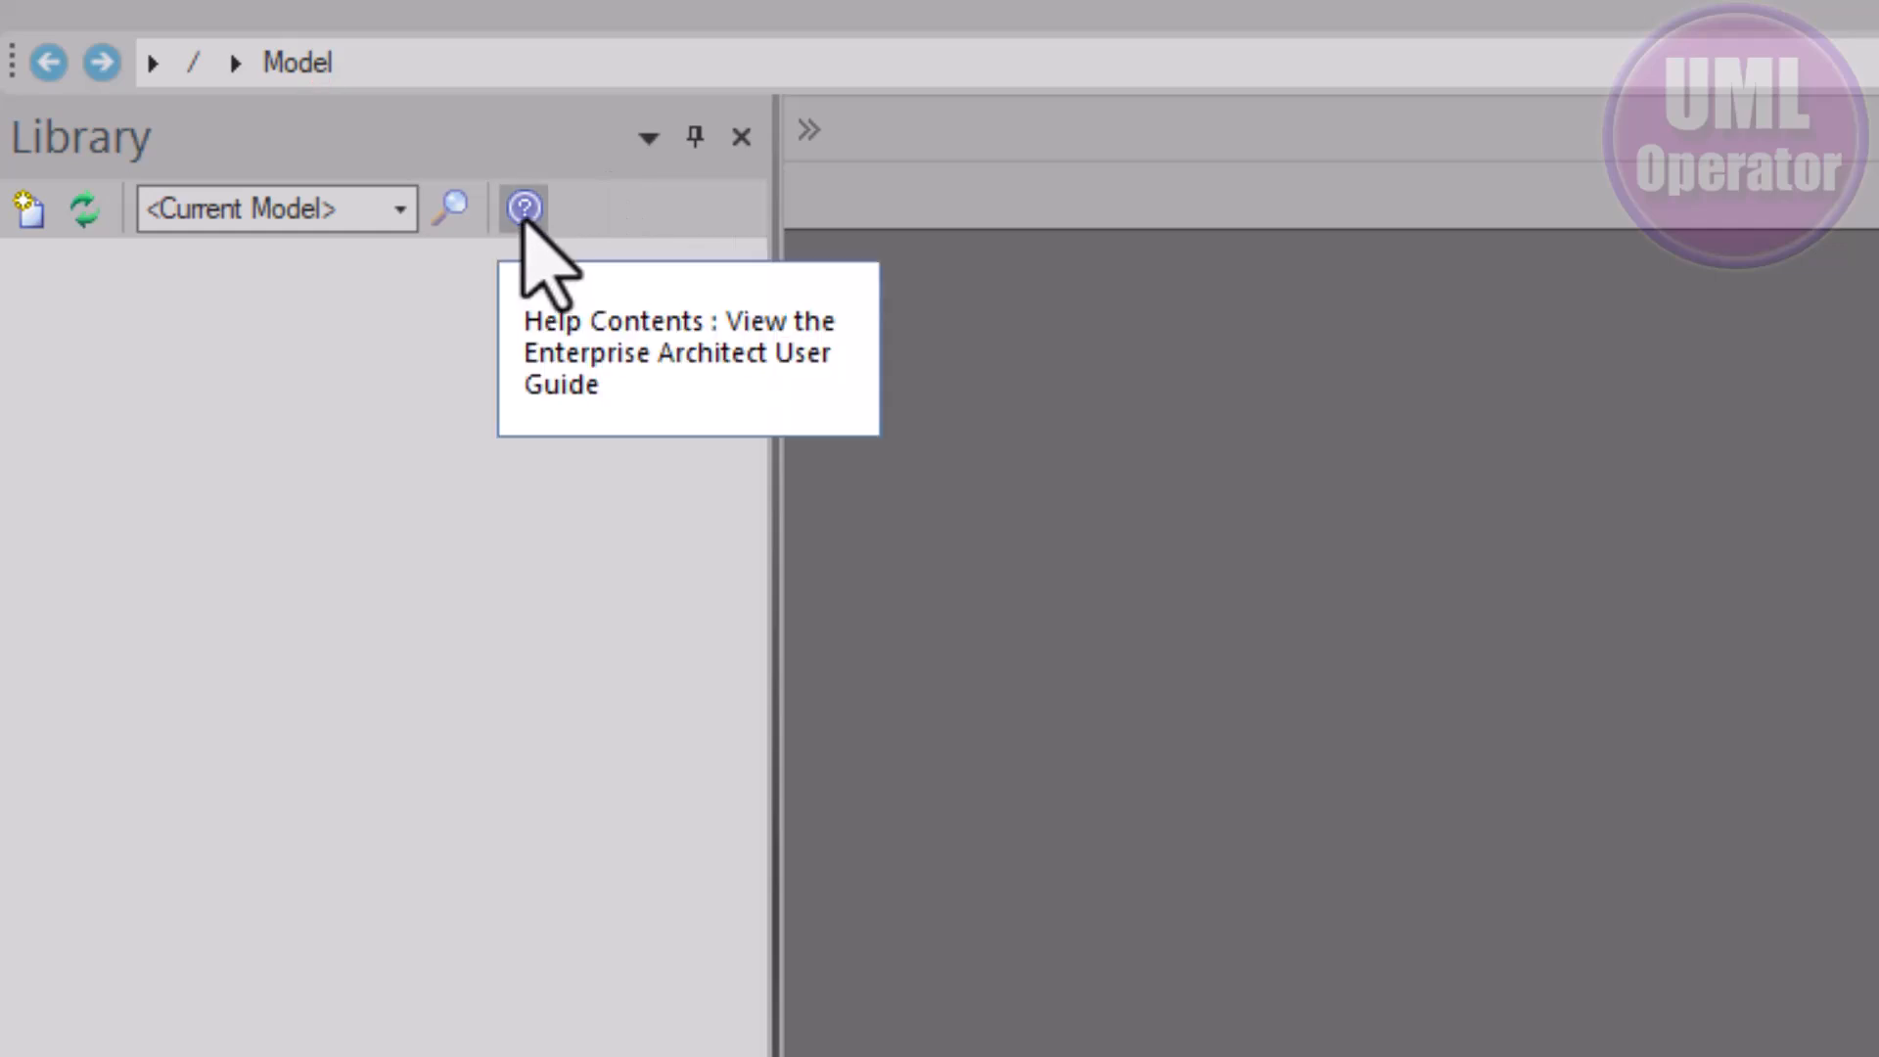
Open the Library's Model Library help page and scroll through its sections, then back to the top
click(524, 209)
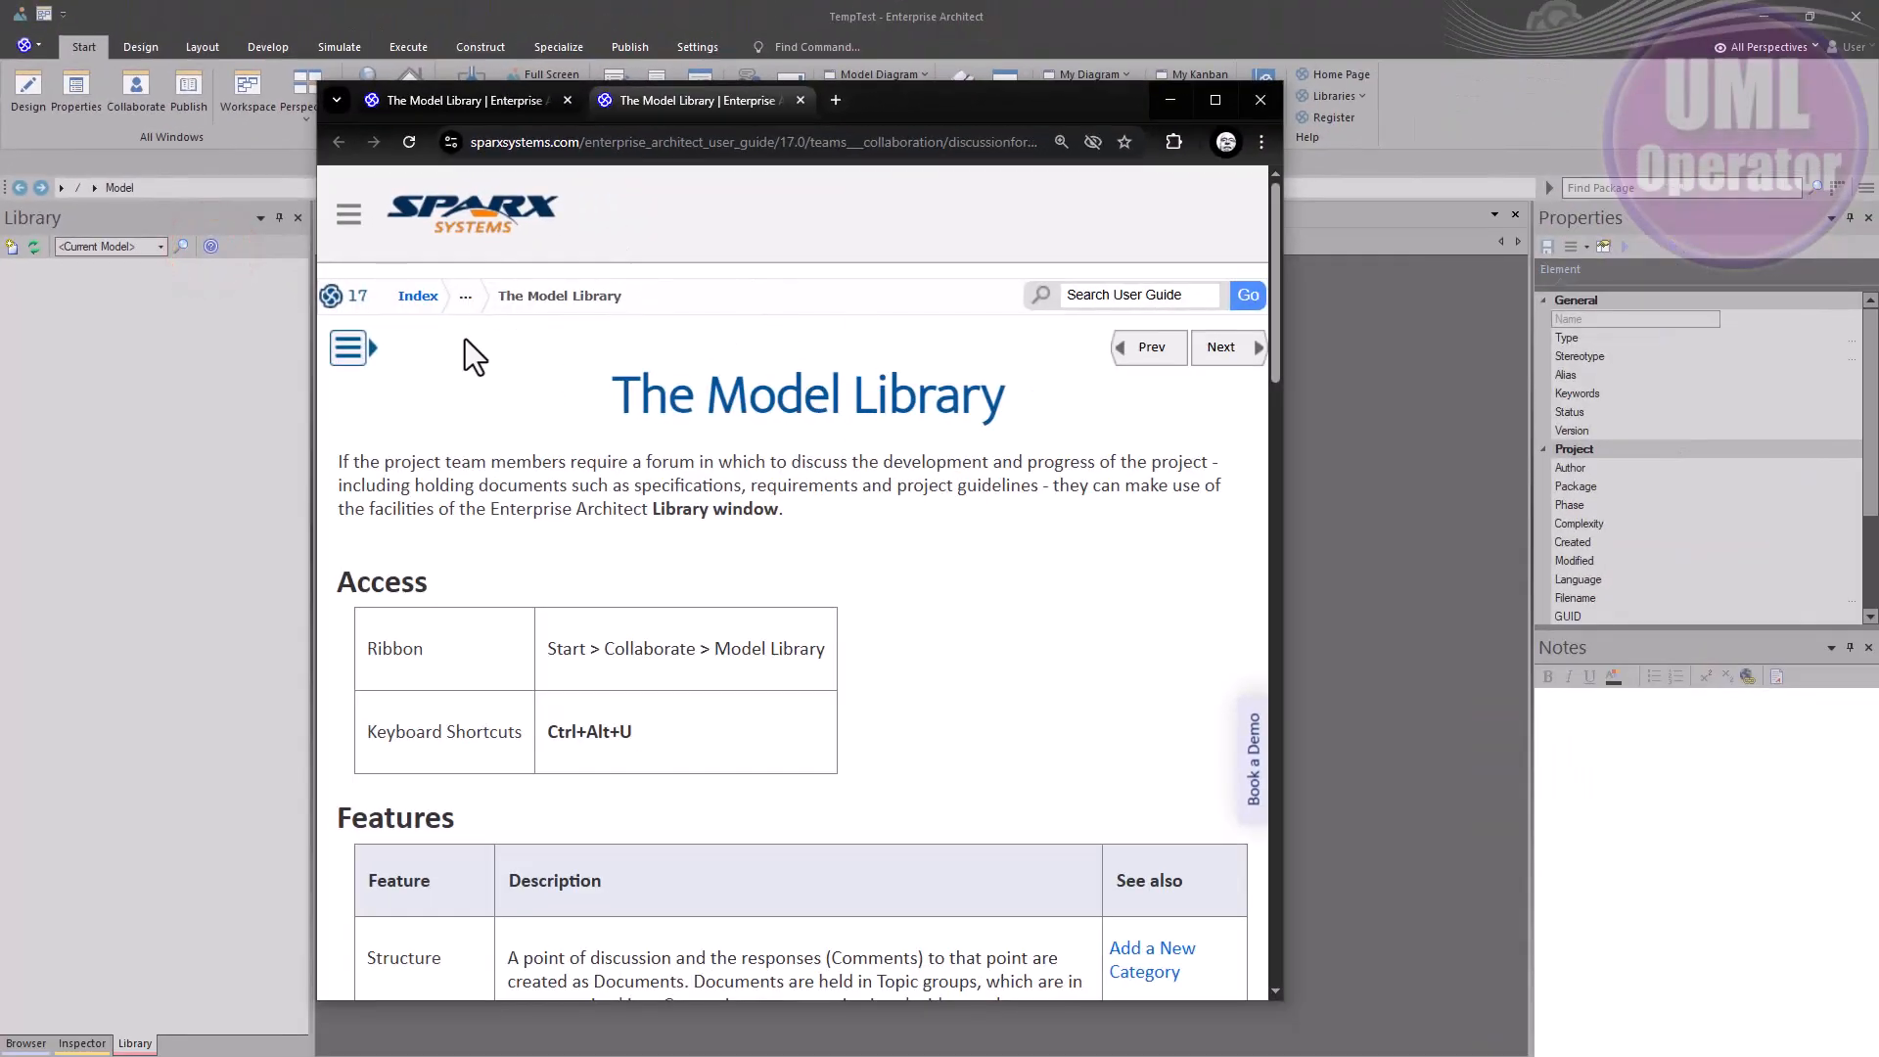
scroll(673, 574, down, 3)
scroll(669, 578, down, 10)
scroll(668, 572, down, 6)
scroll(668, 572, down, 4)
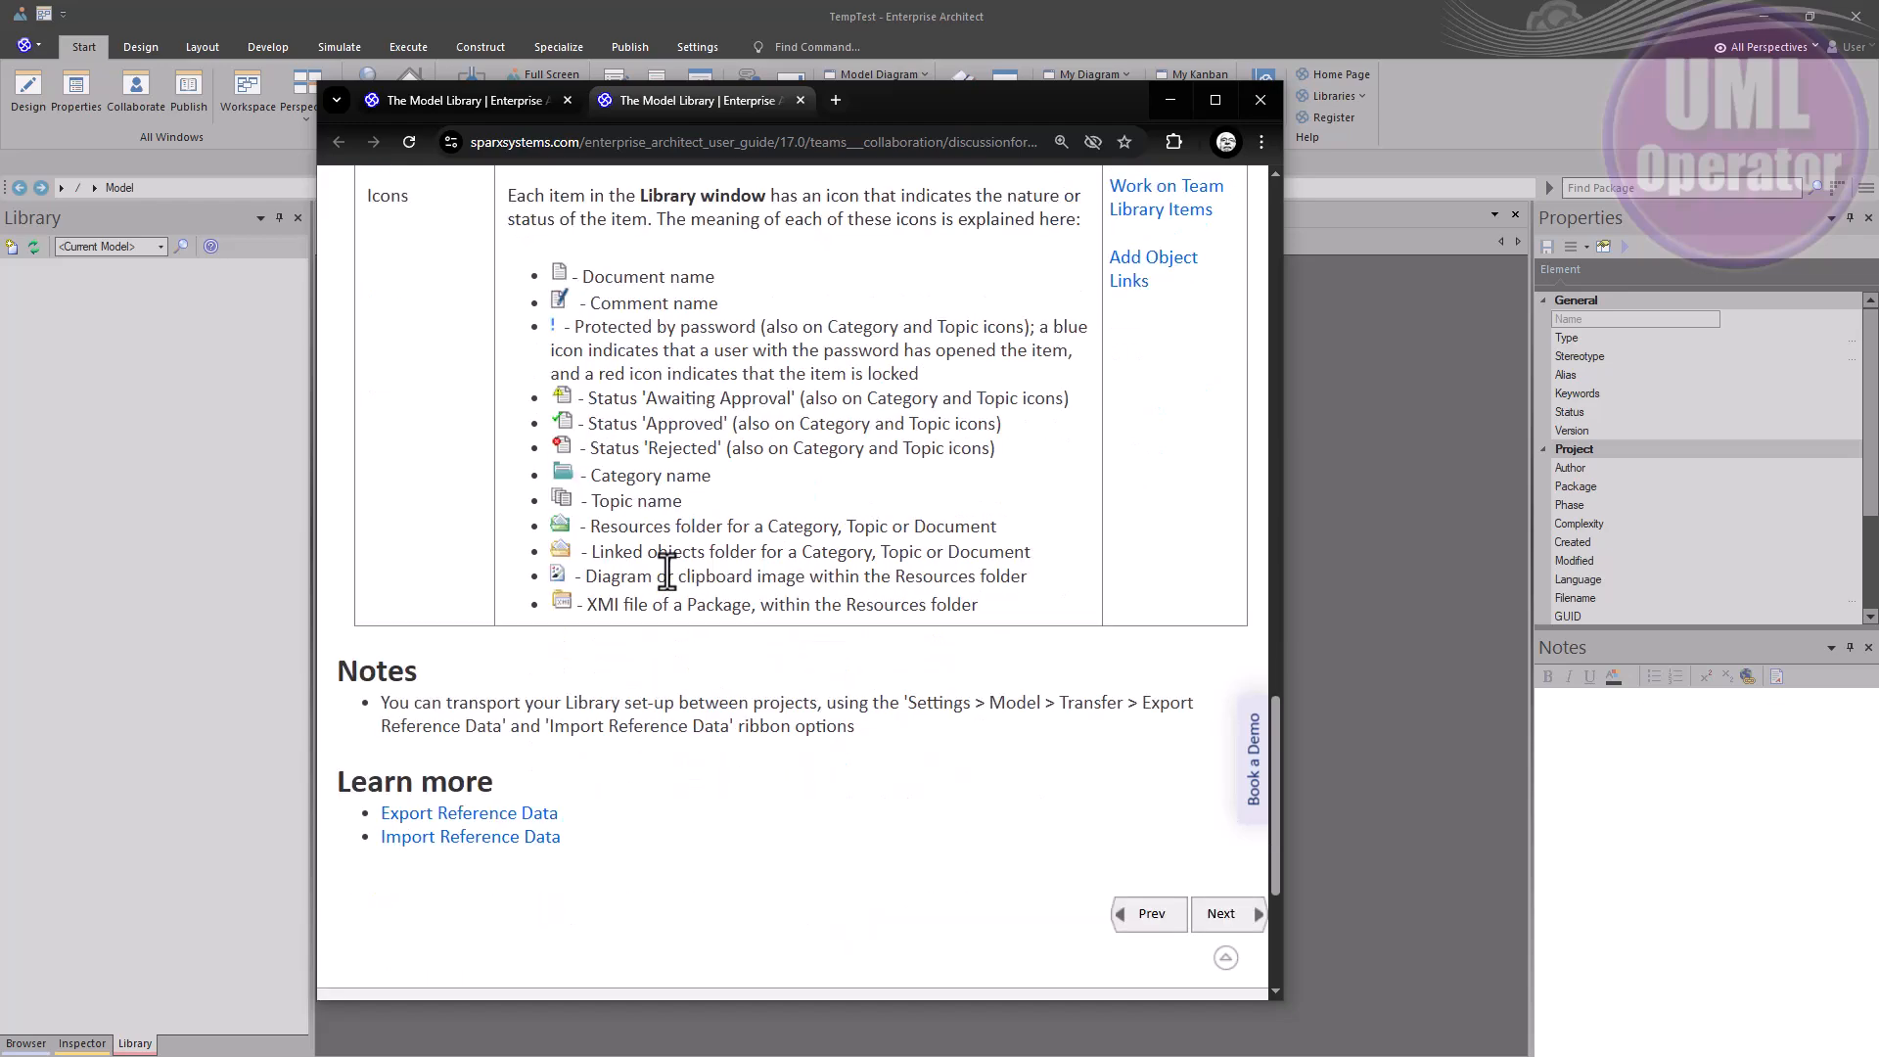
scroll(667, 572, up, 20)
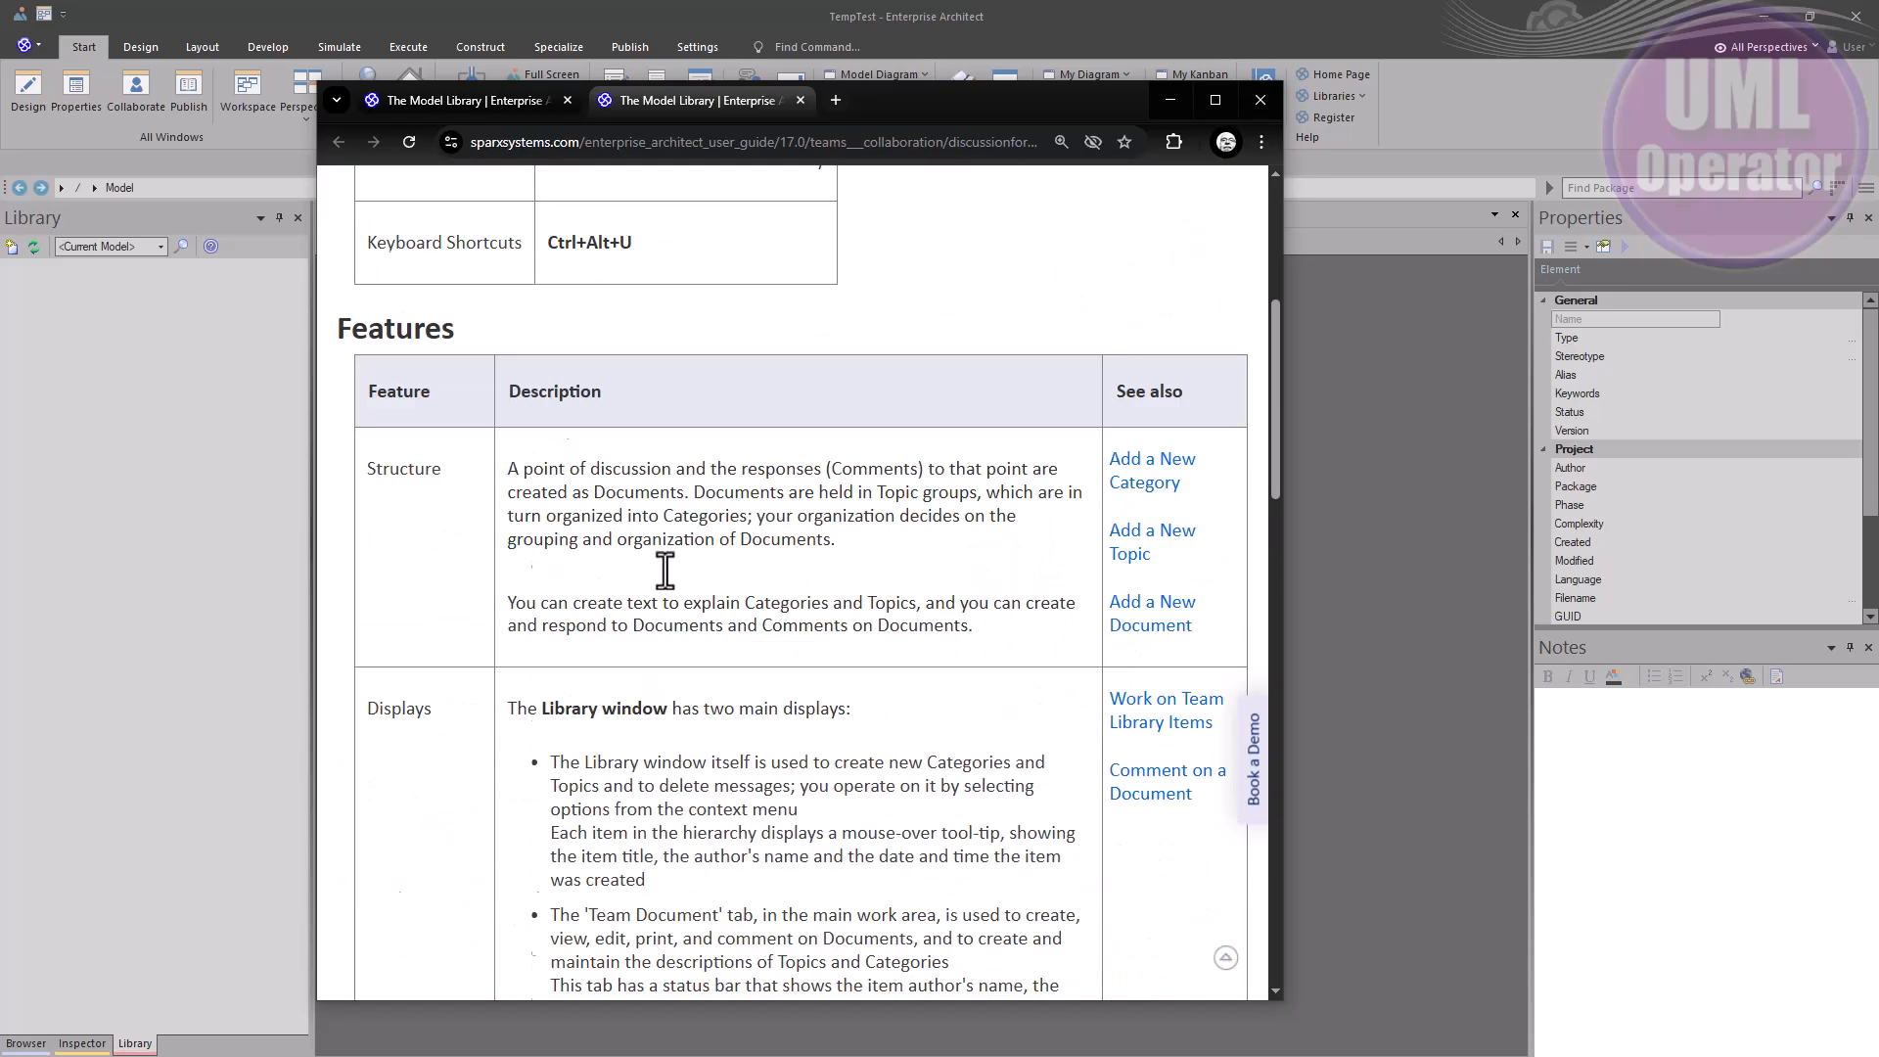
scroll(664, 568, up, 5)
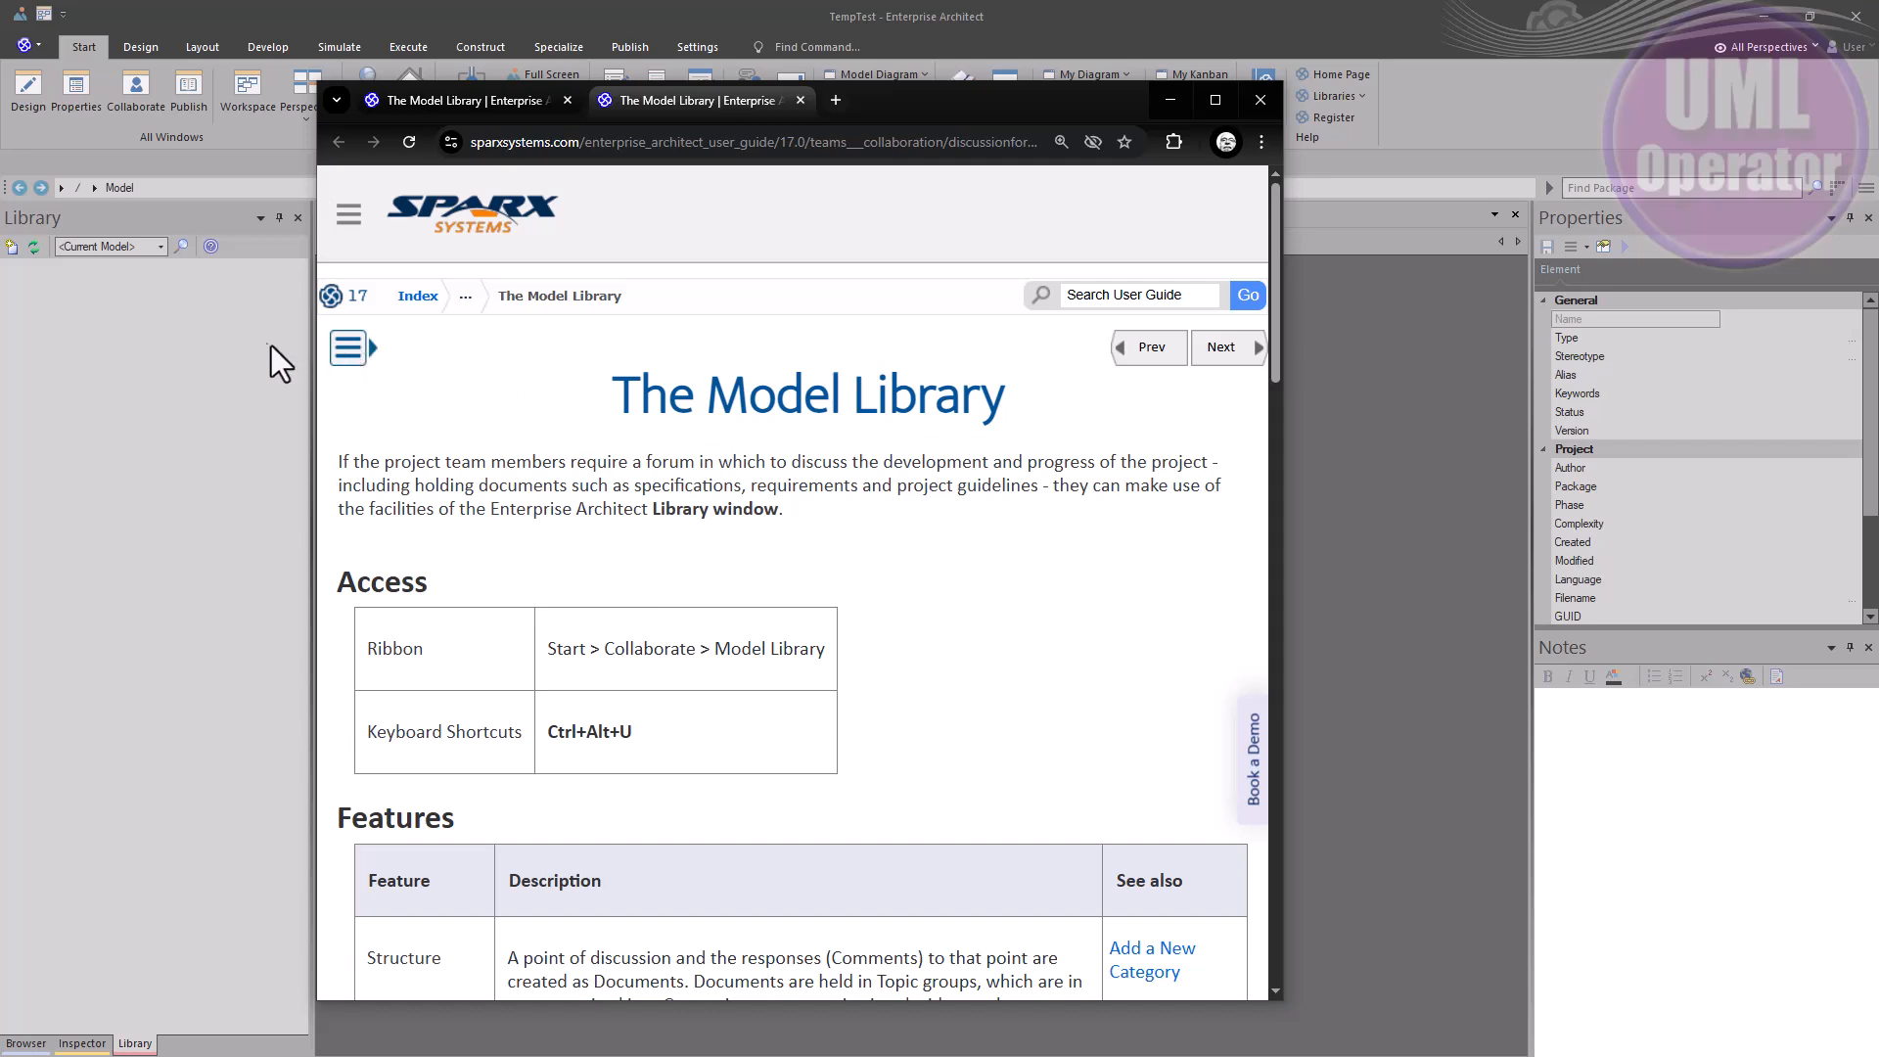
Switch from the user guide back to Enterprise Architect's empty Library window
click(221, 329)
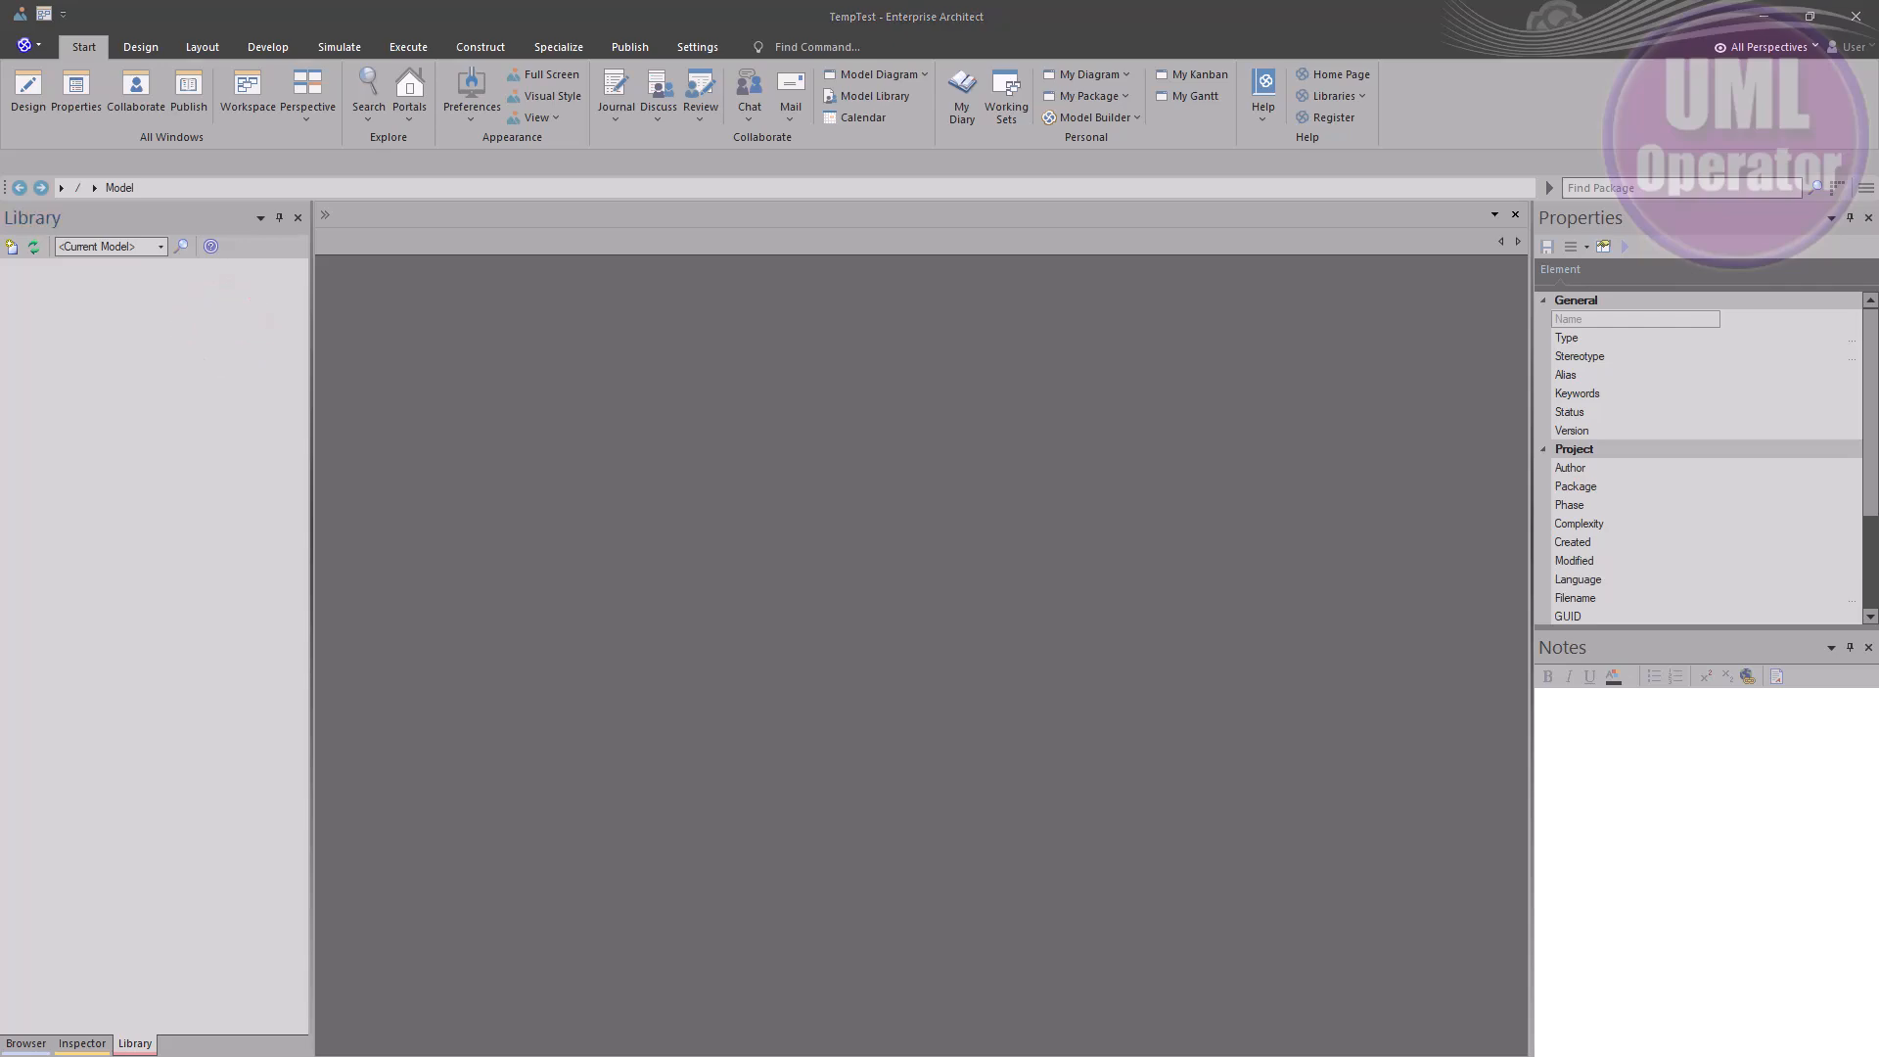
key(alt+Tab)
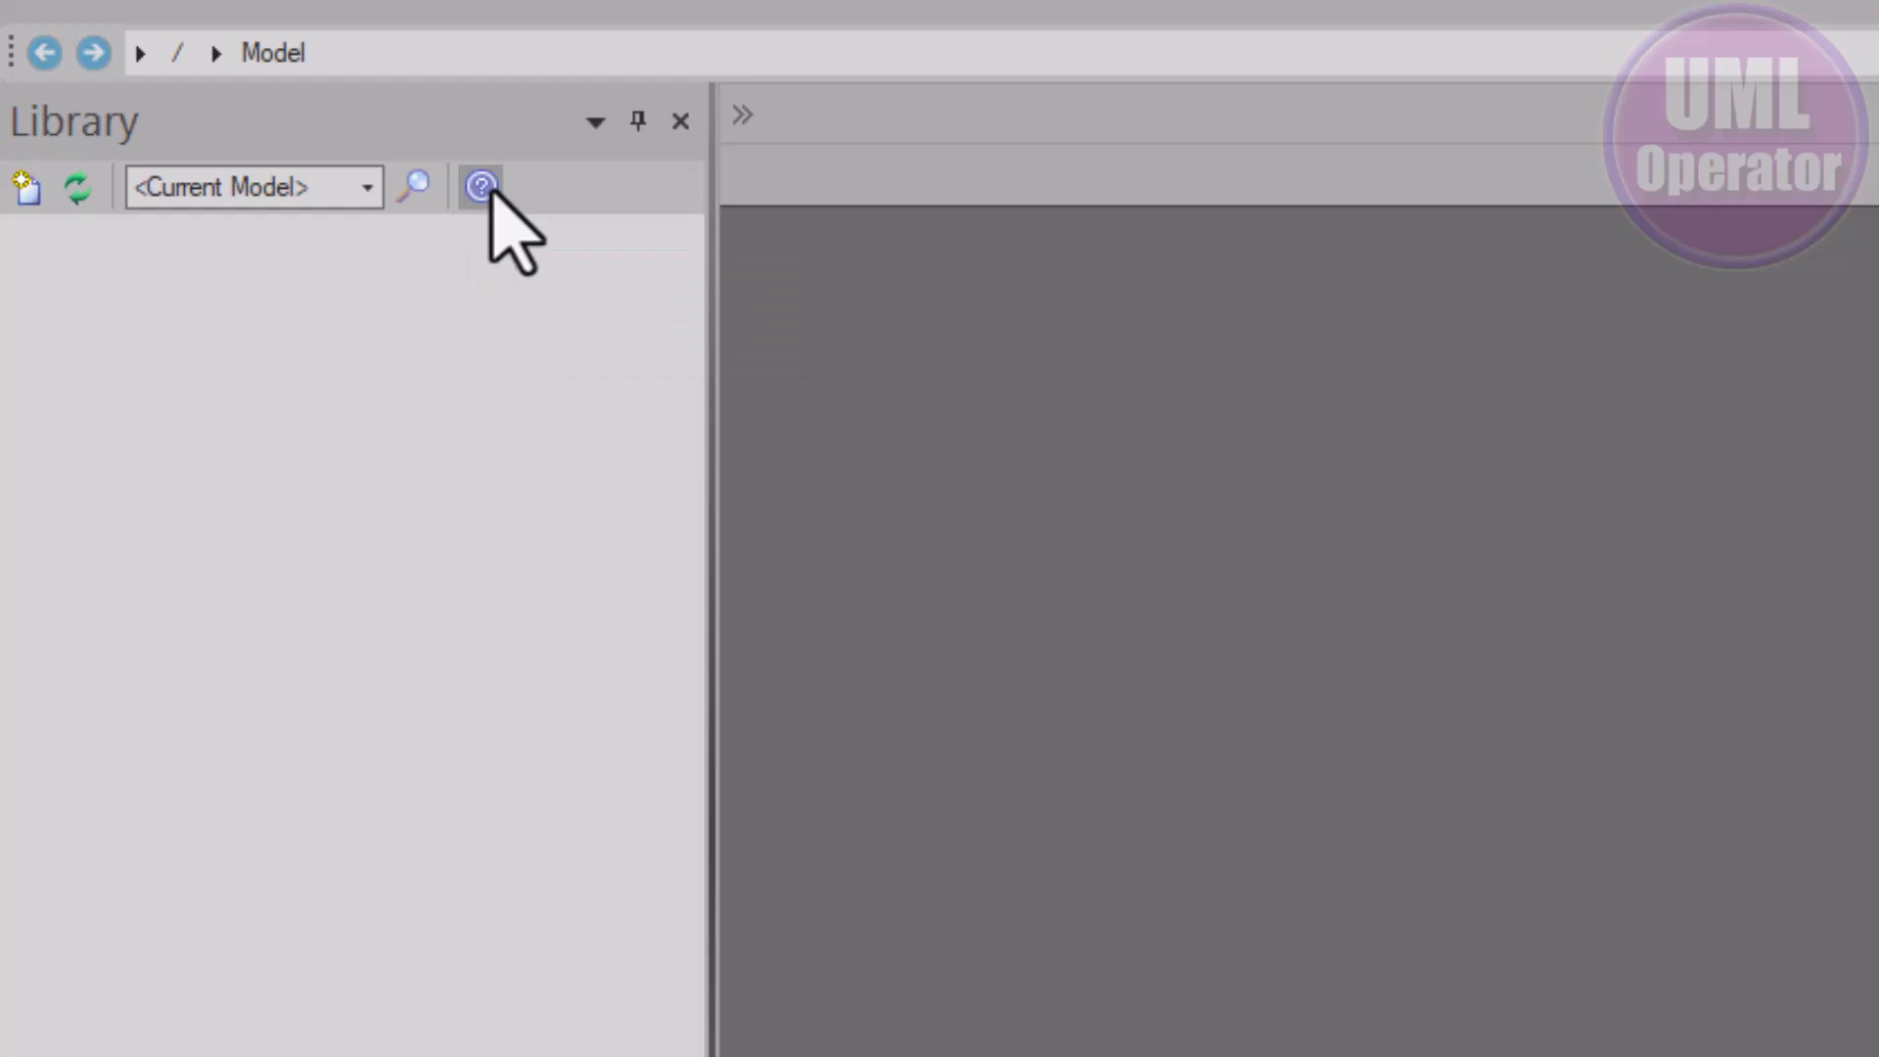
click(22, 189)
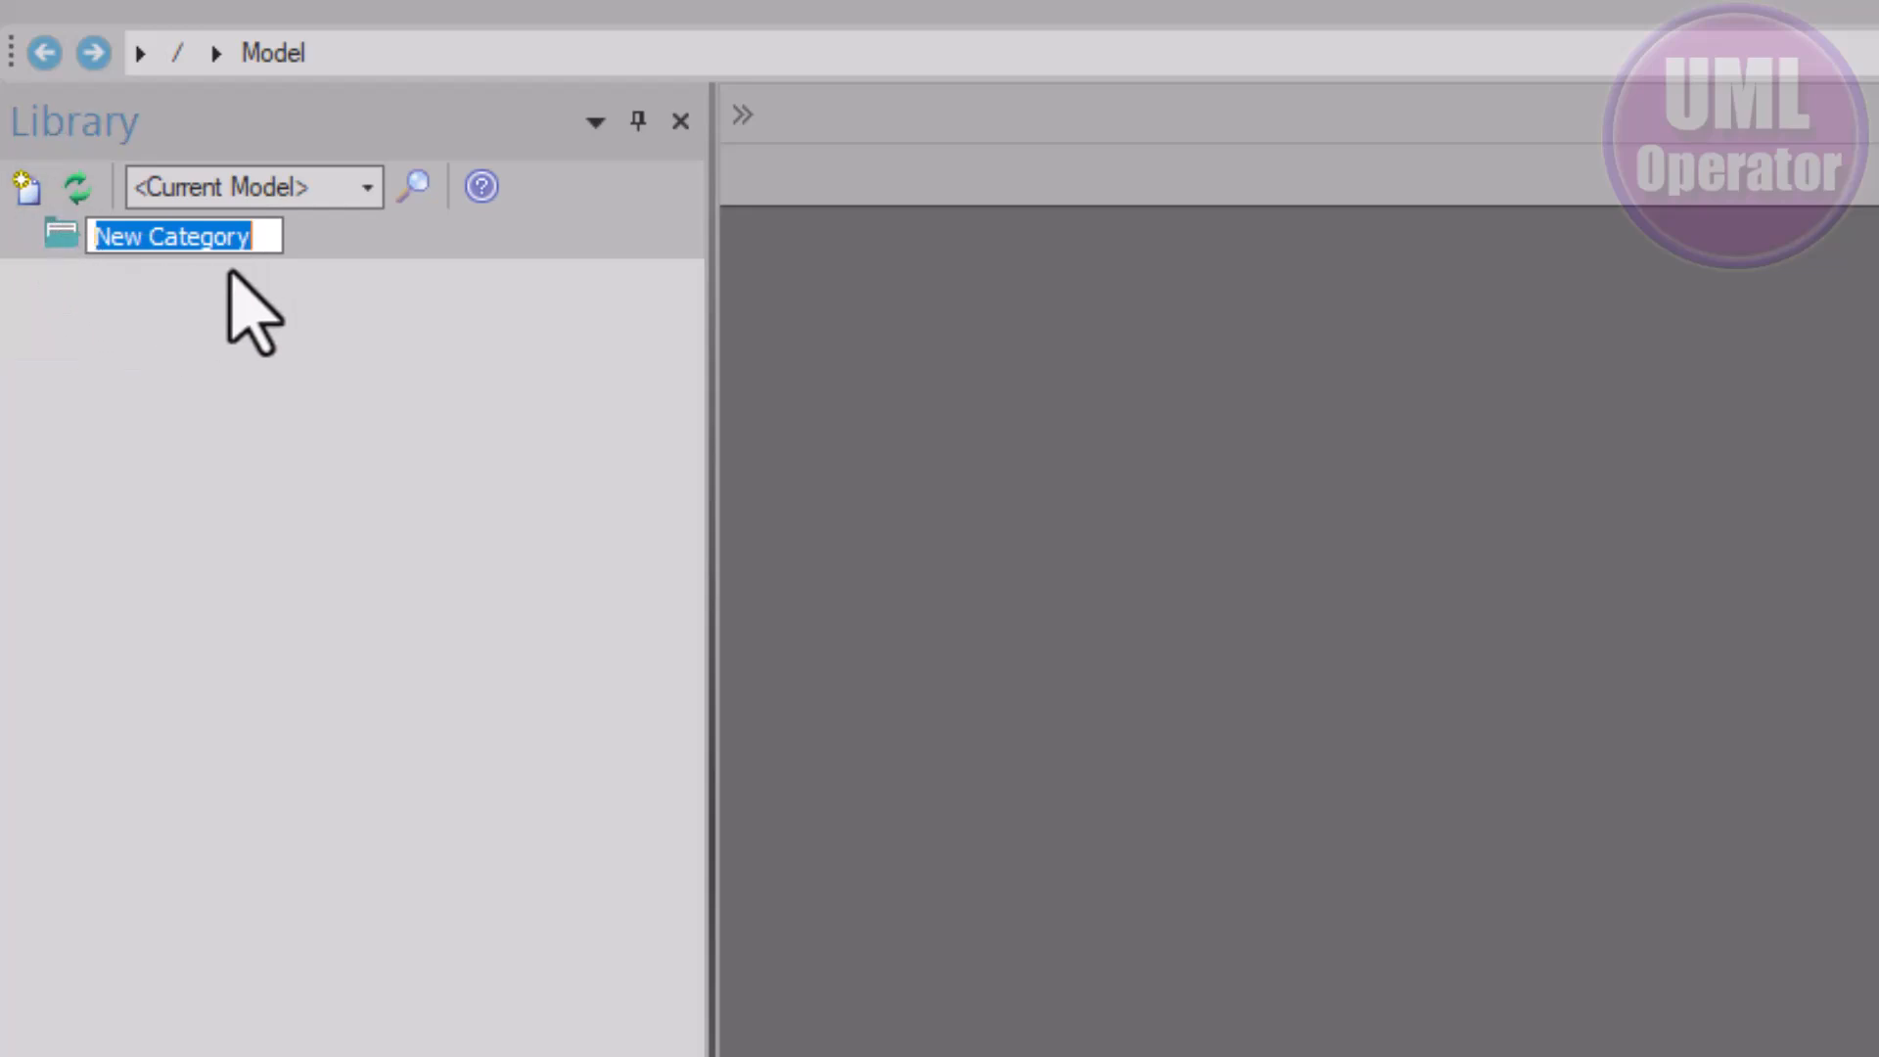
click(175, 319)
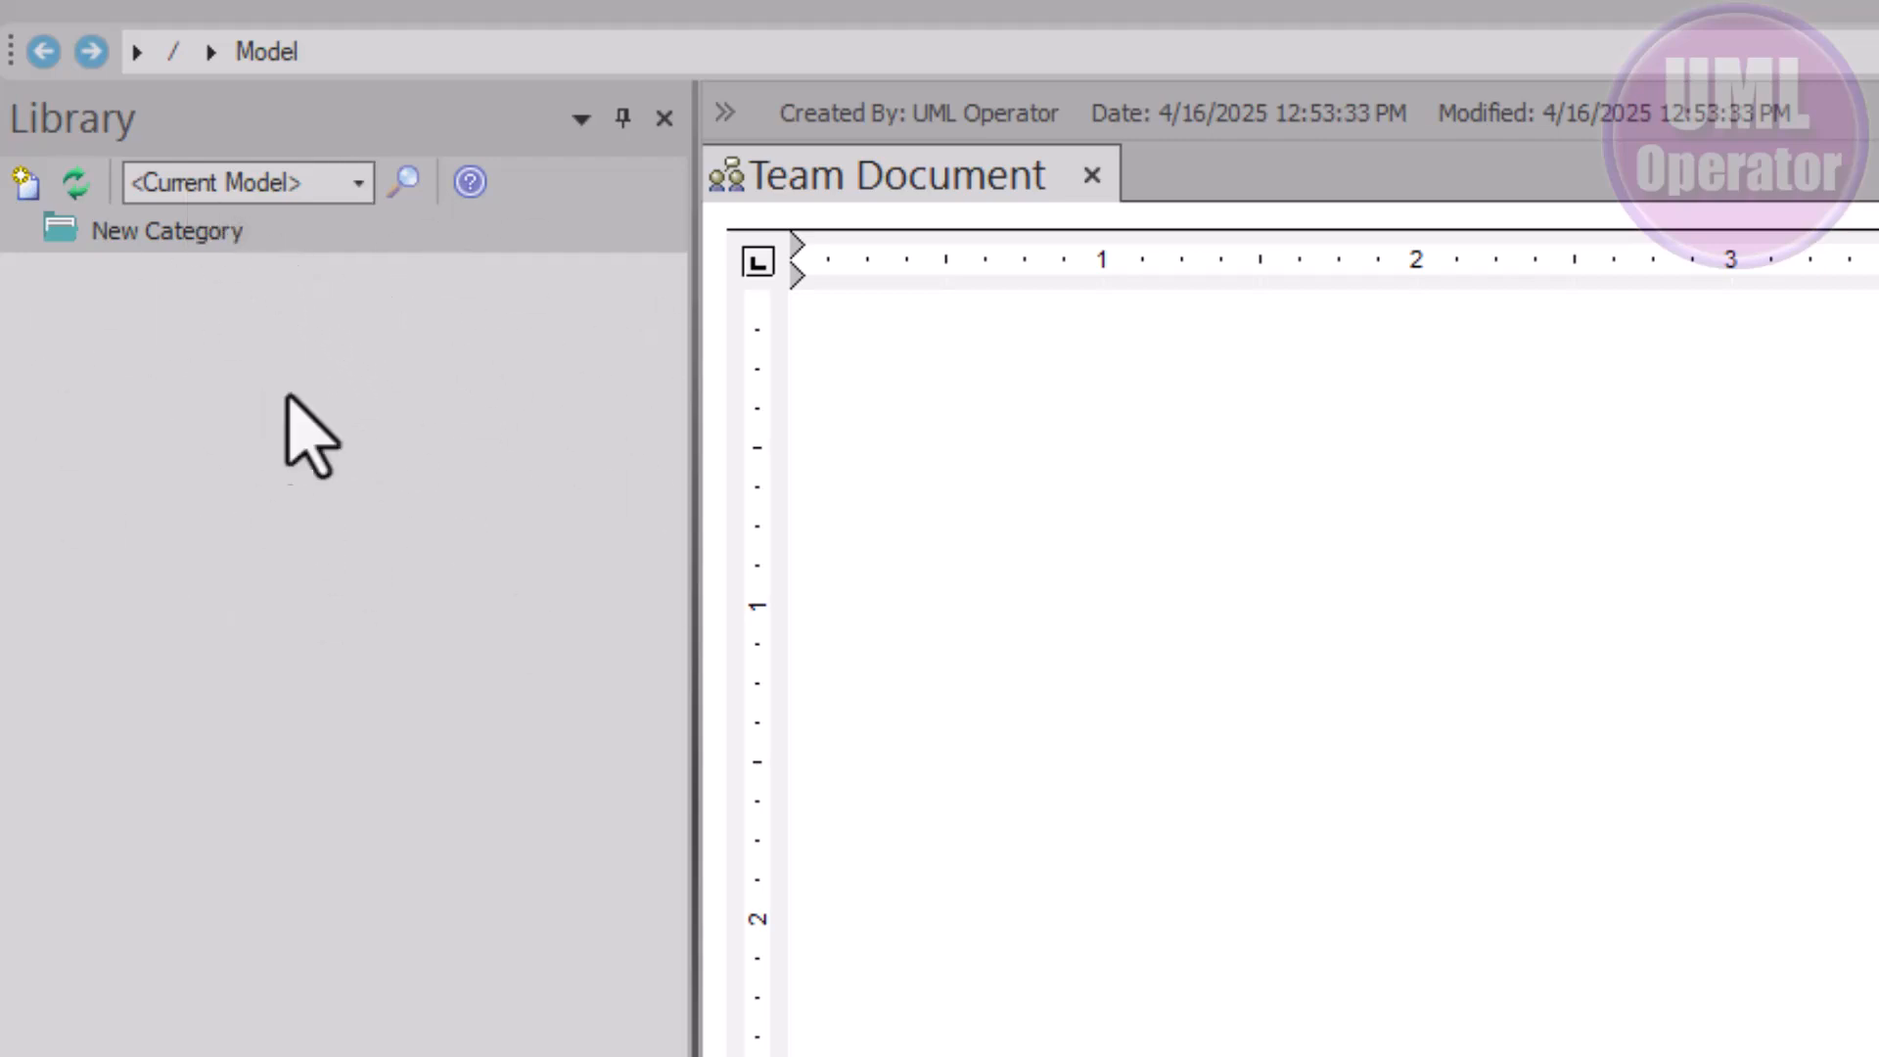
right_click(204, 233)
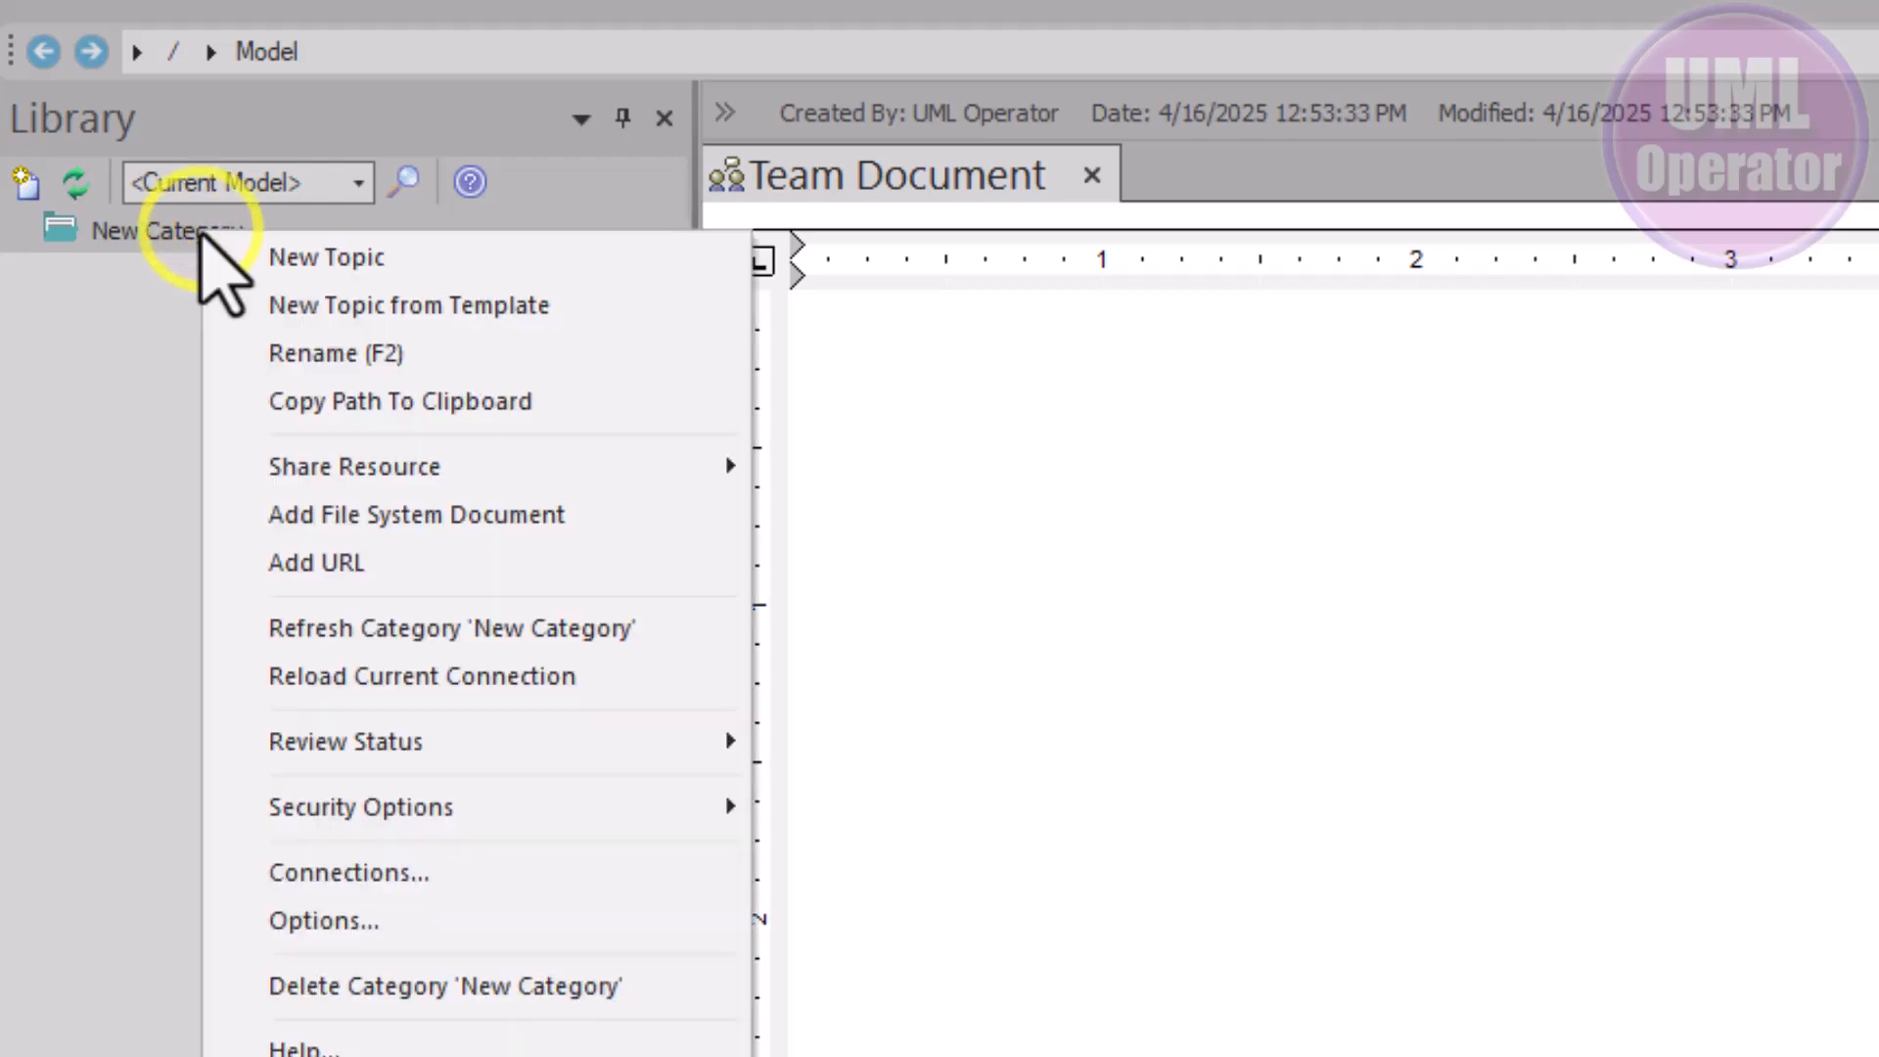
click(573, 986)
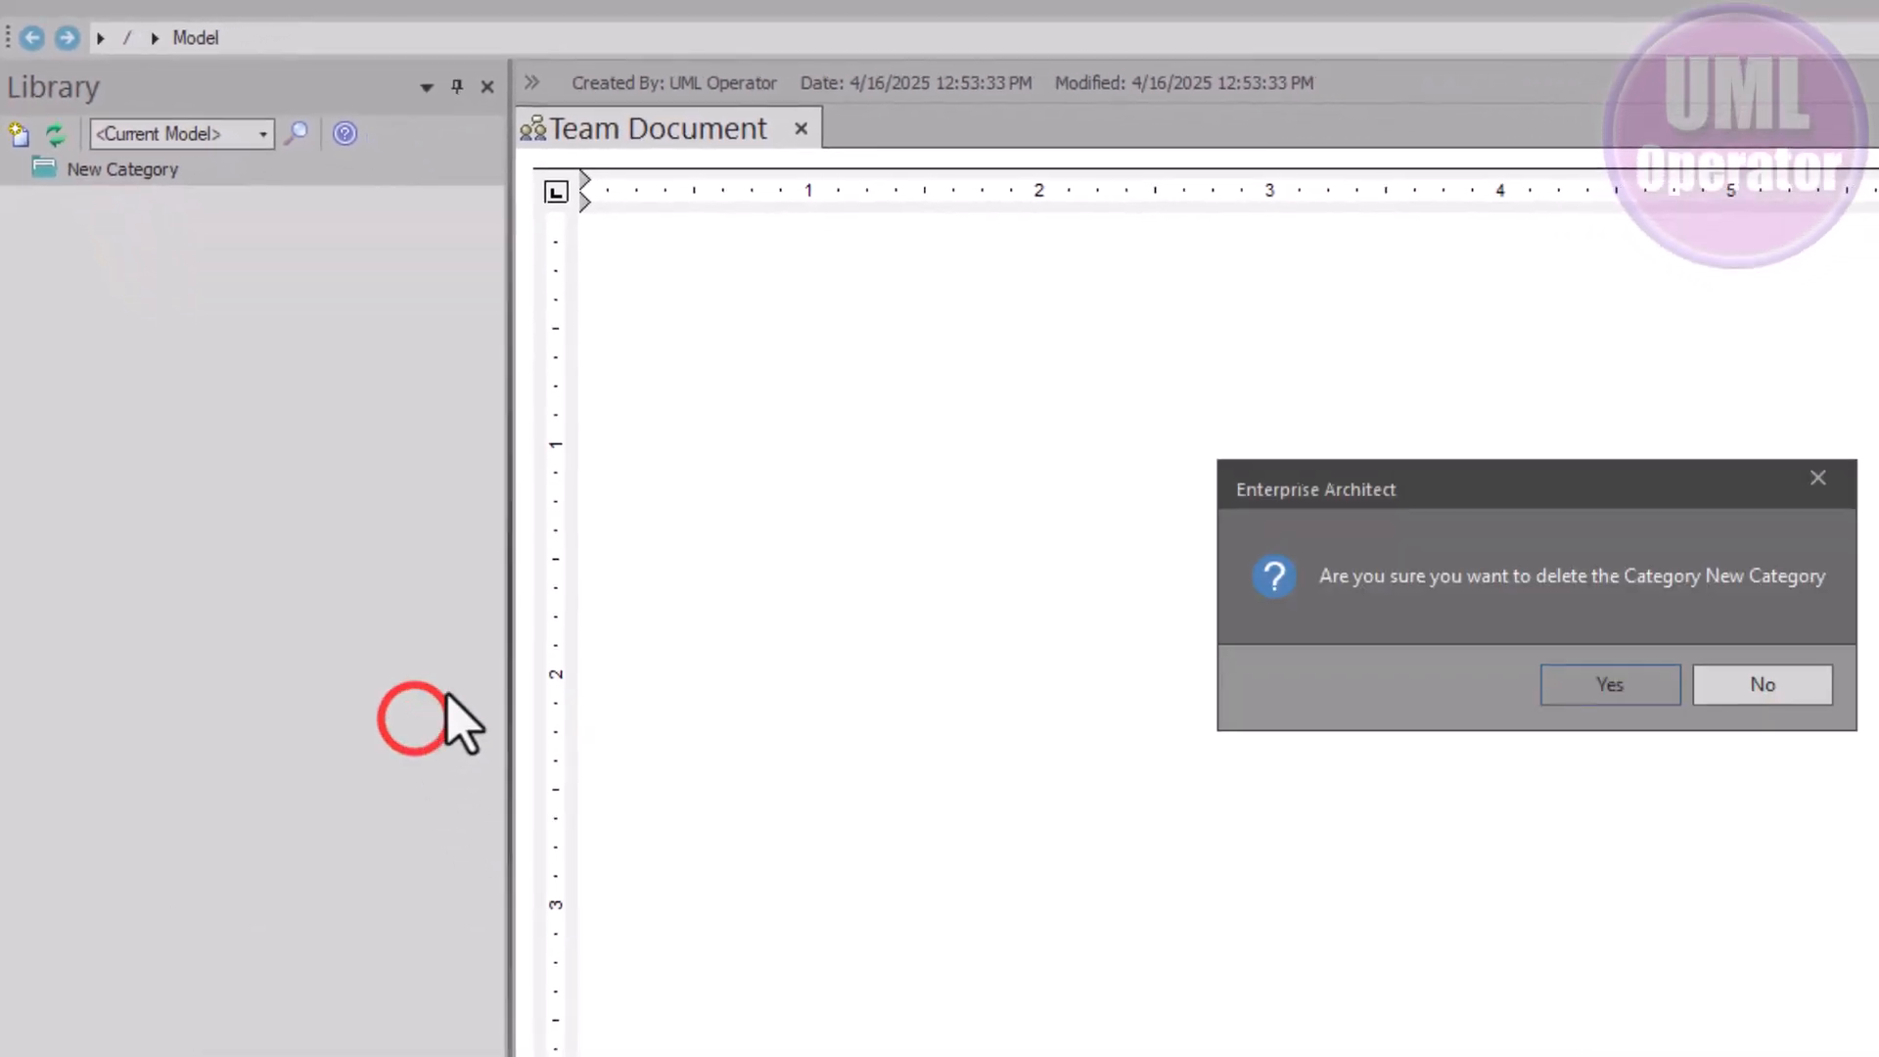
click(1614, 680)
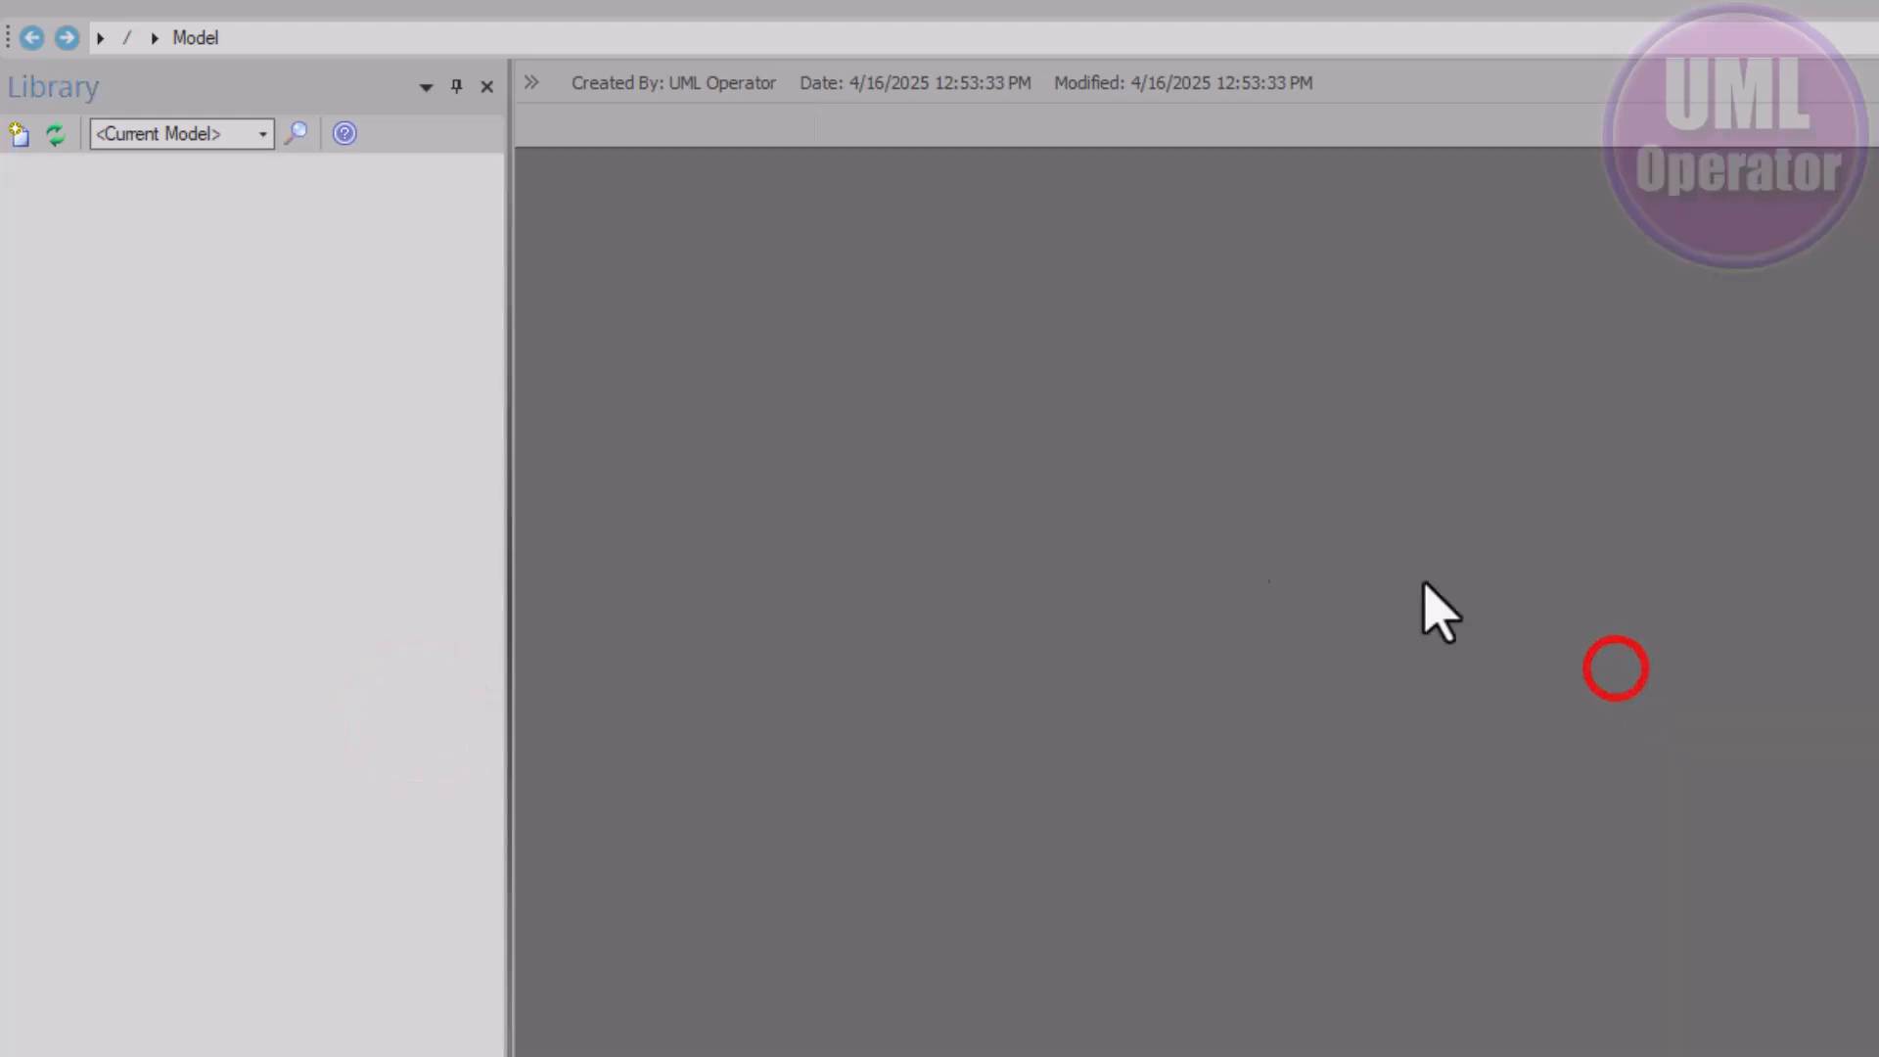
click(309, 299)
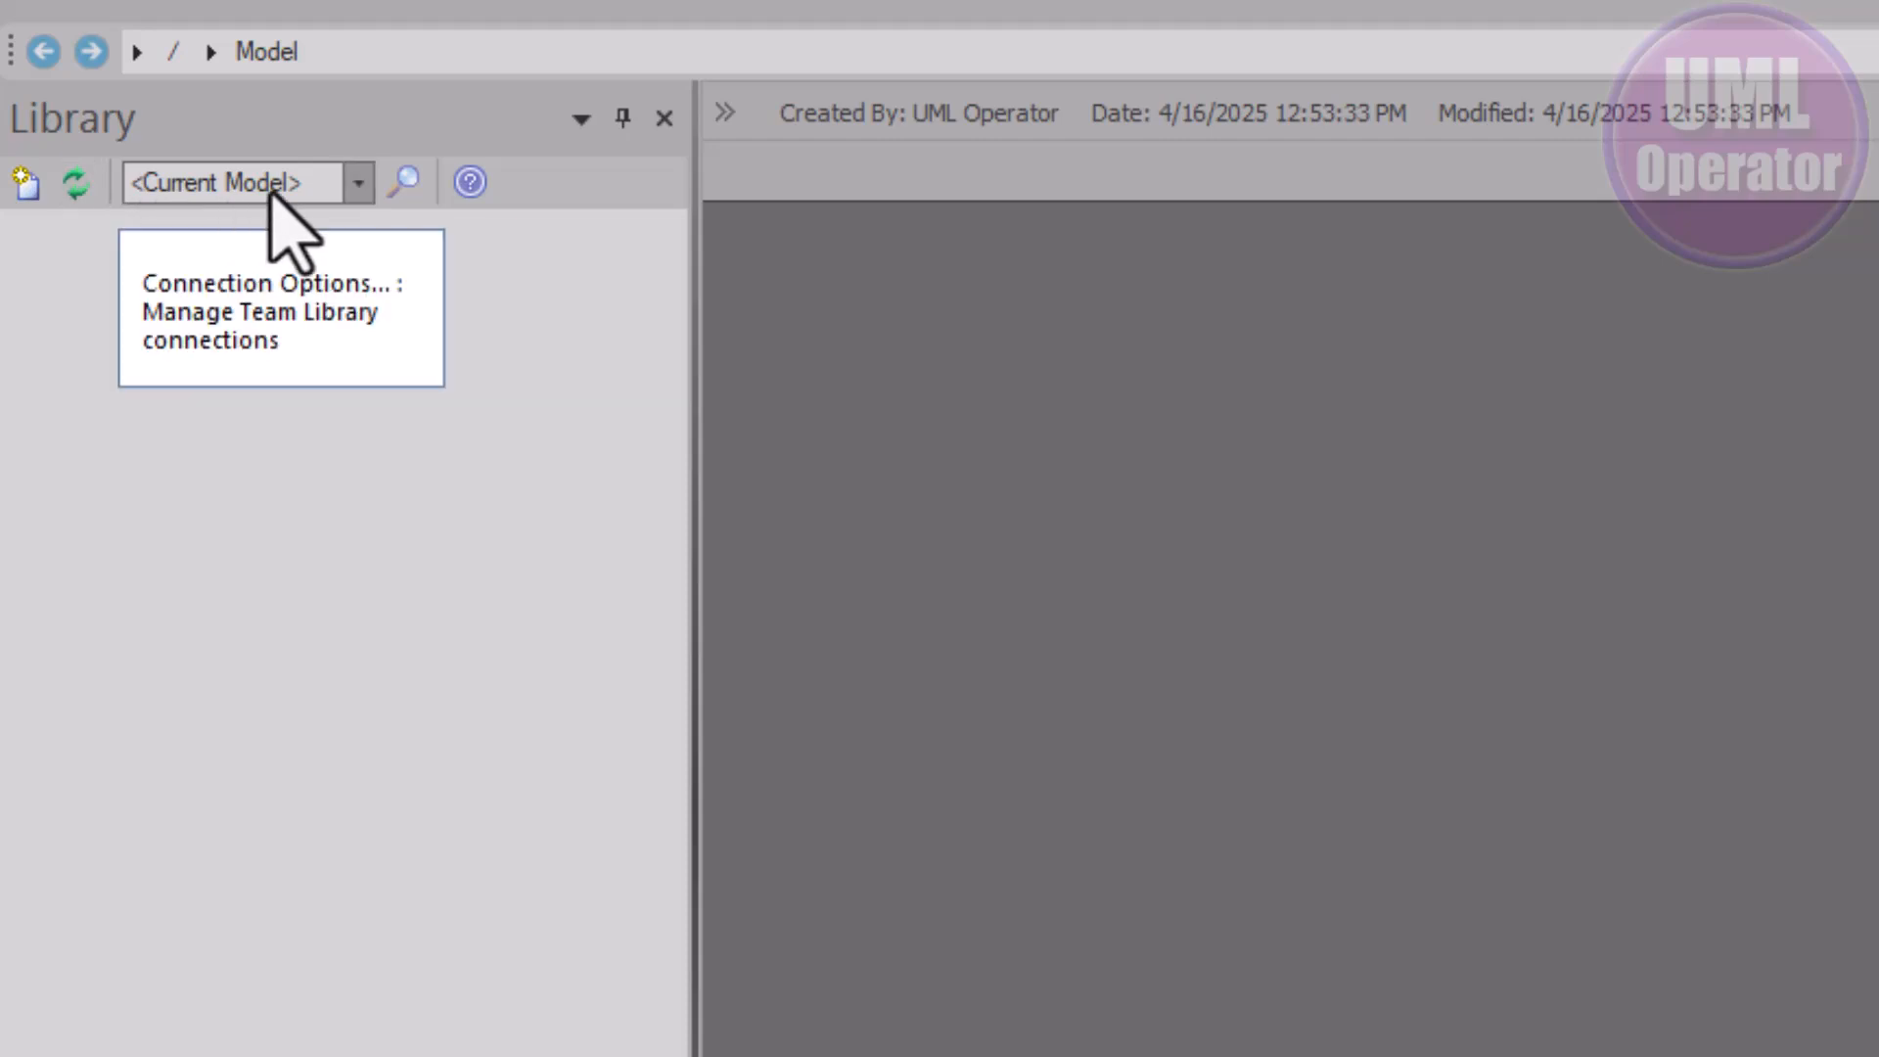
Connect to Asset Repo (SQL), expand Asset Repo, Projects and Resources, then switch to Configure Connections
click(365, 189)
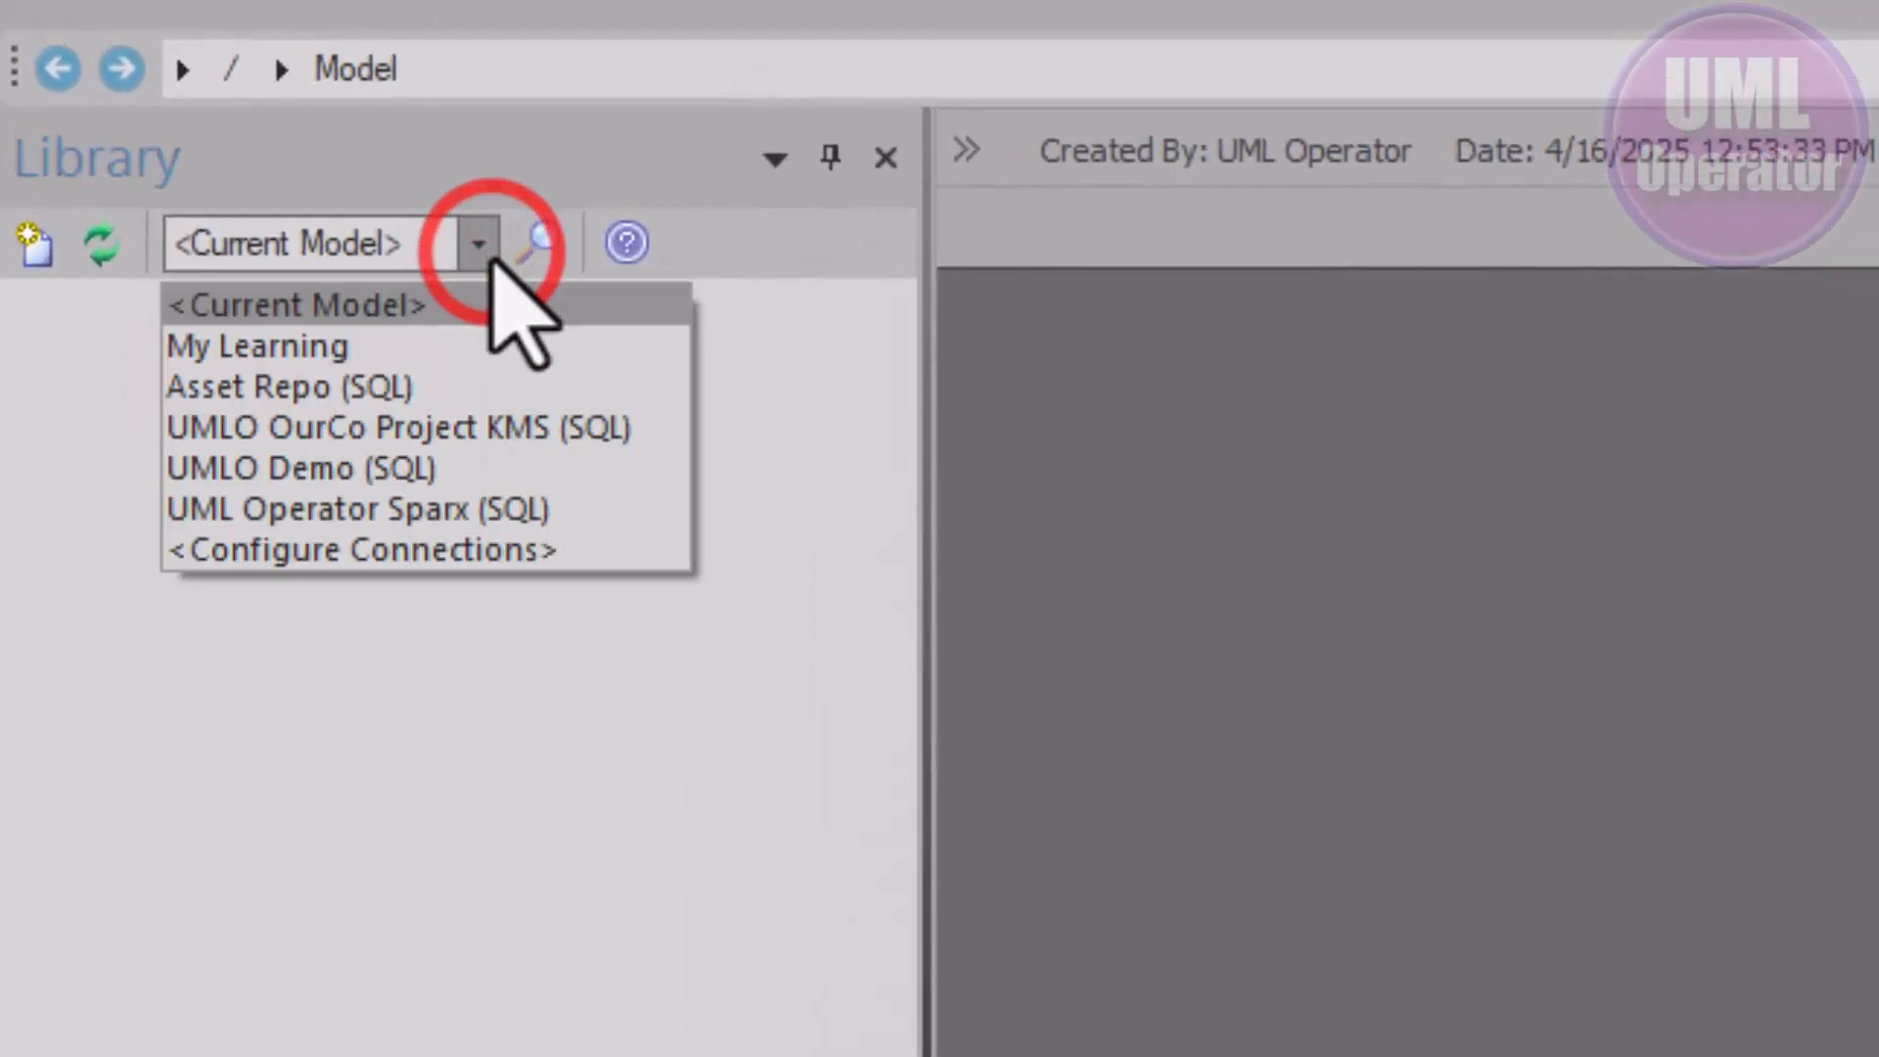
click(266, 390)
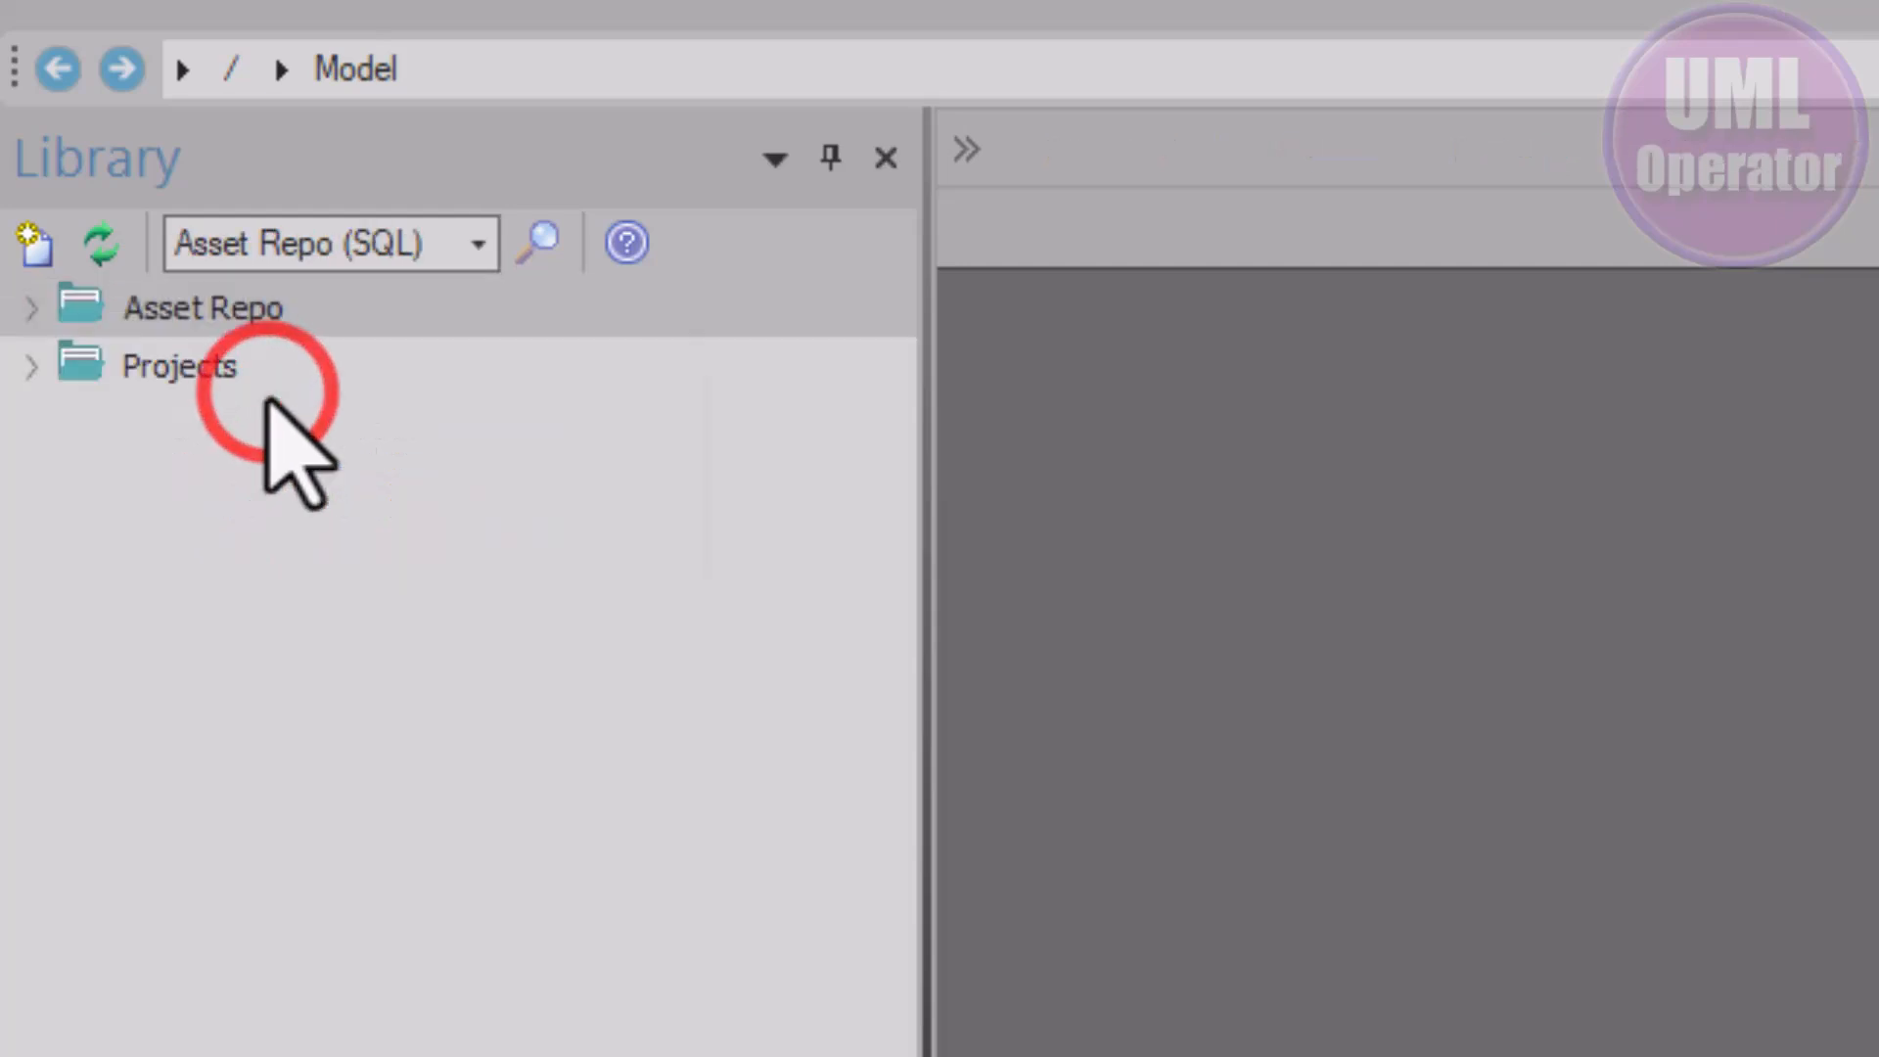
click(27, 309)
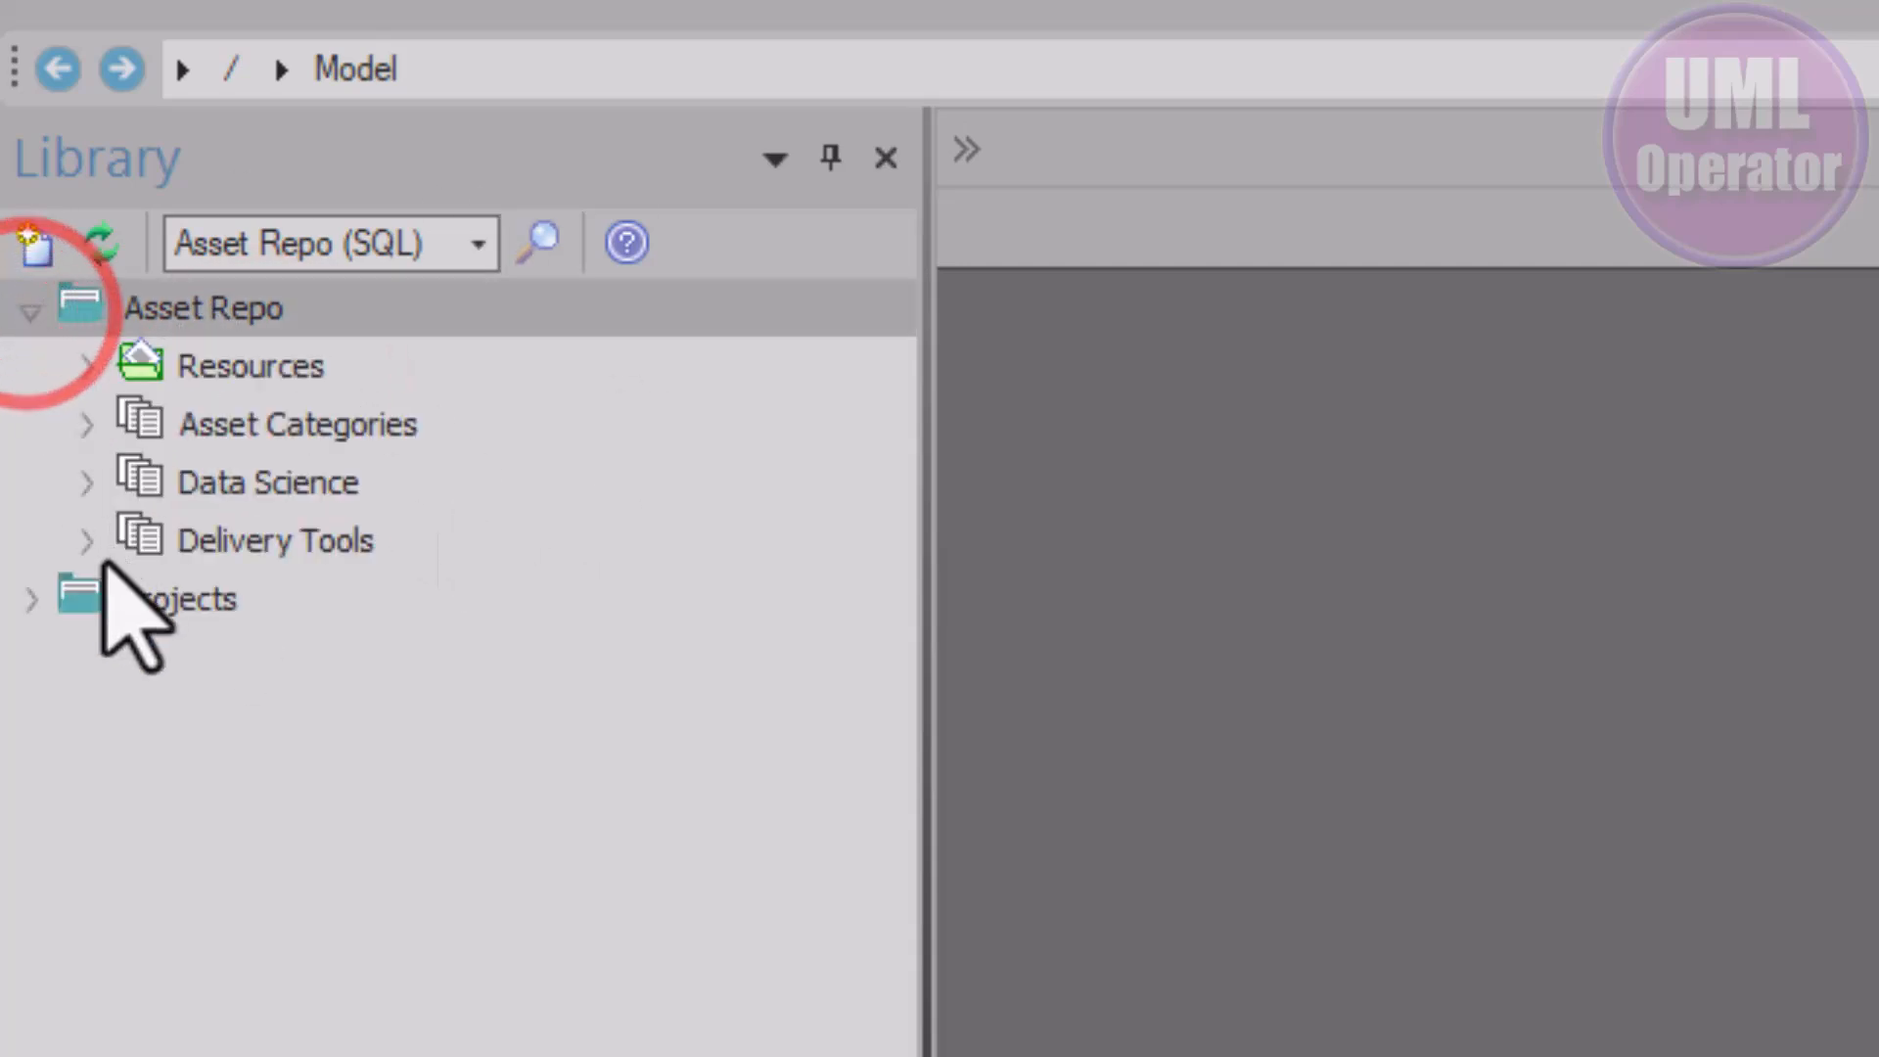
click(29, 603)
click(82, 656)
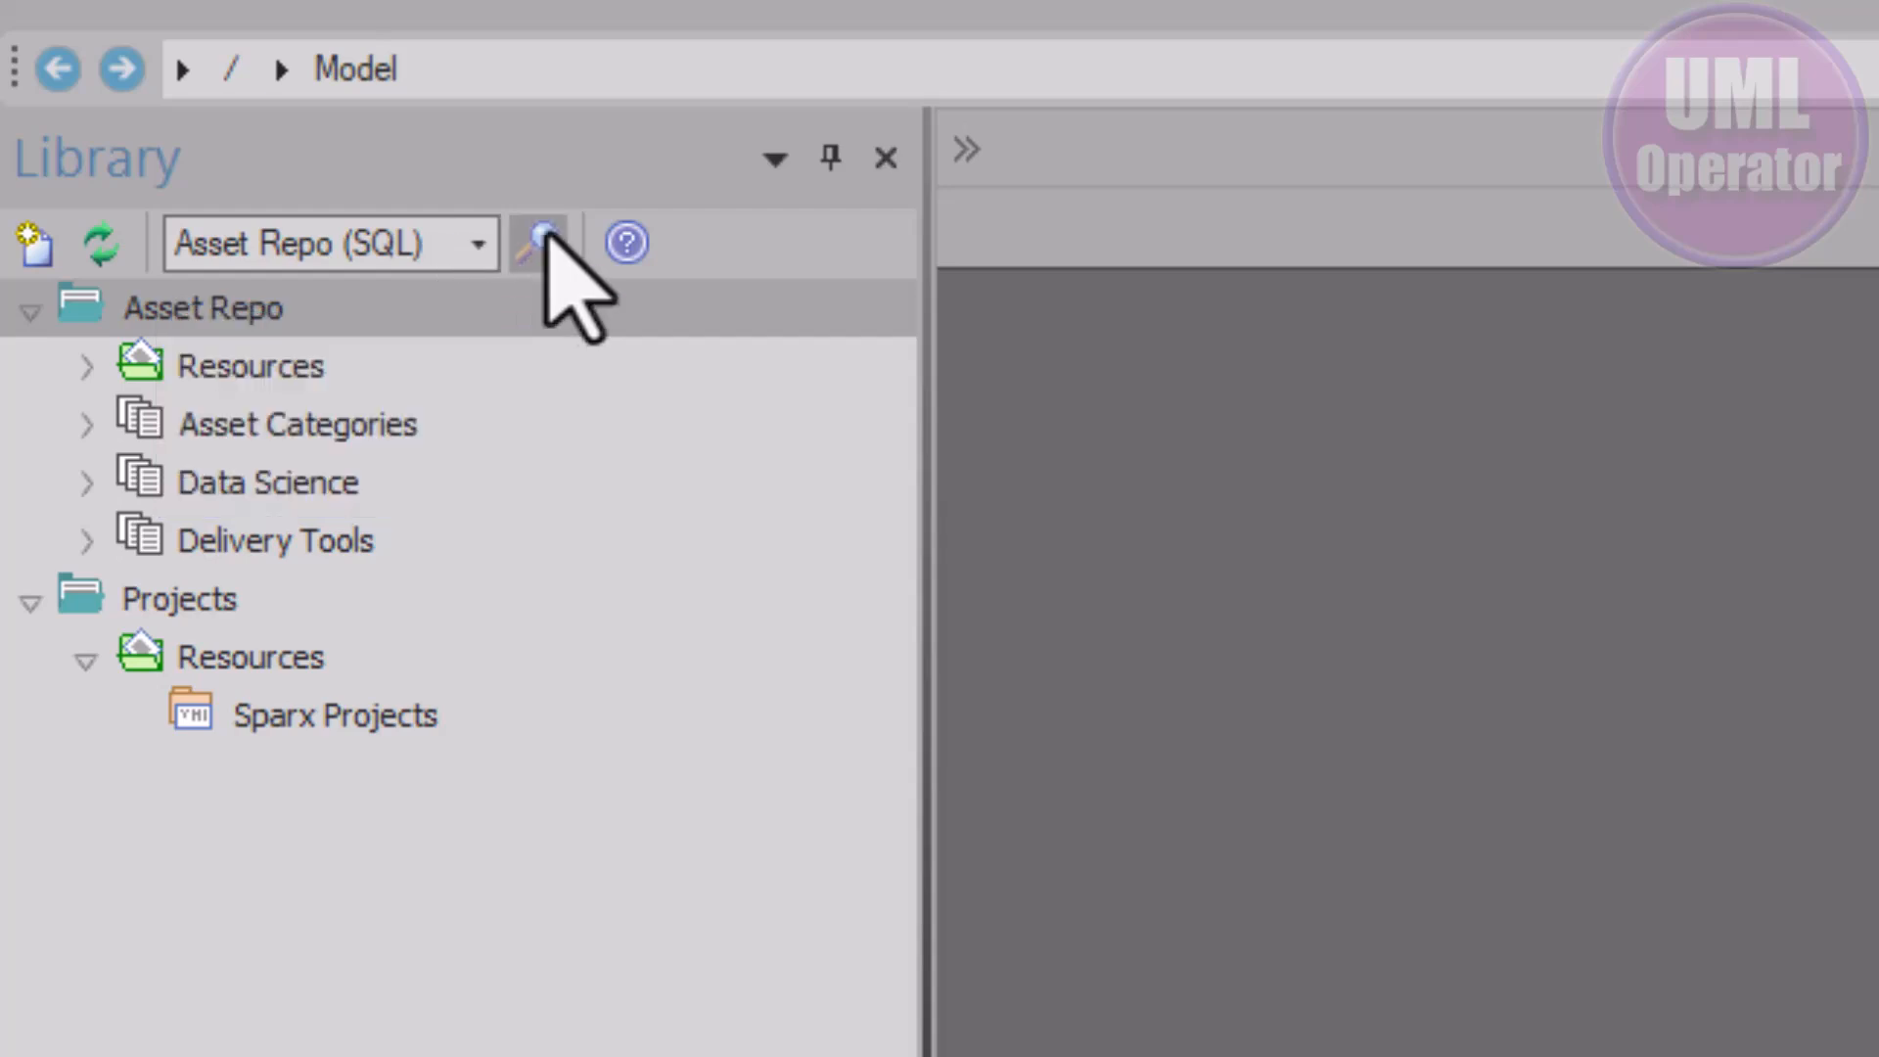
click(461, 240)
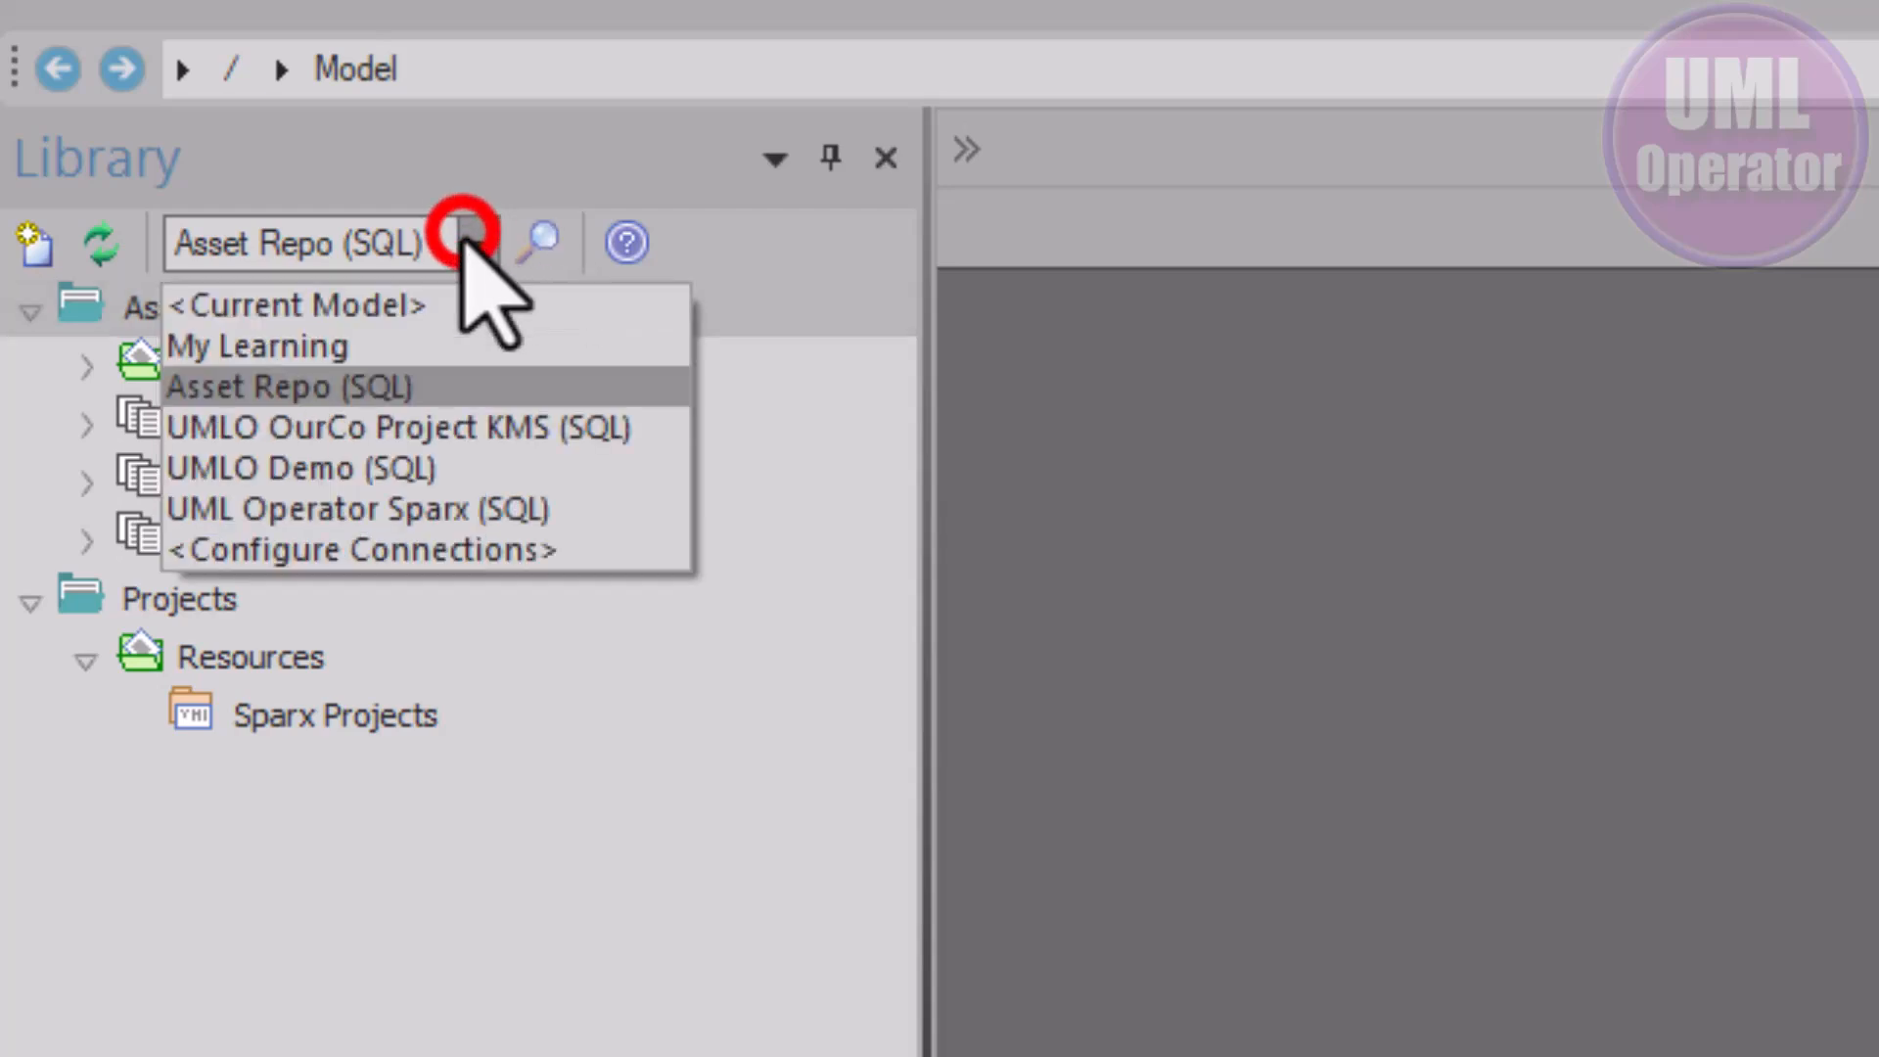
click(359, 307)
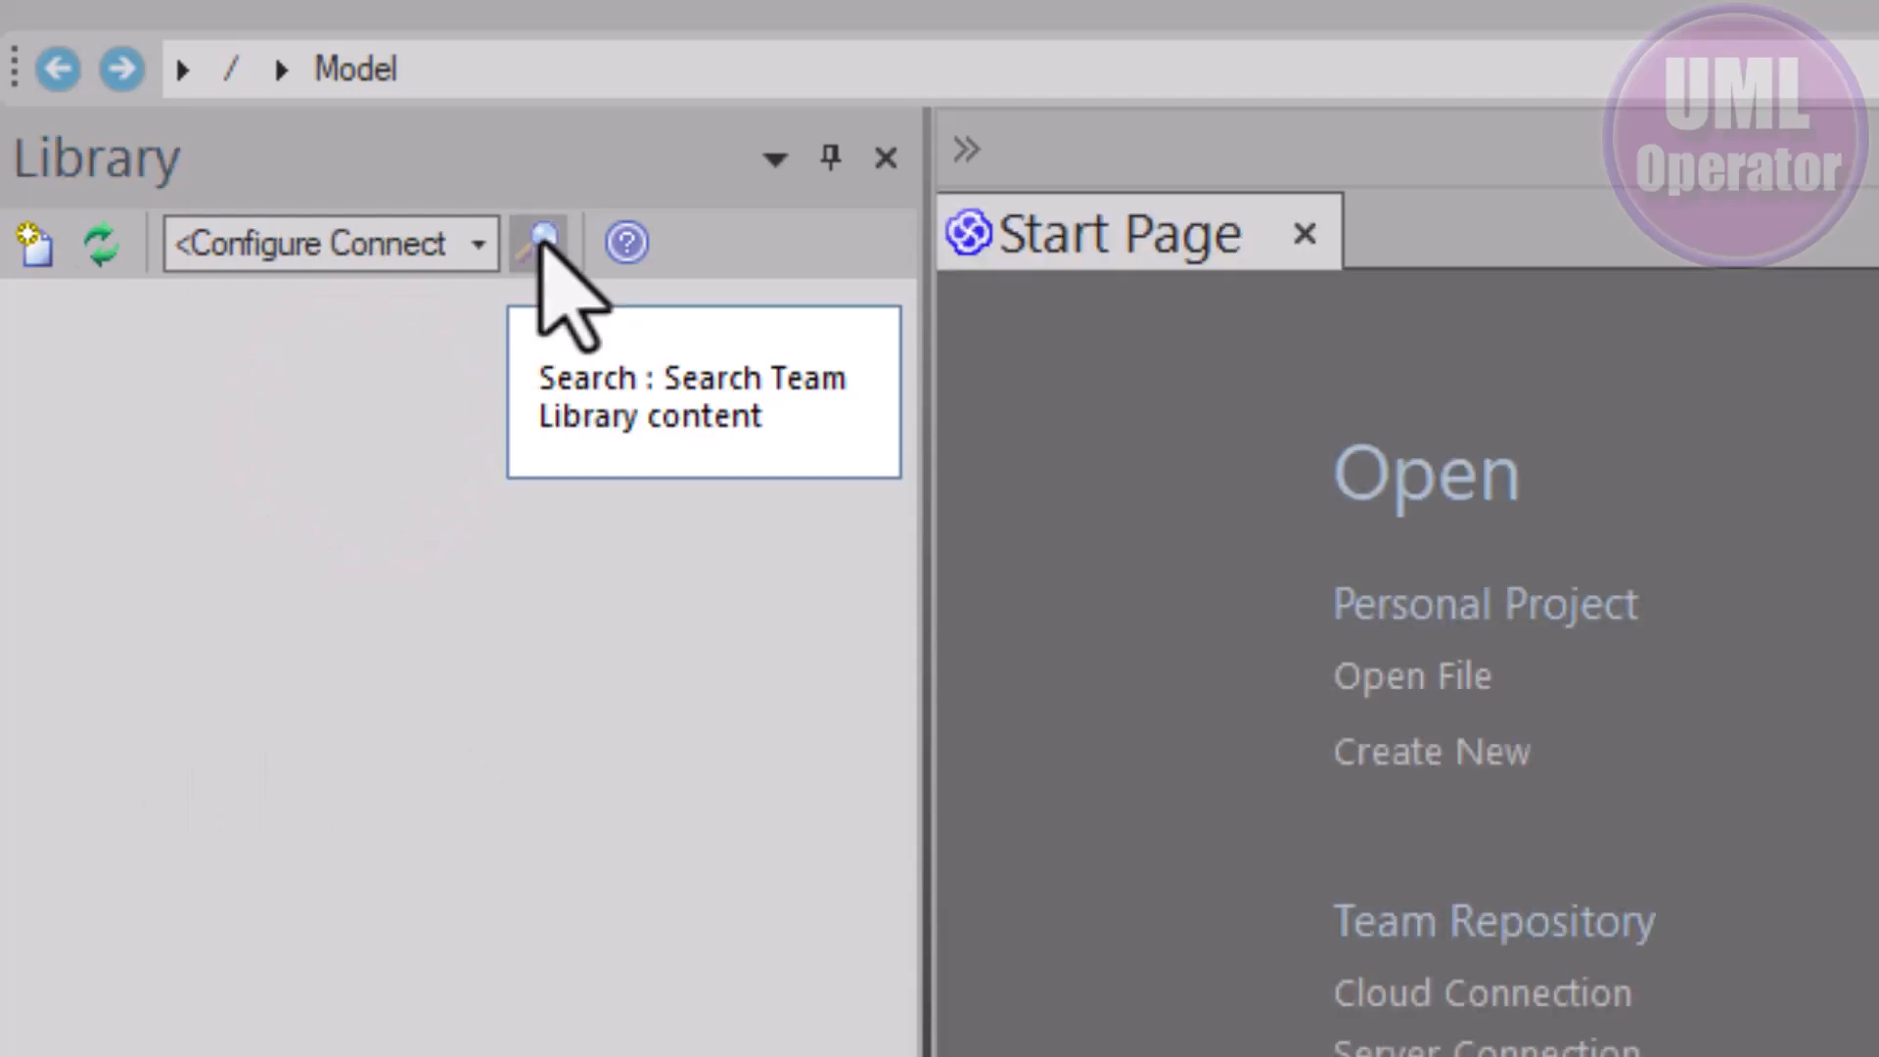
Show the Library's search bar for finding Team Library content
click(541, 238)
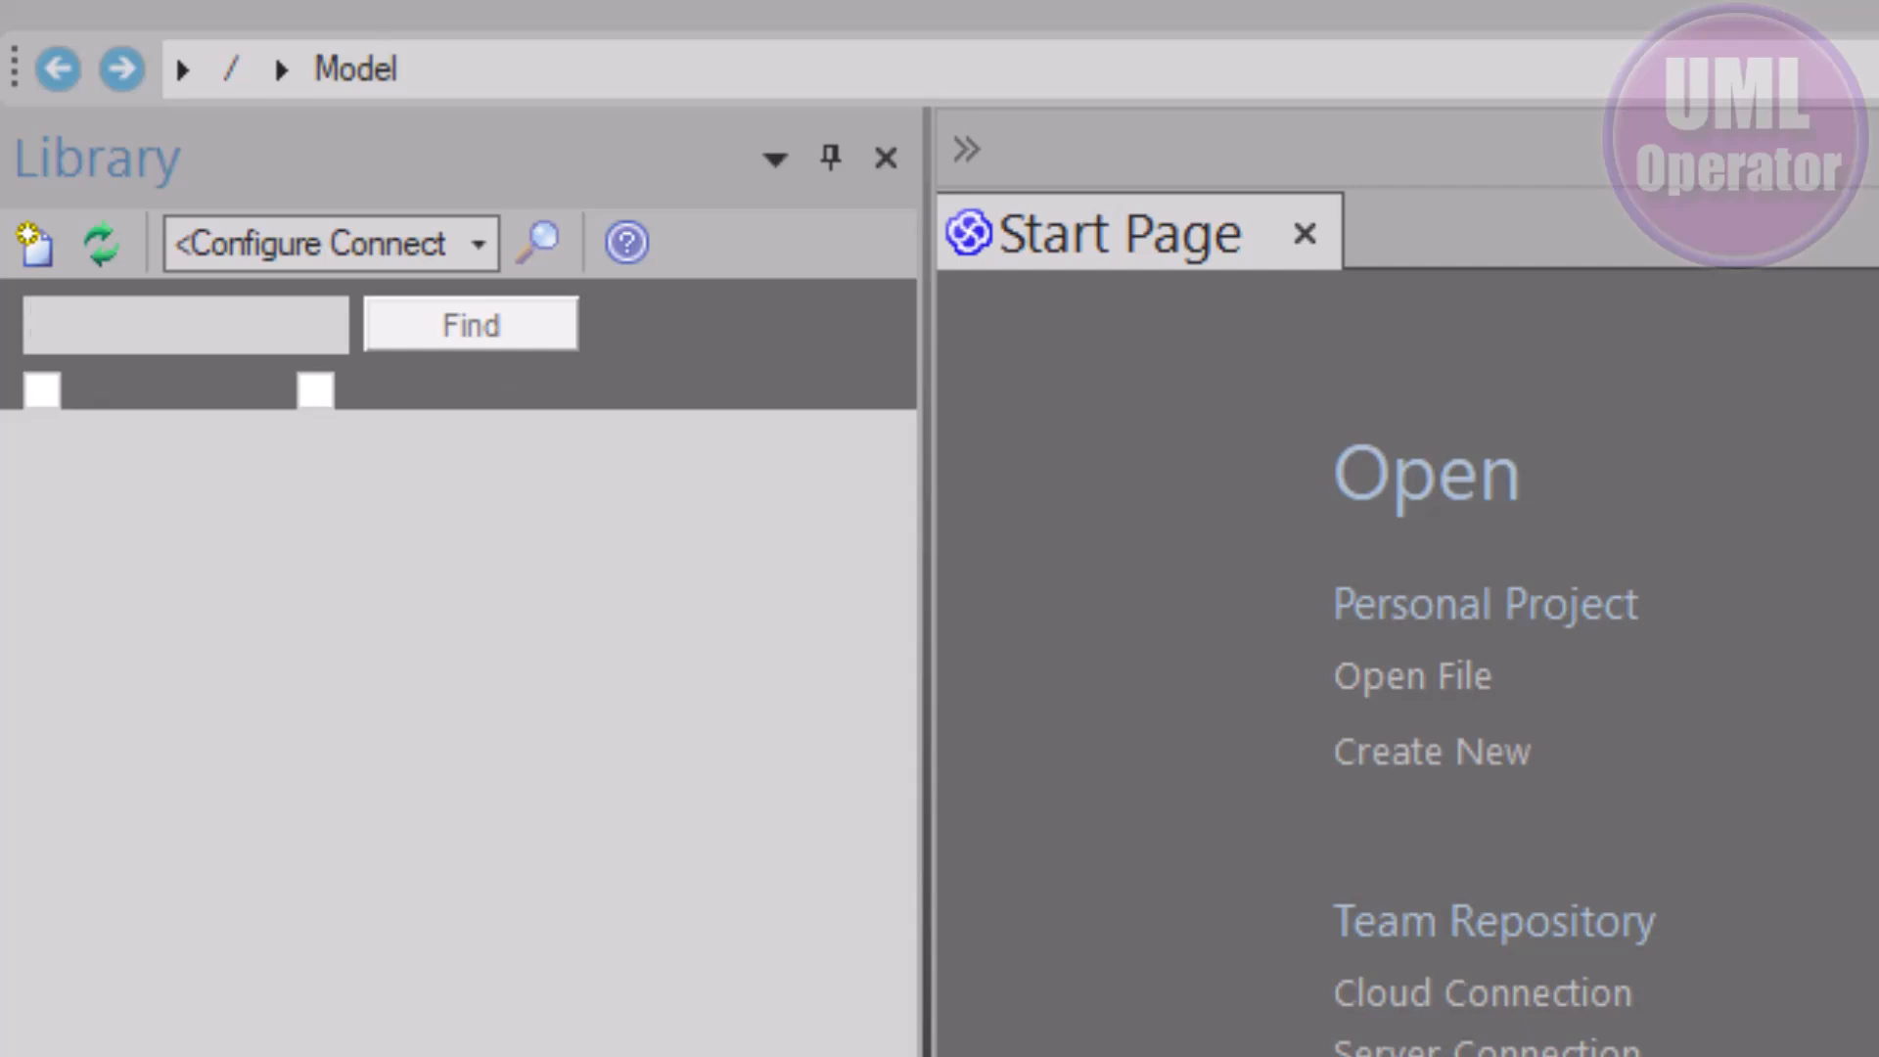
Add a Library category named 'First Model Library', with its Team Document opened
click(449, 556)
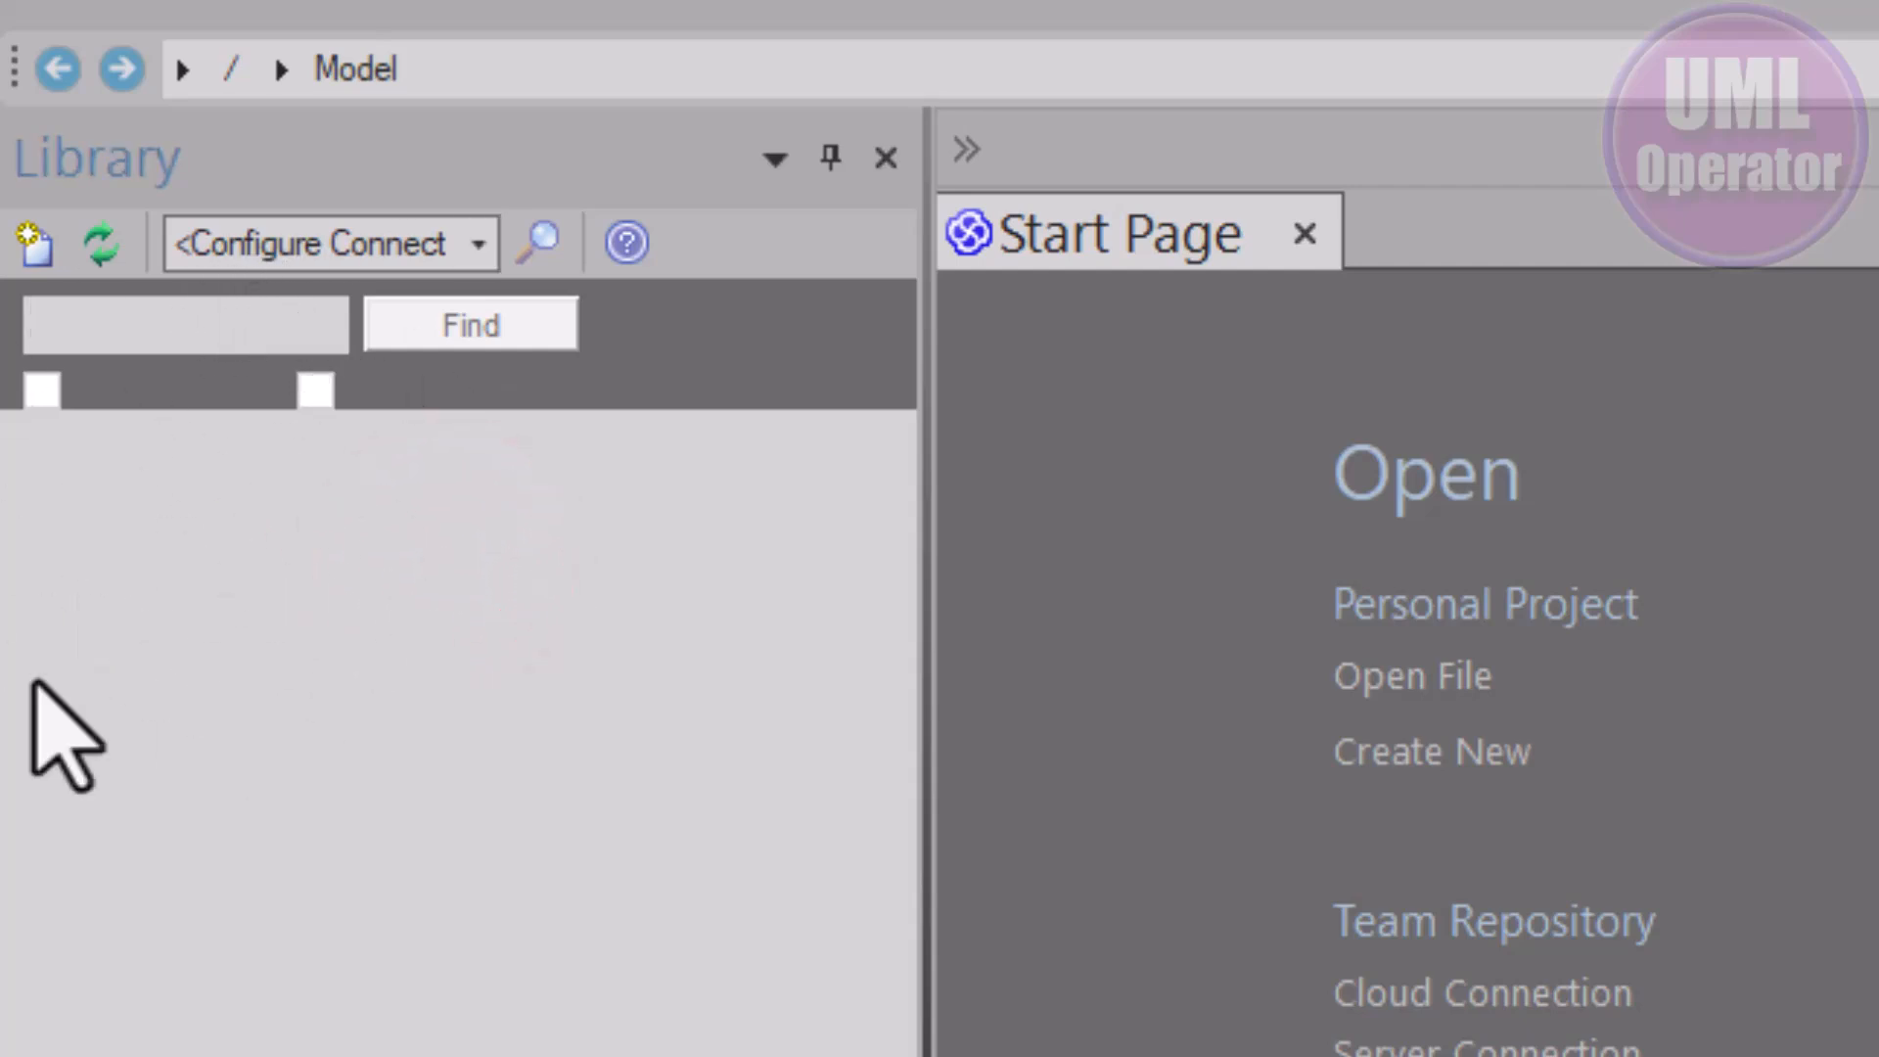
click(35, 247)
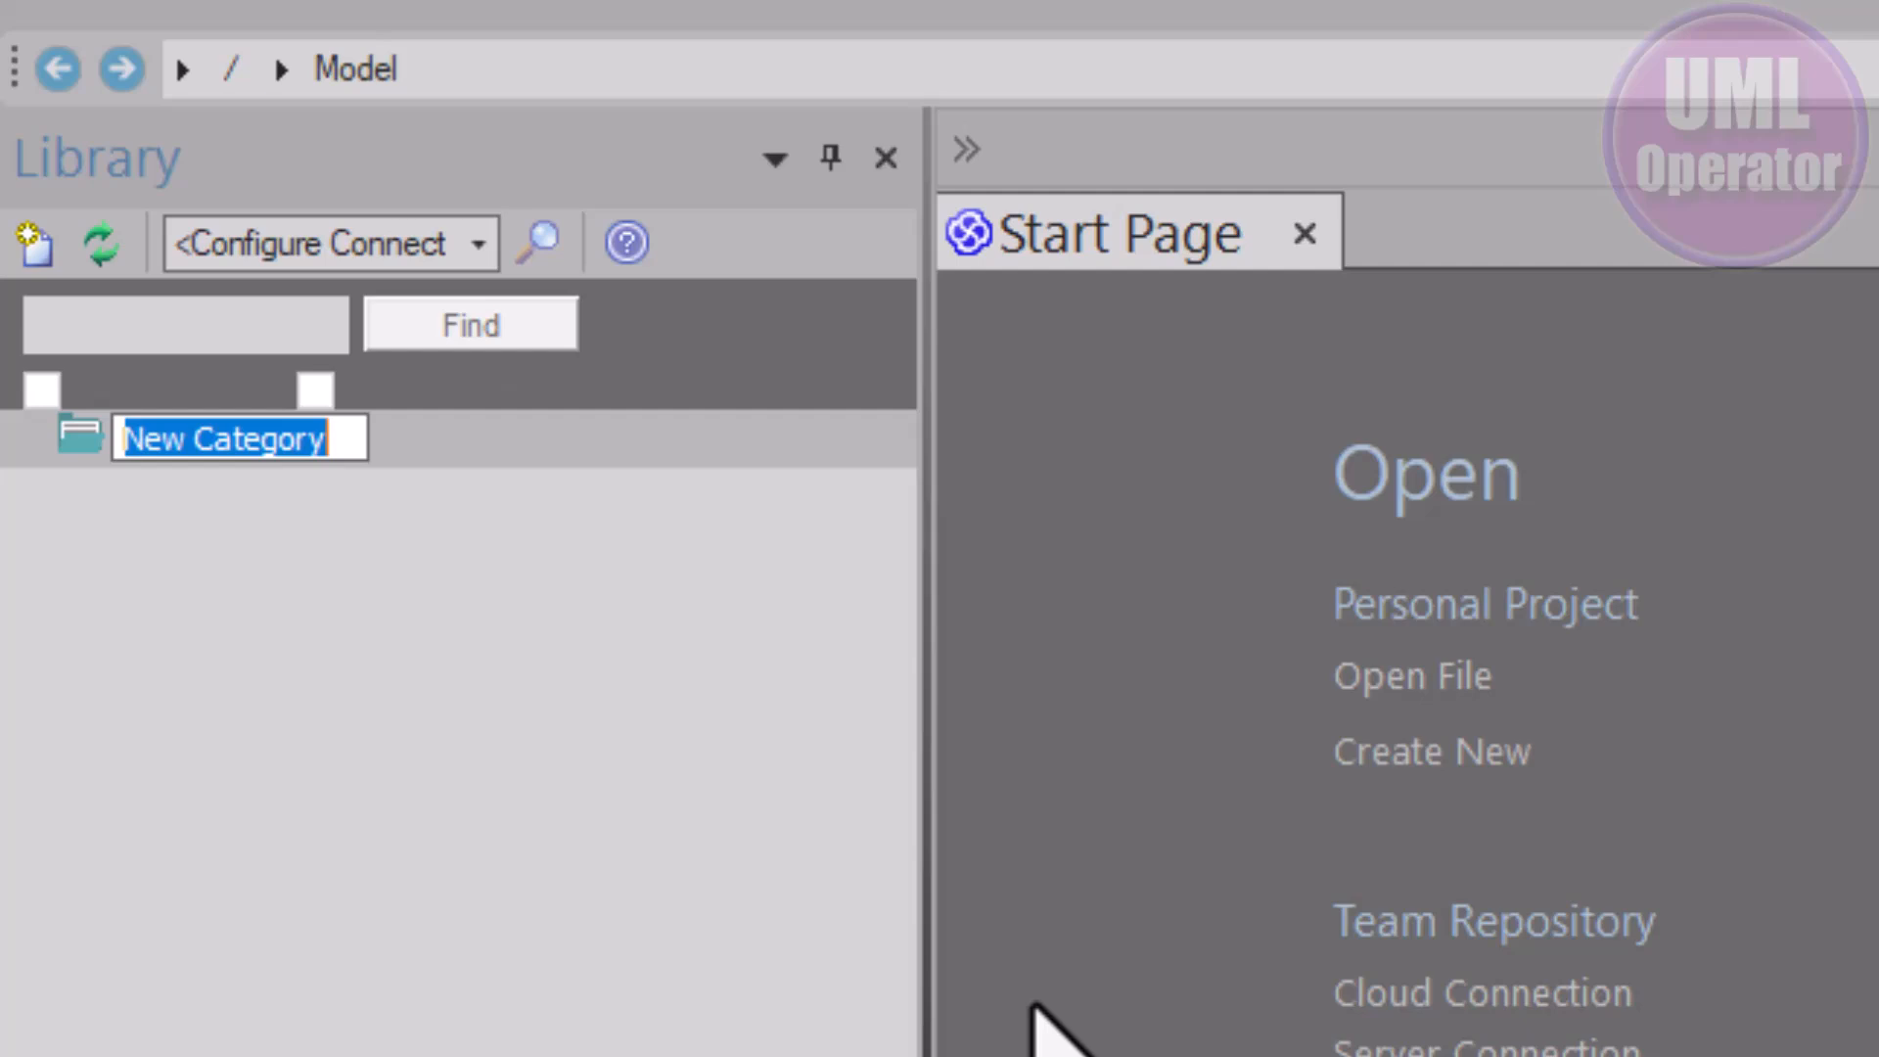
text(First Model Library)
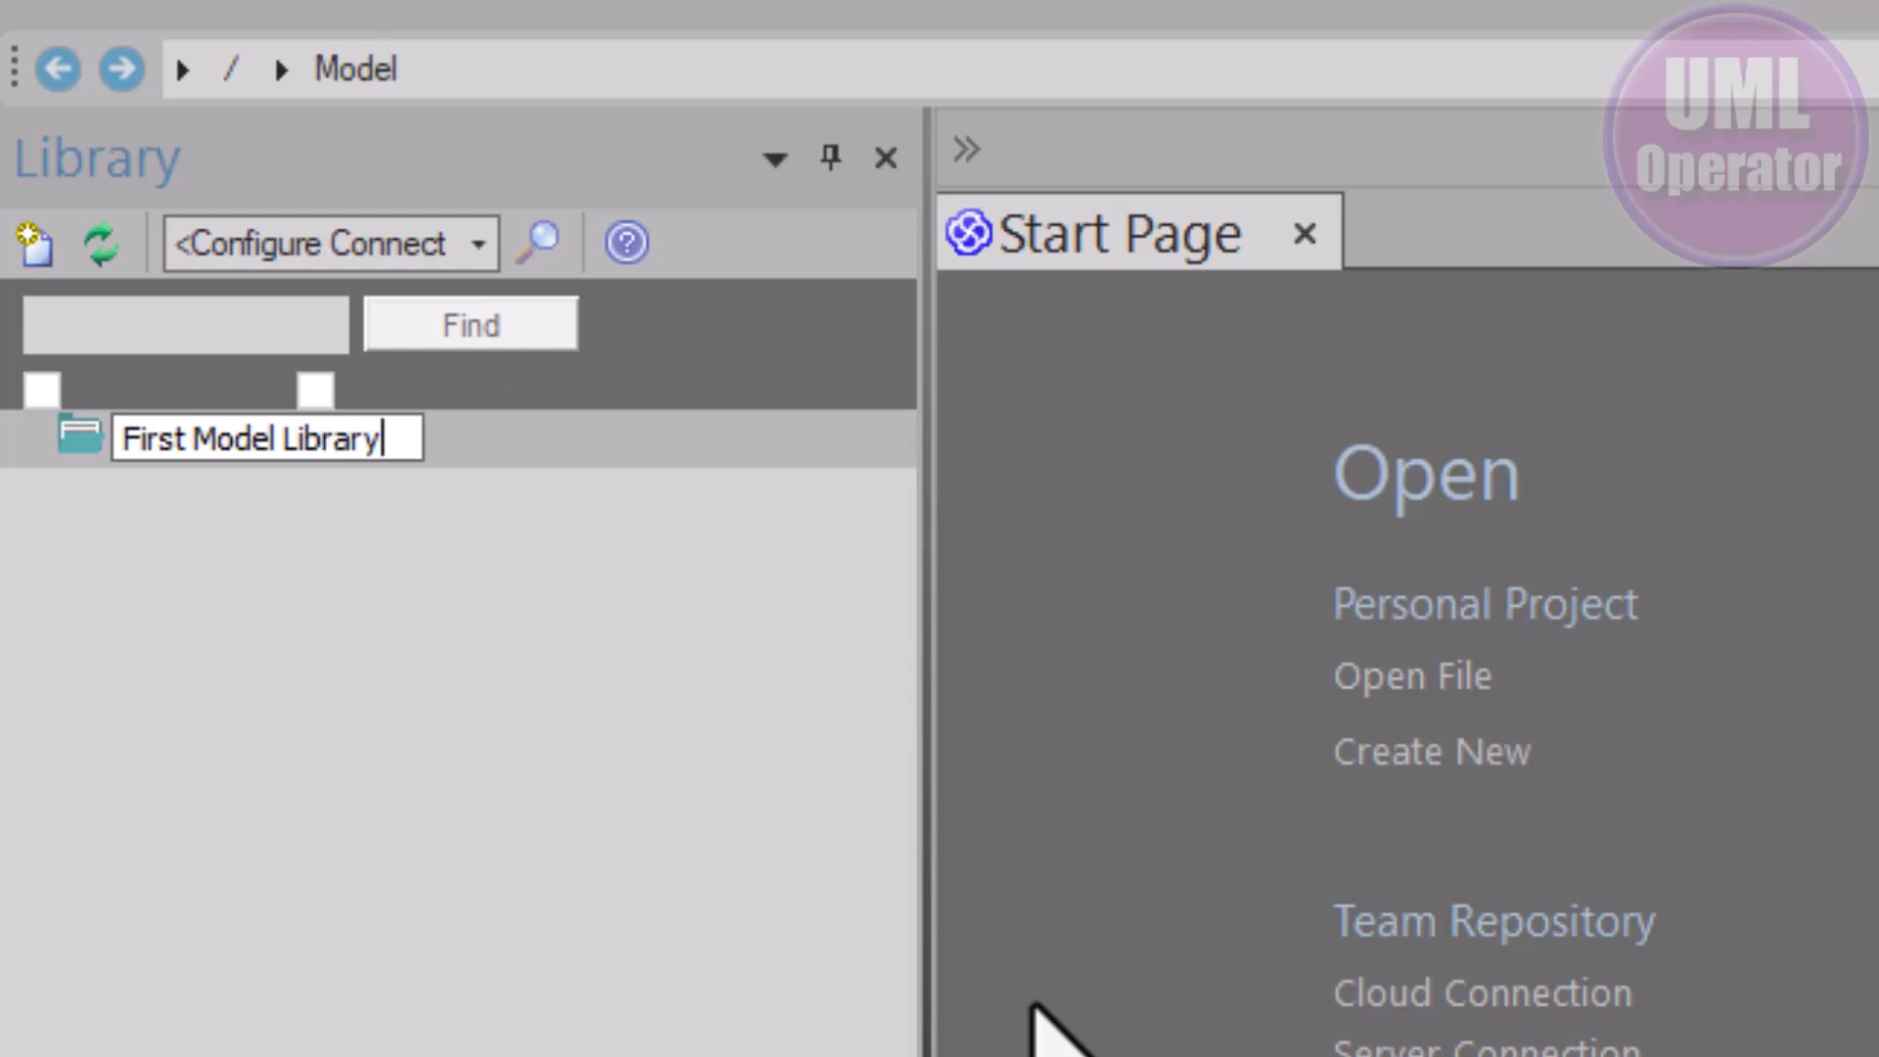
click(25, 876)
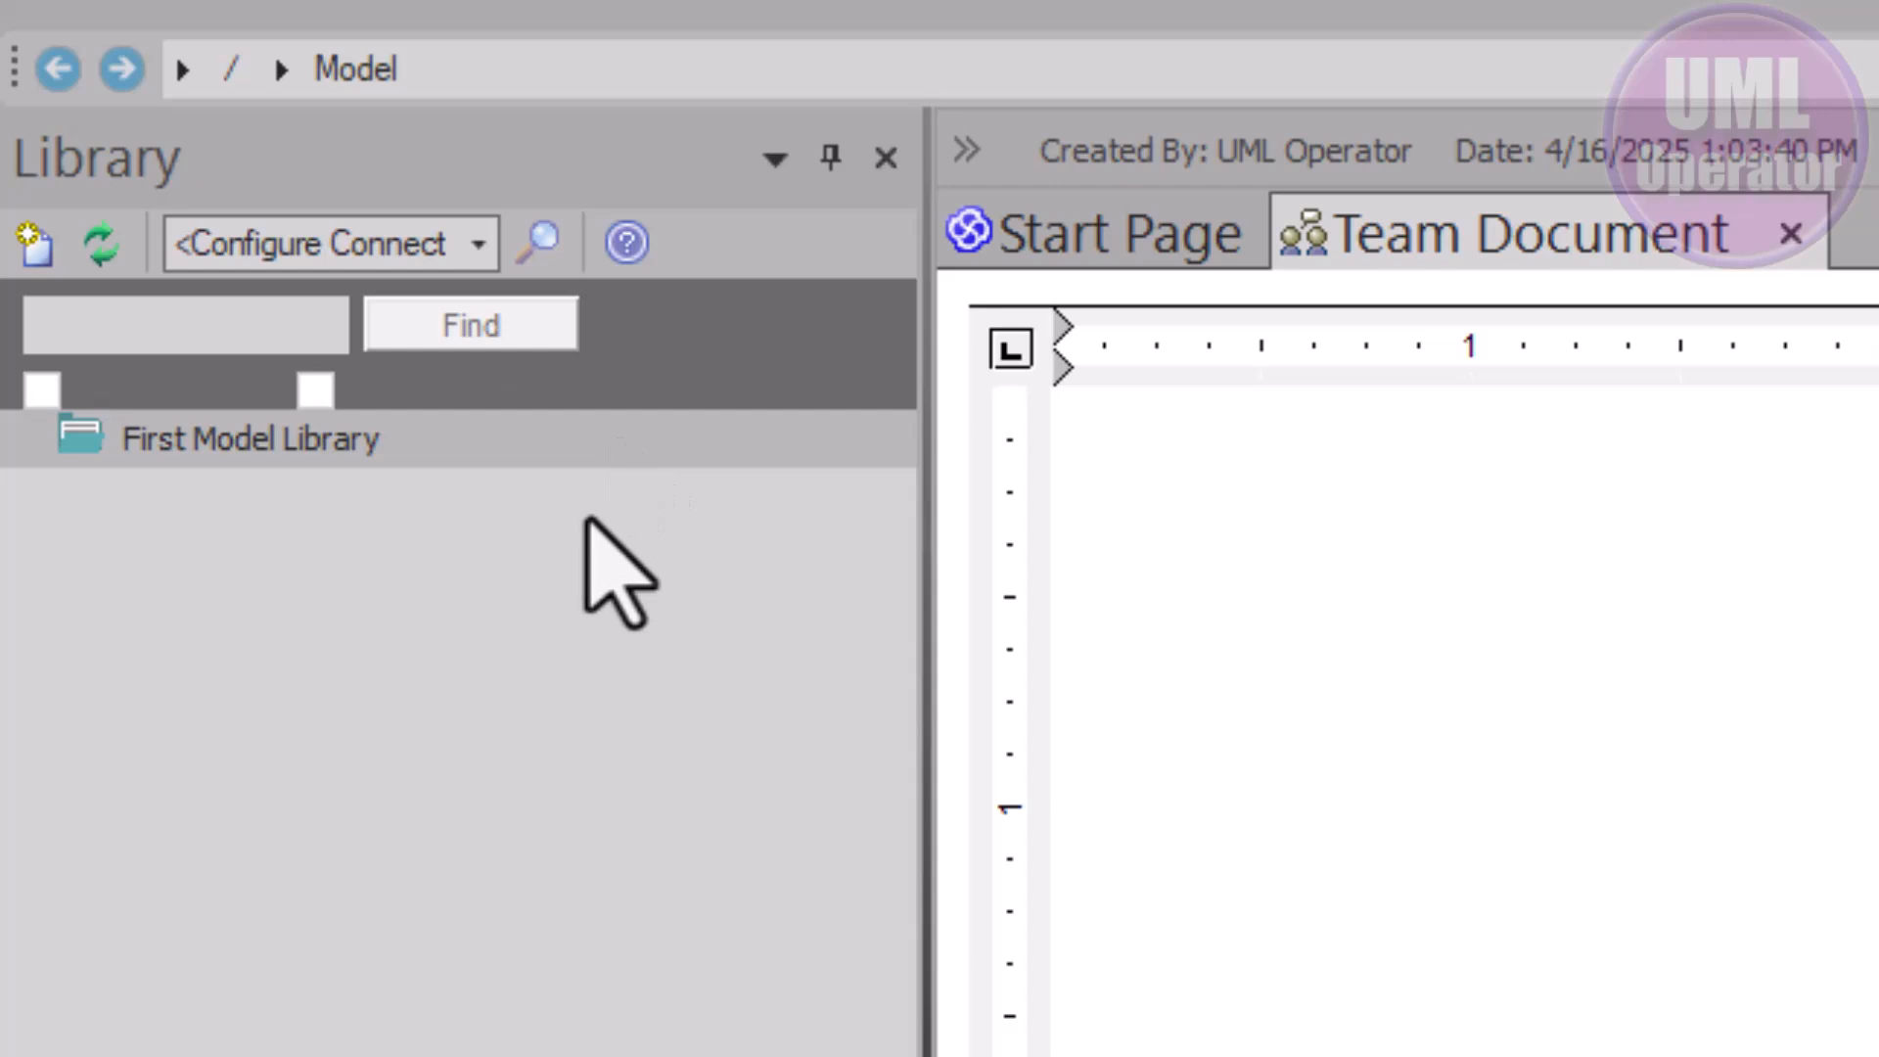
right_click(210, 437)
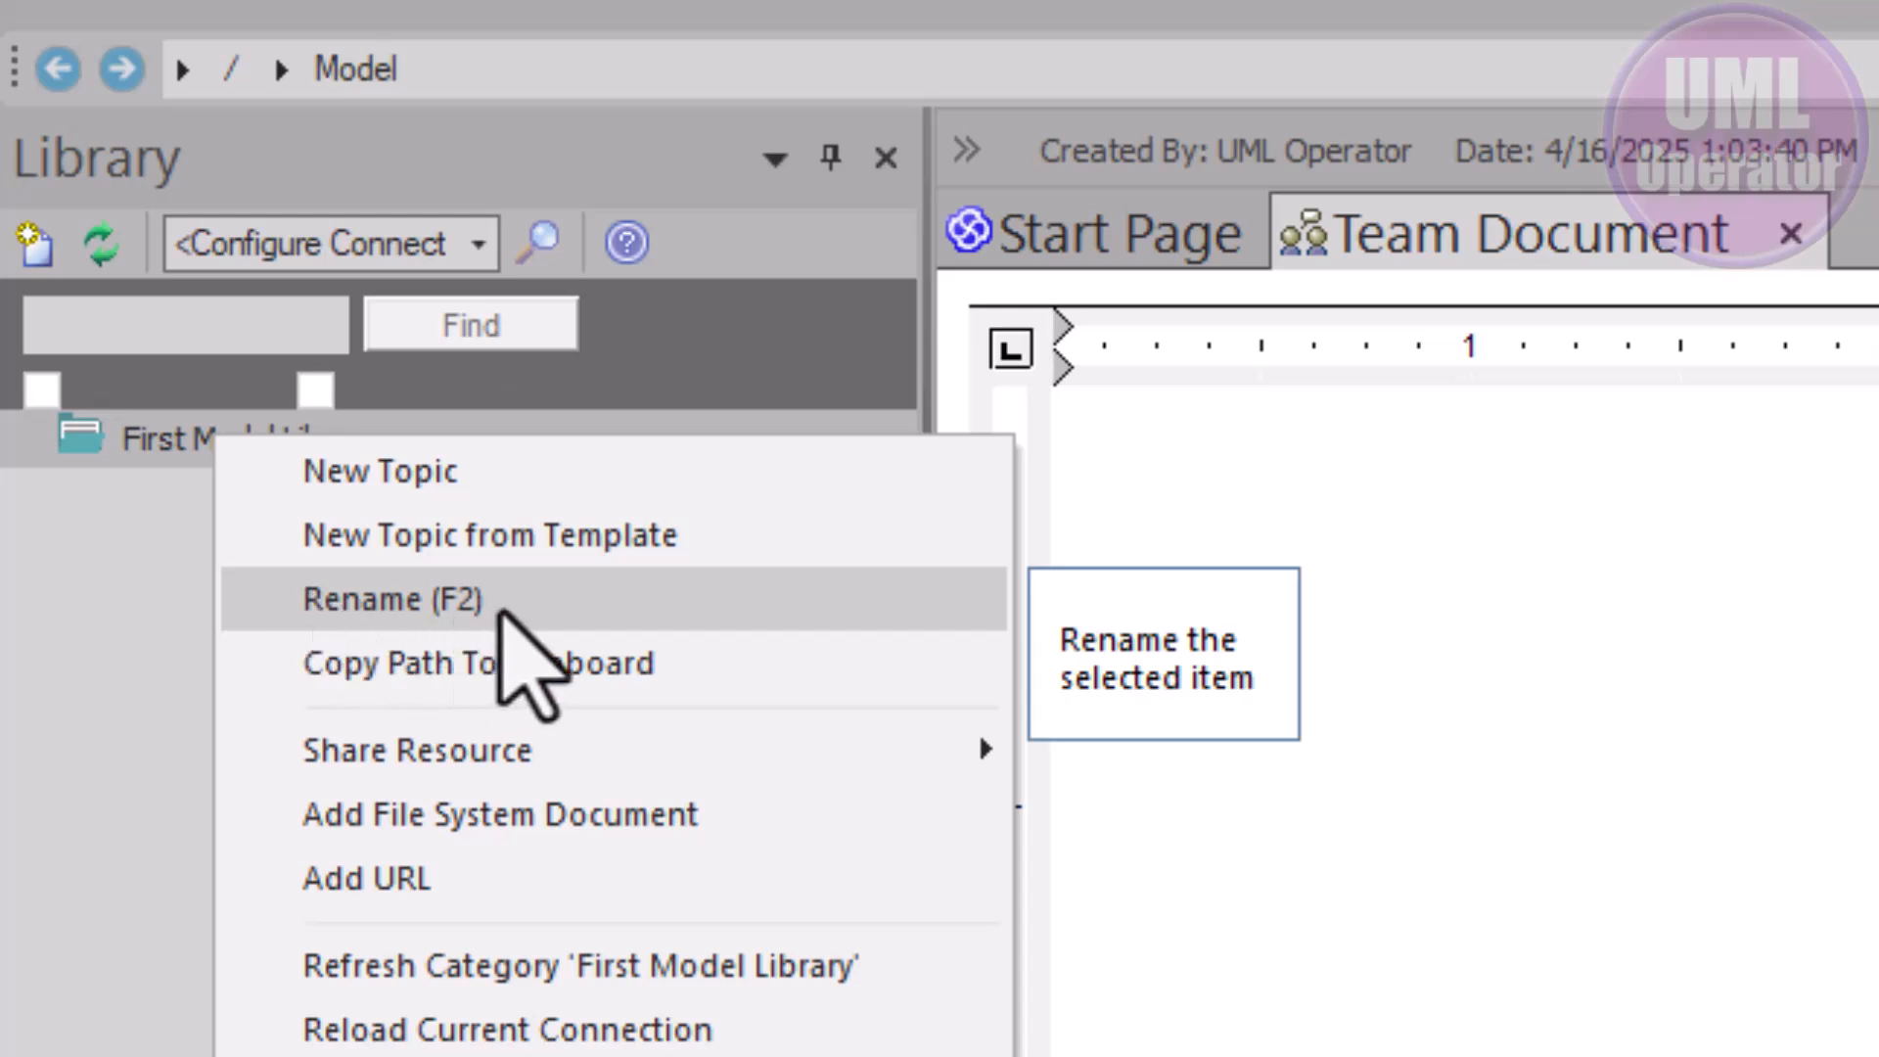
click(127, 582)
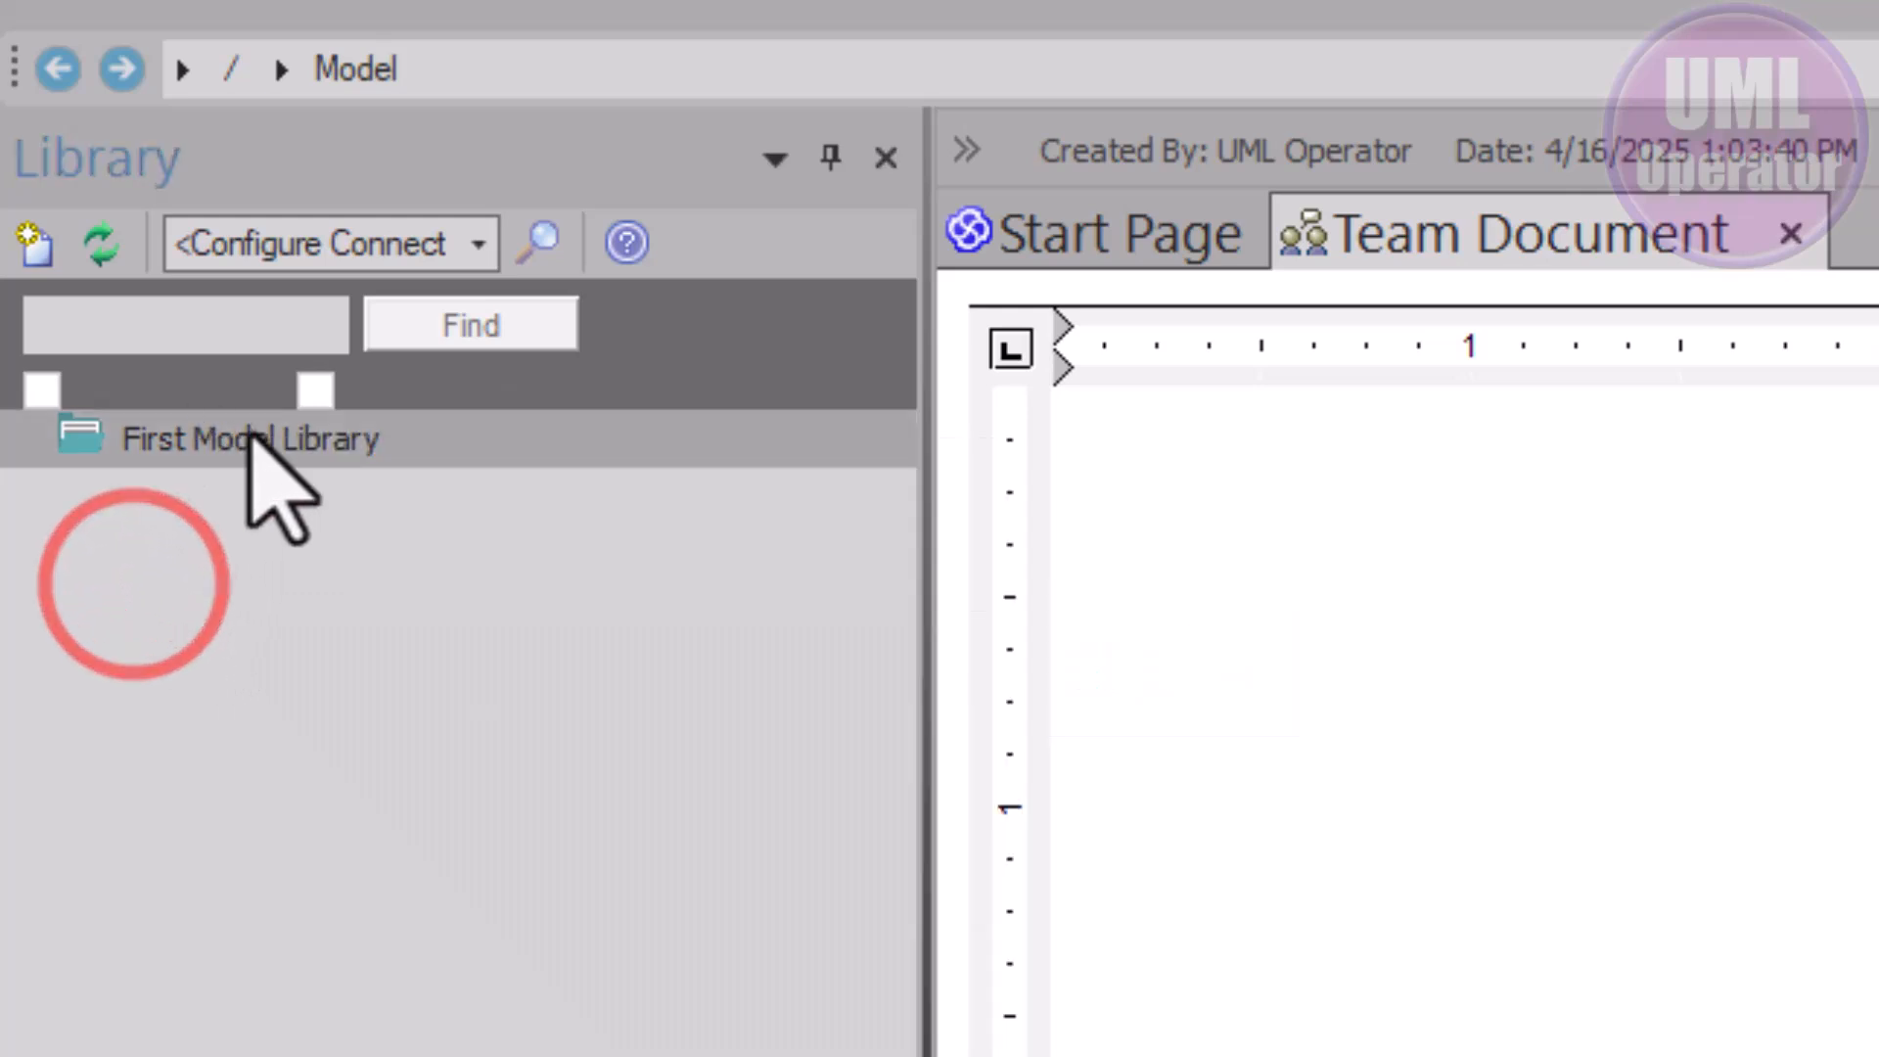
Create a new Library category using the Version Review template in New Category from Template
right_click(193, 562)
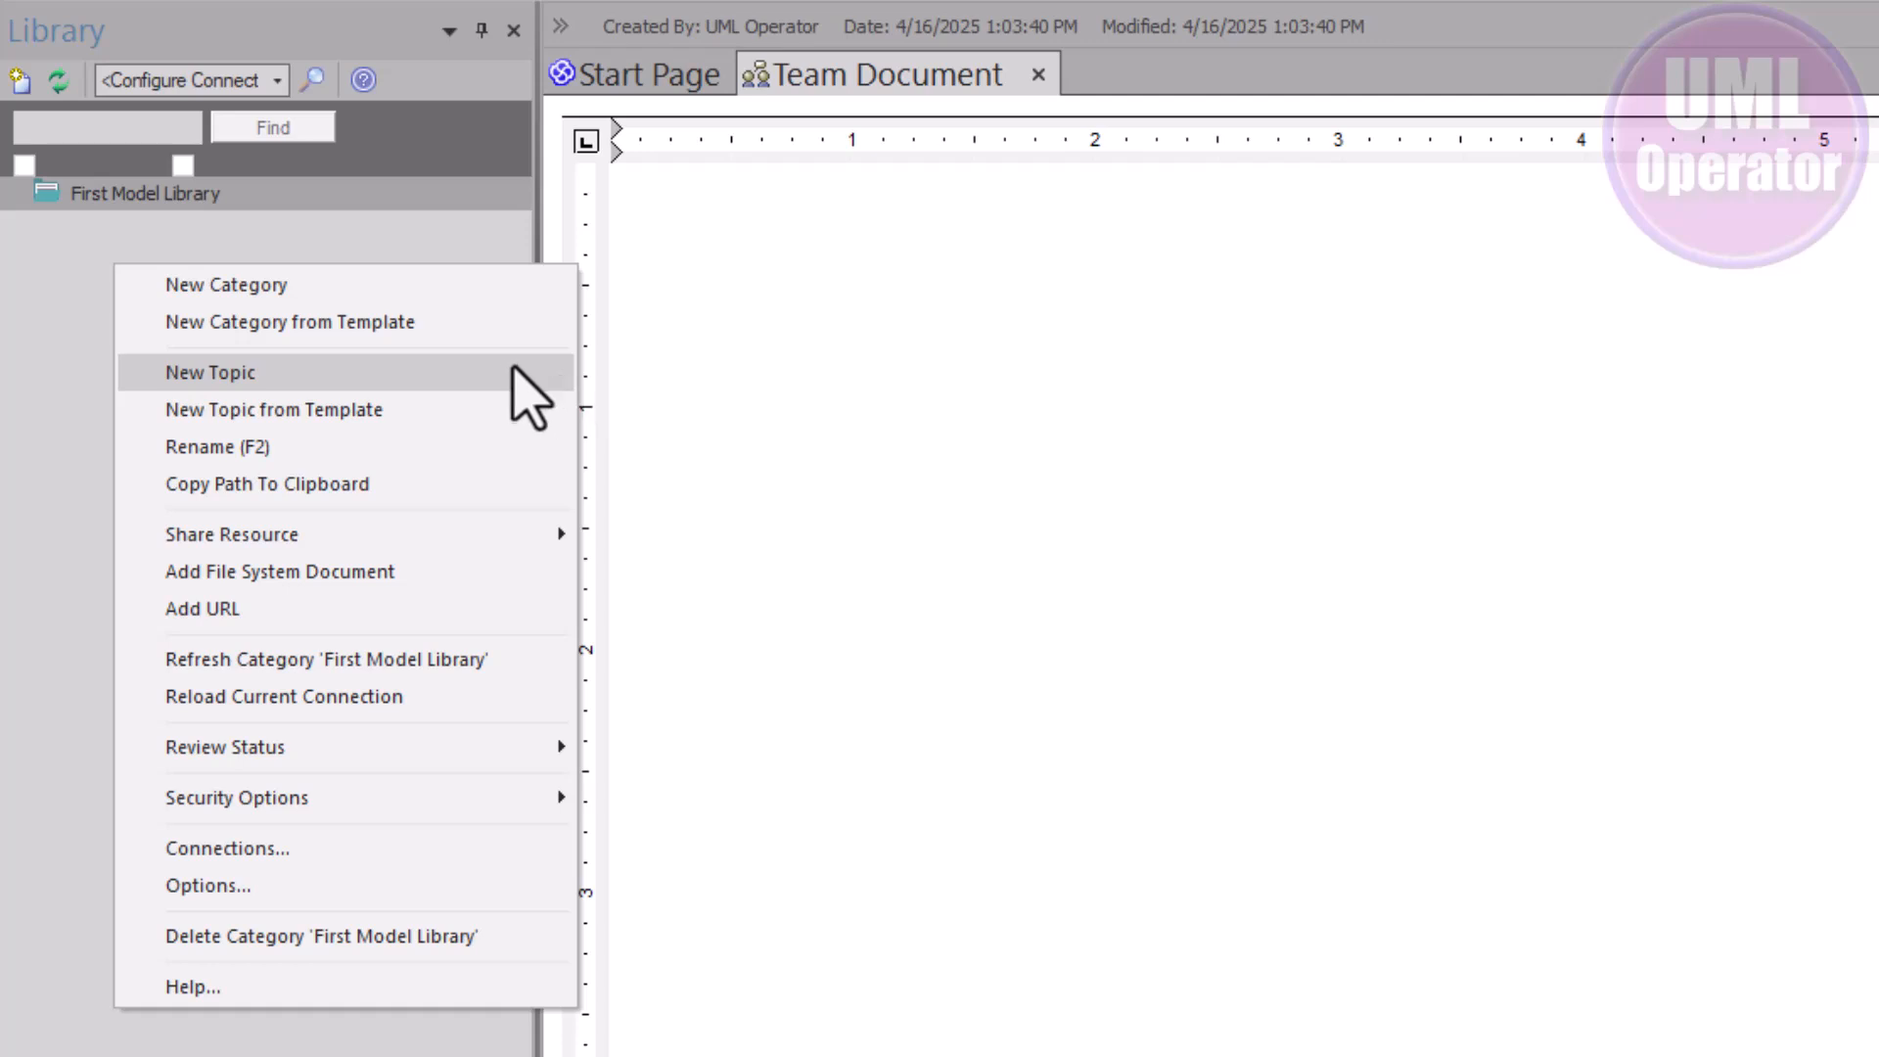
click(364, 323)
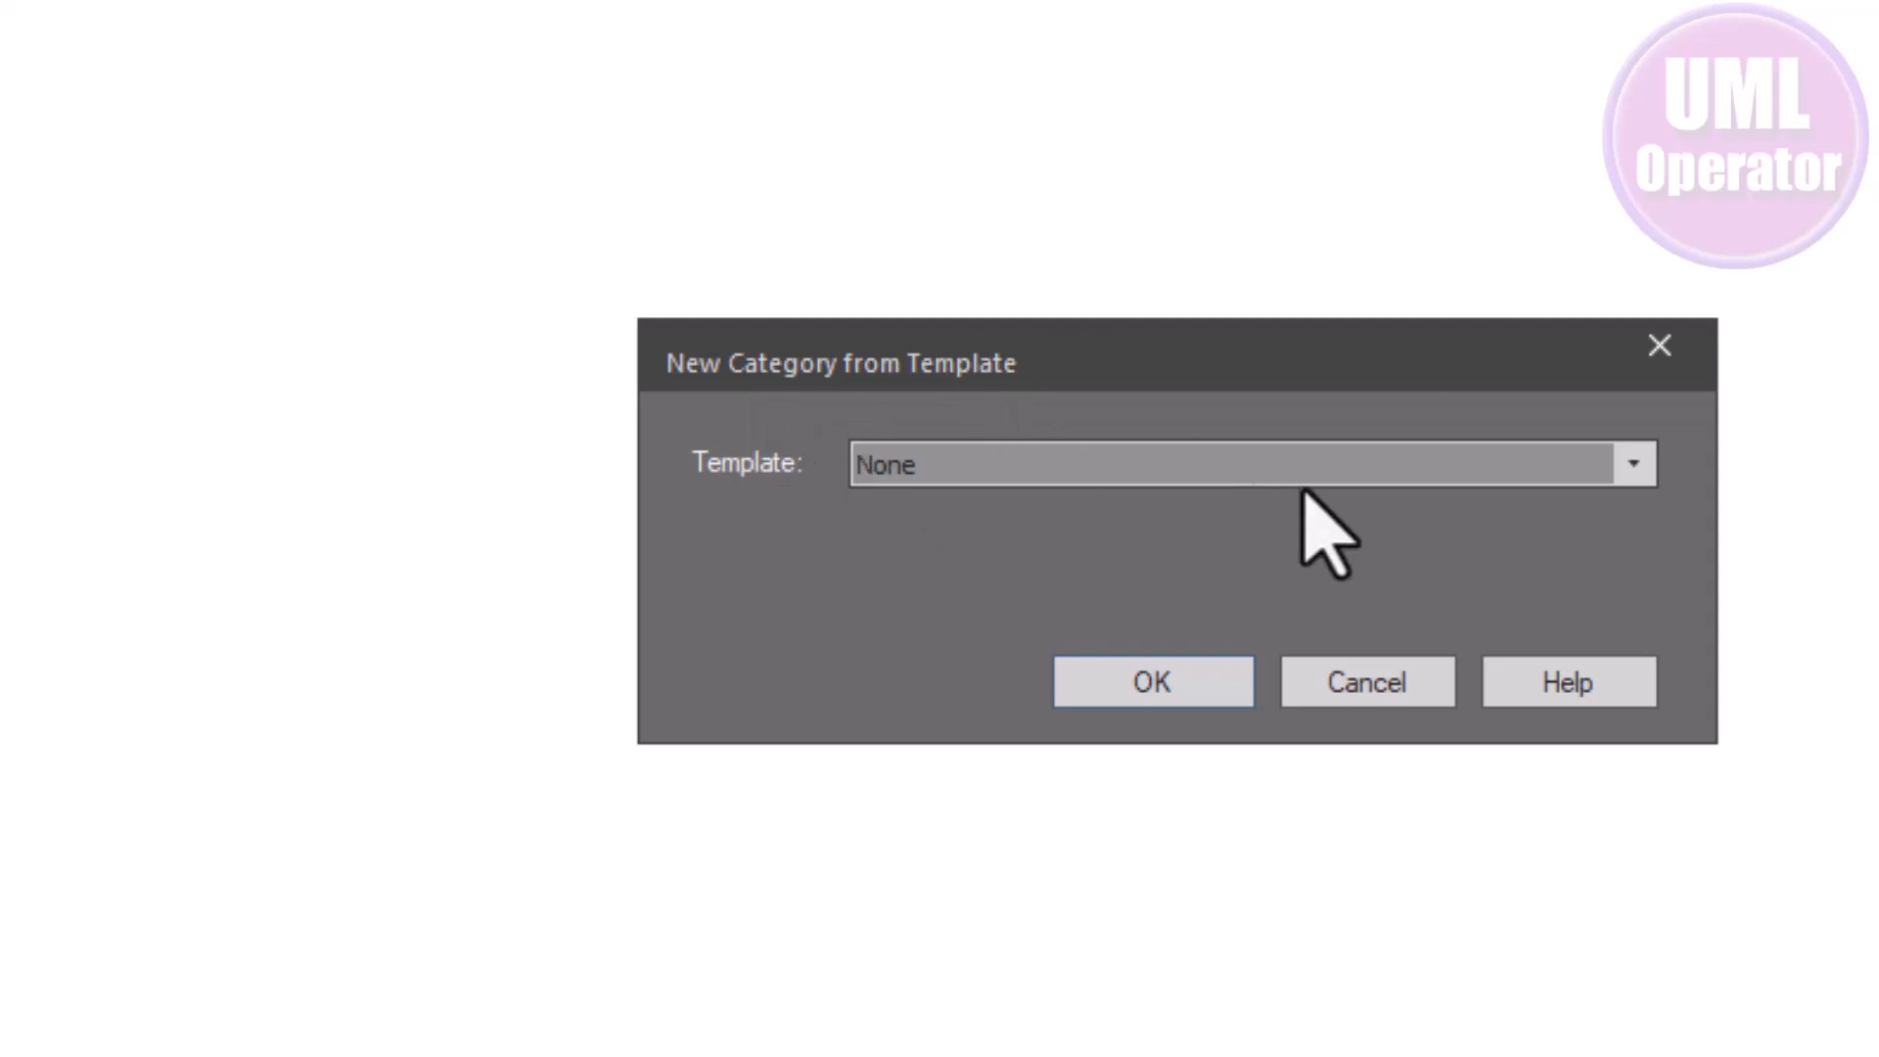
click(1631, 462)
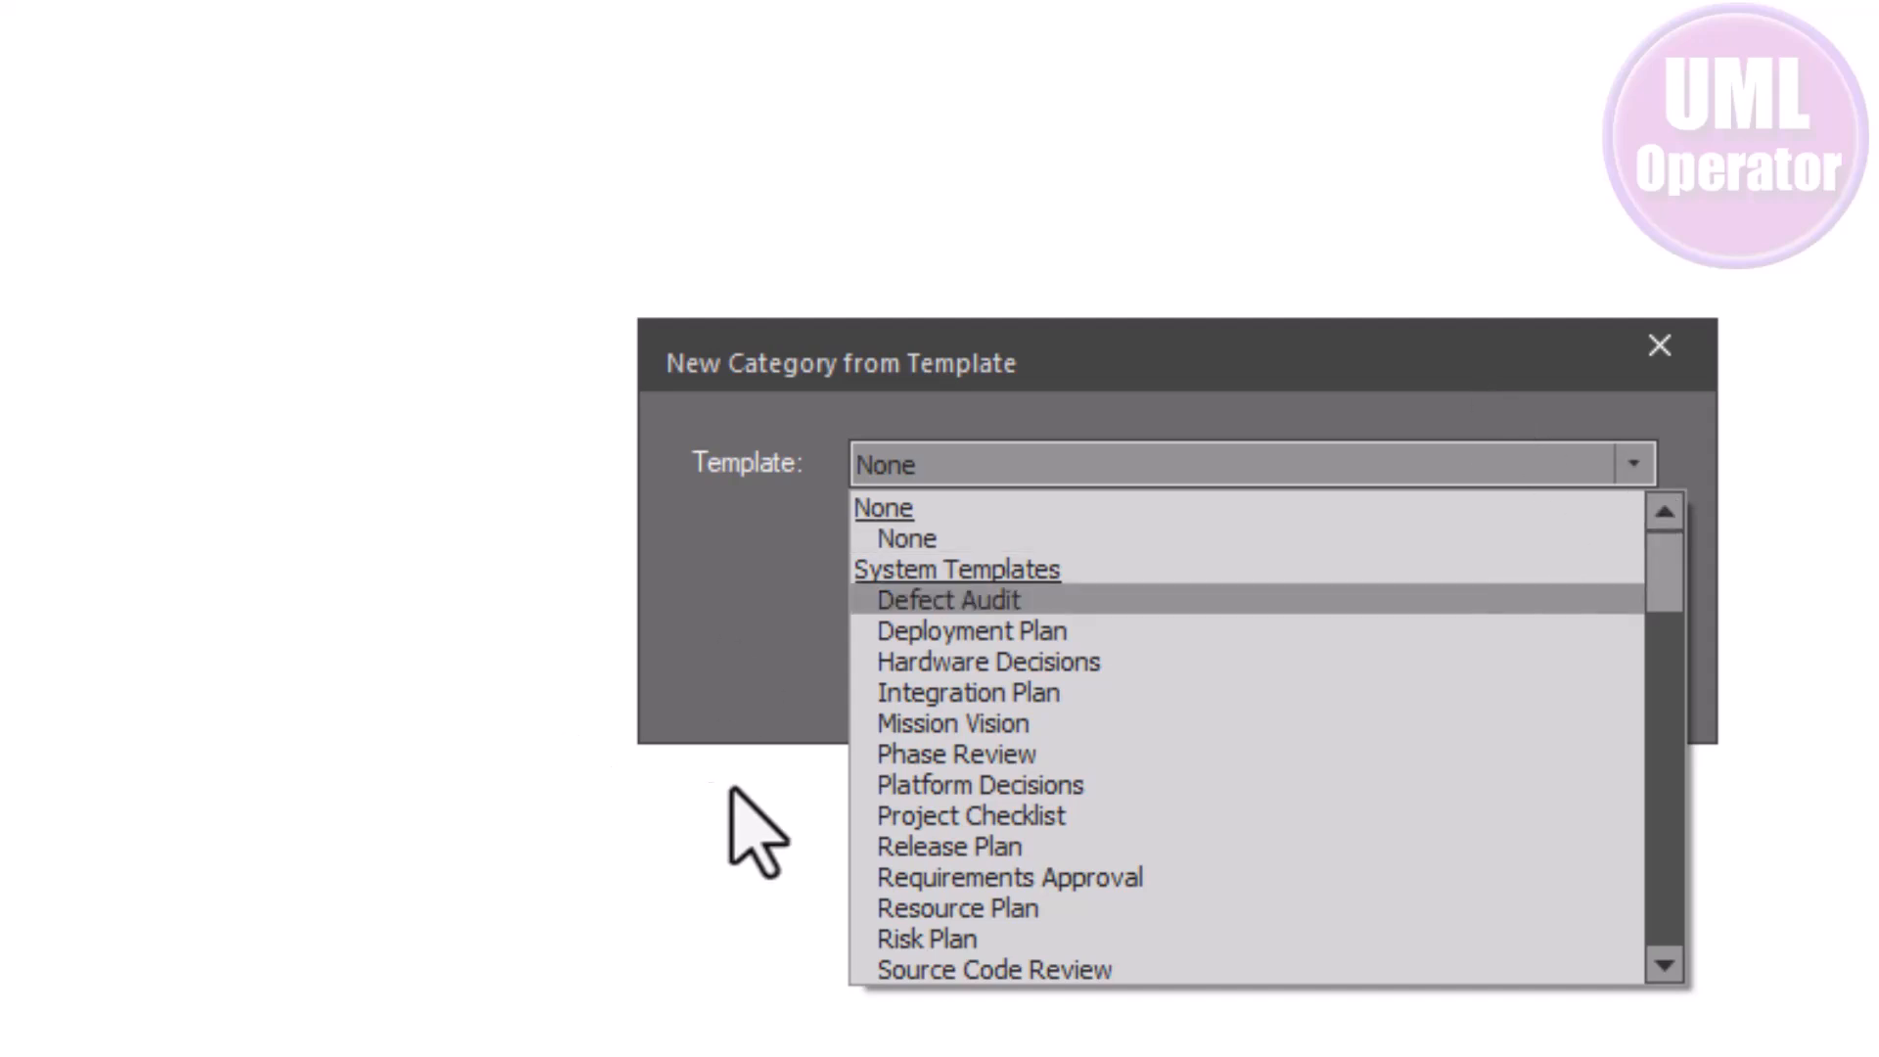
scroll(979, 755, down, 4)
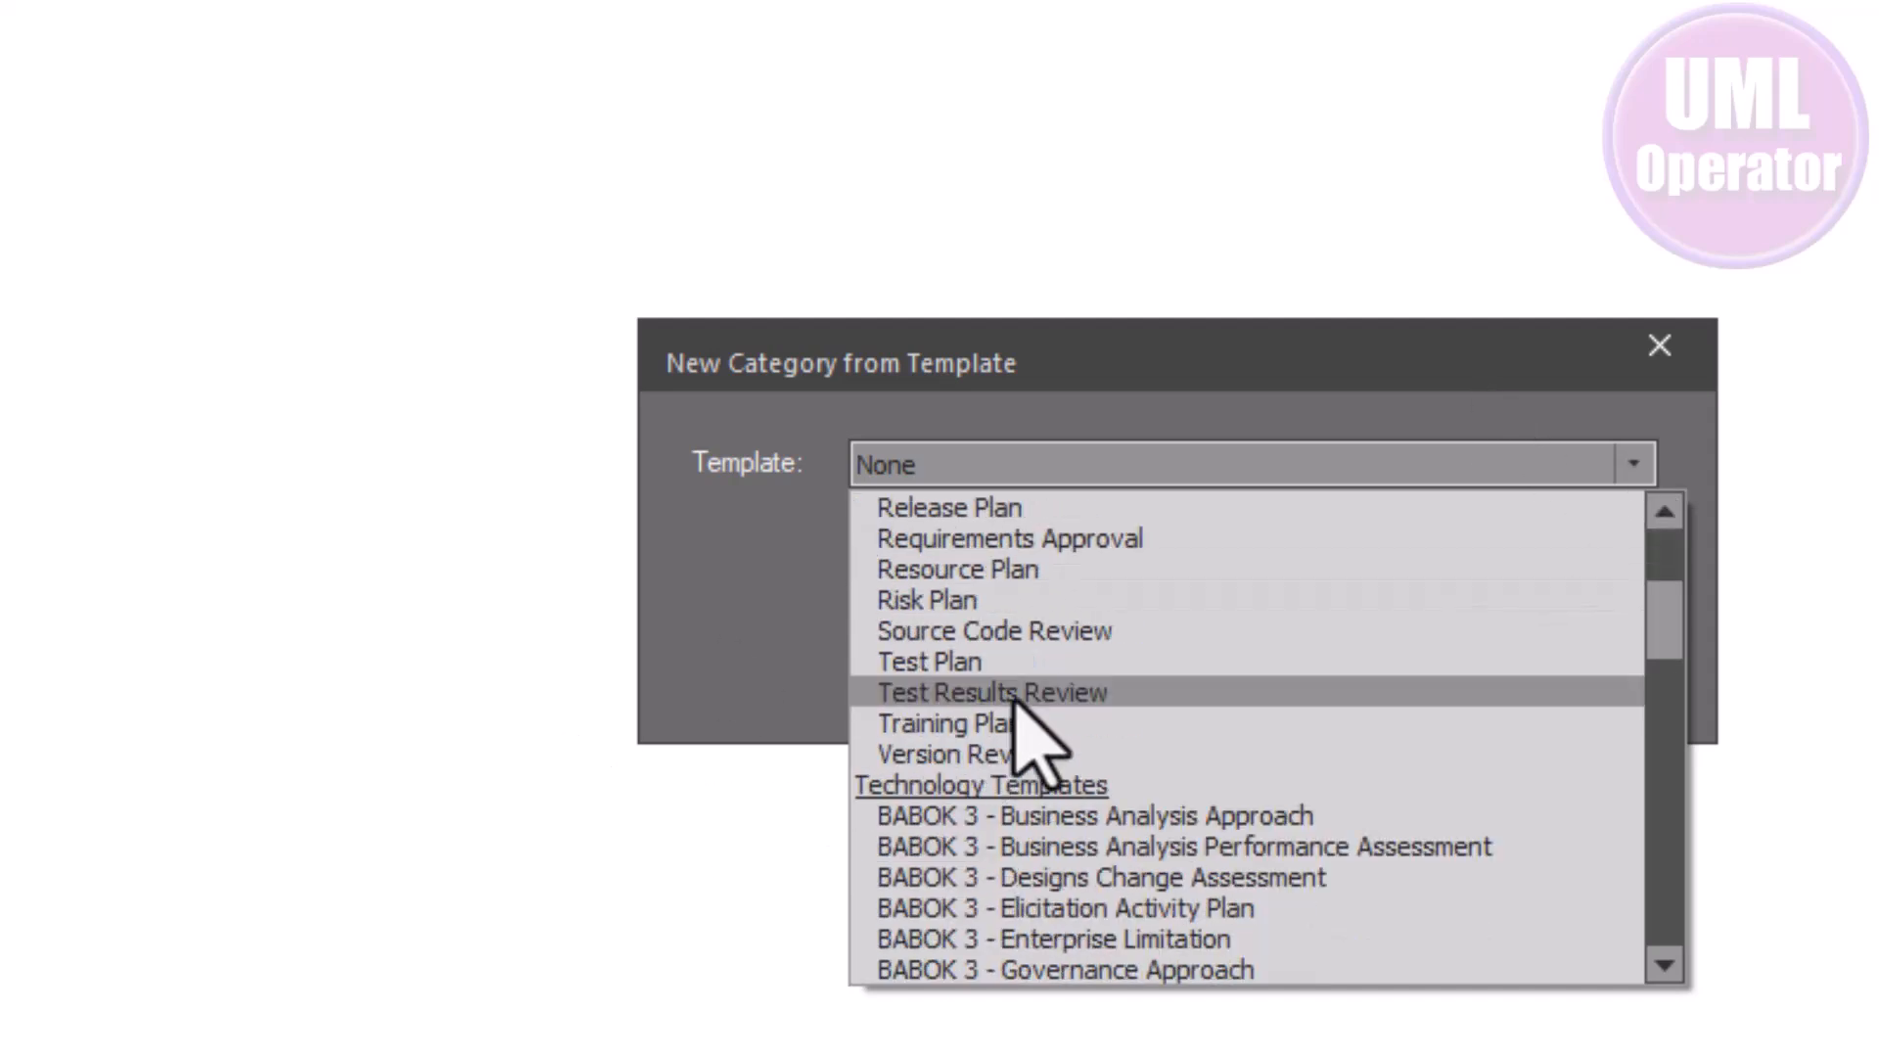
scroll(1040, 587, up, 4)
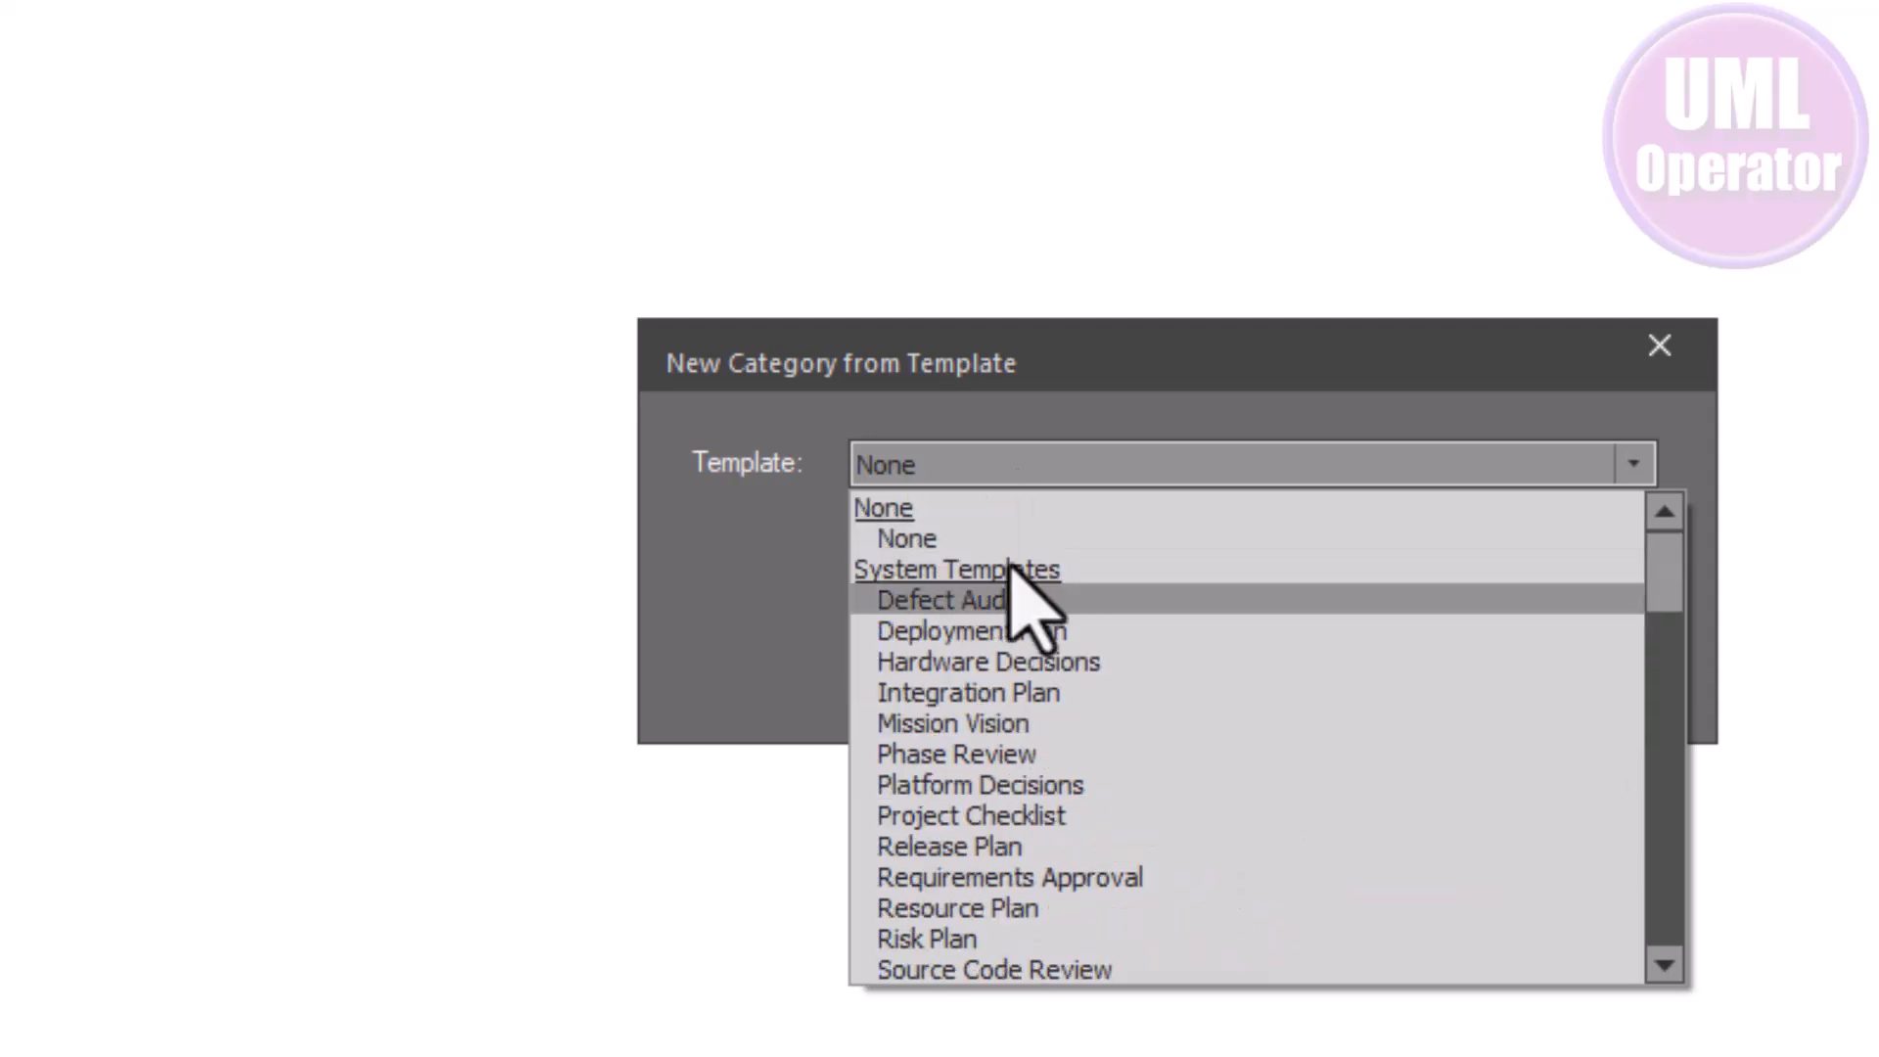
scroll(1076, 809, down, 3)
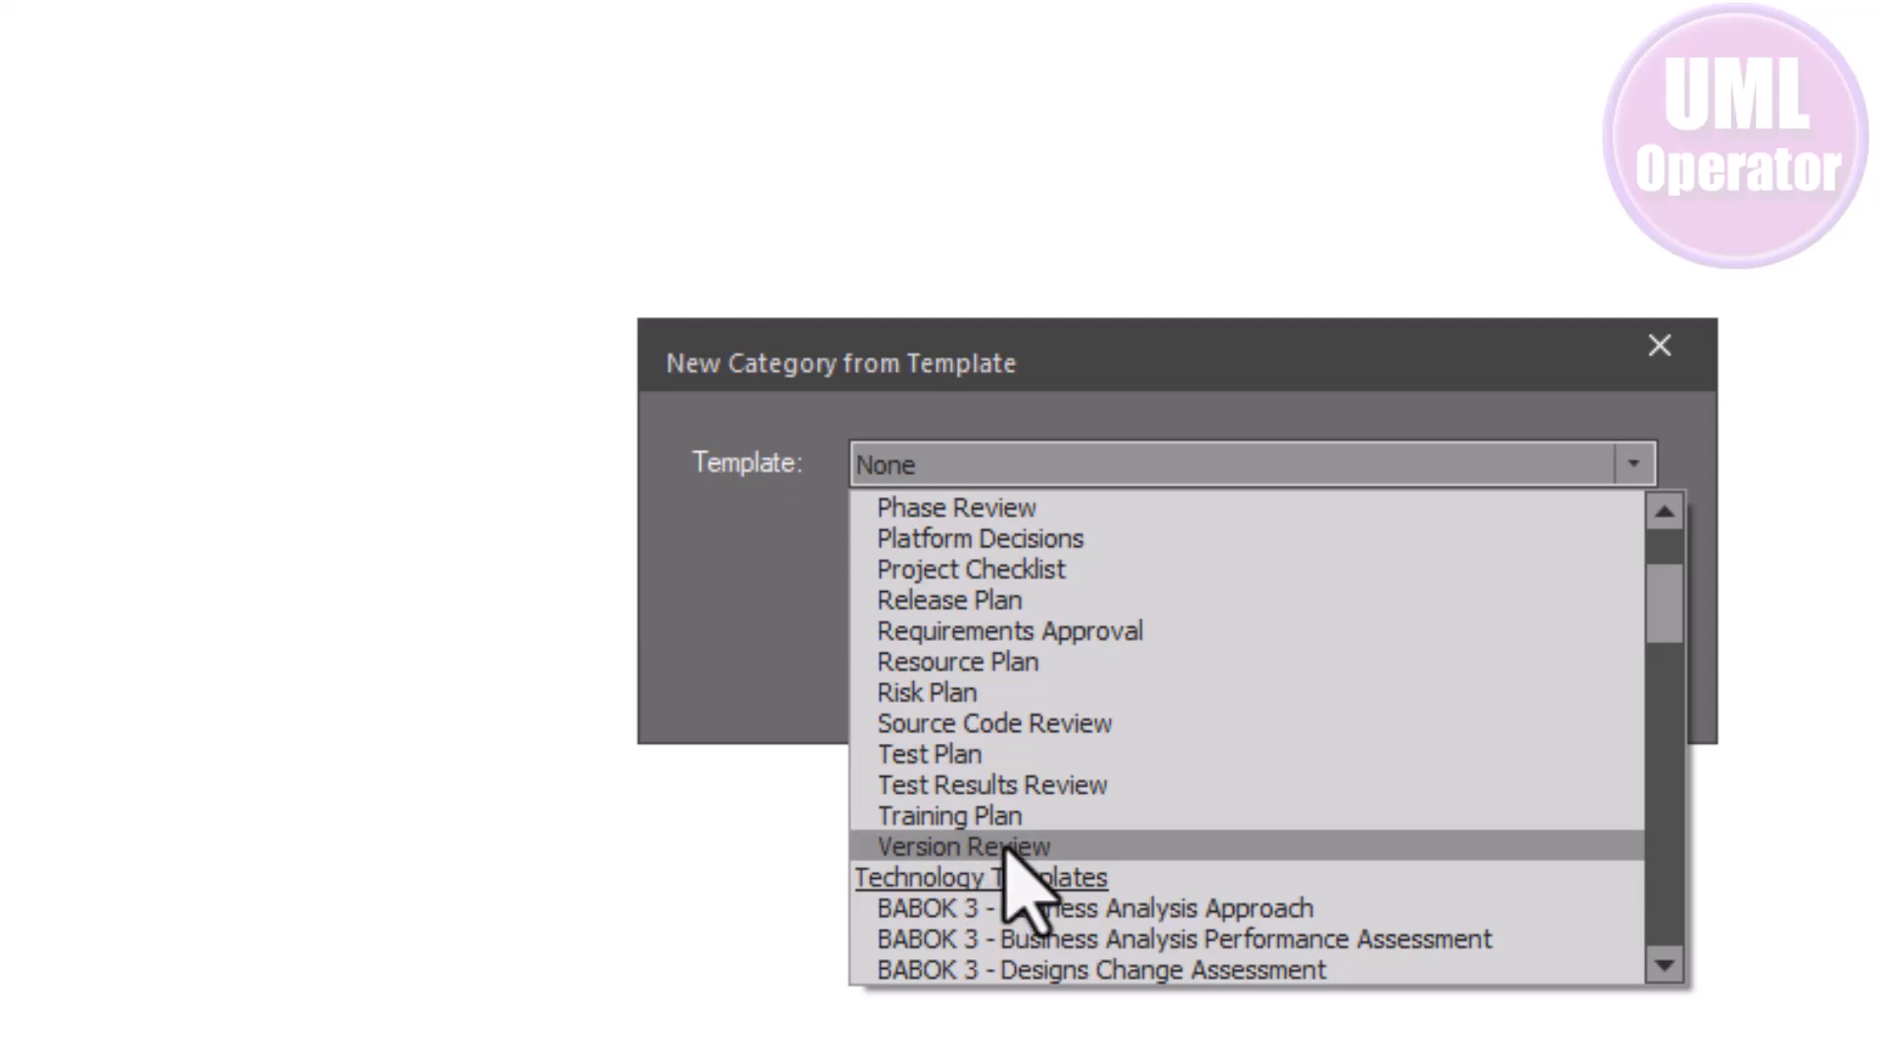
click(1015, 847)
click(1139, 675)
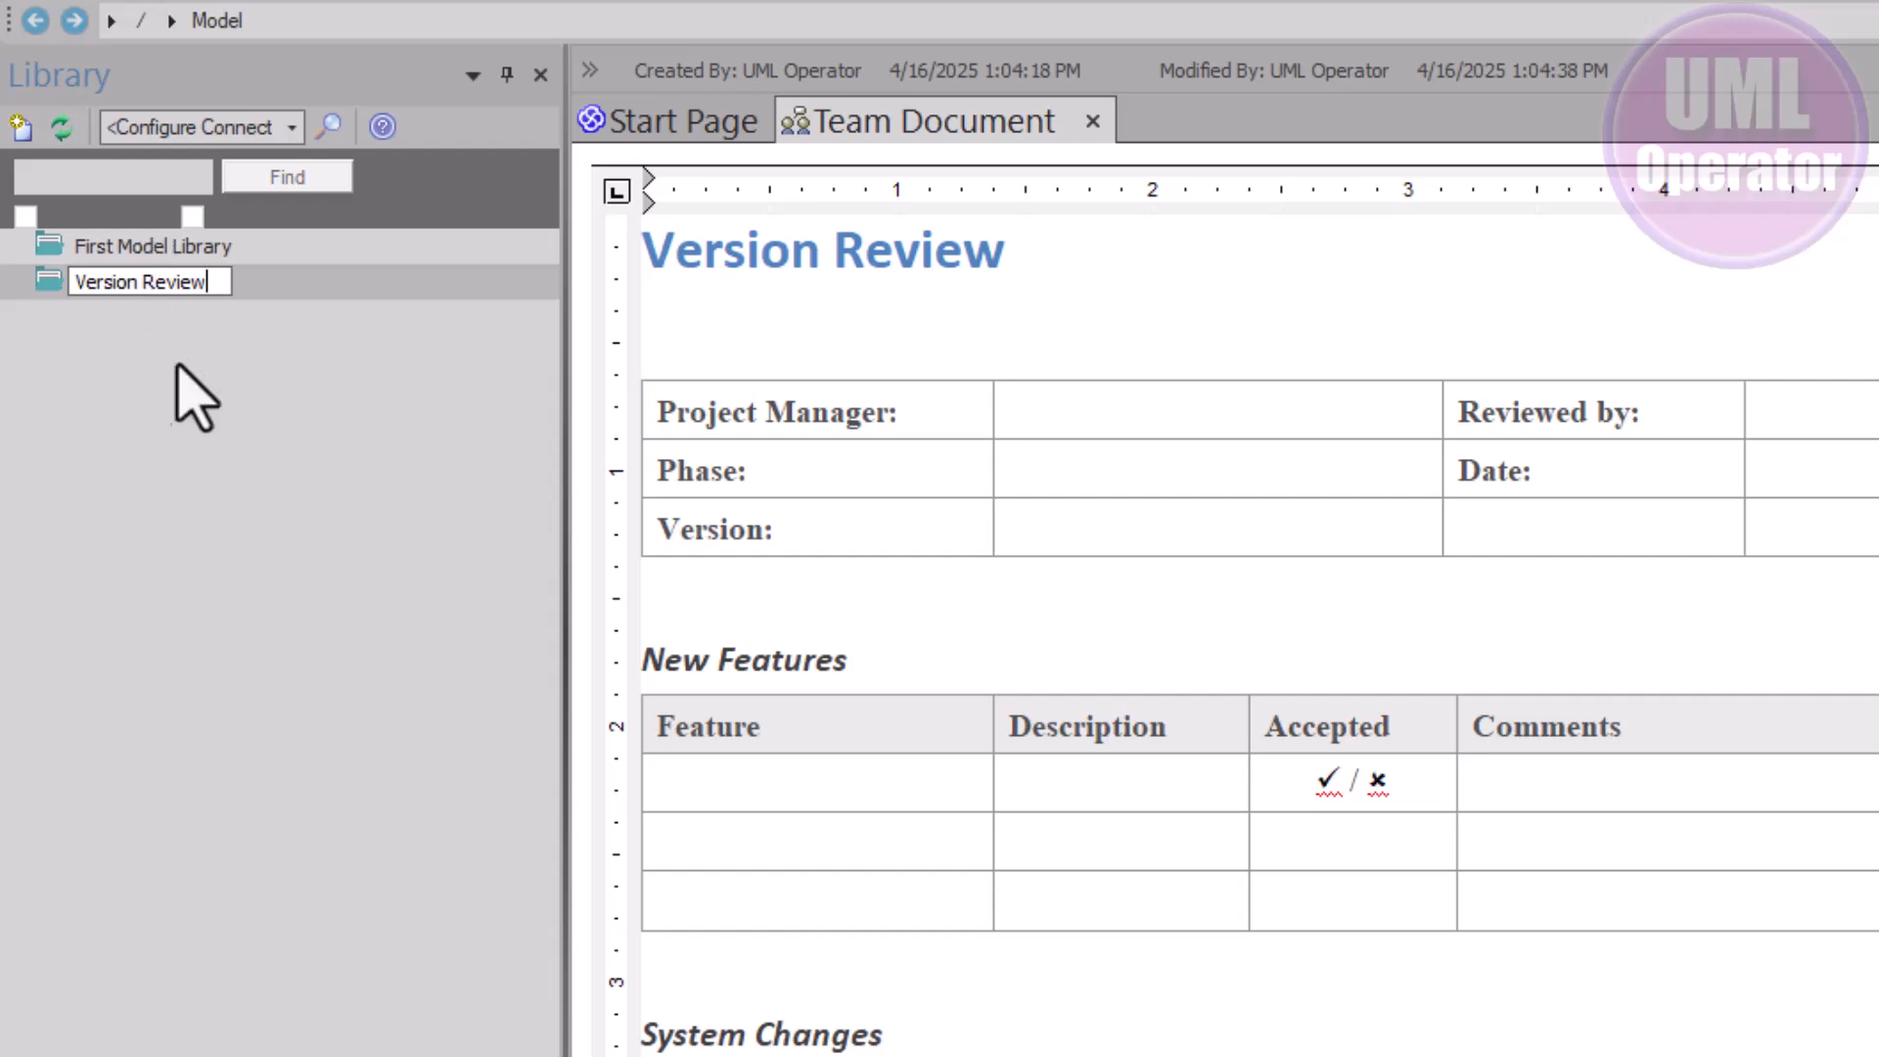
Commit the Version Review name, close its document, then reopen it via Show Contents
click(170, 364)
click(167, 285)
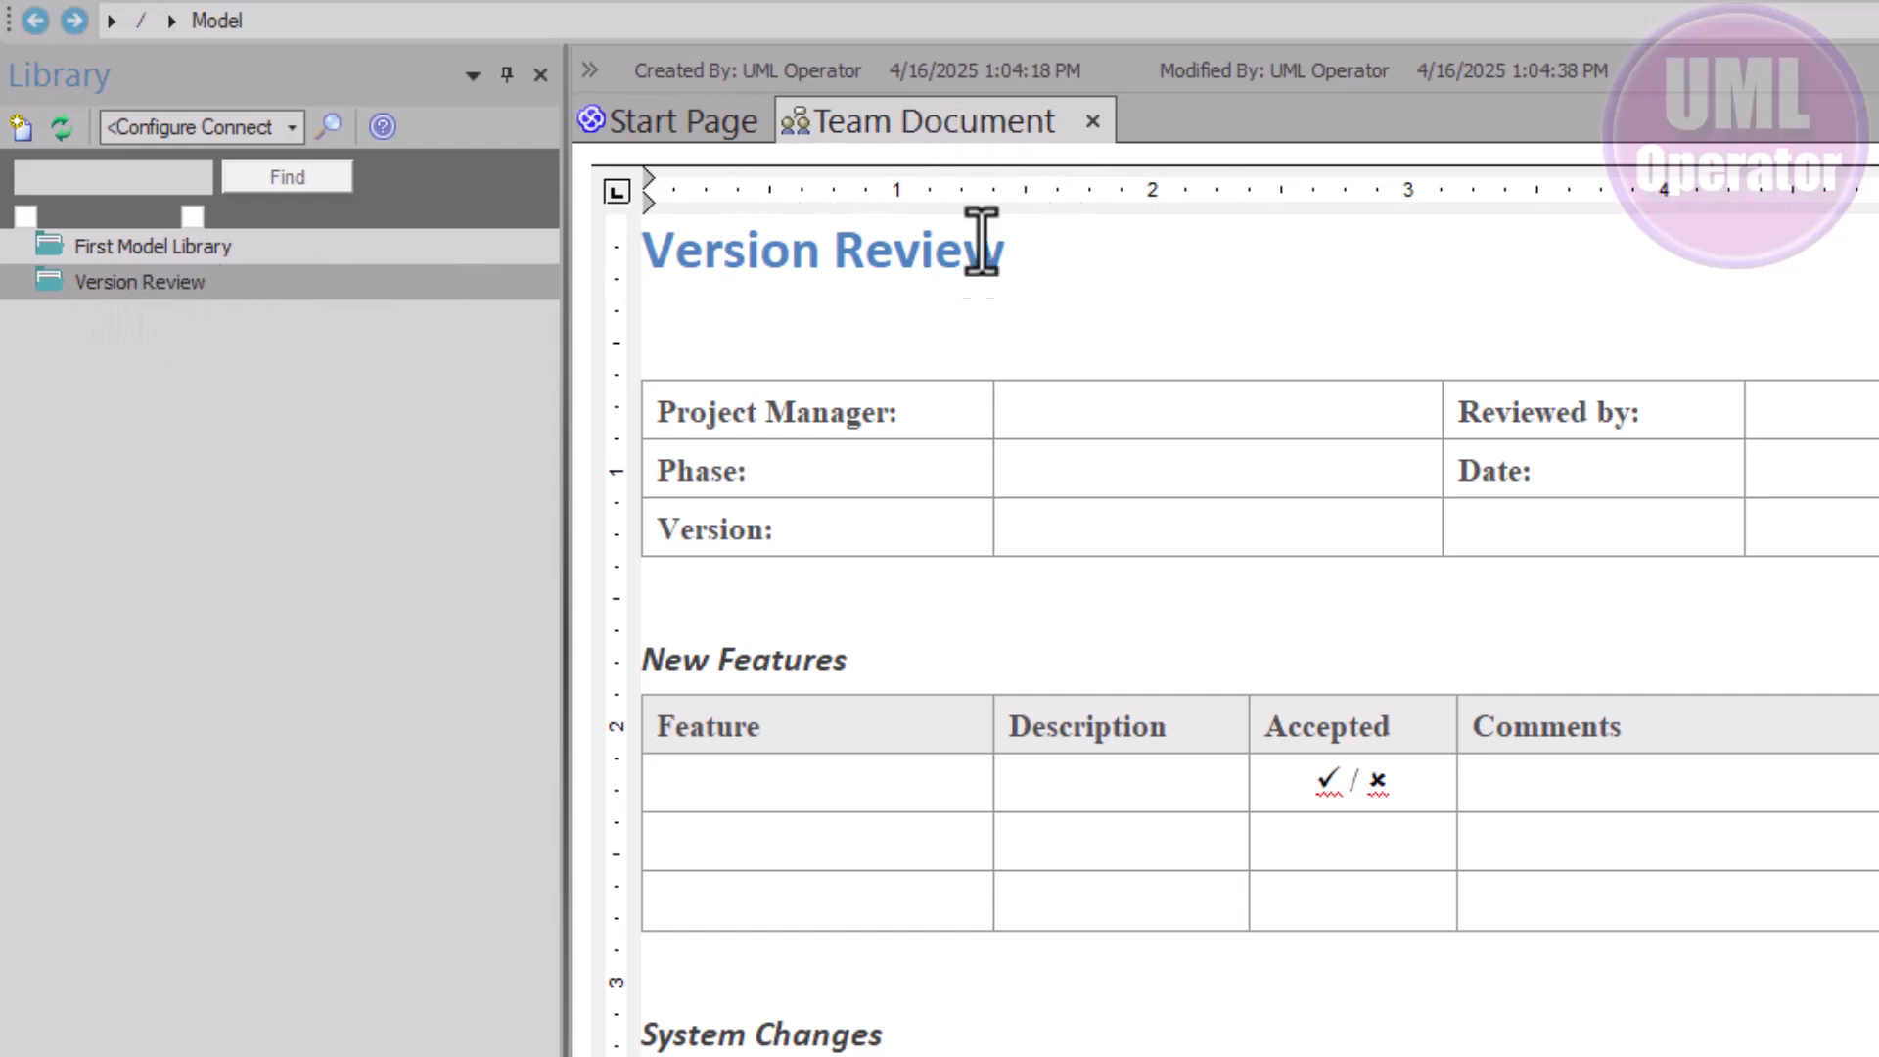
scroll(1242, 612, down, 10)
scroll(1243, 613, up, 10)
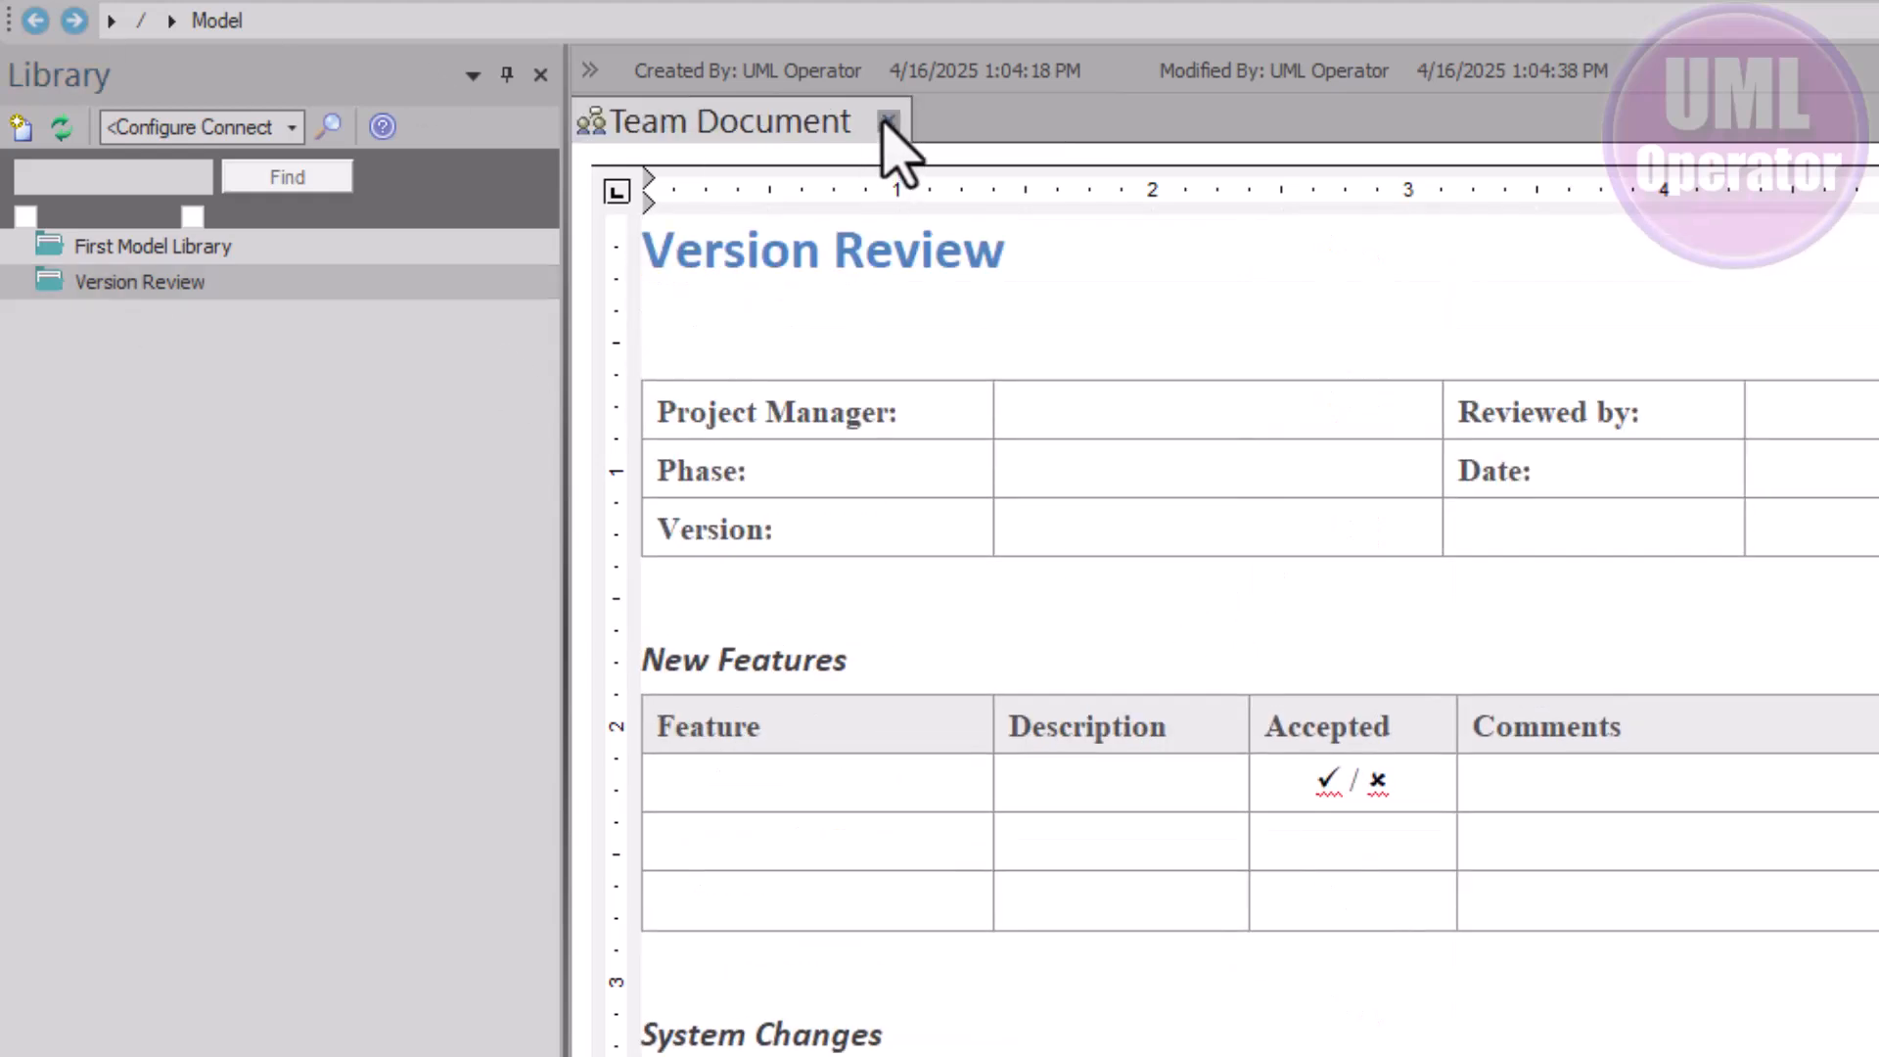
click(888, 121)
click(102, 282)
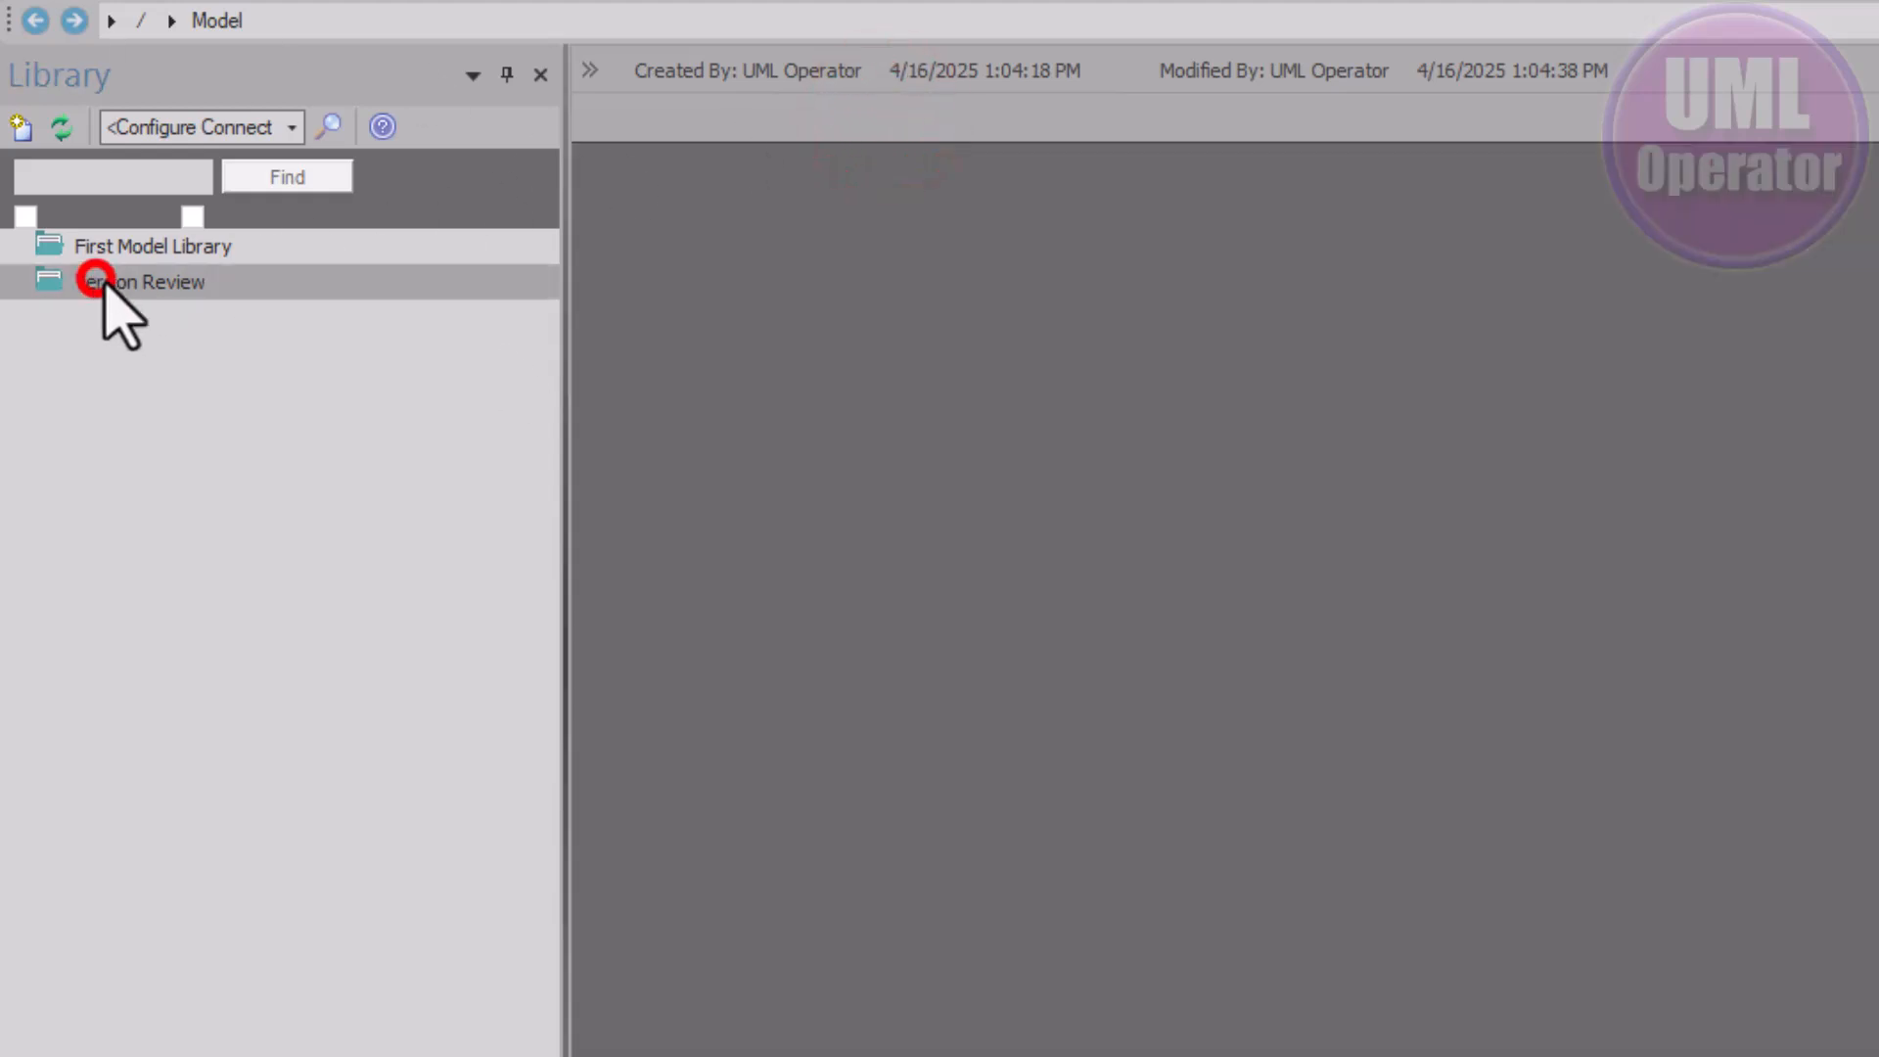
right_click(166, 281)
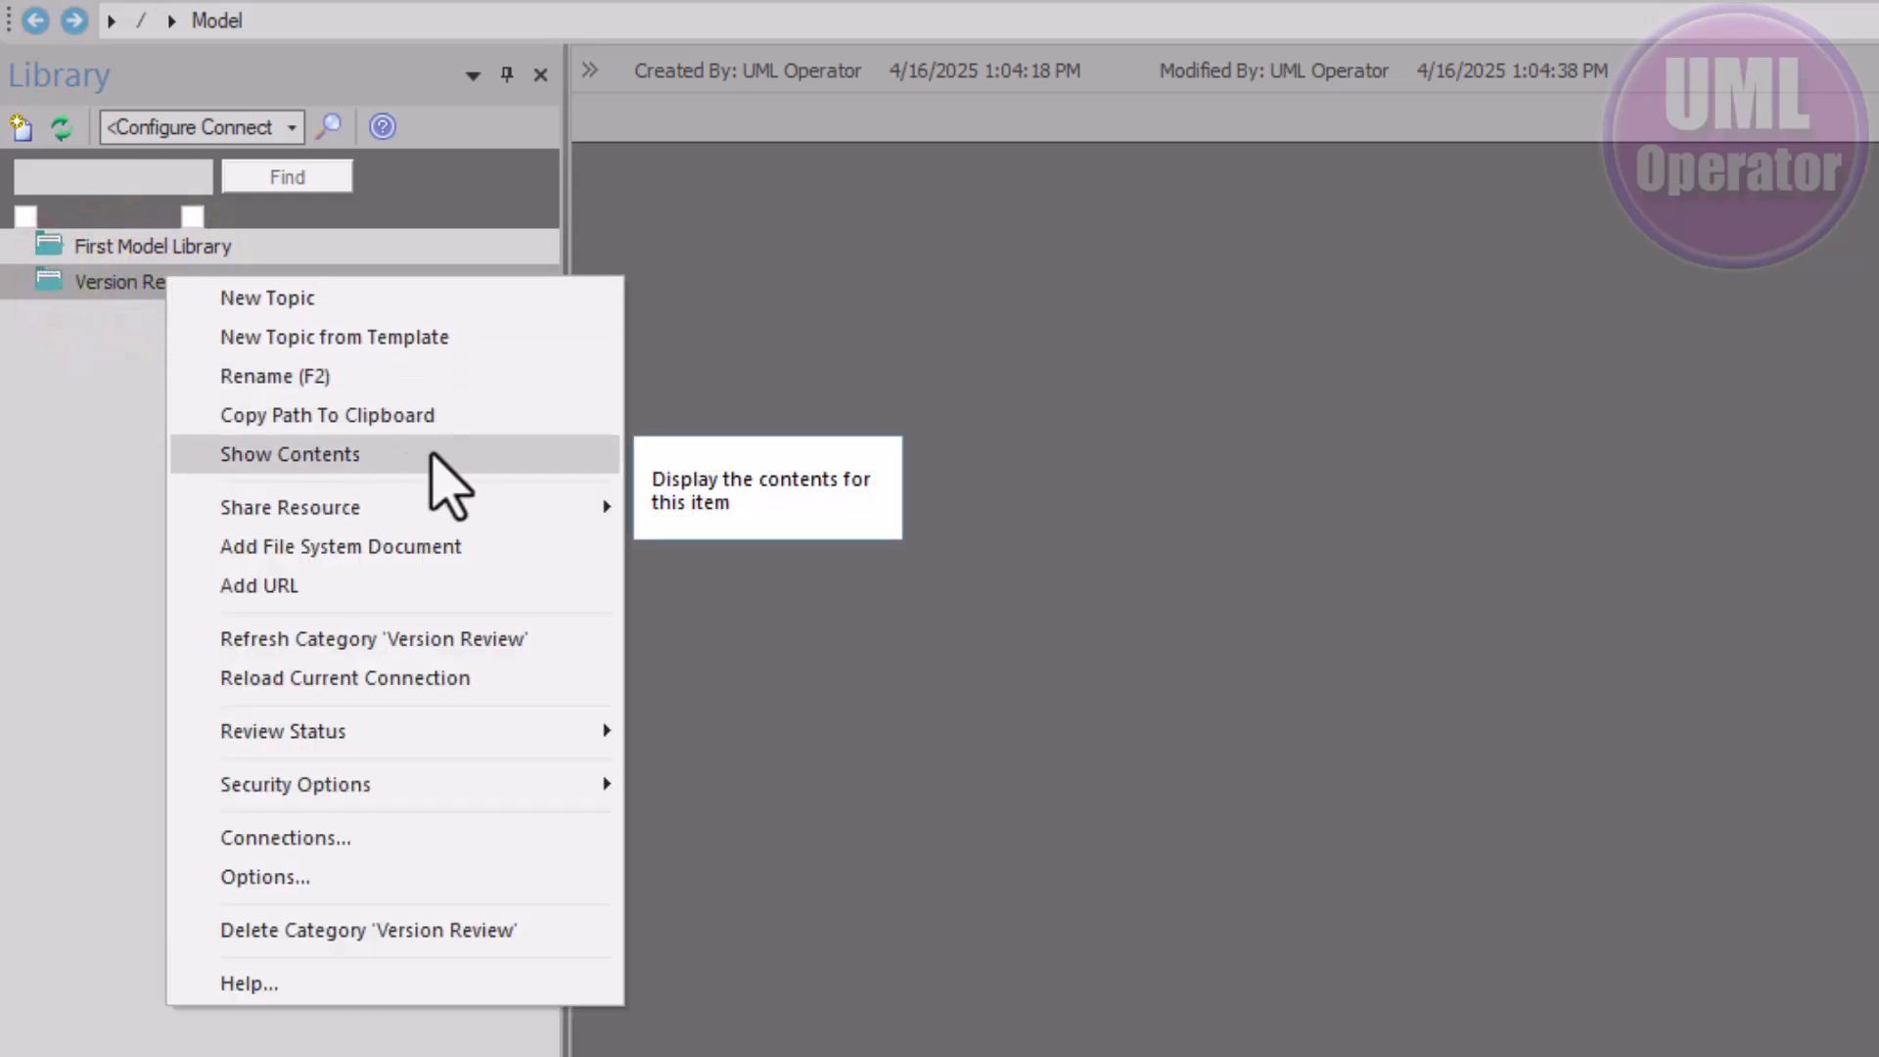
click(389, 454)
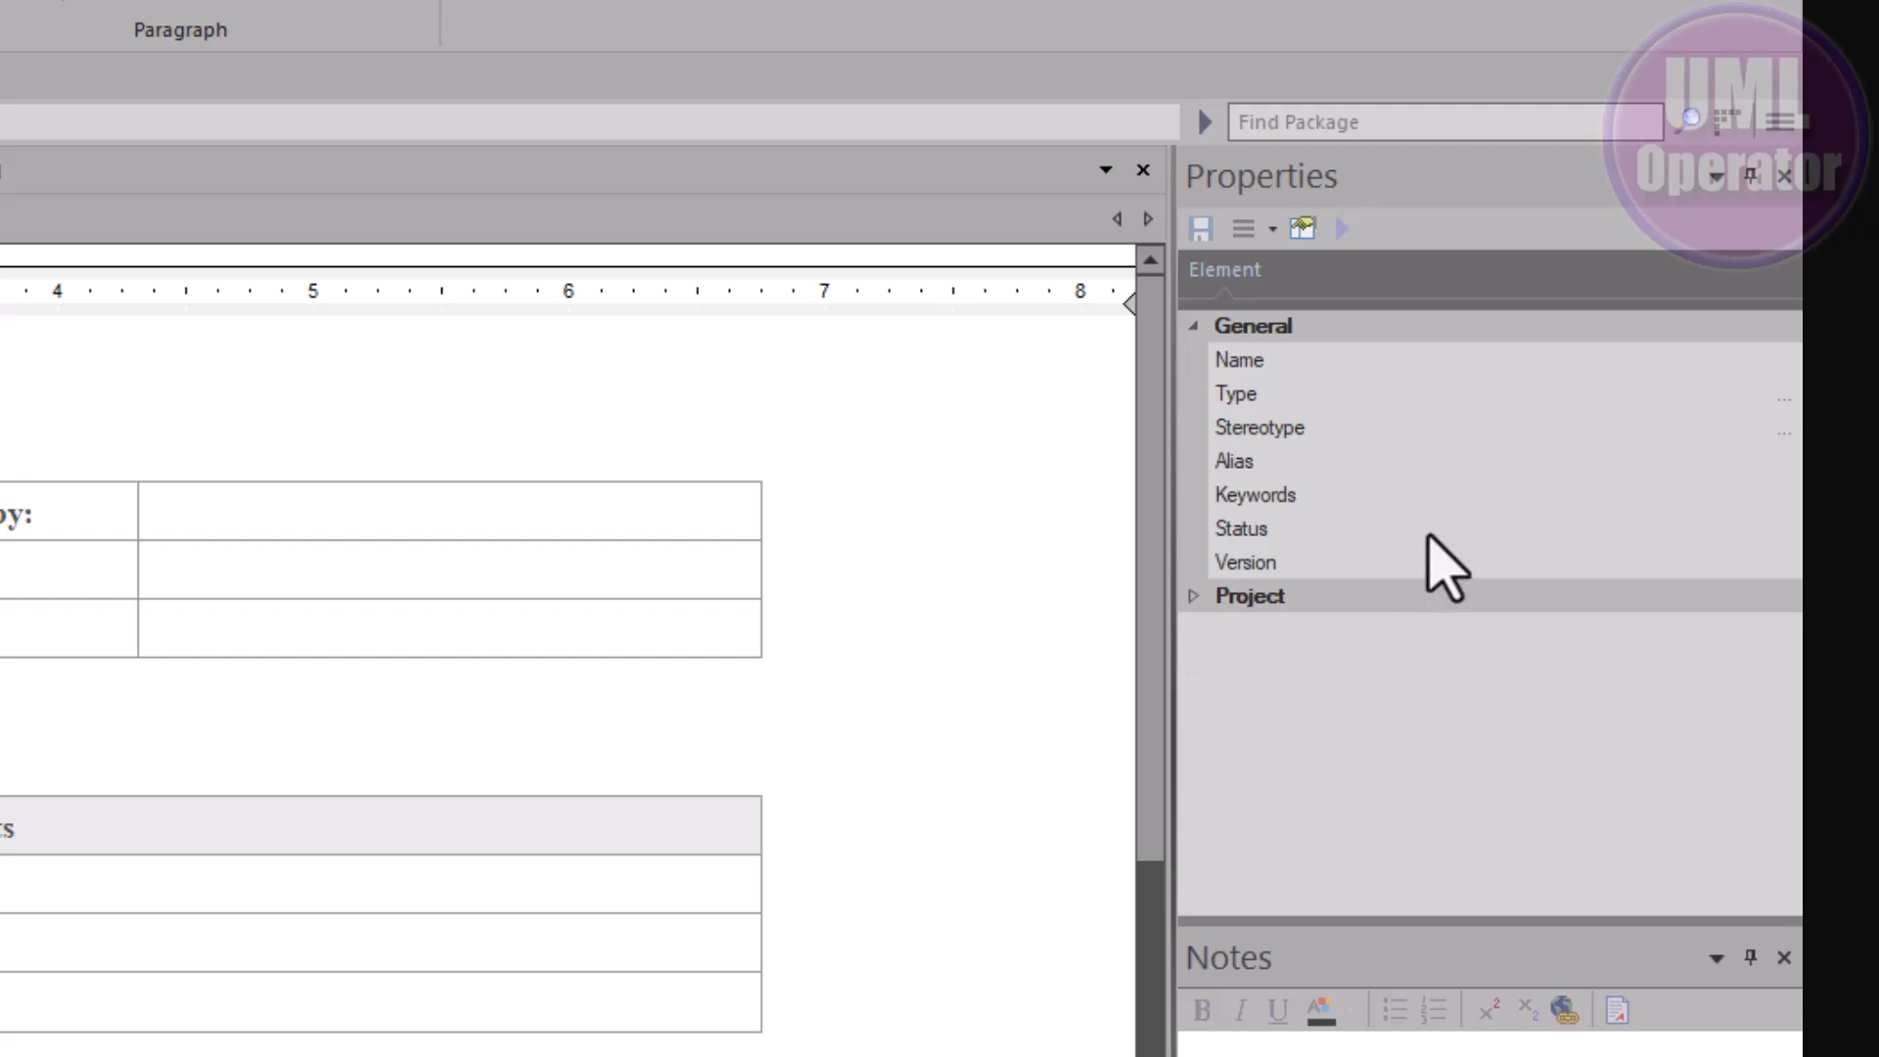
Inspect the review document's Name, Stereotype and Version properties
click(1442, 361)
click(1548, 421)
click(1556, 560)
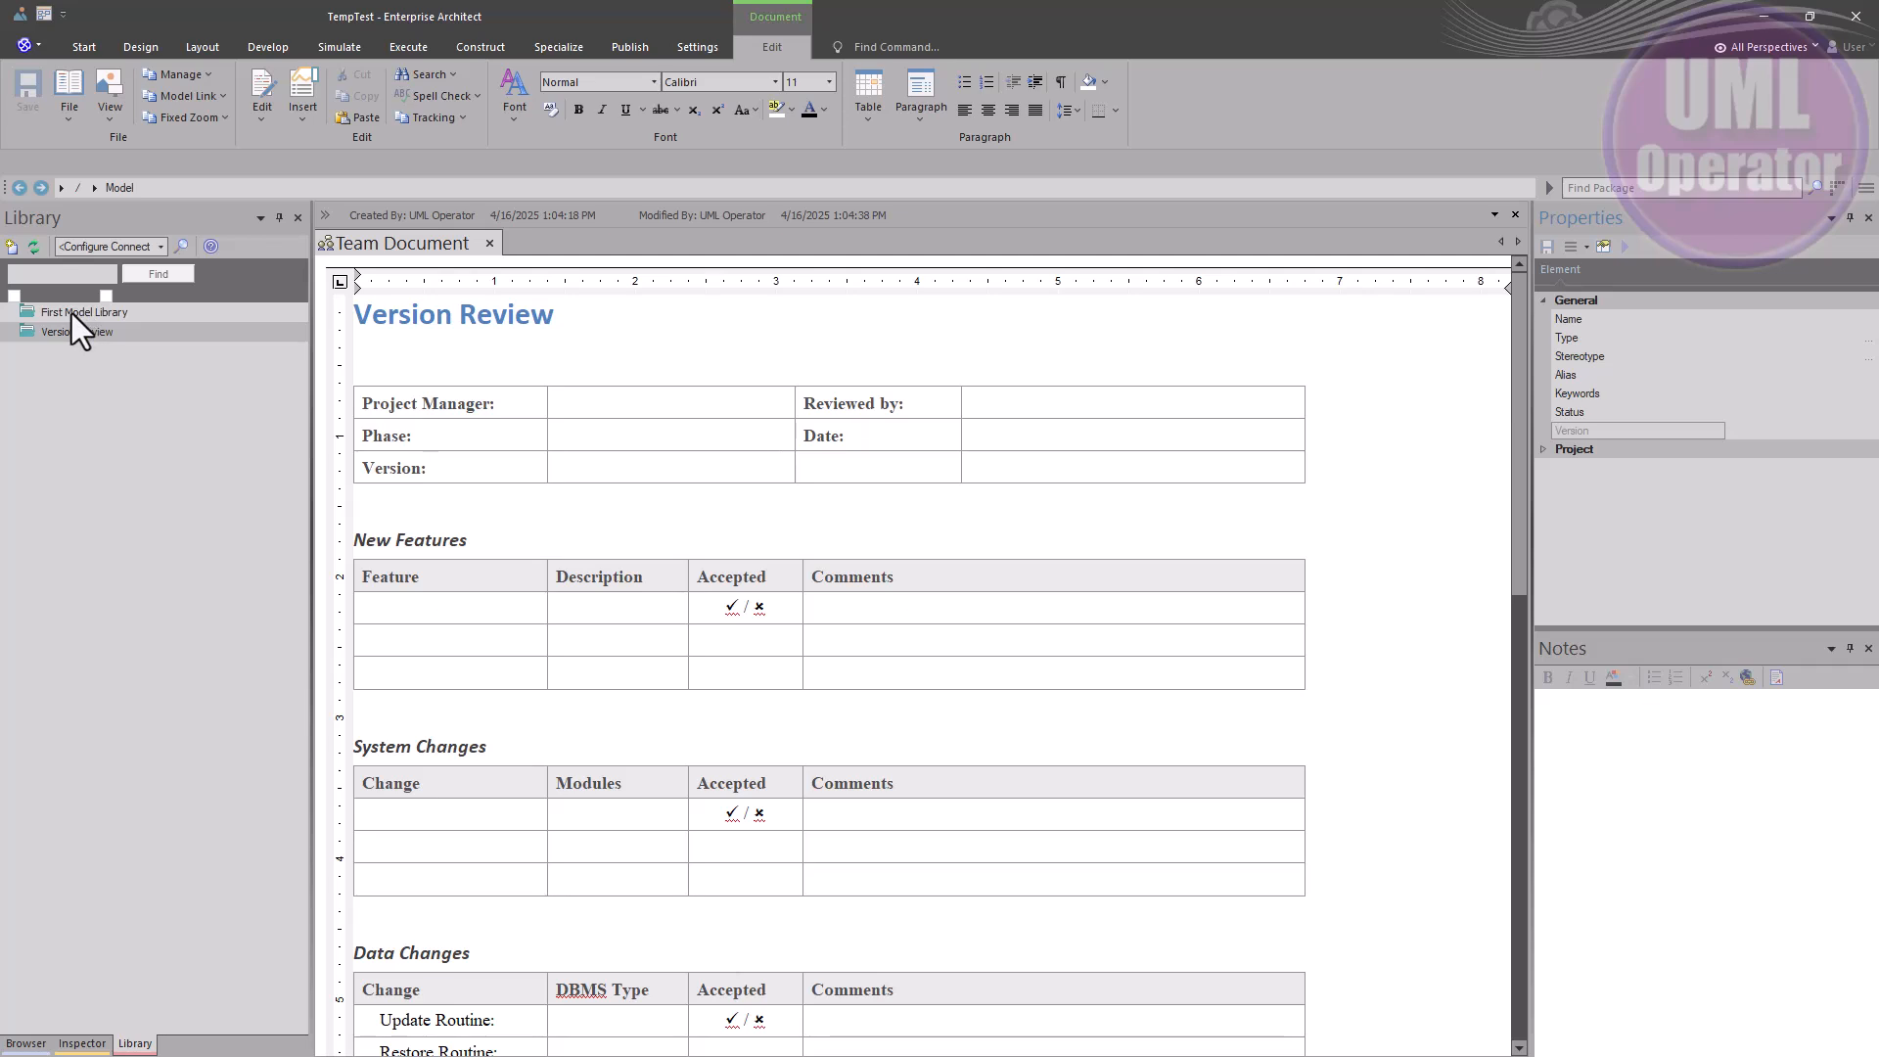
View First Model Library's blank document, then return to Version Review's document
click(66, 313)
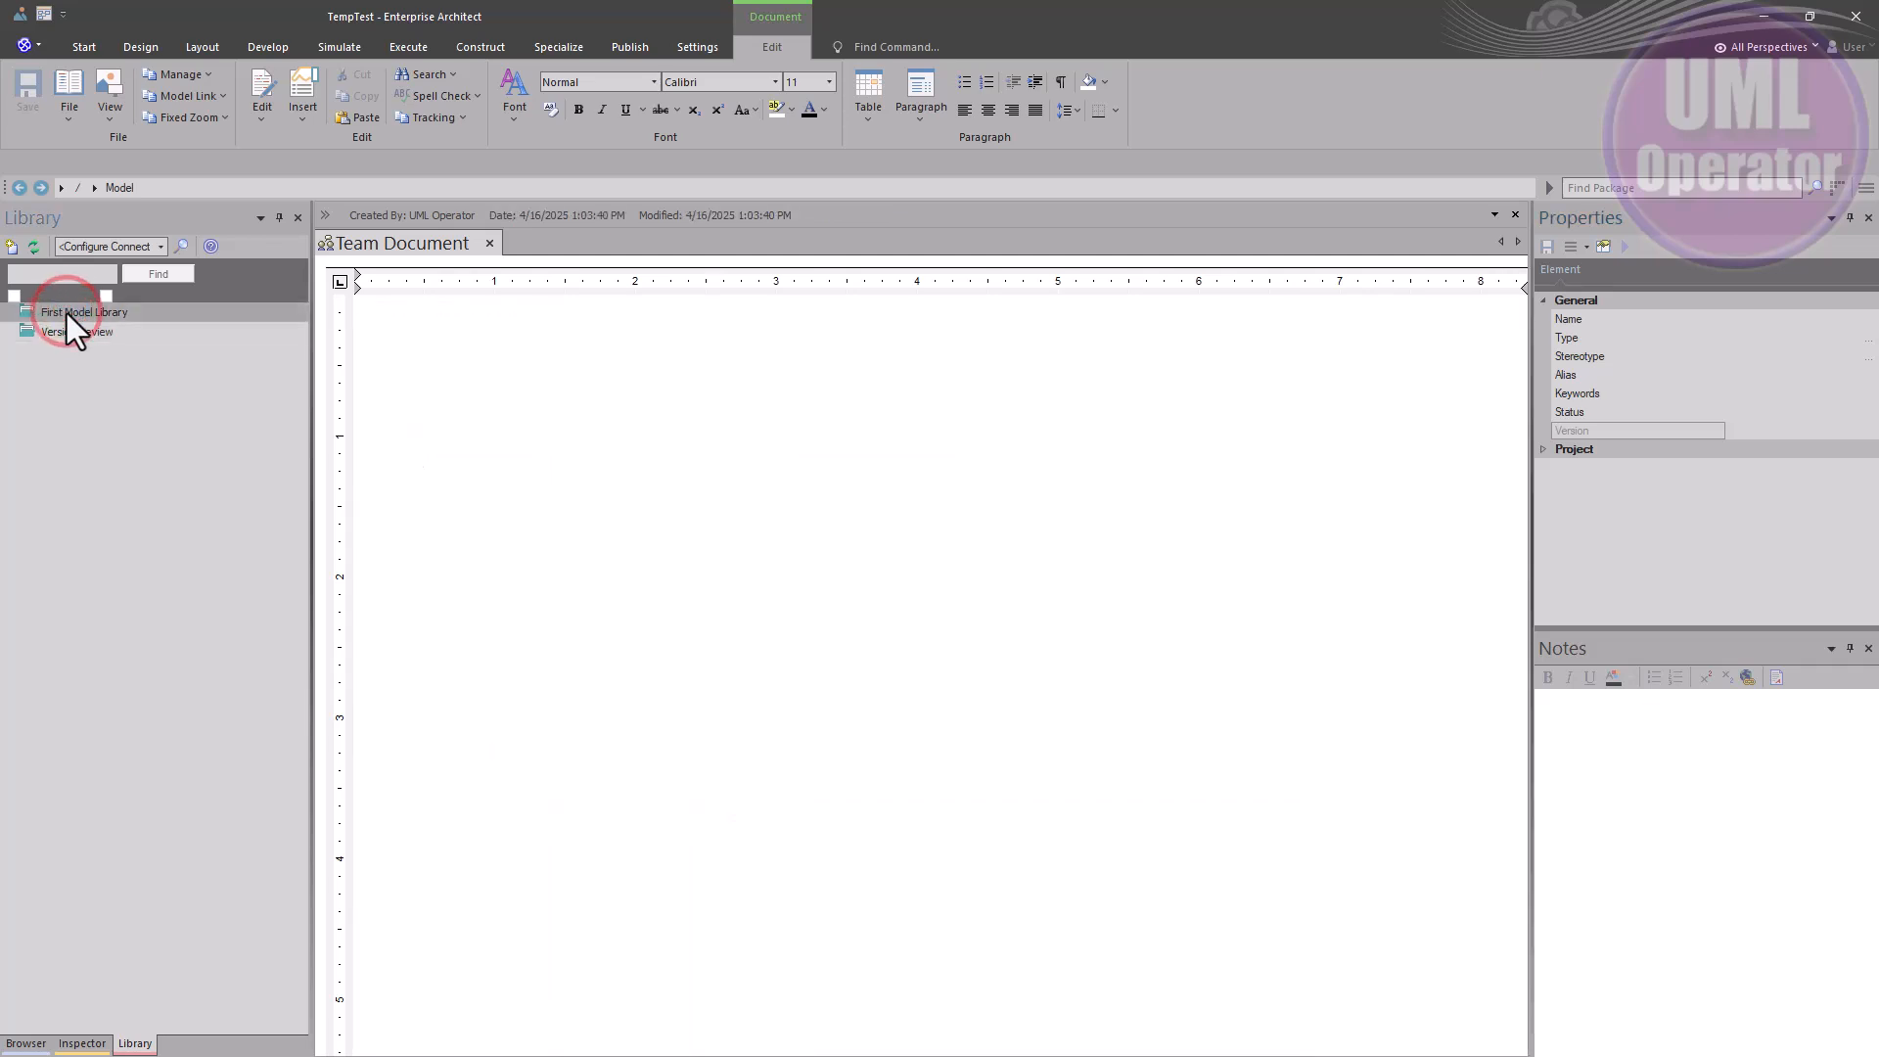
right_click(67, 313)
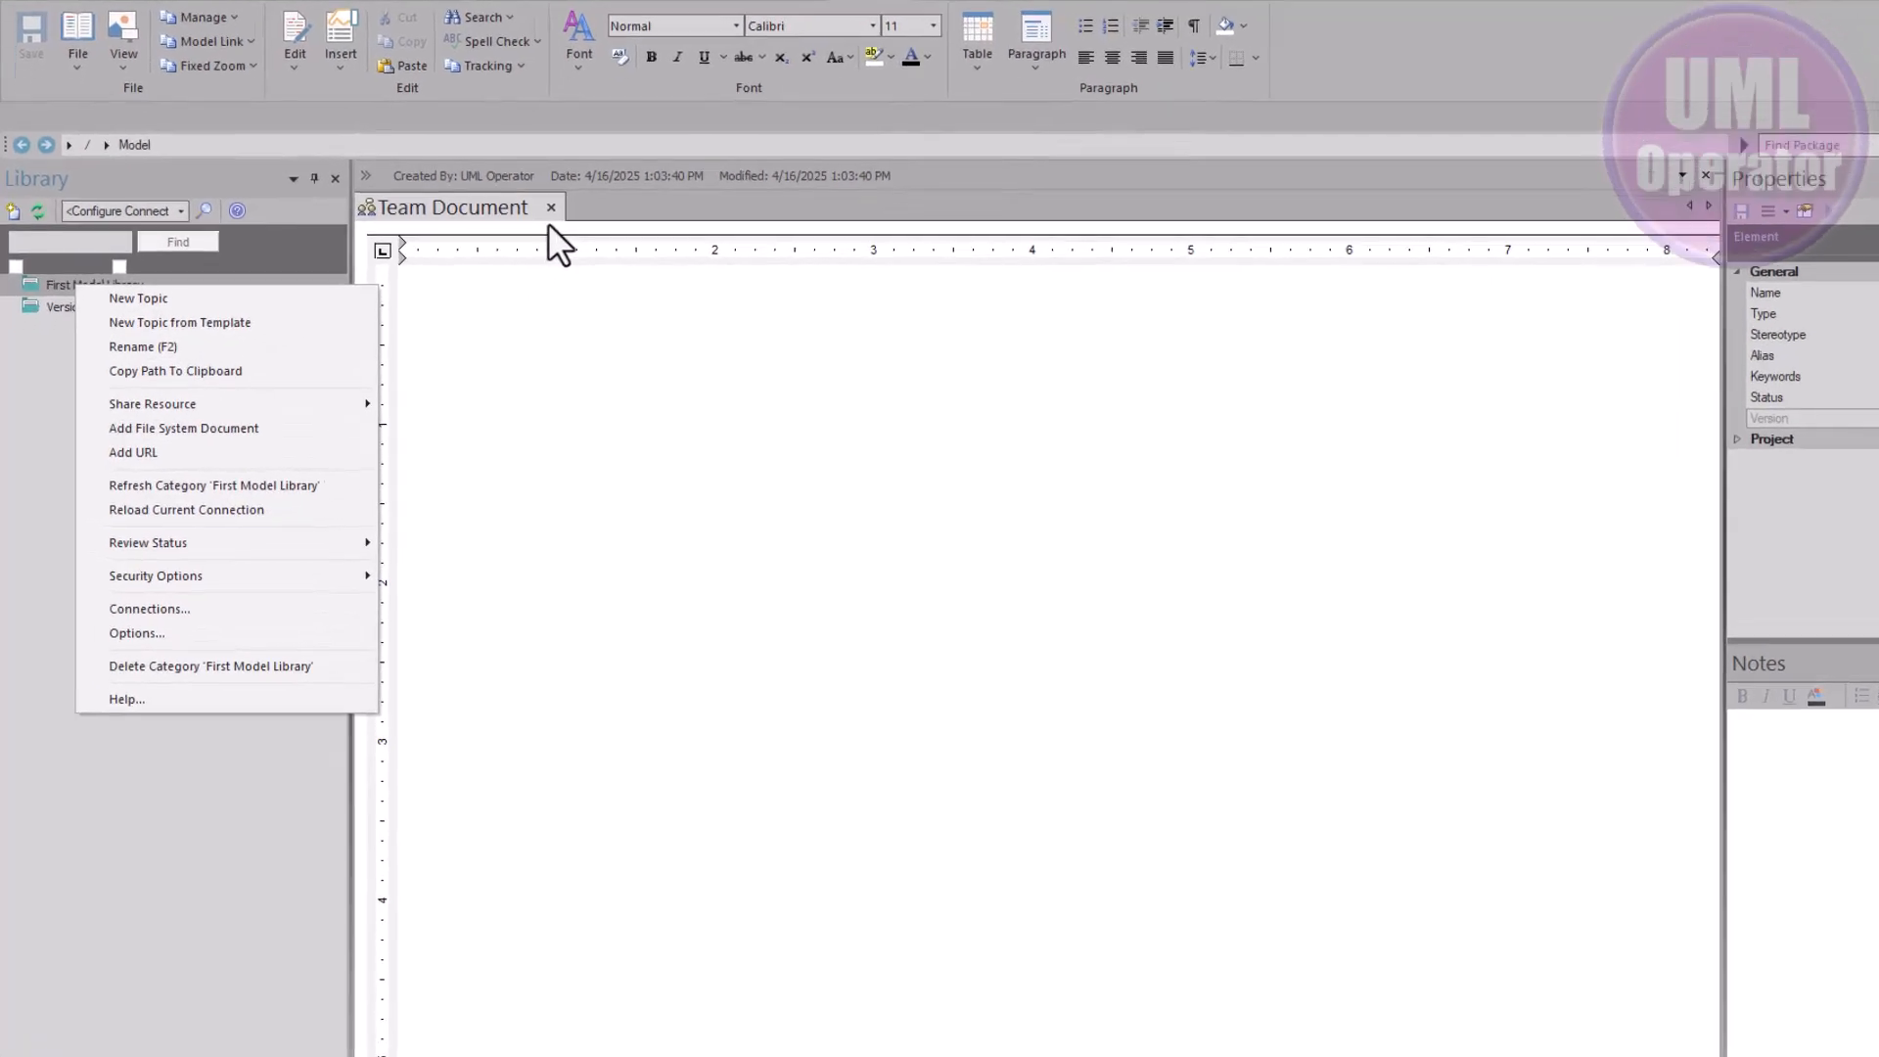
click(552, 204)
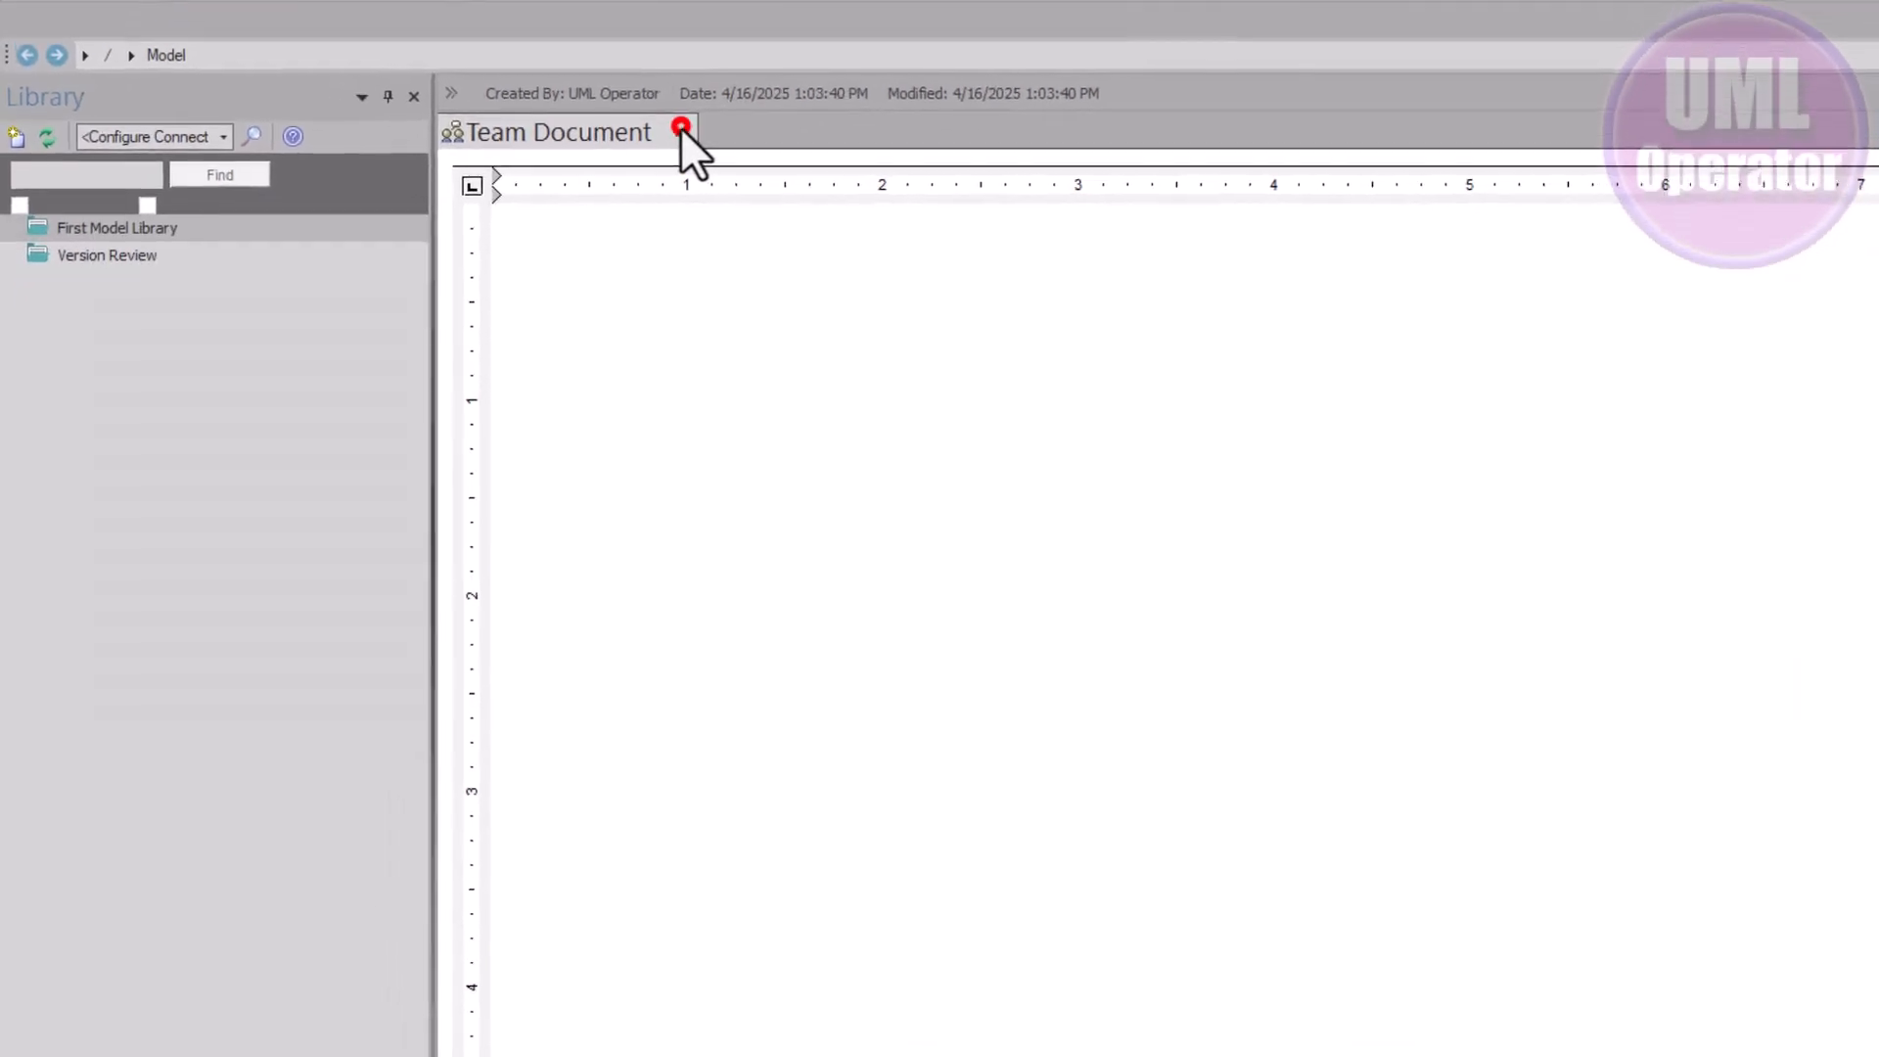
click(552, 204)
click(676, 295)
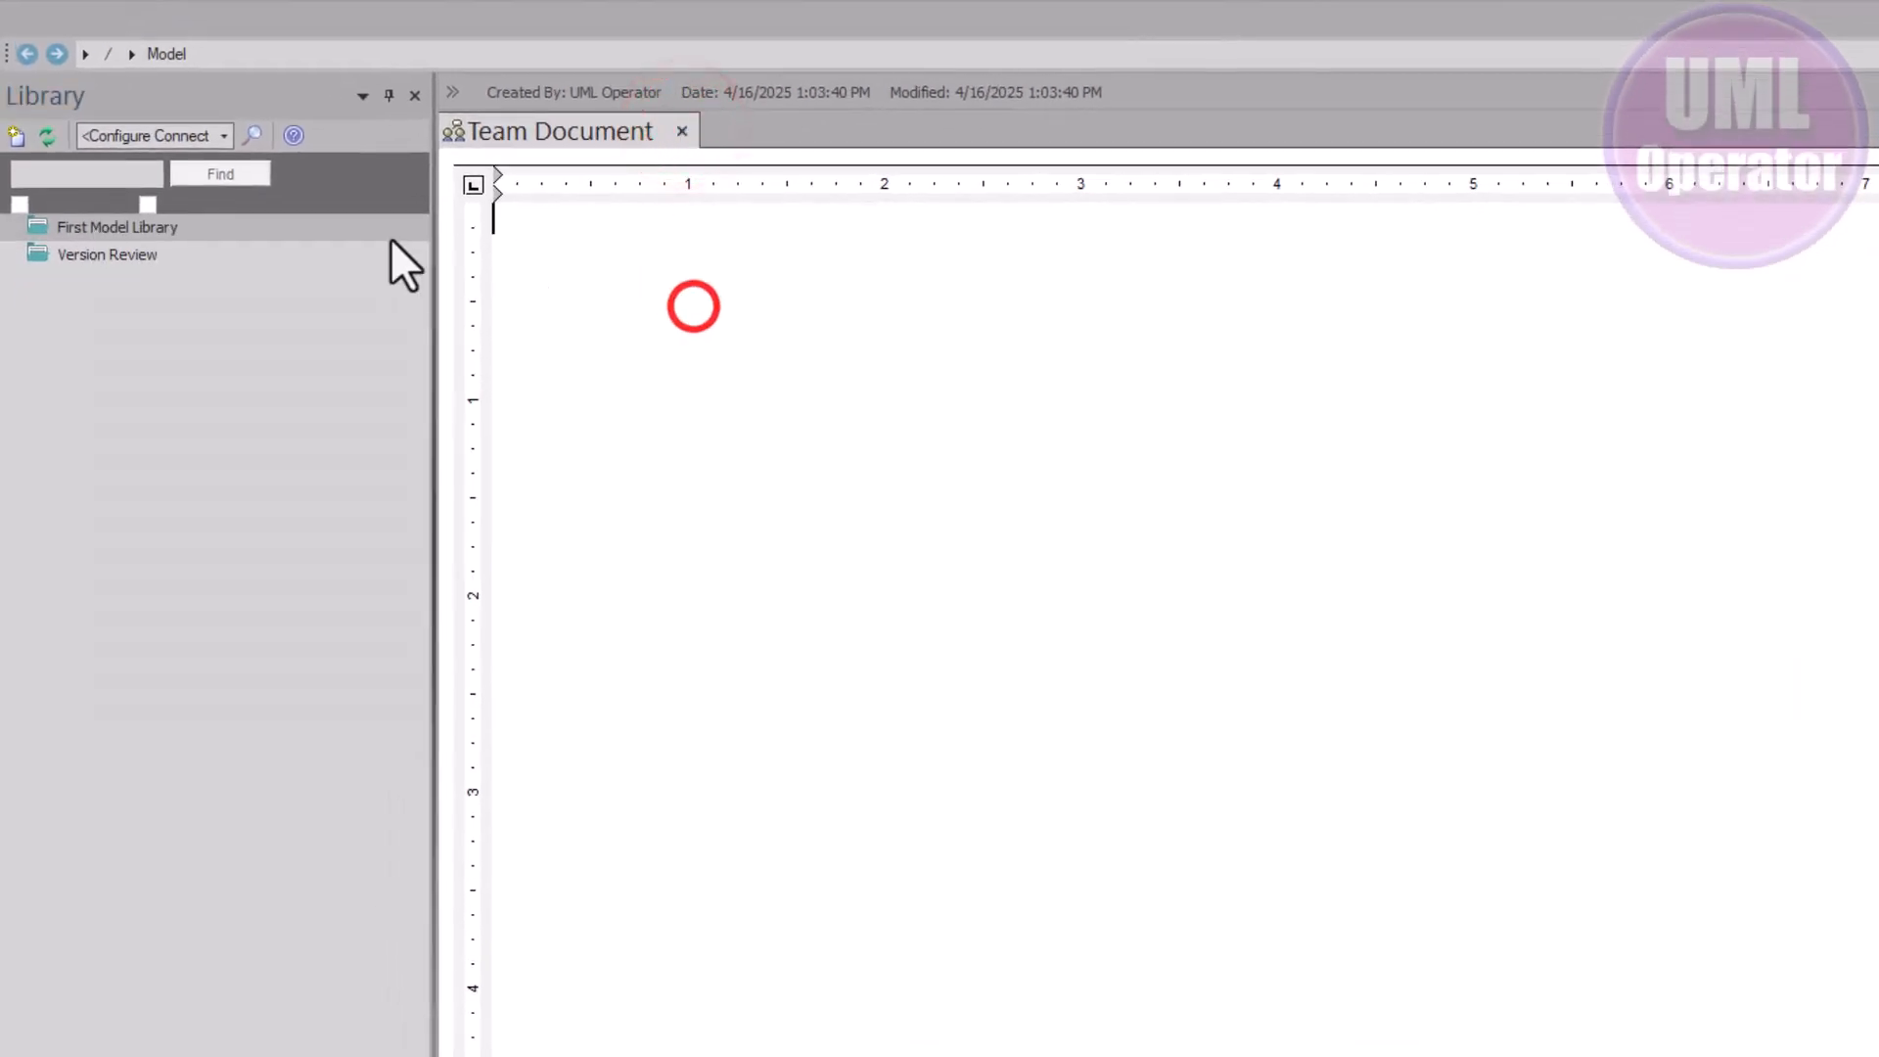
click(227, 257)
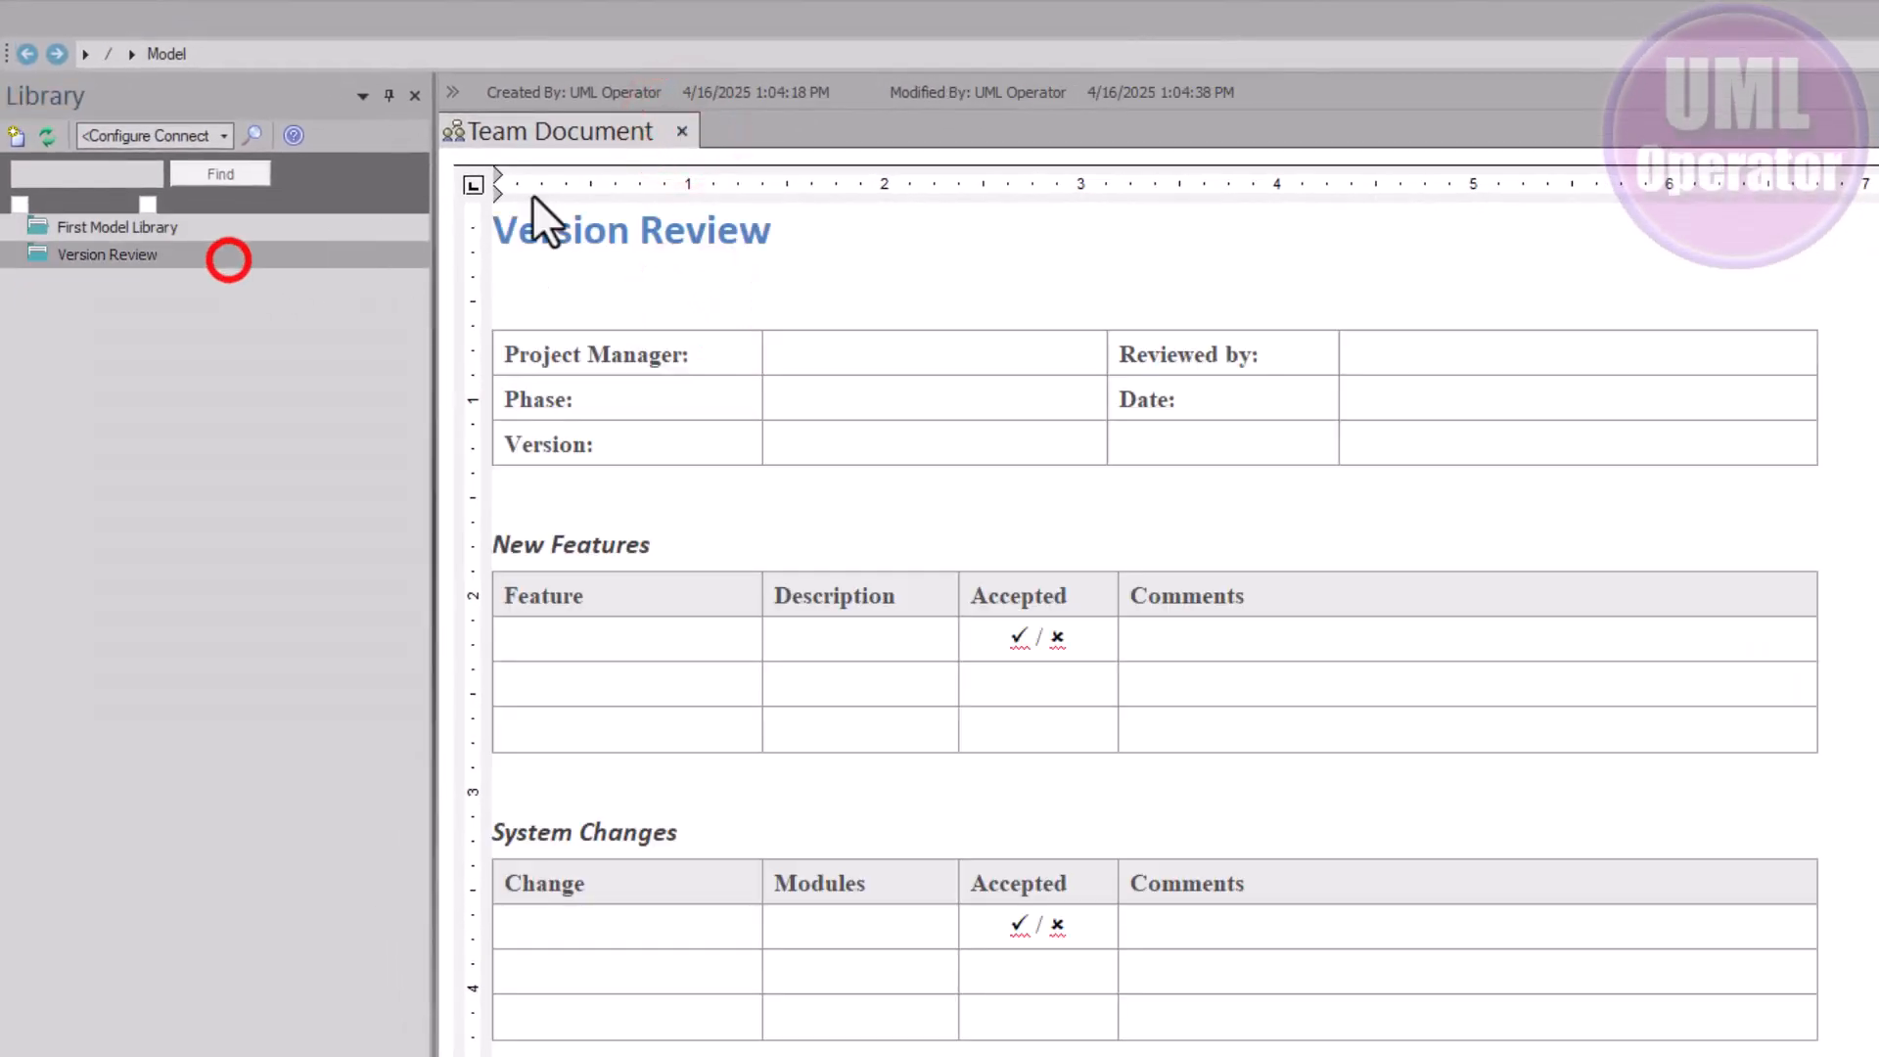
Close the open document, then open and close First Model Library's blank contents
click(675, 136)
click(356, 227)
right_click(356, 227)
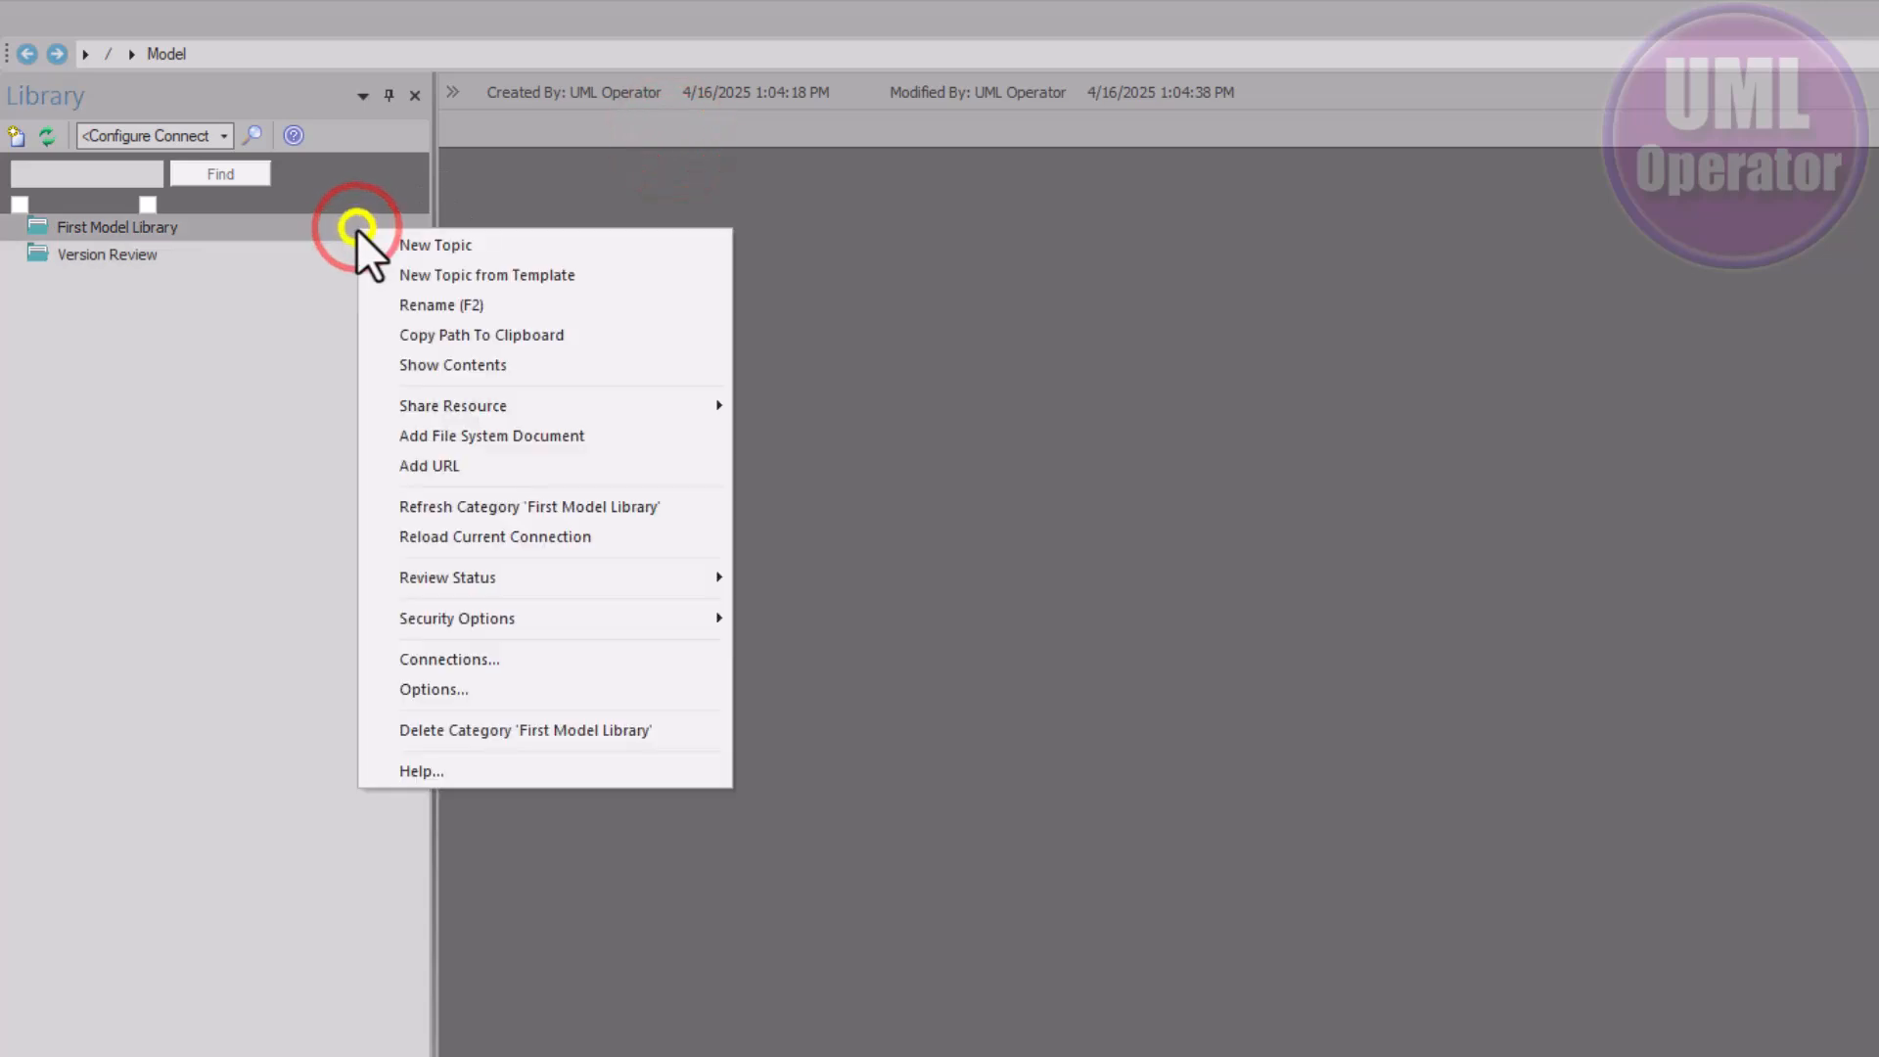
click(490, 367)
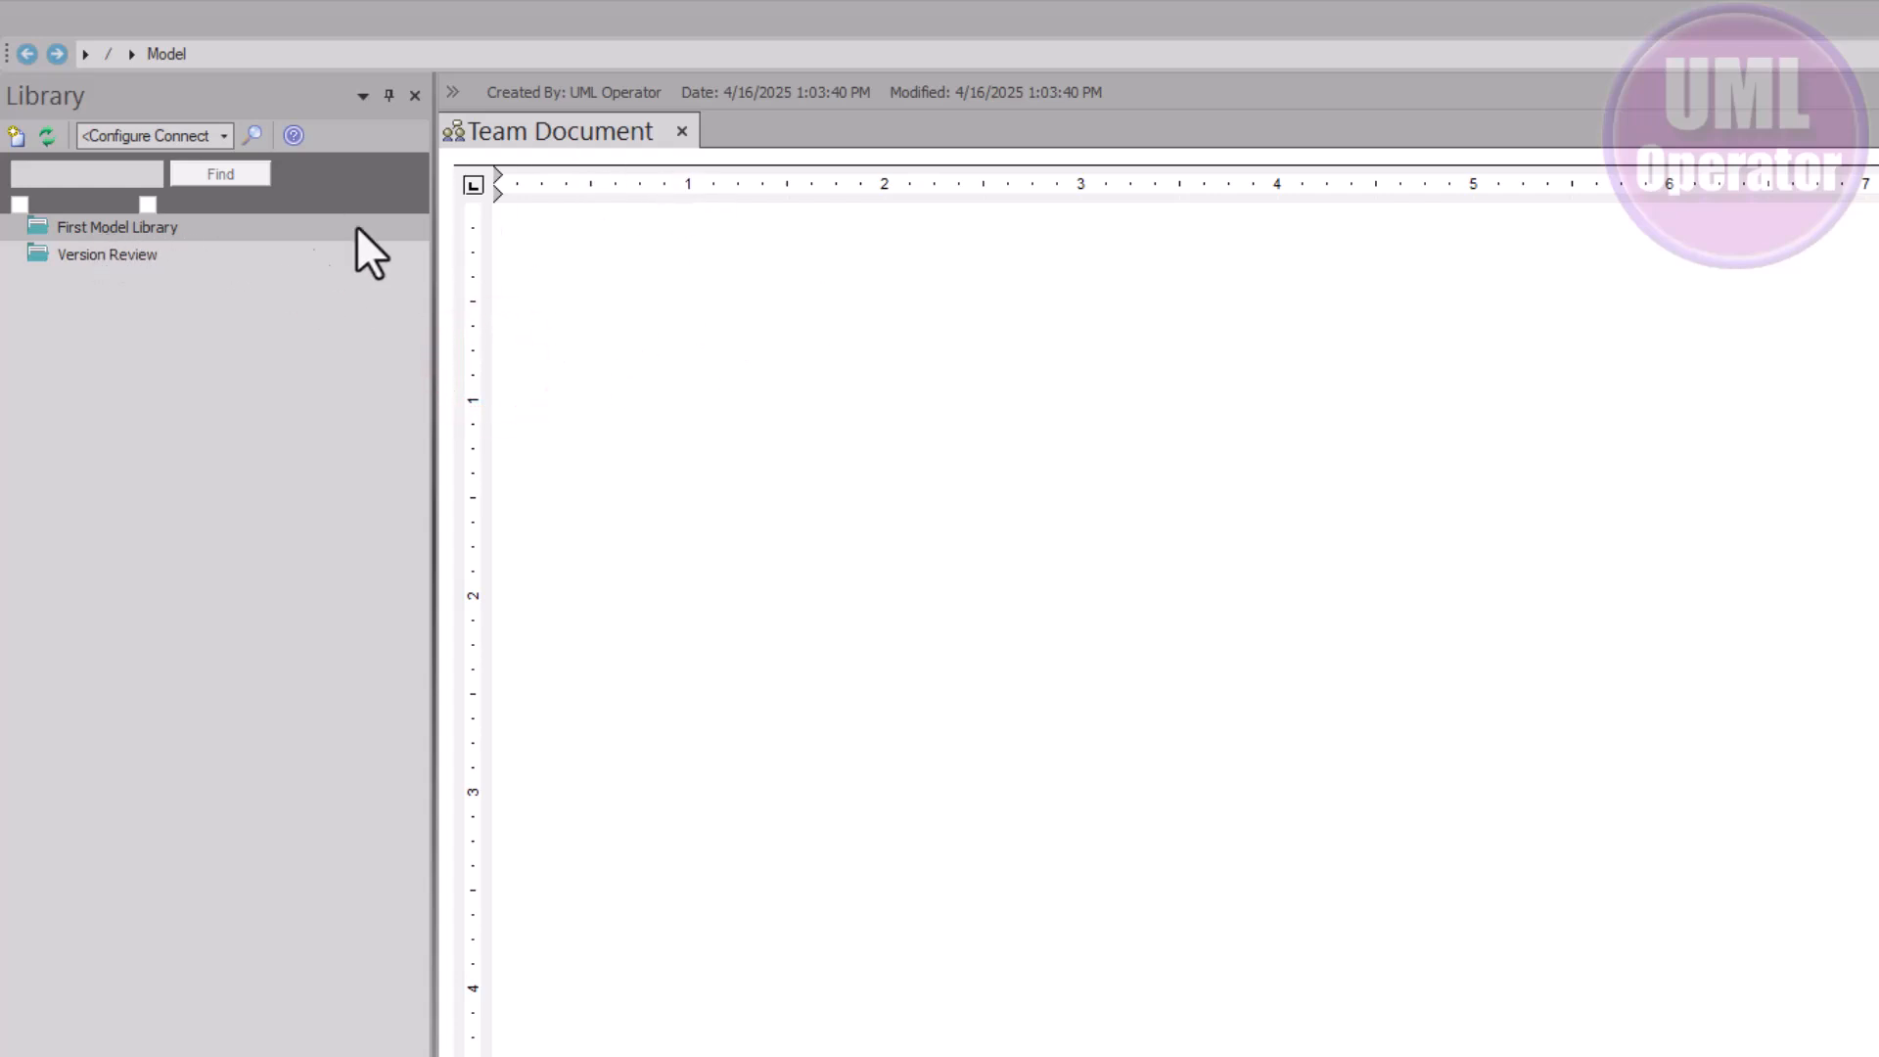
click(682, 131)
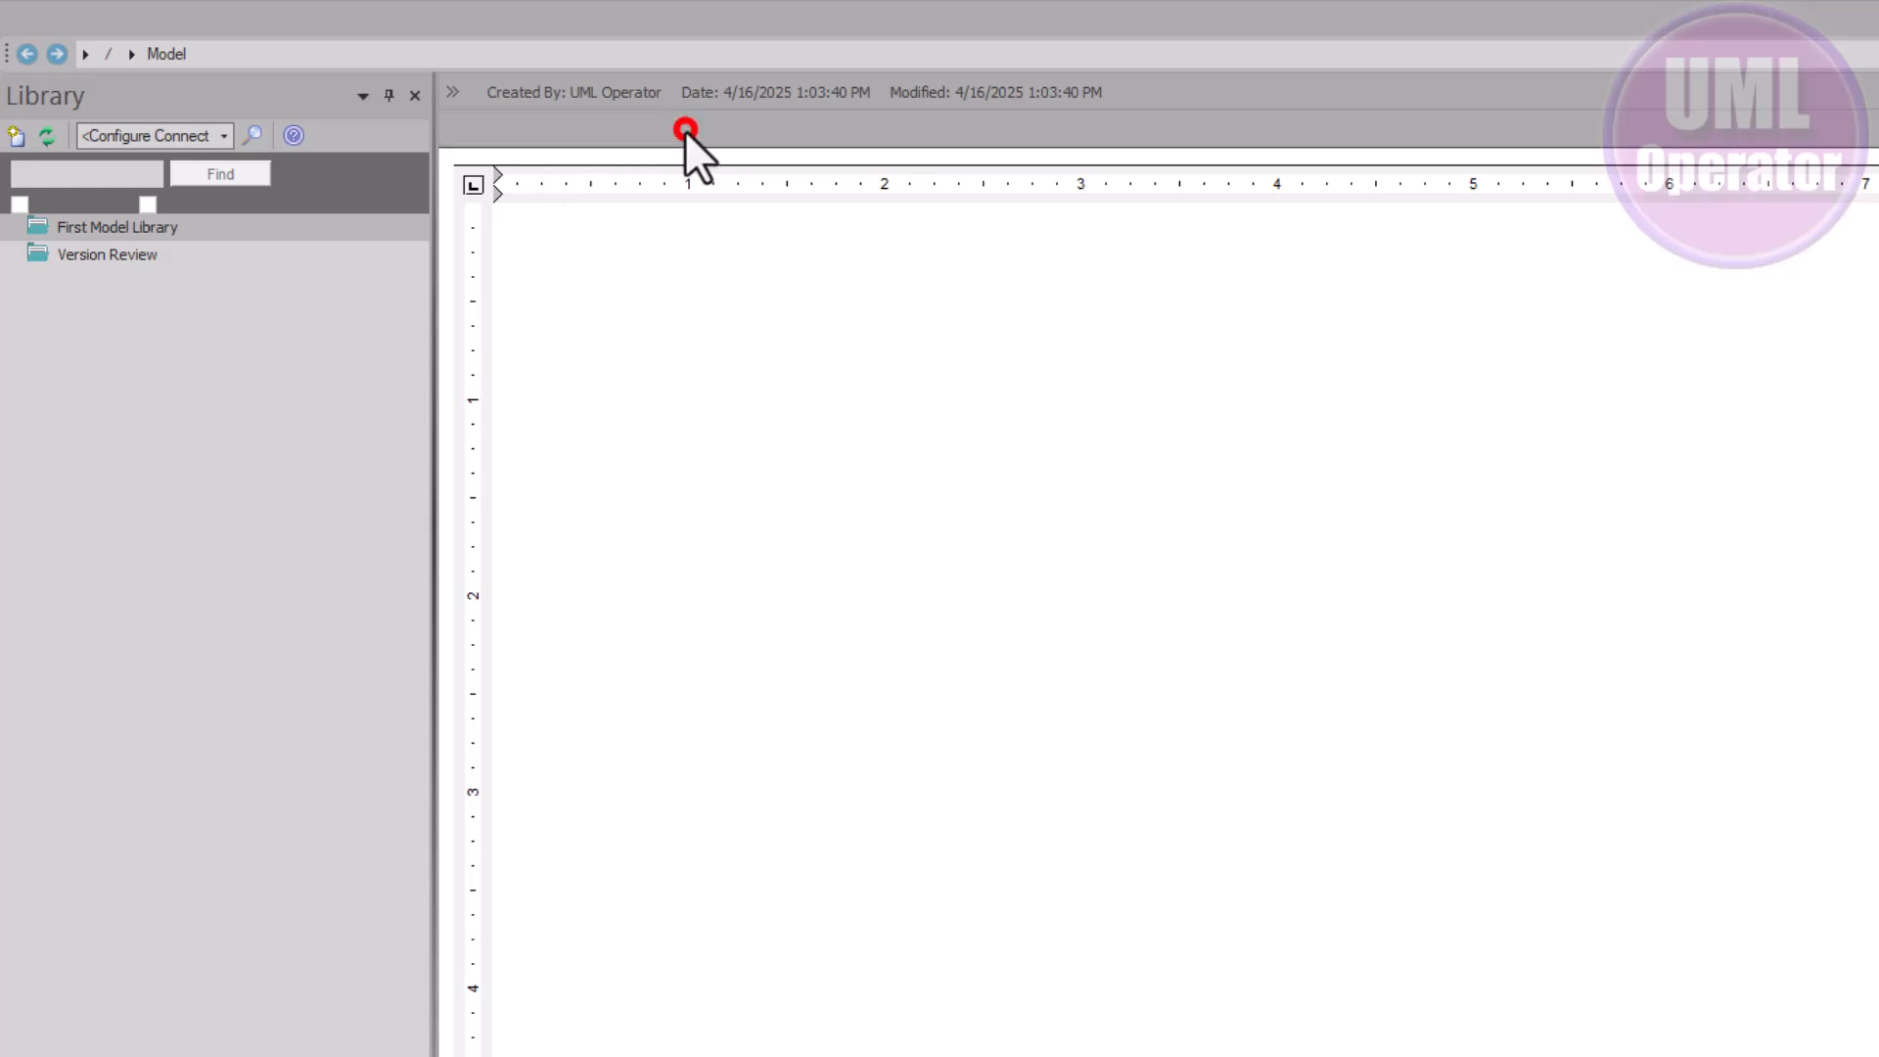
Select Version Review and dismiss its context menu without choosing anything
click(174, 256)
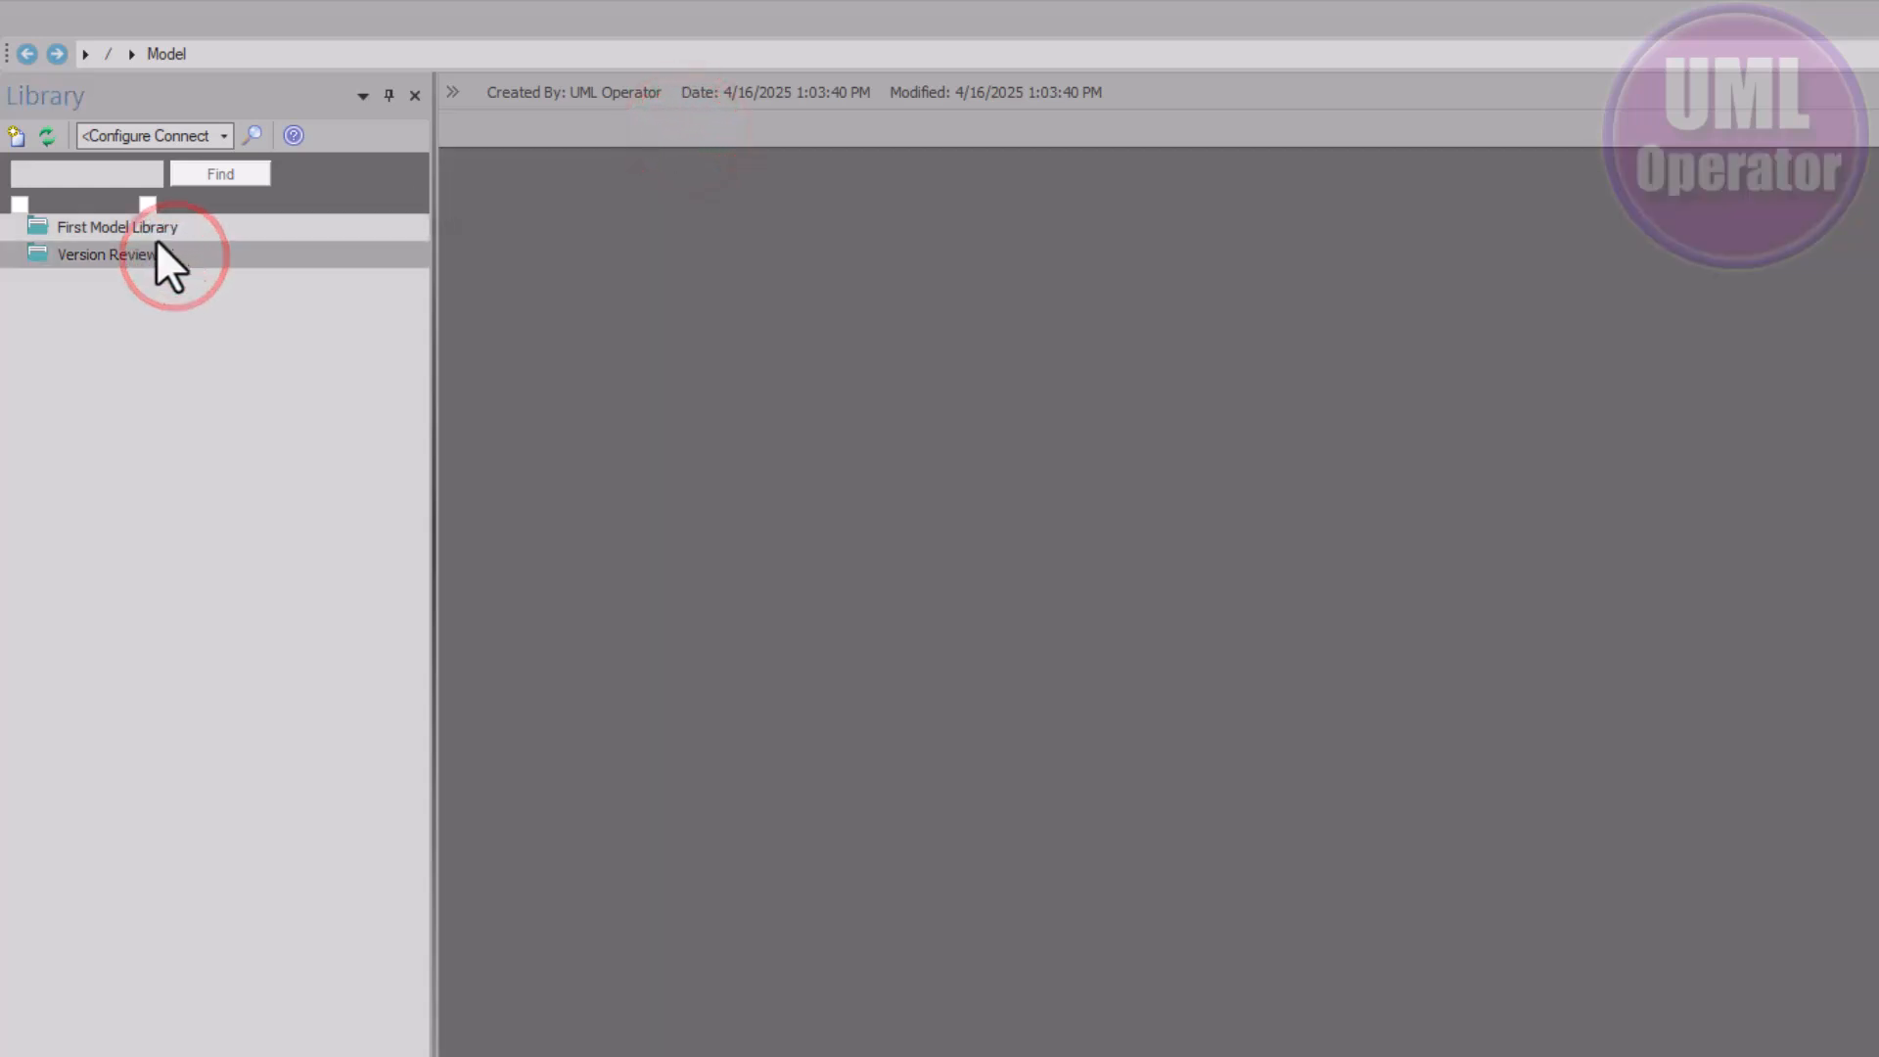
right_click(100, 251)
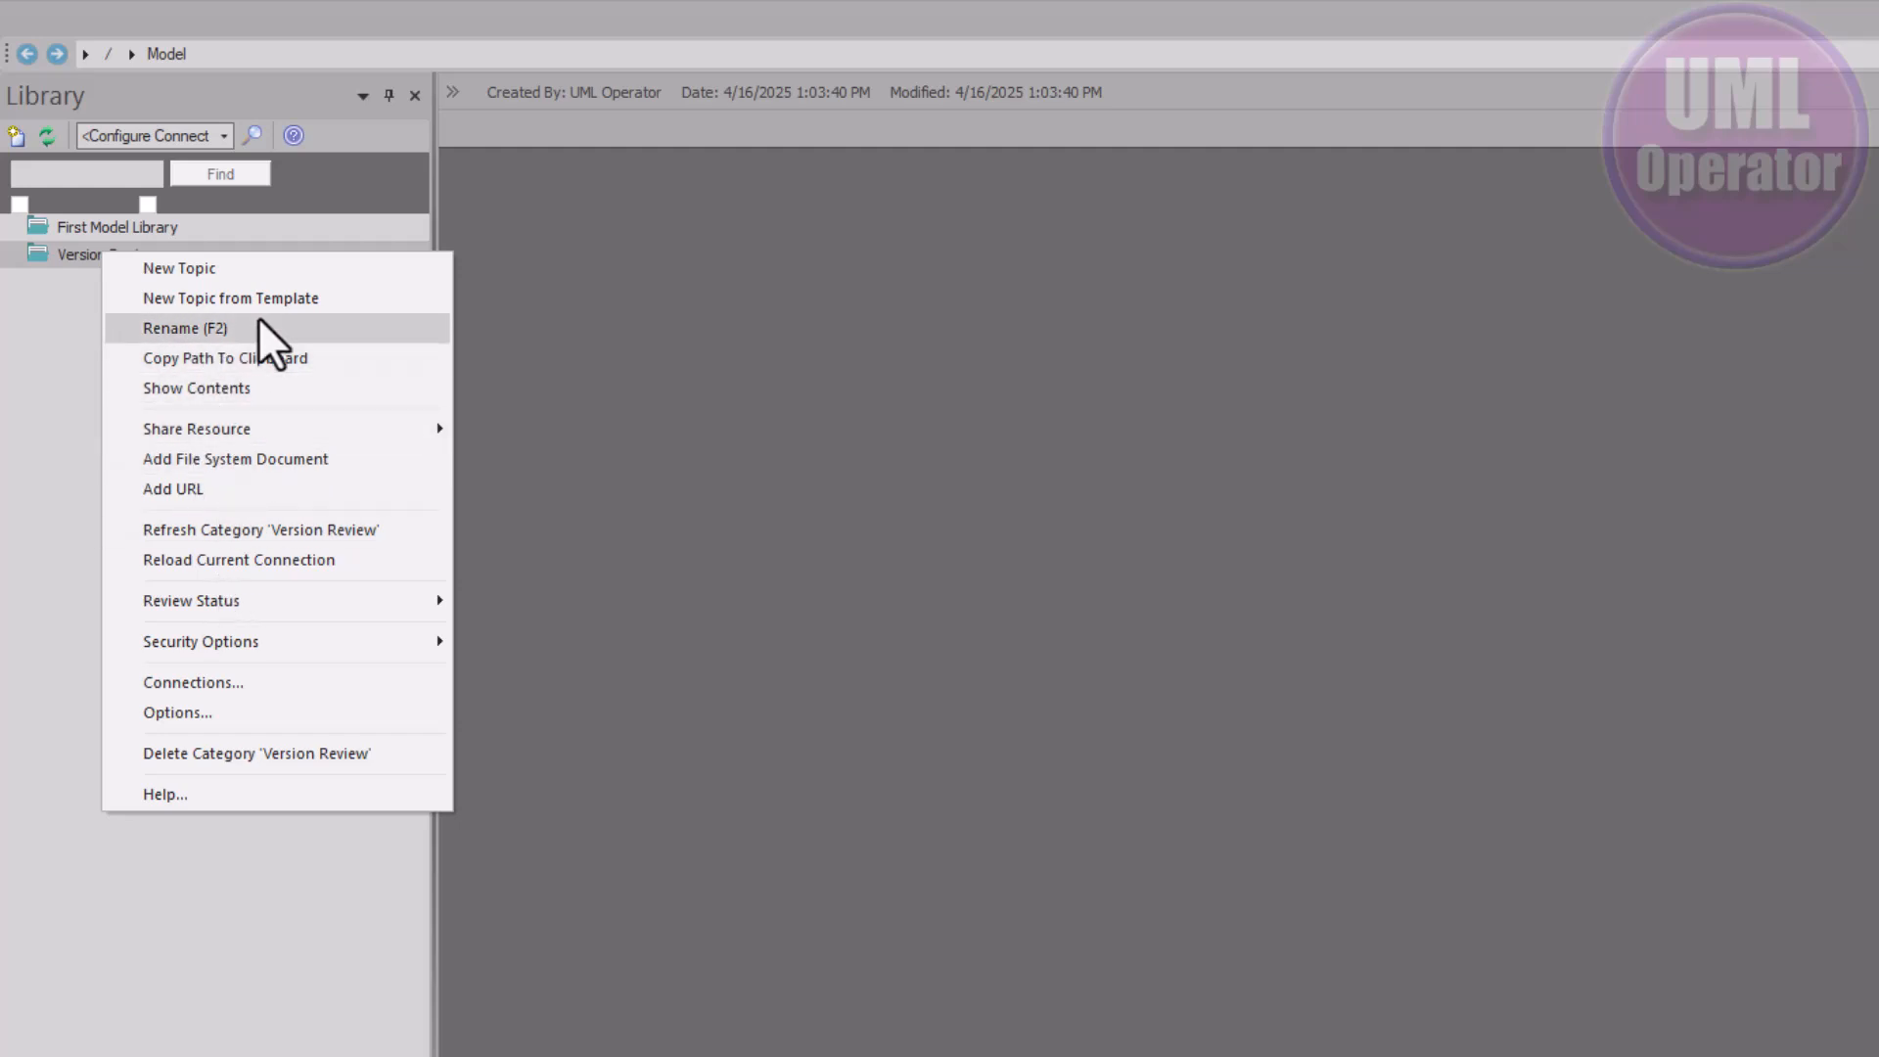
click(57, 328)
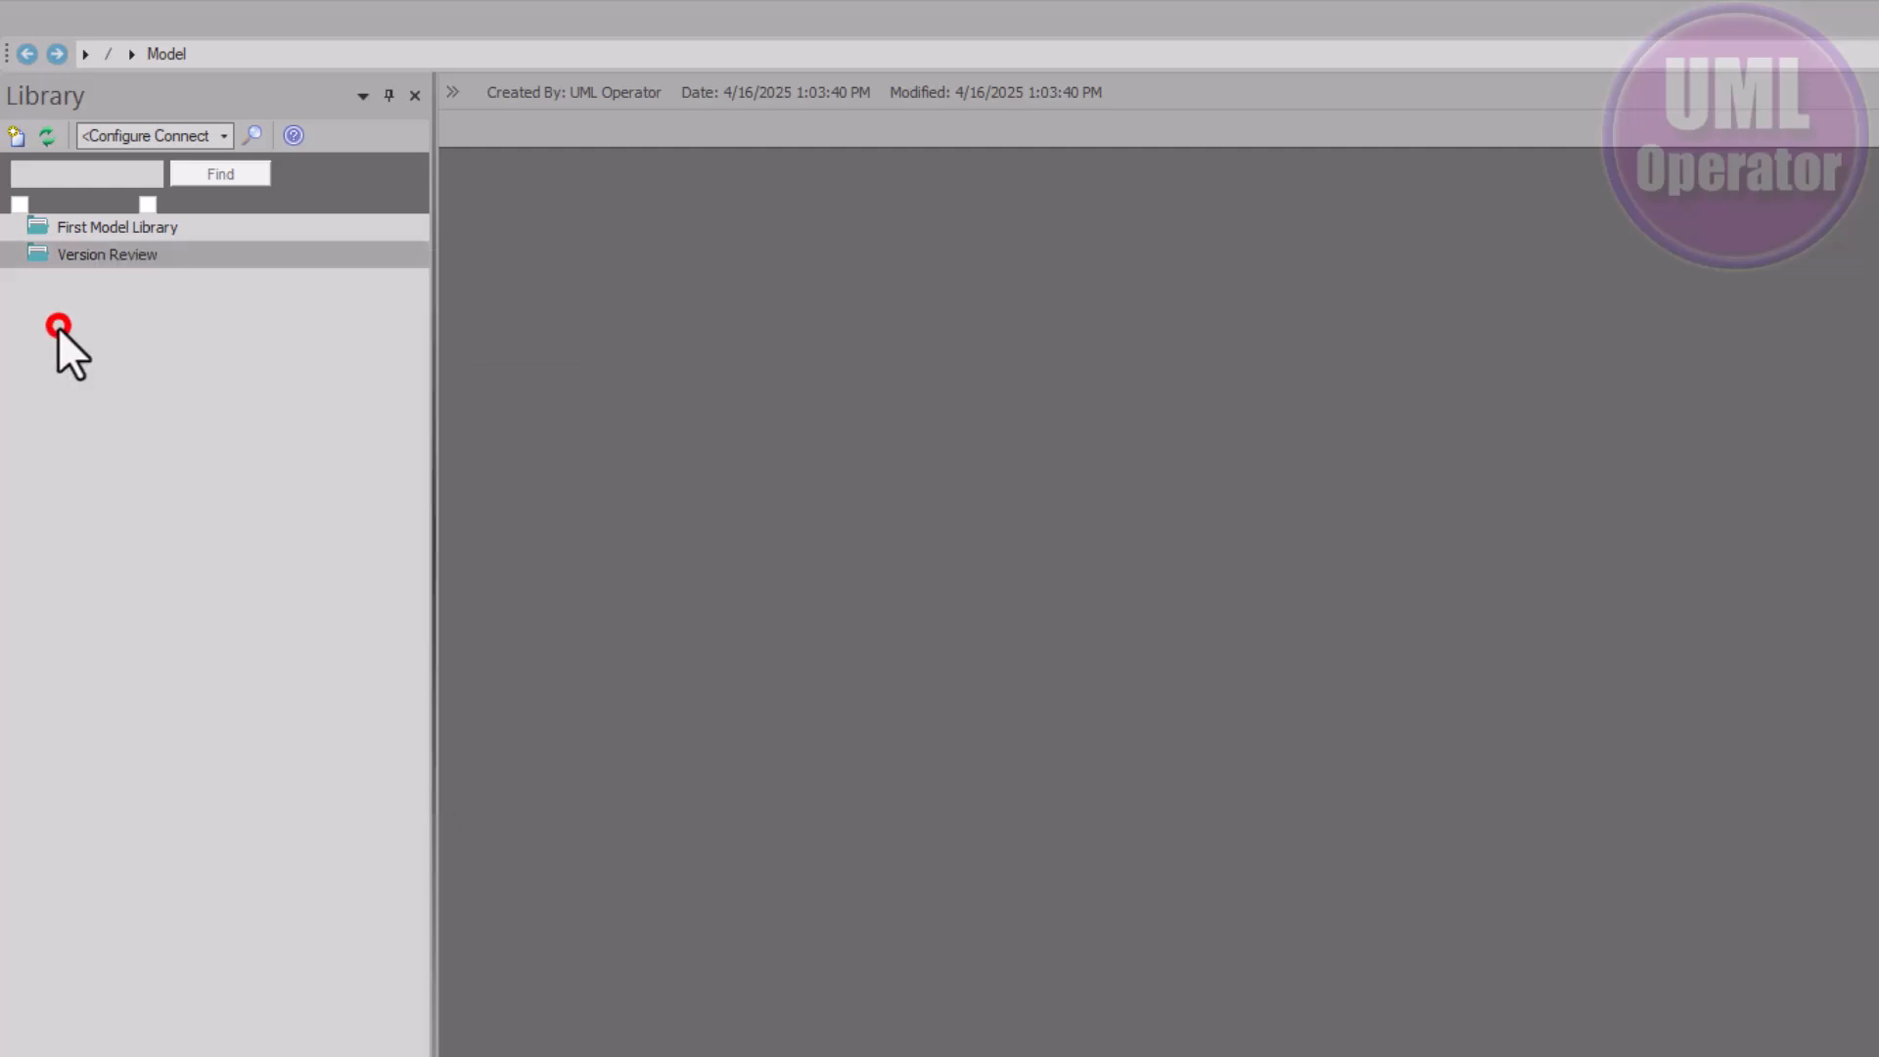
Add a topic under Version Review, keeping the default name 'New Topic'
right_click(85, 254)
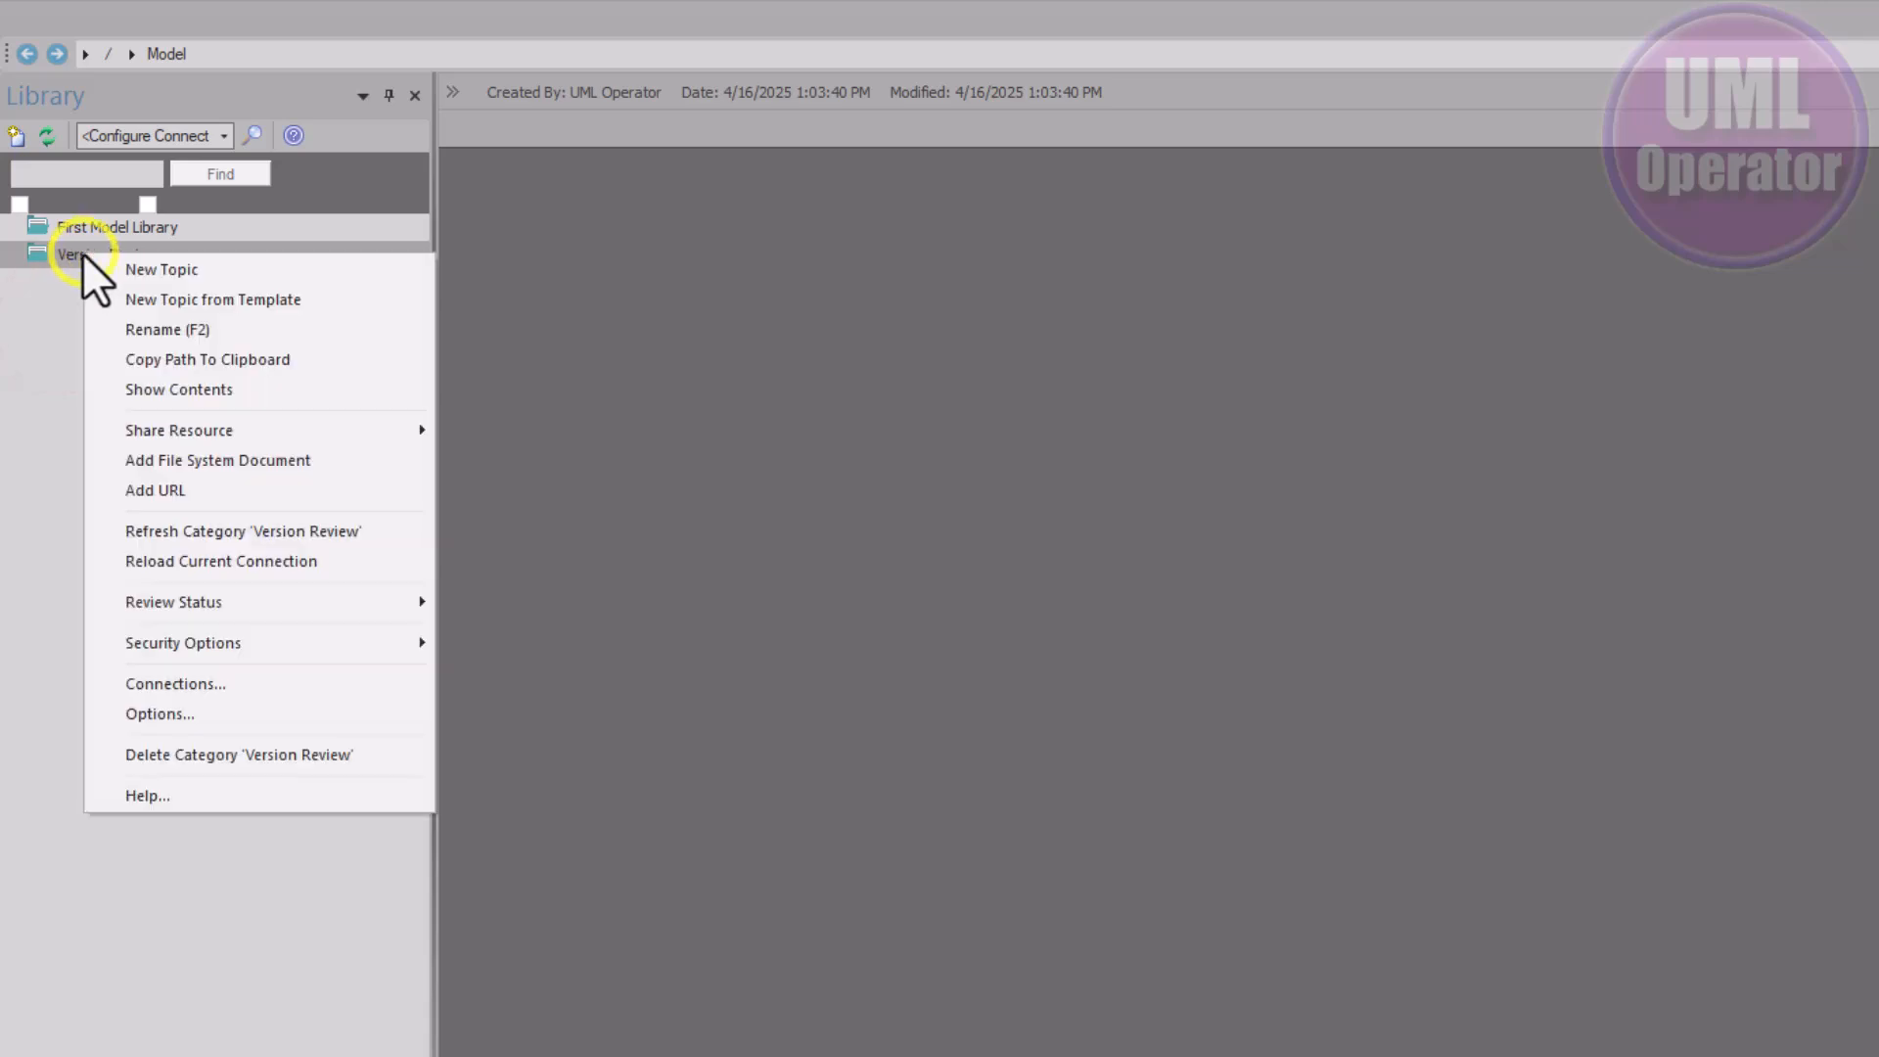
click(149, 274)
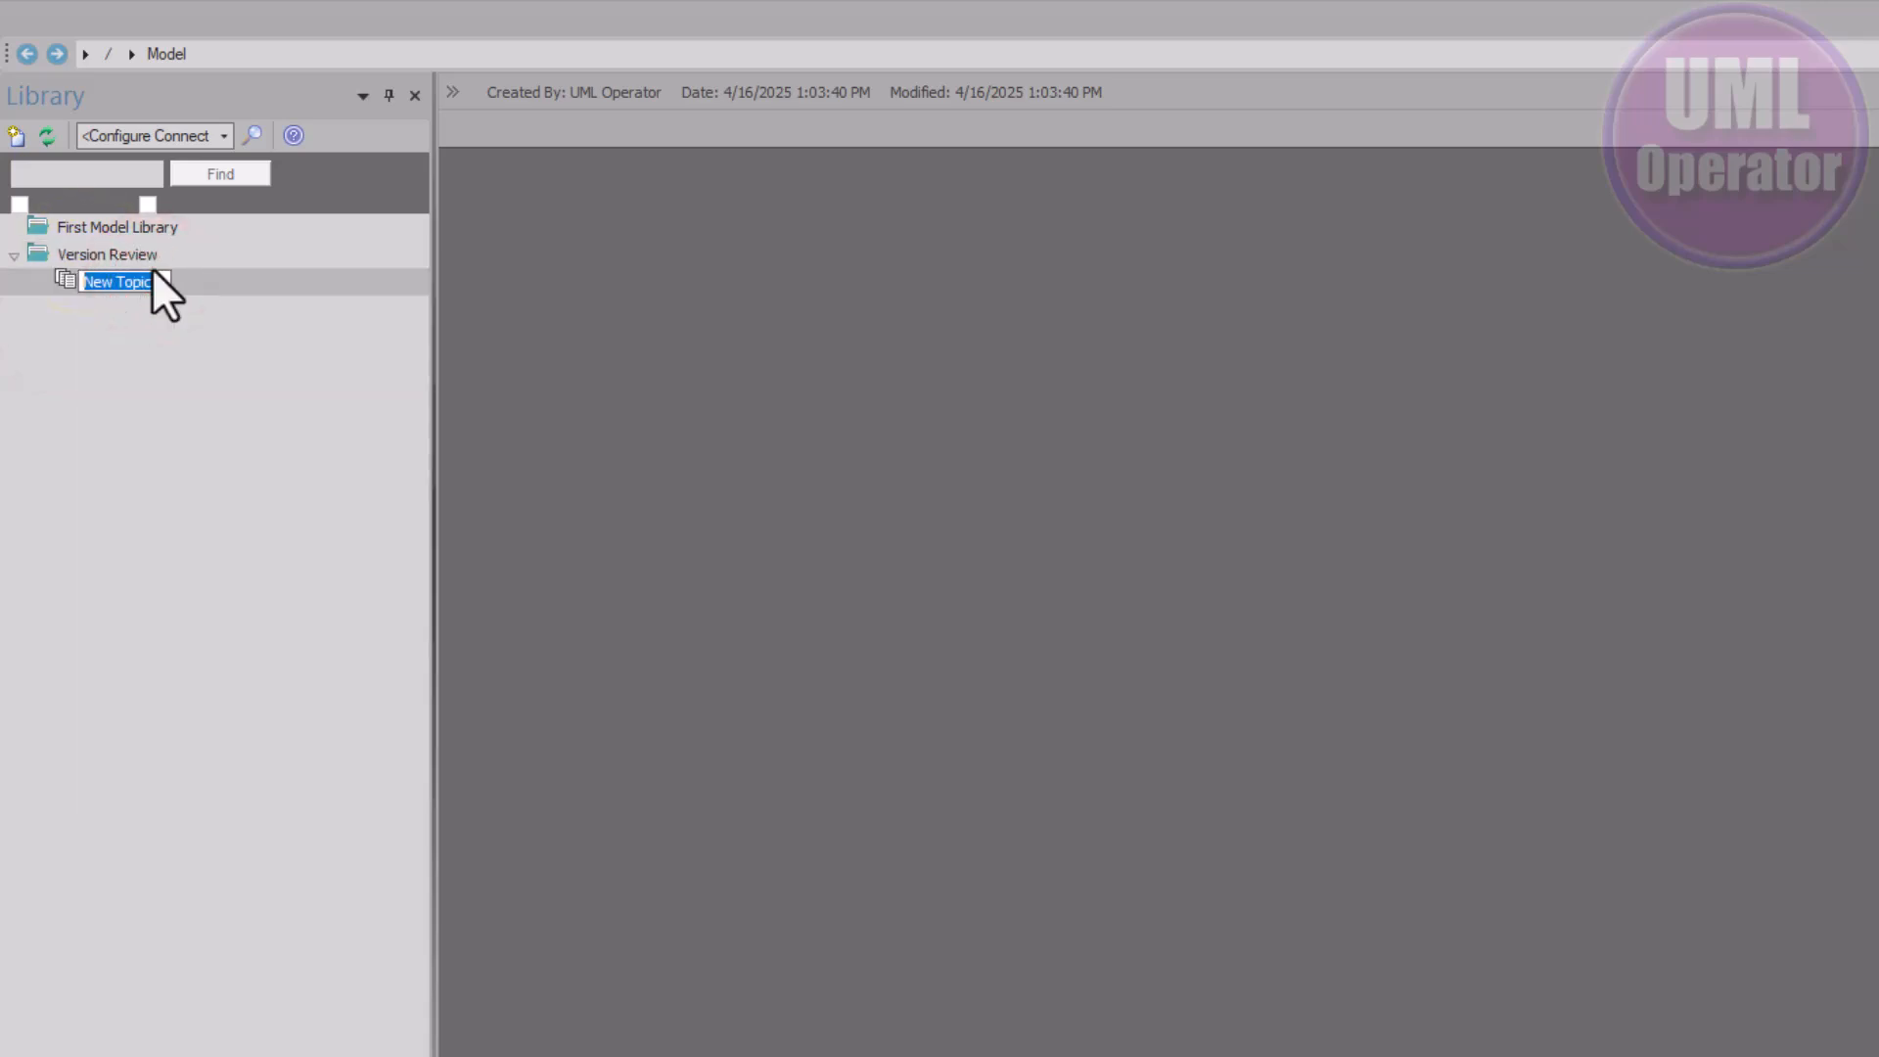
click(135, 392)
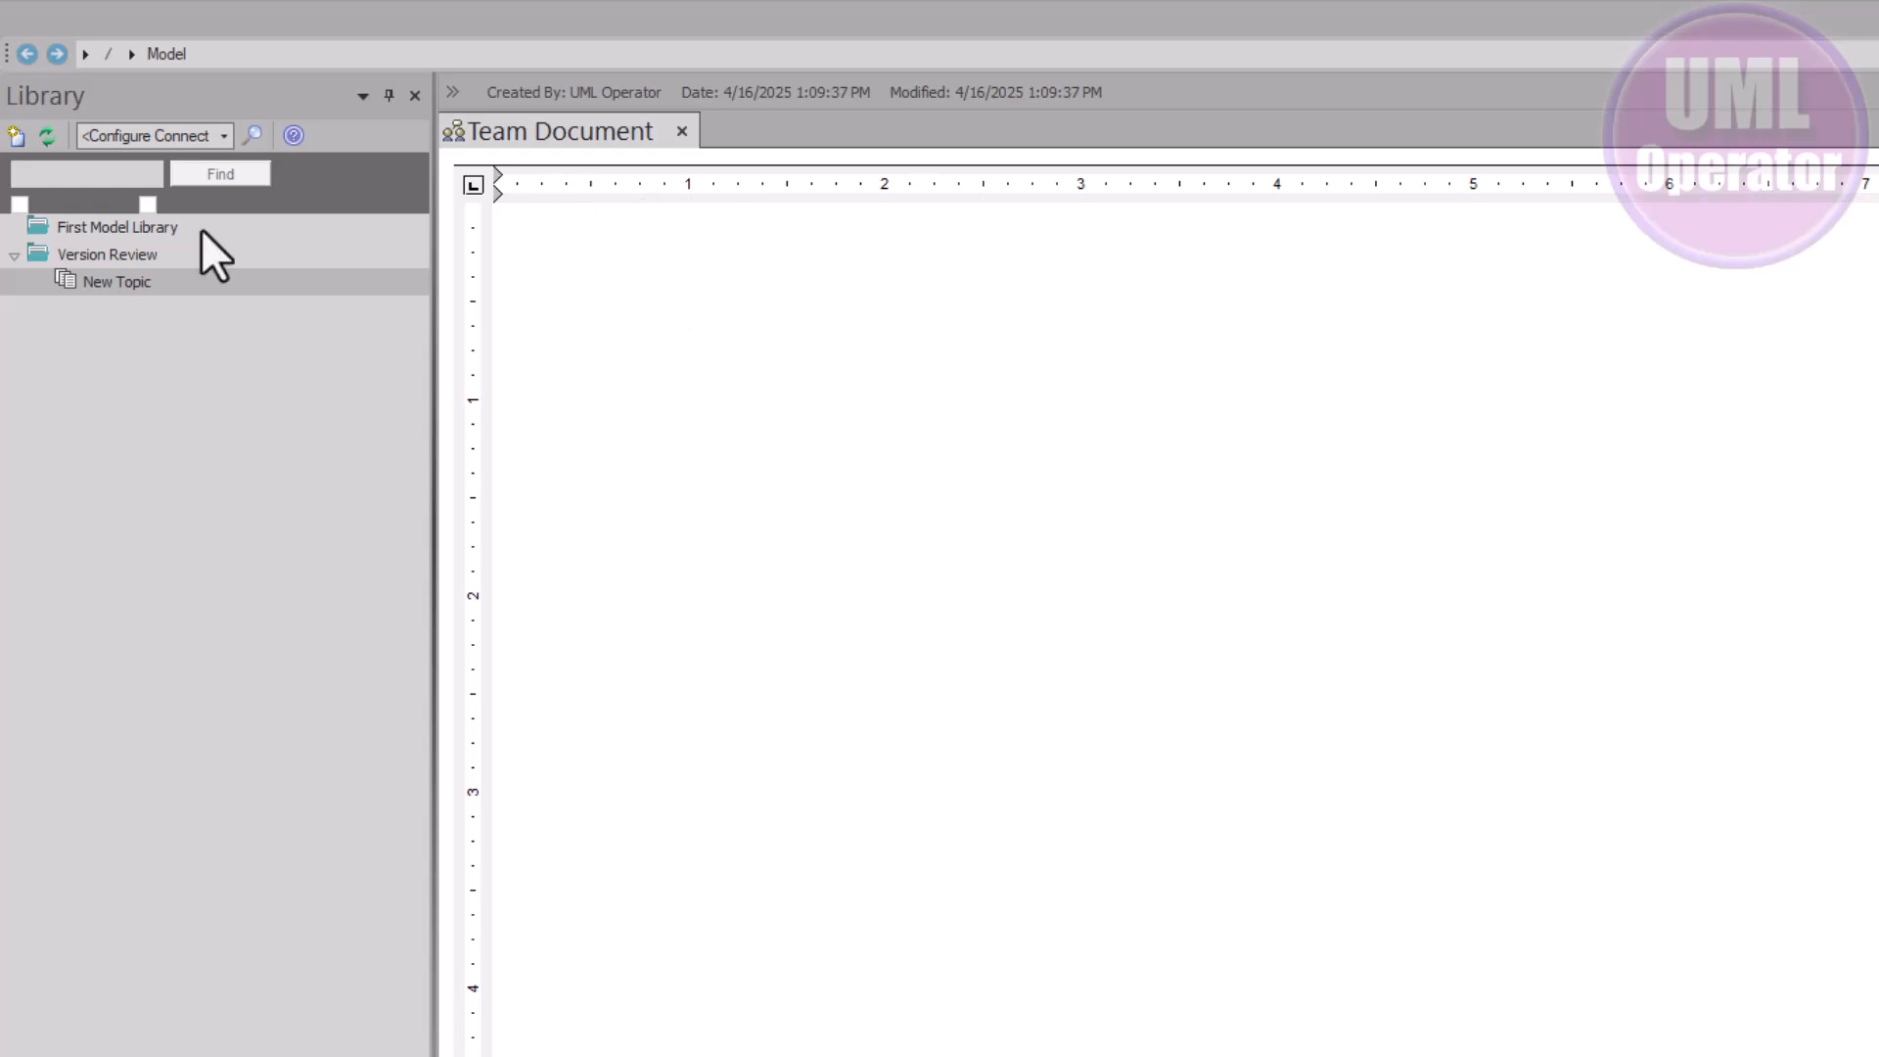
click(96, 276)
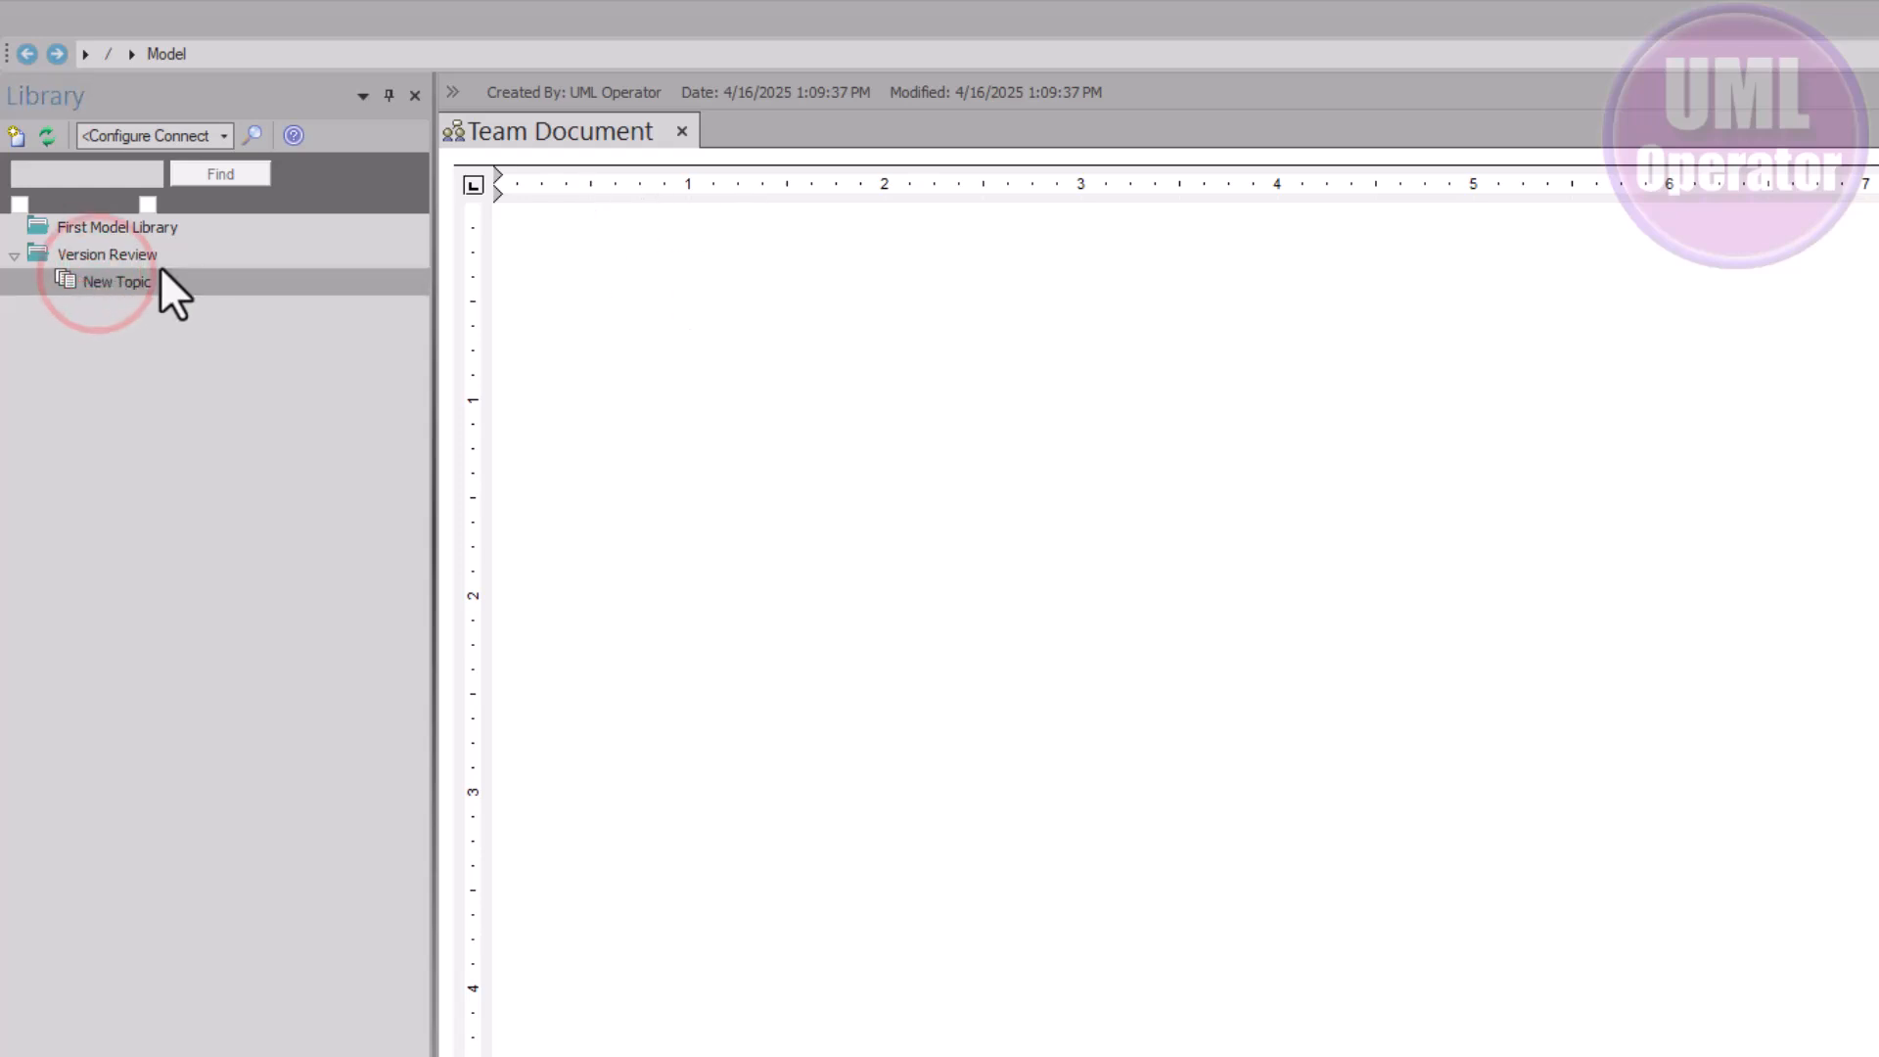
Check the context menus of New Topic, Version Review and First Model Library
right_click(144, 279)
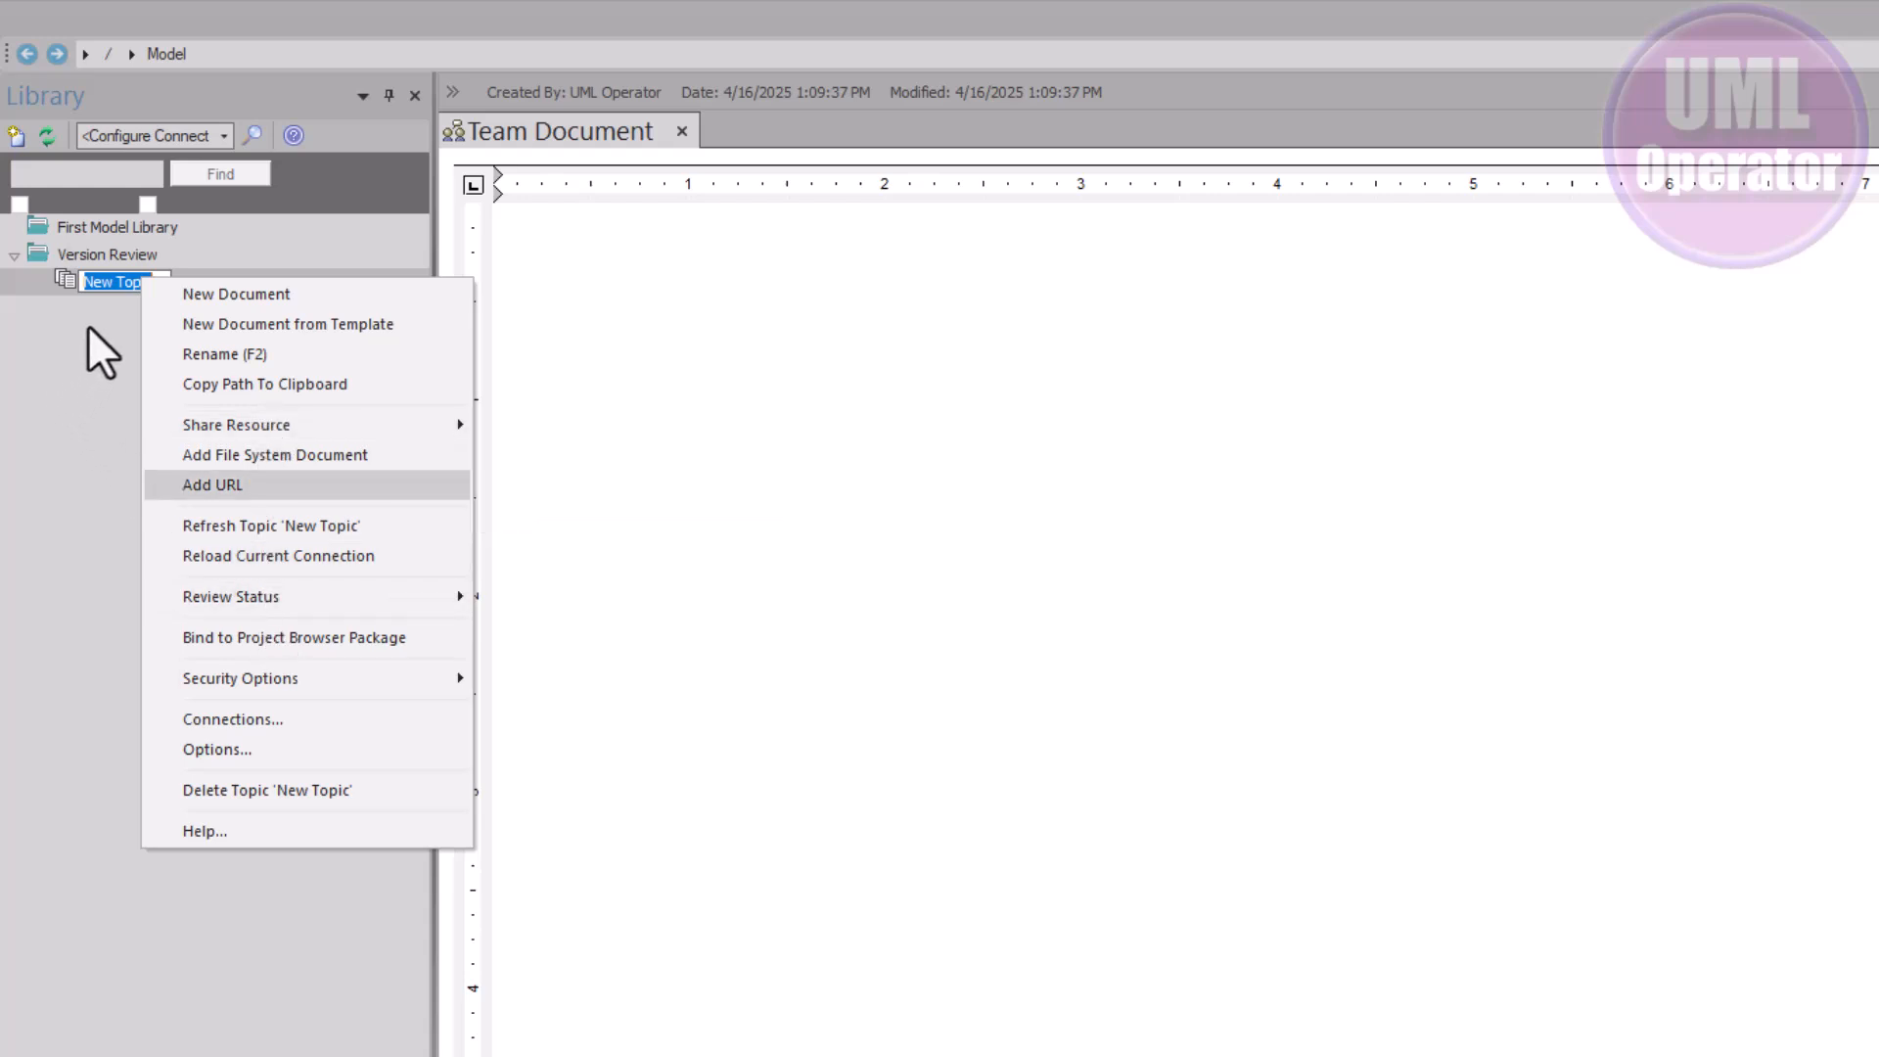
right_click(88, 257)
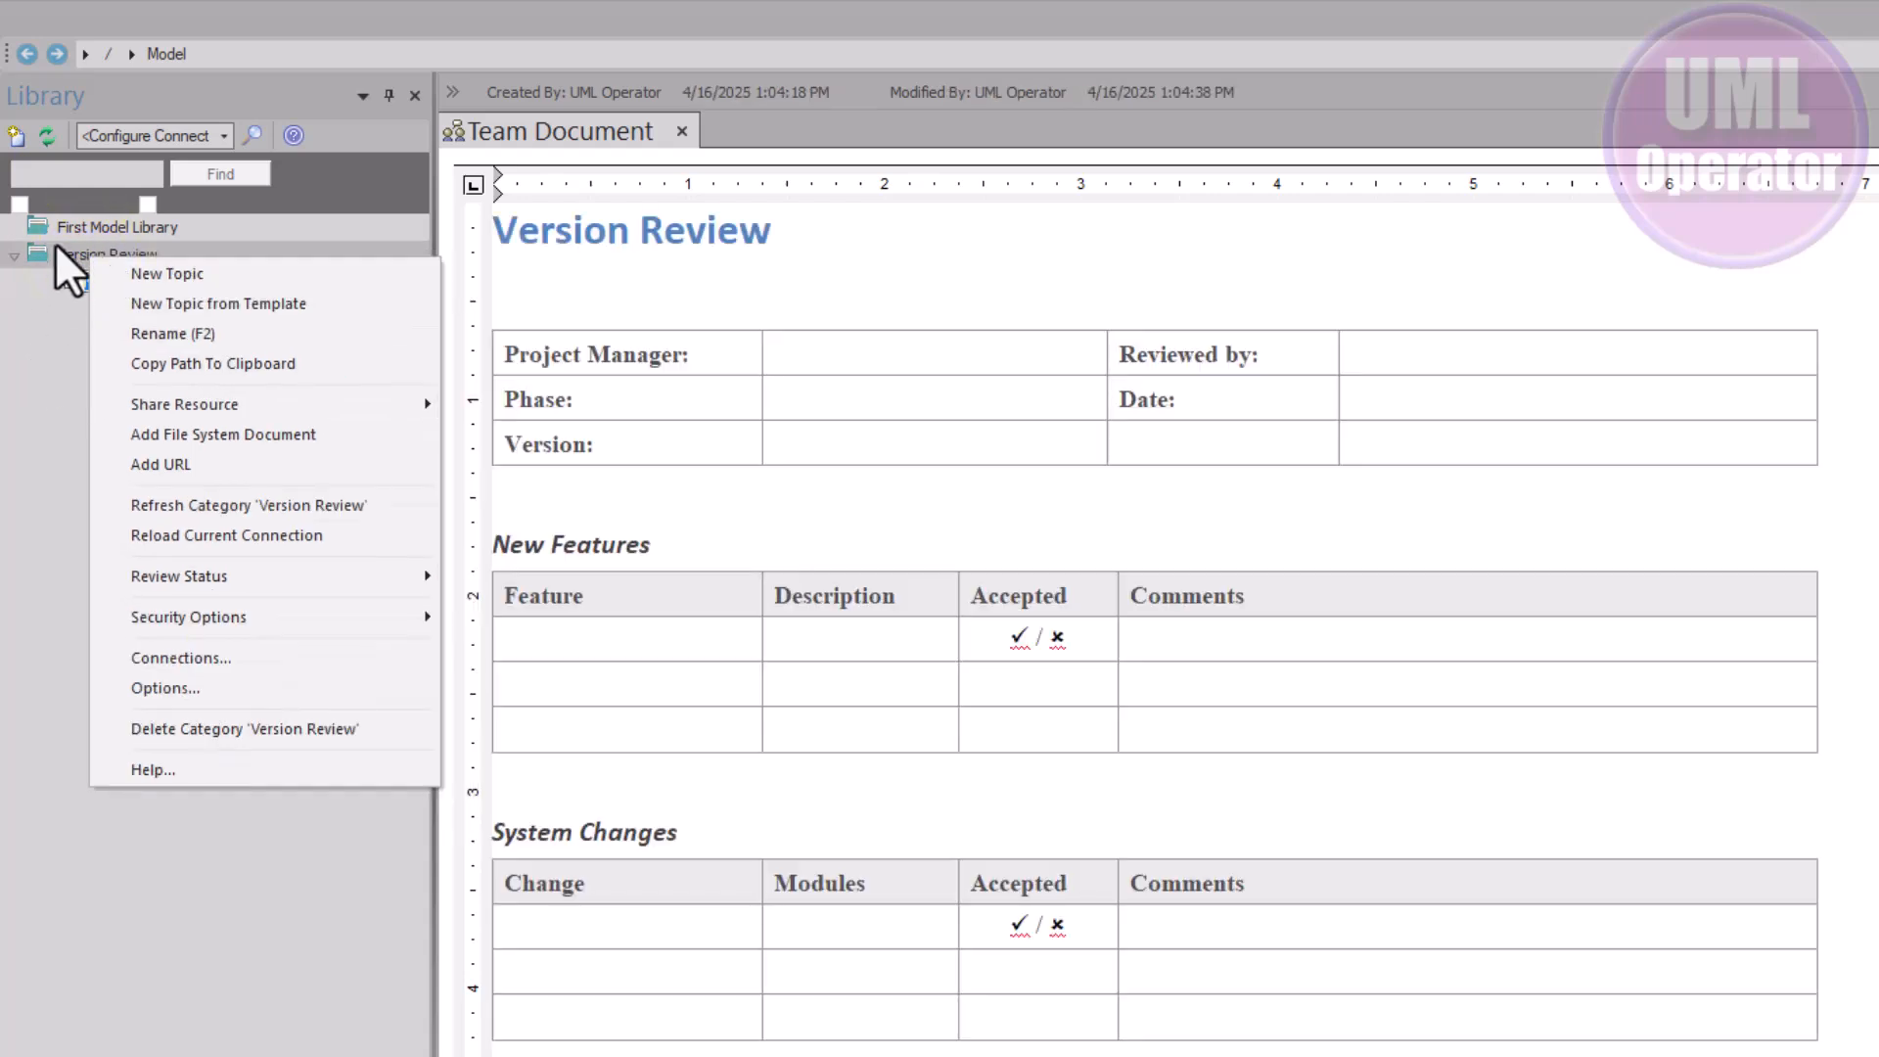
right_click(58, 229)
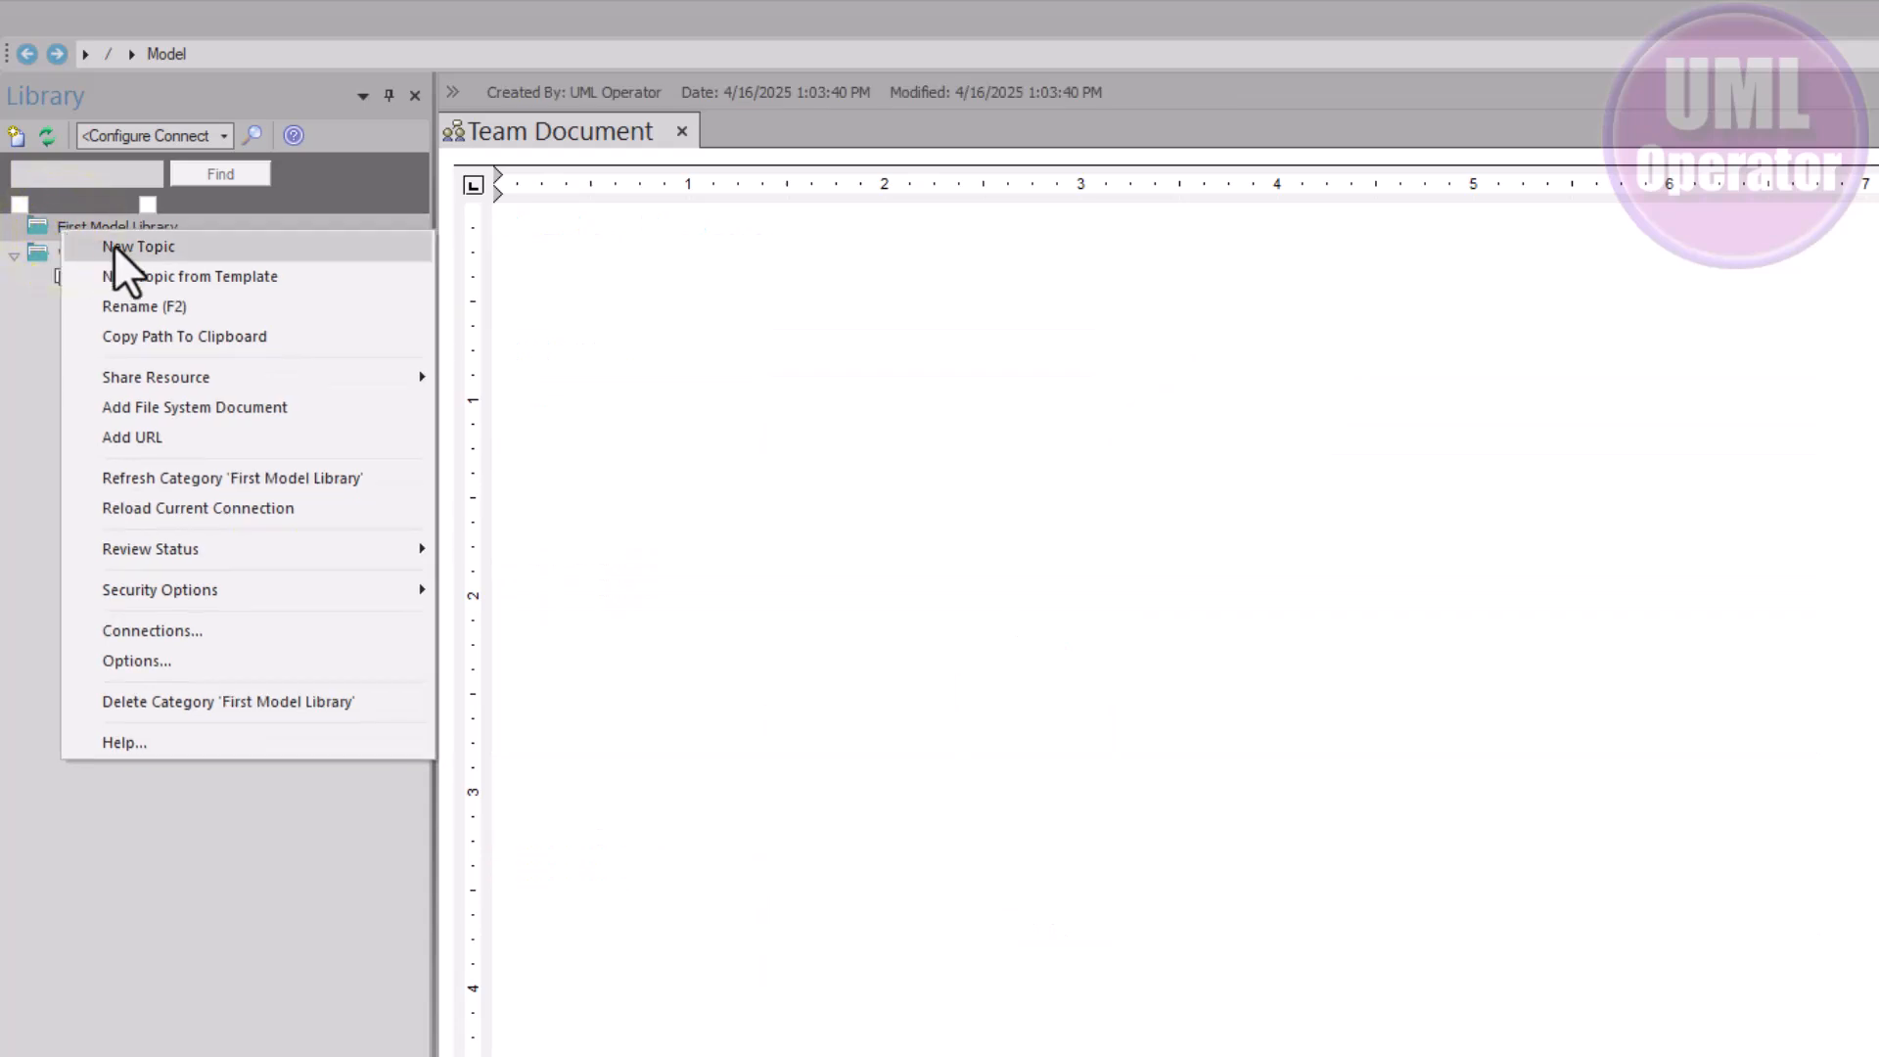
click(47, 321)
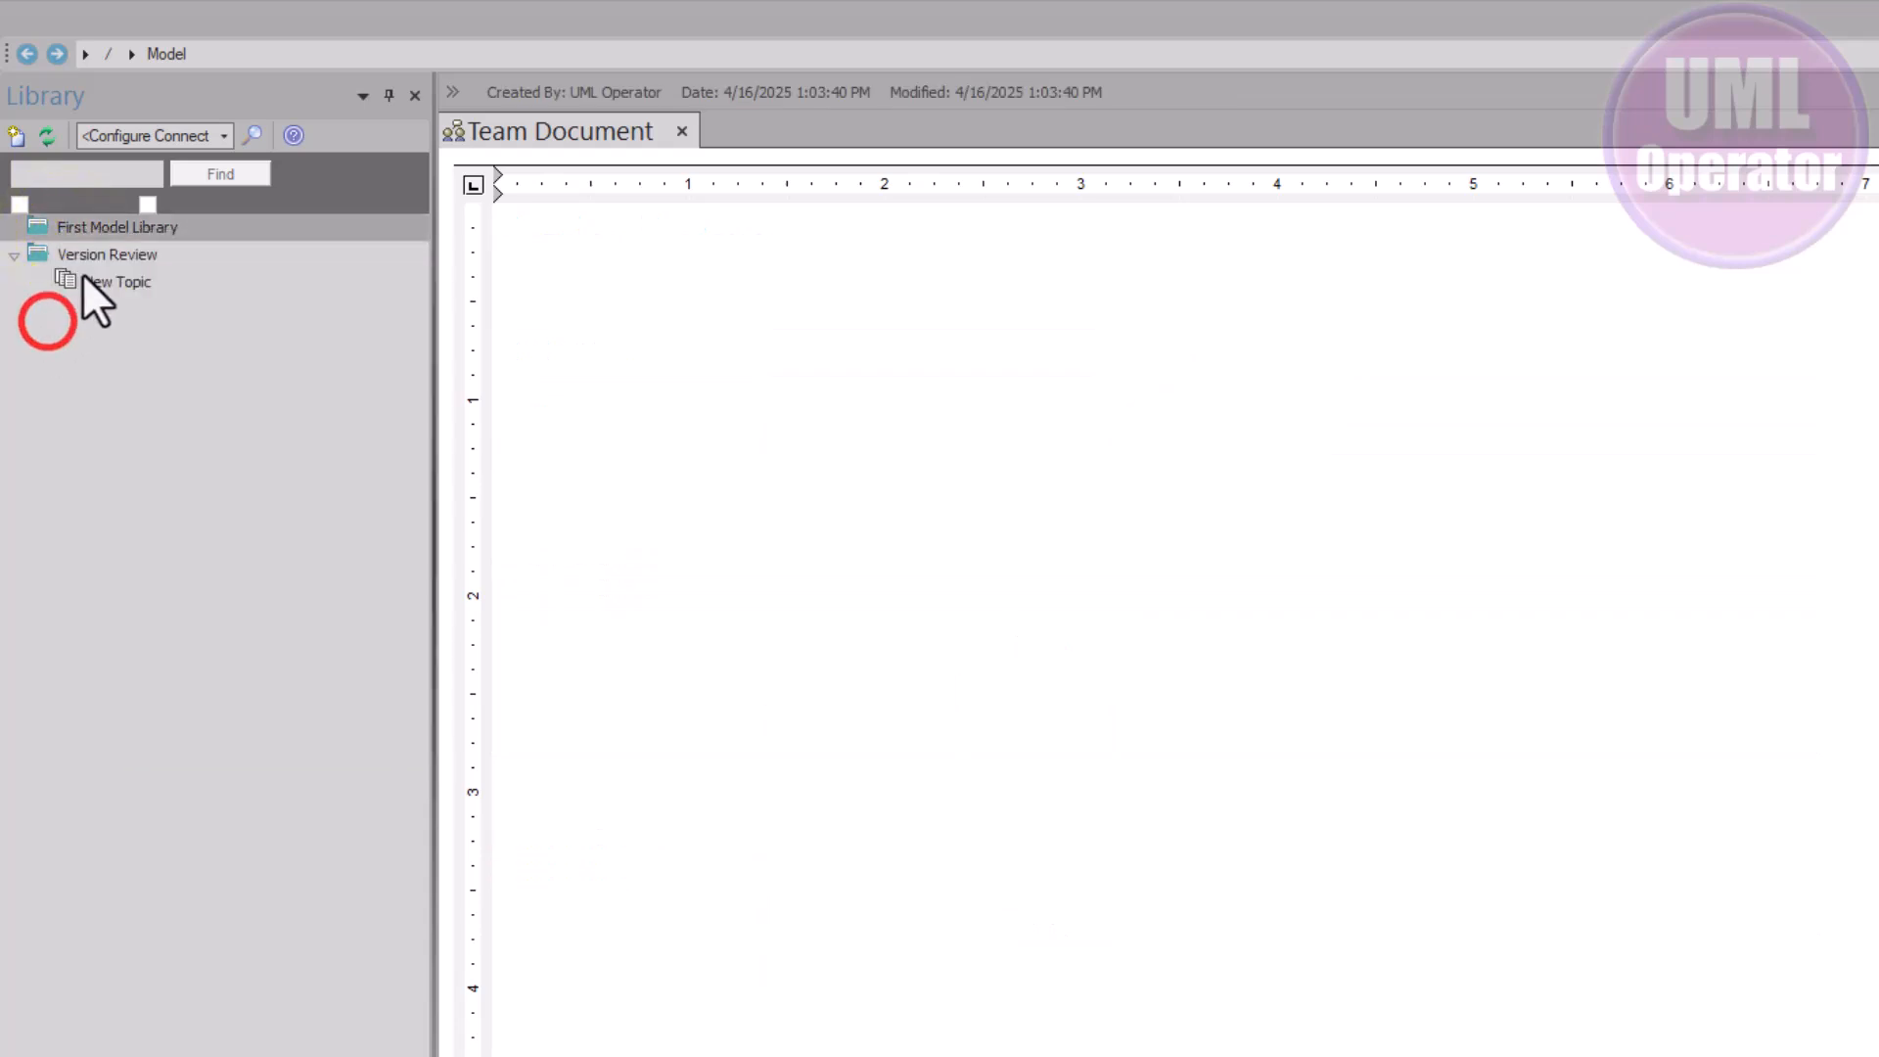
right_click(82, 273)
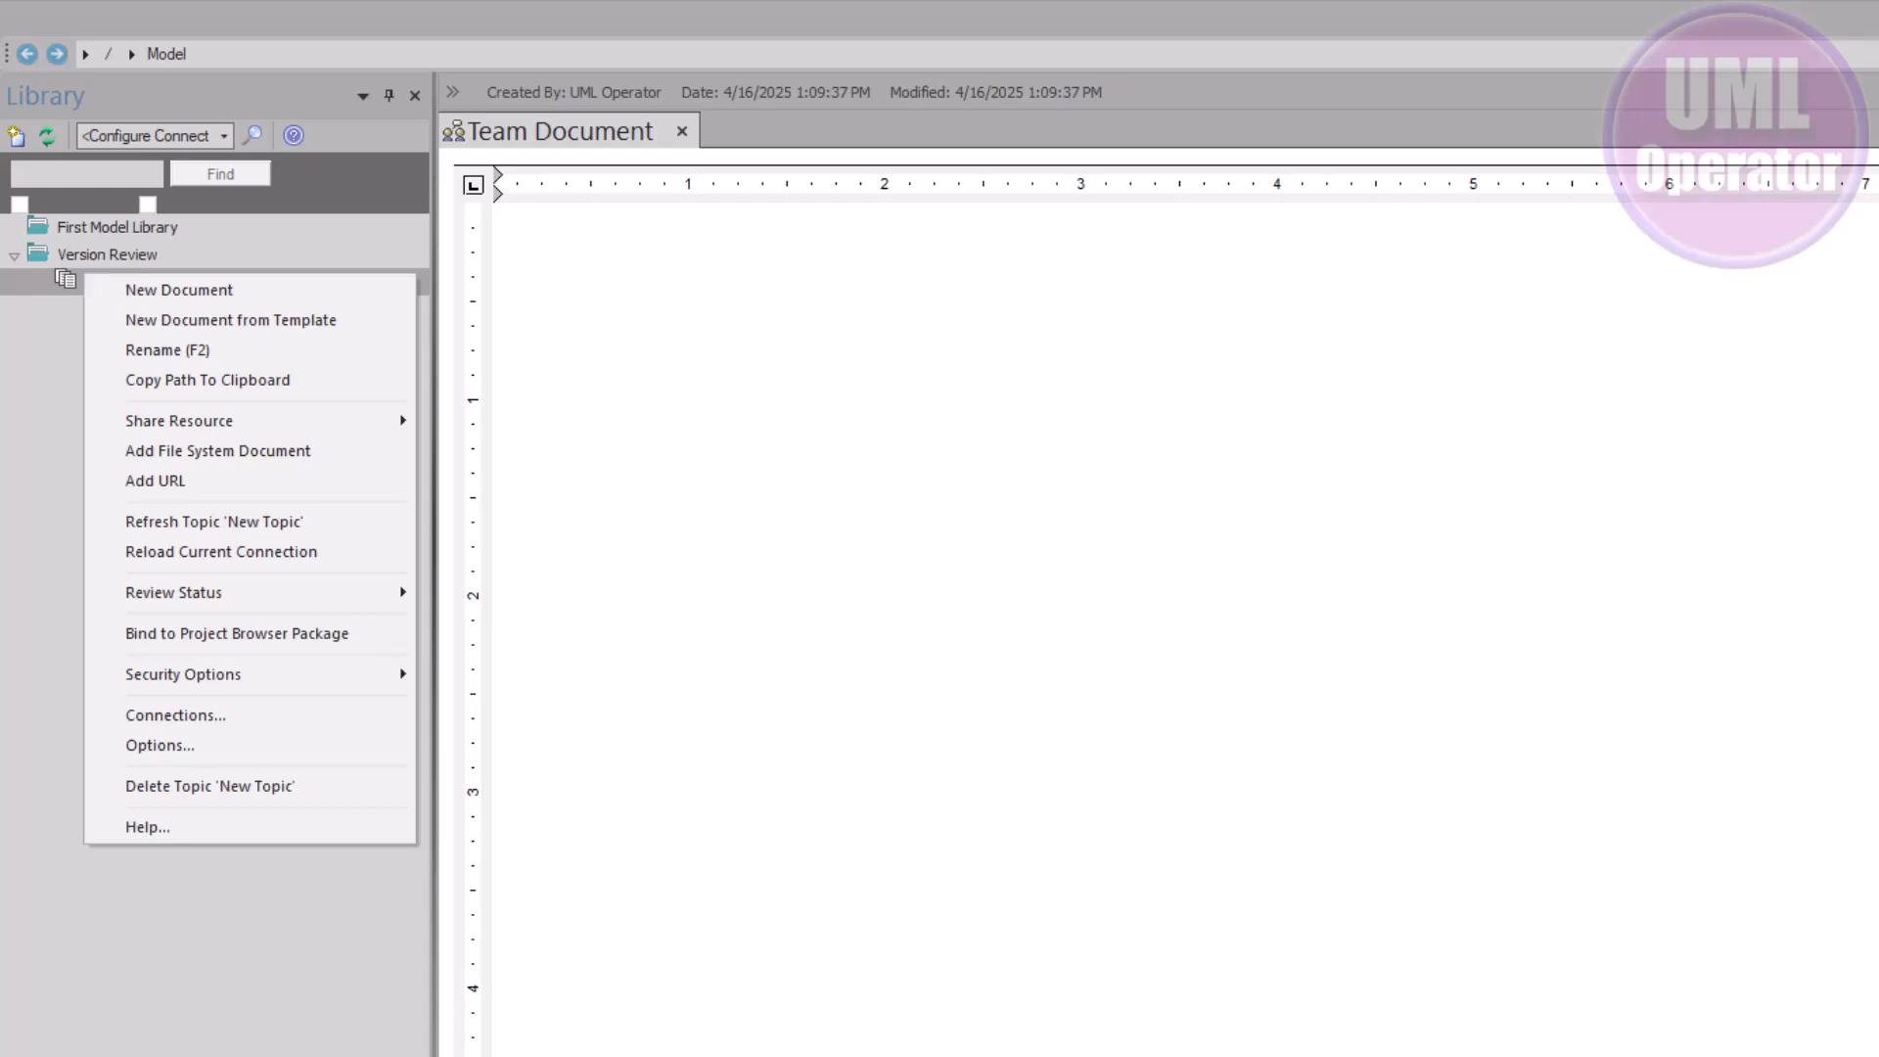
Start a new topic from template under Version Review, naming it 'Version Review'
click(114, 261)
right_click(113, 256)
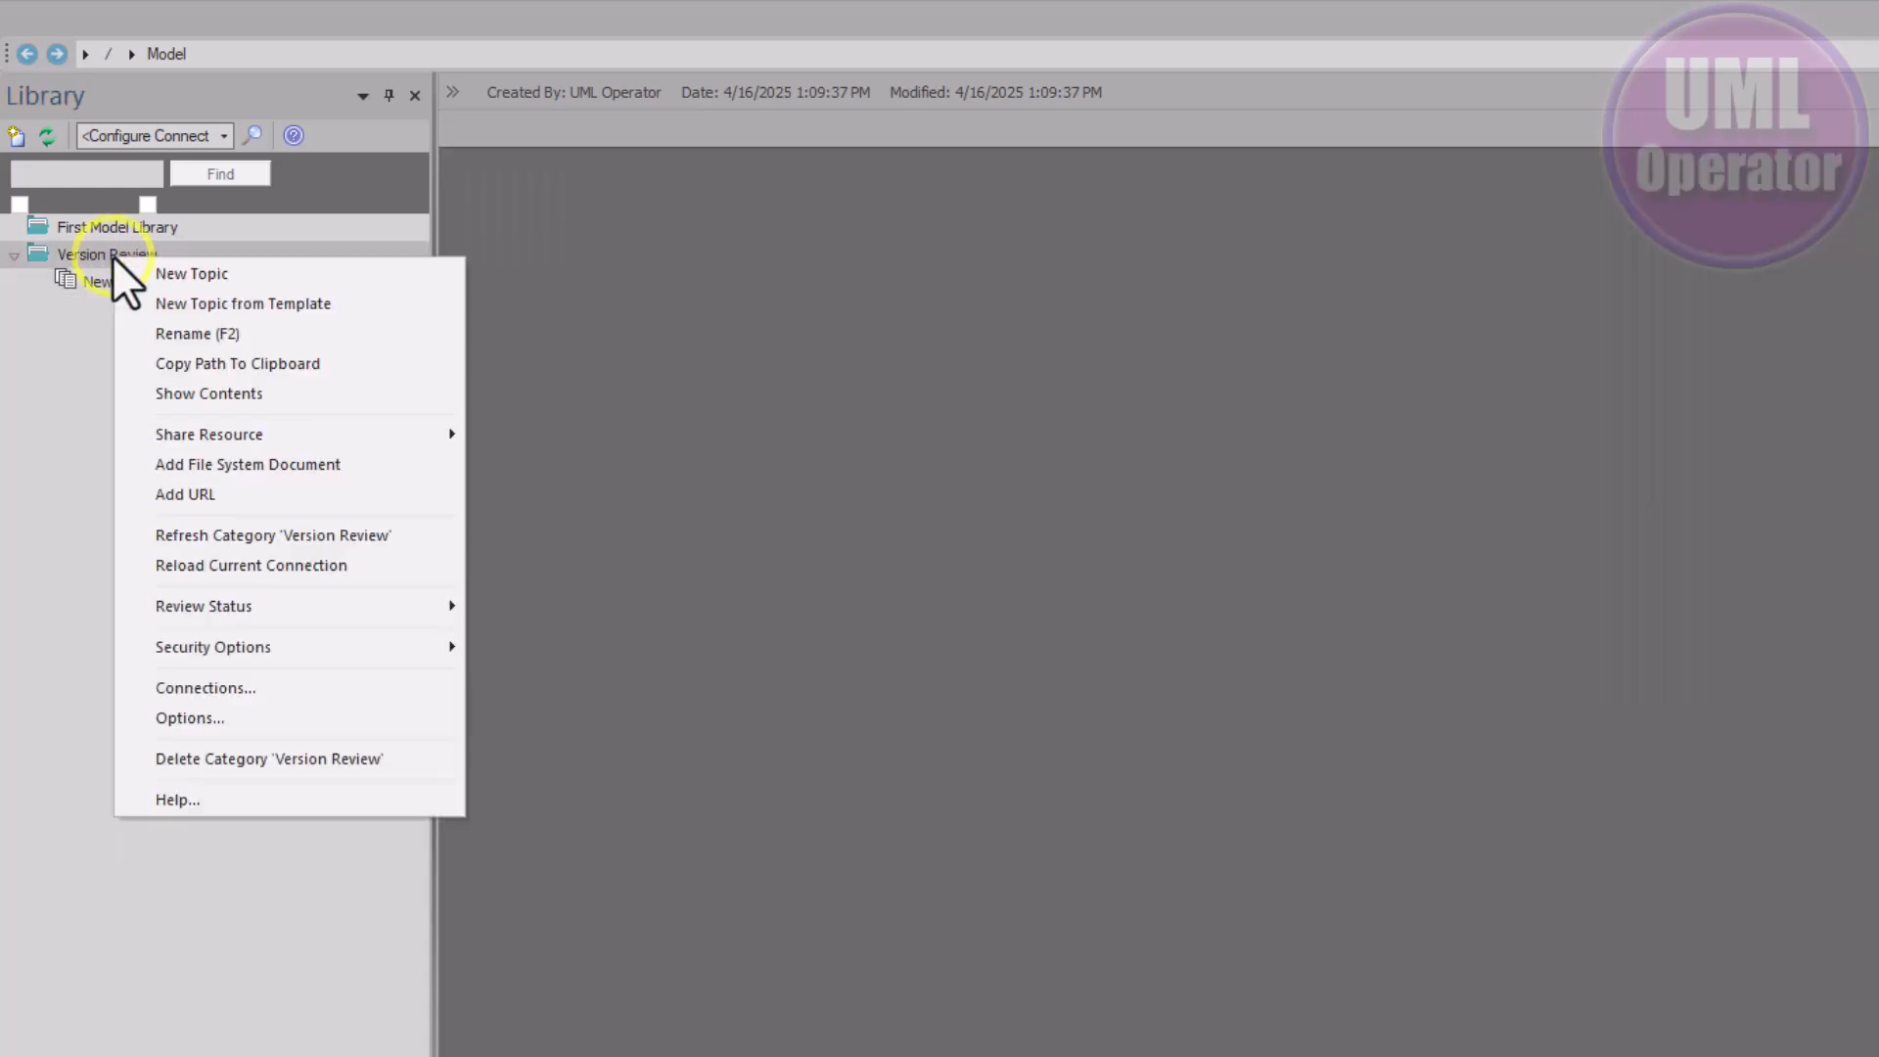
click(314, 304)
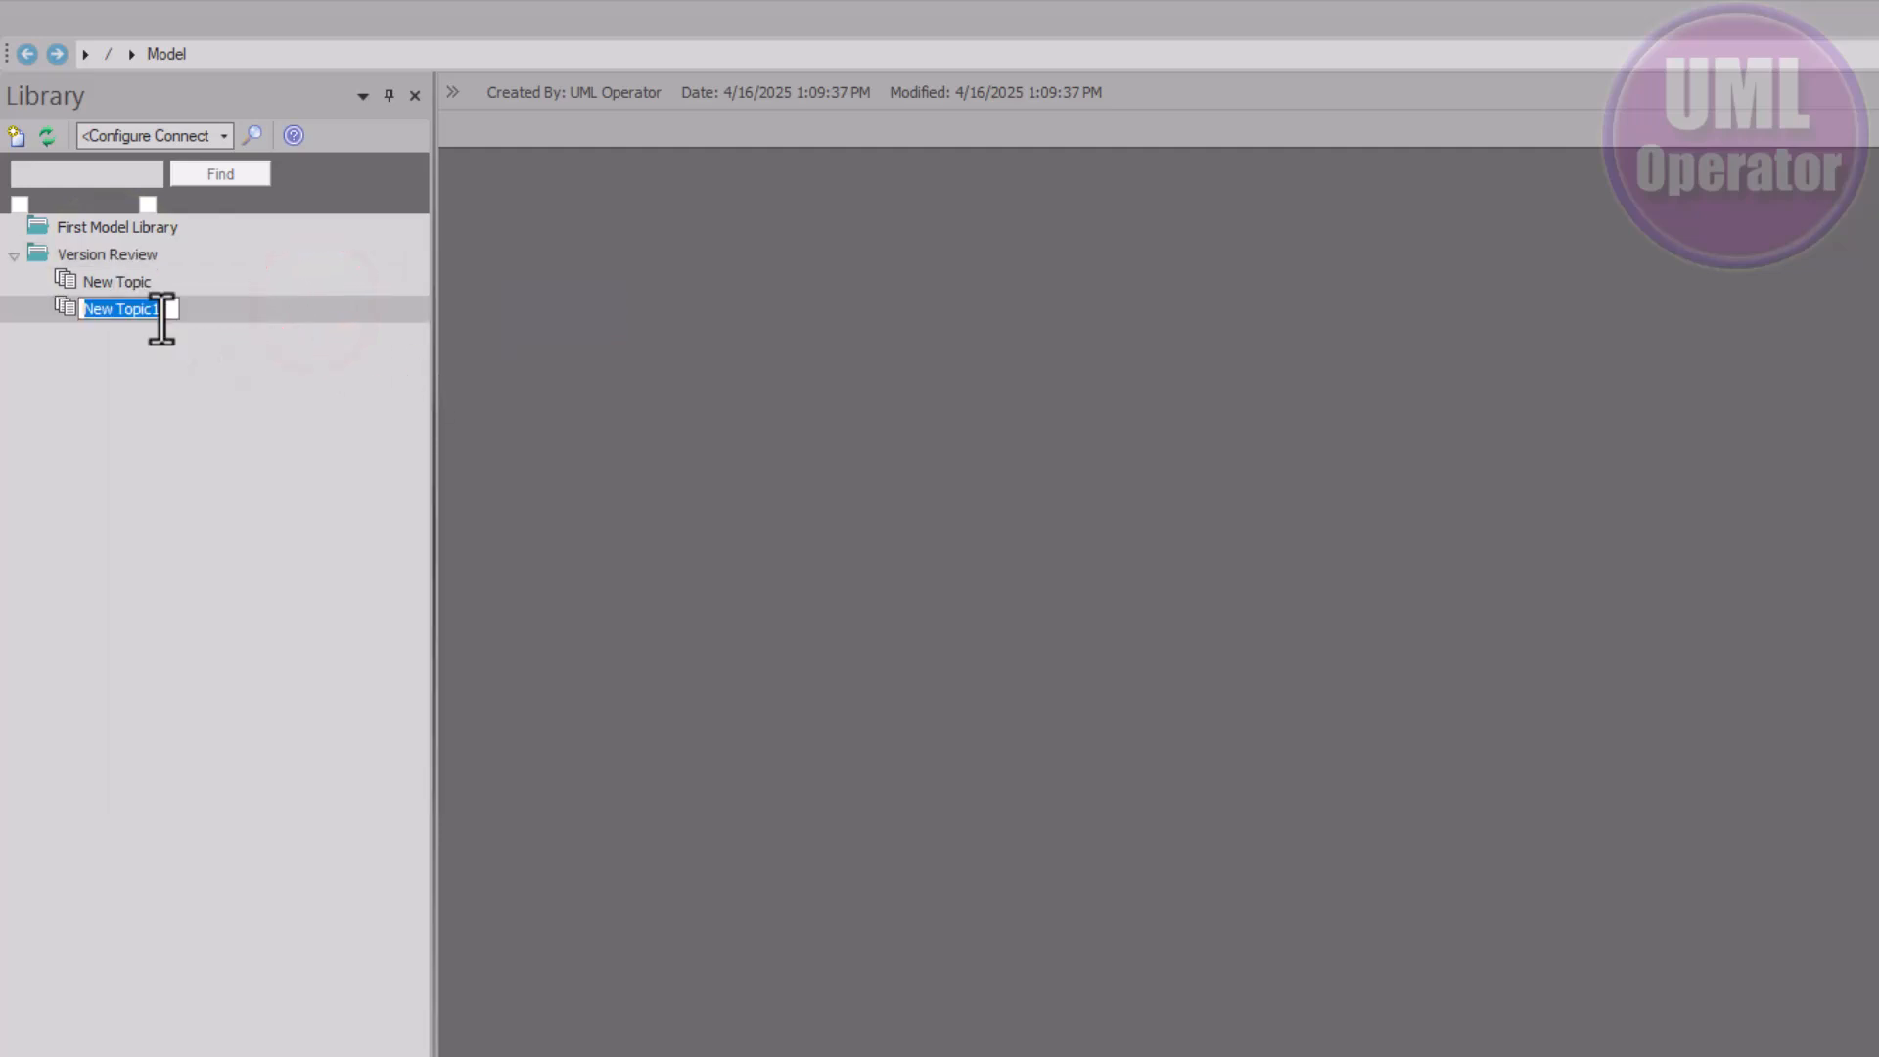
text(Version Review)
key(Return)
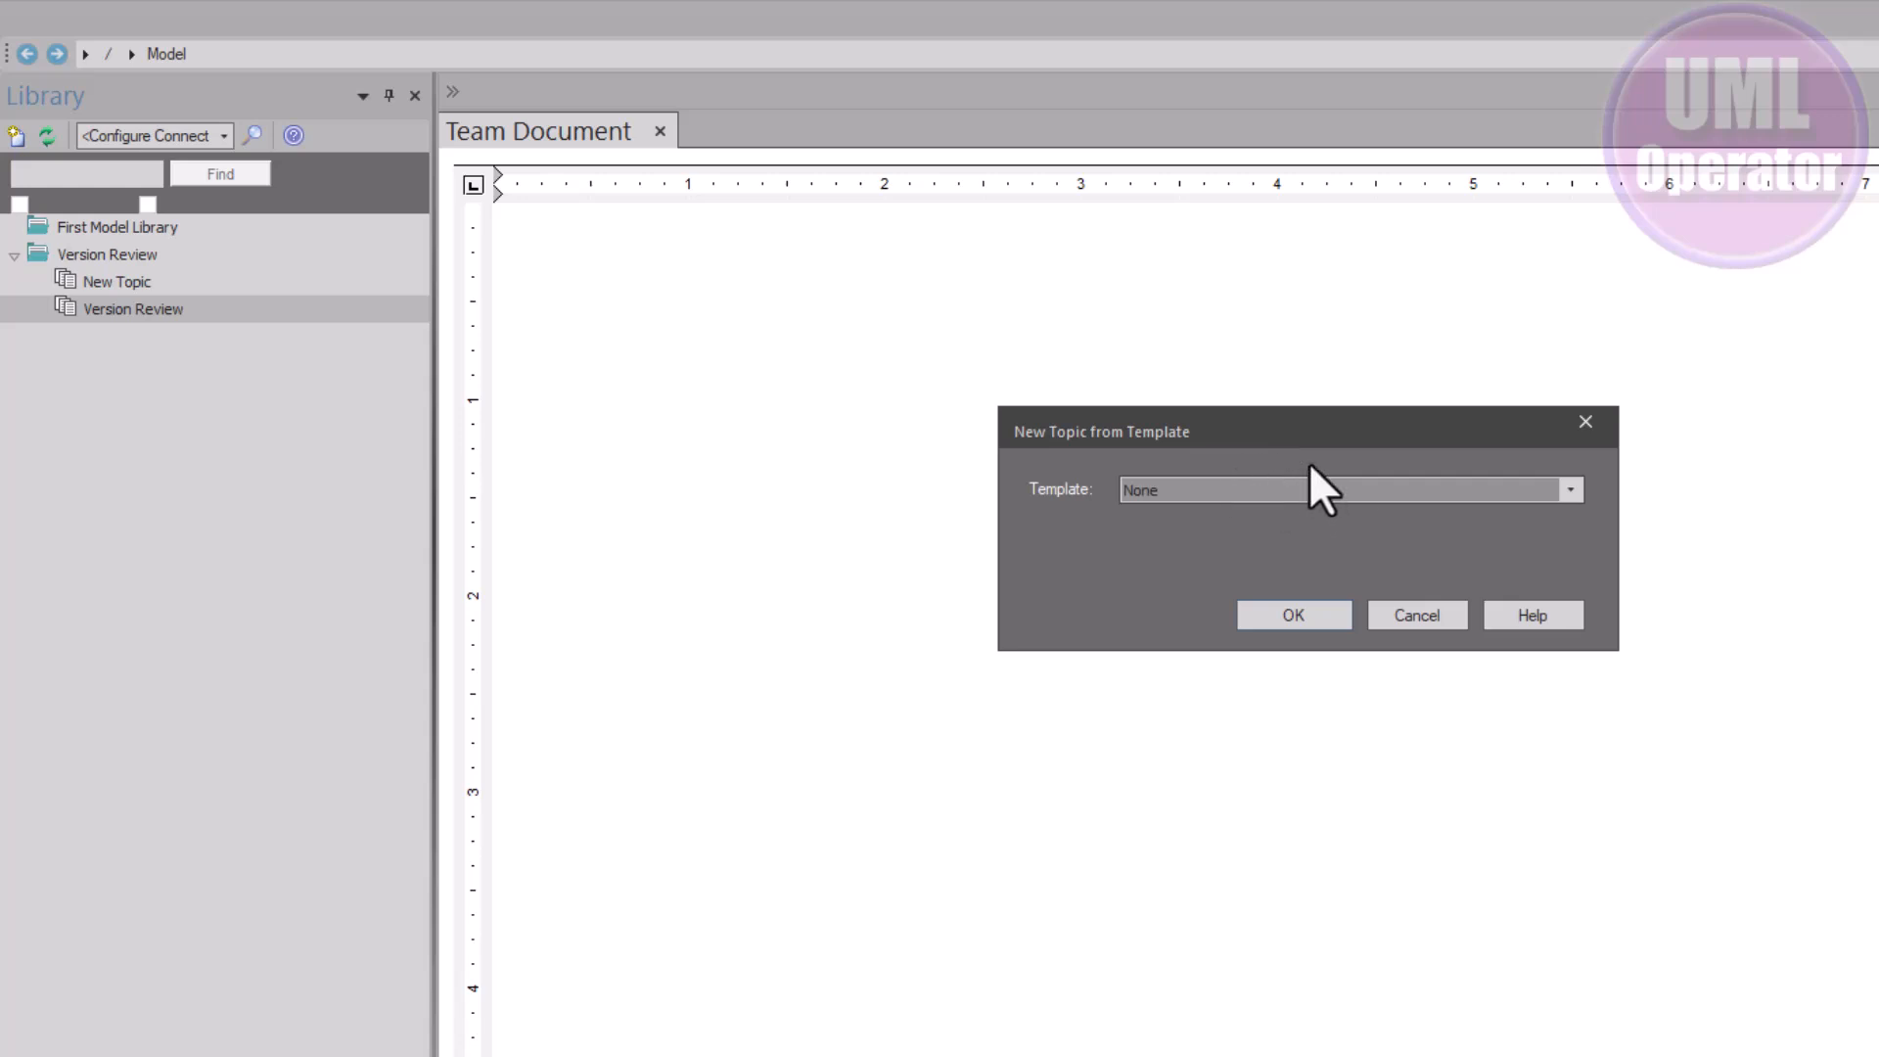
Apply the Version Review template and show the new topic's review form
click(1571, 492)
scroll(1382, 685, down, 3)
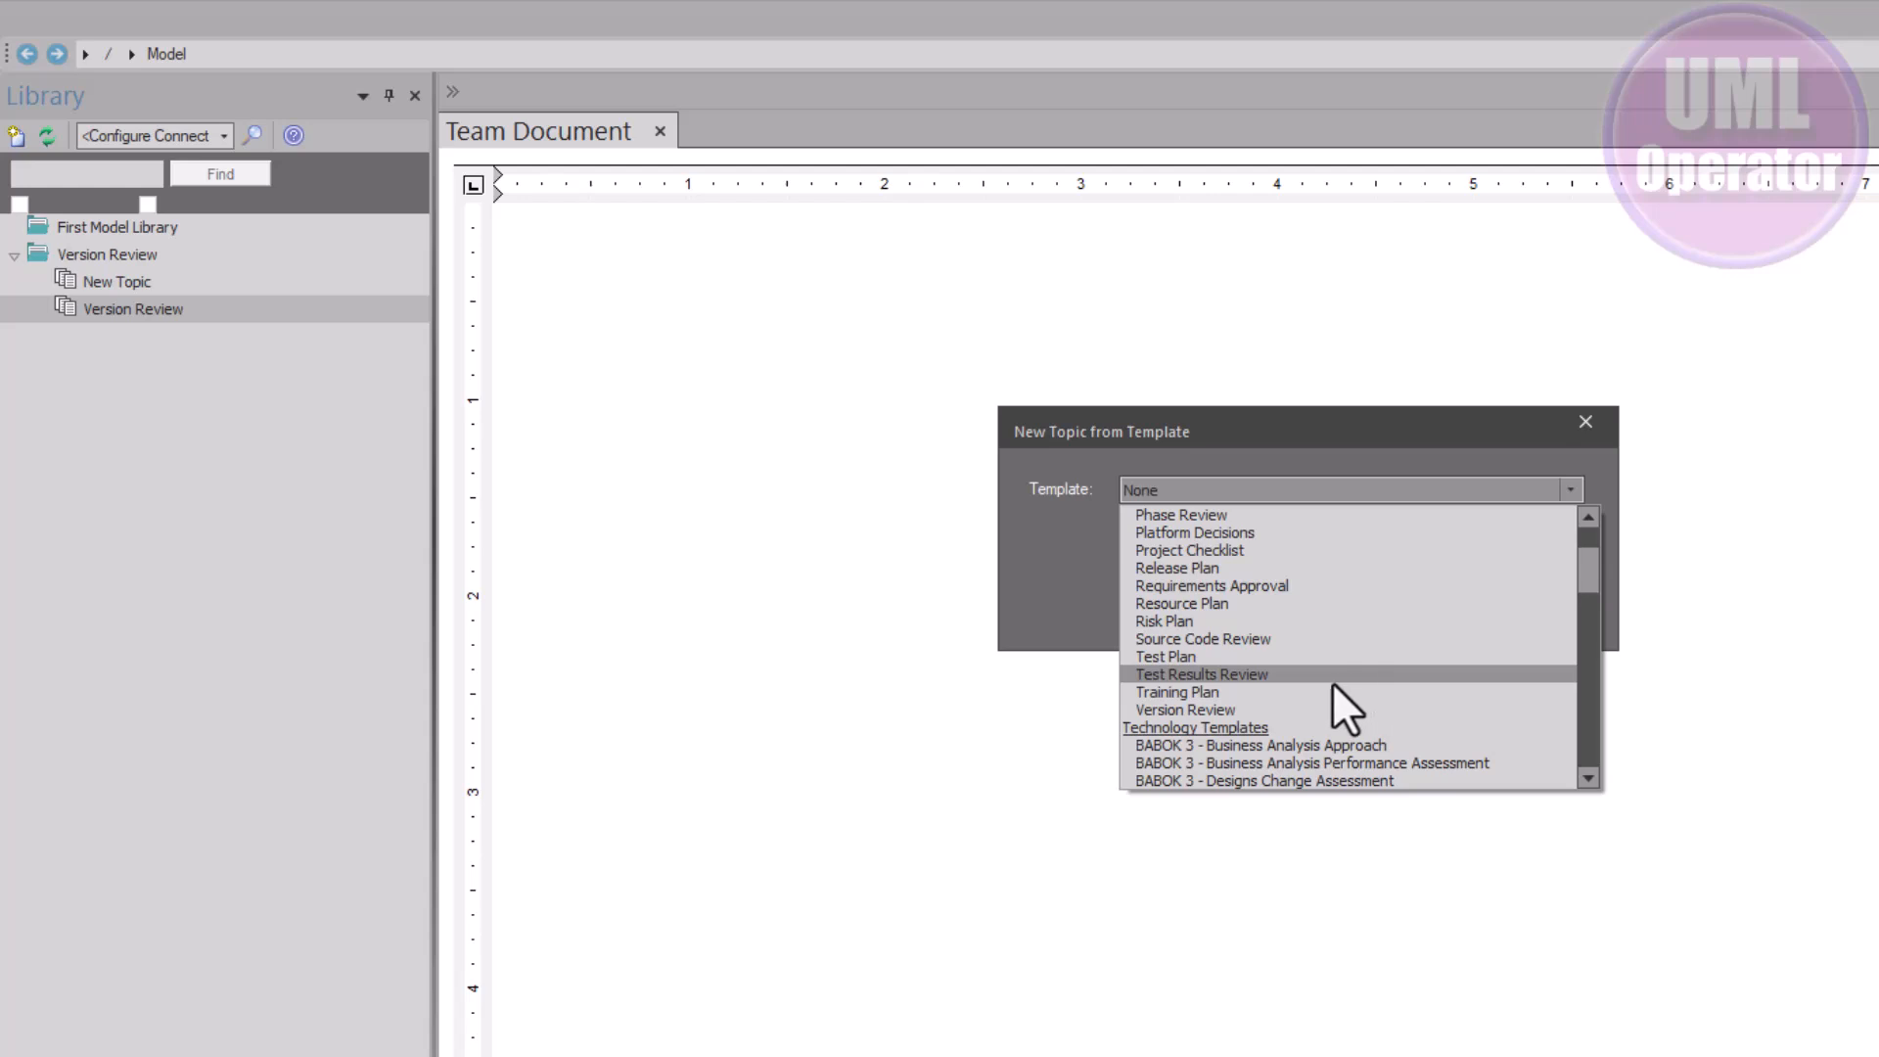
click(1259, 707)
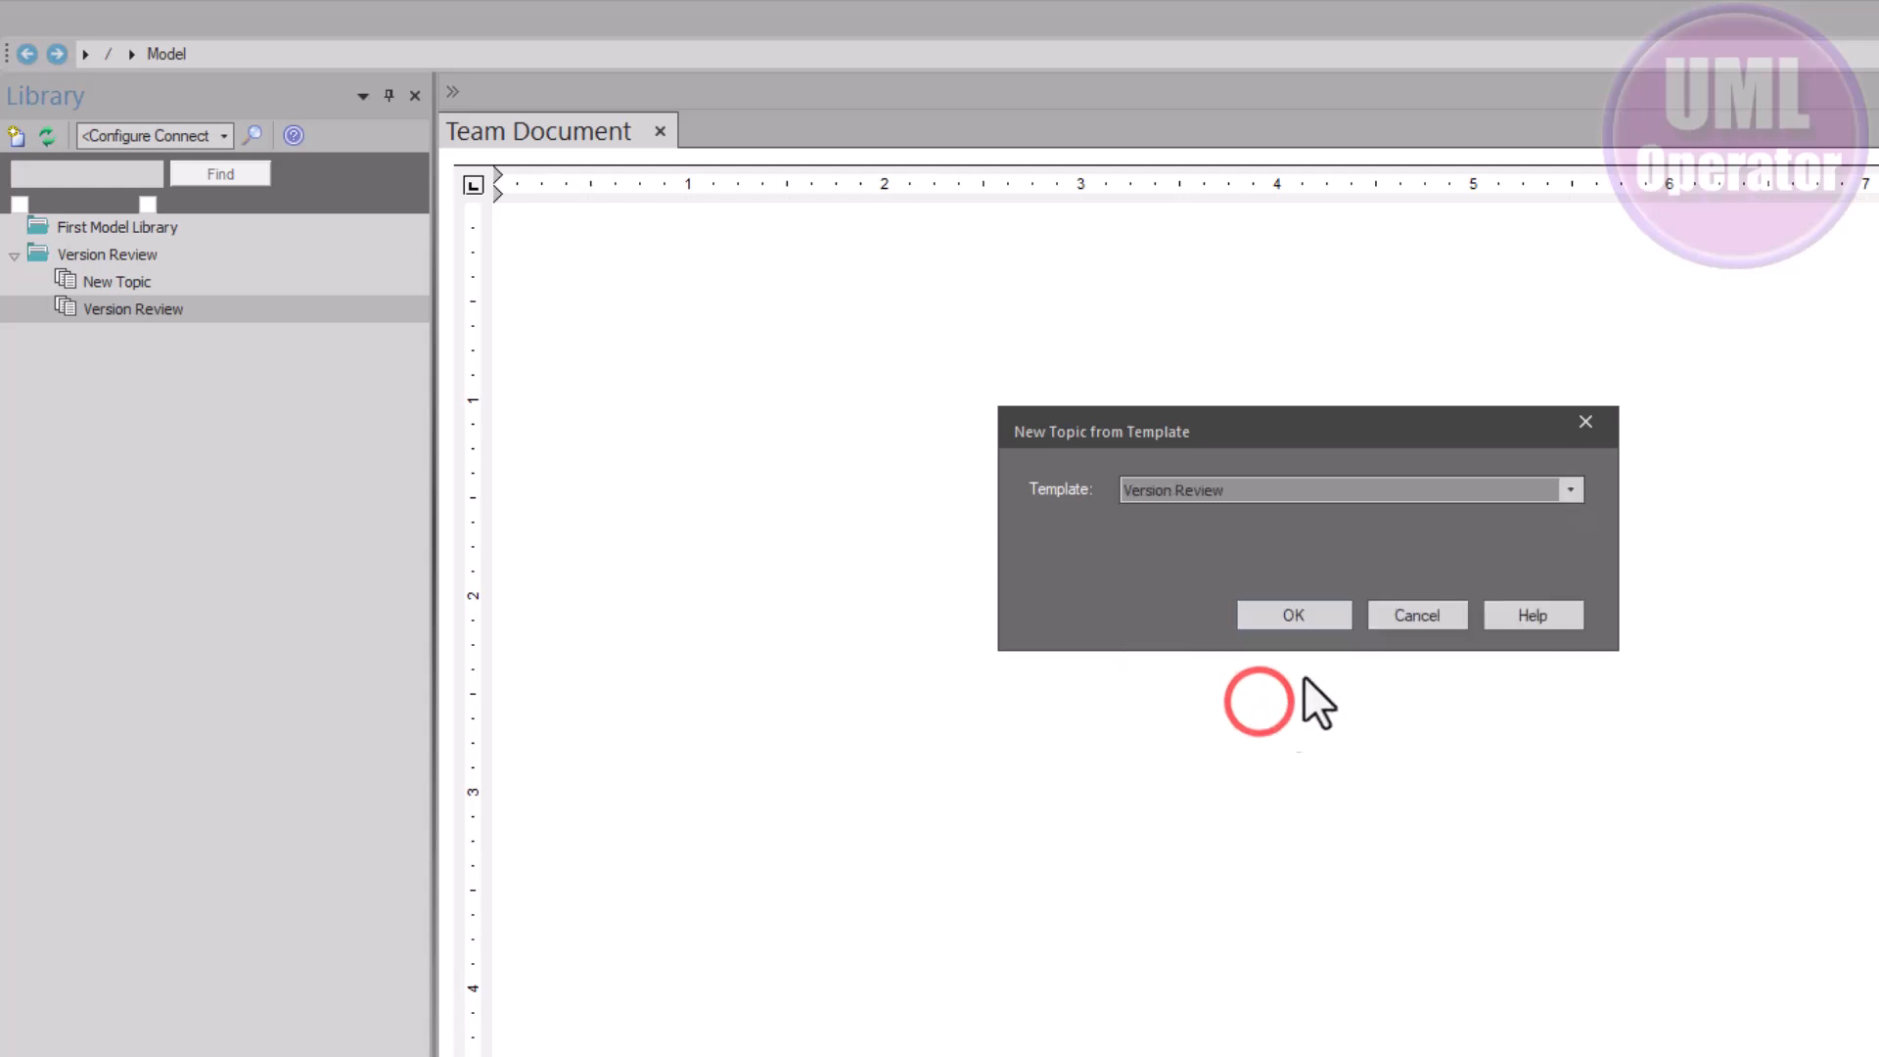
click(1270, 612)
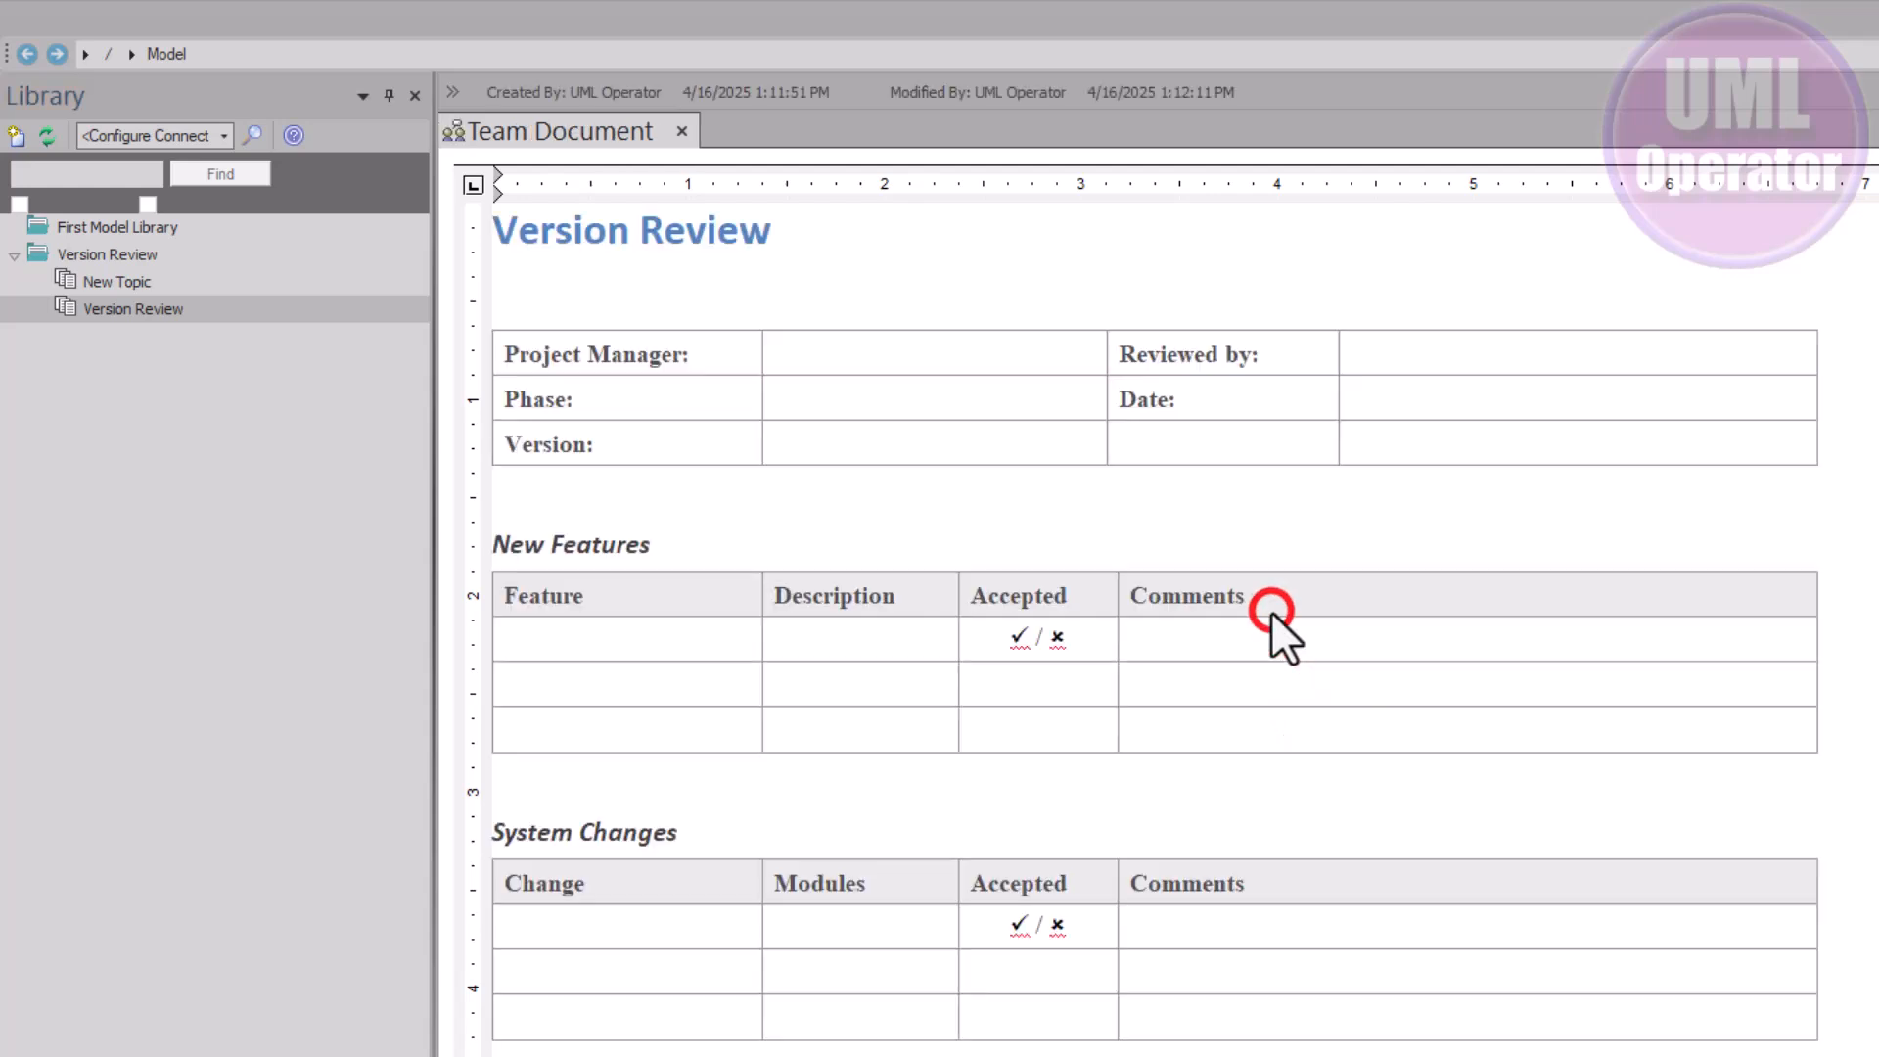
click(107, 313)
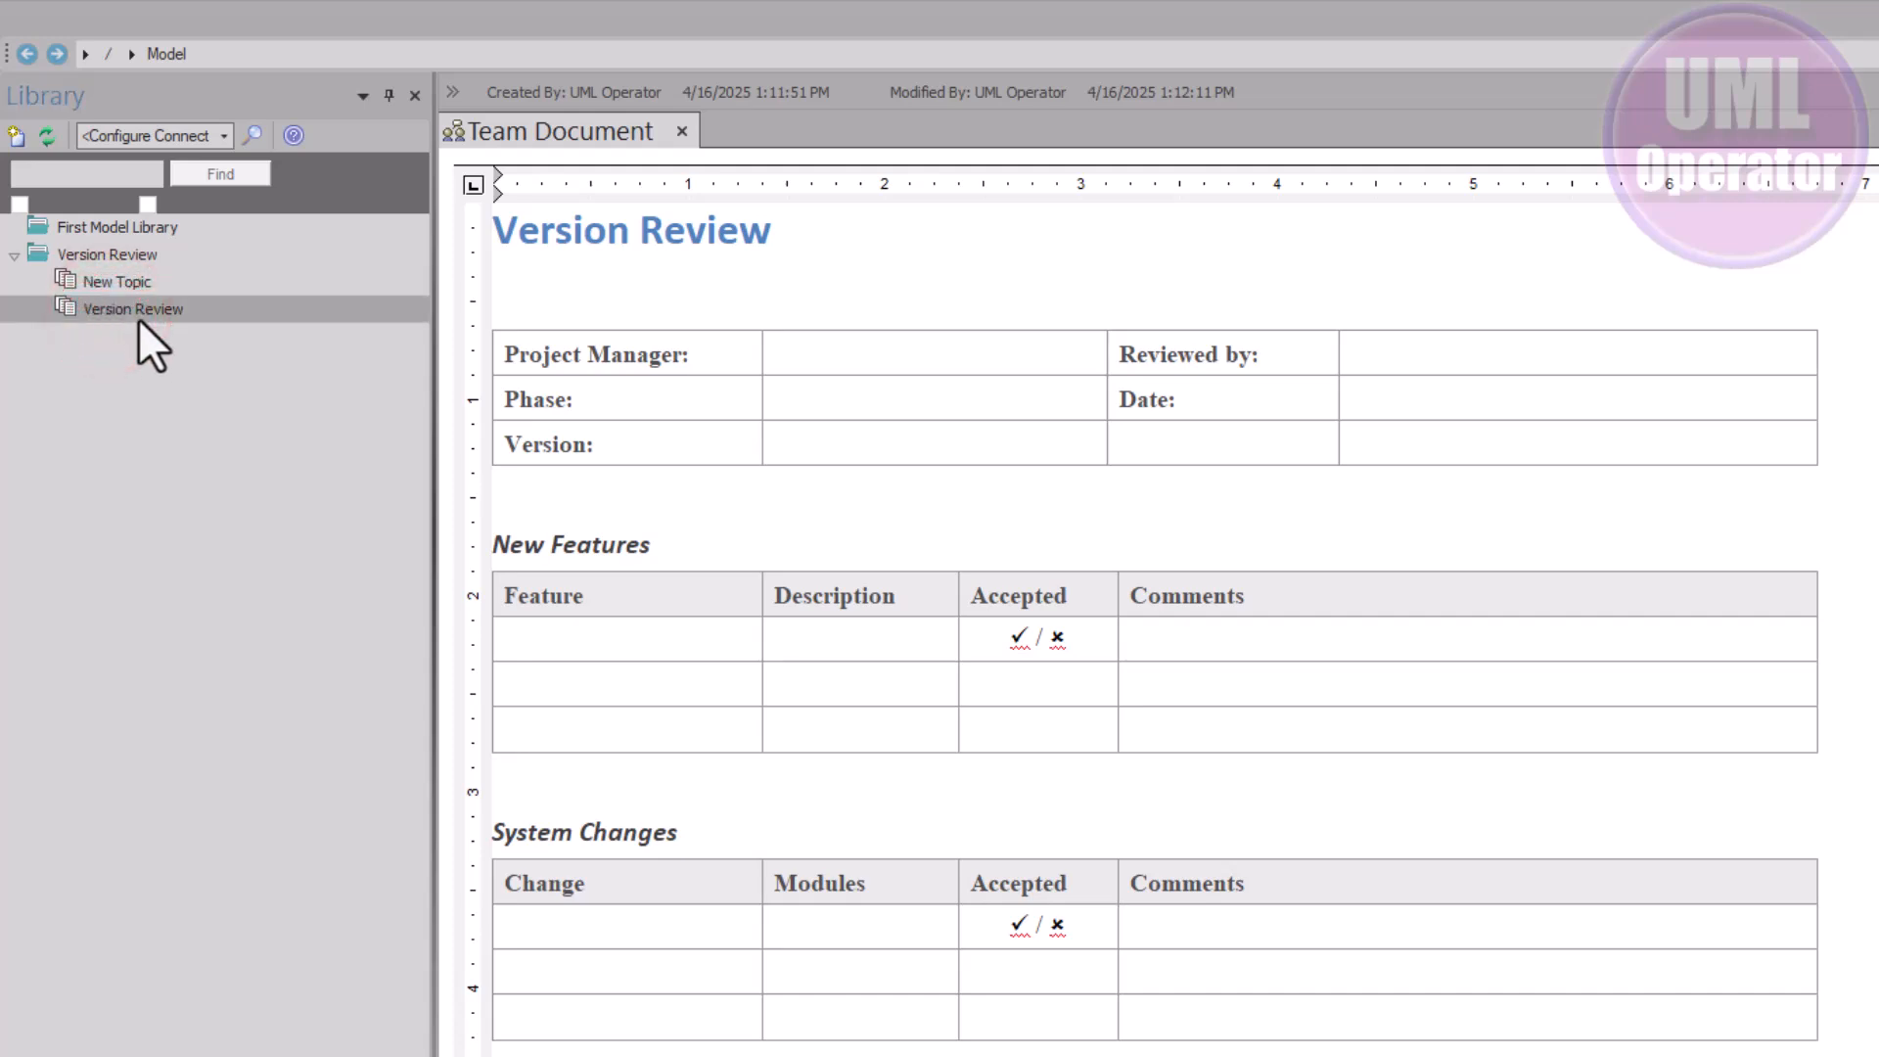
click(126, 256)
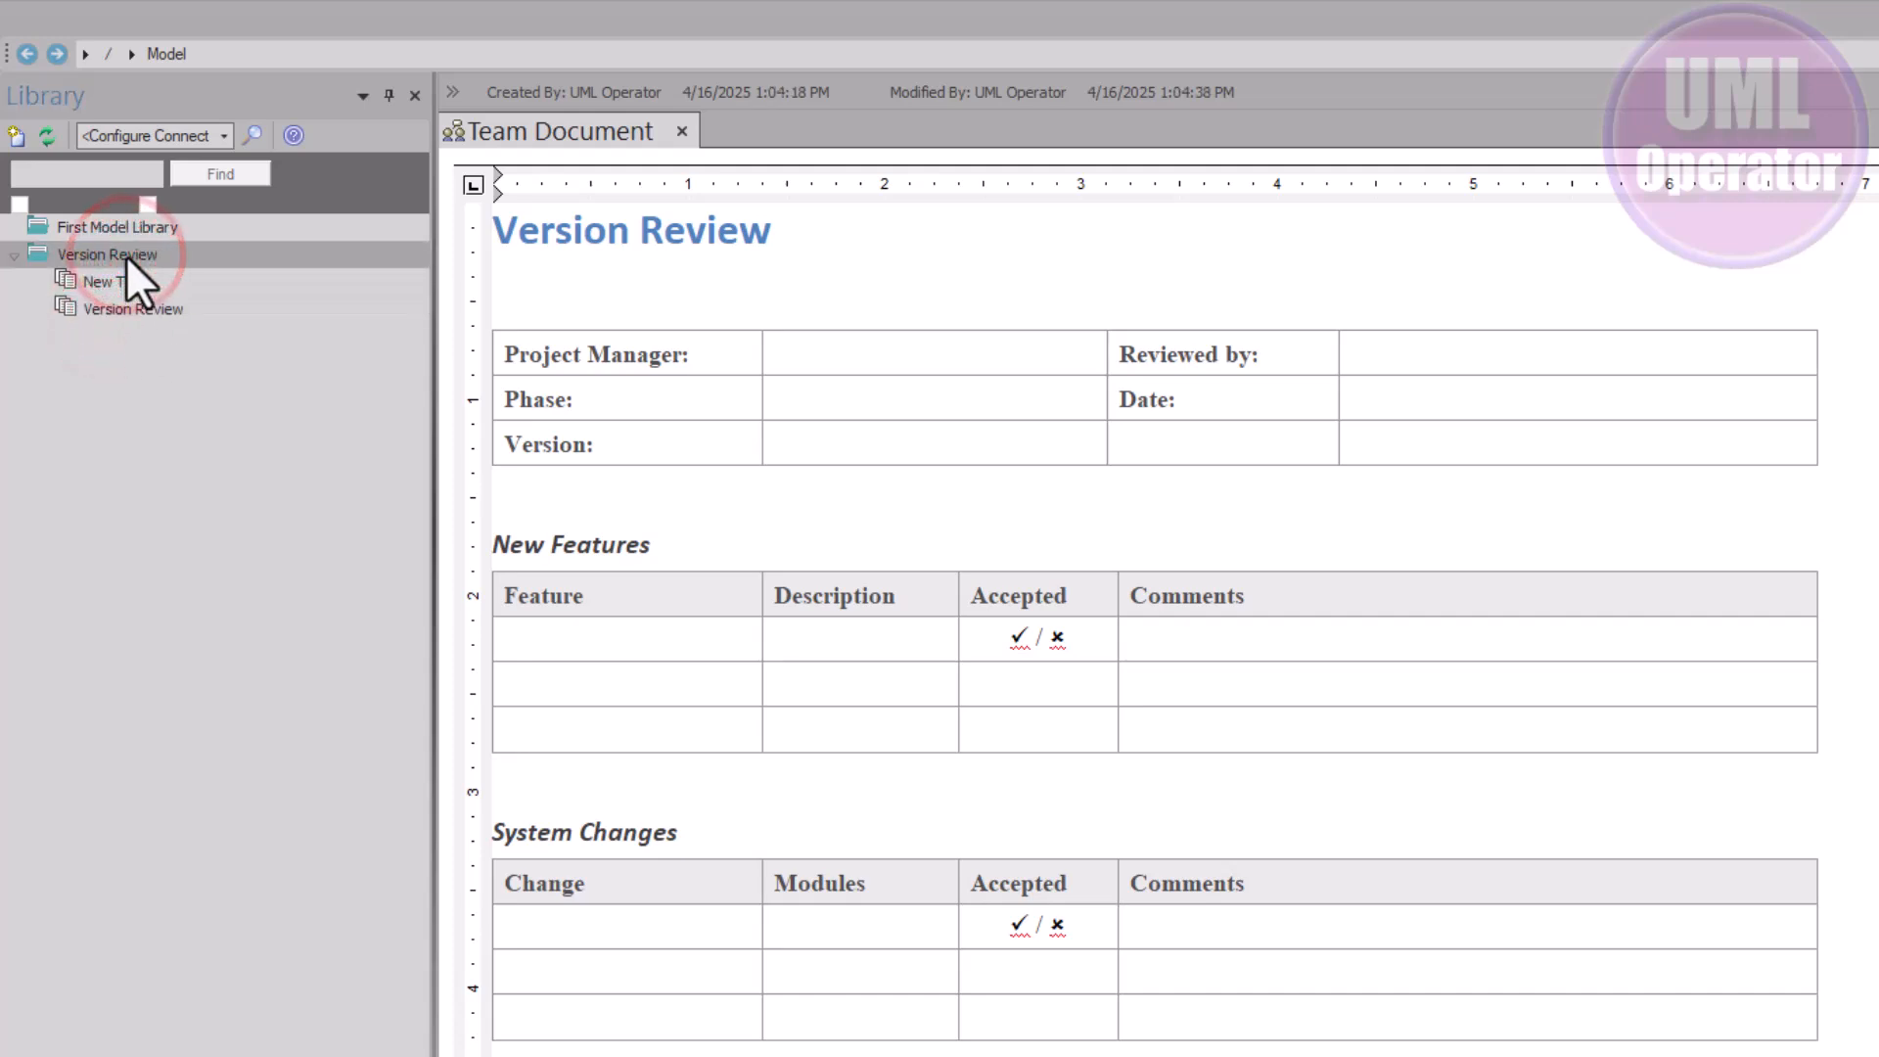
click(138, 311)
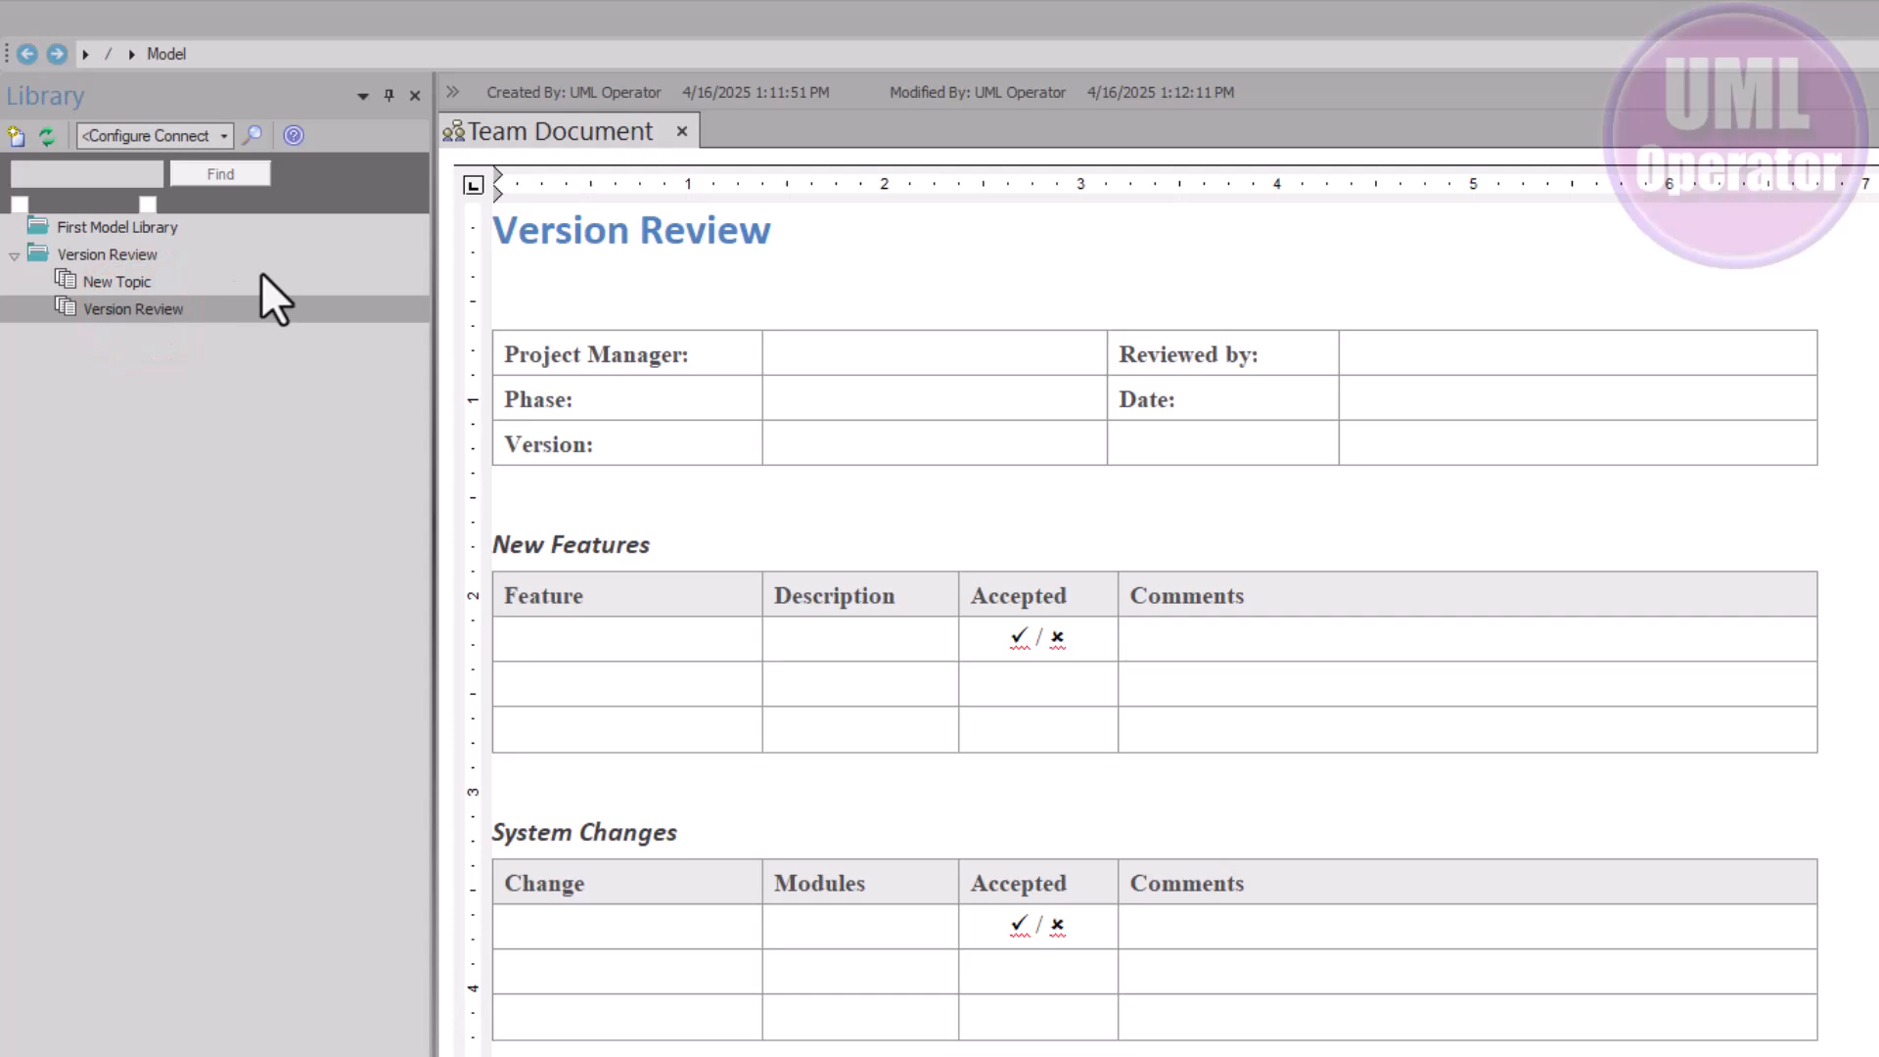
Delete the empty New Topic from the Version Review category and refresh the library
click(131, 284)
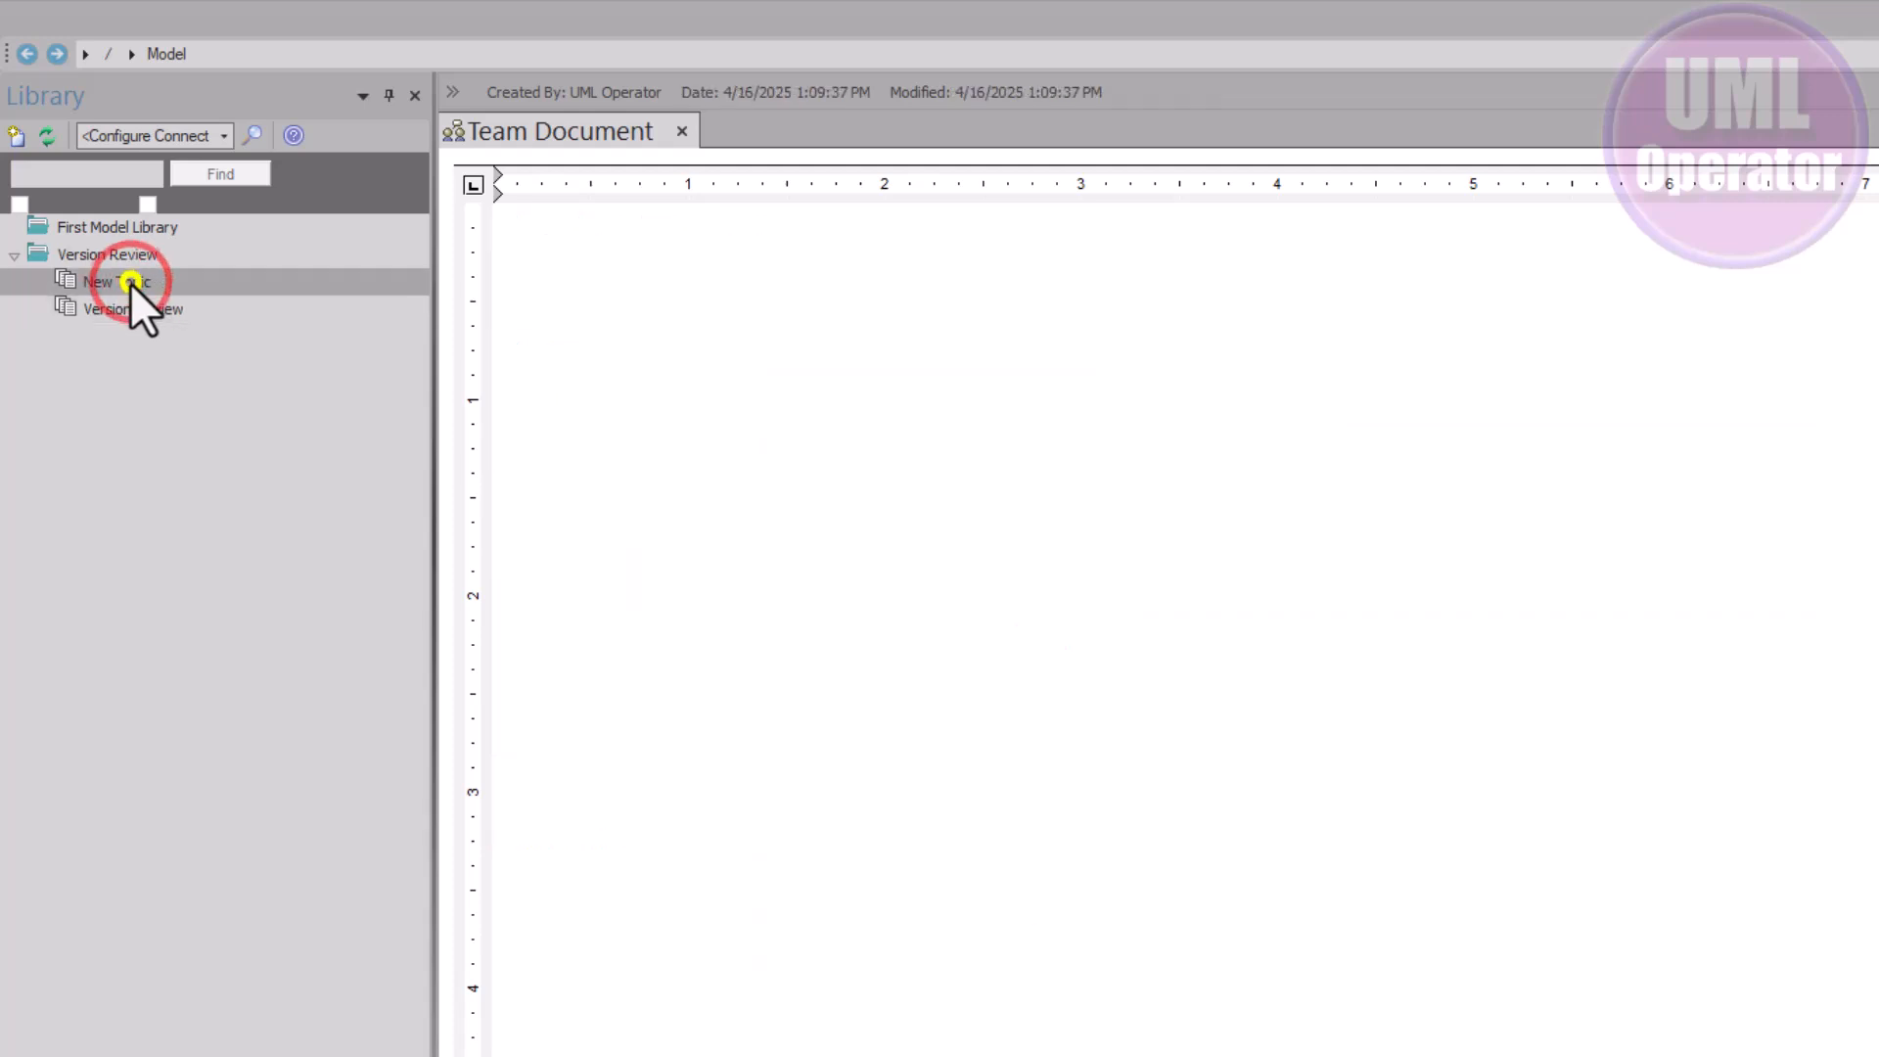
right_click(131, 284)
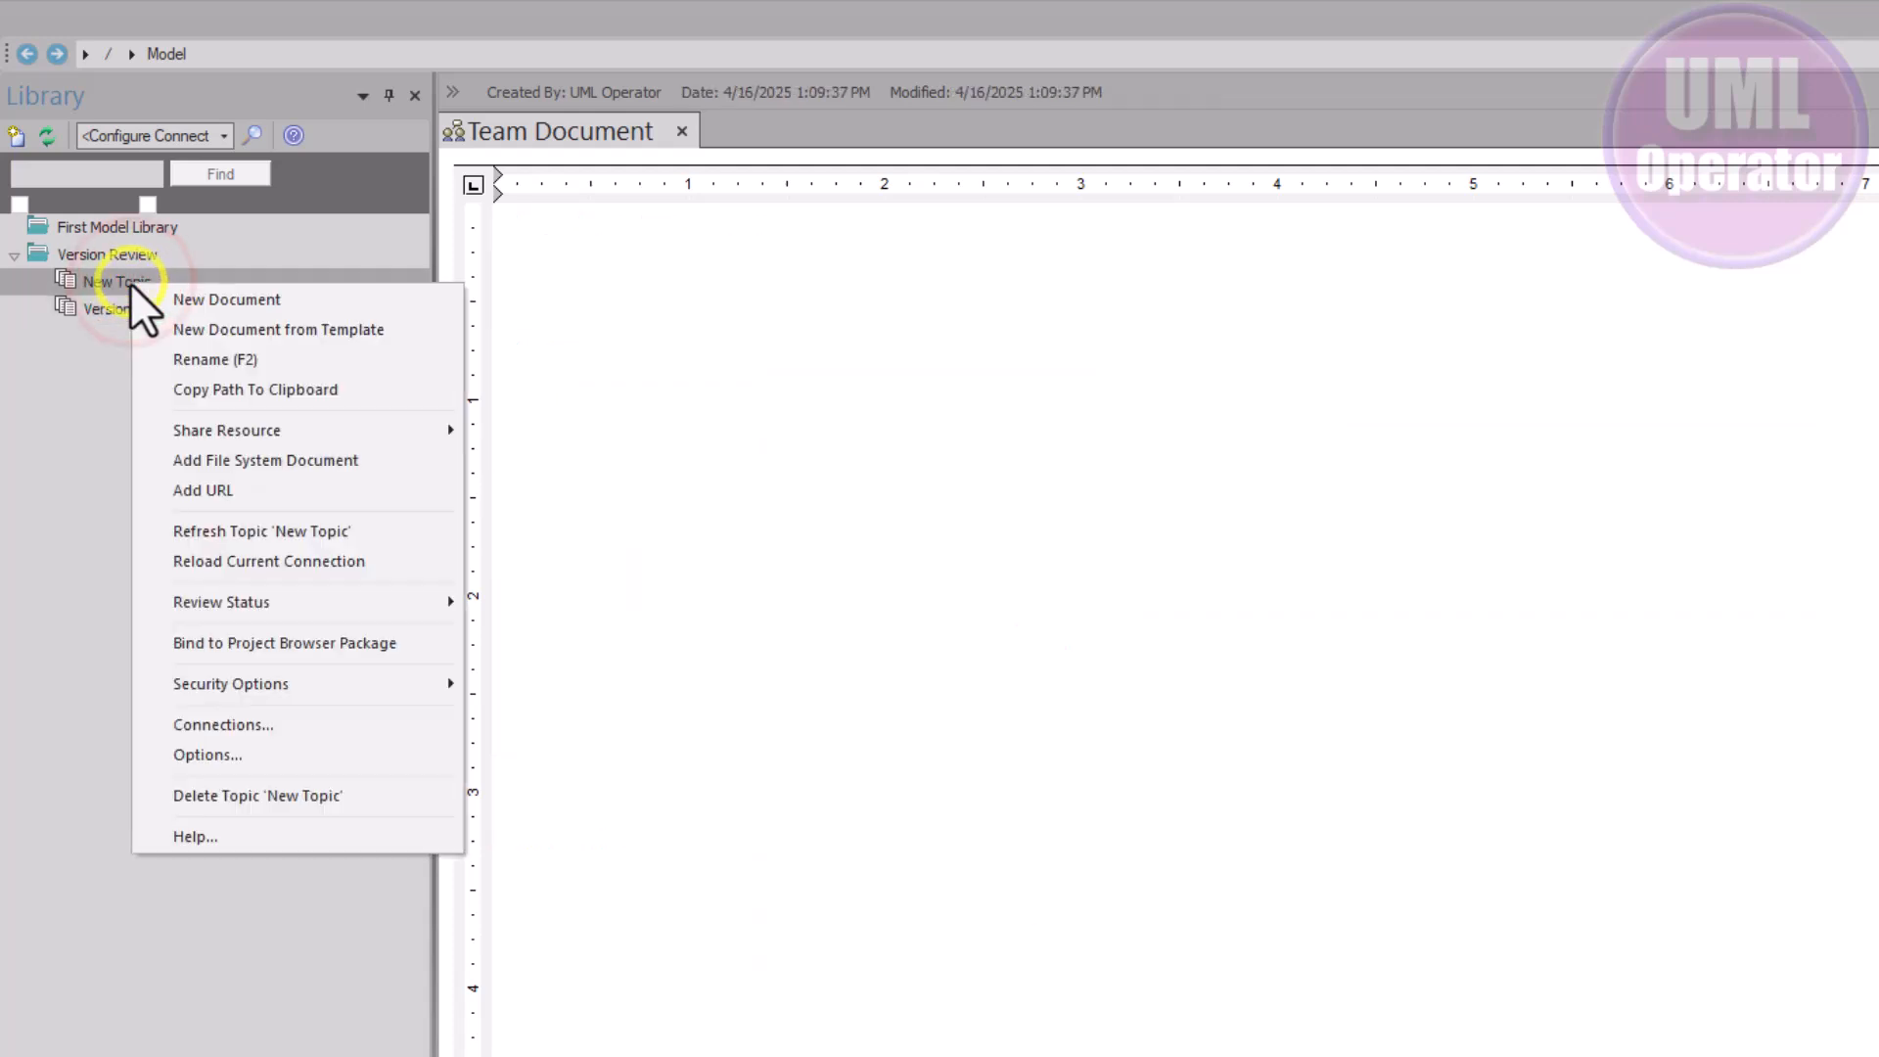
click(276, 794)
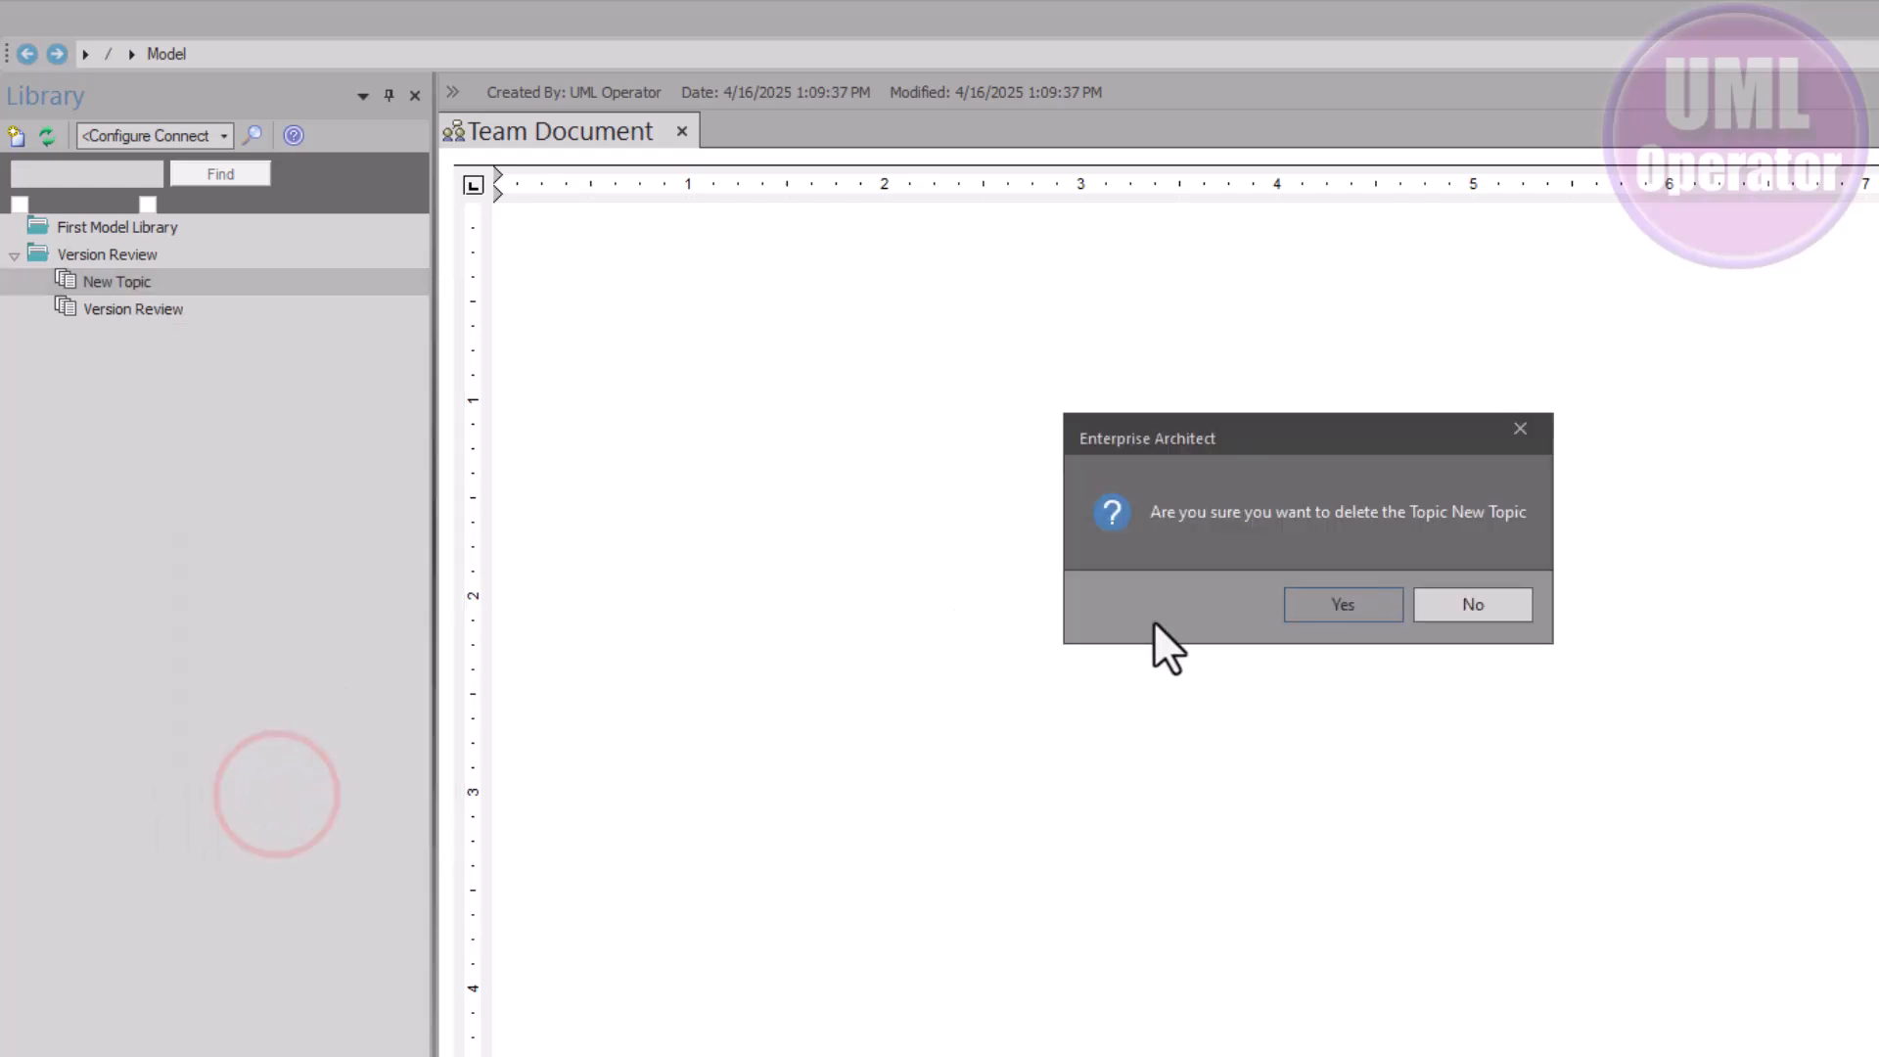
click(1312, 604)
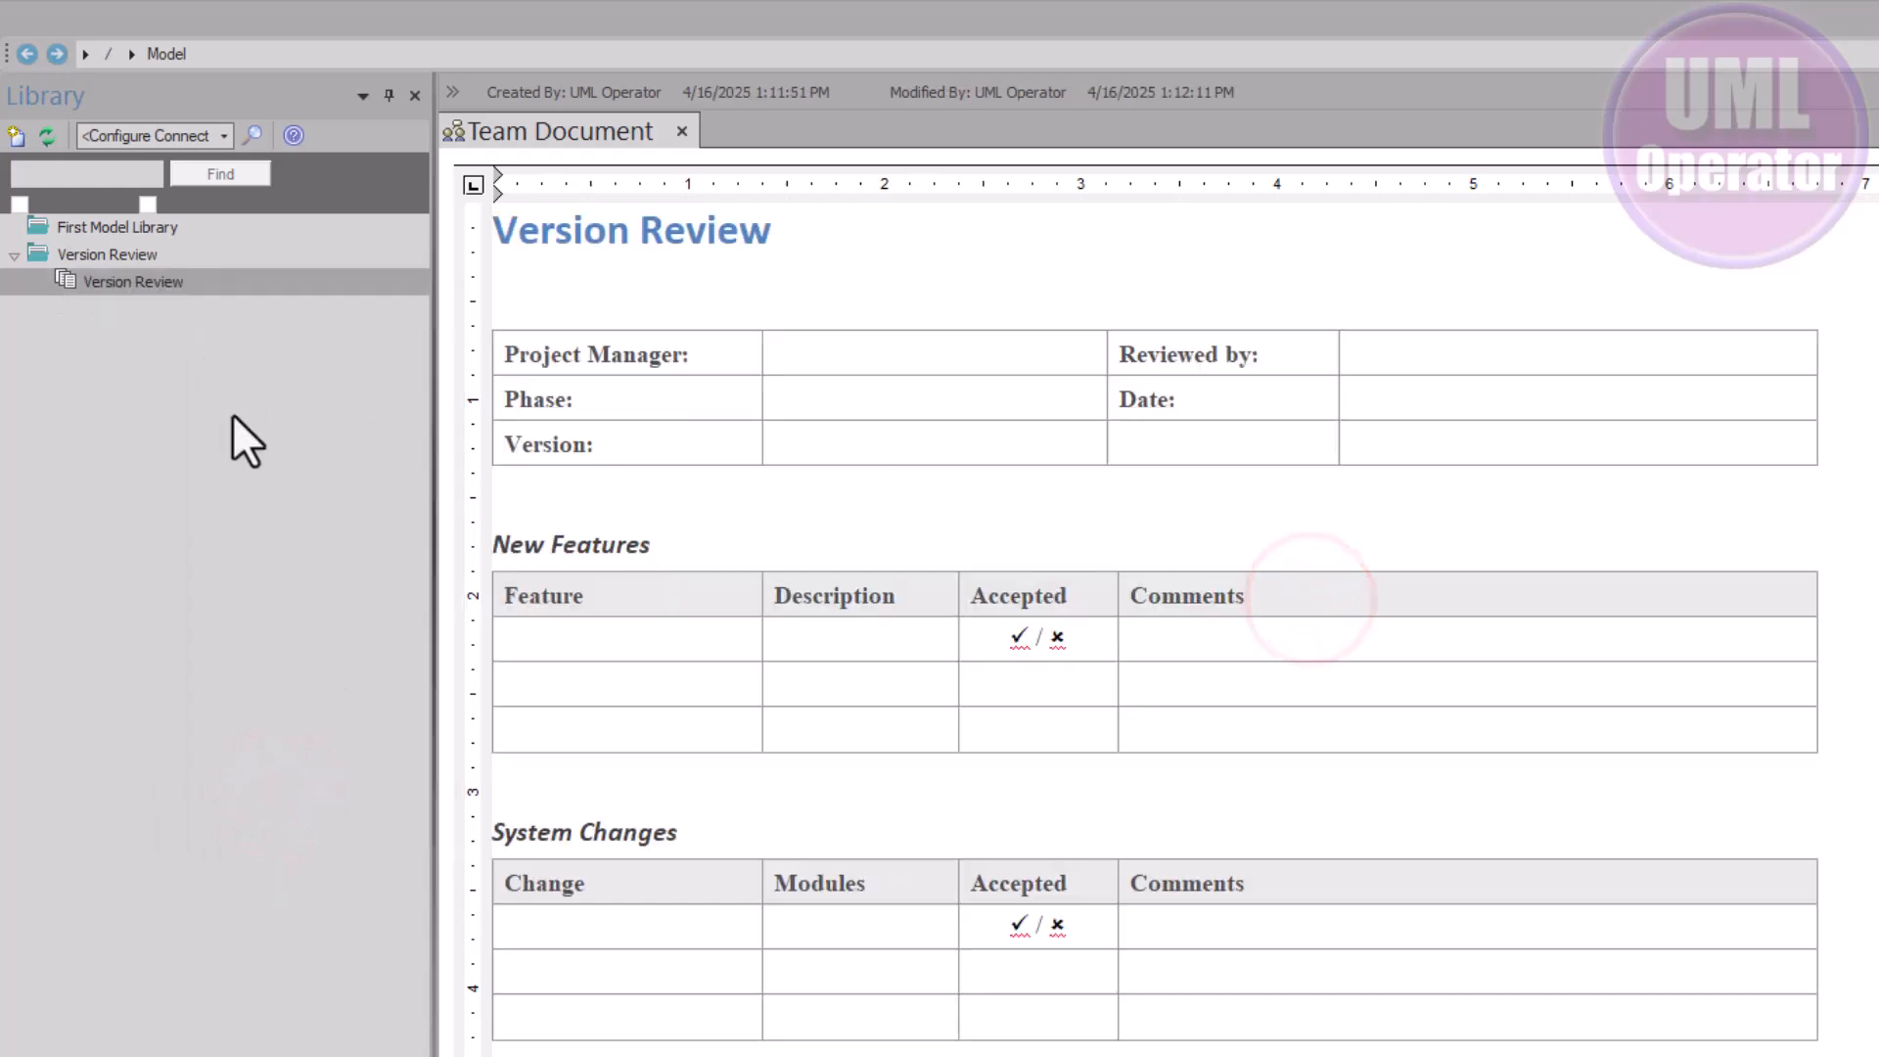
click(49, 131)
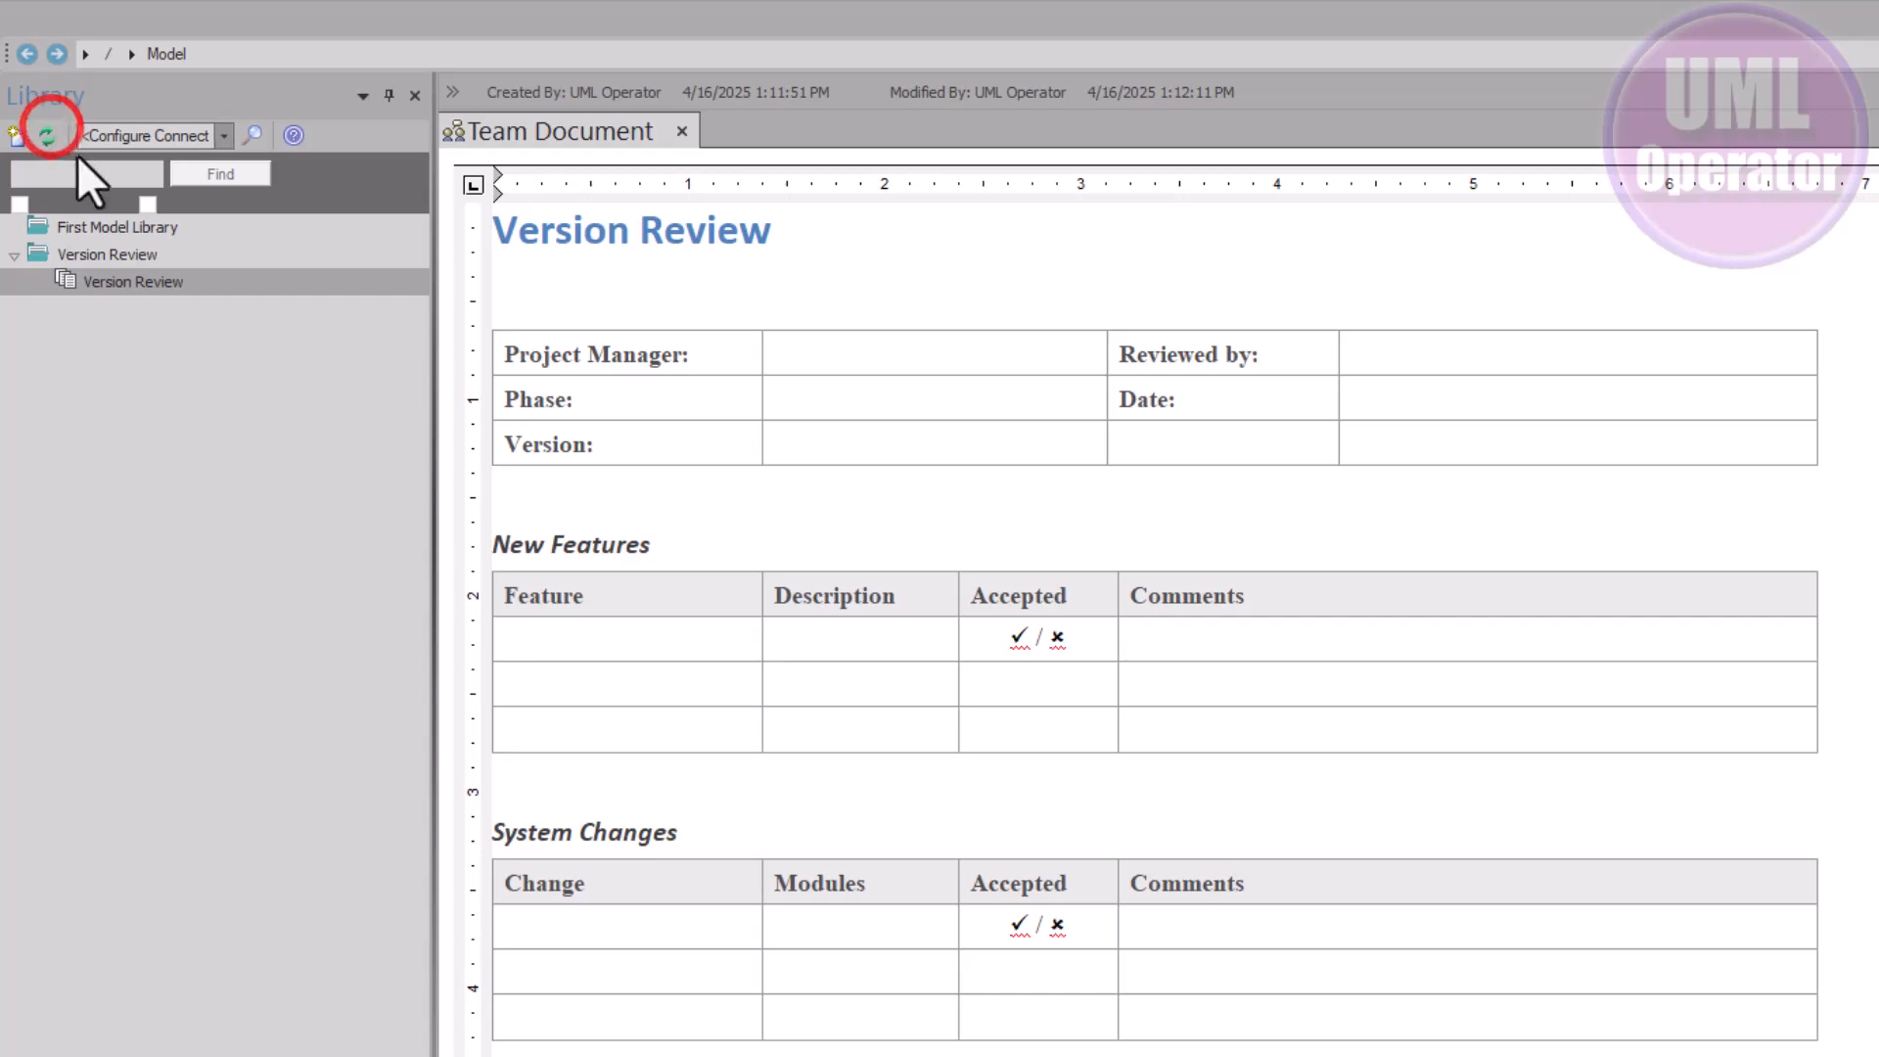
Create a new top-level Library category from the Hardware Decisions template
right_click(131, 368)
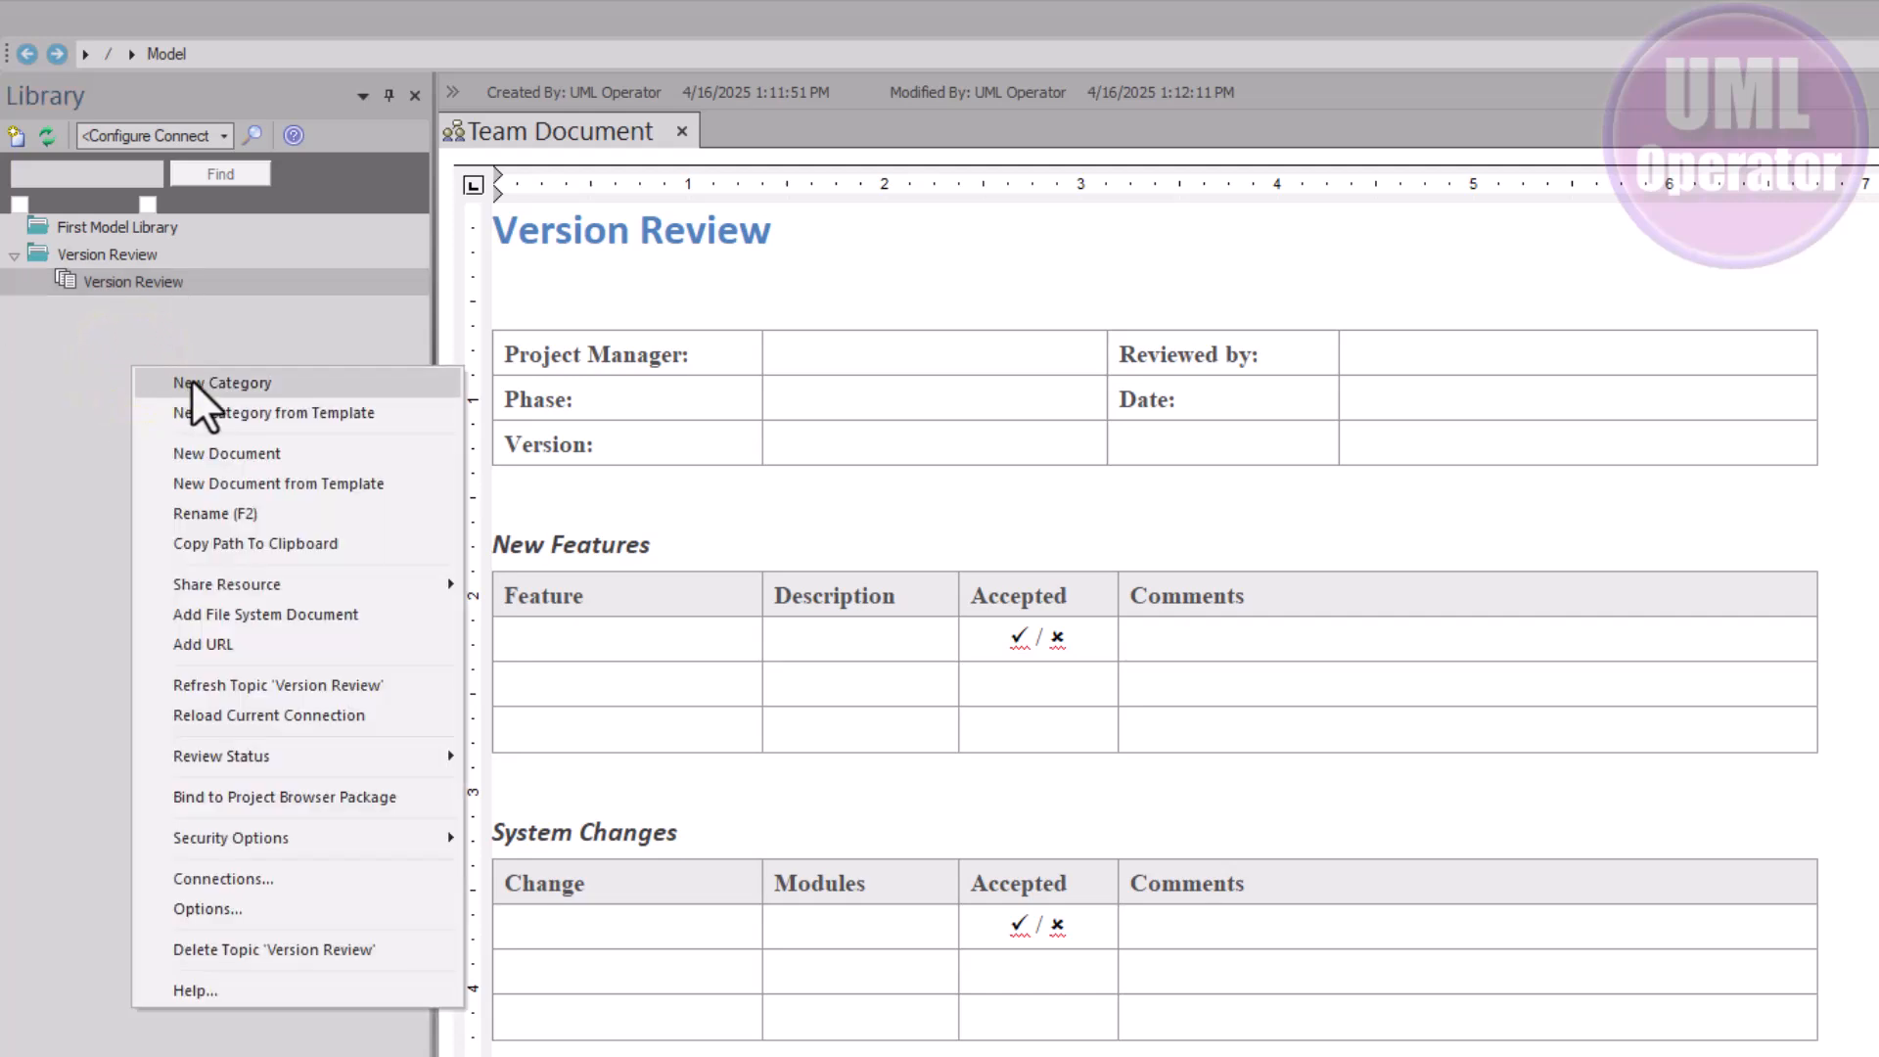
click(231, 419)
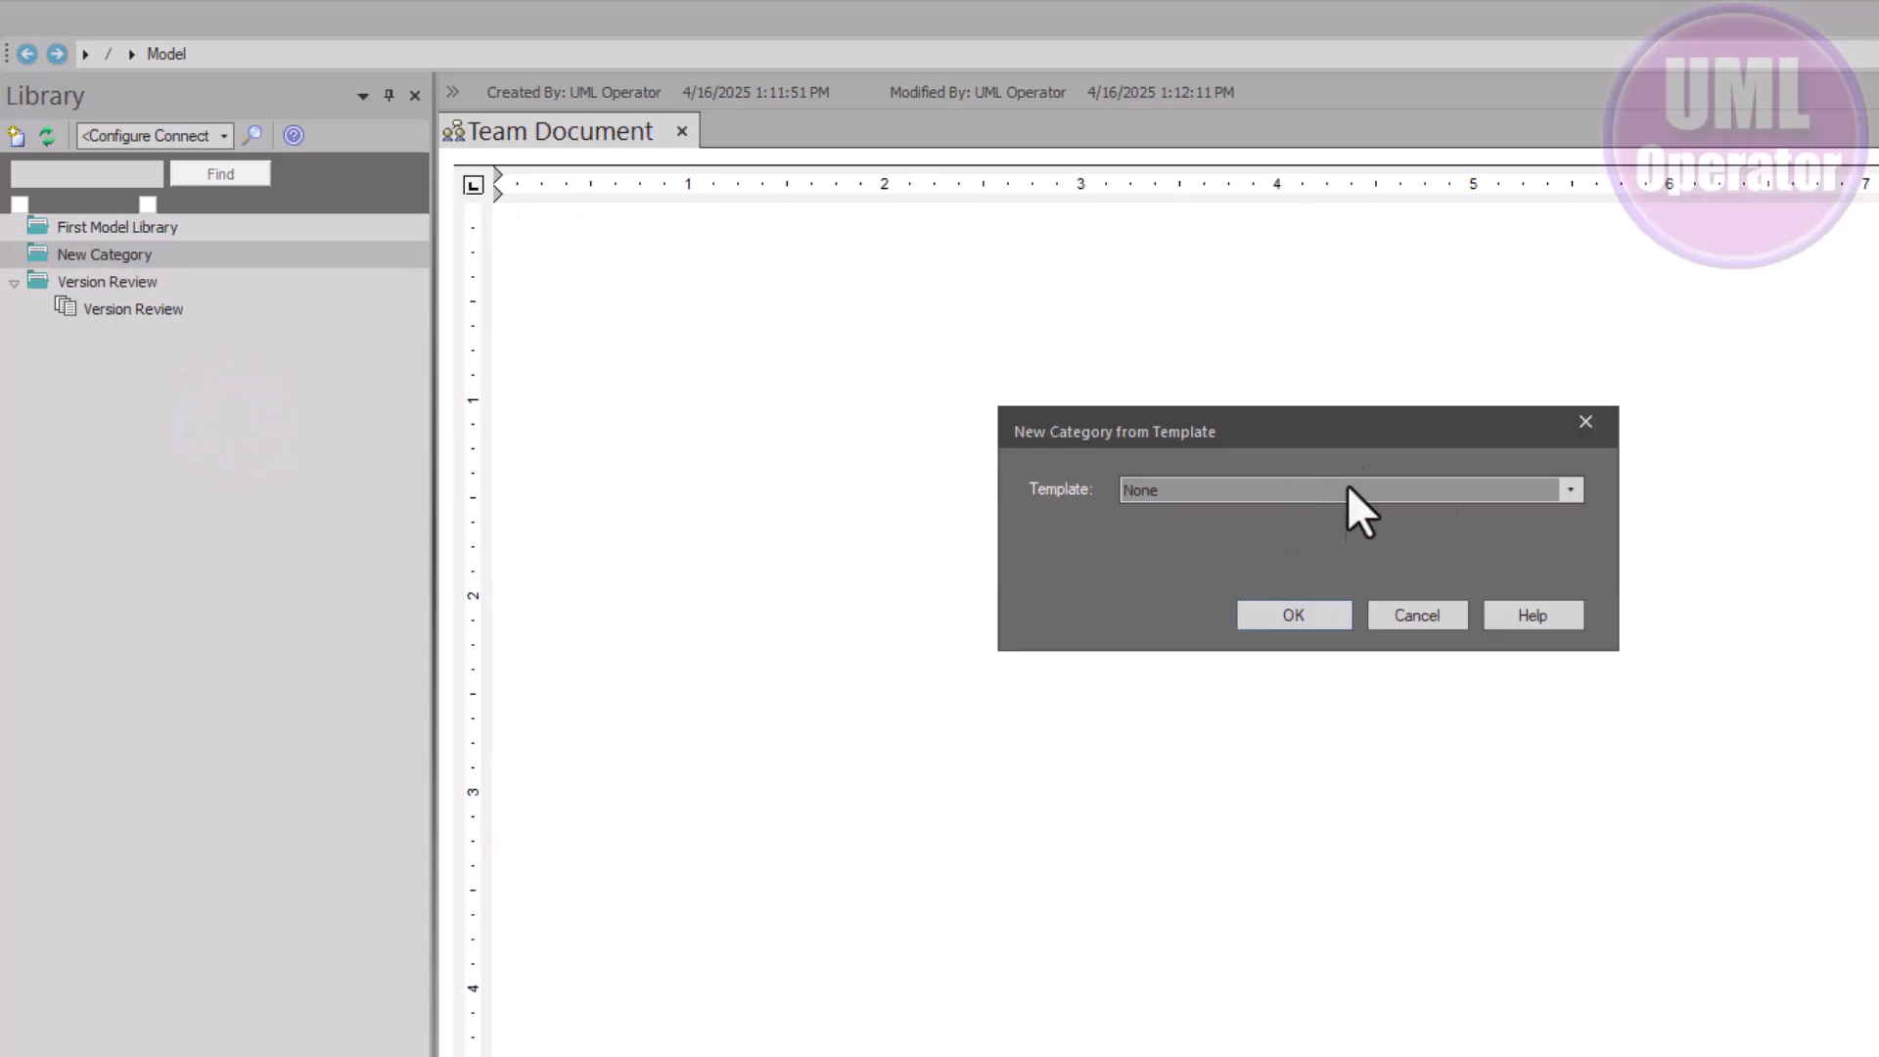
click(1569, 489)
scroll(1348, 626, down, 2)
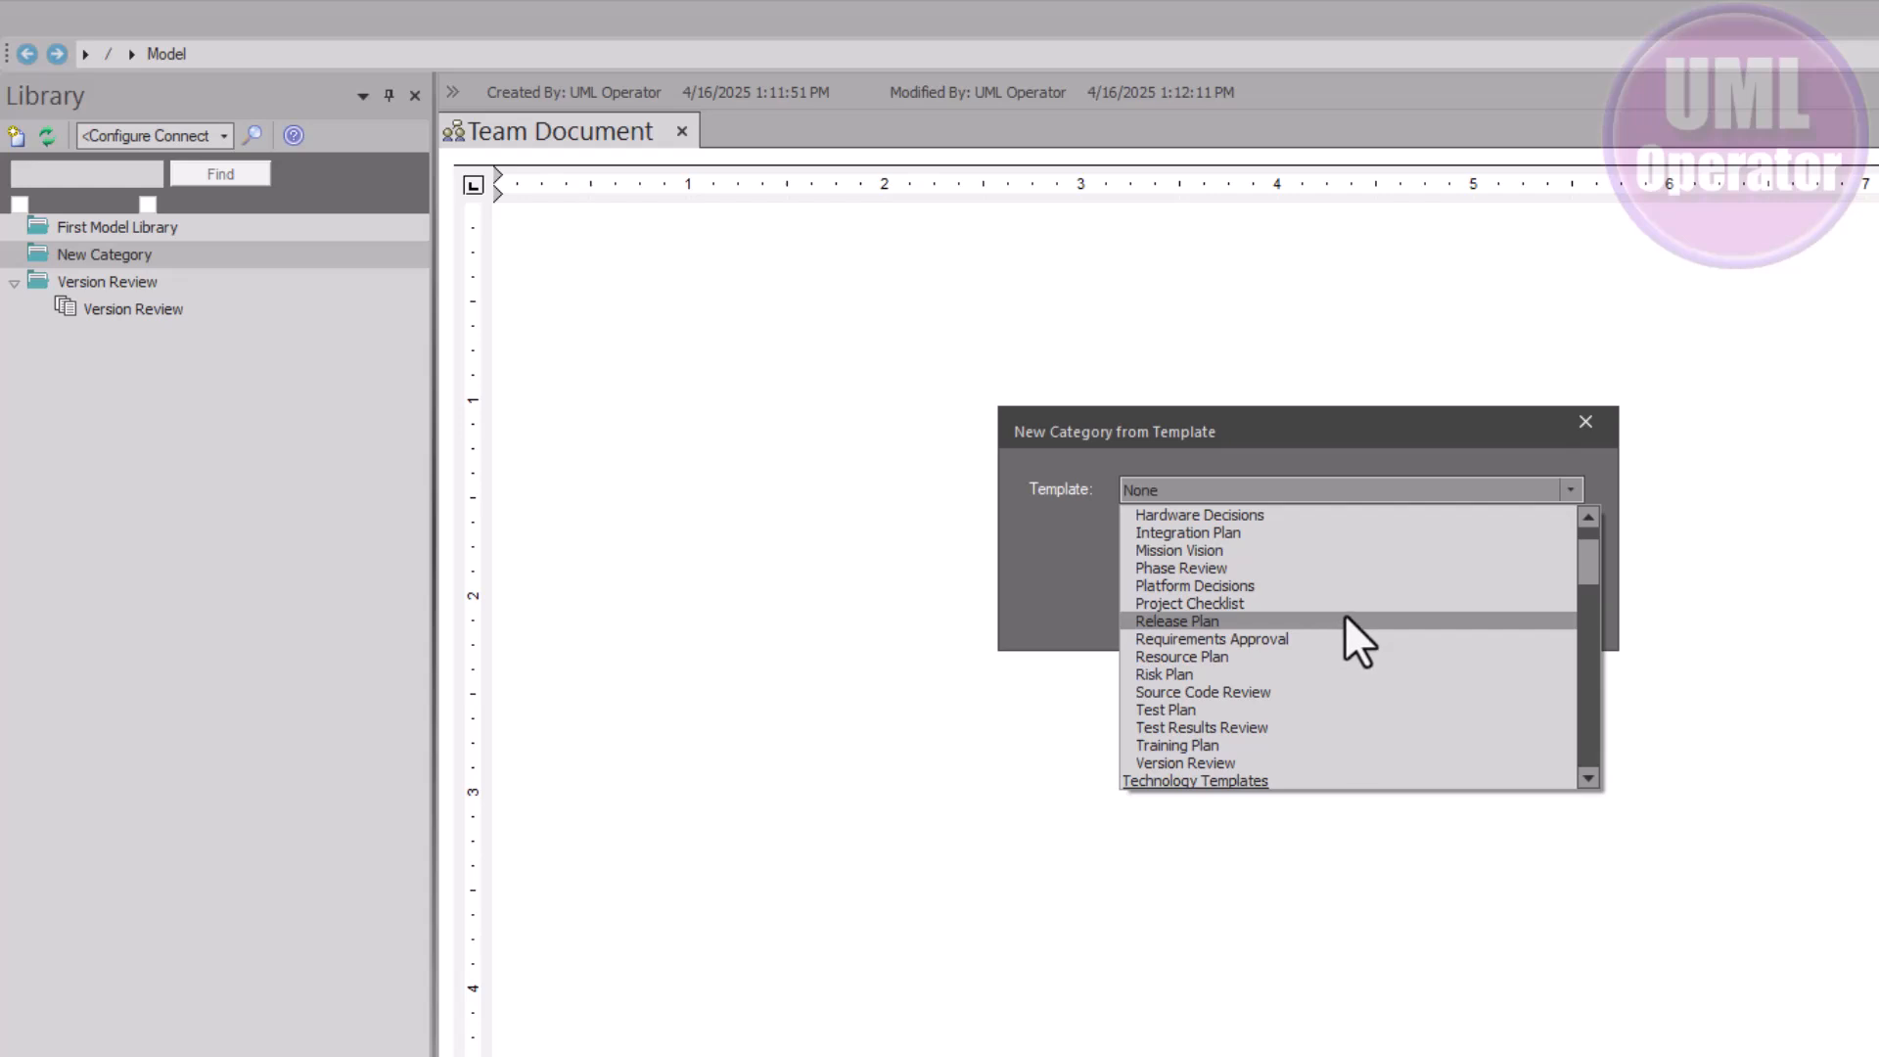
click(1262, 516)
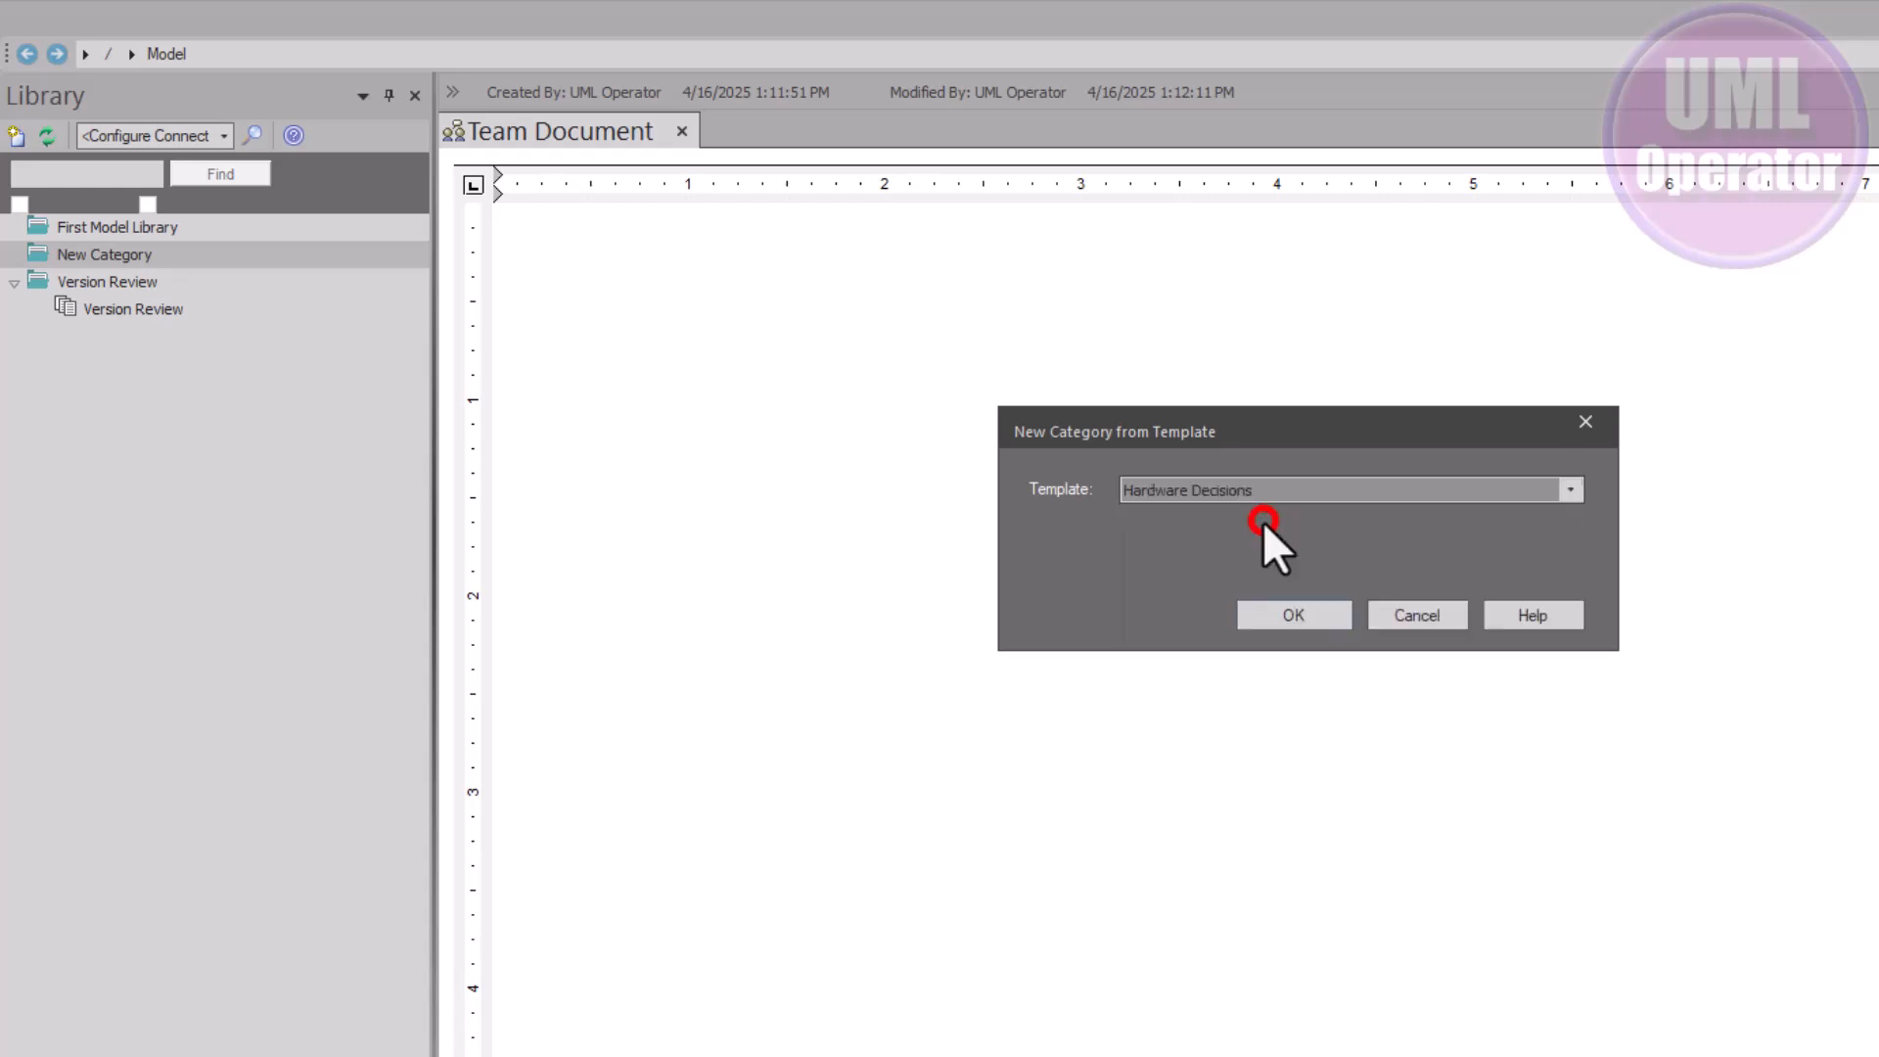
click(1293, 613)
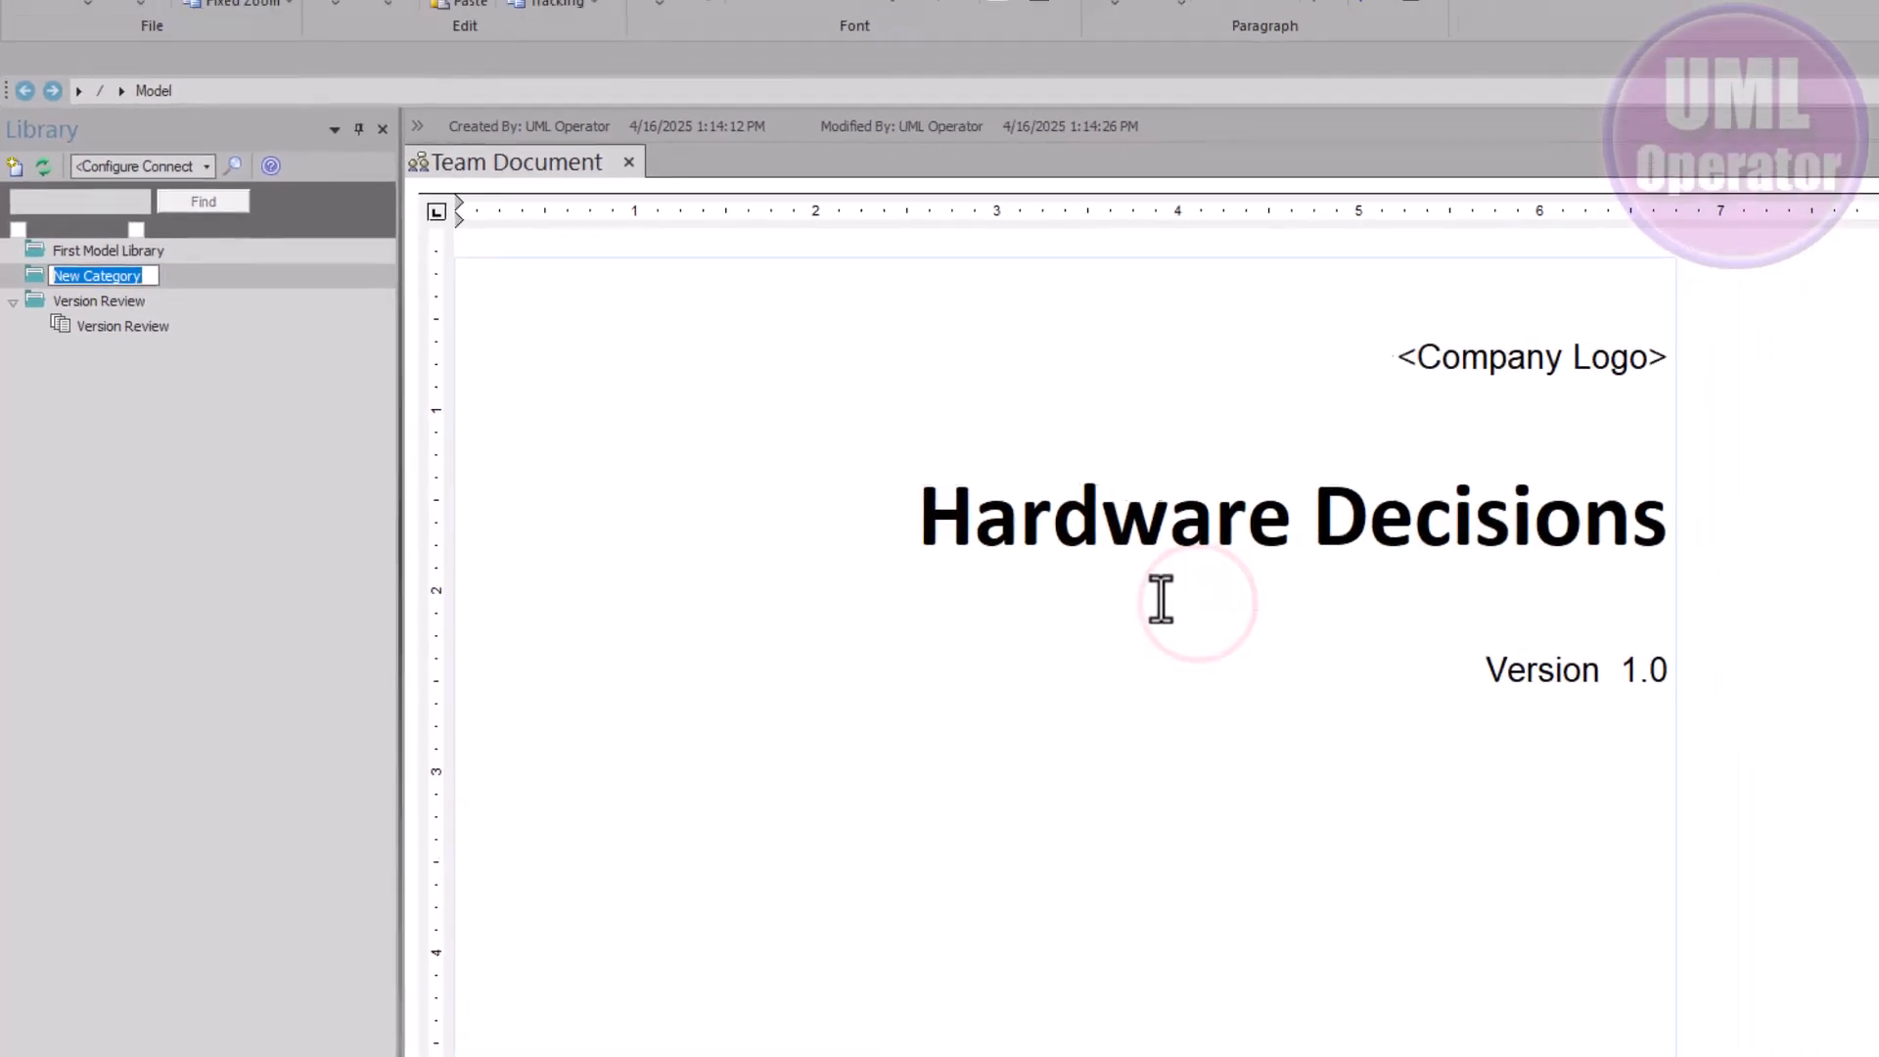
Name the new category Solution Approach
scroll(1438, 535, down, 10)
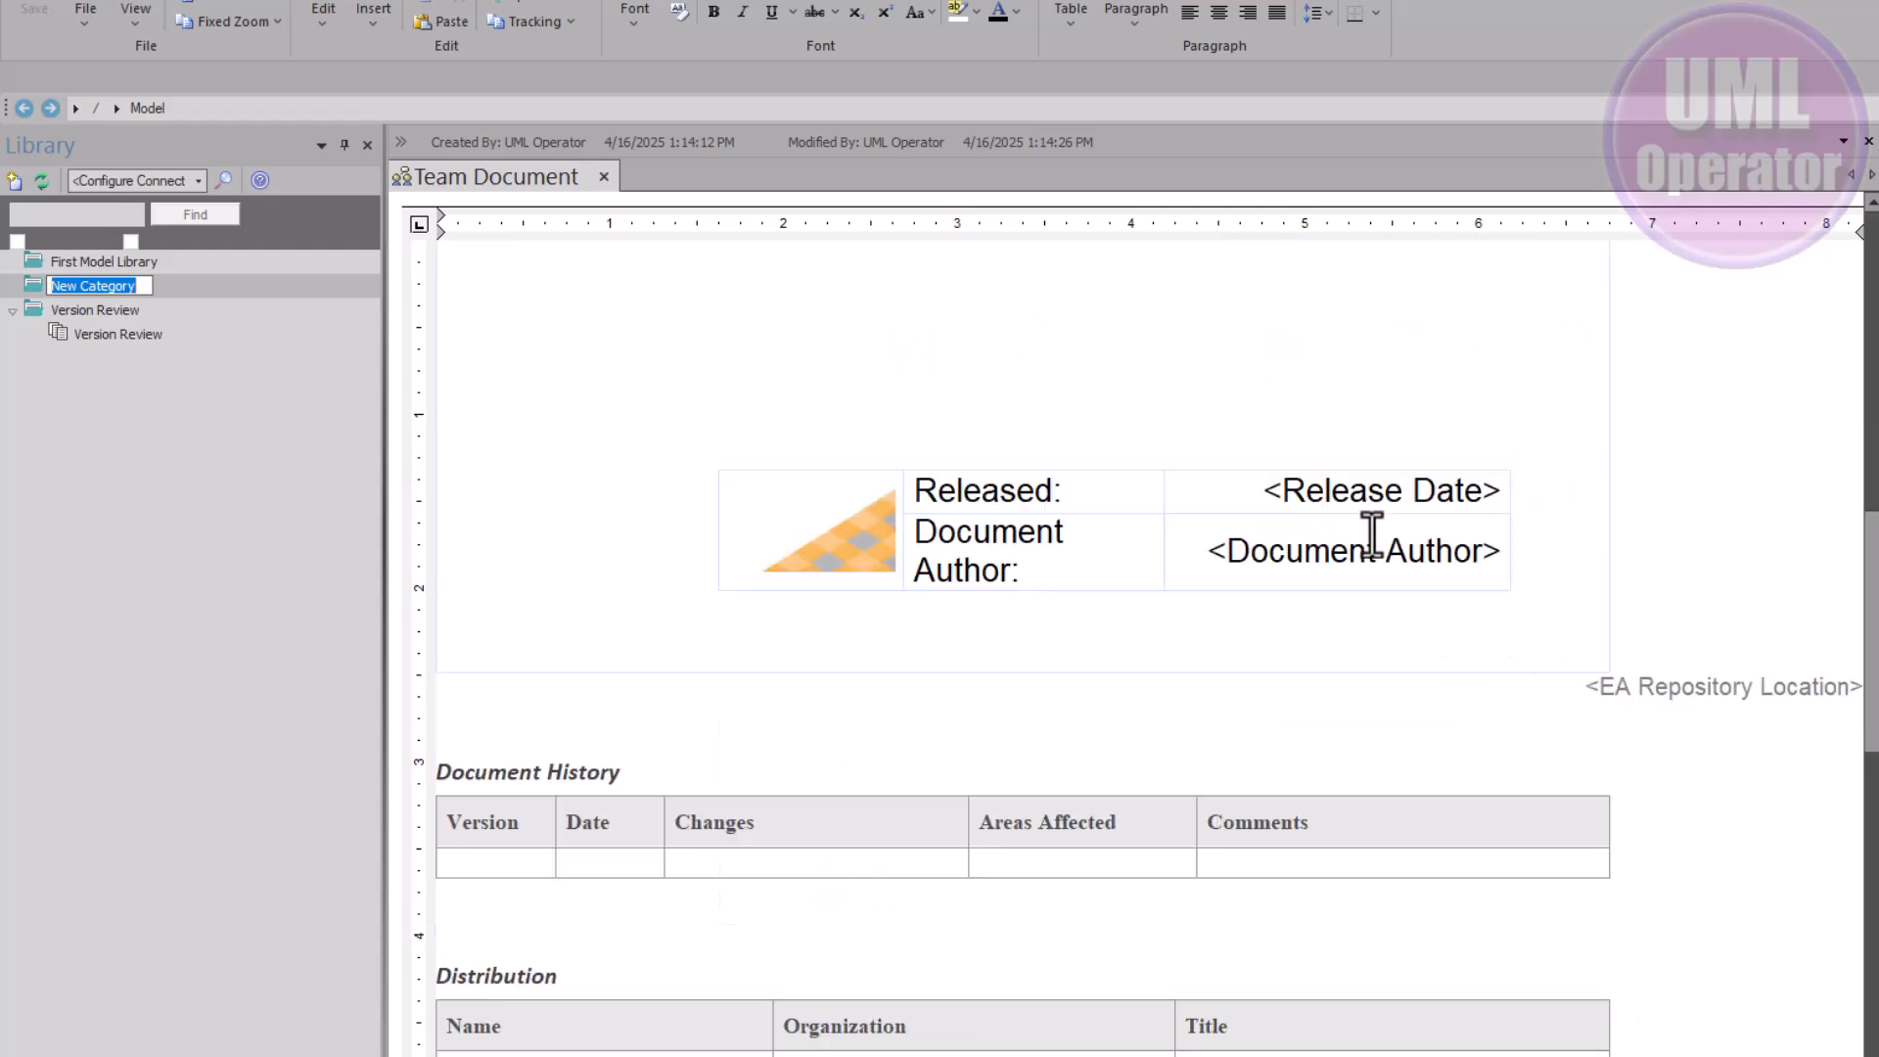
scroll(1371, 534, down, 6)
scroll(1371, 533, up, 8)
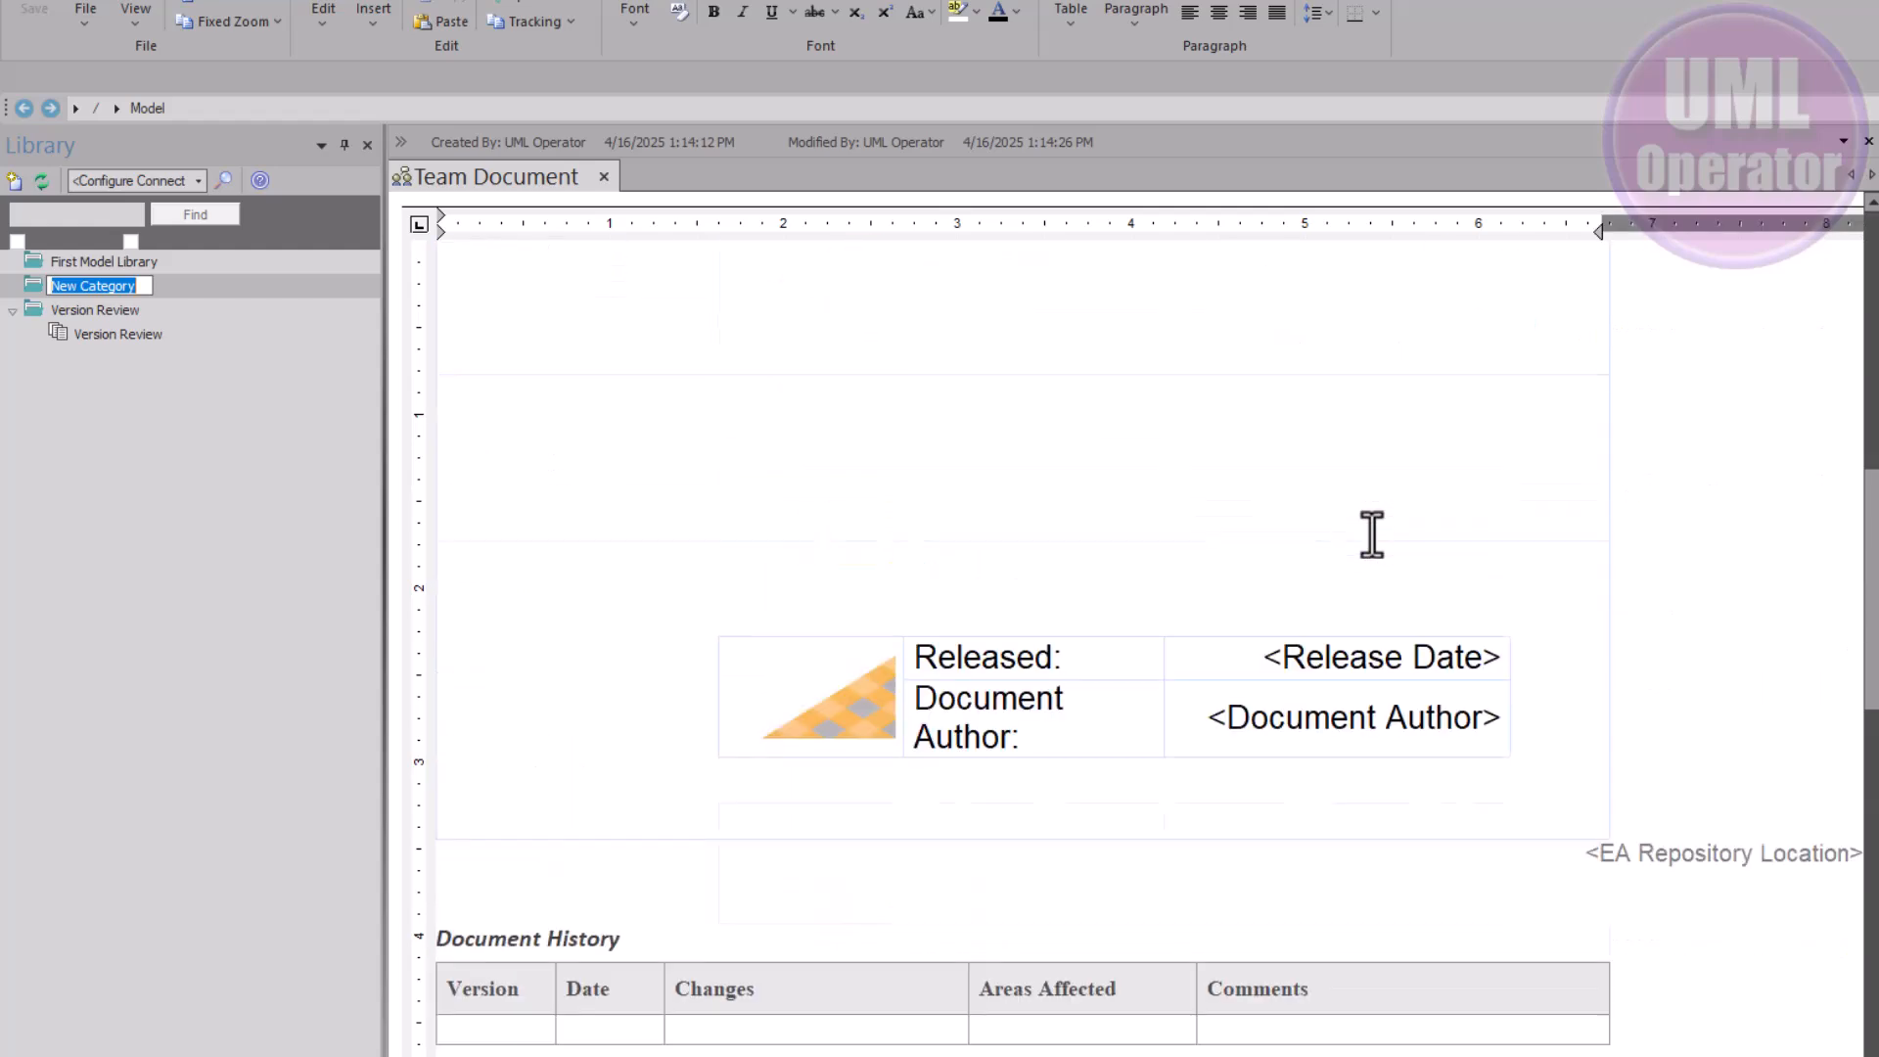
scroll(1371, 533, up, 4)
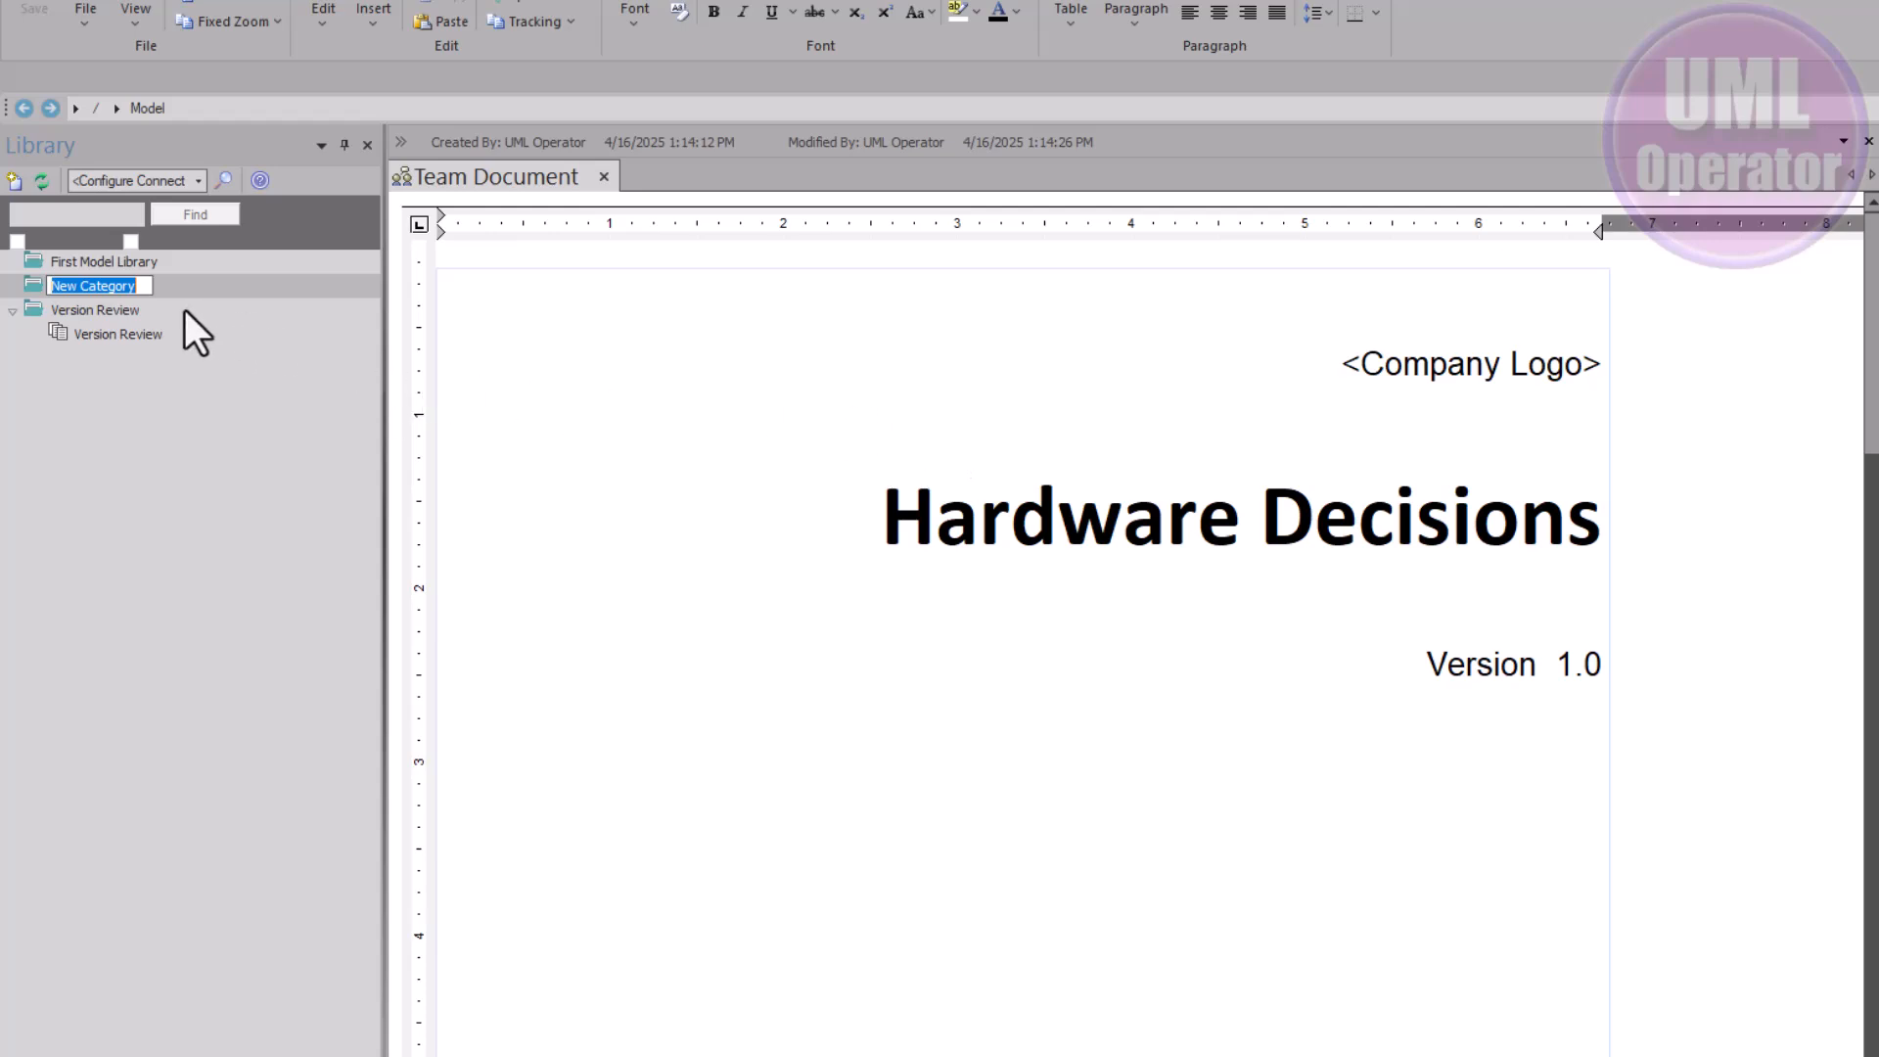
text(So)
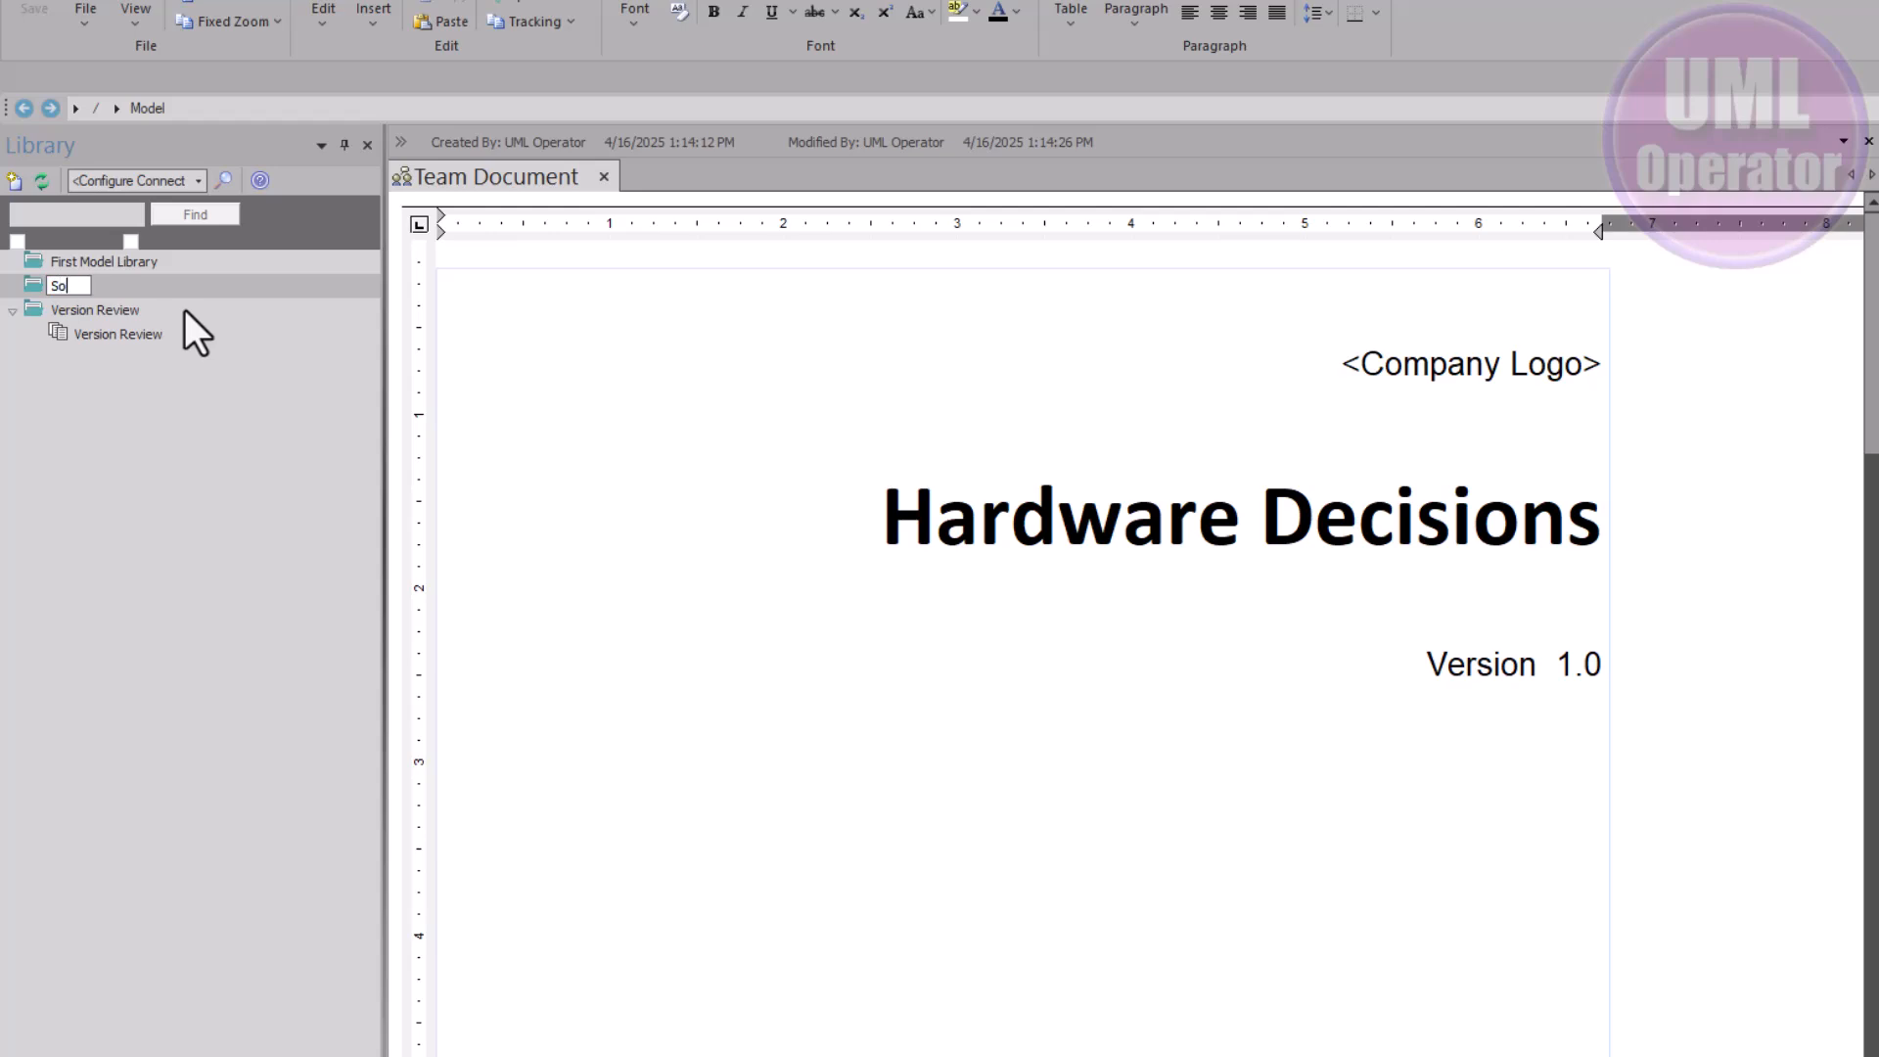
text(lution Approach)
click(180, 436)
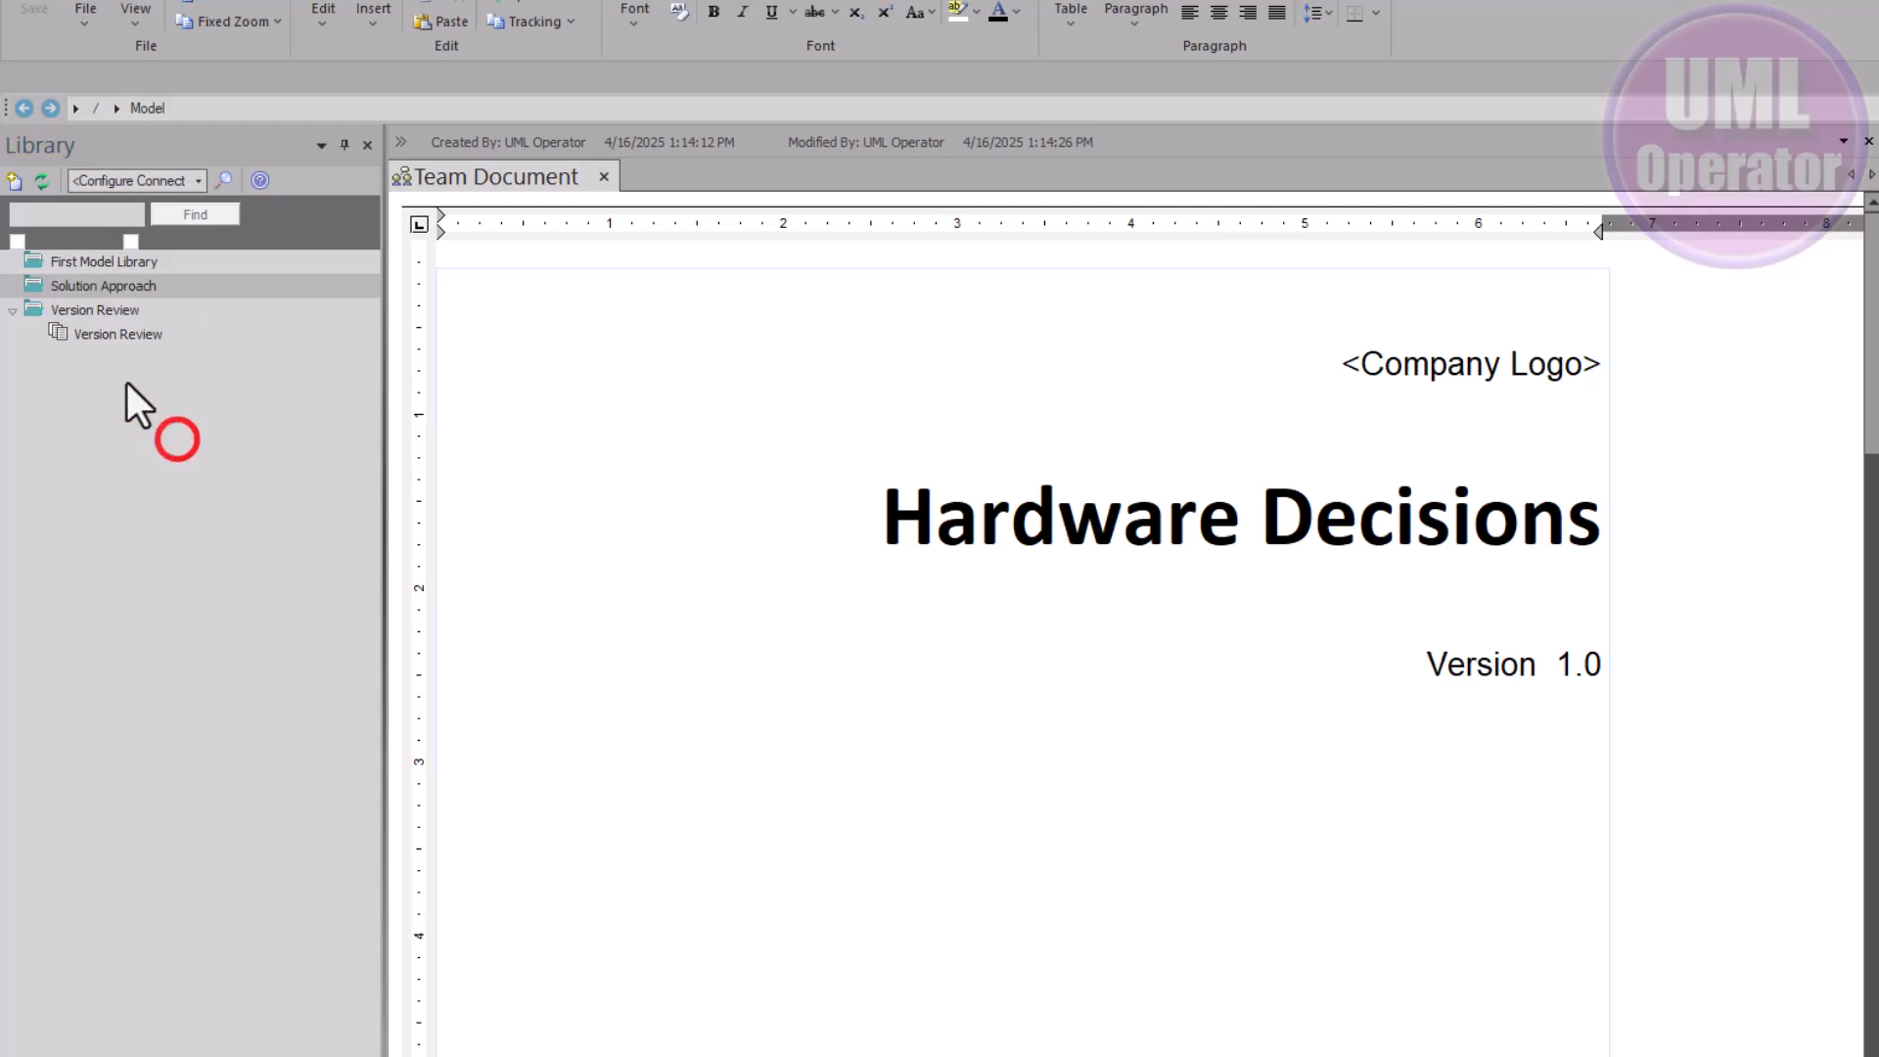
Close the team document, show Solution Approach's contents, then bring up Asset Repo's options
click(605, 176)
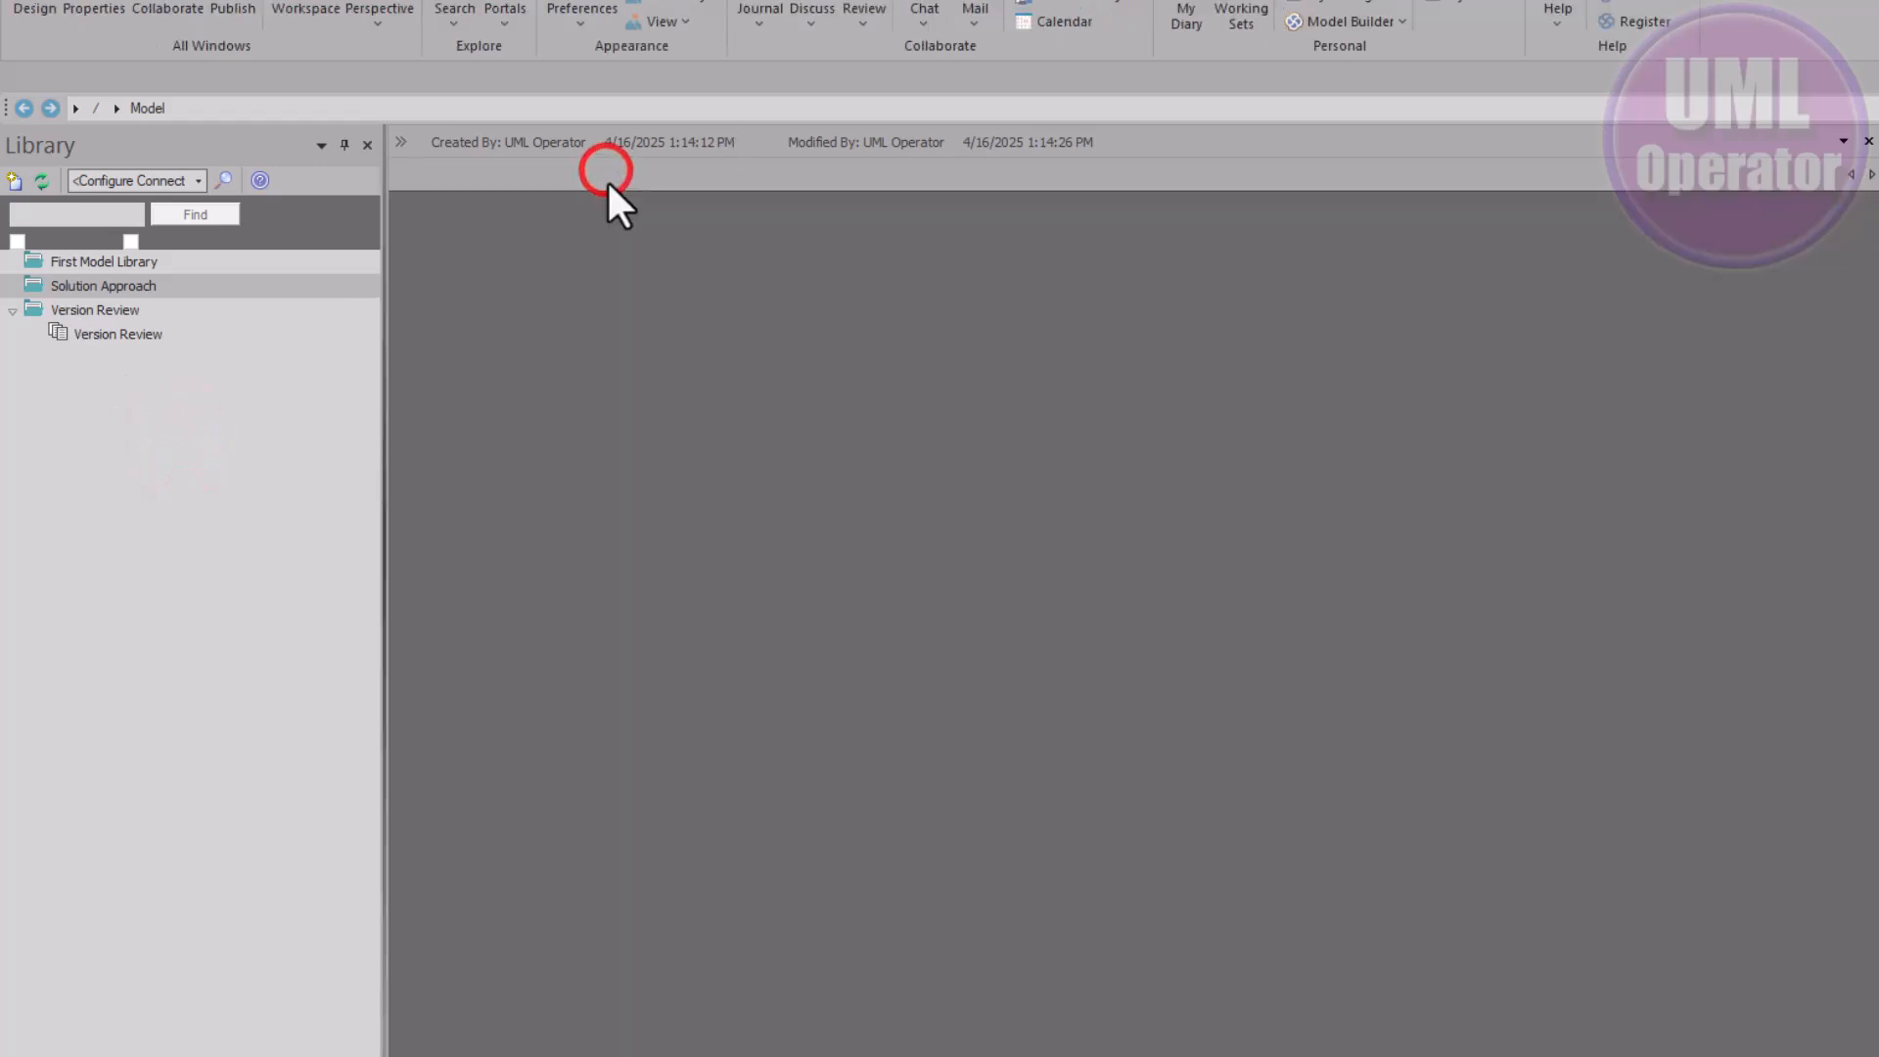
right_click(97, 285)
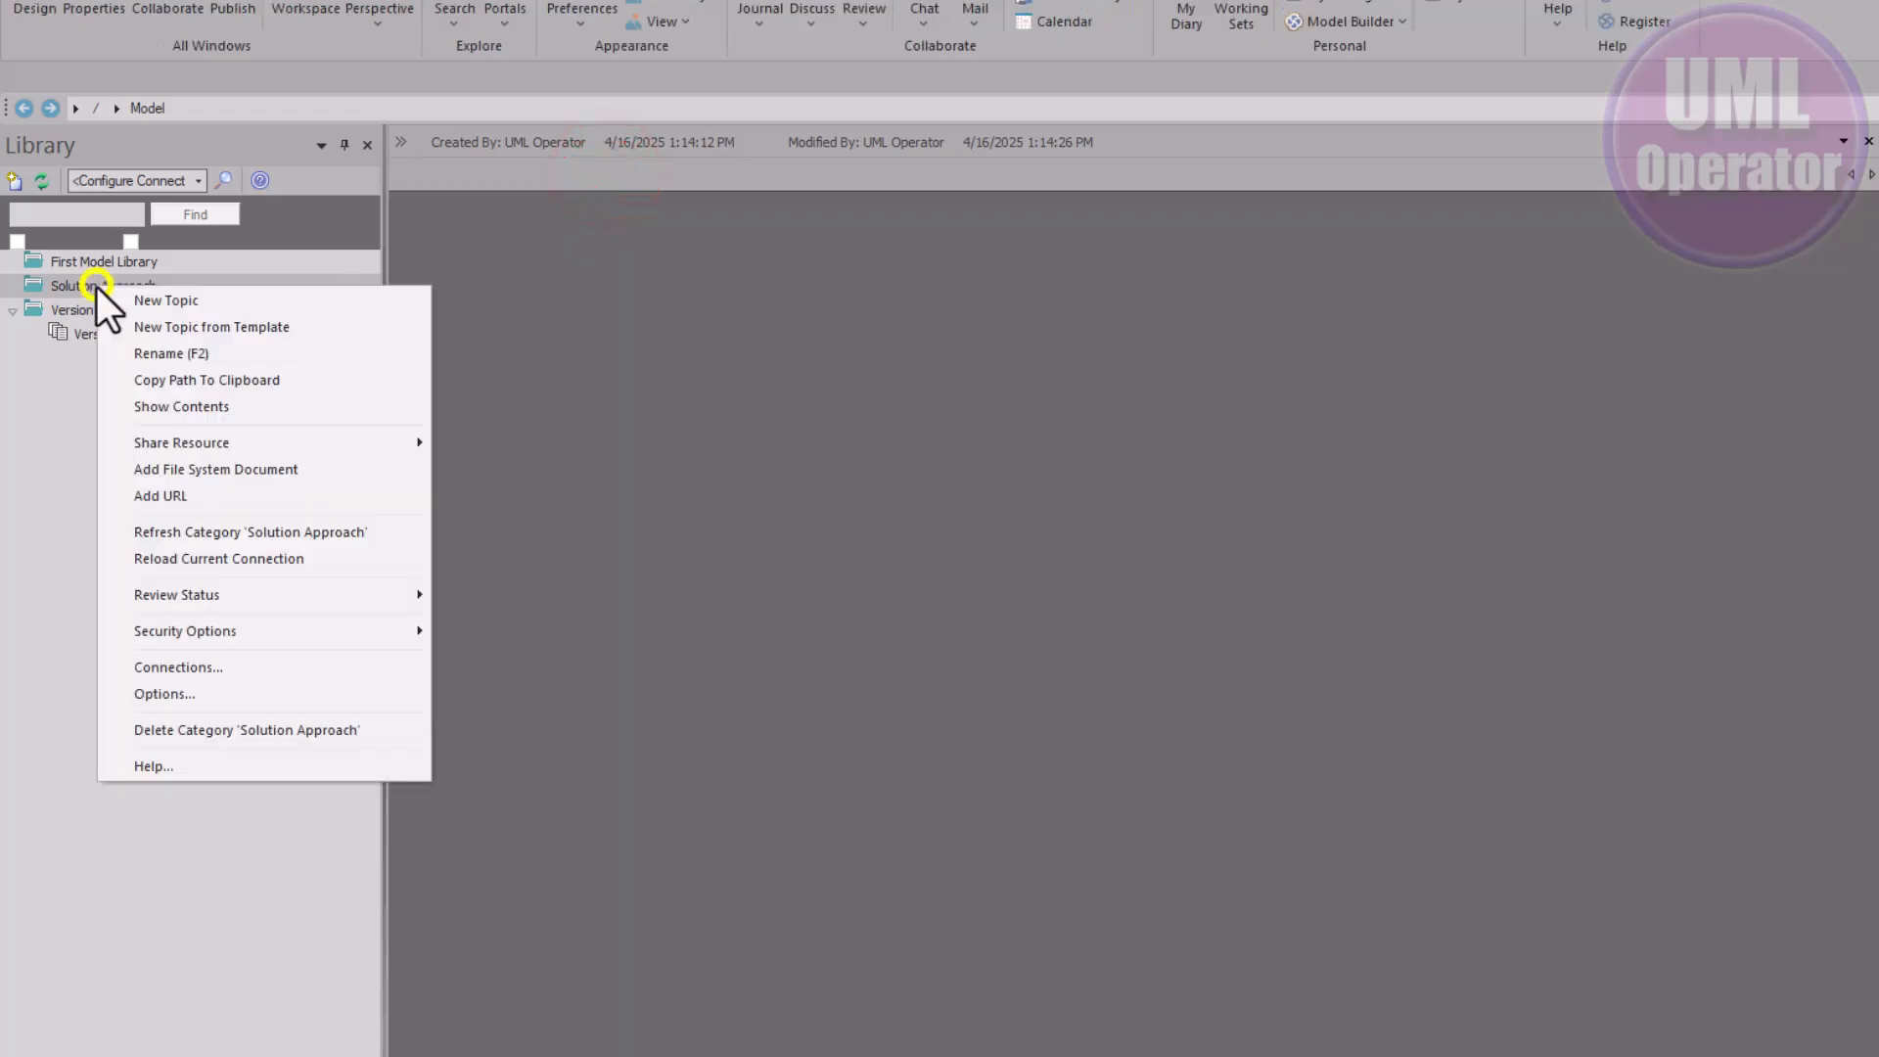
click(178, 407)
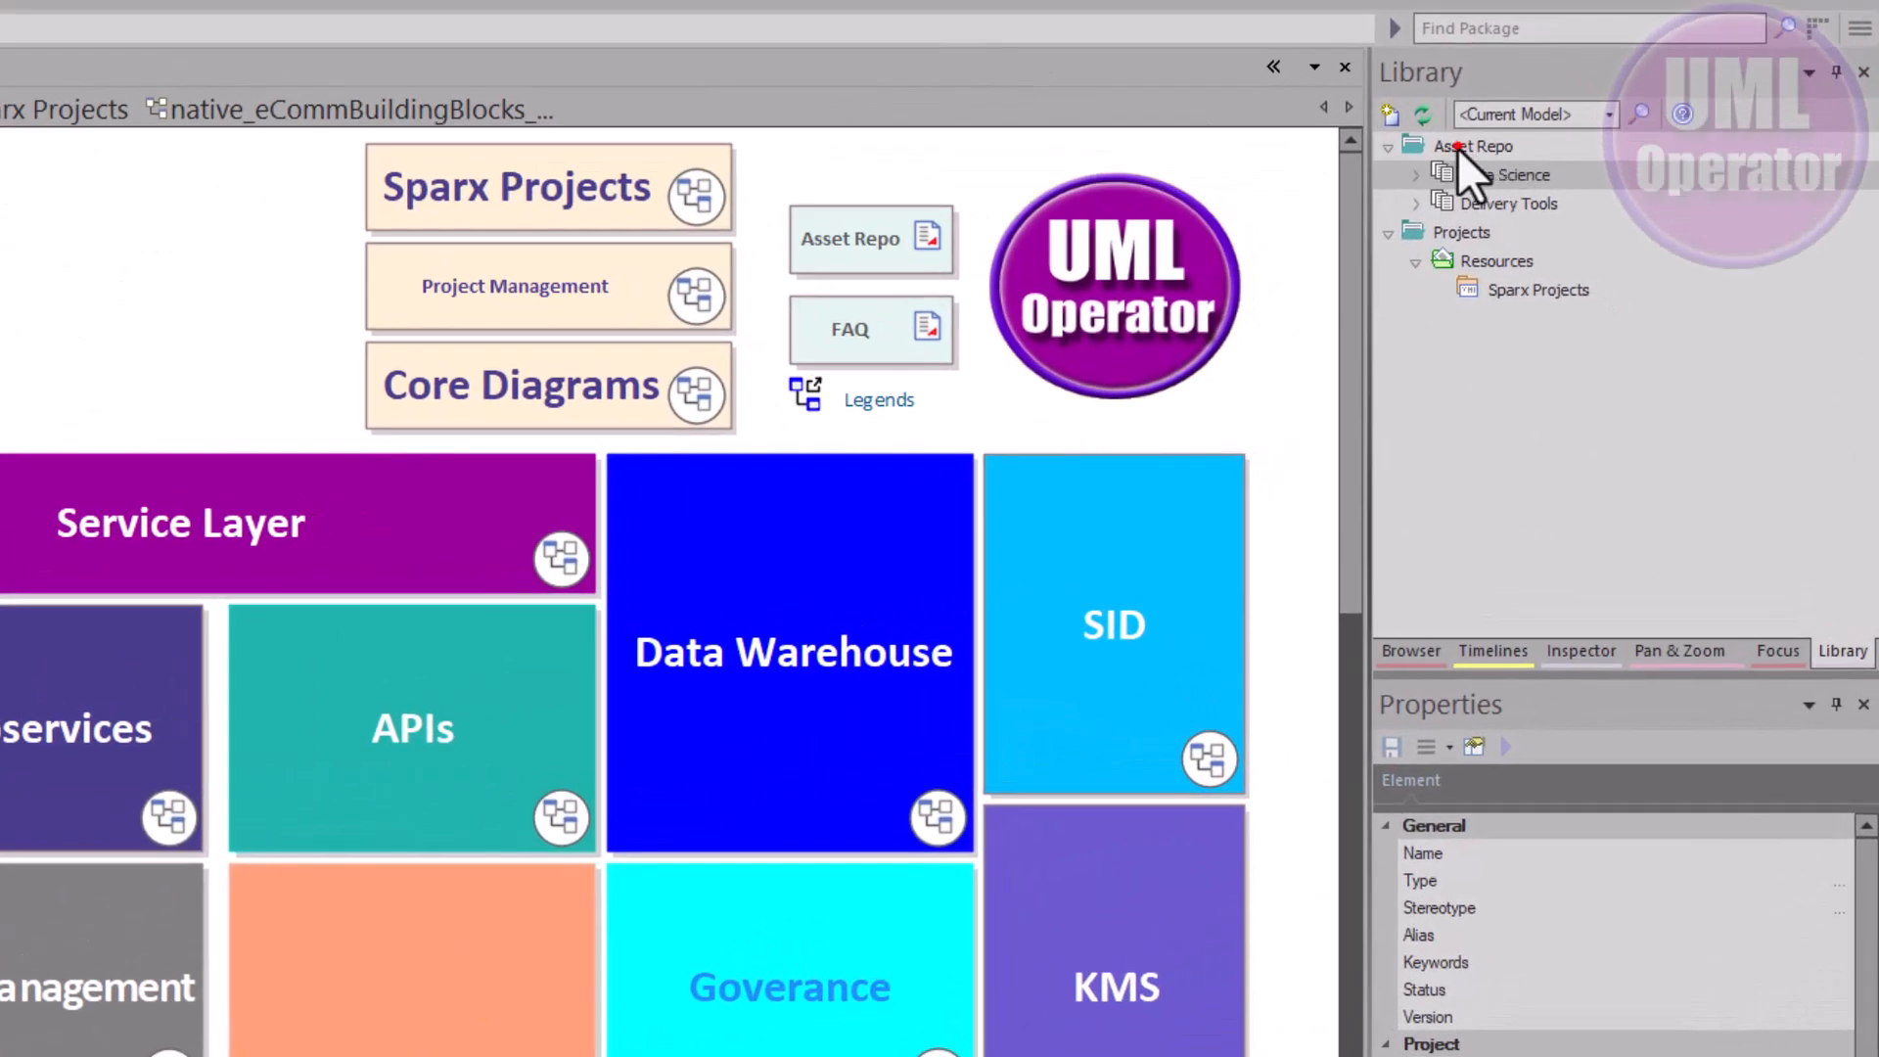
right_click(1458, 148)
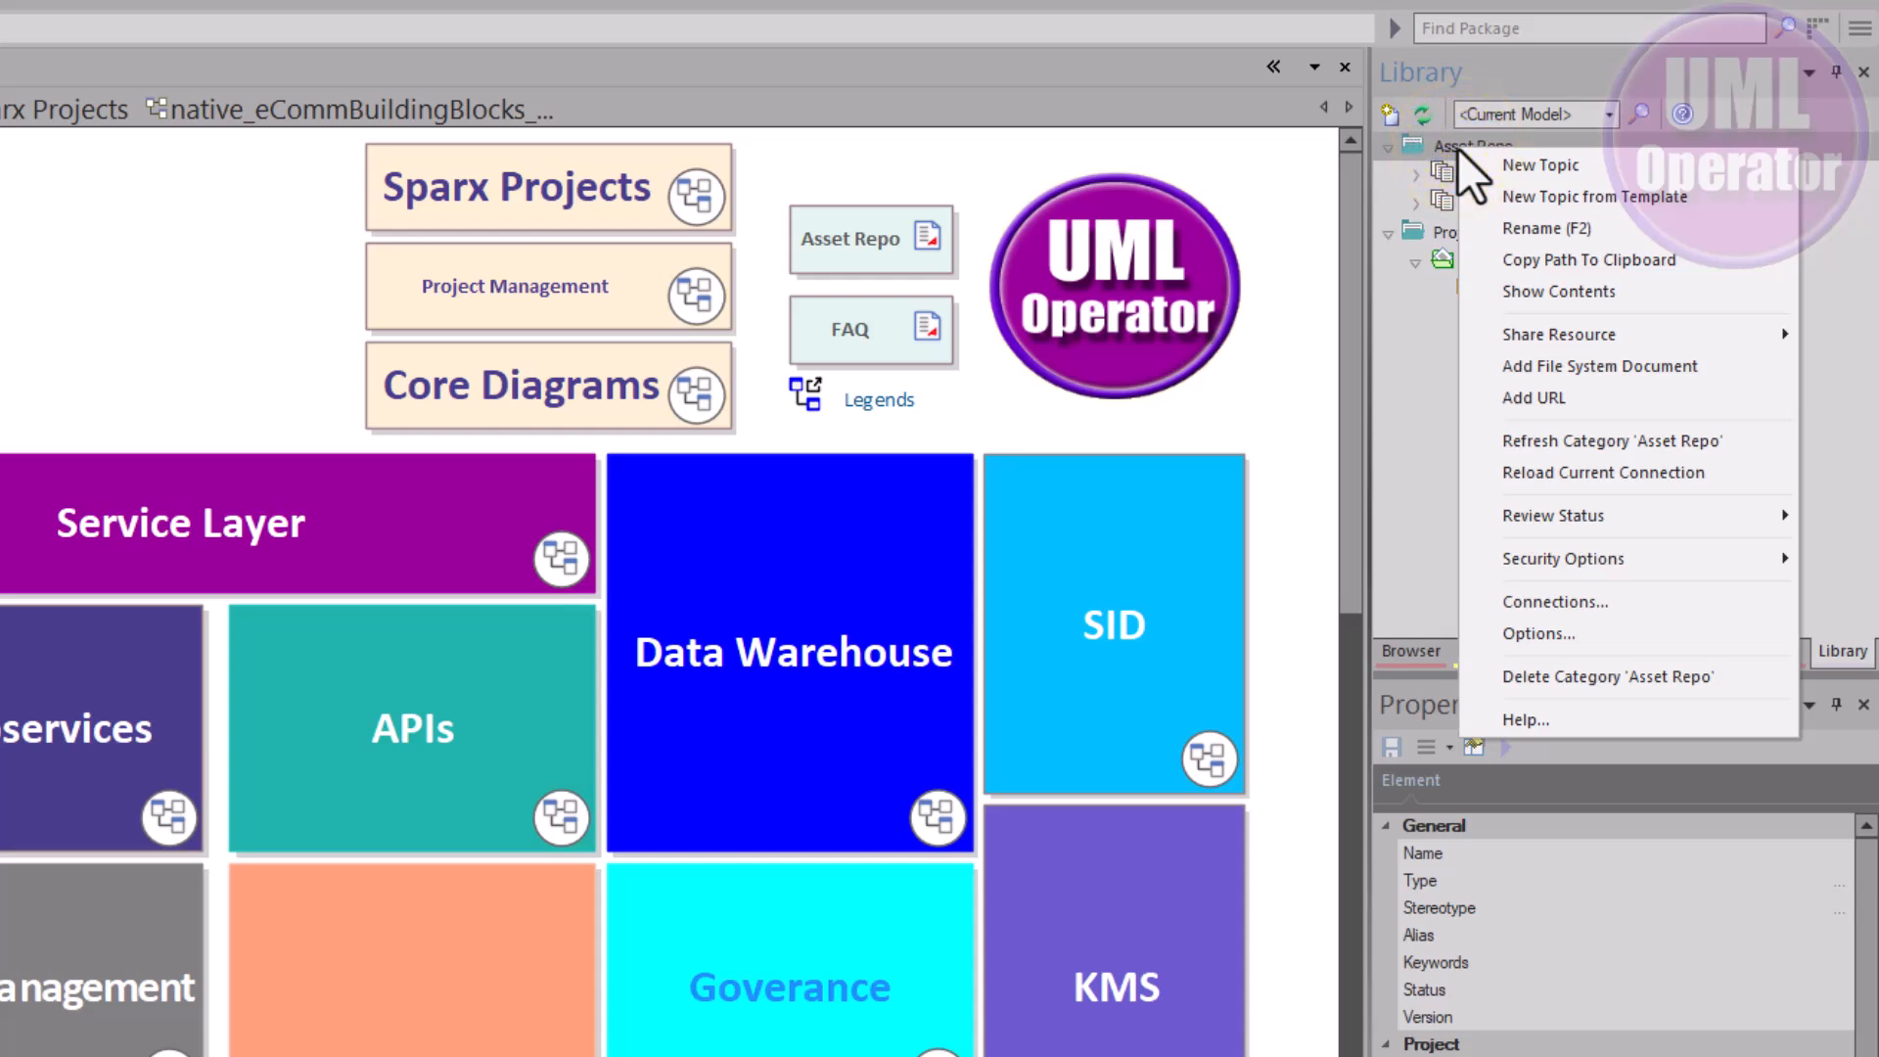
Import the native_eCommBuildingBlocks_040725 package from the current model as an Asset Repo resource
mouse_move(1587, 340)
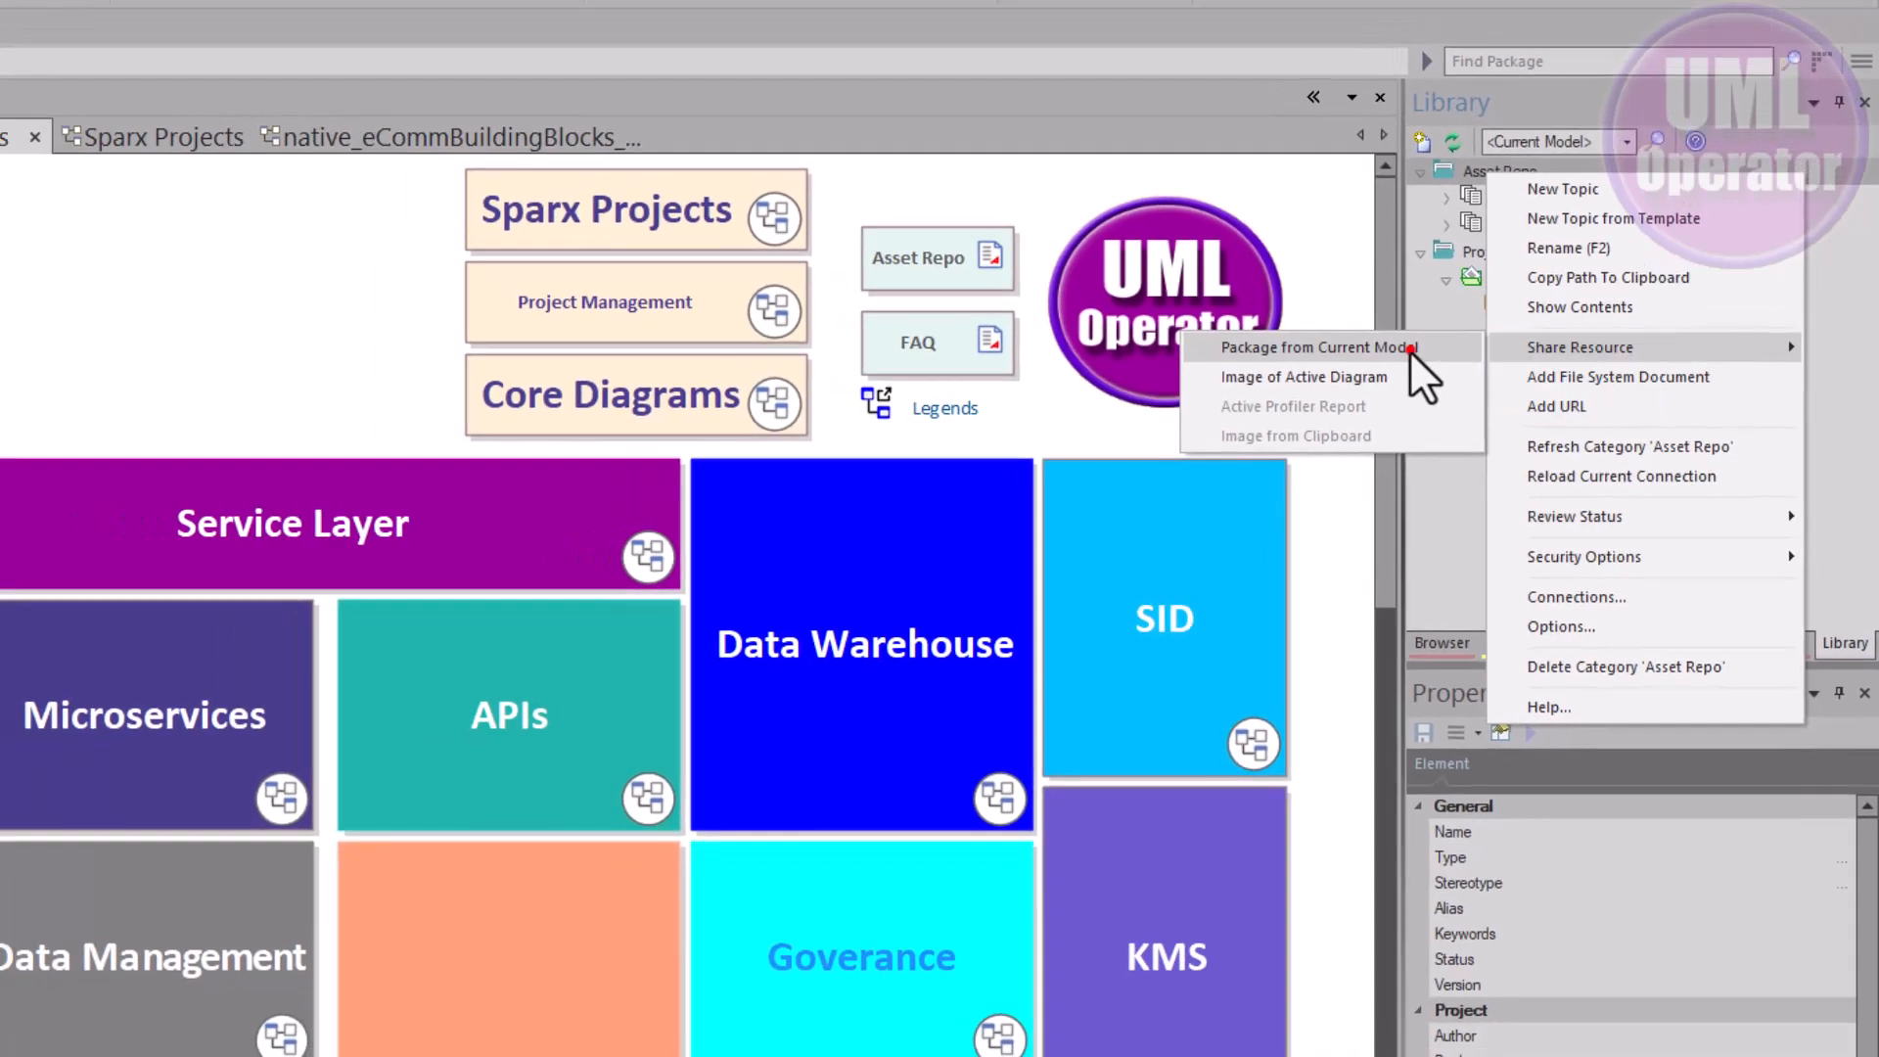
click(1410, 348)
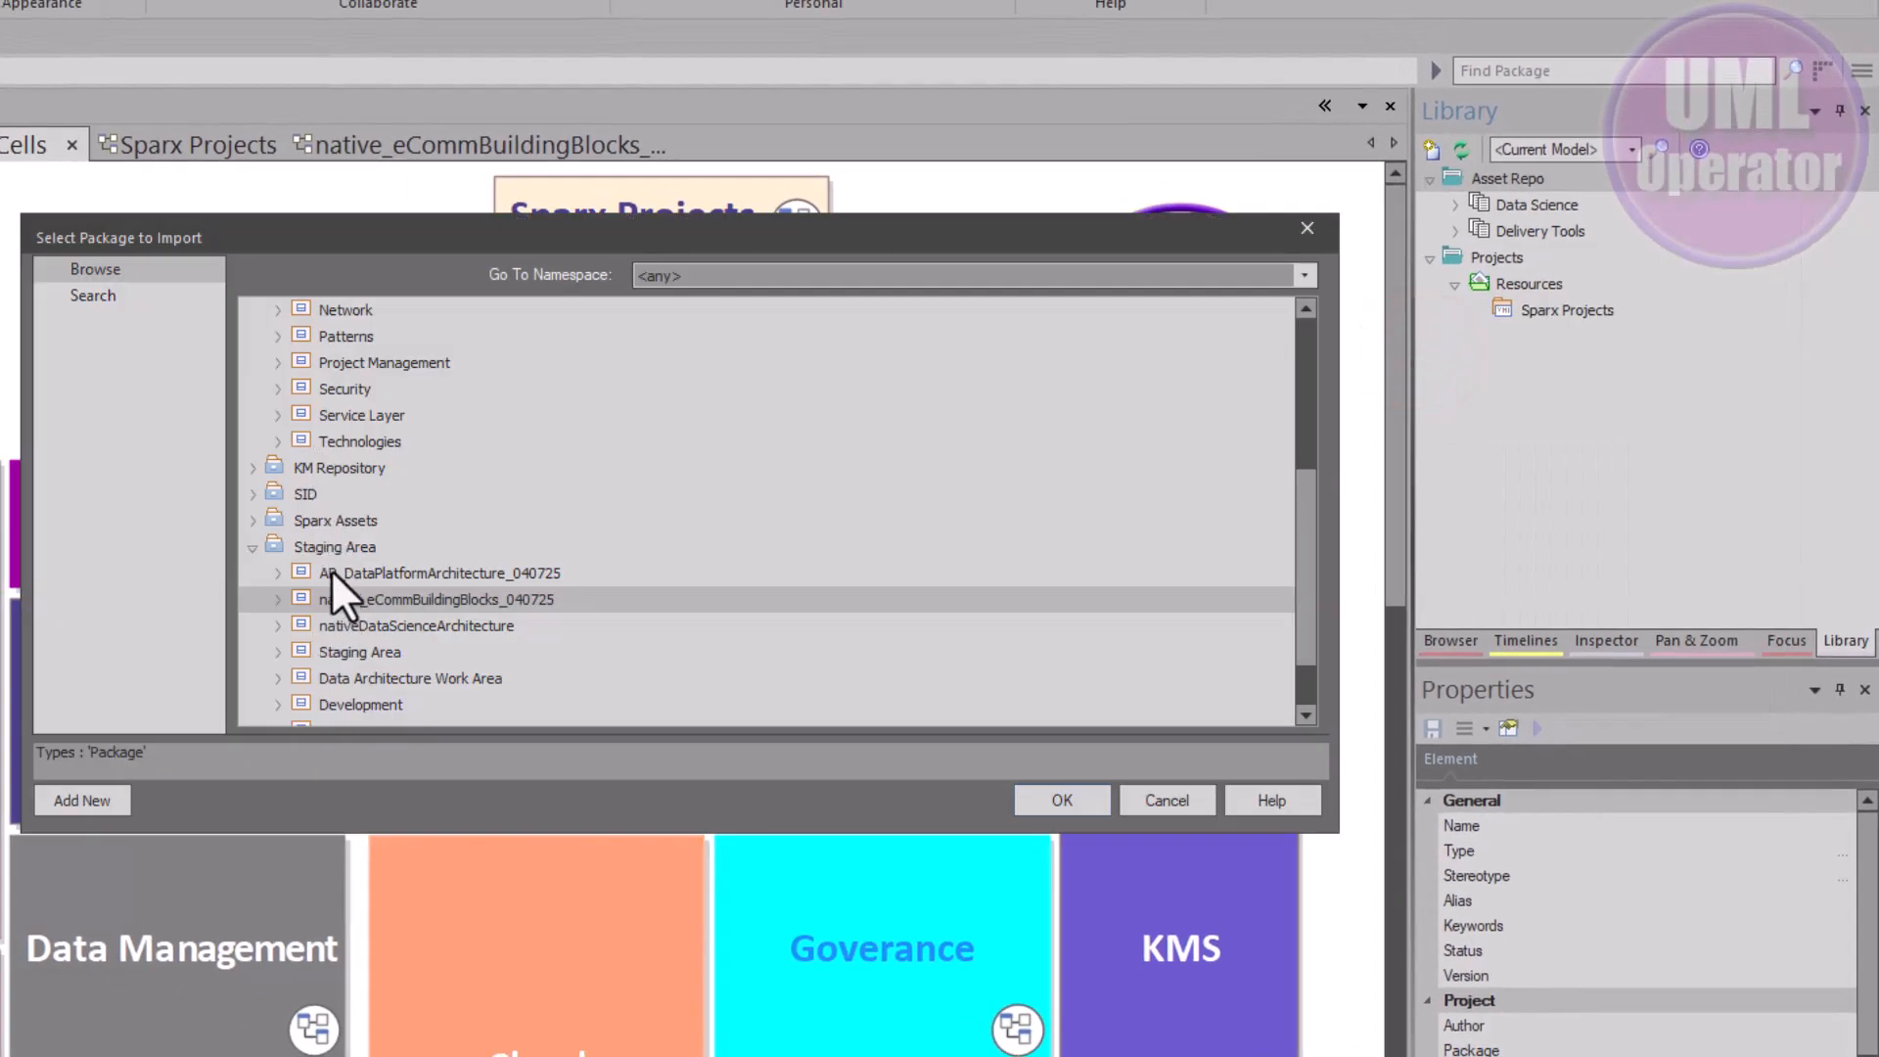
click(279, 599)
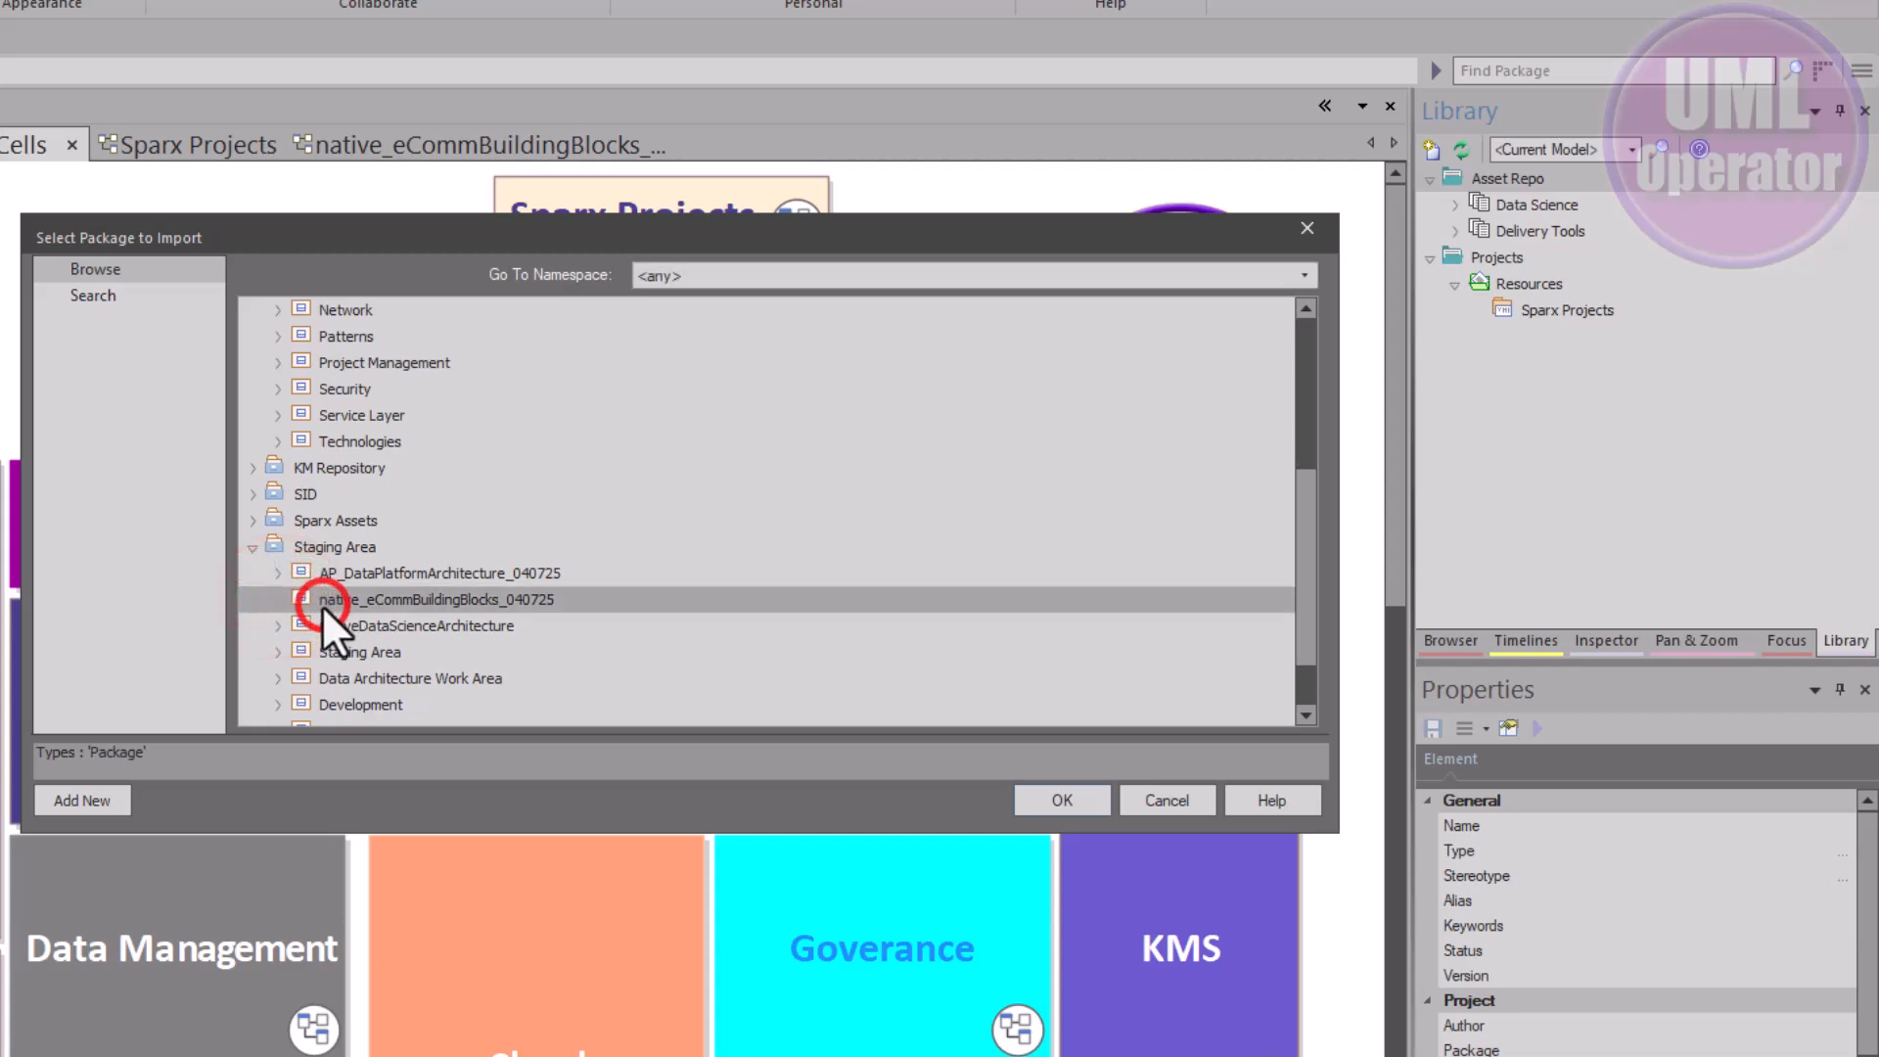
click(1077, 799)
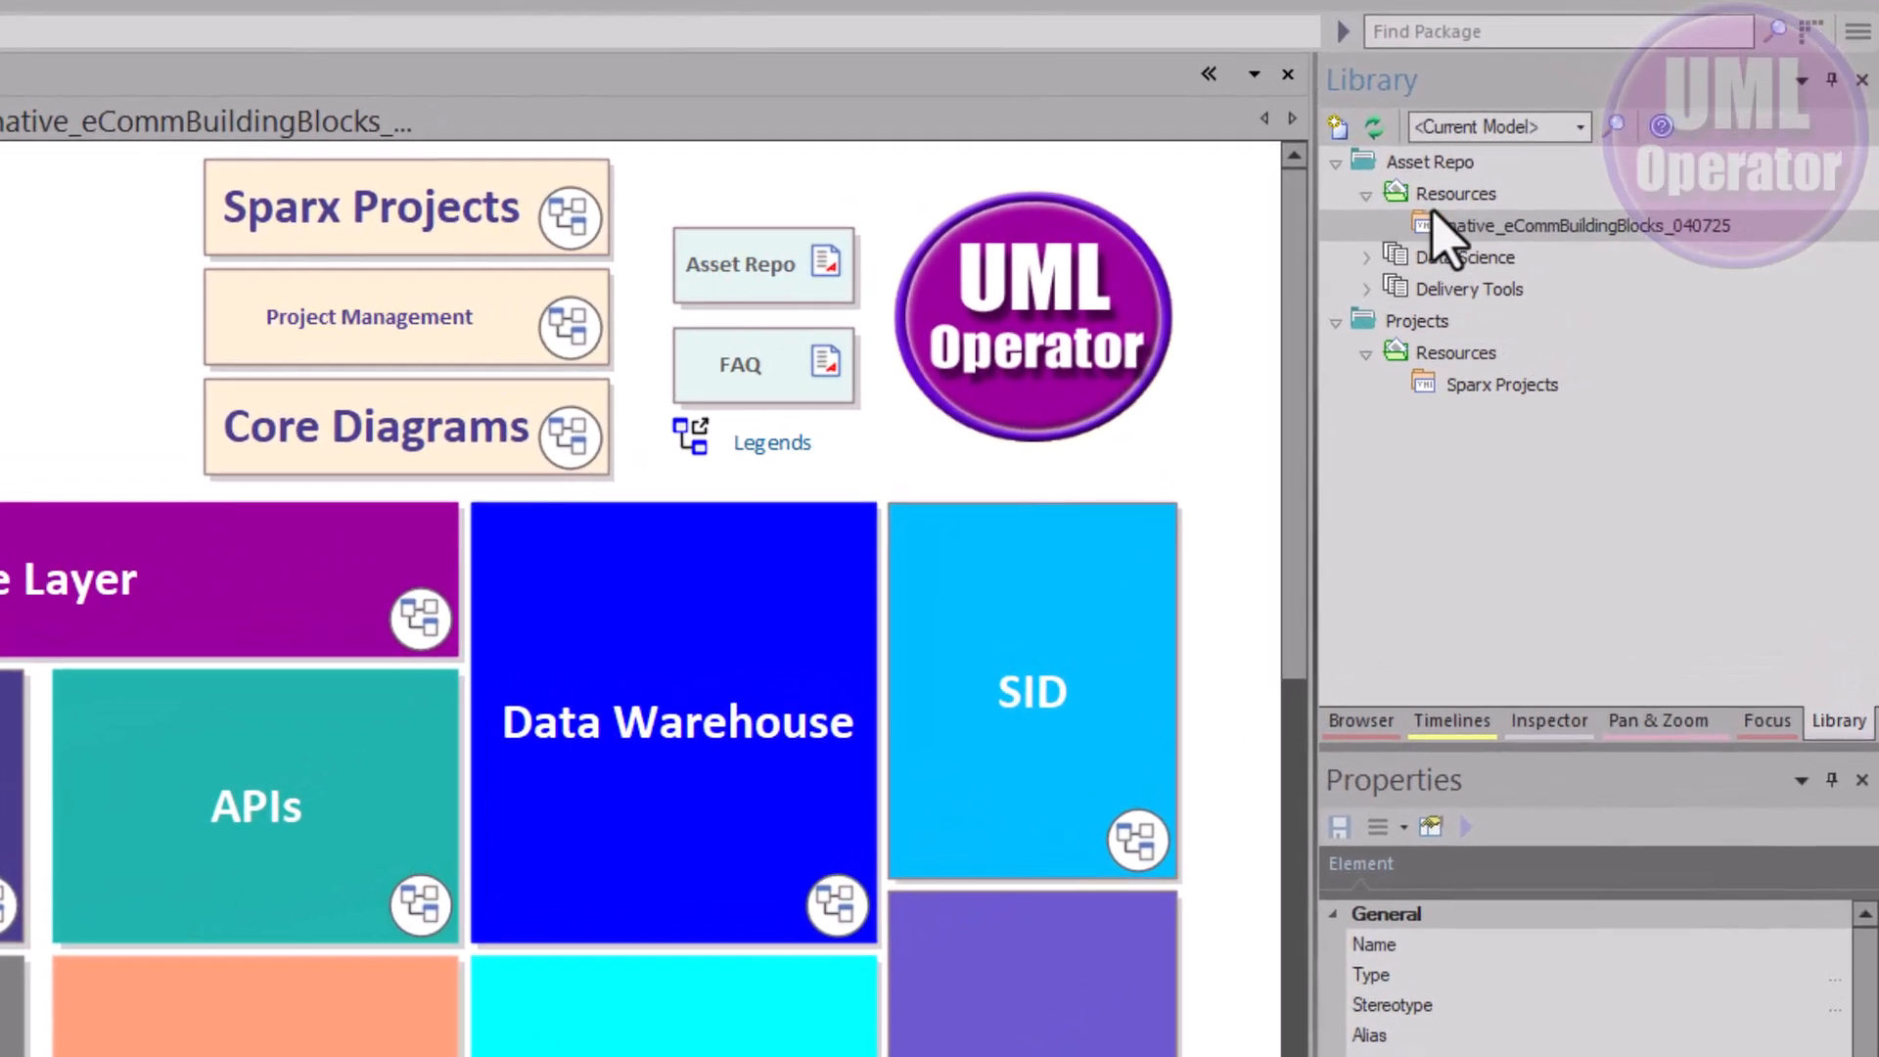
Open the native_eCommBuildingBlocks_040725 resource's diagram and select its Chat element
click(1507, 204)
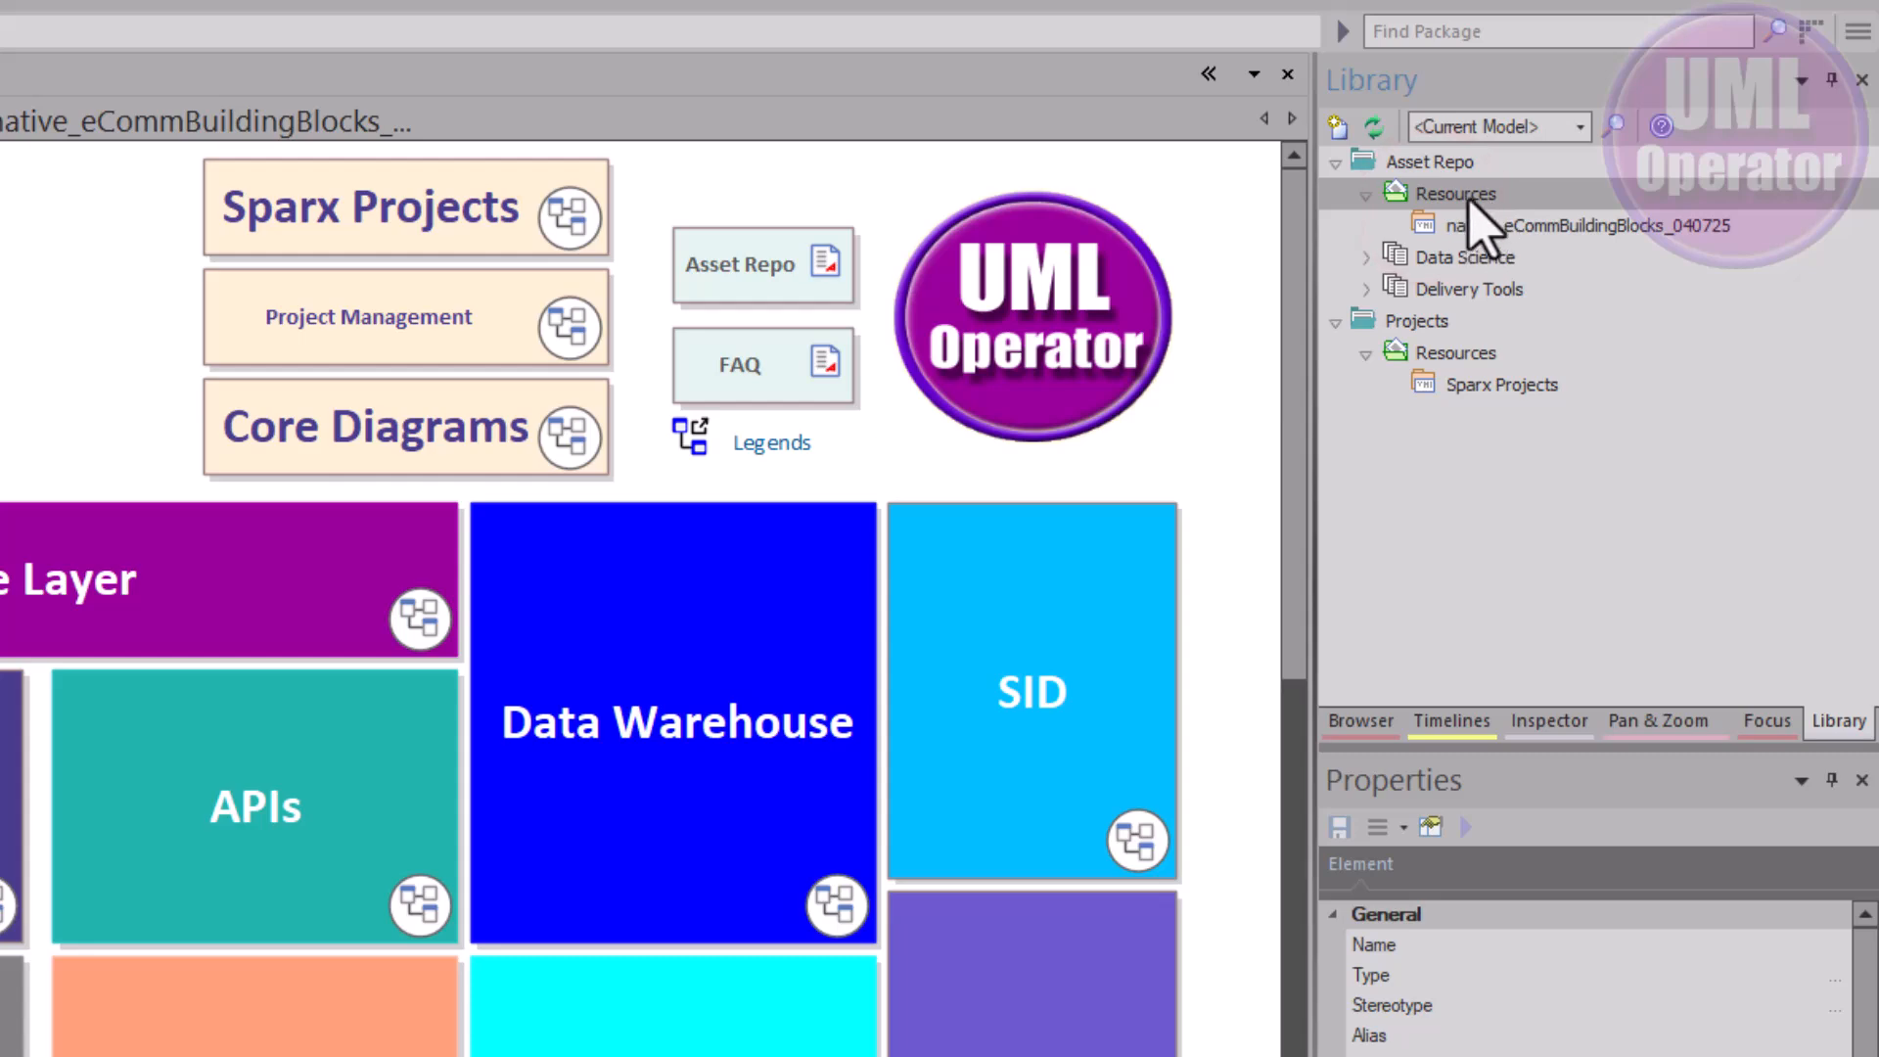
click(1472, 227)
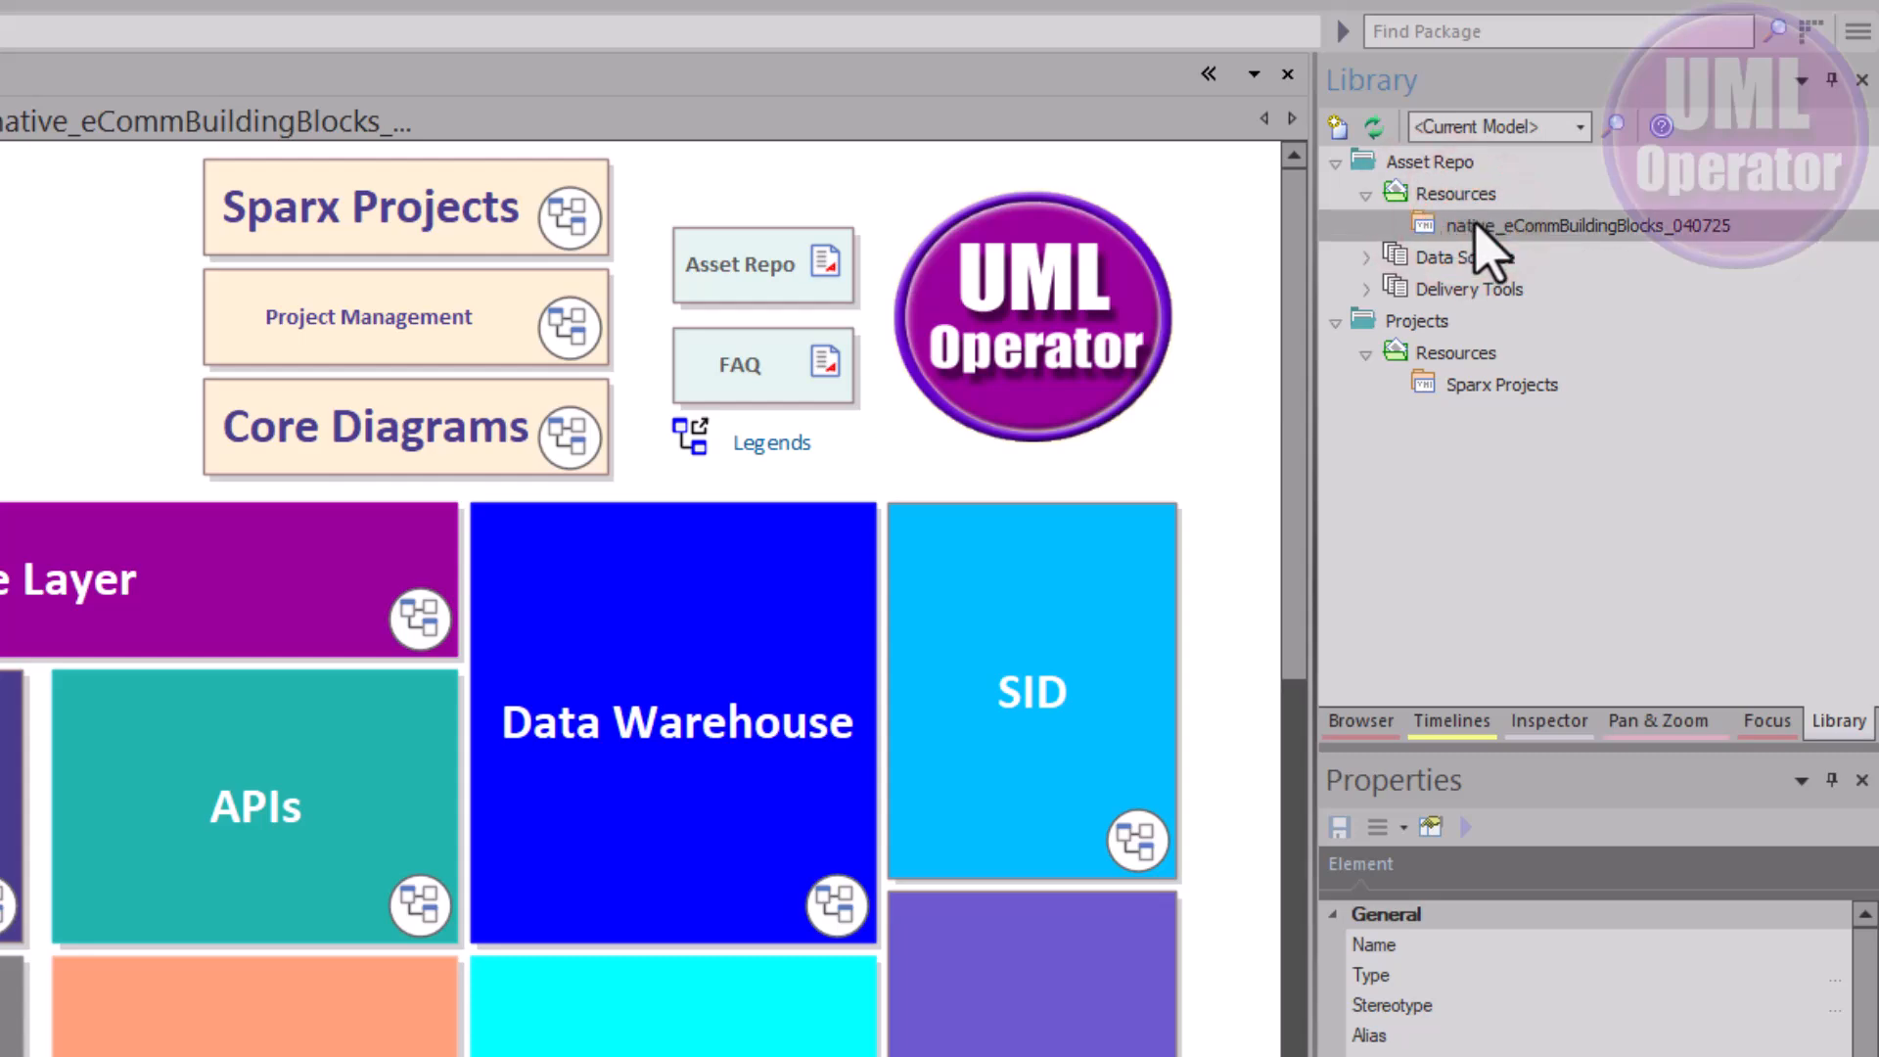
double_click(1476, 225)
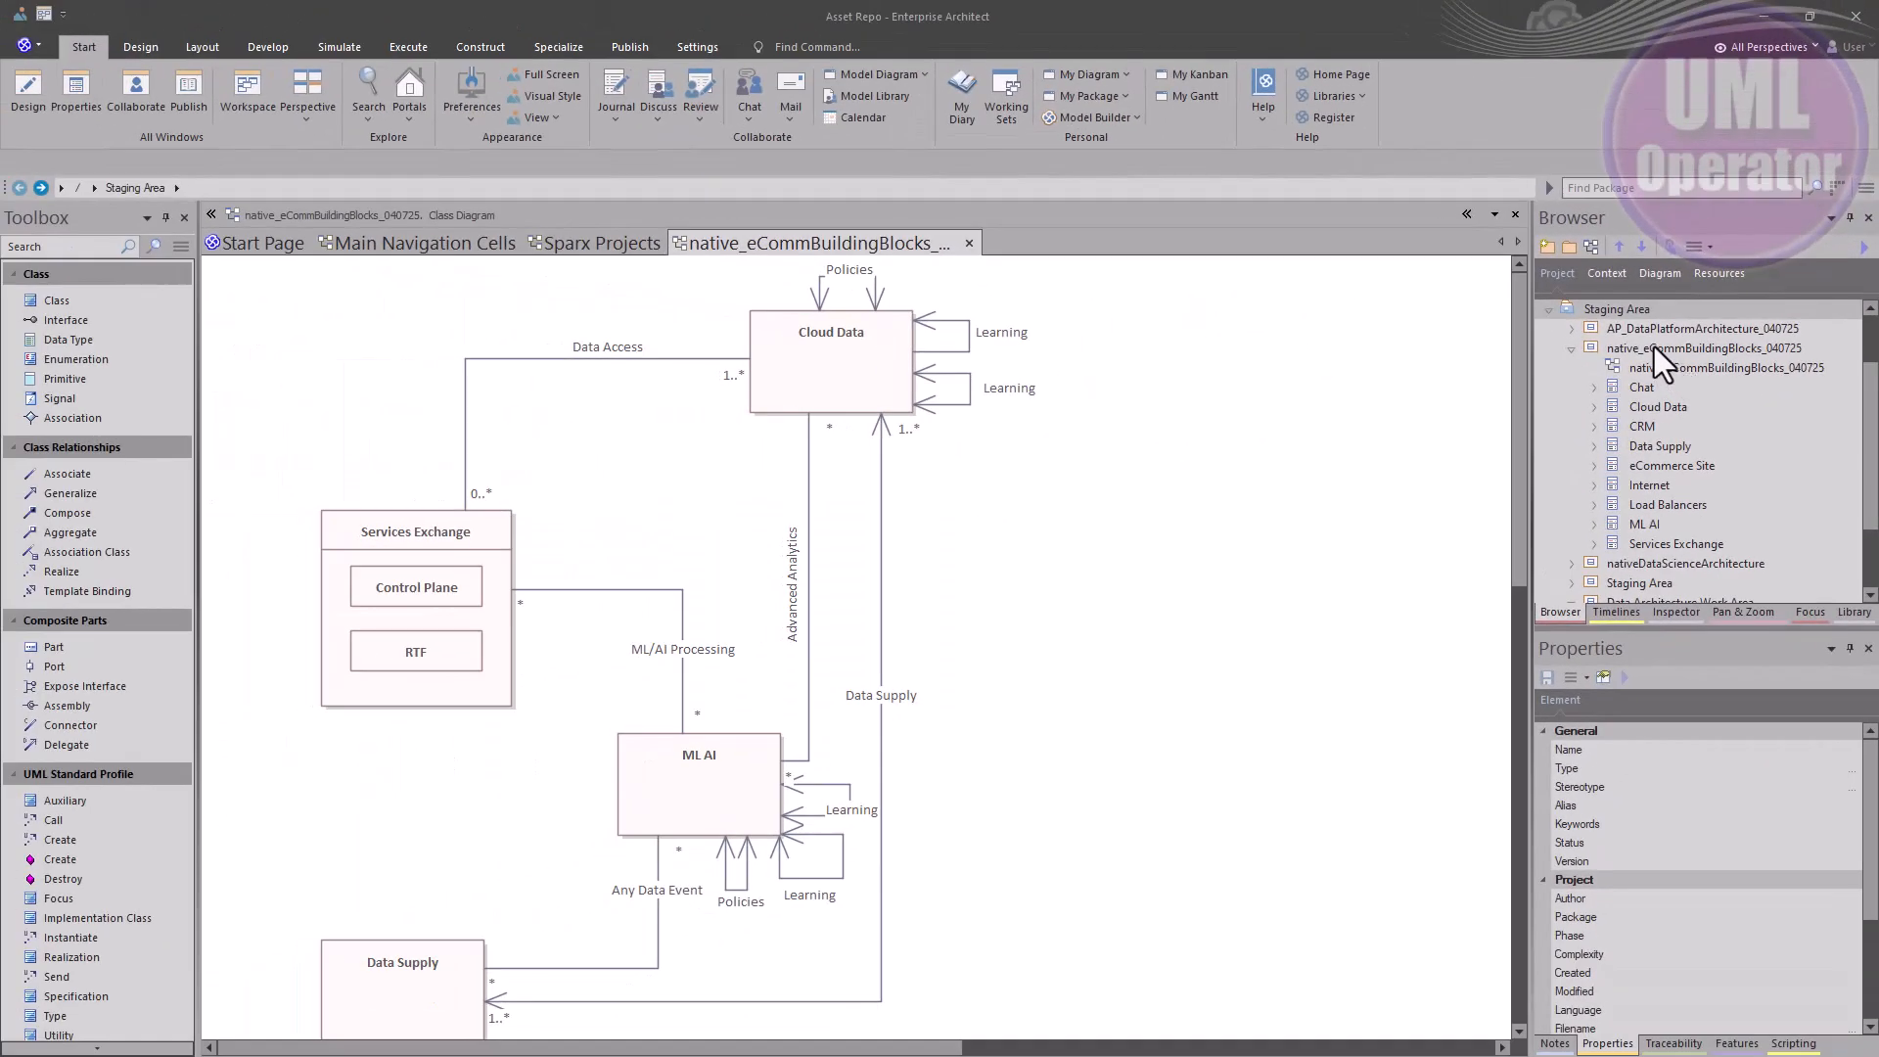
click(1663, 368)
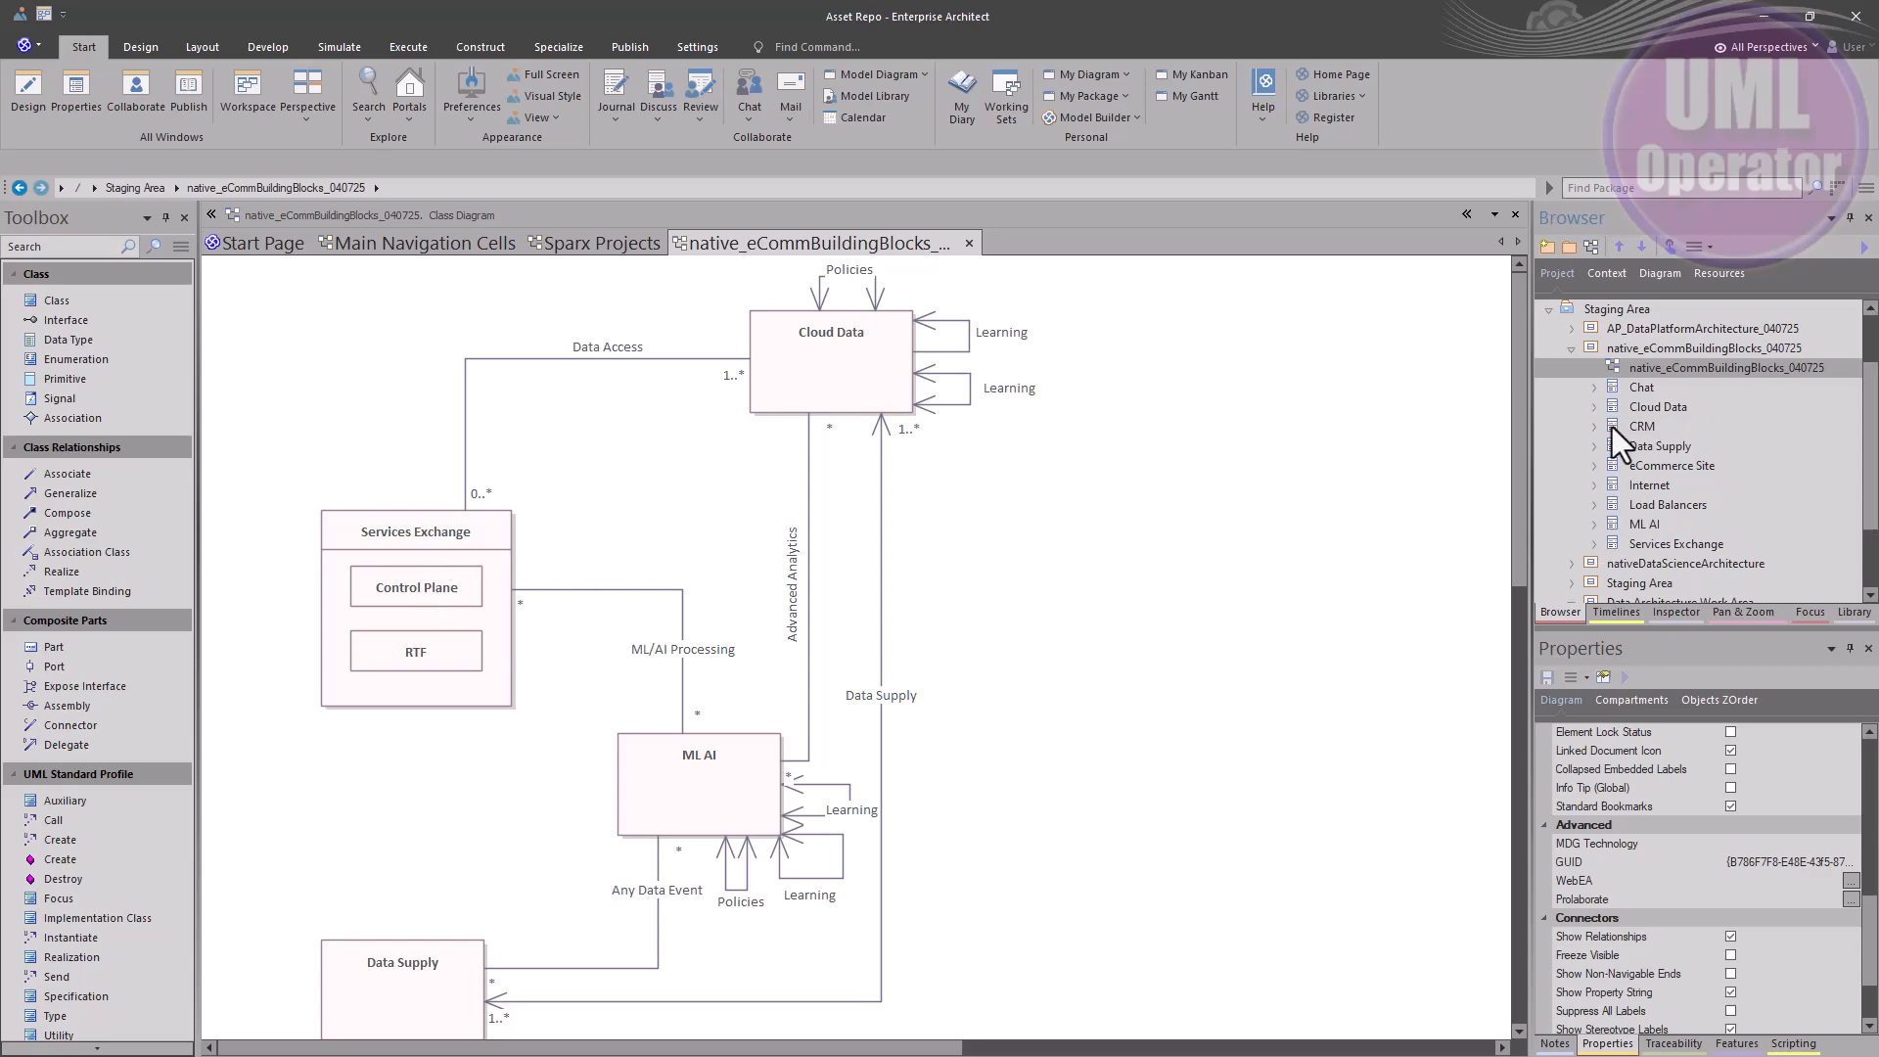
click(1634, 391)
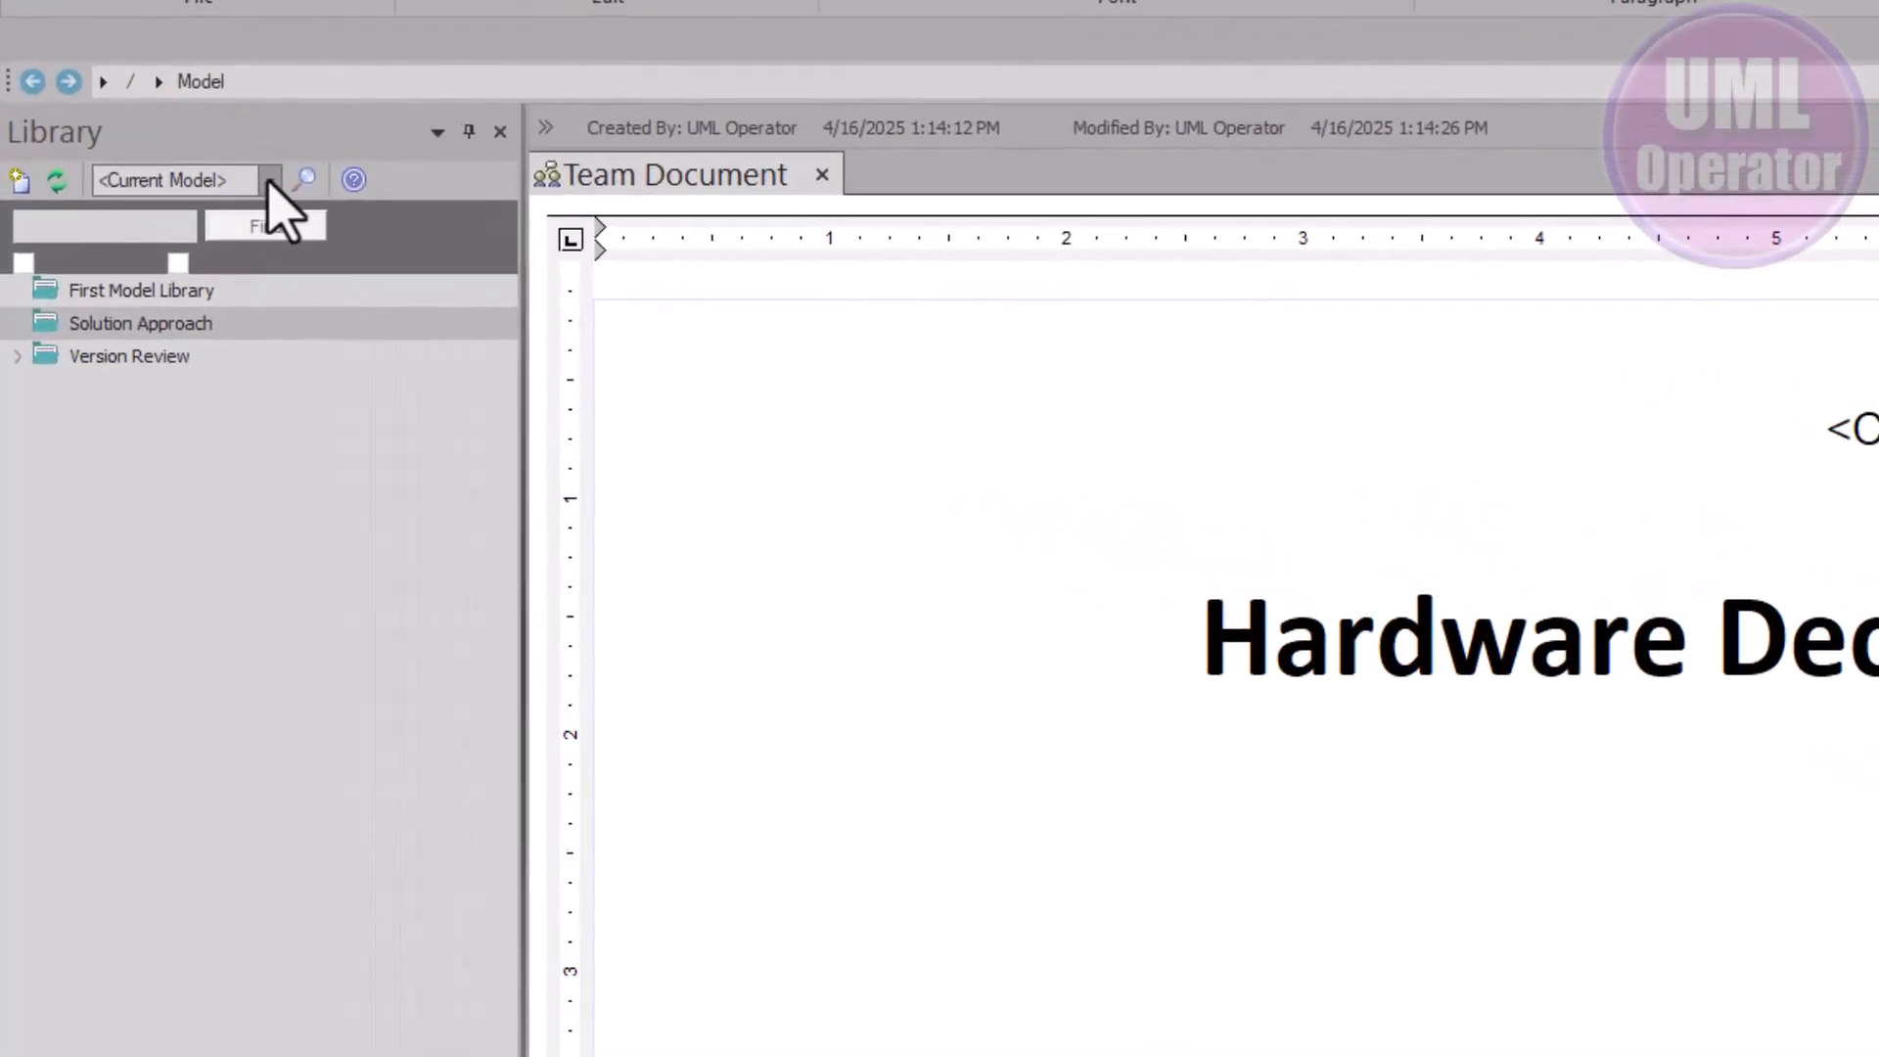
Connect the Library to Asset Repo (SQL) and select native_eCommBuildingBlocks_040725 under Resources
click(270, 180)
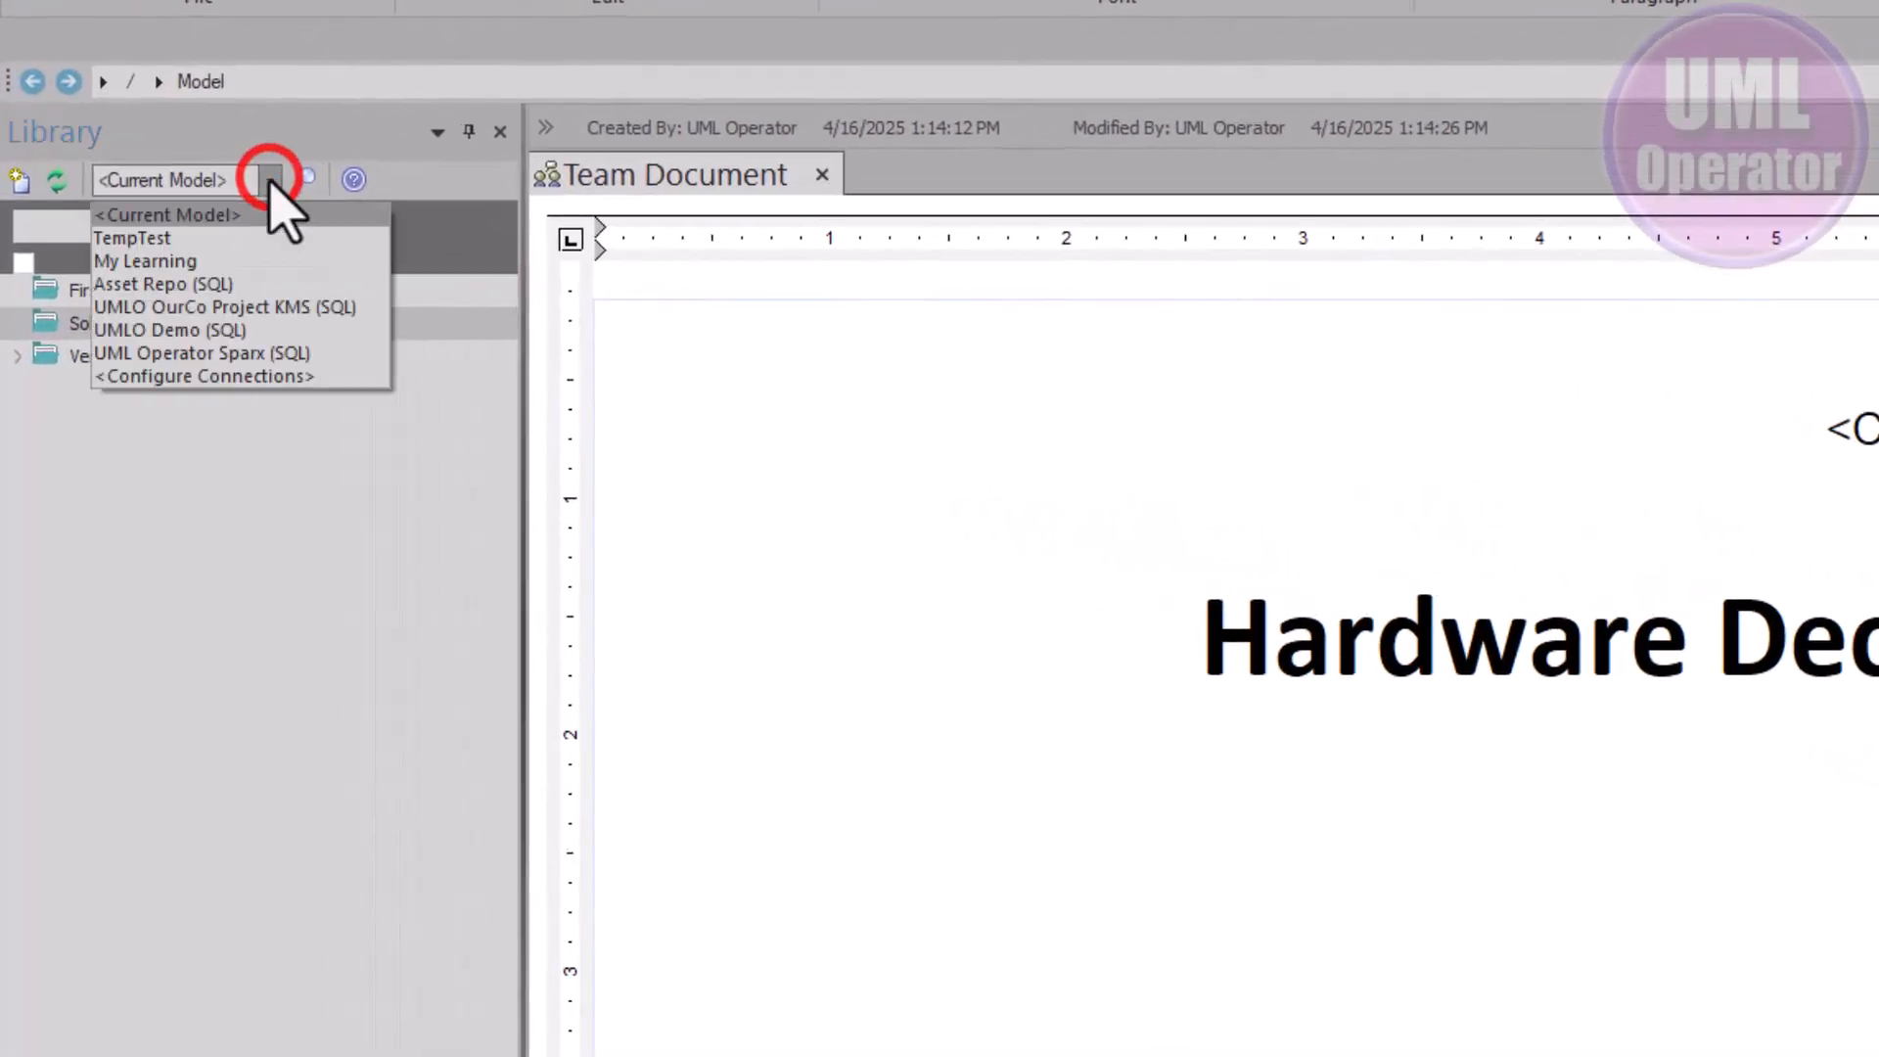
click(236, 285)
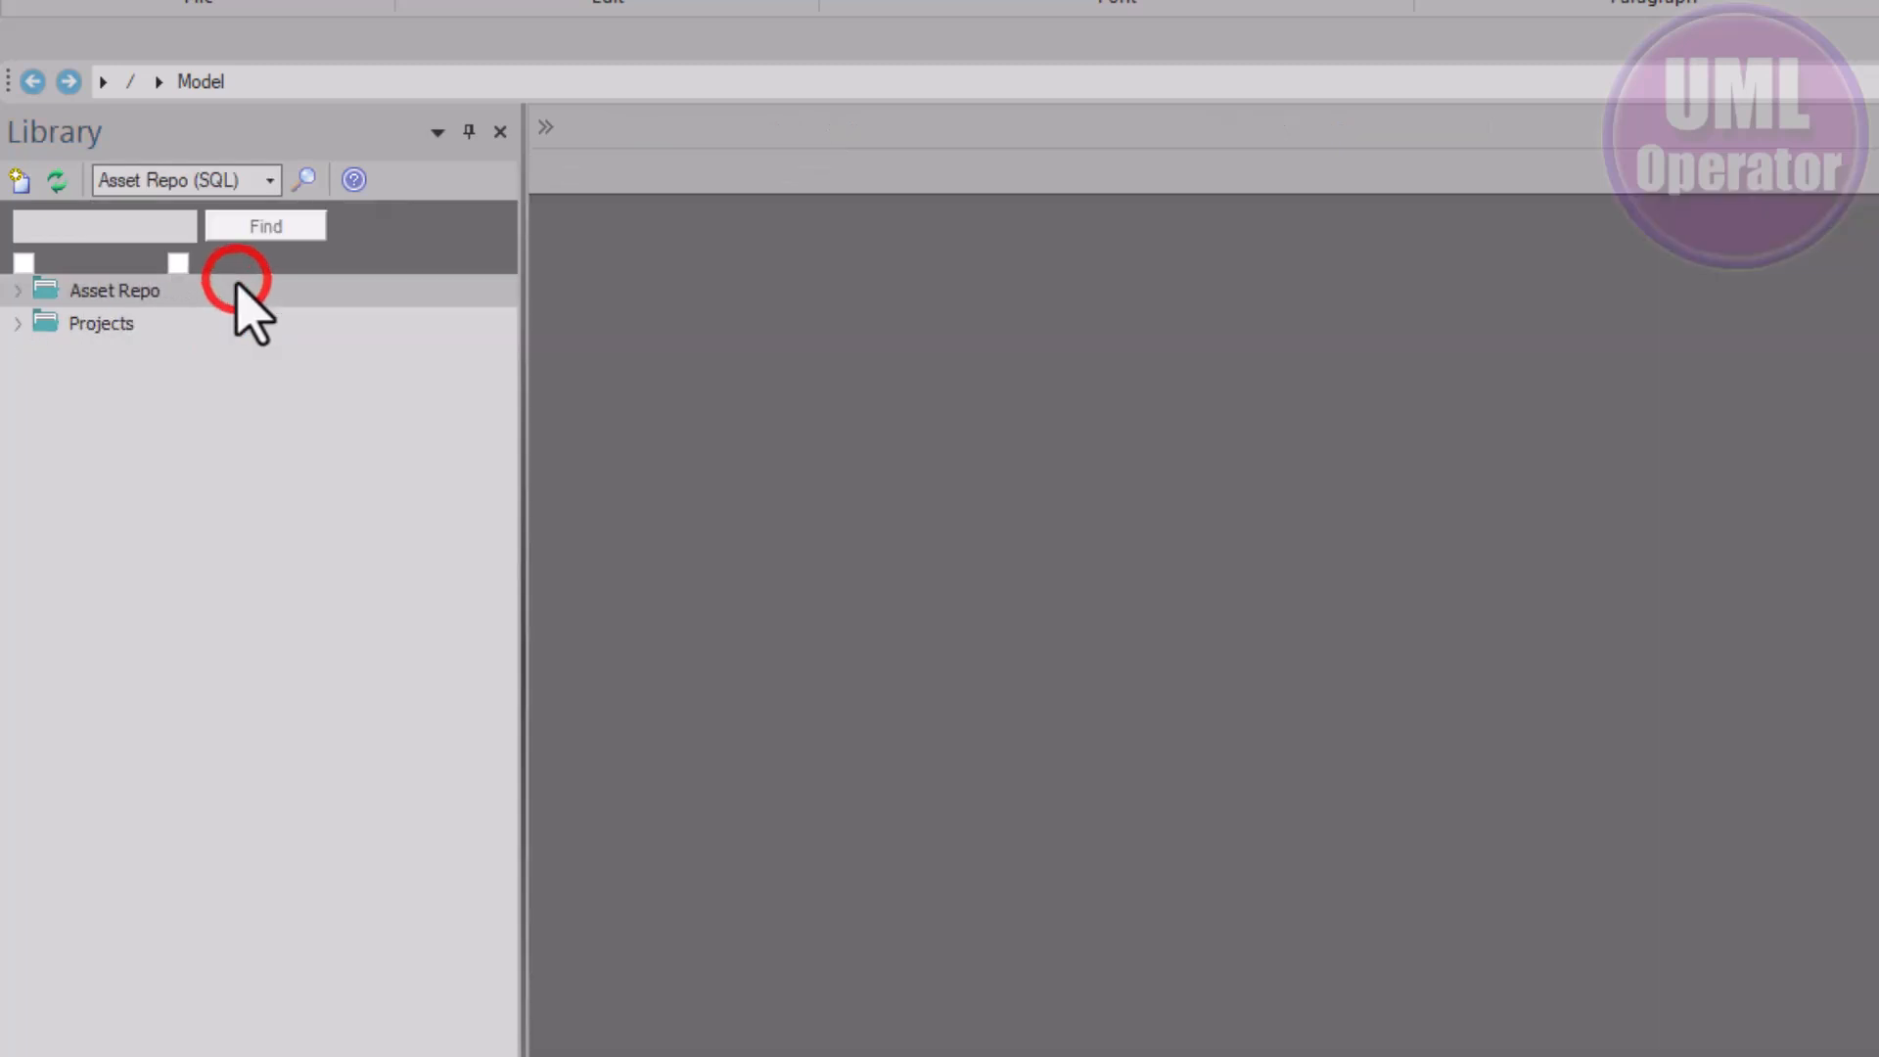
click(18, 290)
click(48, 324)
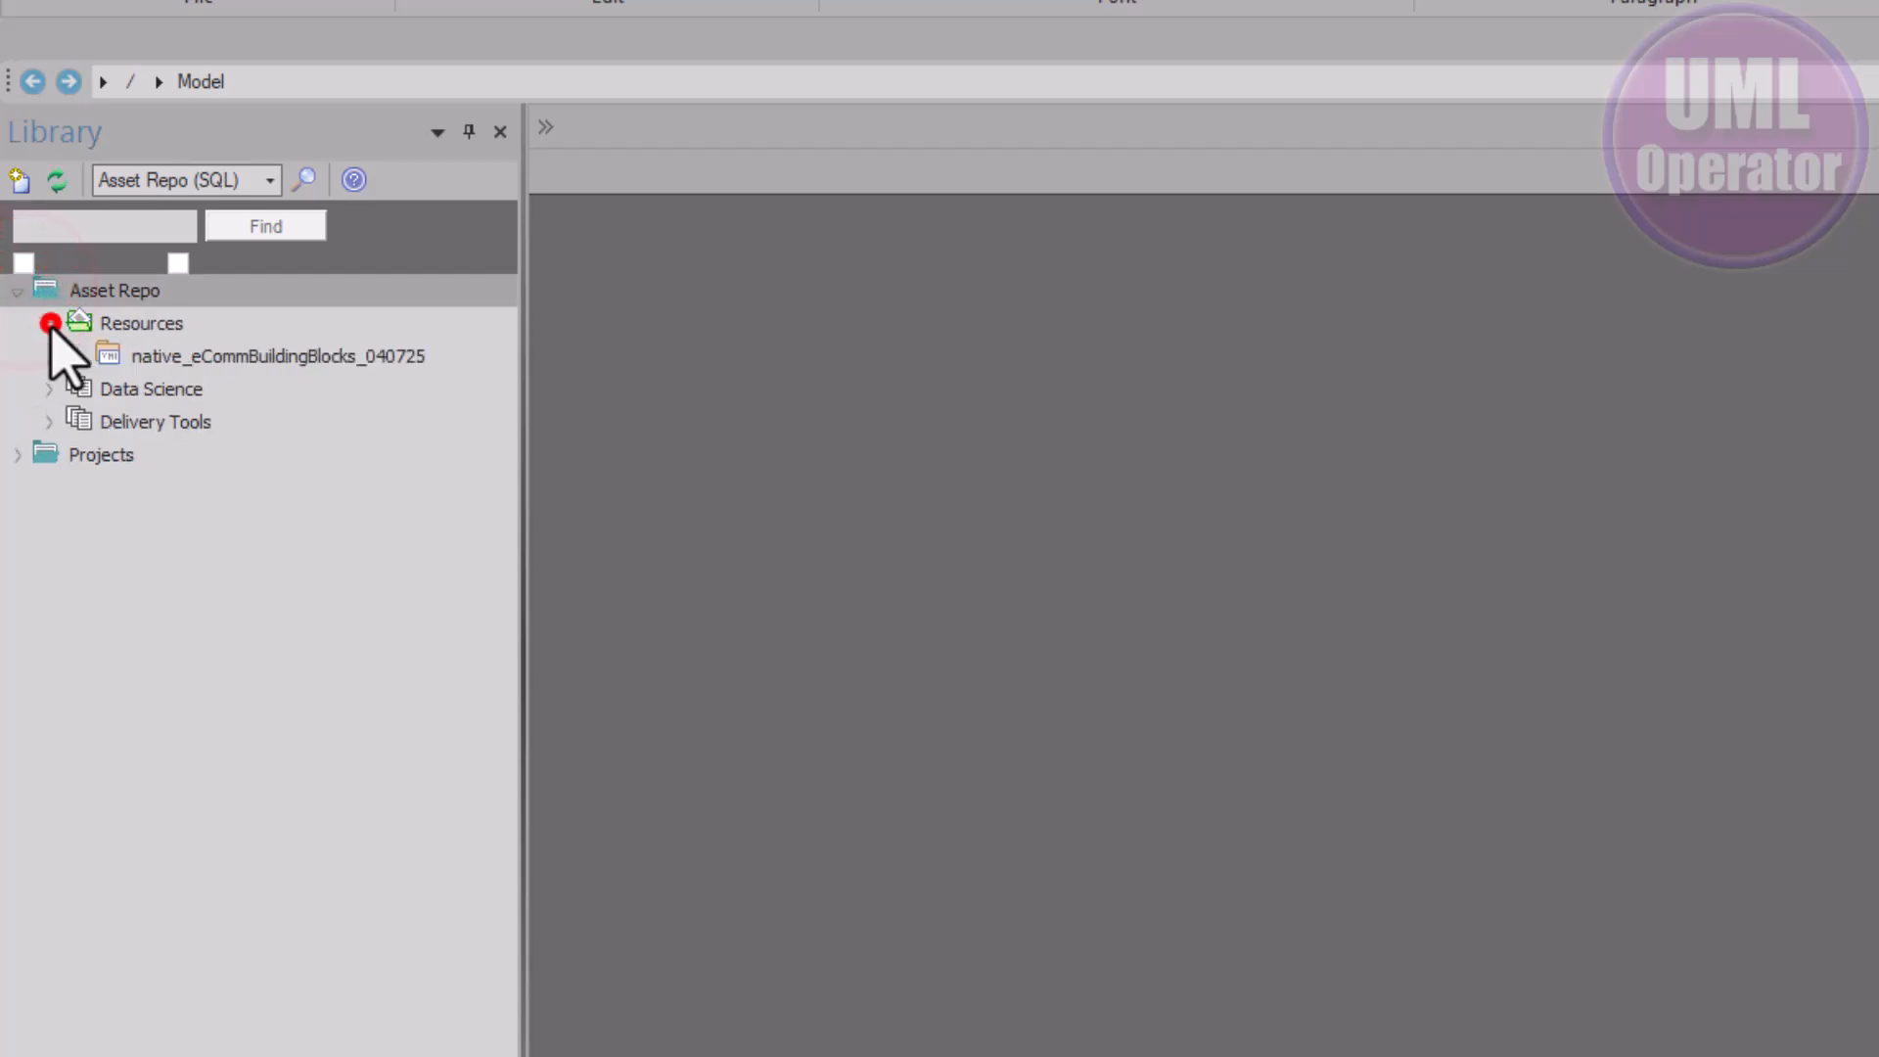
click(174, 354)
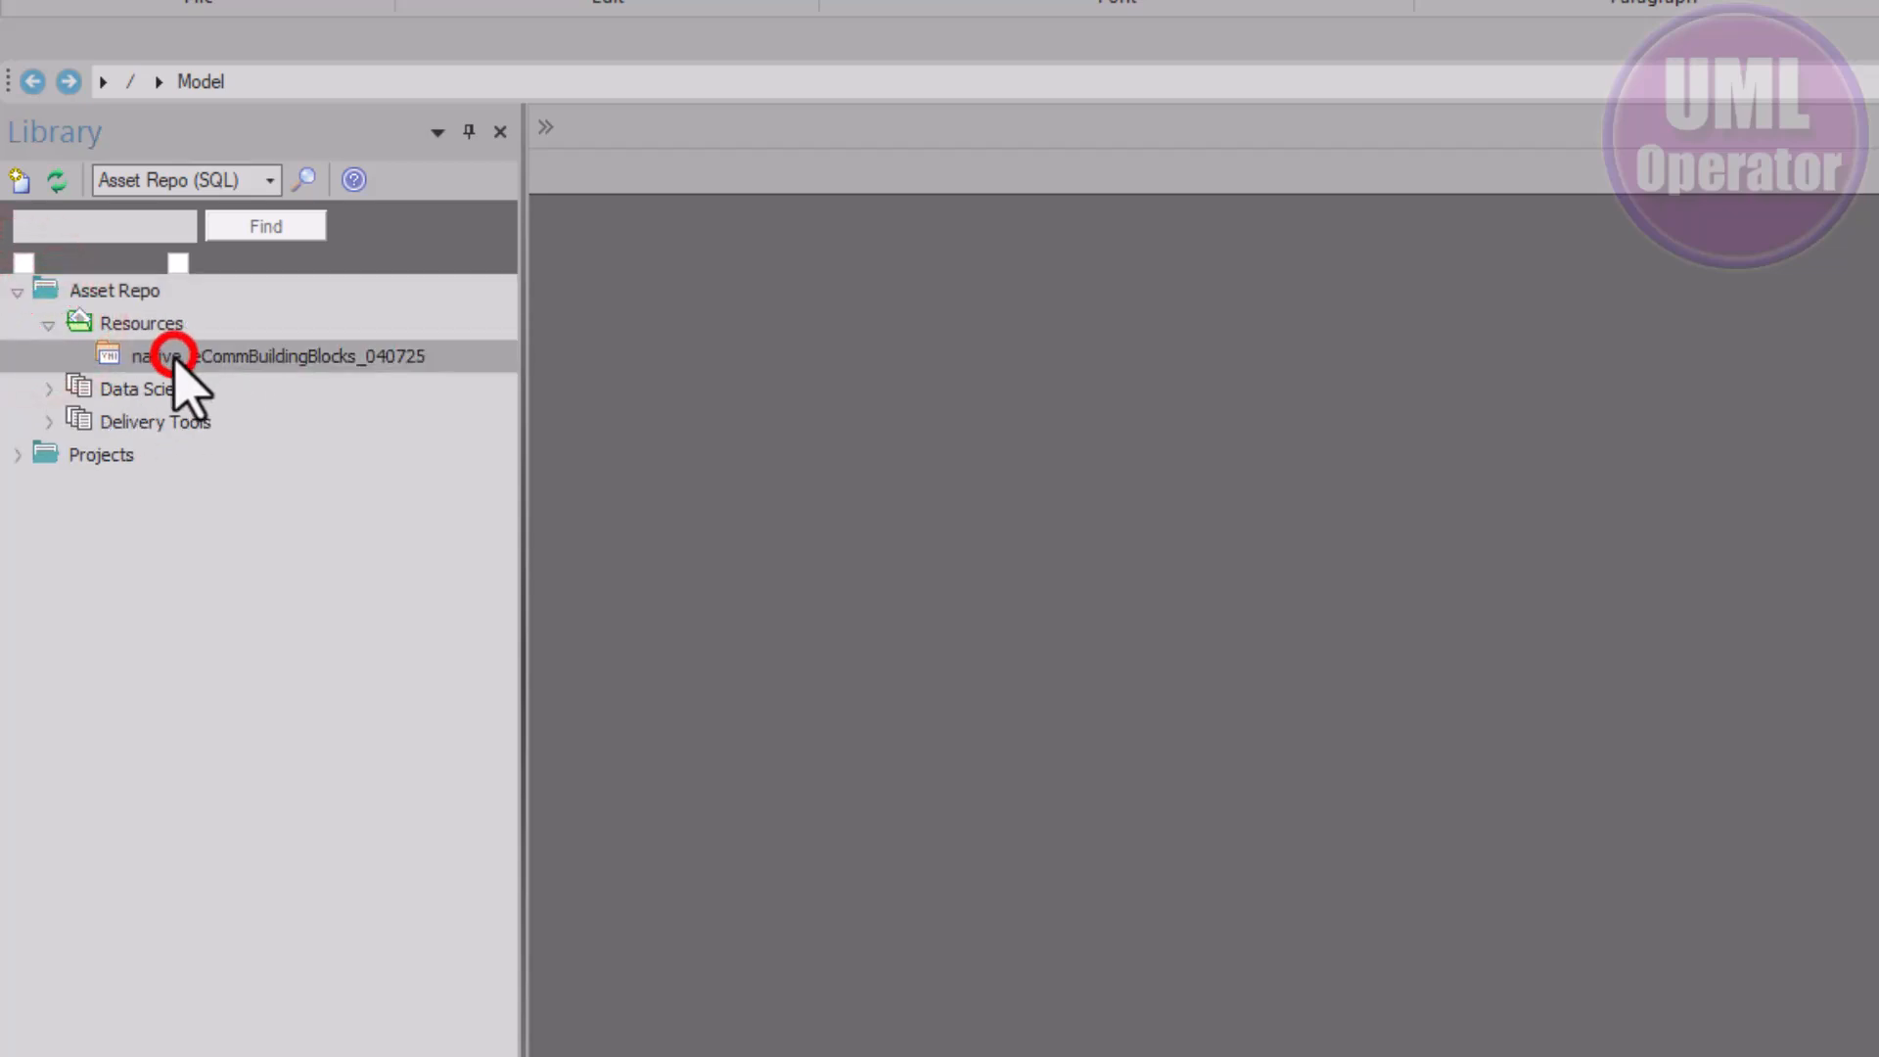
click(275, 356)
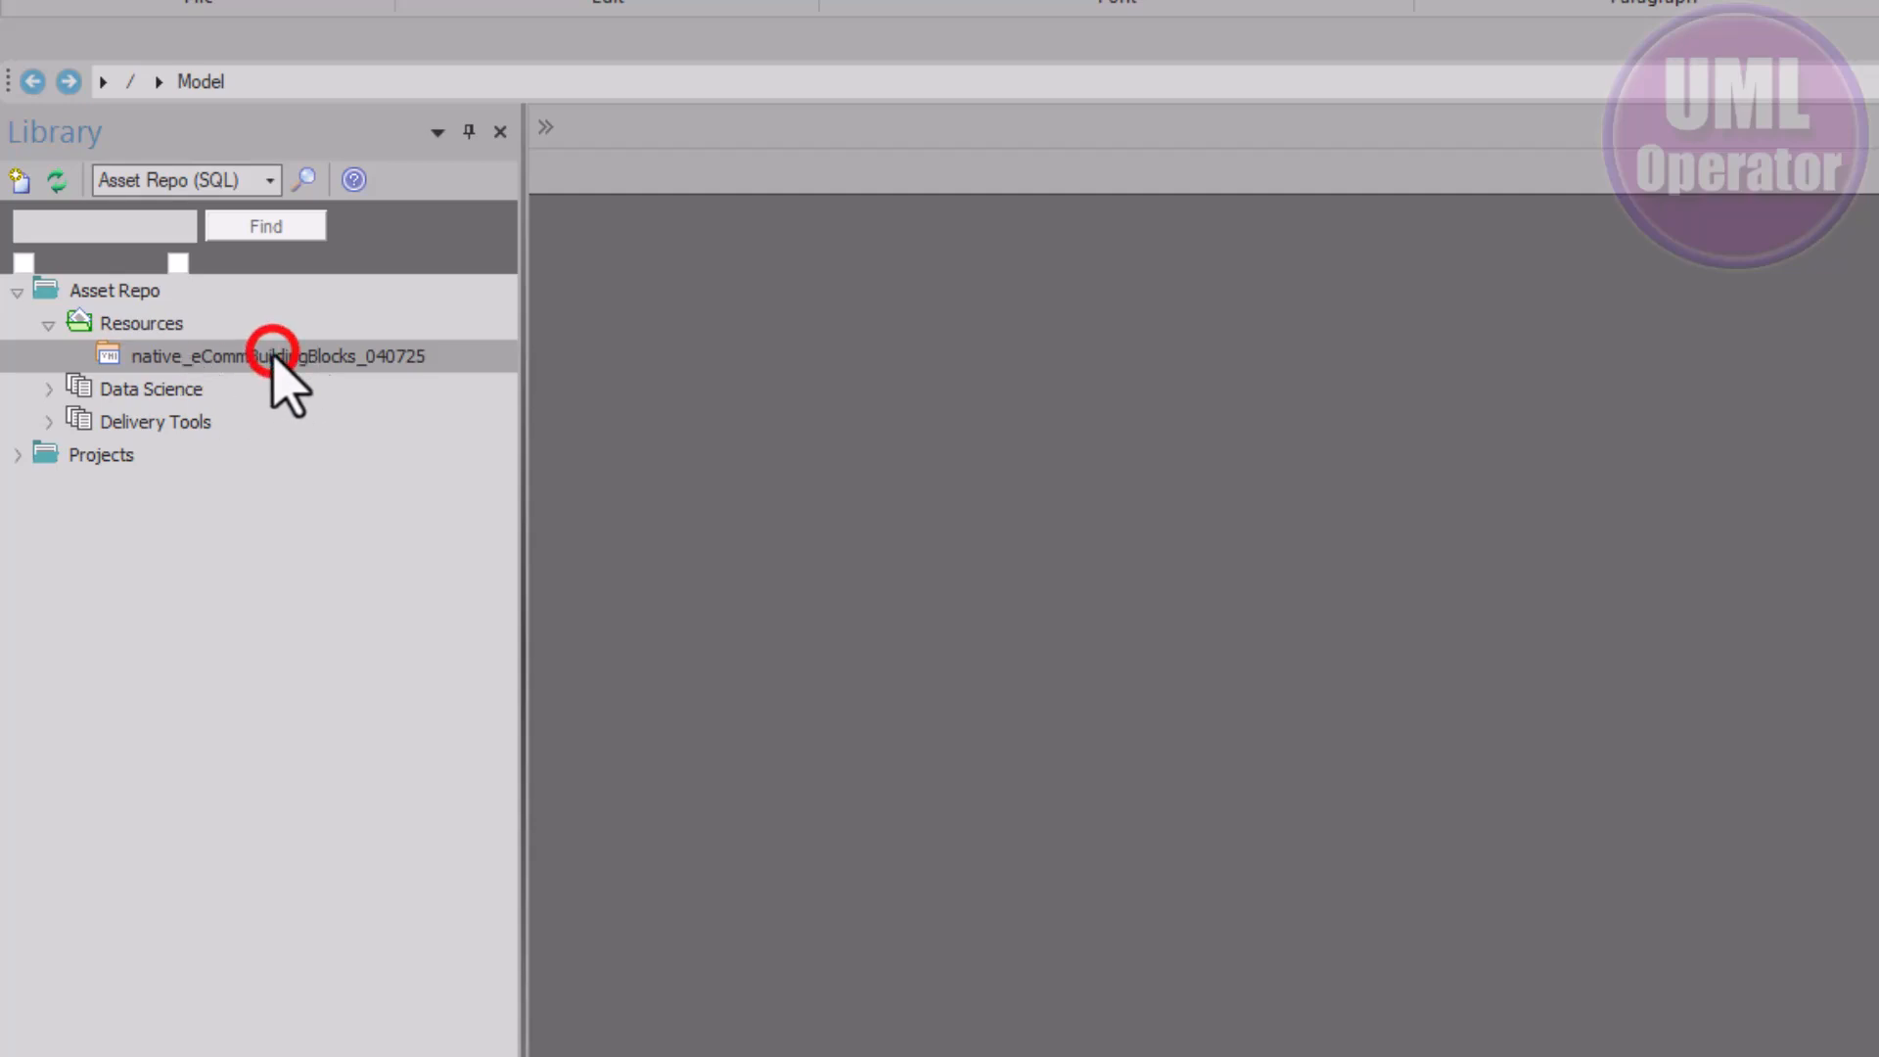
click(277, 485)
Import the resource into the current model's Model package and expand the new package
right_click(157, 356)
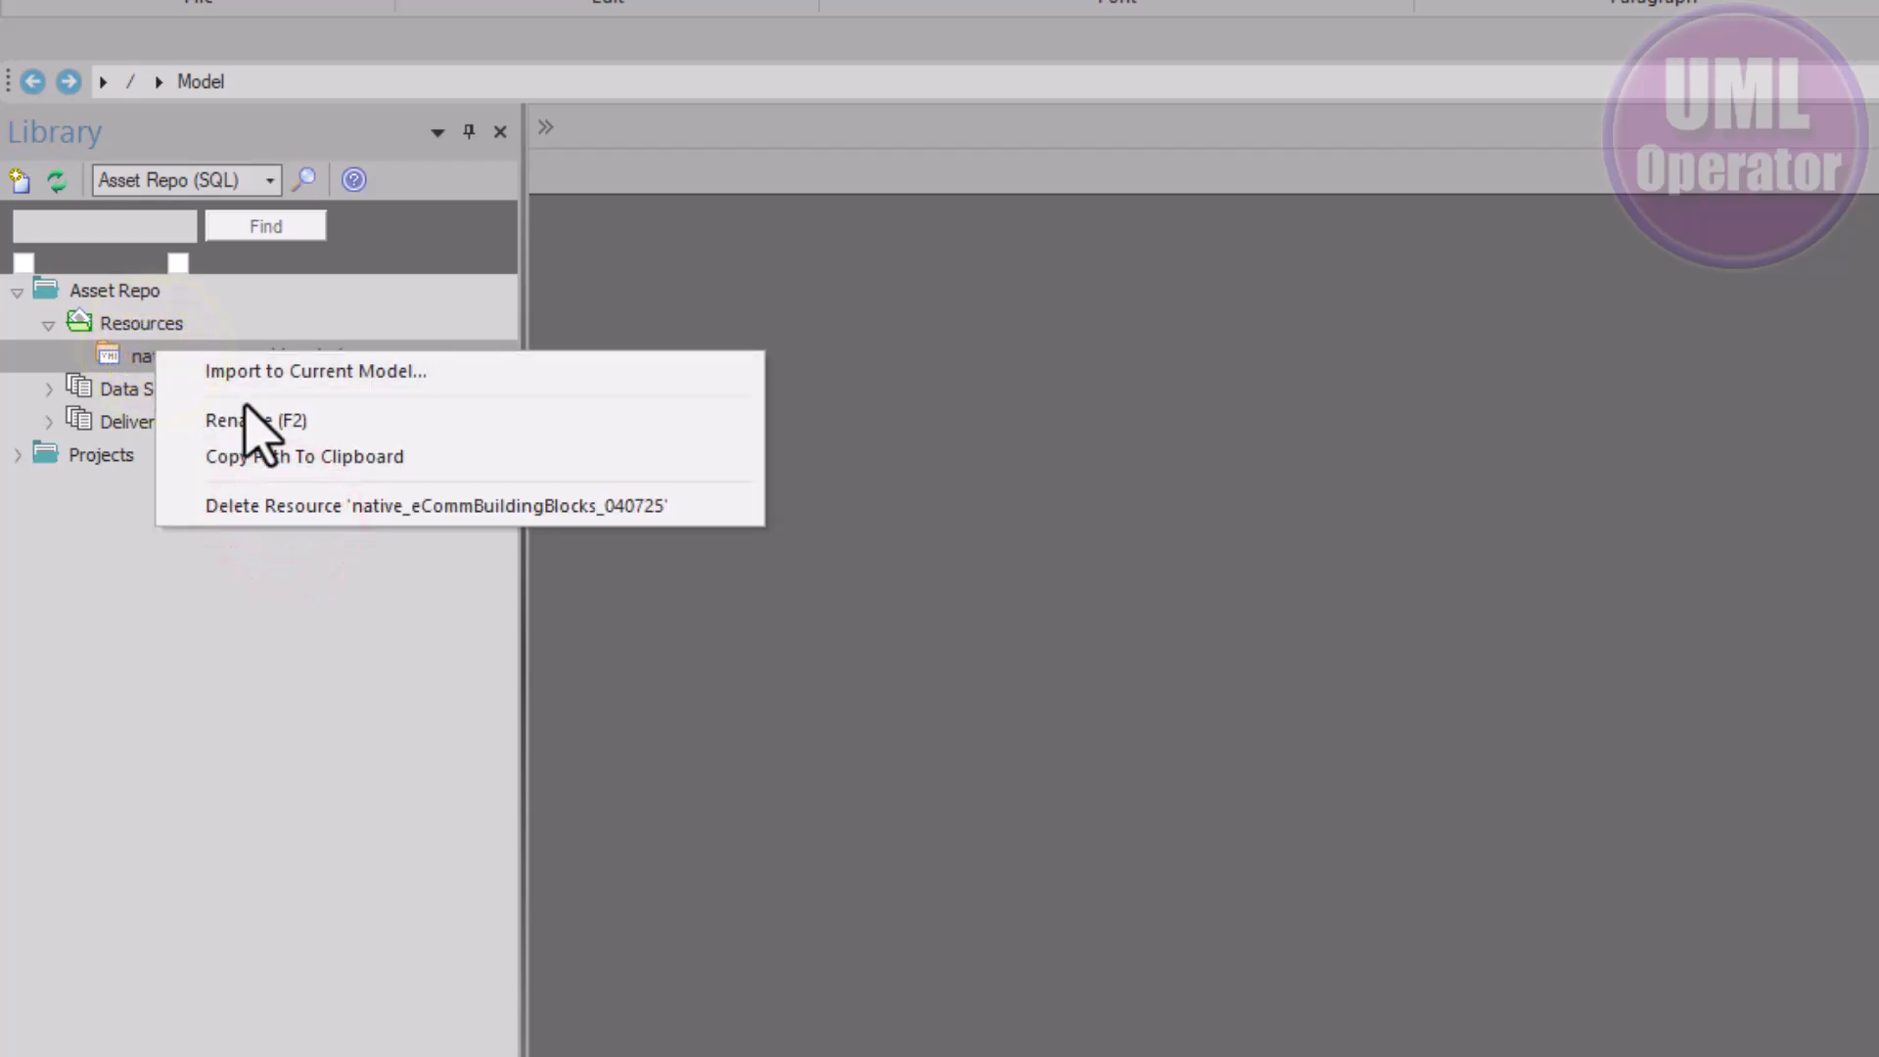
click(371, 369)
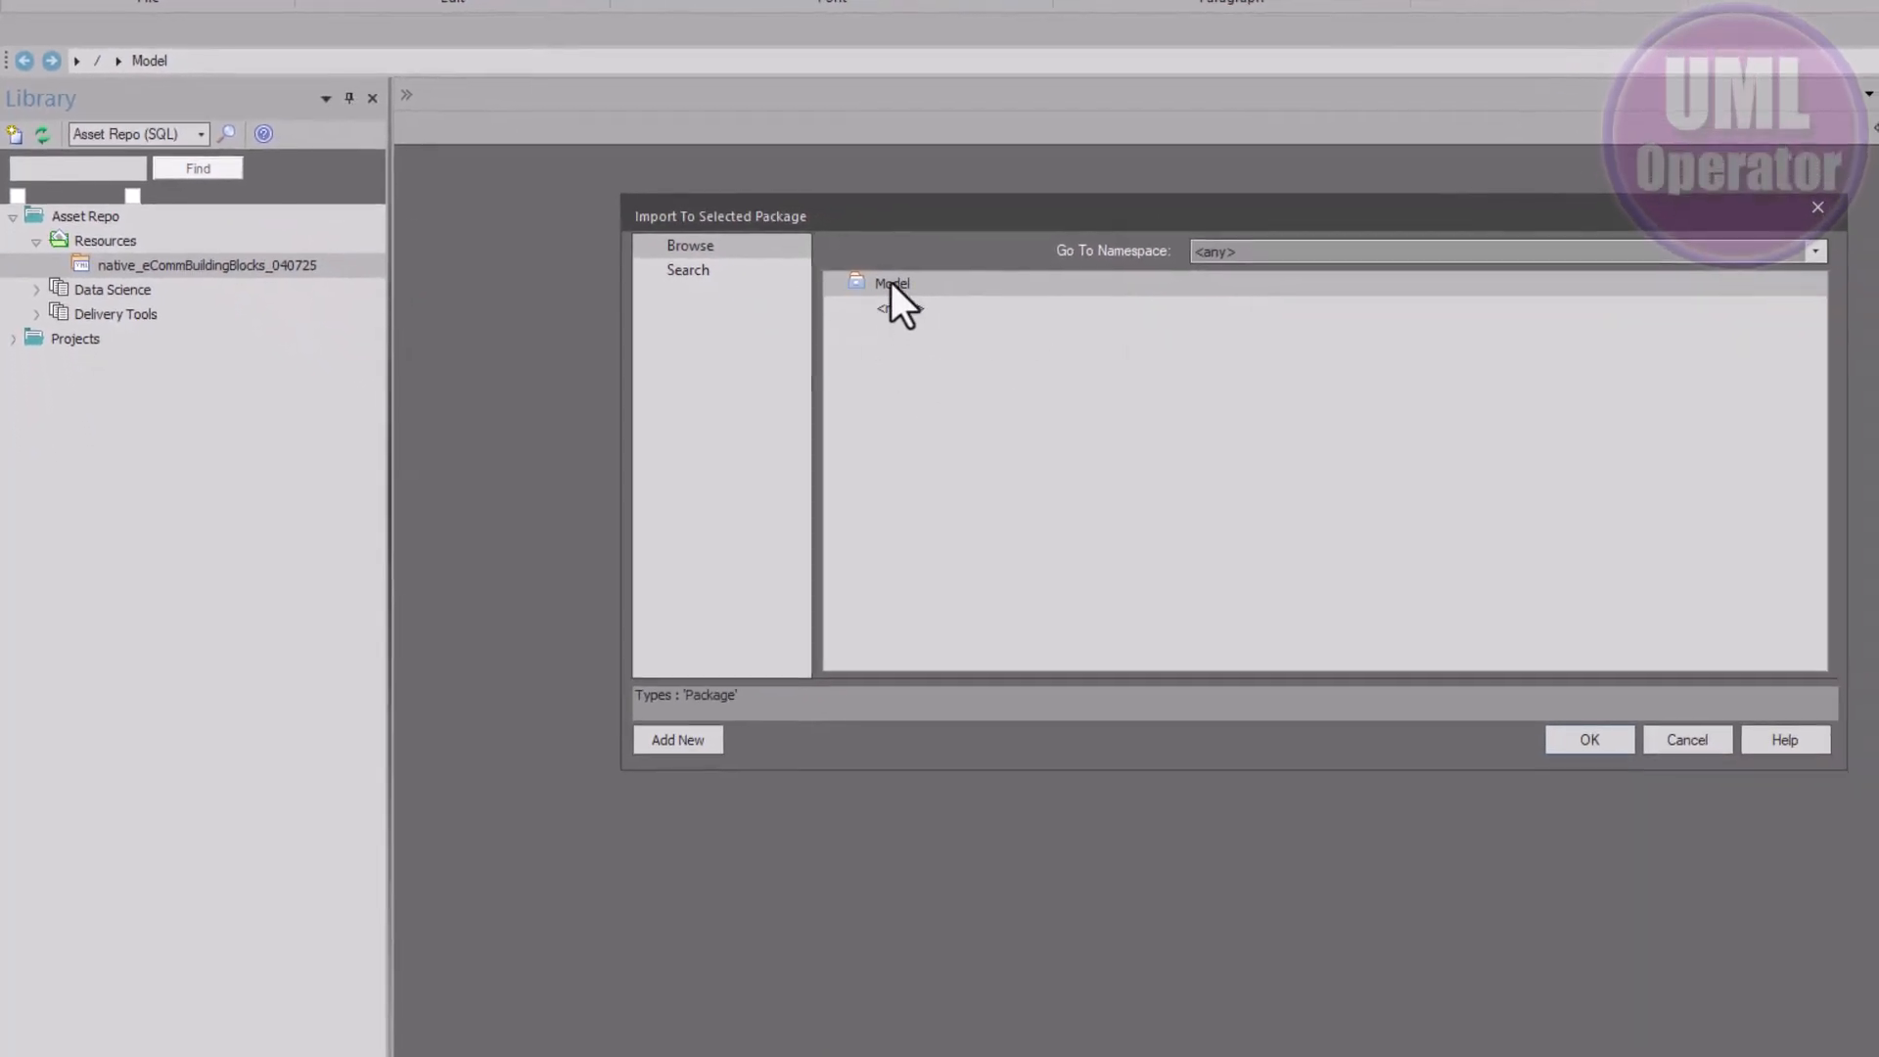
double_click(890, 282)
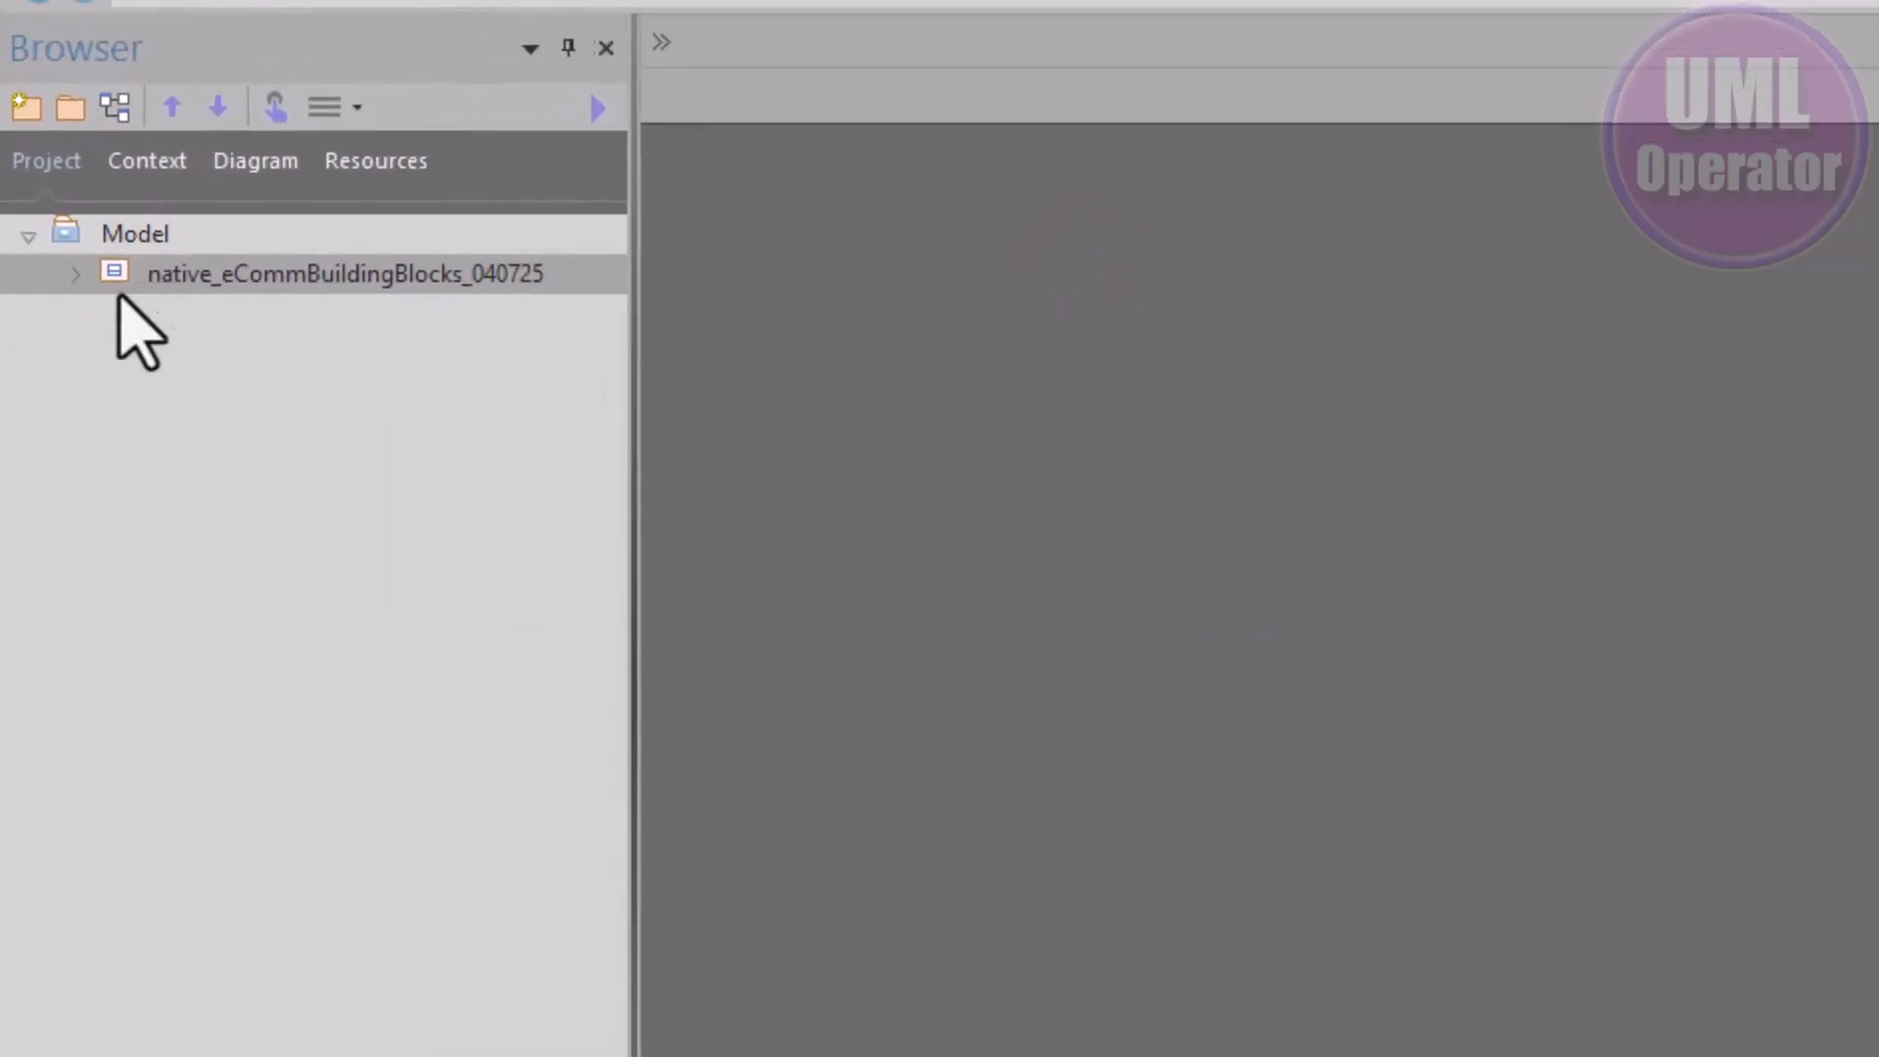
click(75, 274)
click(103, 242)
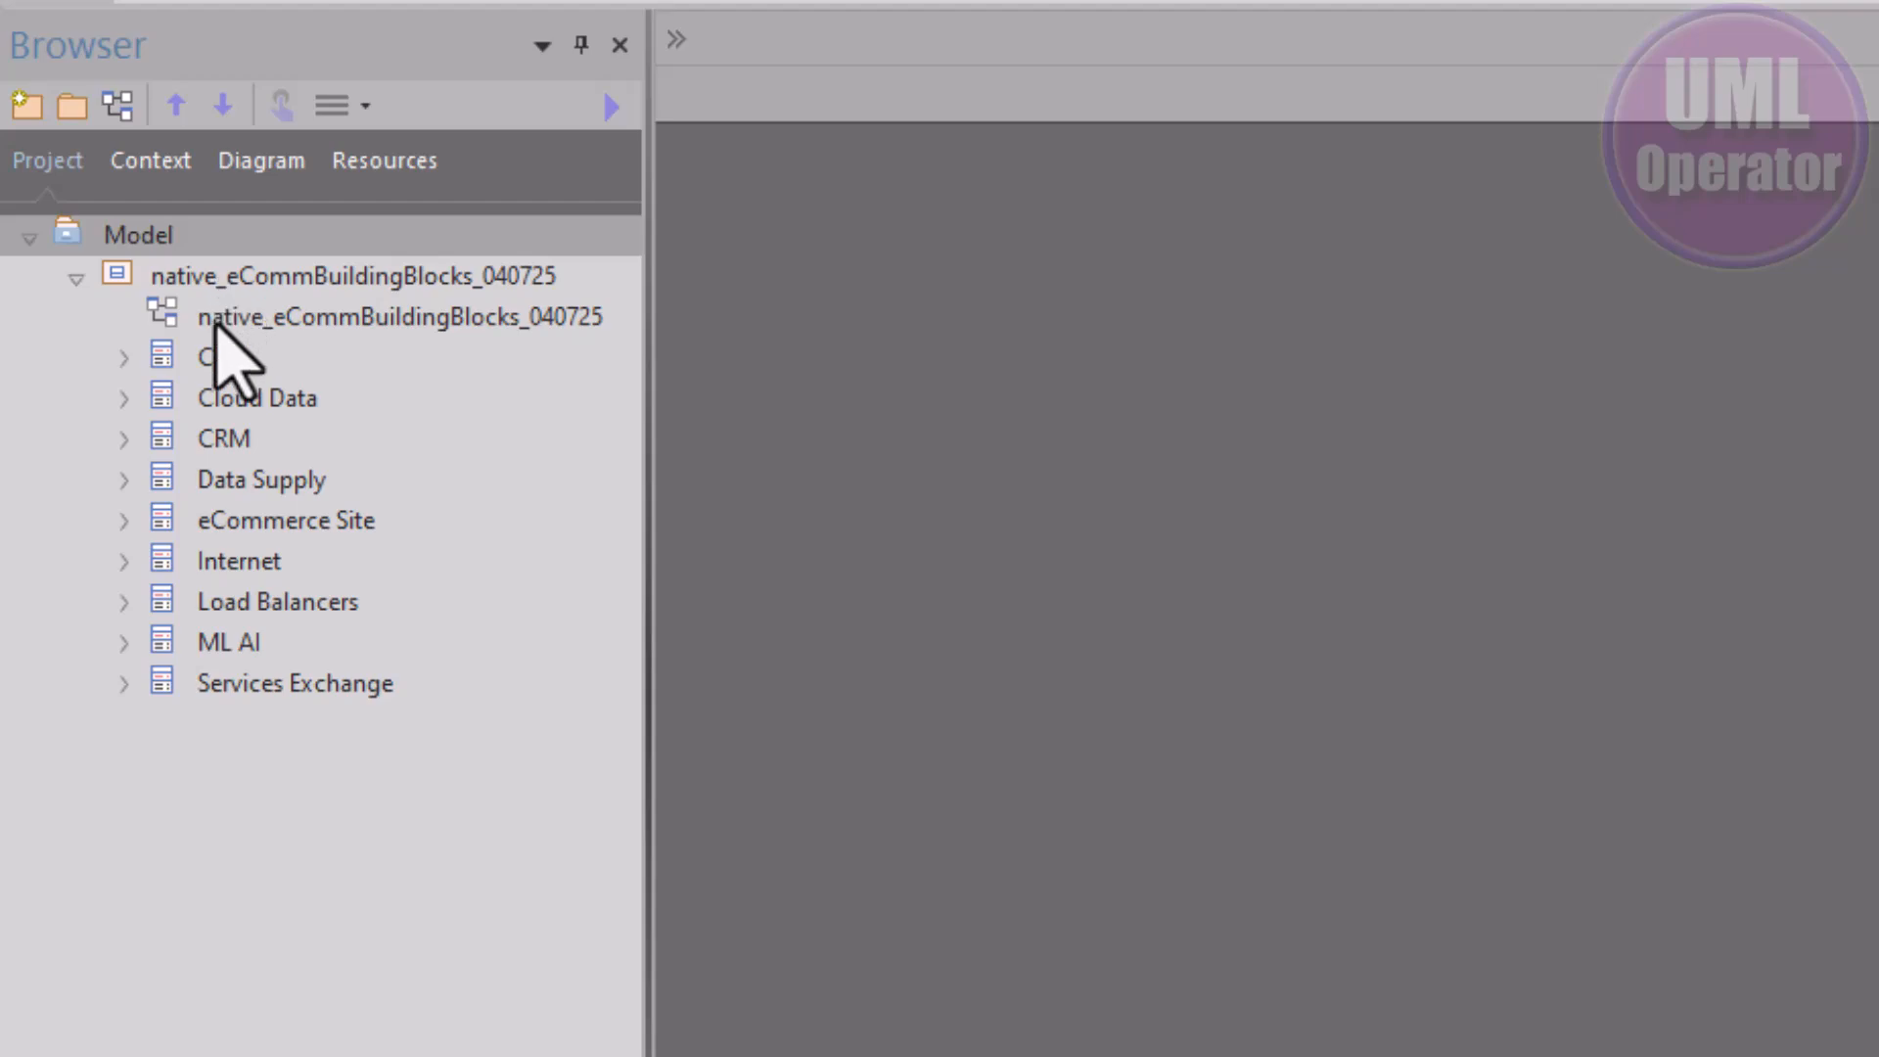
Open the imported diagram and compare Cloud Data's GUID against the GUIDs in Notepad
double_click(255, 318)
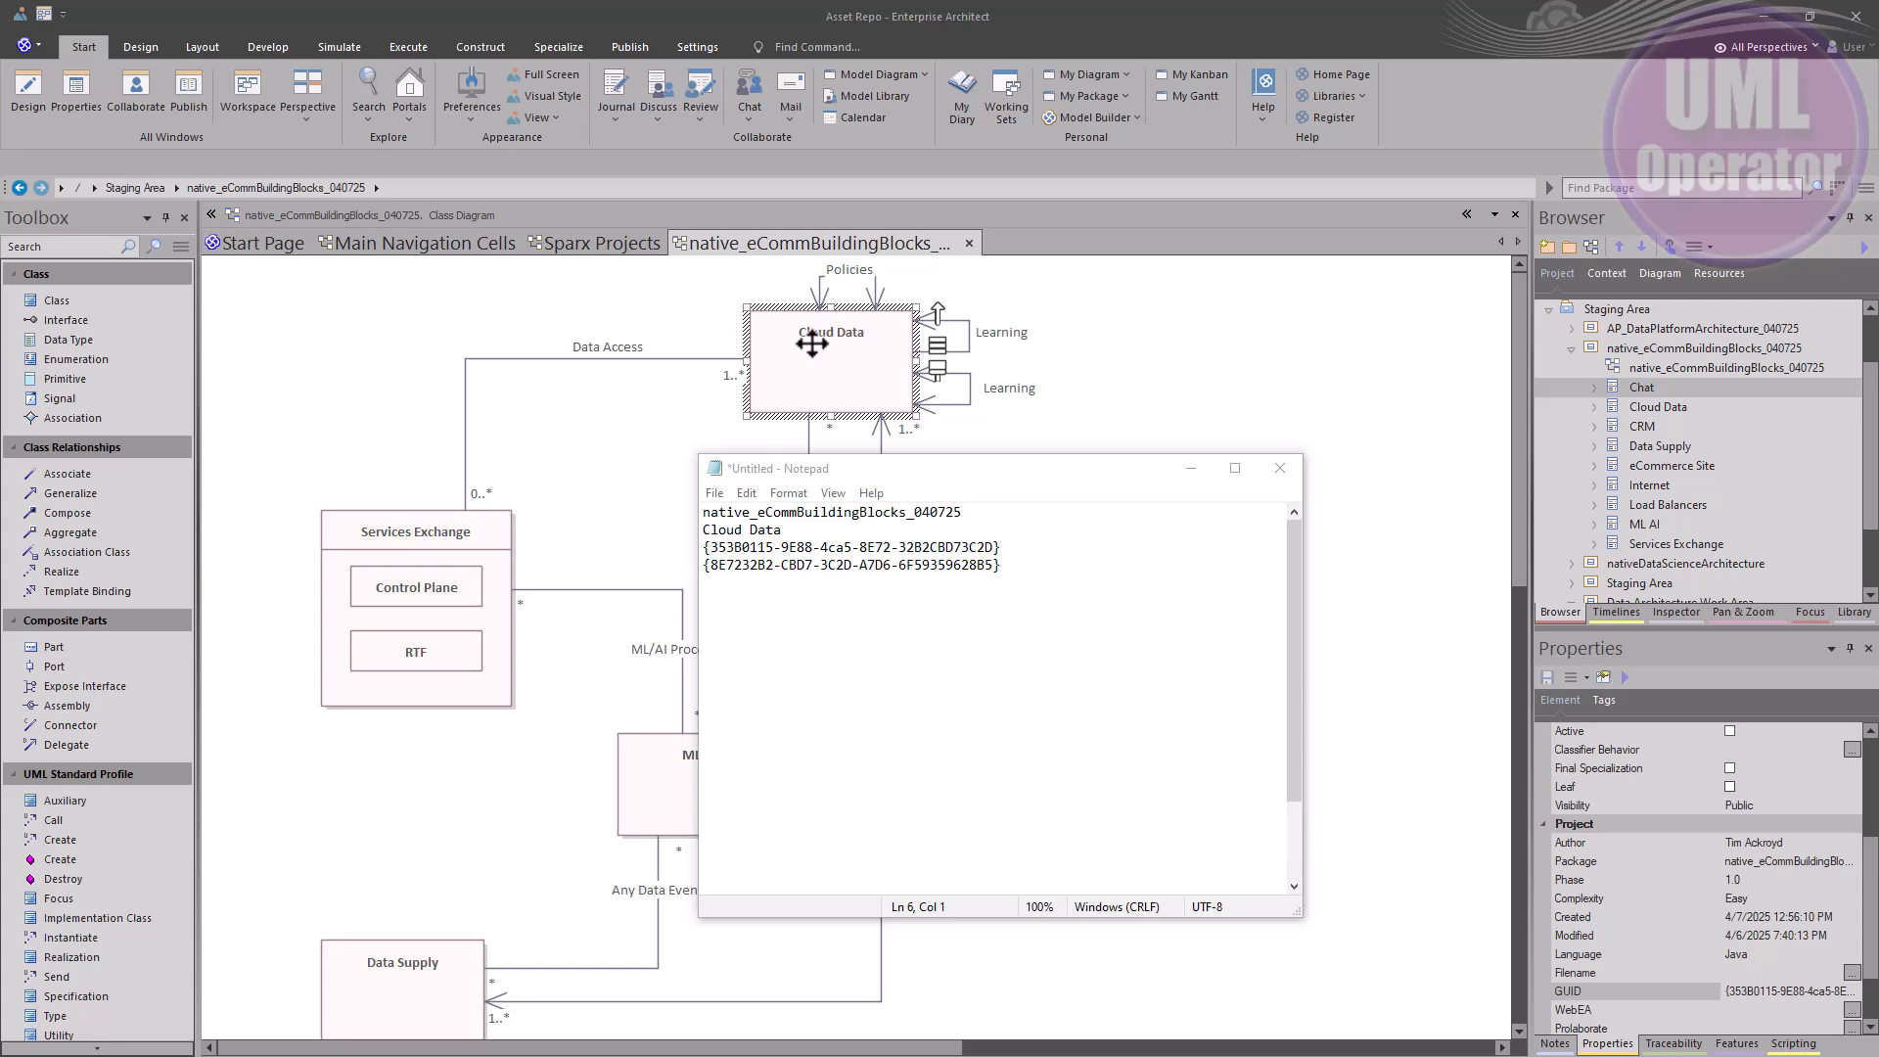
drag(1000, 547, 704, 548)
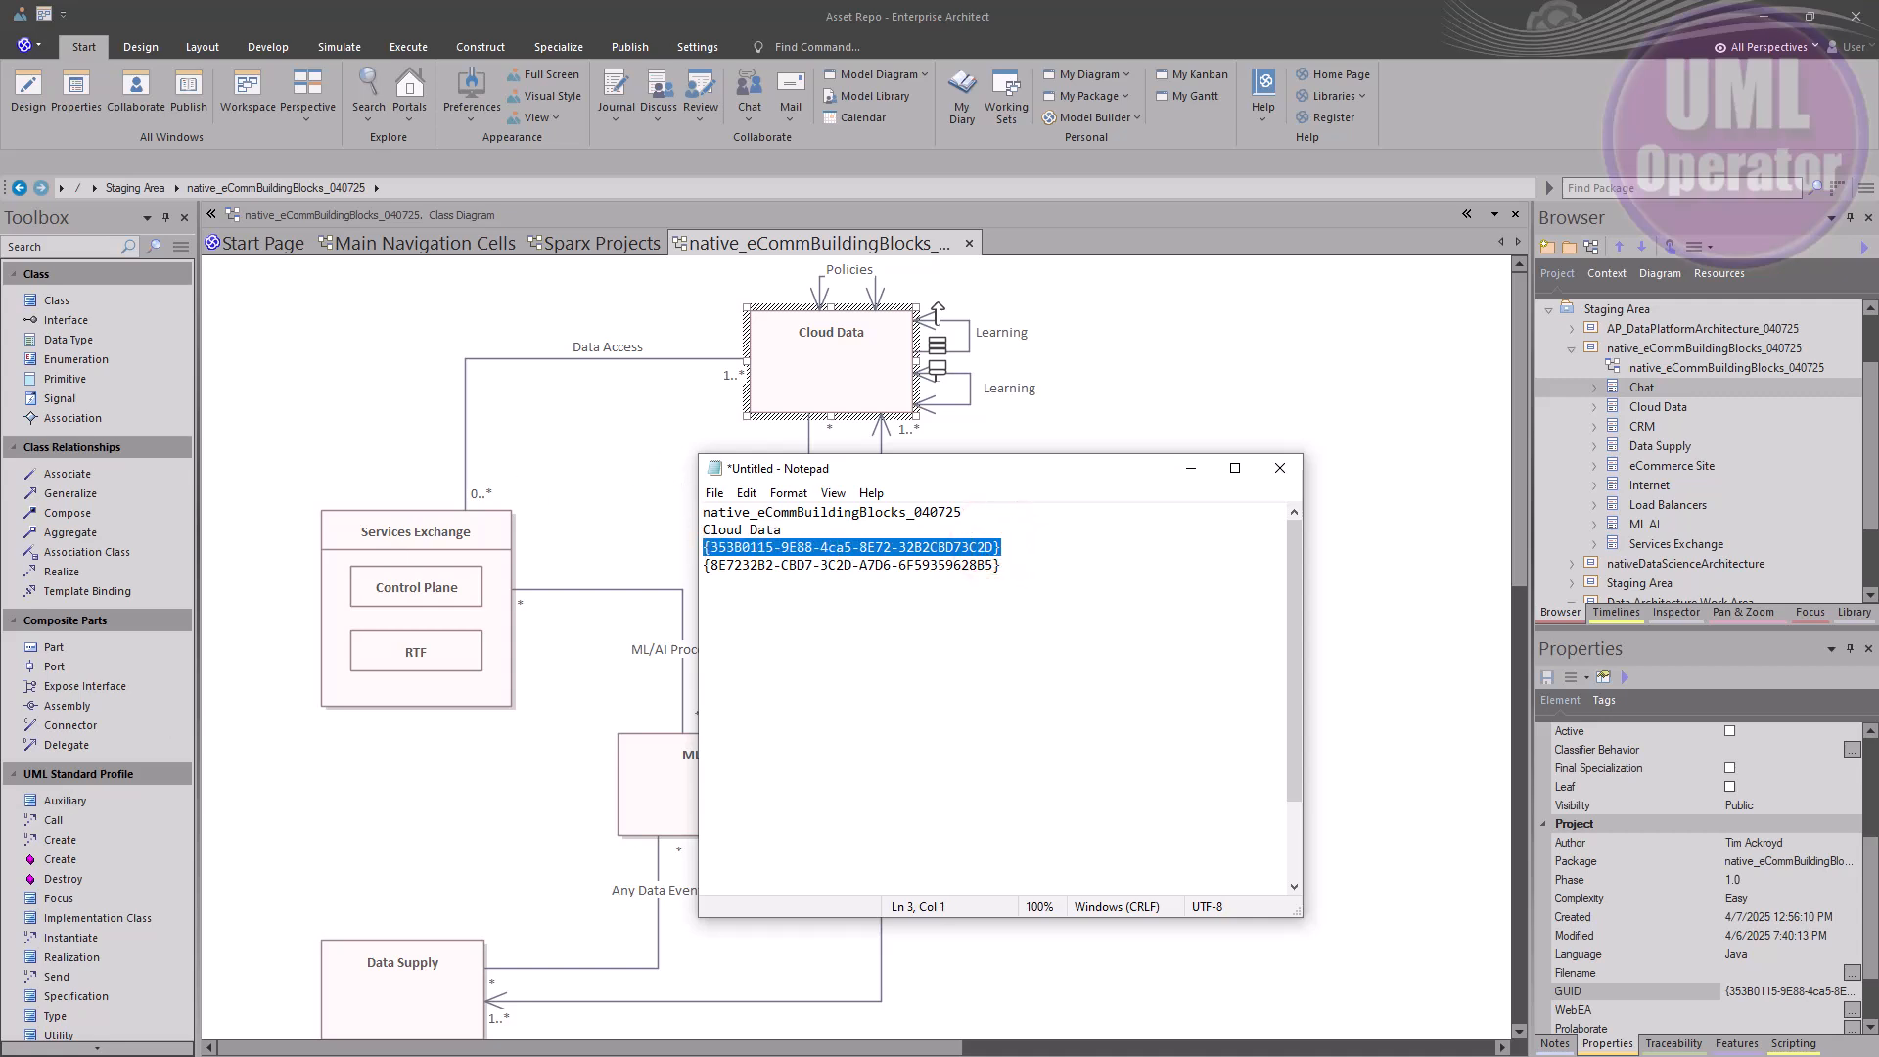
key(alt+Tab)
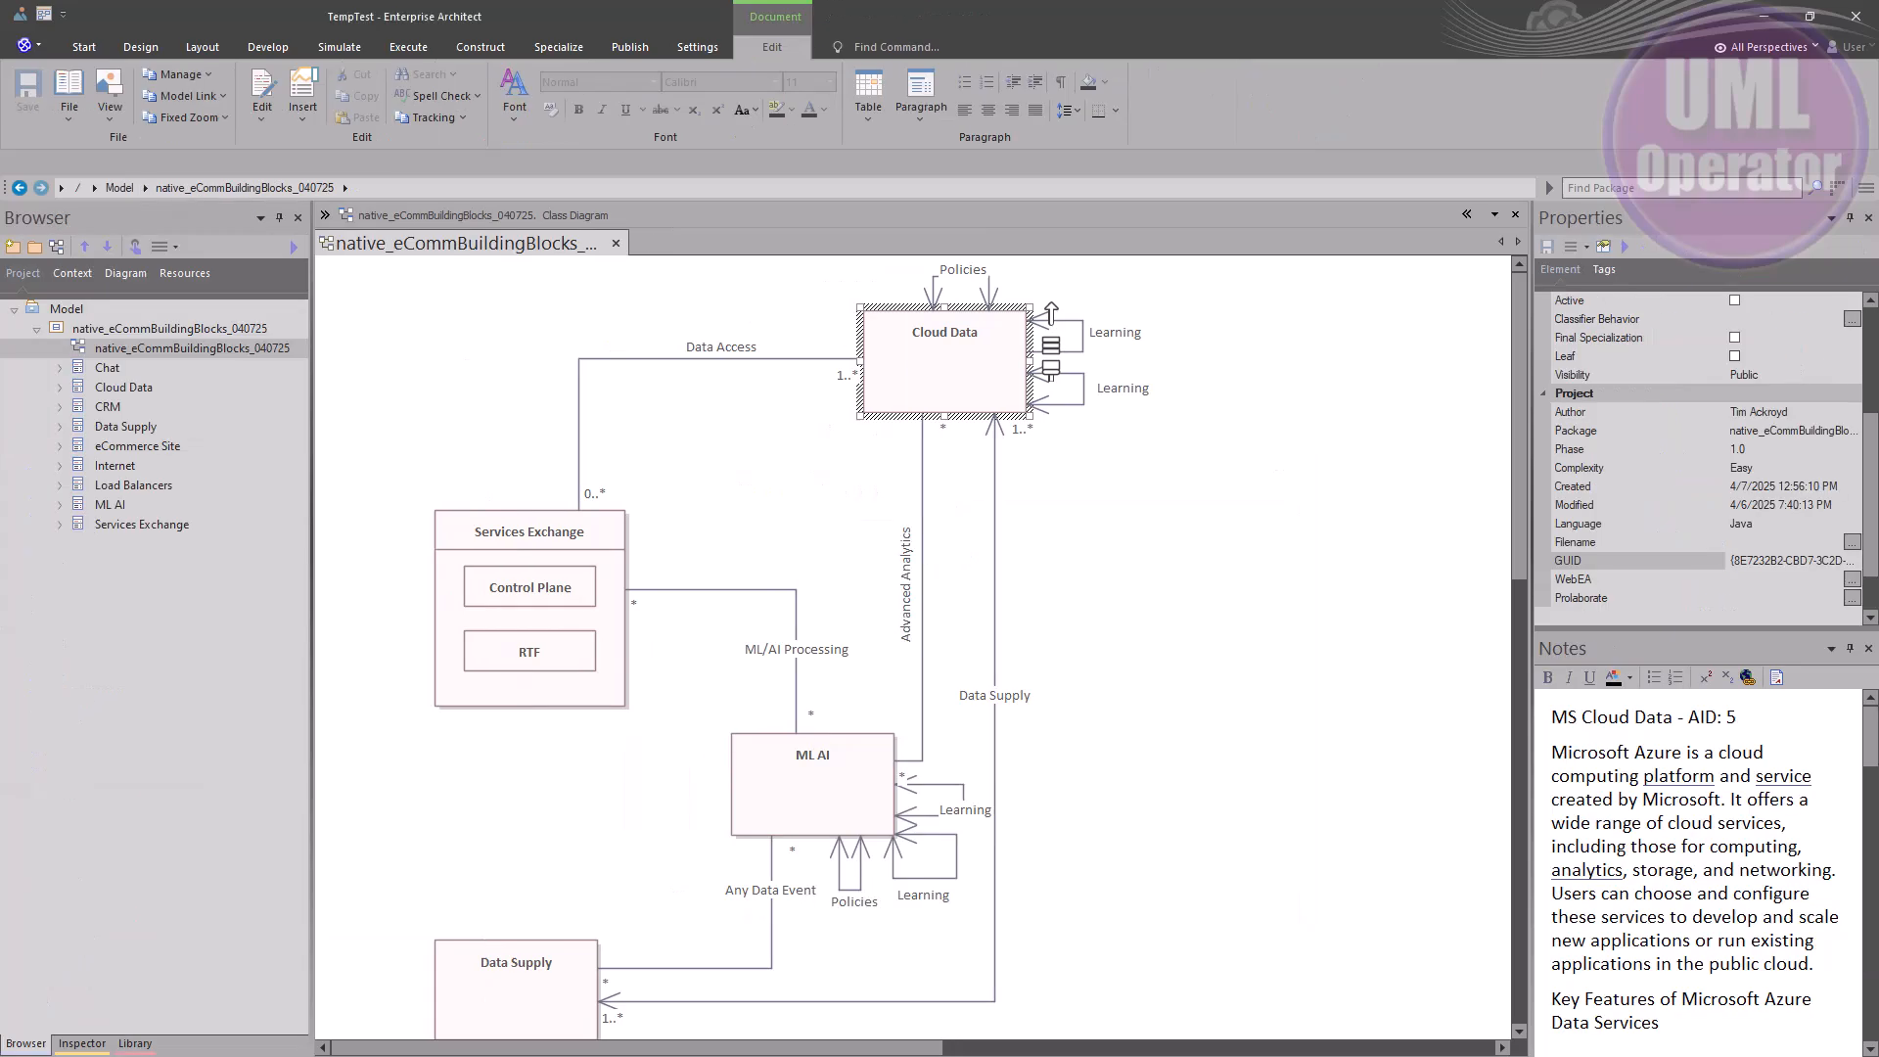
click(933, 404)
key(alt+Tab)
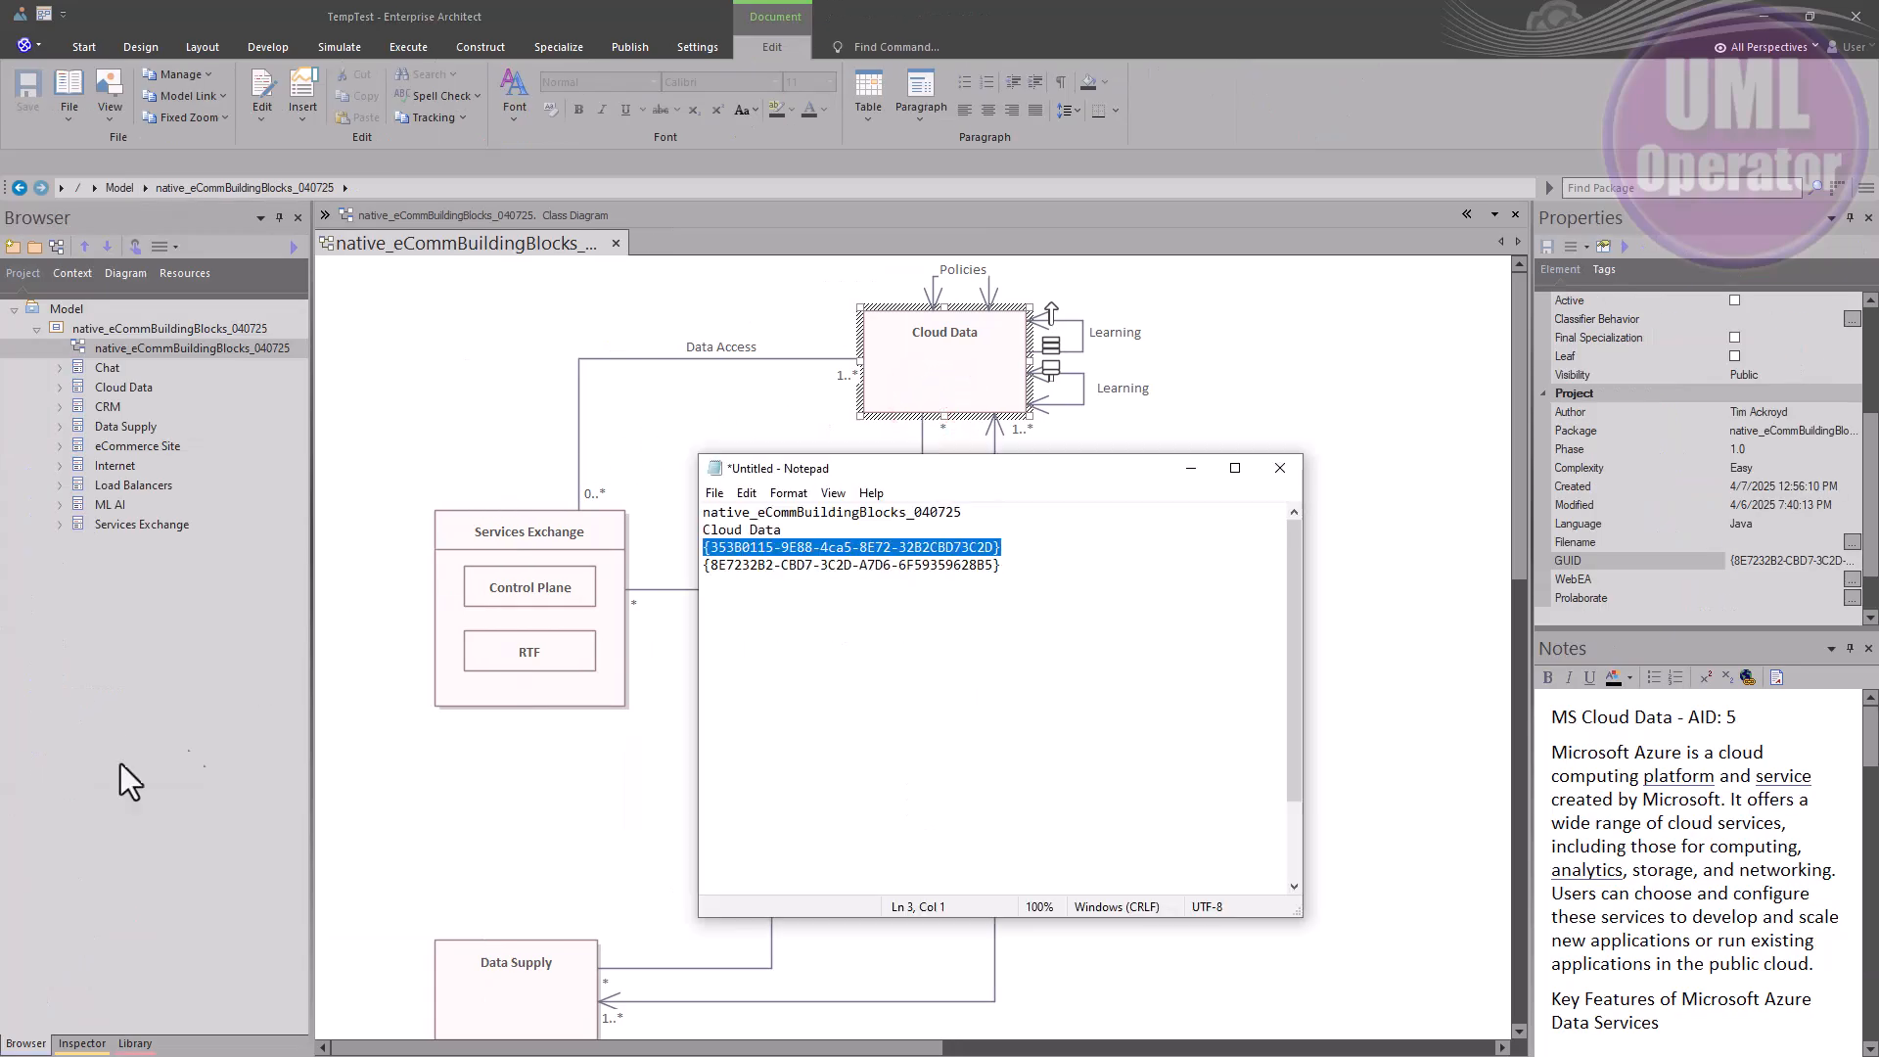
click(881, 626)
drag(1000, 564, 697, 577)
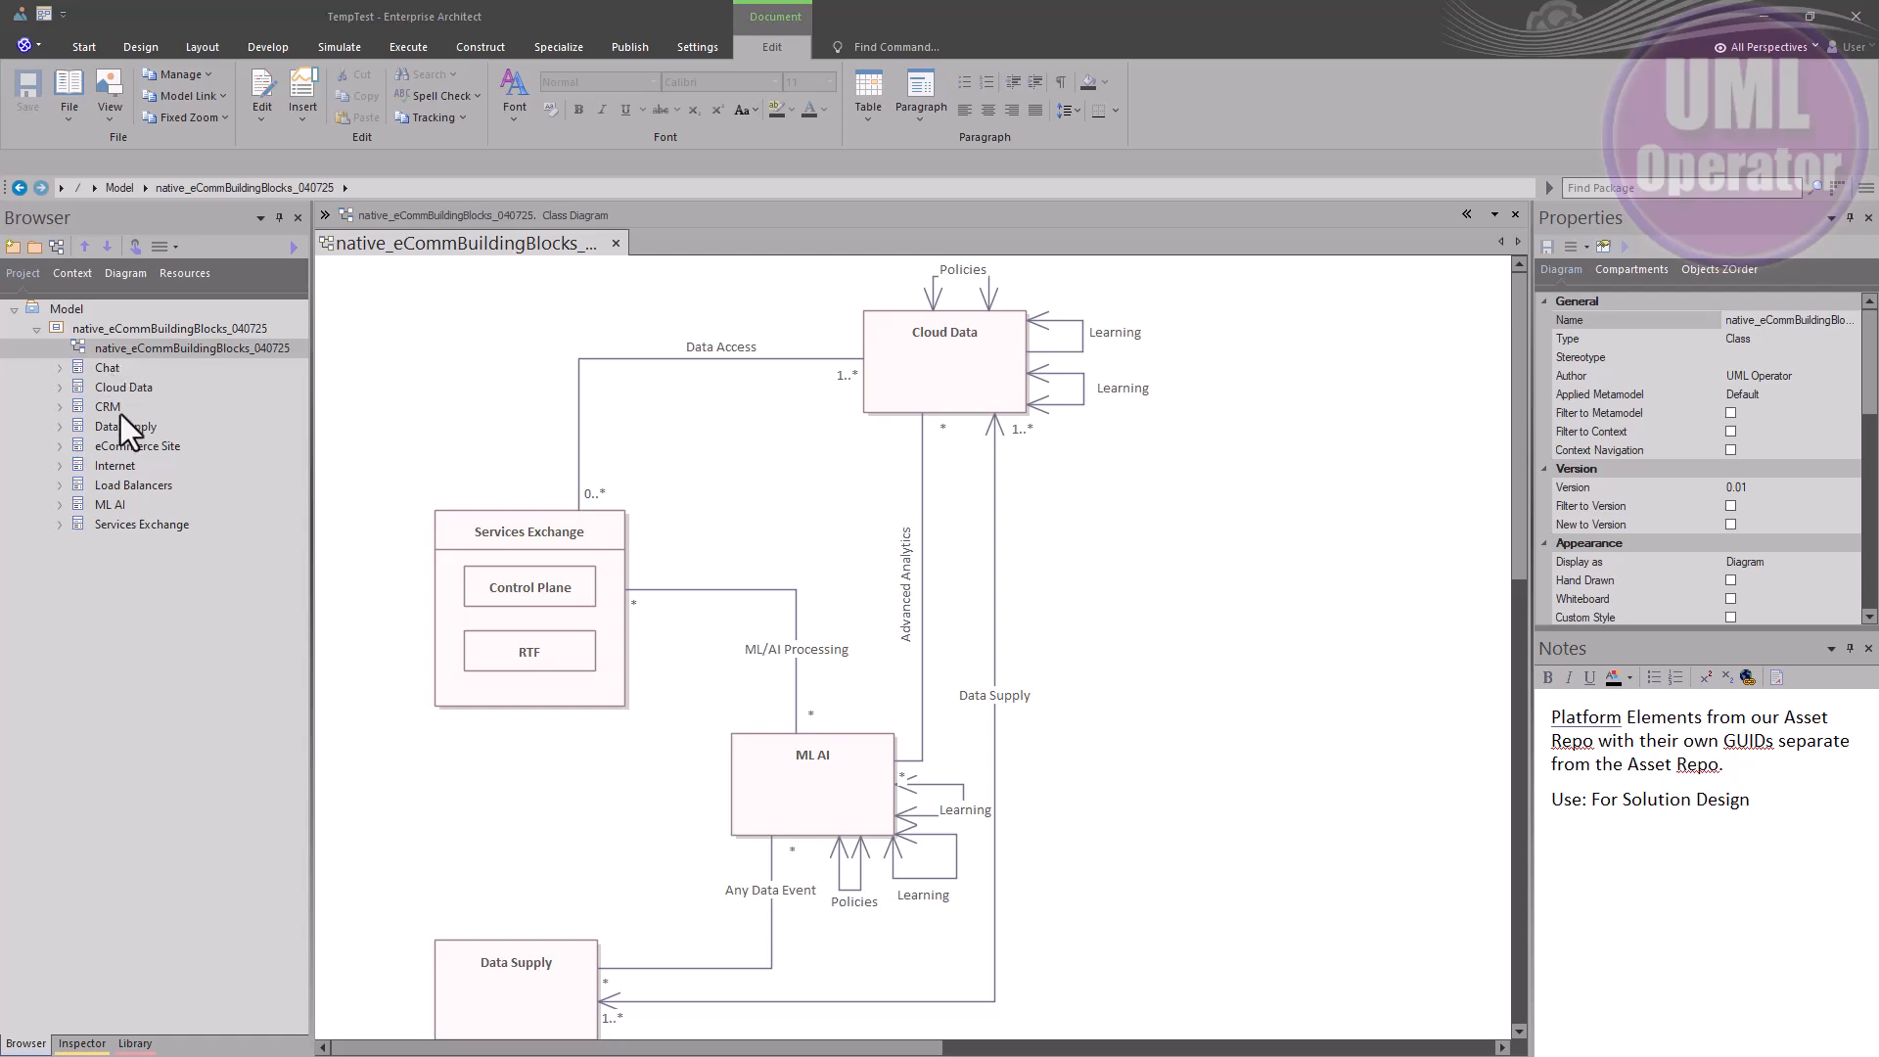
Drop eCommerce Site onto the diagram as a link, placed left of ML AI
click(121, 445)
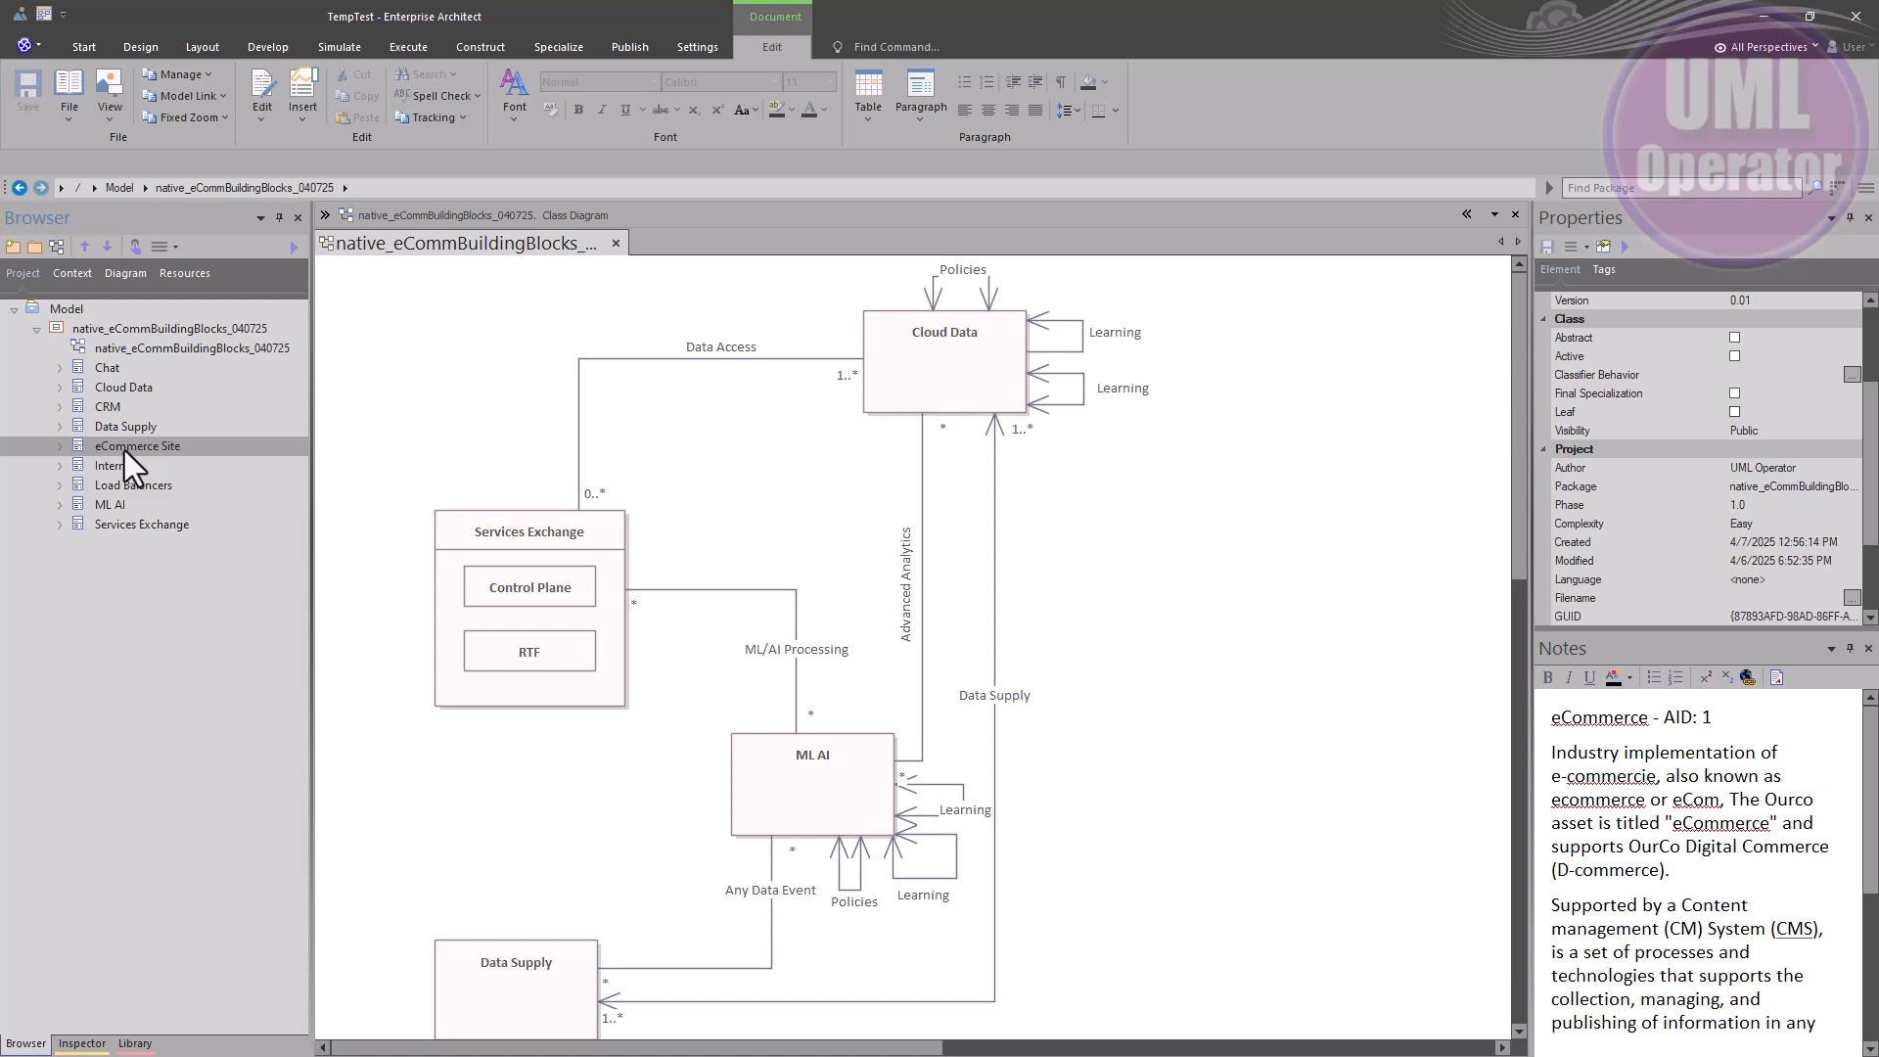
drag(121, 450, 460, 770)
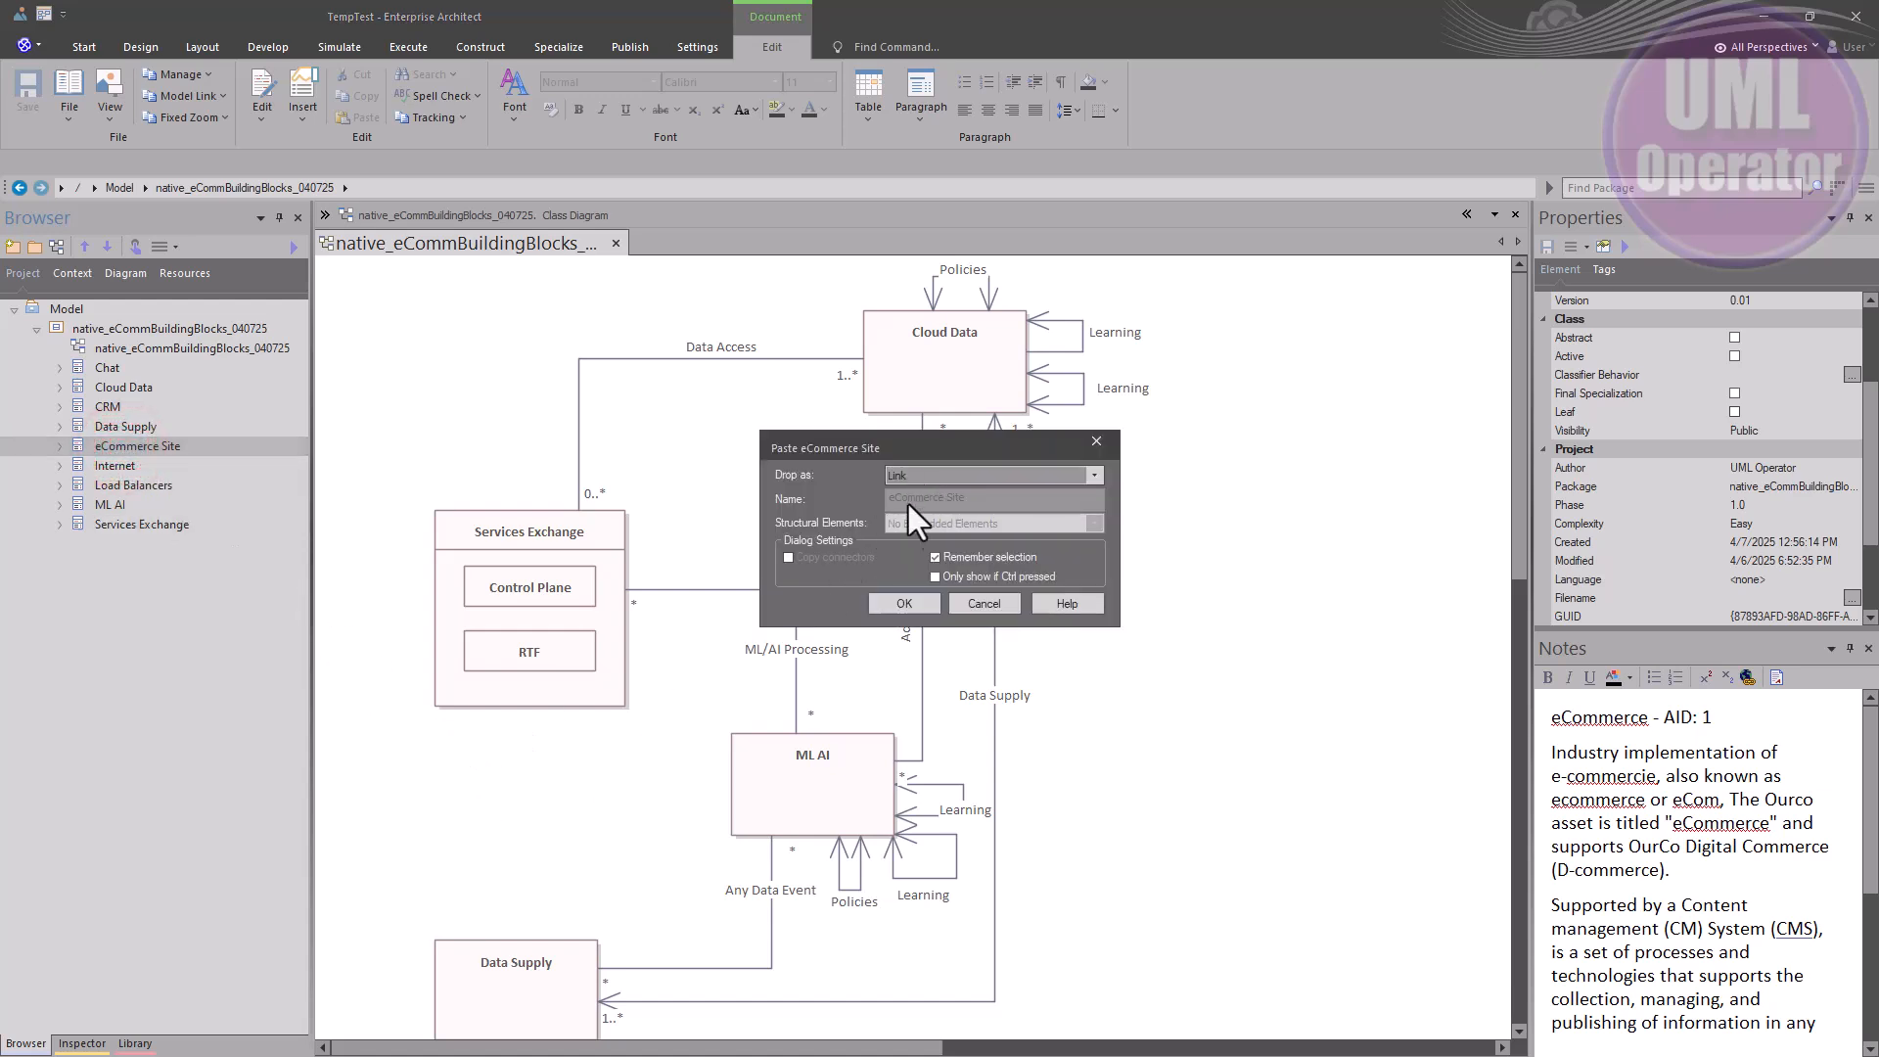
click(904, 603)
drag(526, 806, 448, 794)
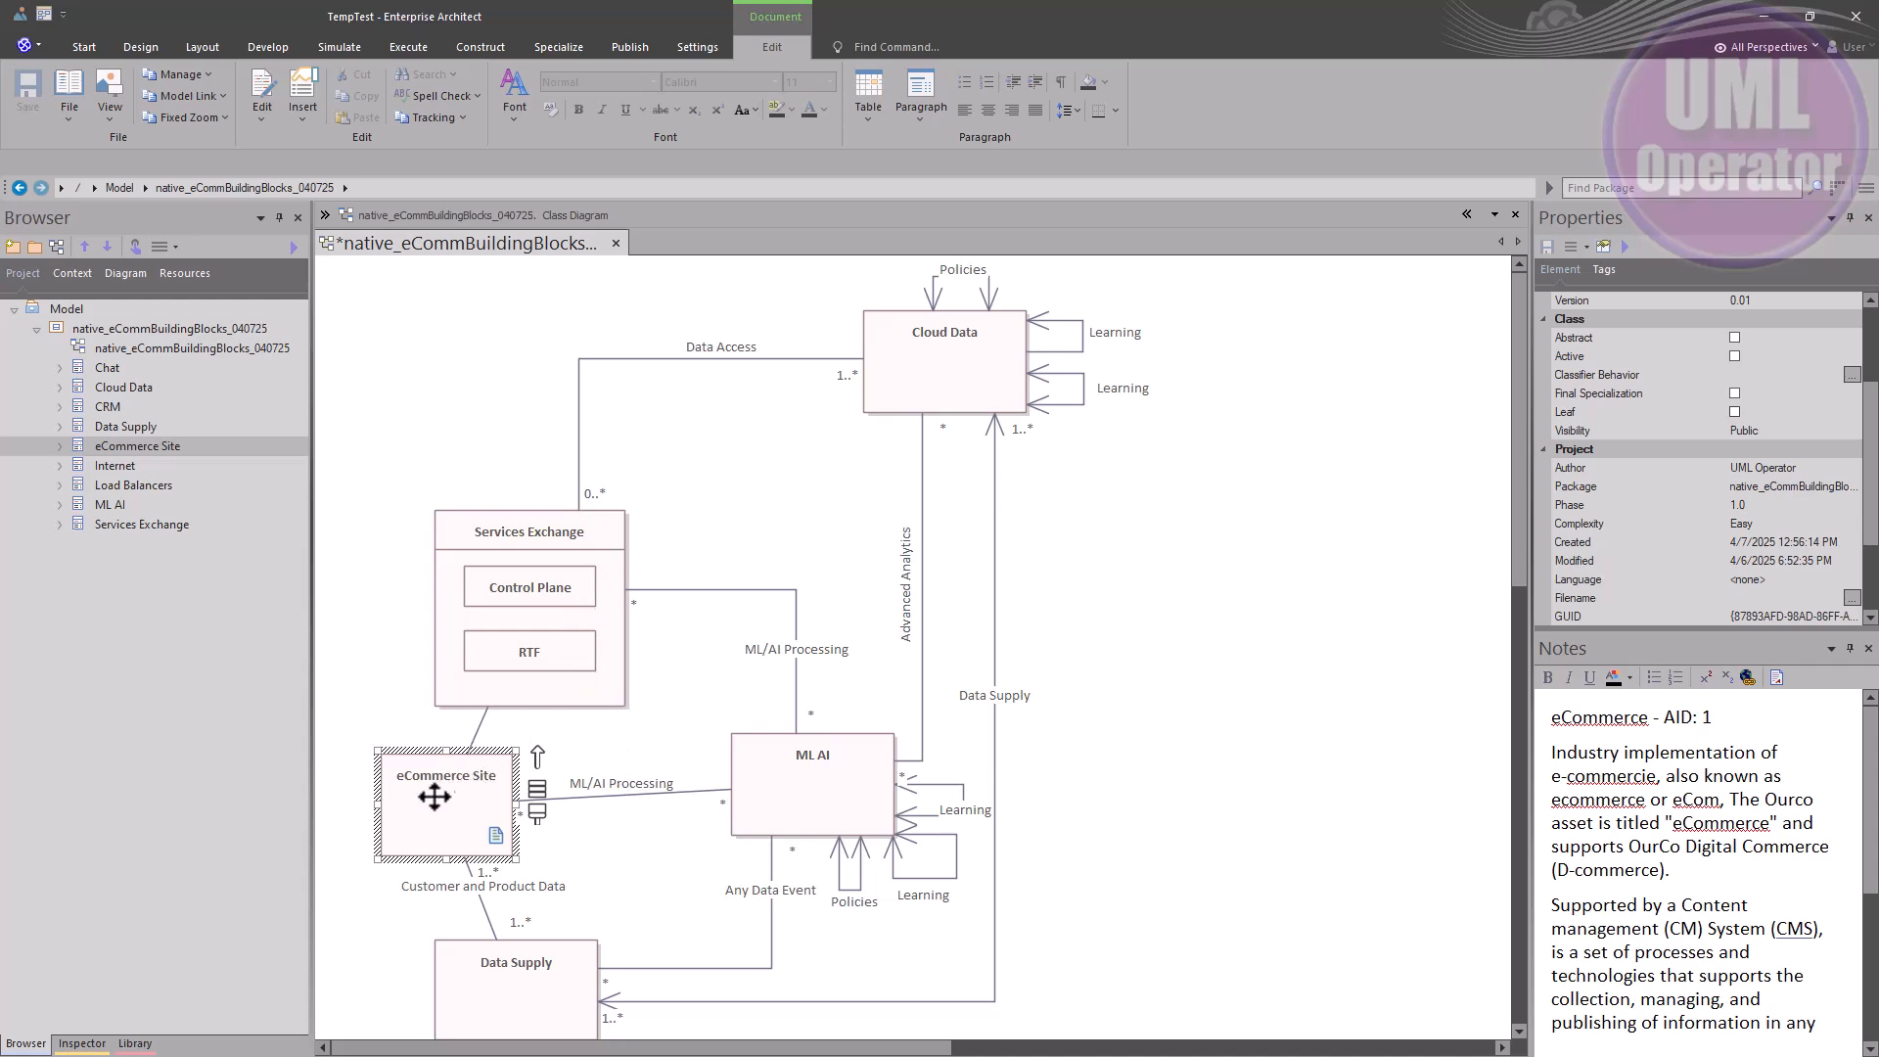
Select Services Exchange, Data Supply and ML AI, then delete eCommerce Site from the diagram
click(486, 543)
click(495, 984)
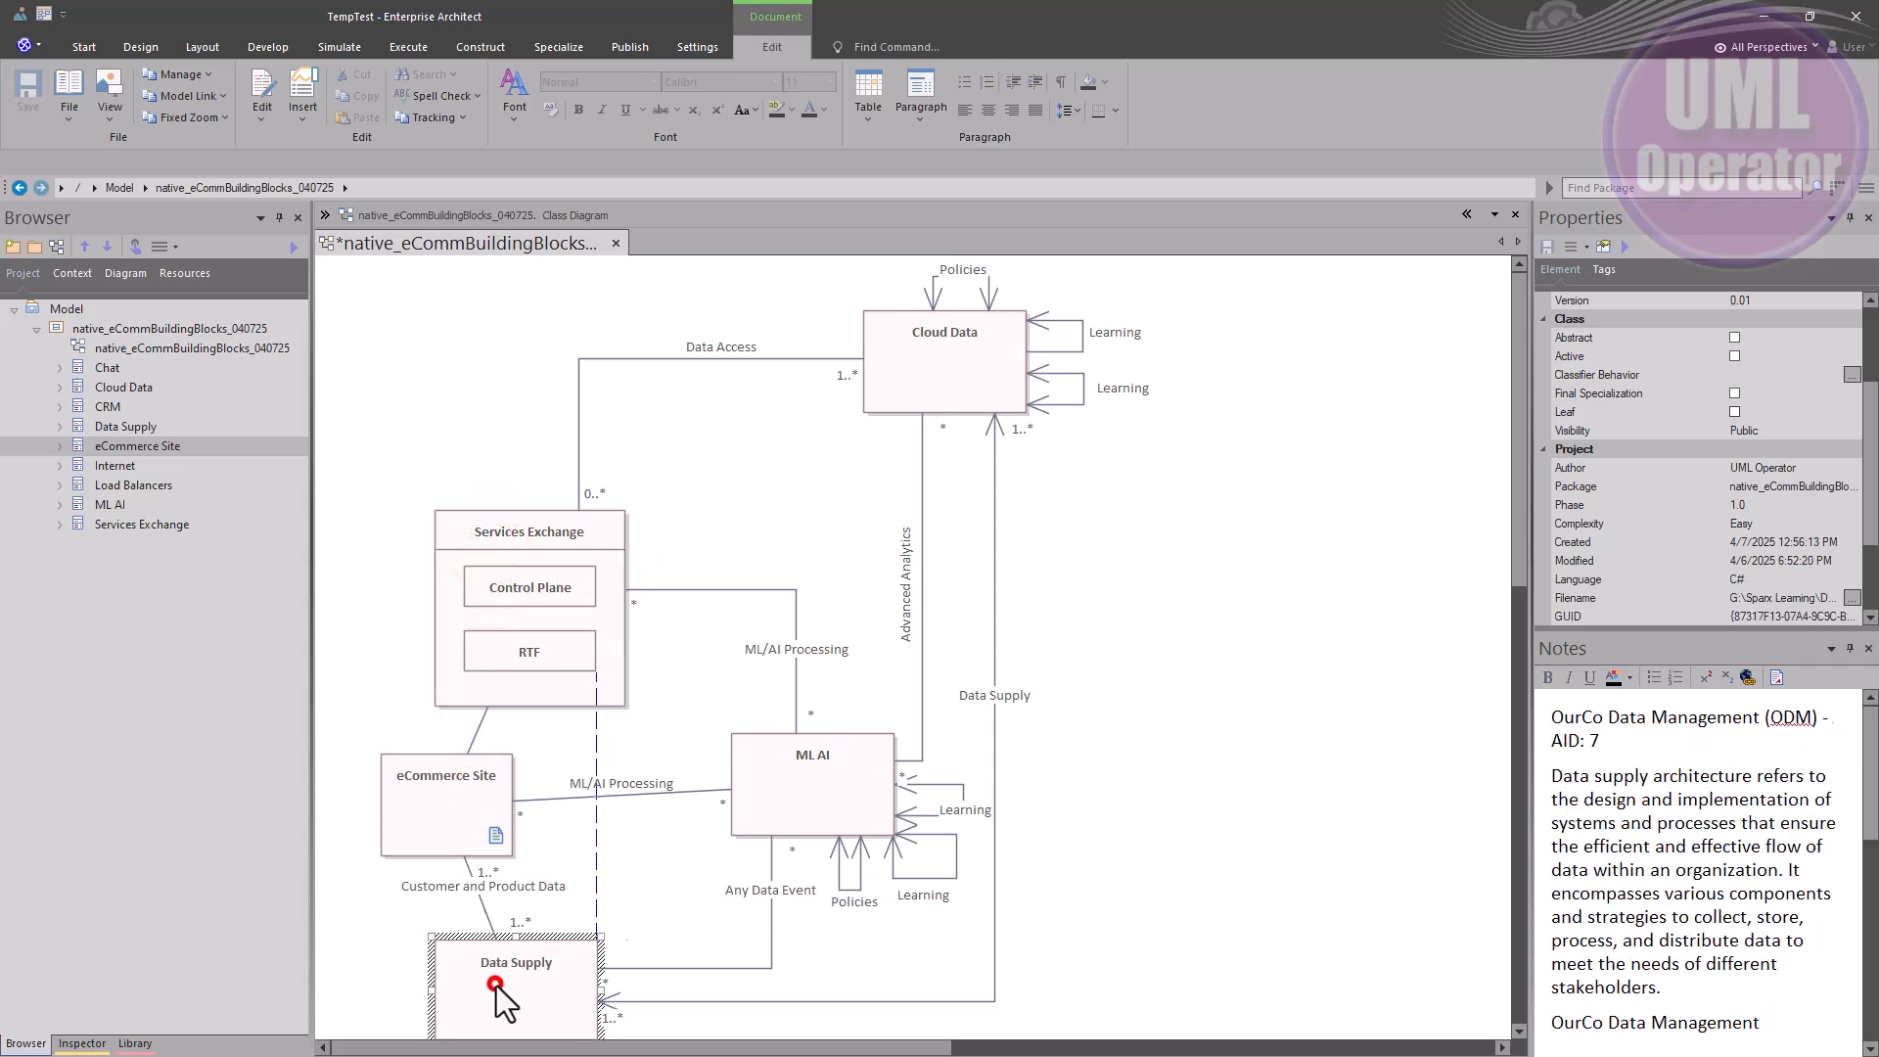
click(800, 797)
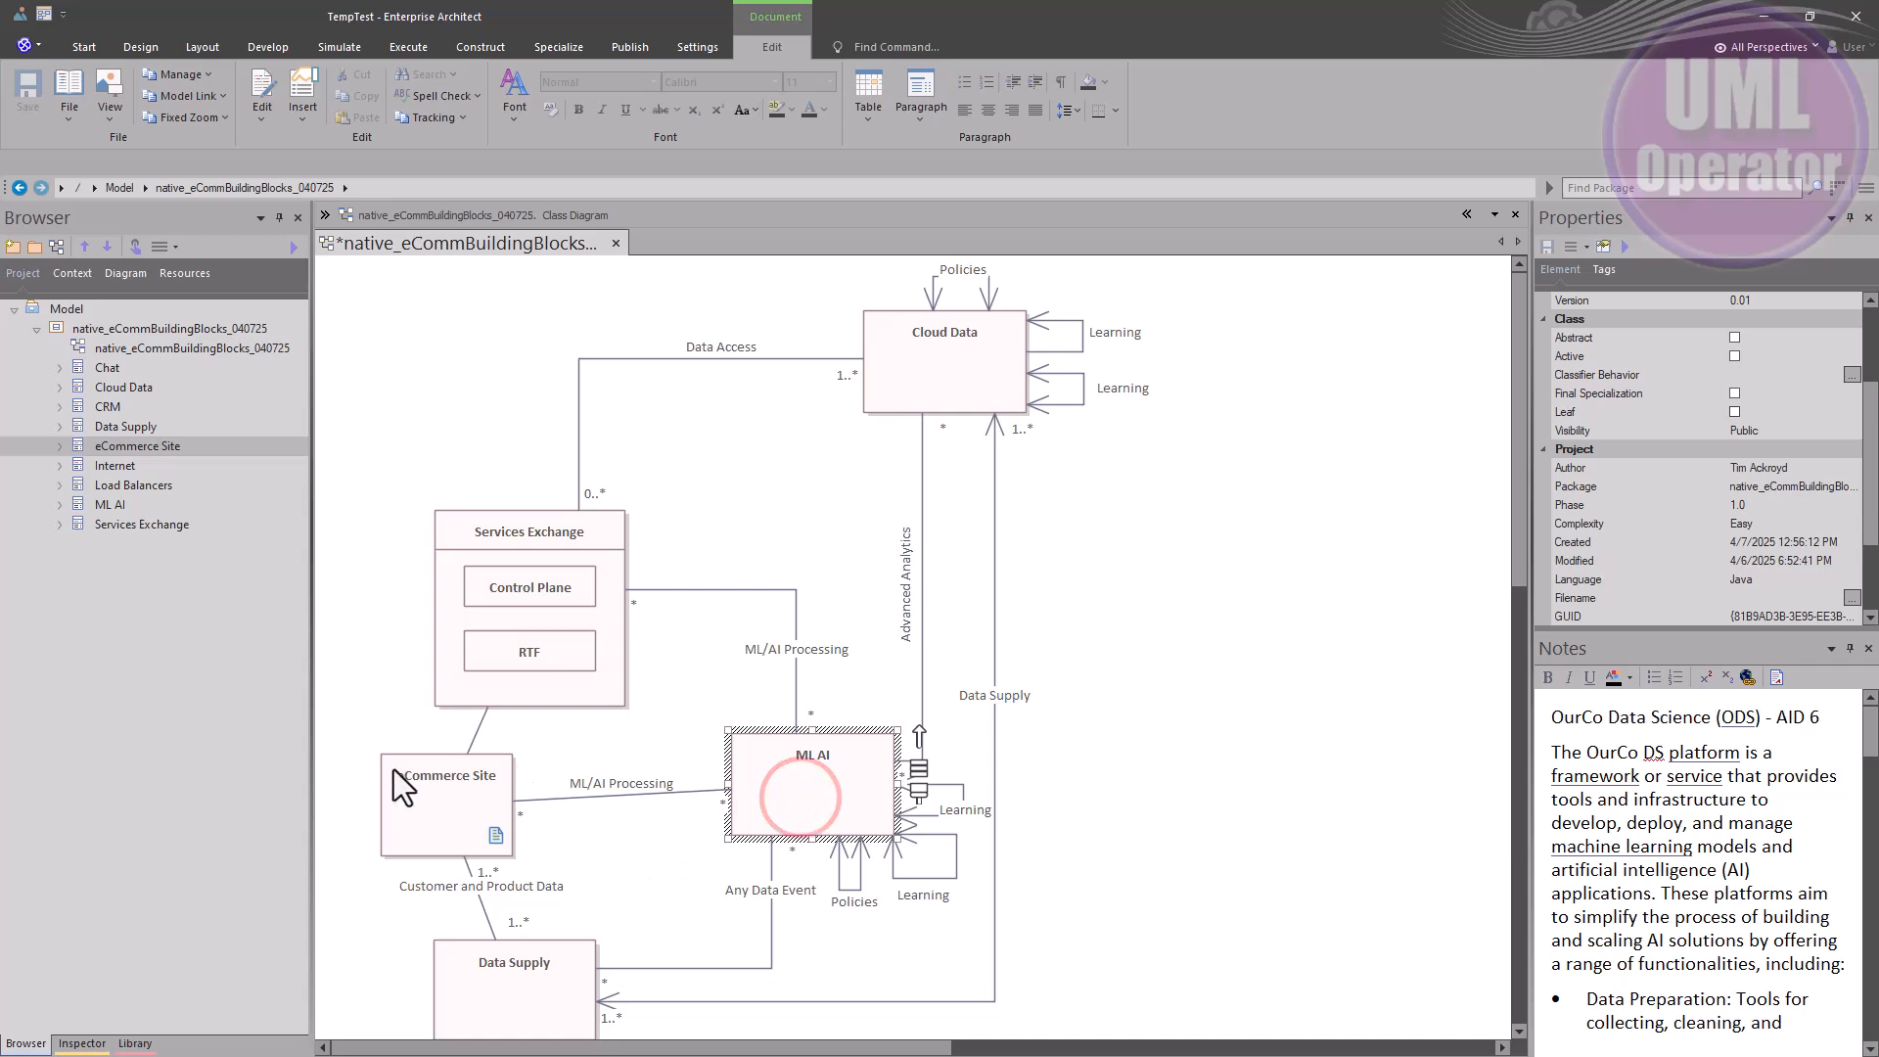
click(431, 800)
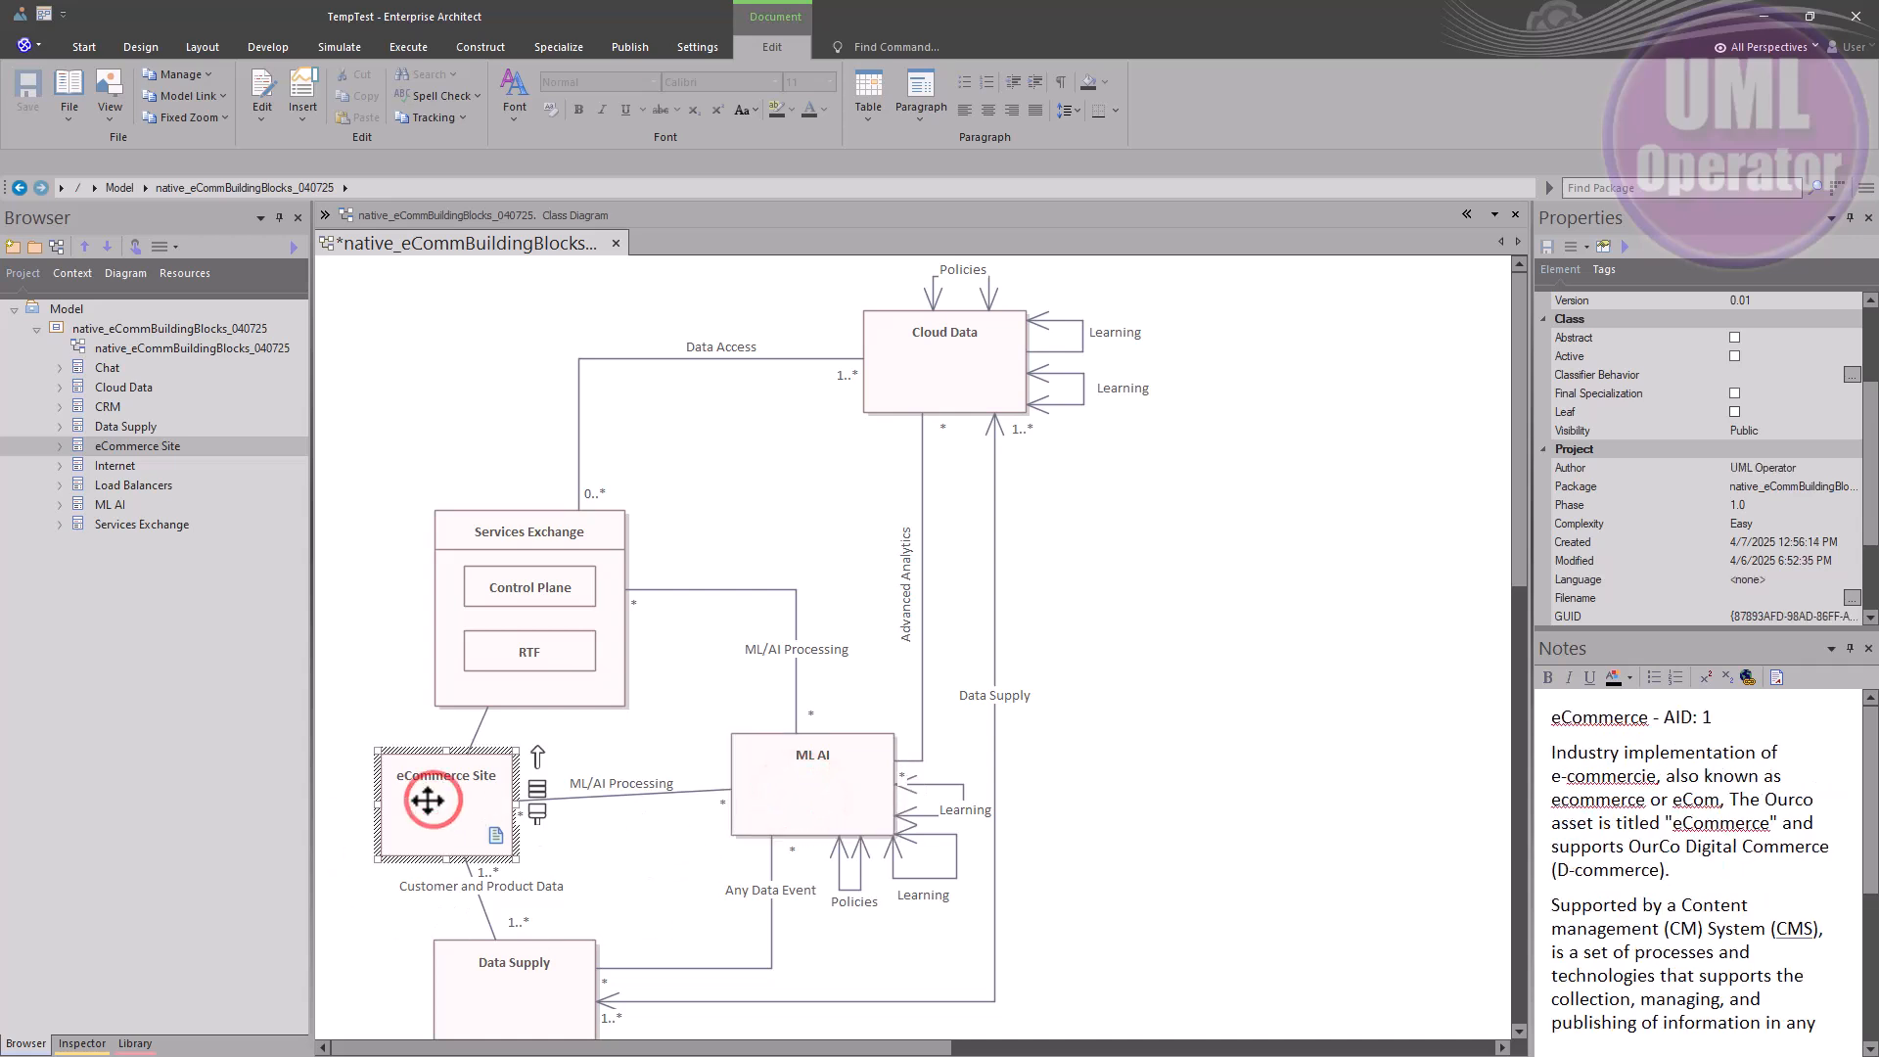
key(Delete)
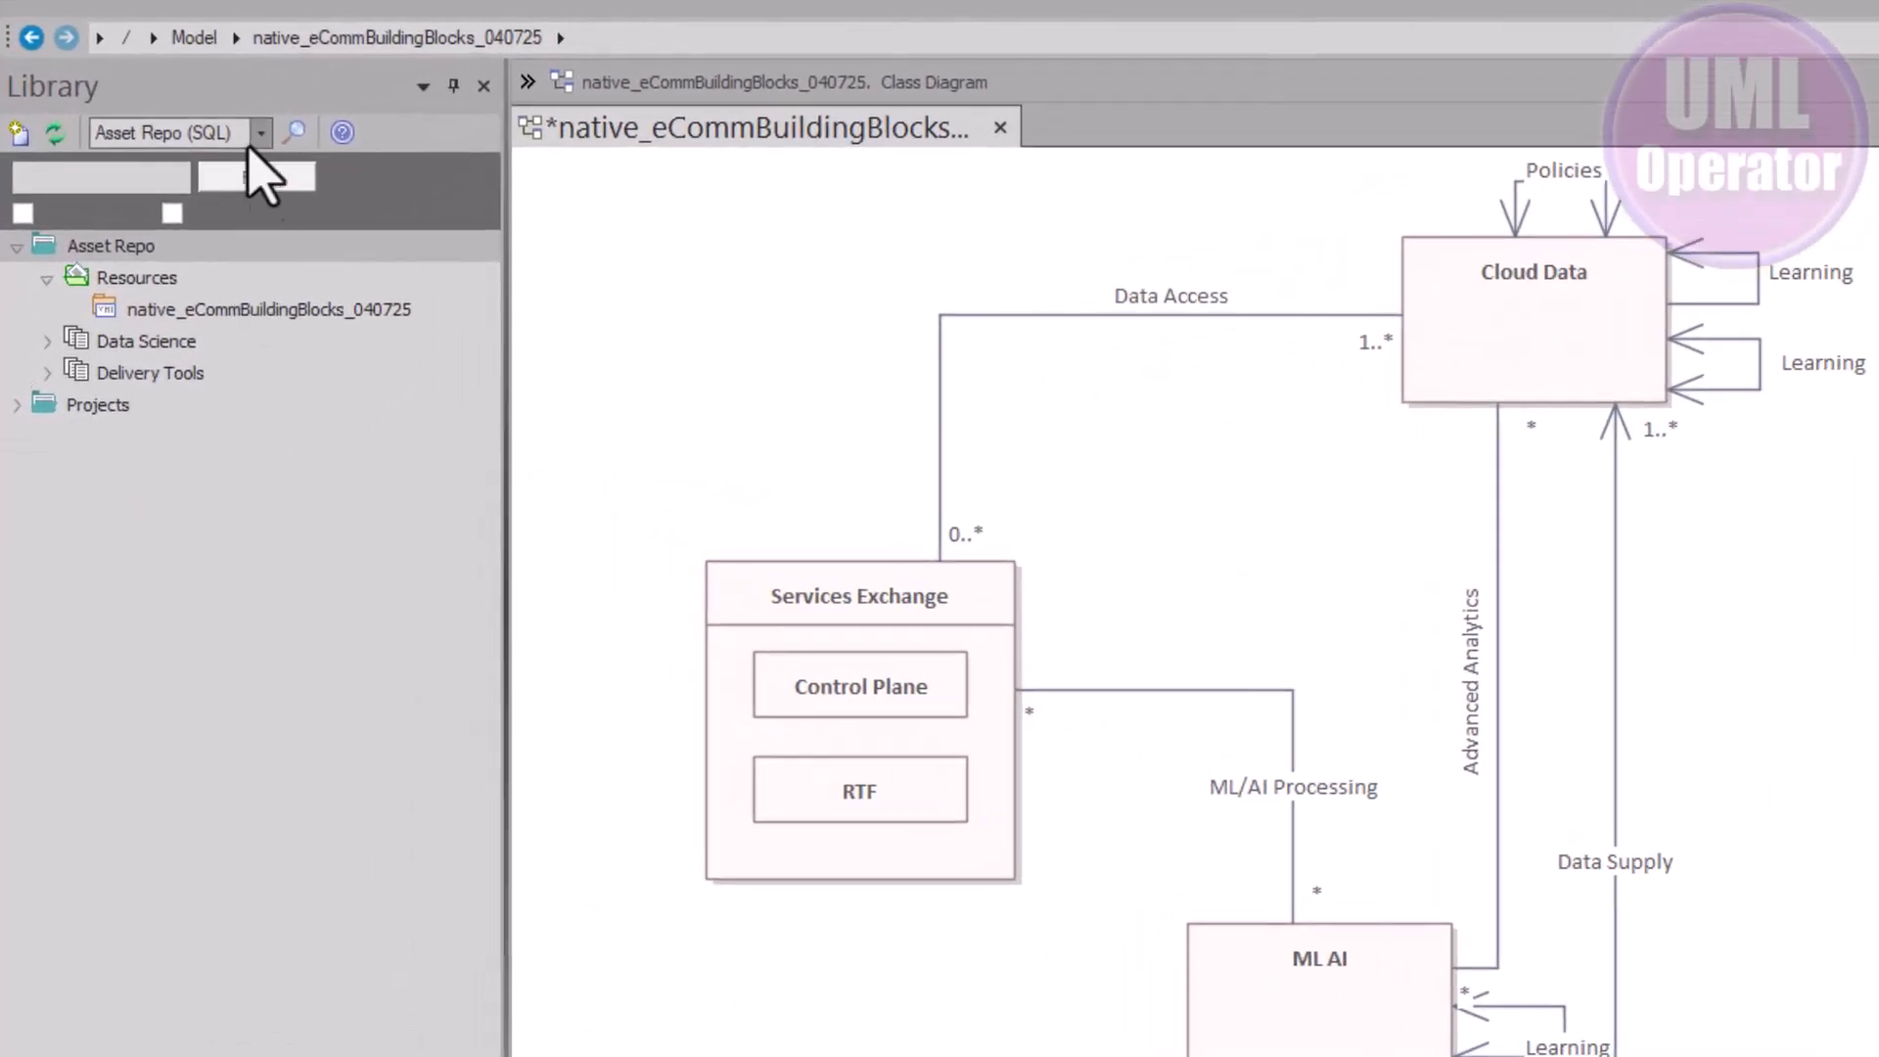
Switch the Library to <Current Model> and add a templated Hardware Decisions topic under Solution Approach
click(261, 133)
click(179, 166)
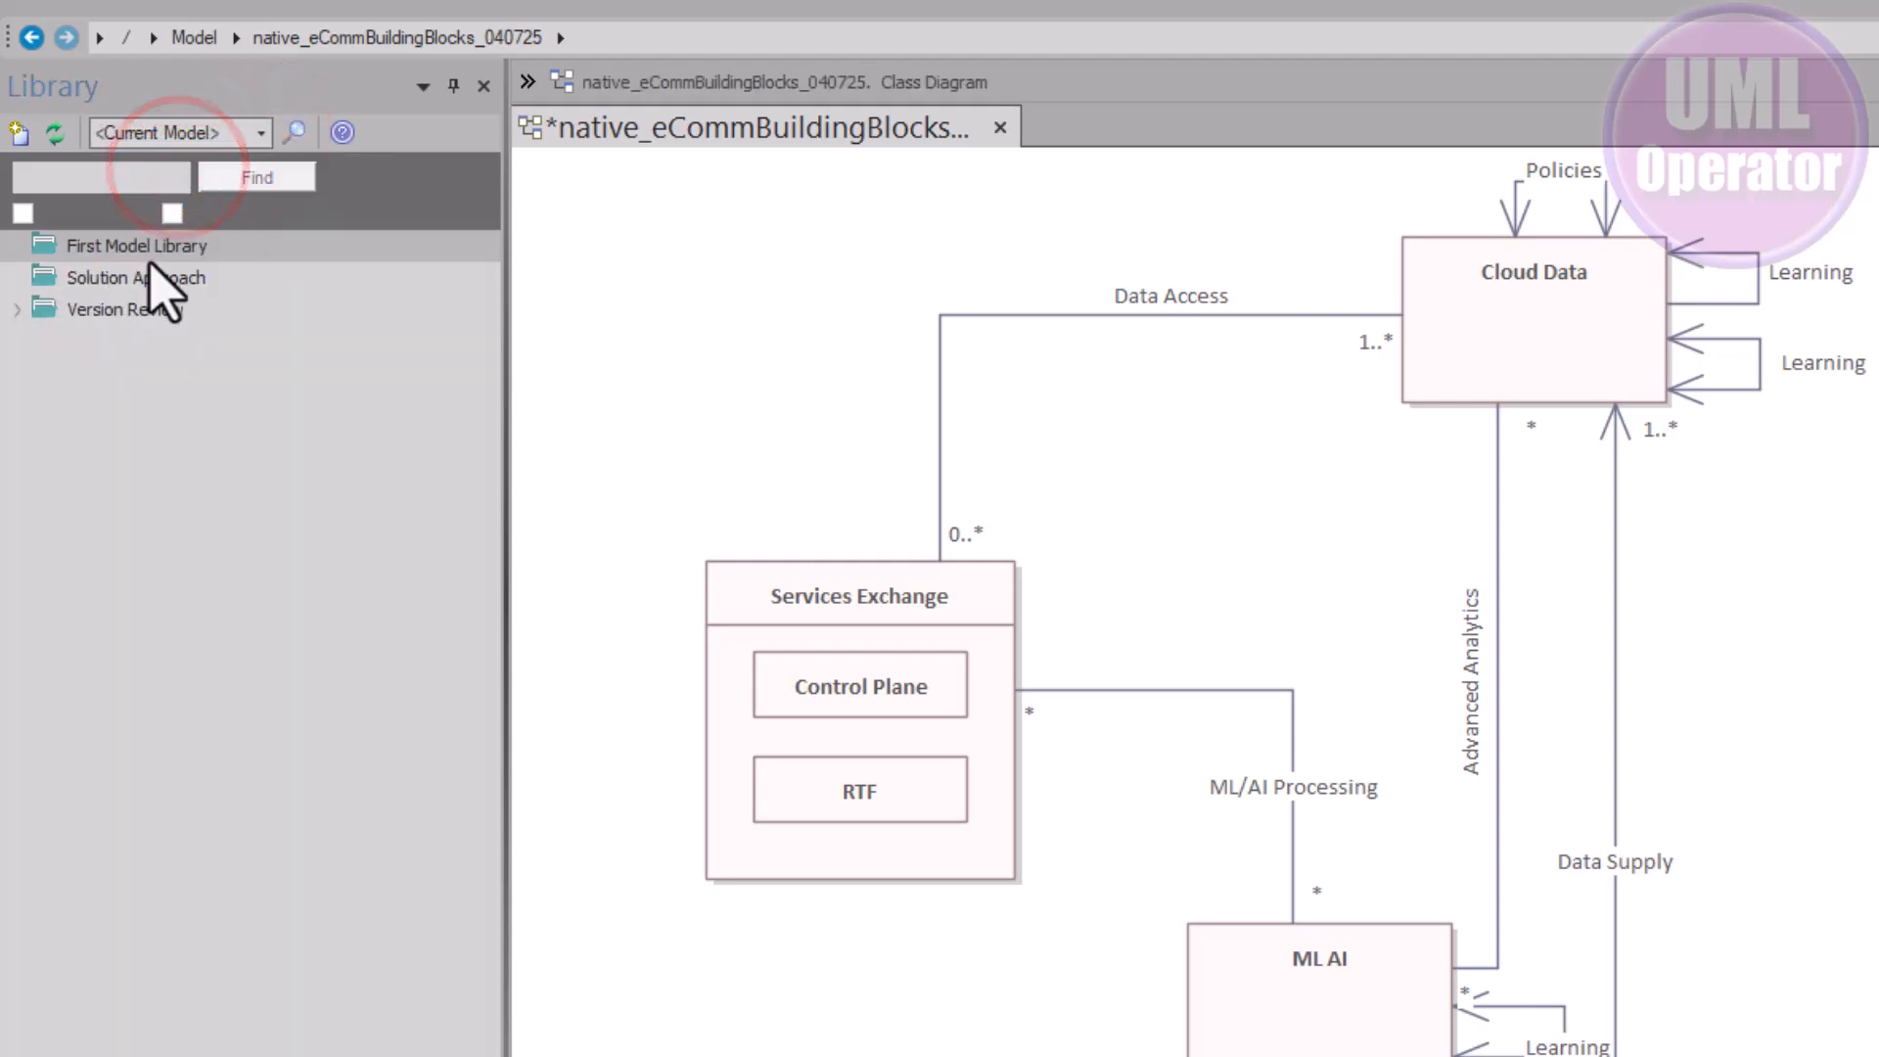
click(129, 277)
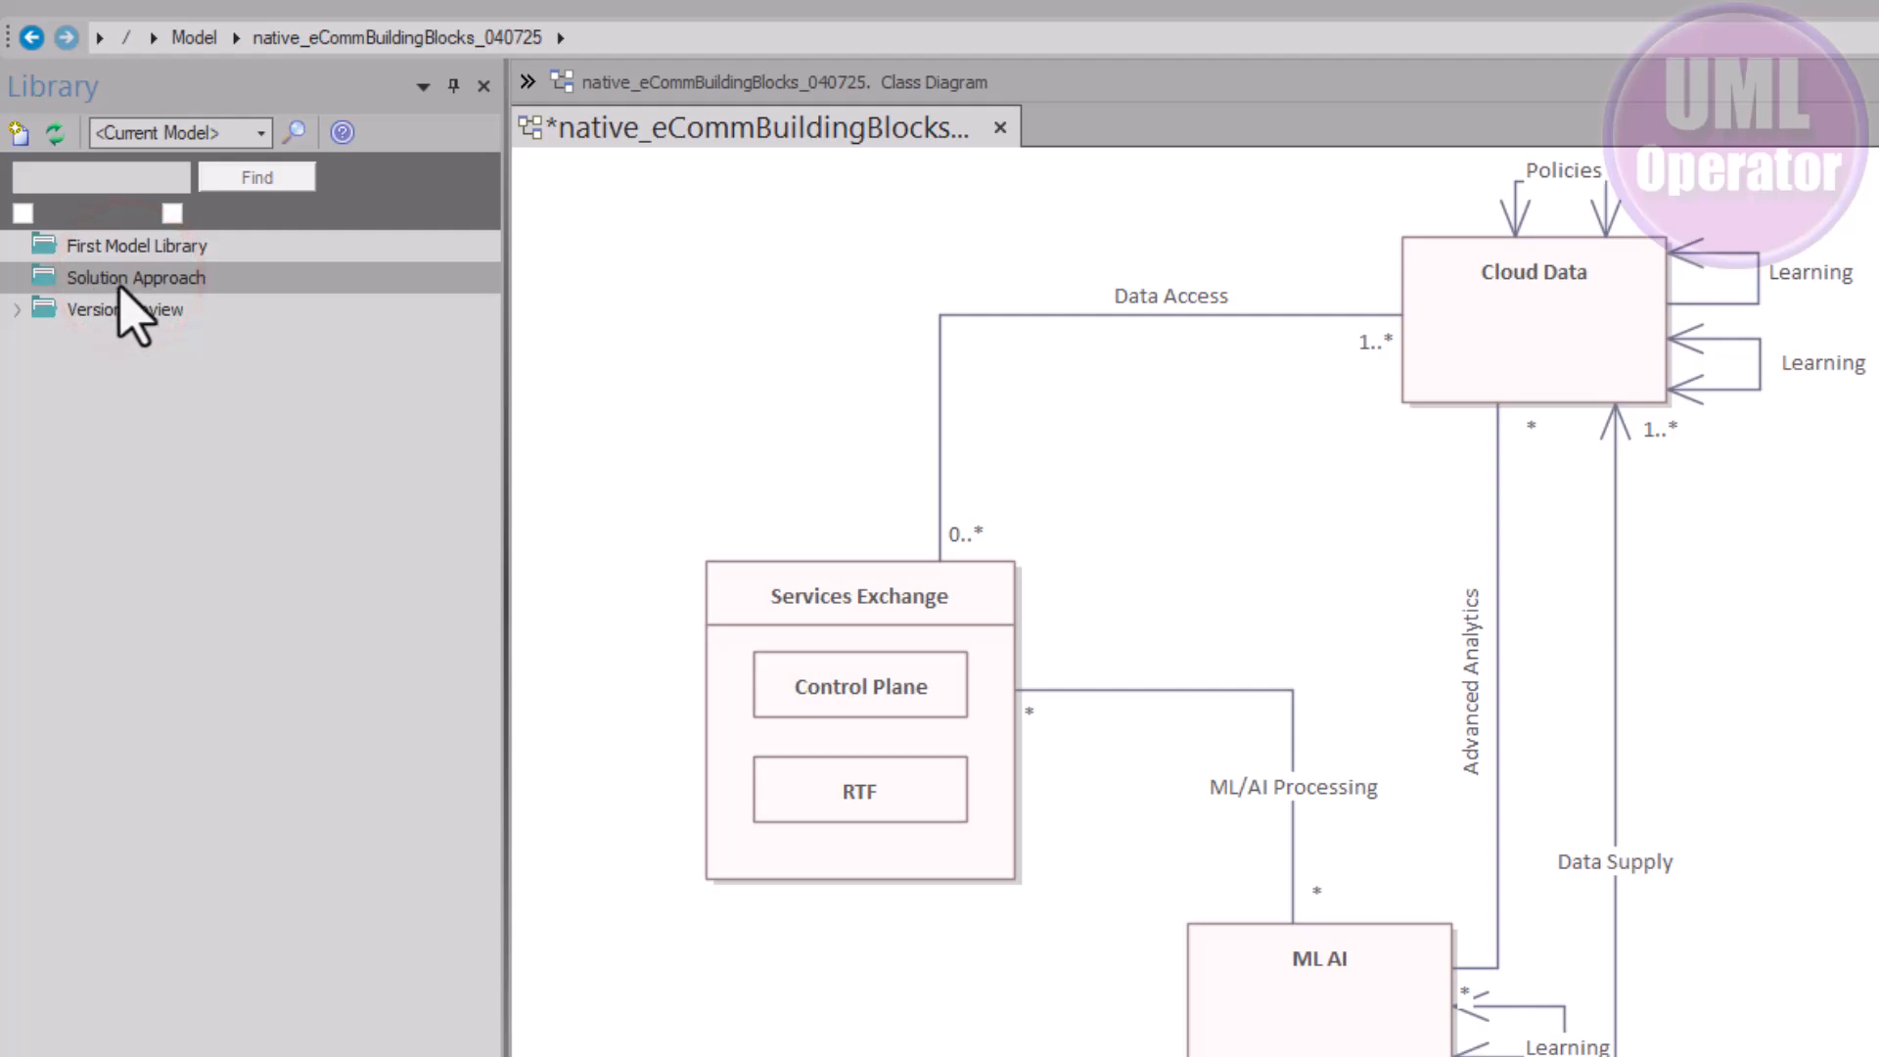
right_click(122, 287)
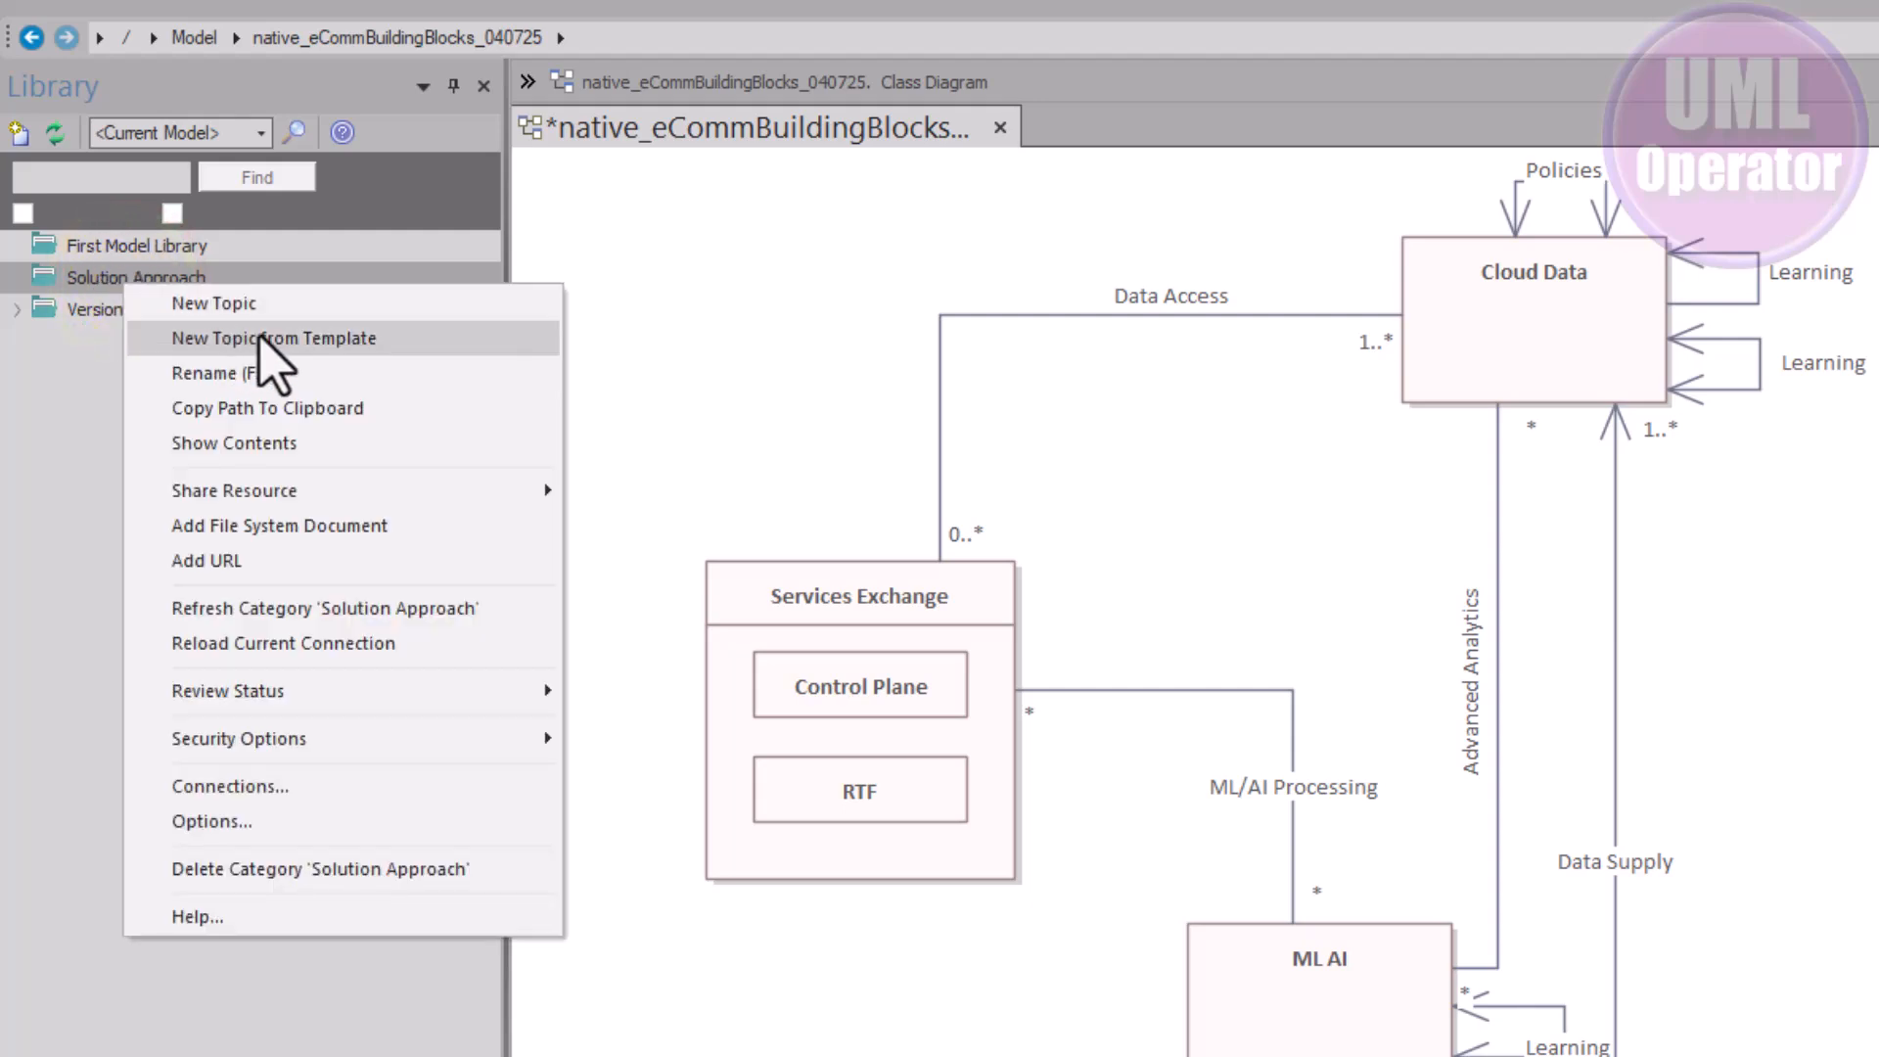
click(304, 338)
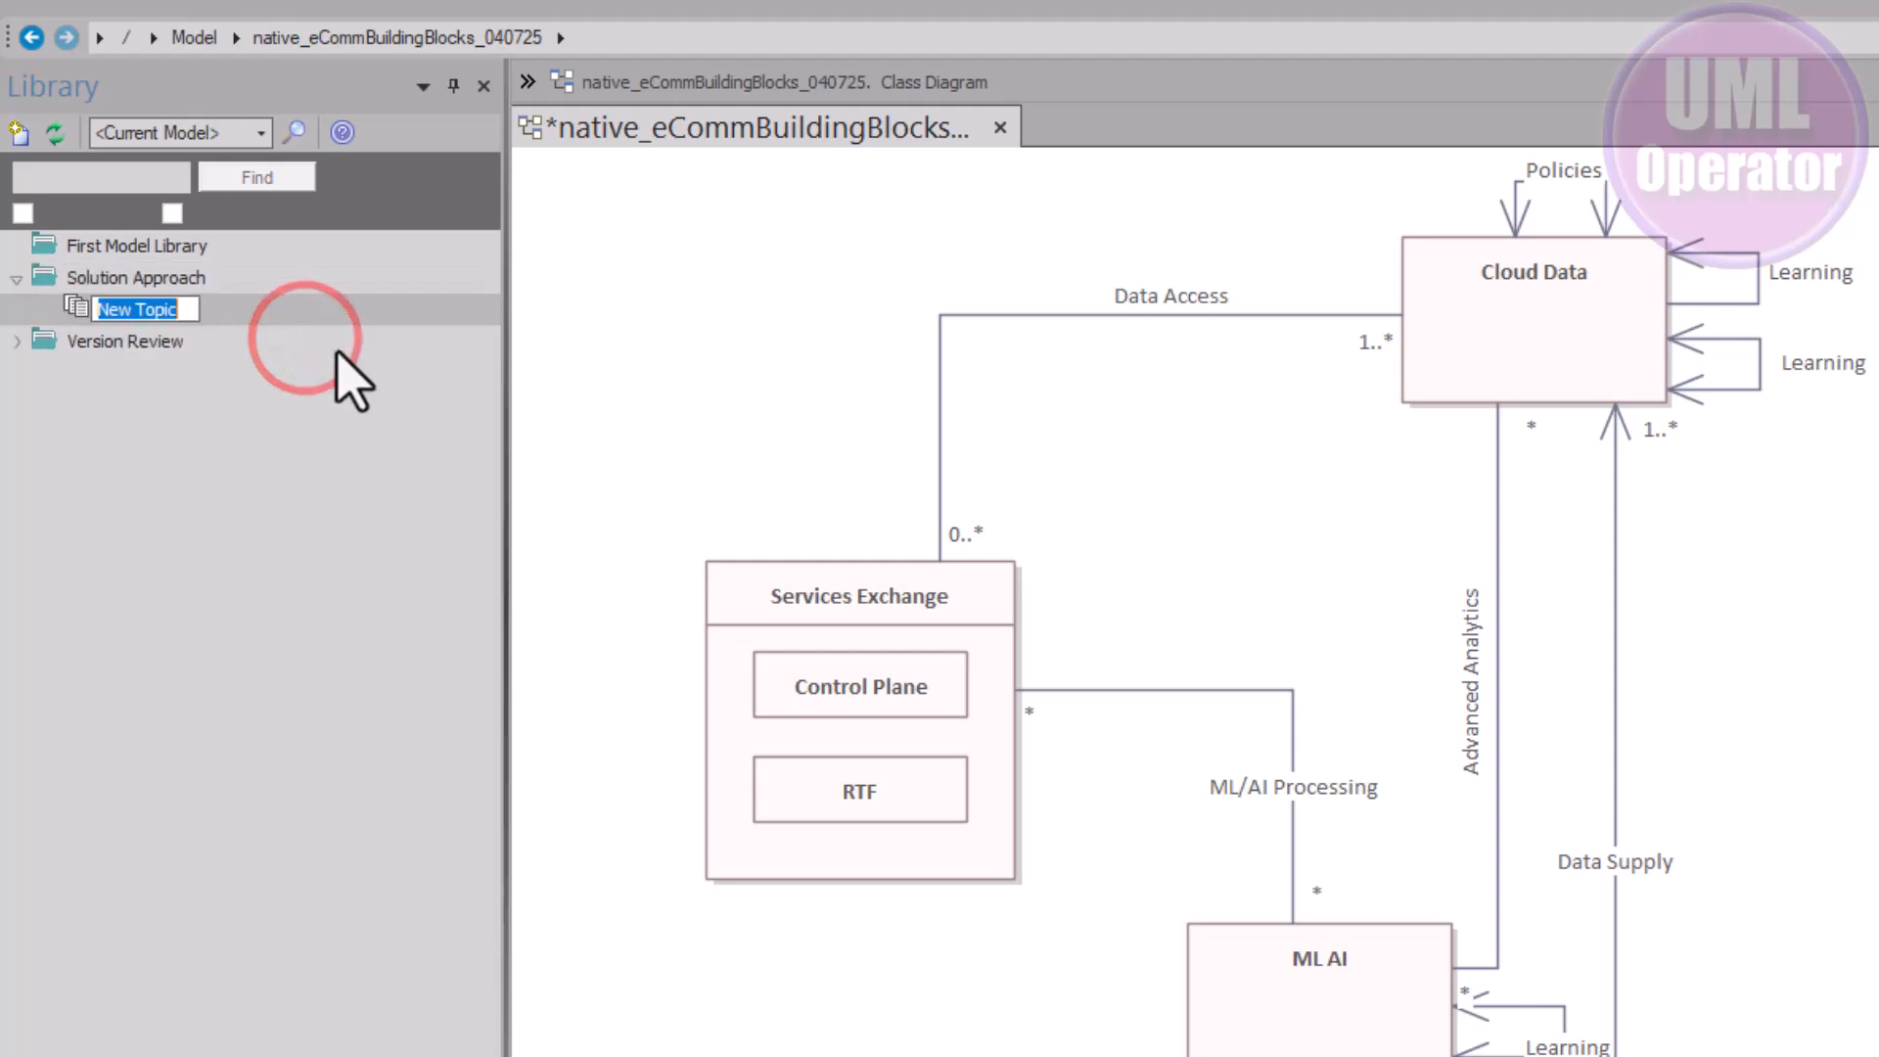
text(H)
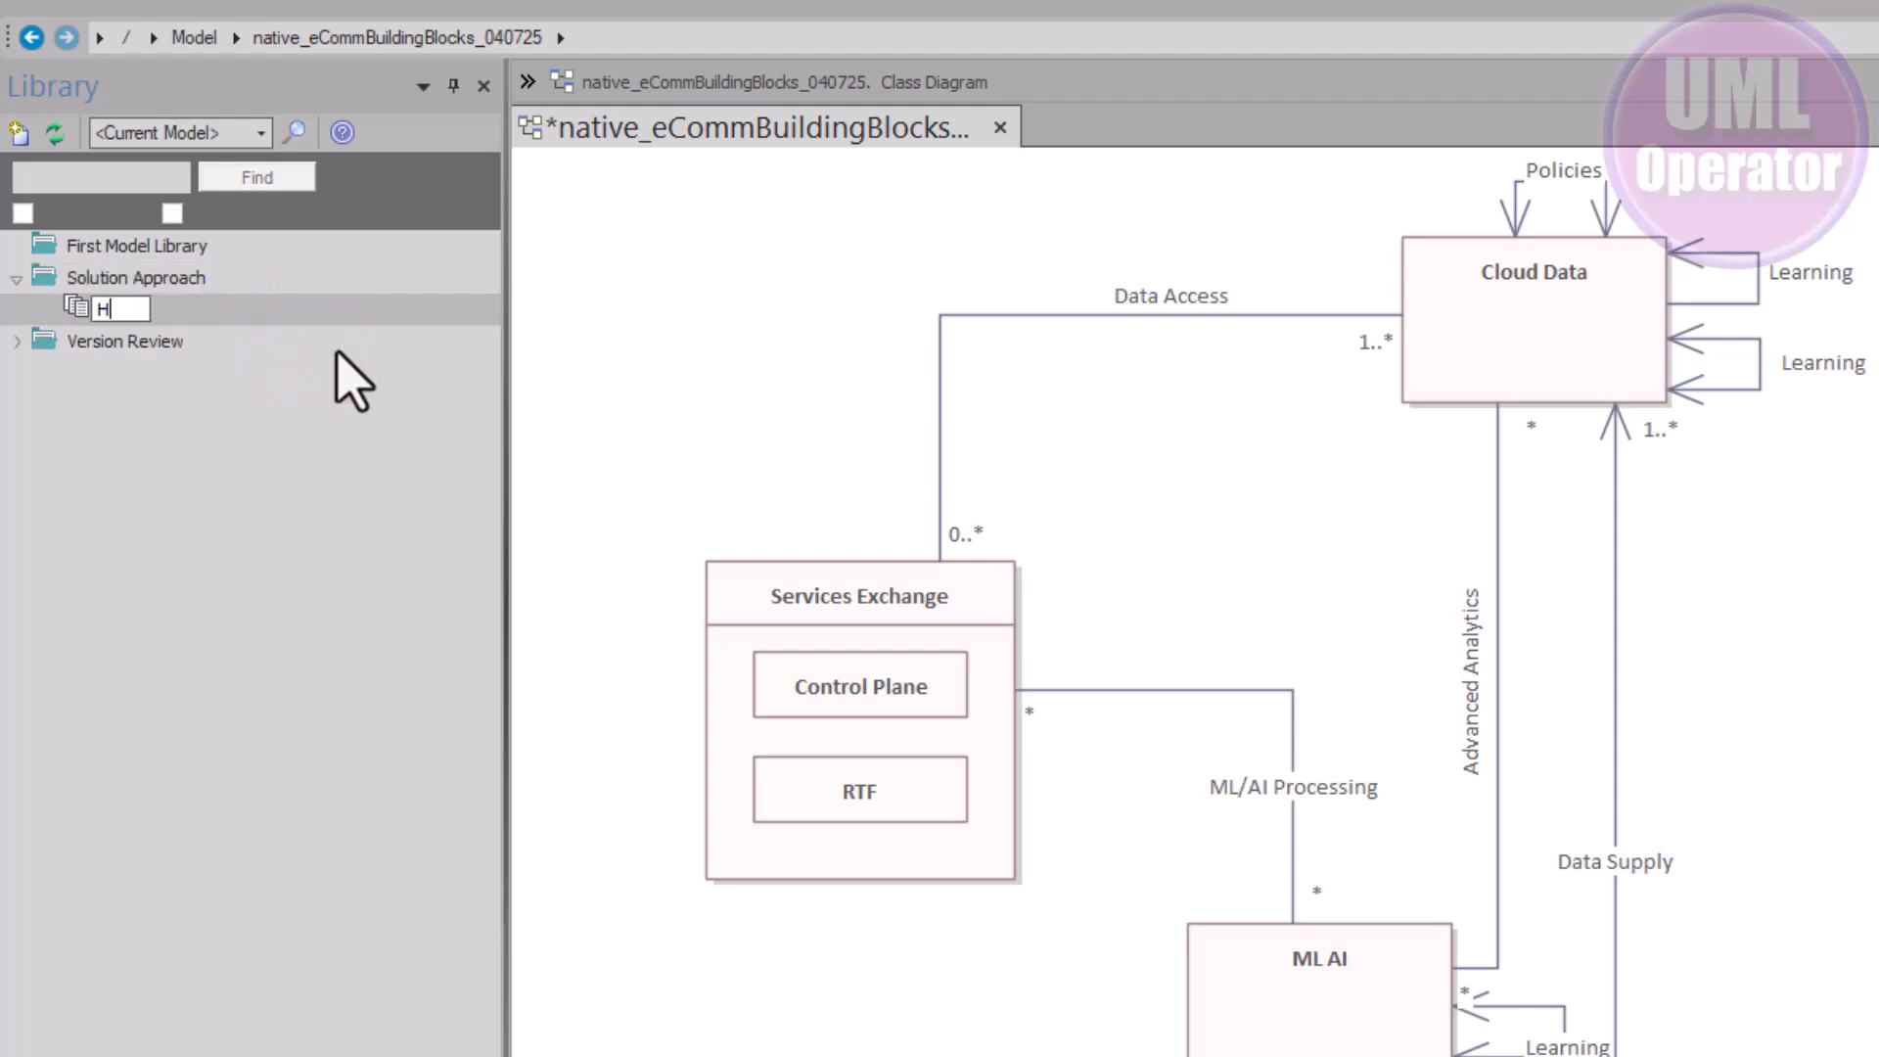
text(ardware Decisions)
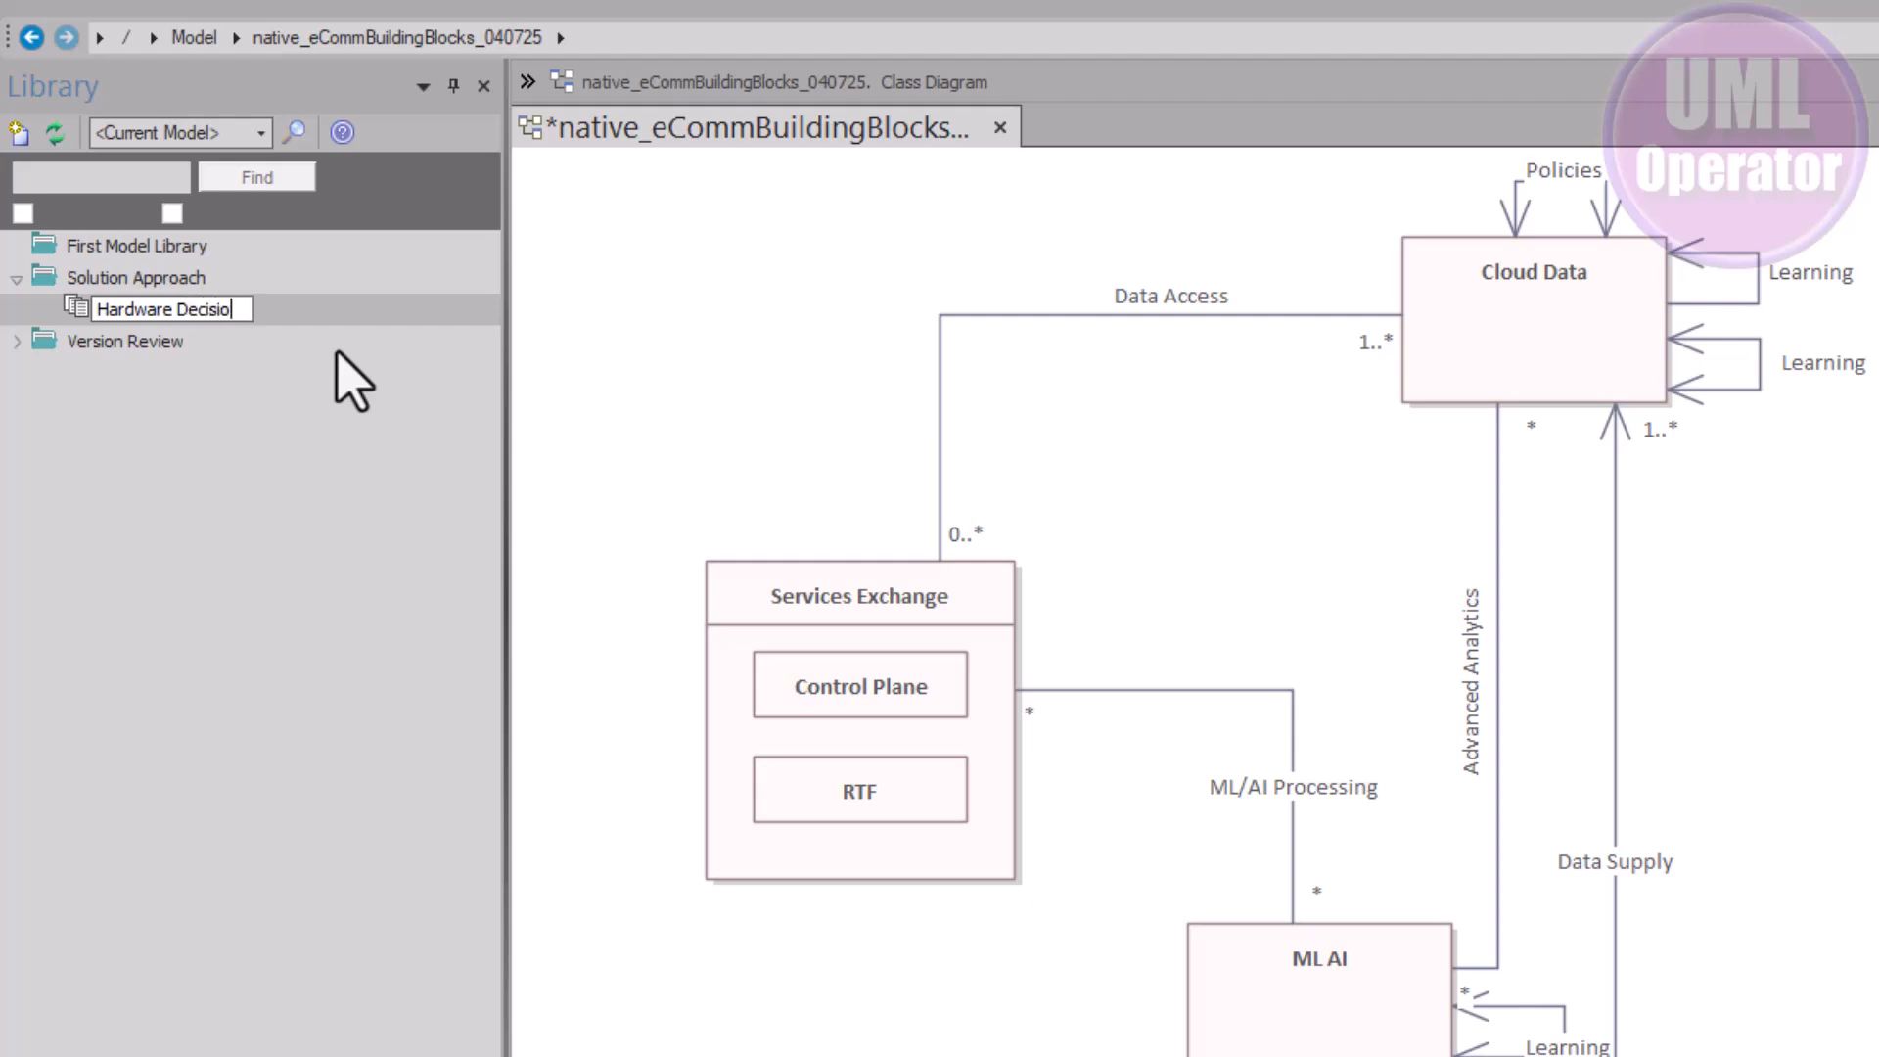
click(282, 403)
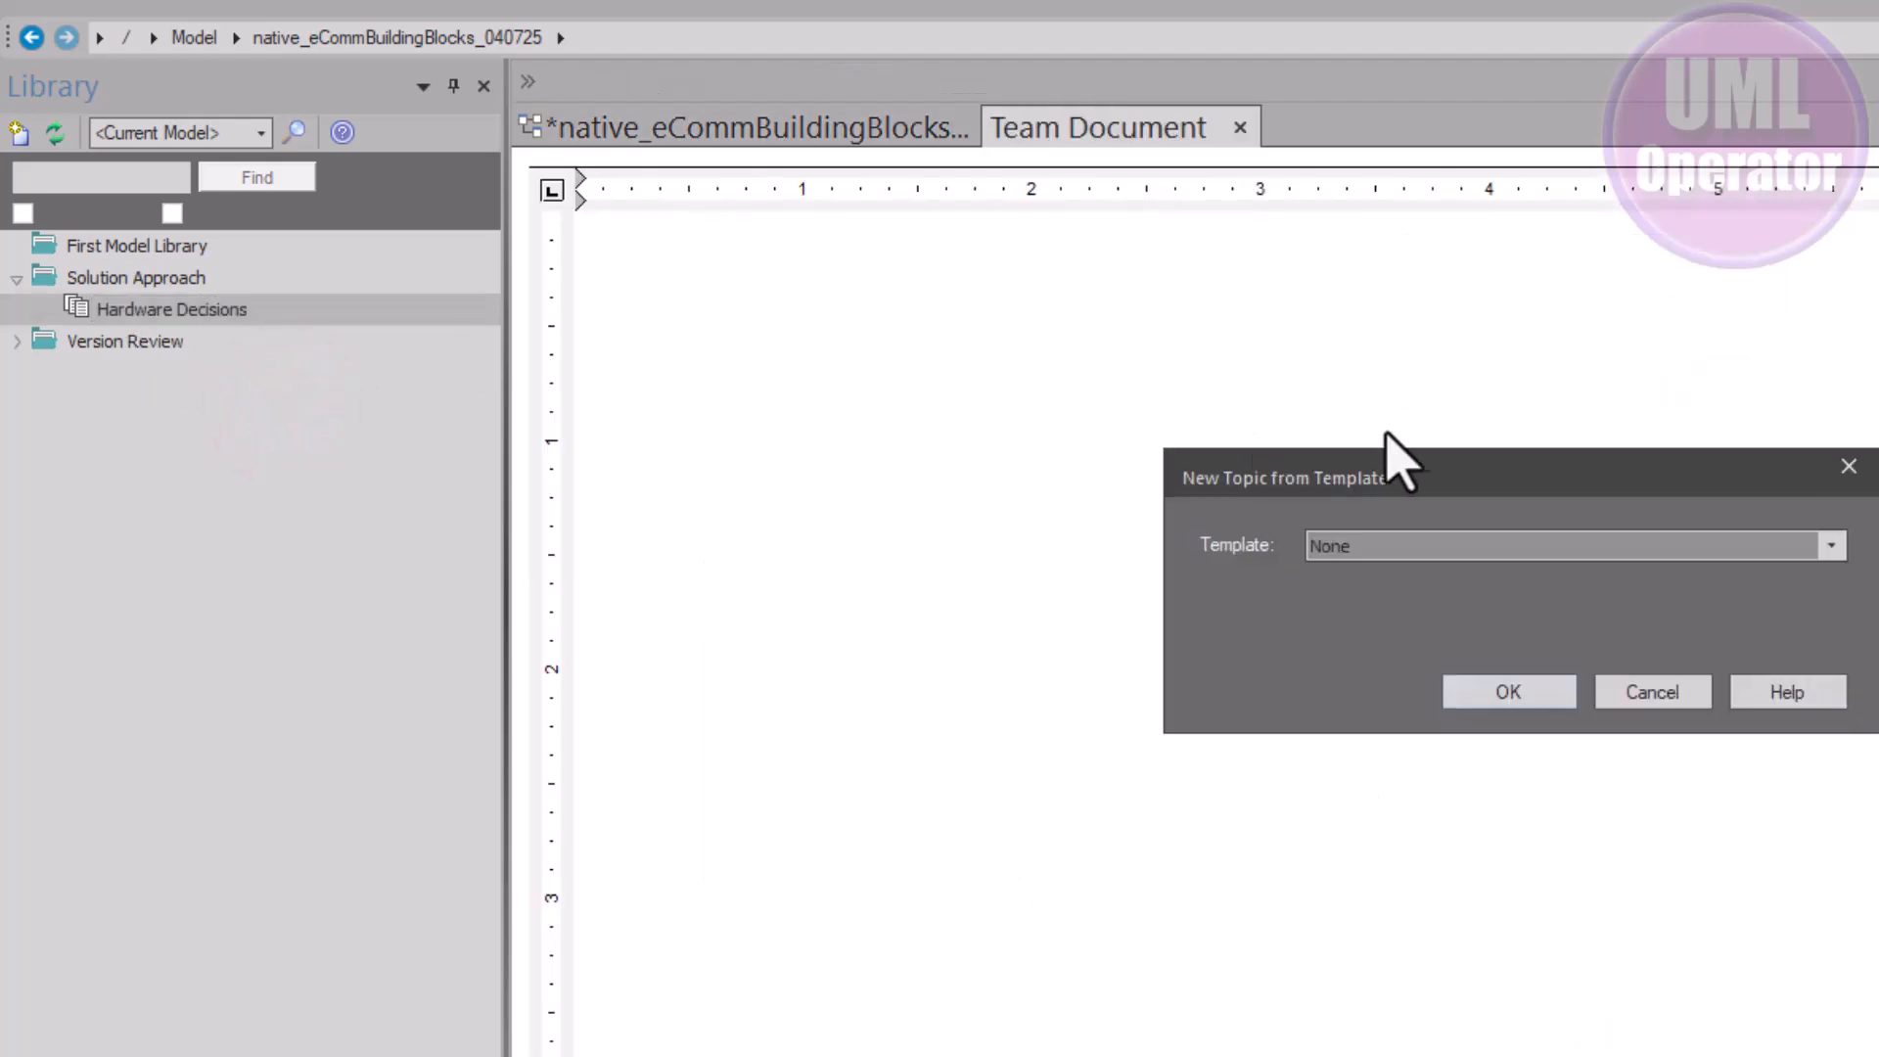
Create the topic from the Hardware Decisions template, then connect the Library to Asset Repo (SQL)
click(1831, 545)
scroll(1458, 764, down, 3)
scroll(1448, 749, up, 1)
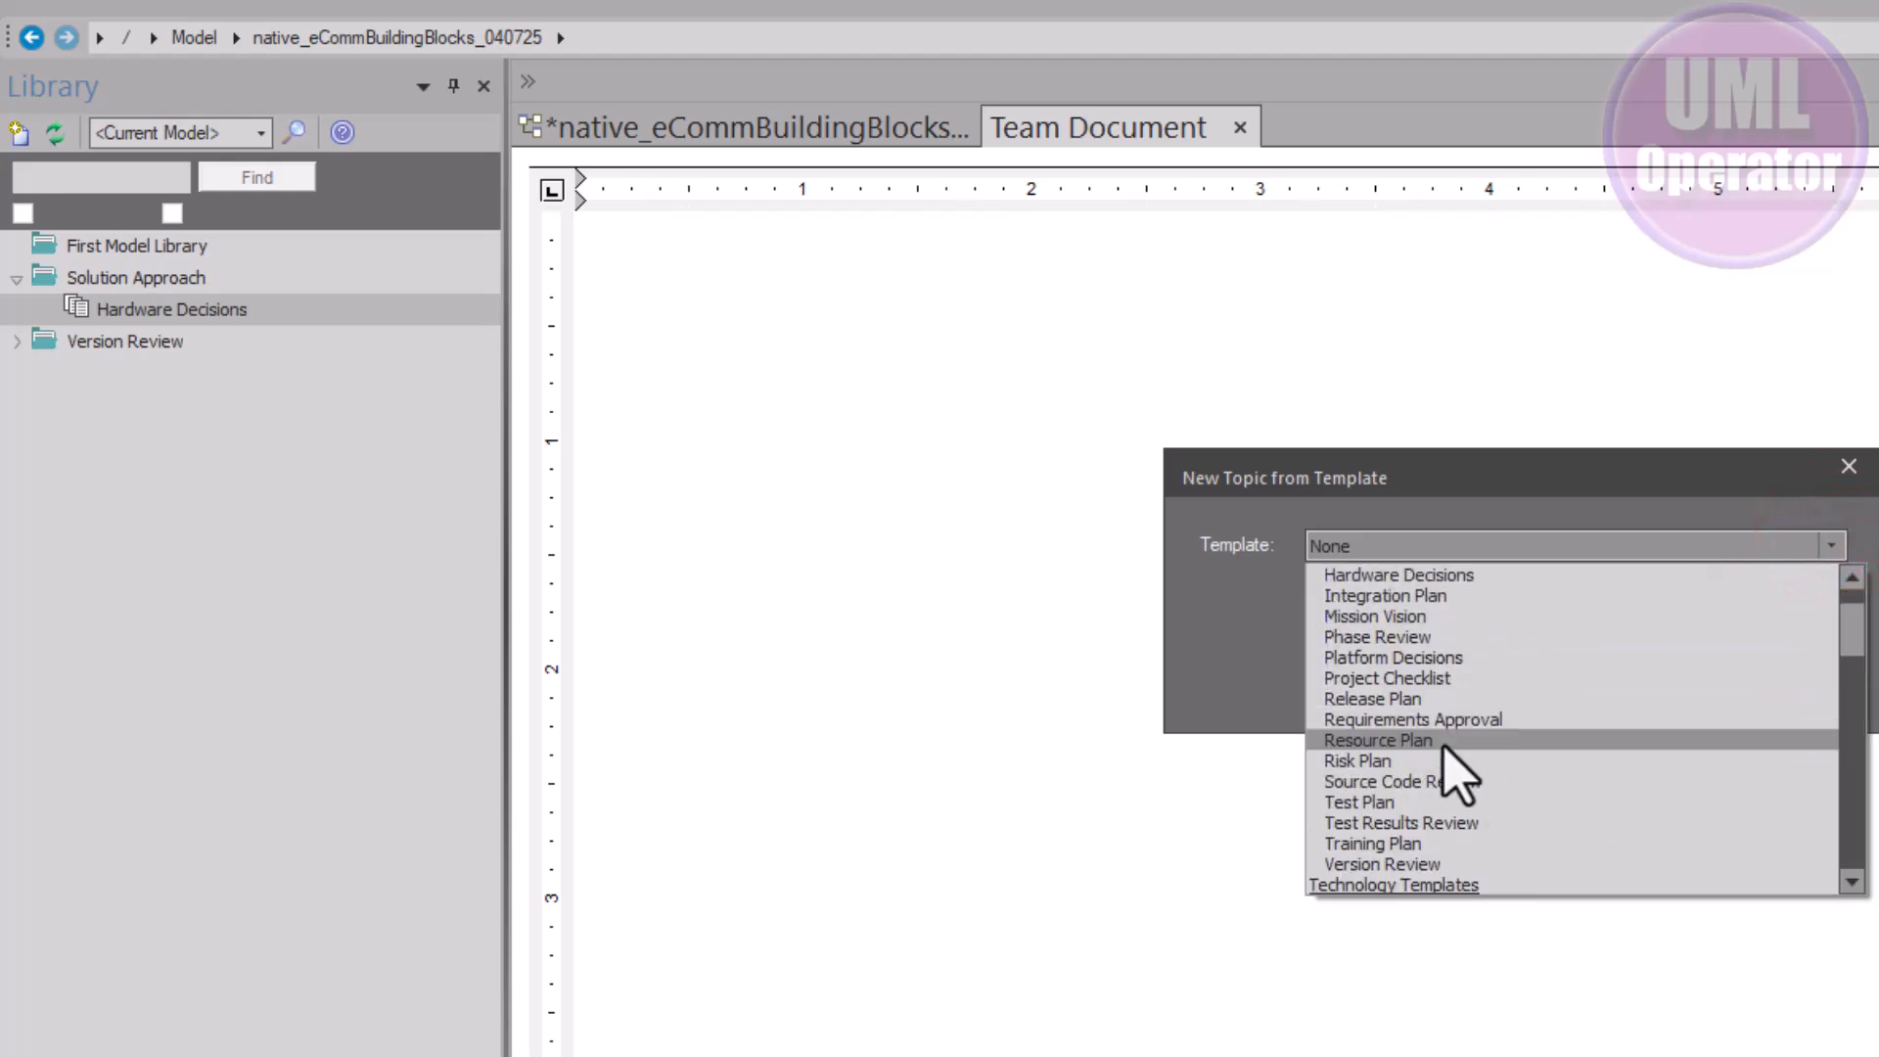
scroll(1463, 703, up, 2)
click(1458, 678)
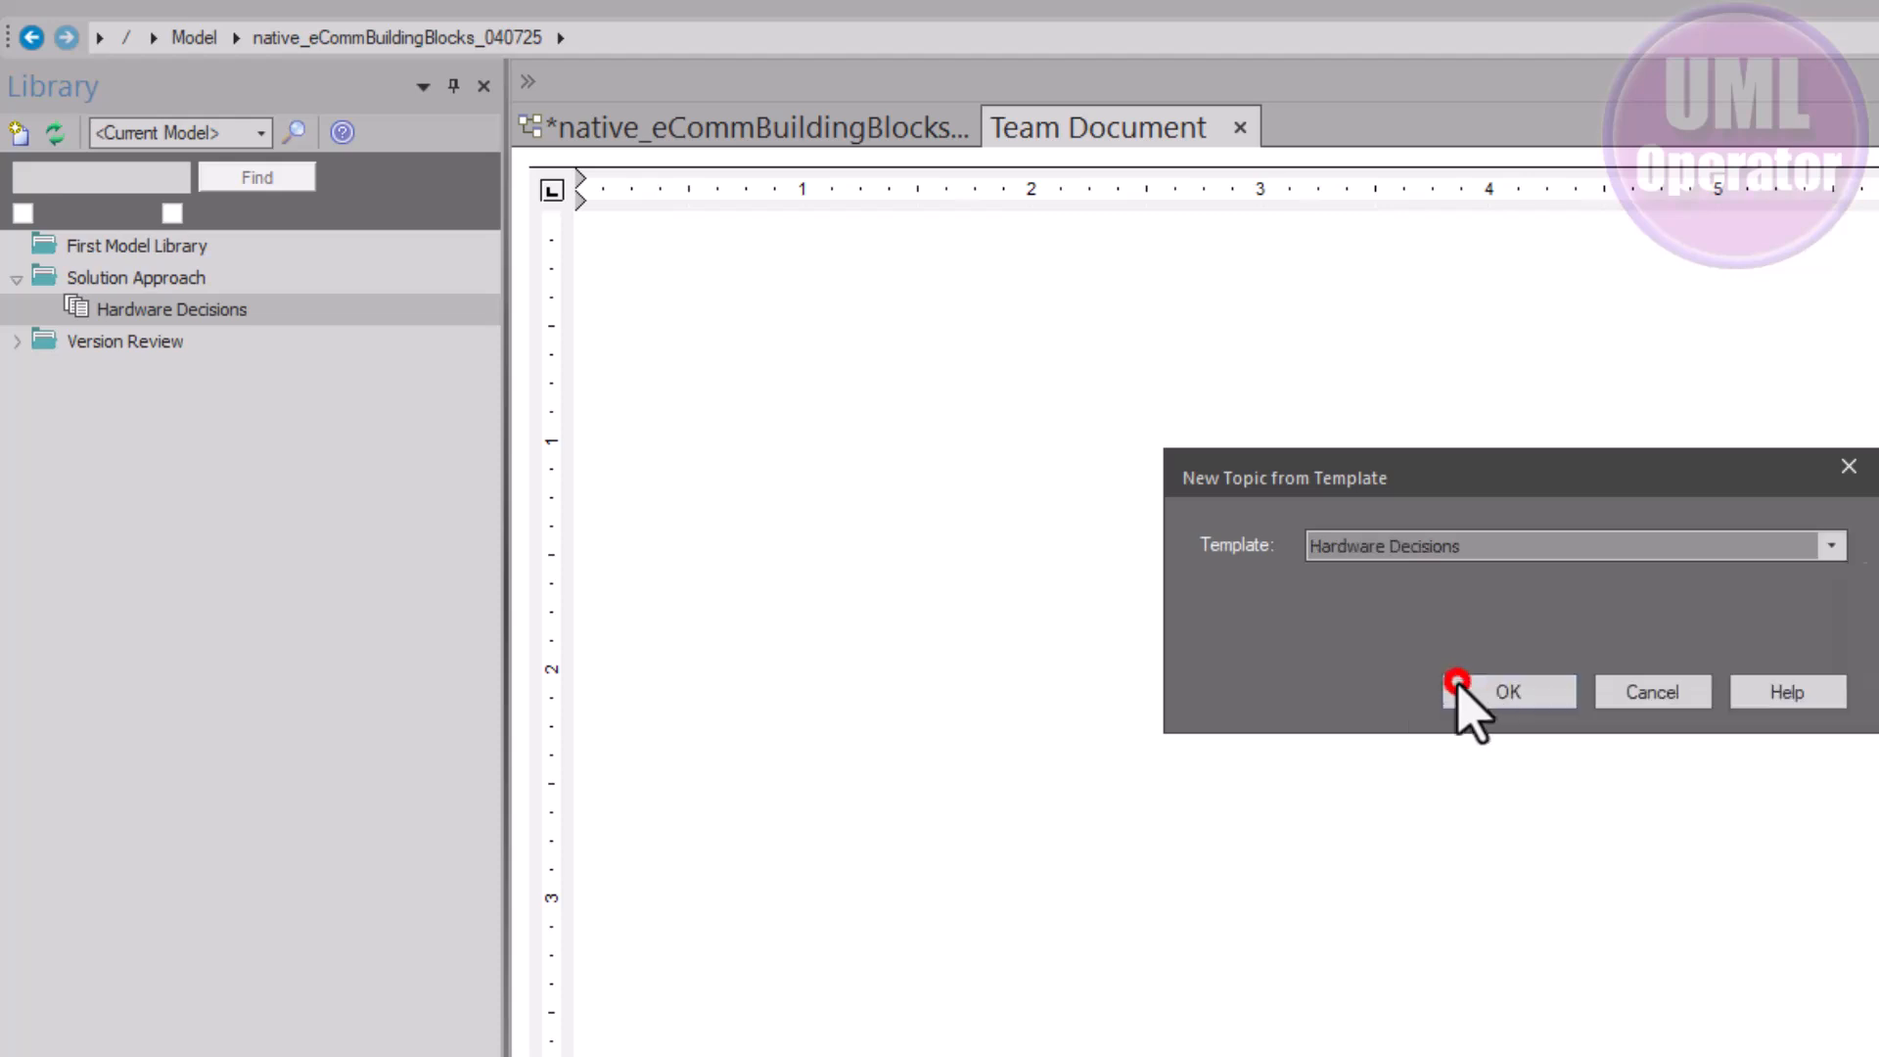
click(1504, 687)
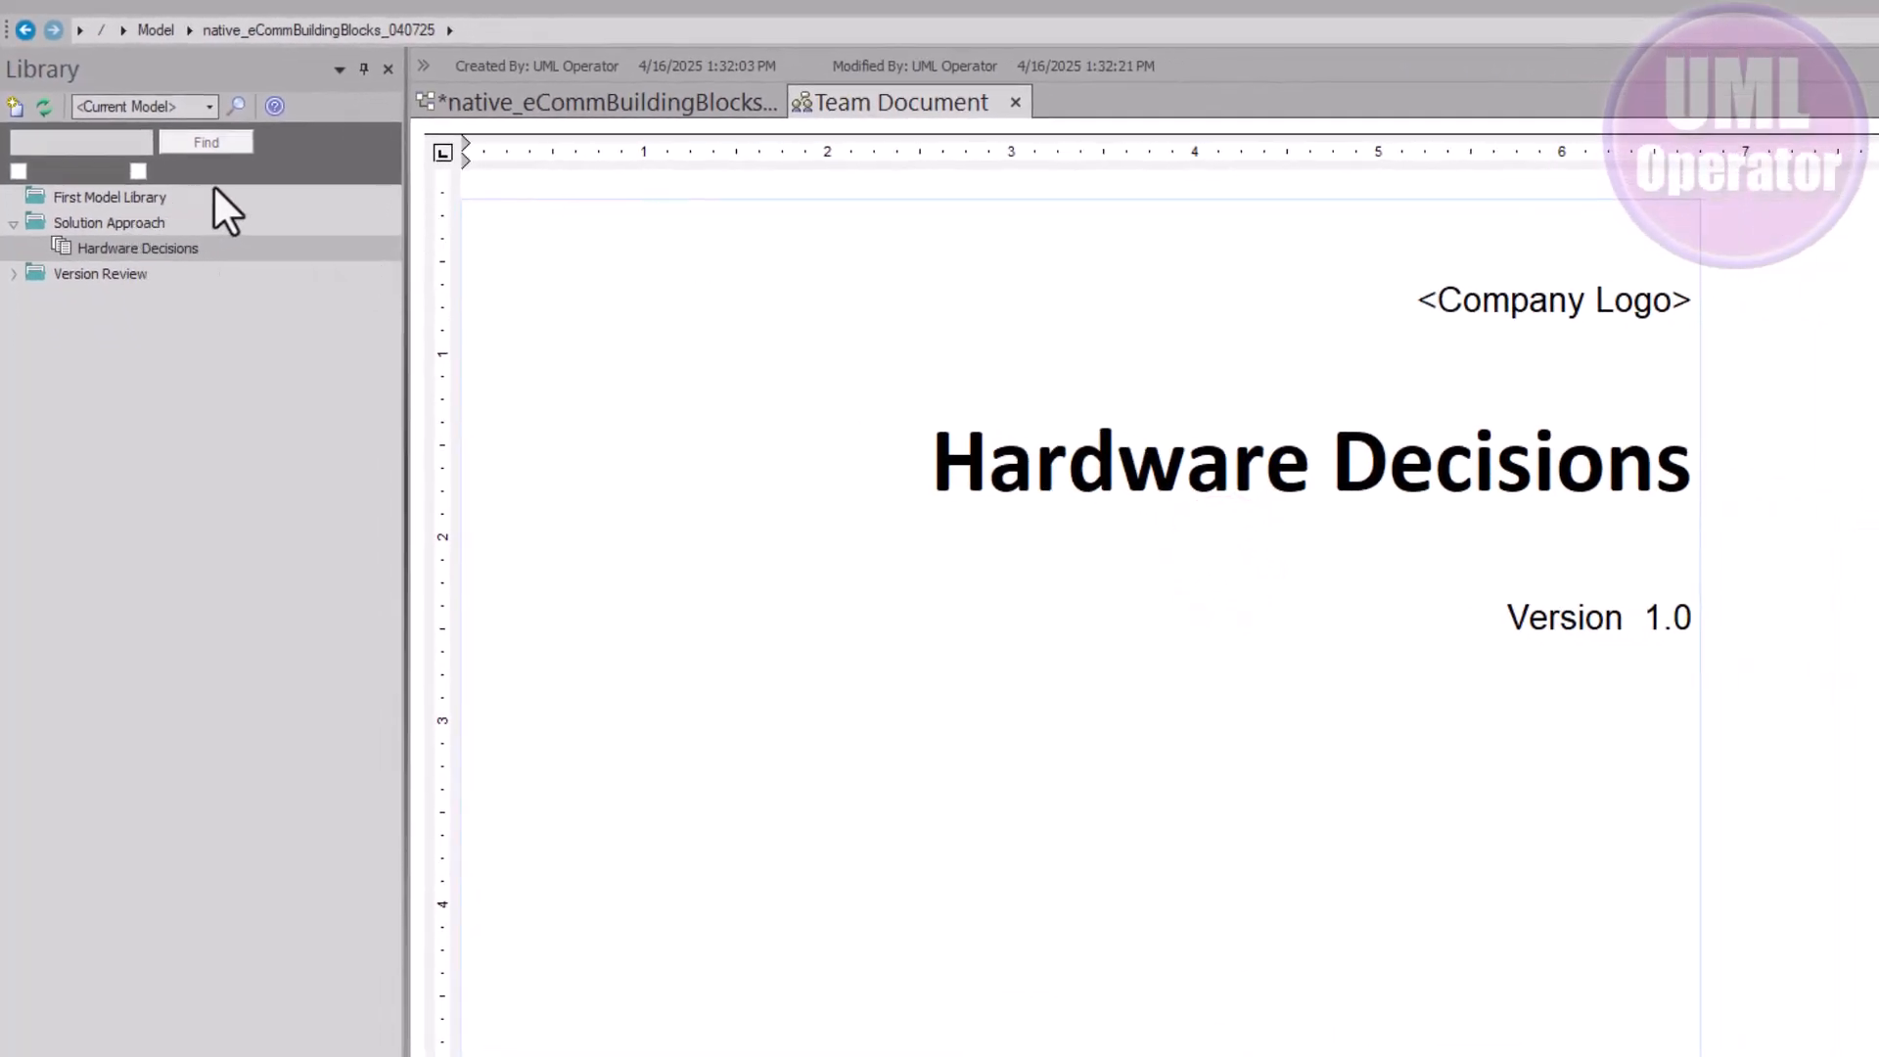
click(209, 105)
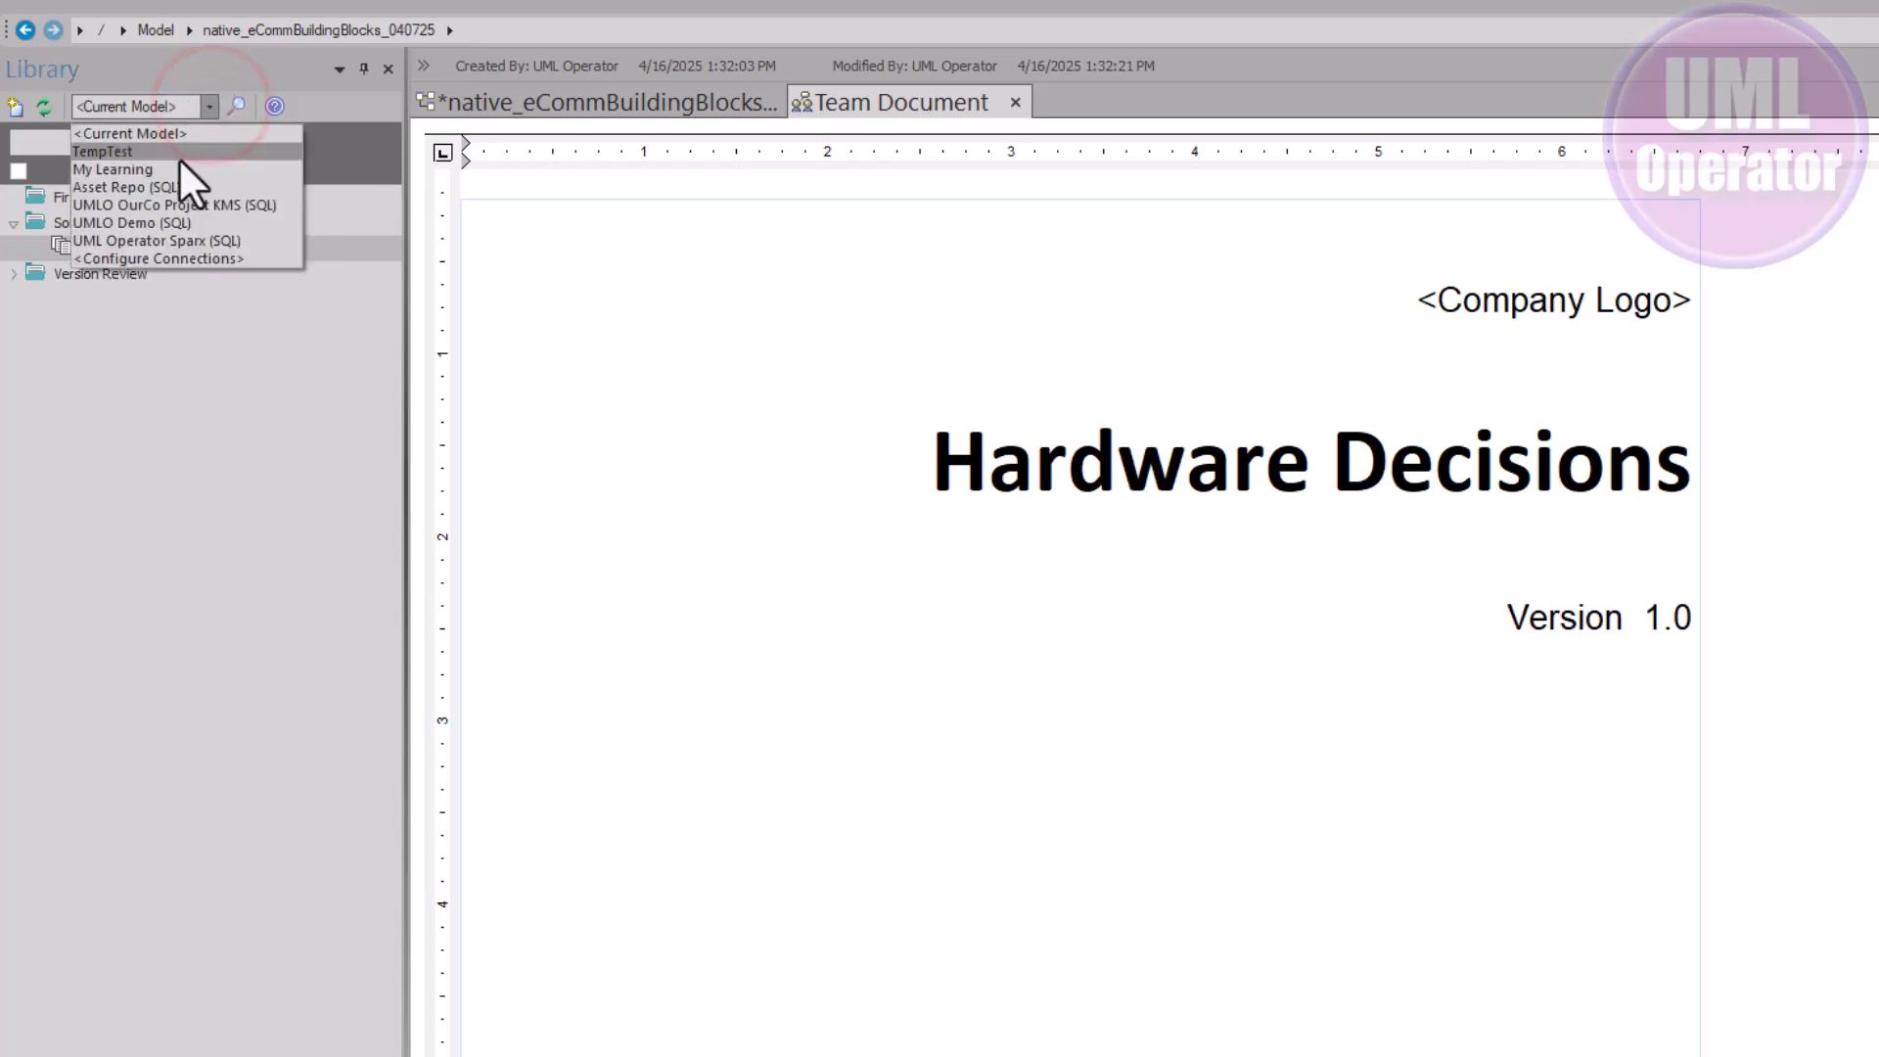
click(168, 185)
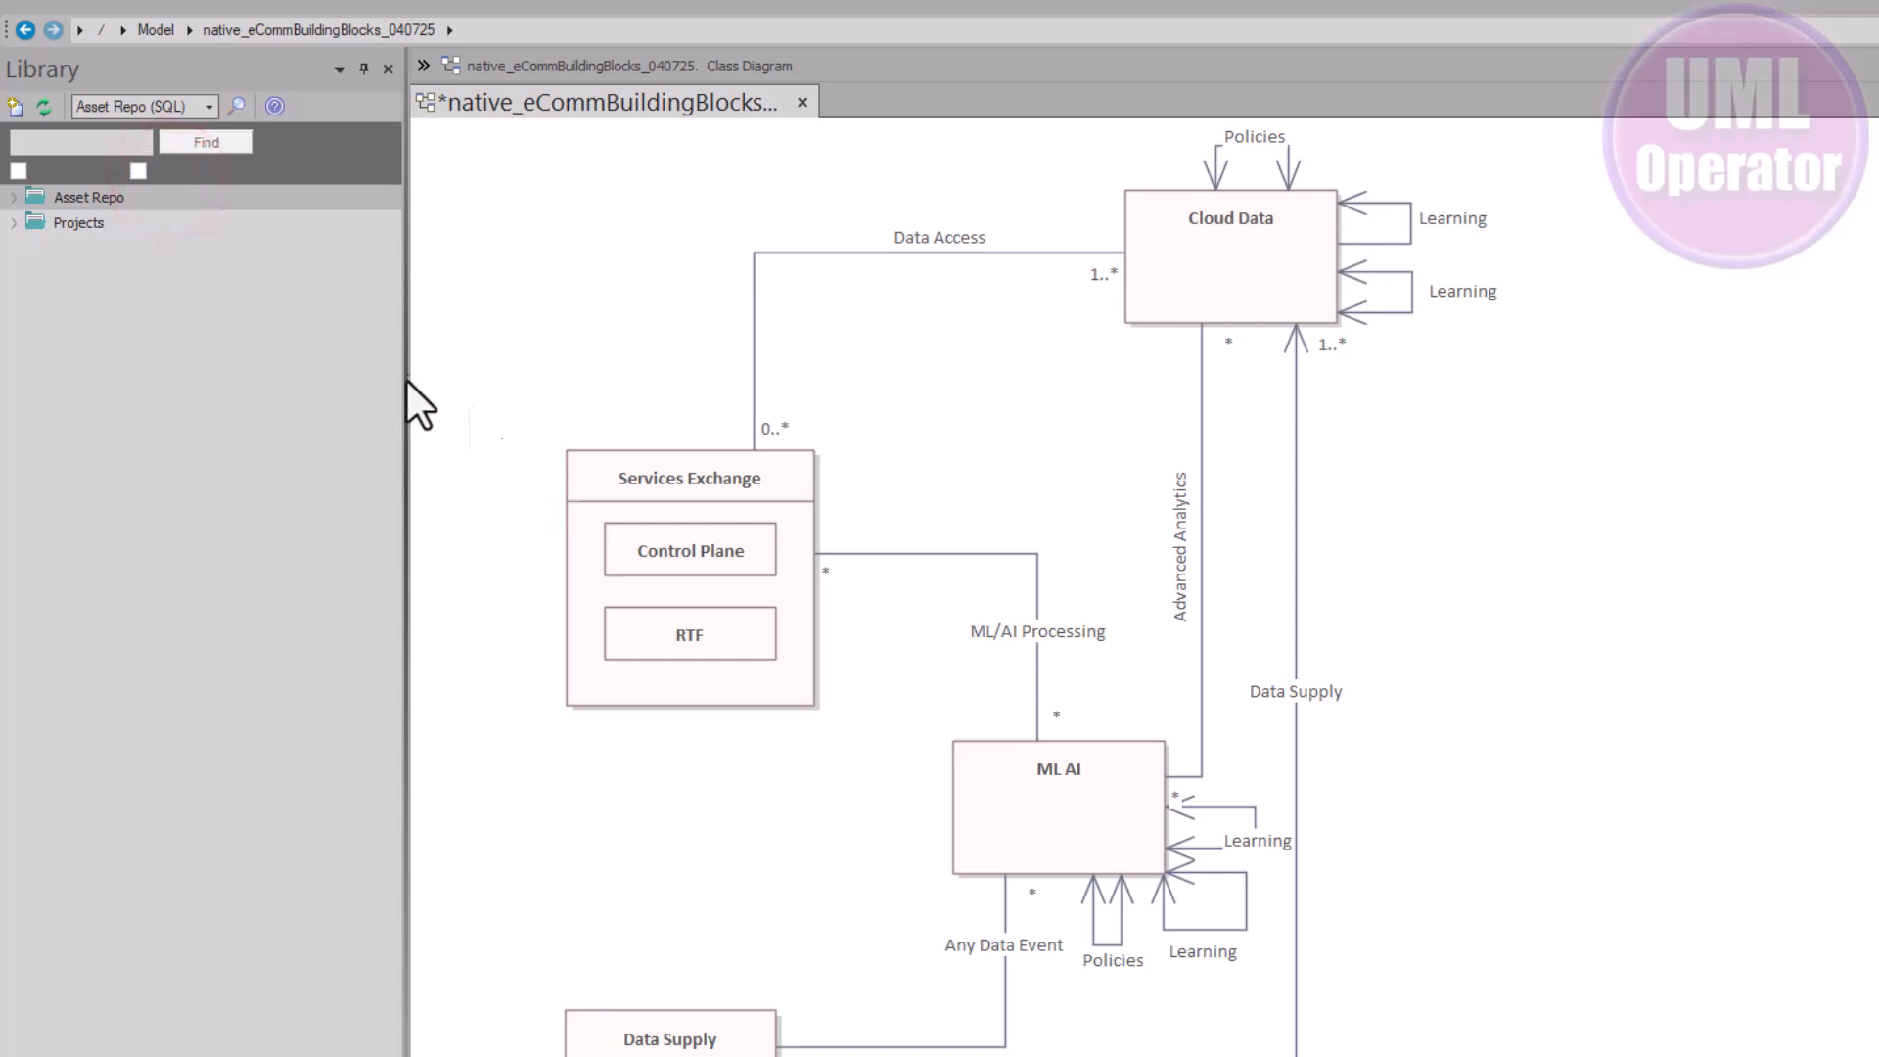
Copy the repository path of the native_eCommBuildingBlocks_040725 resource under Asset Repo > Resources
click(14, 196)
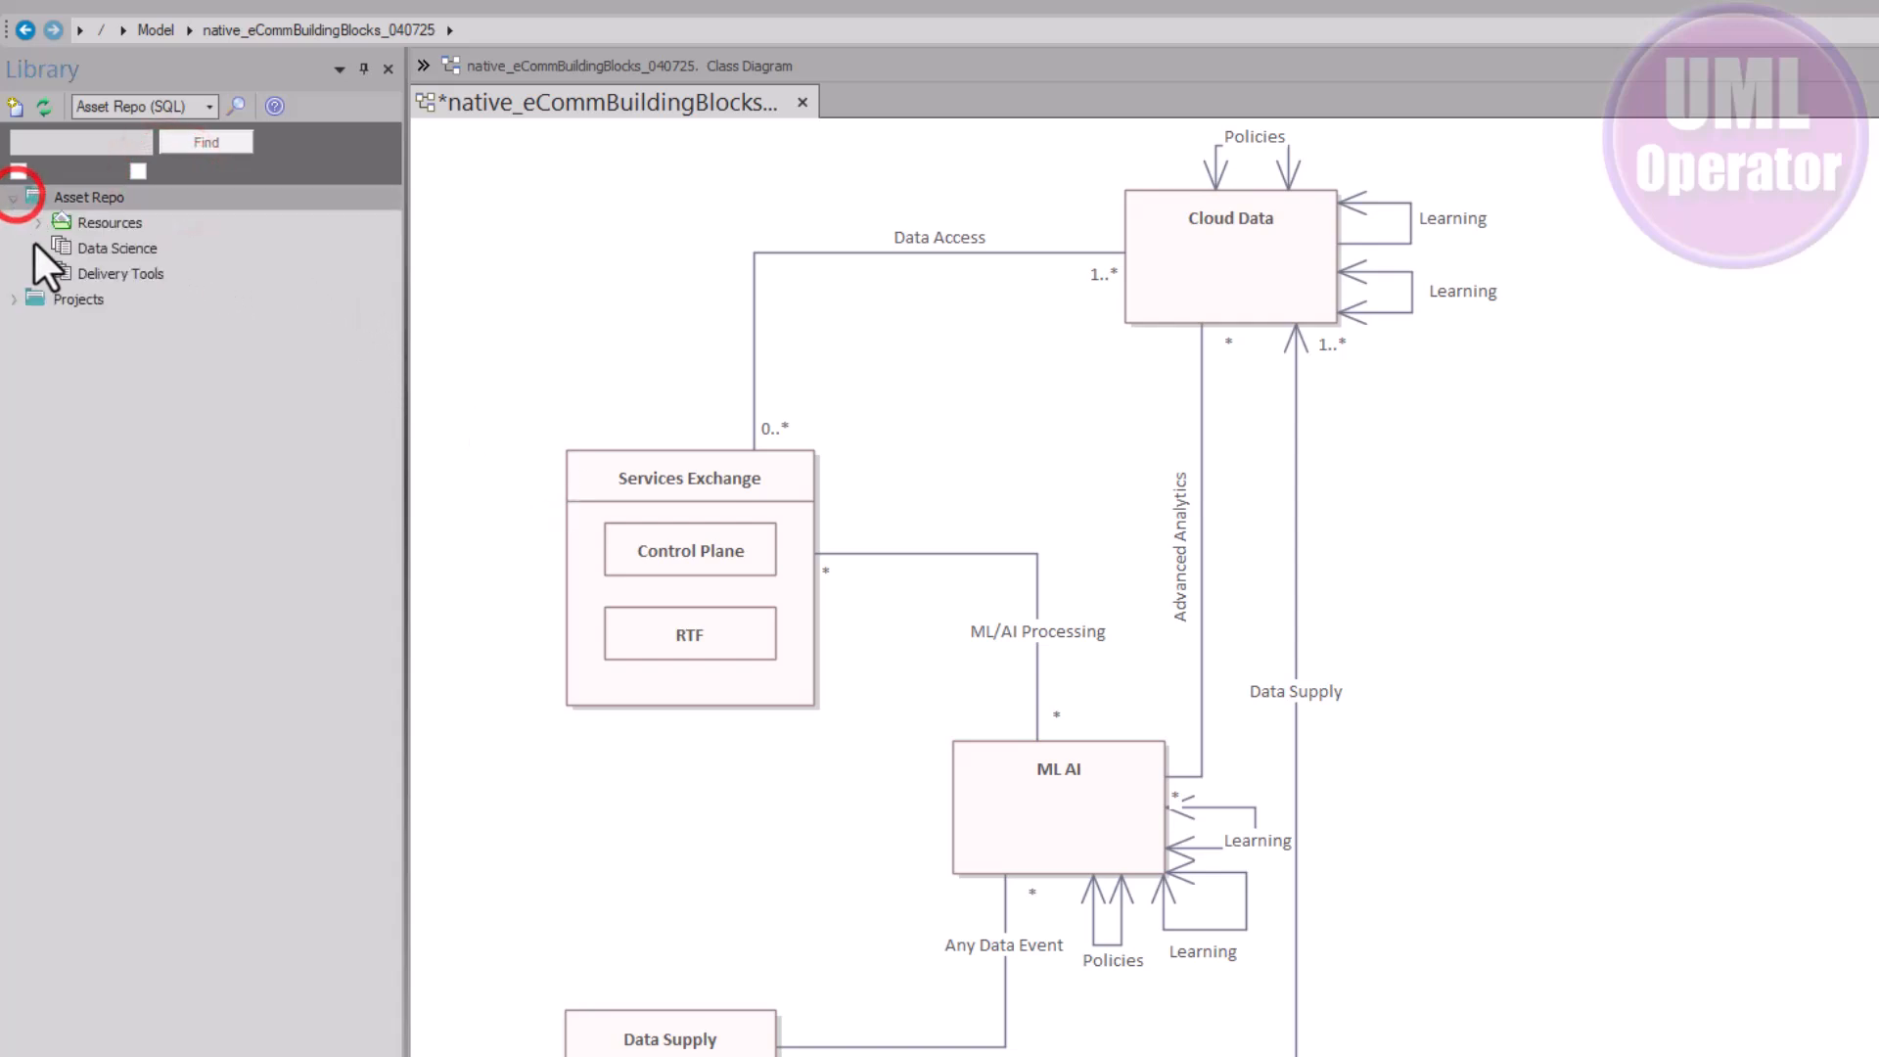
click(41, 220)
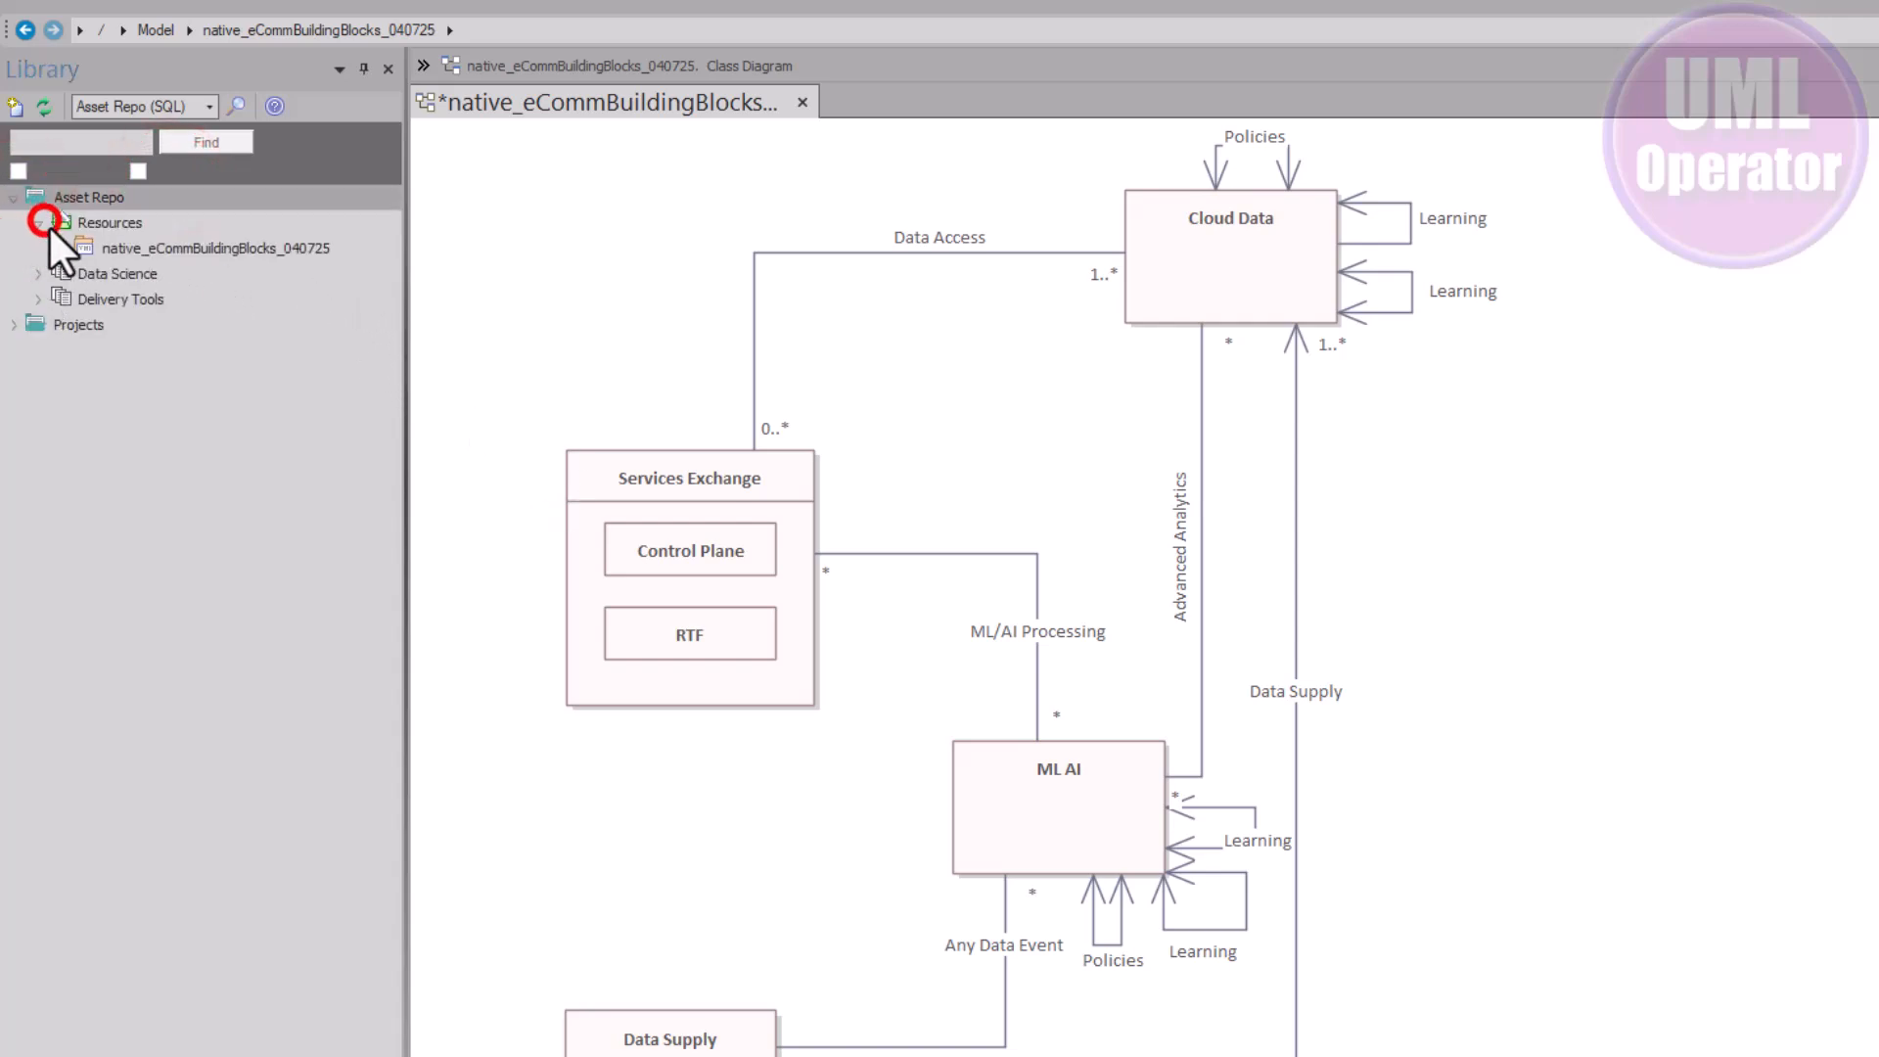
right_click(101, 249)
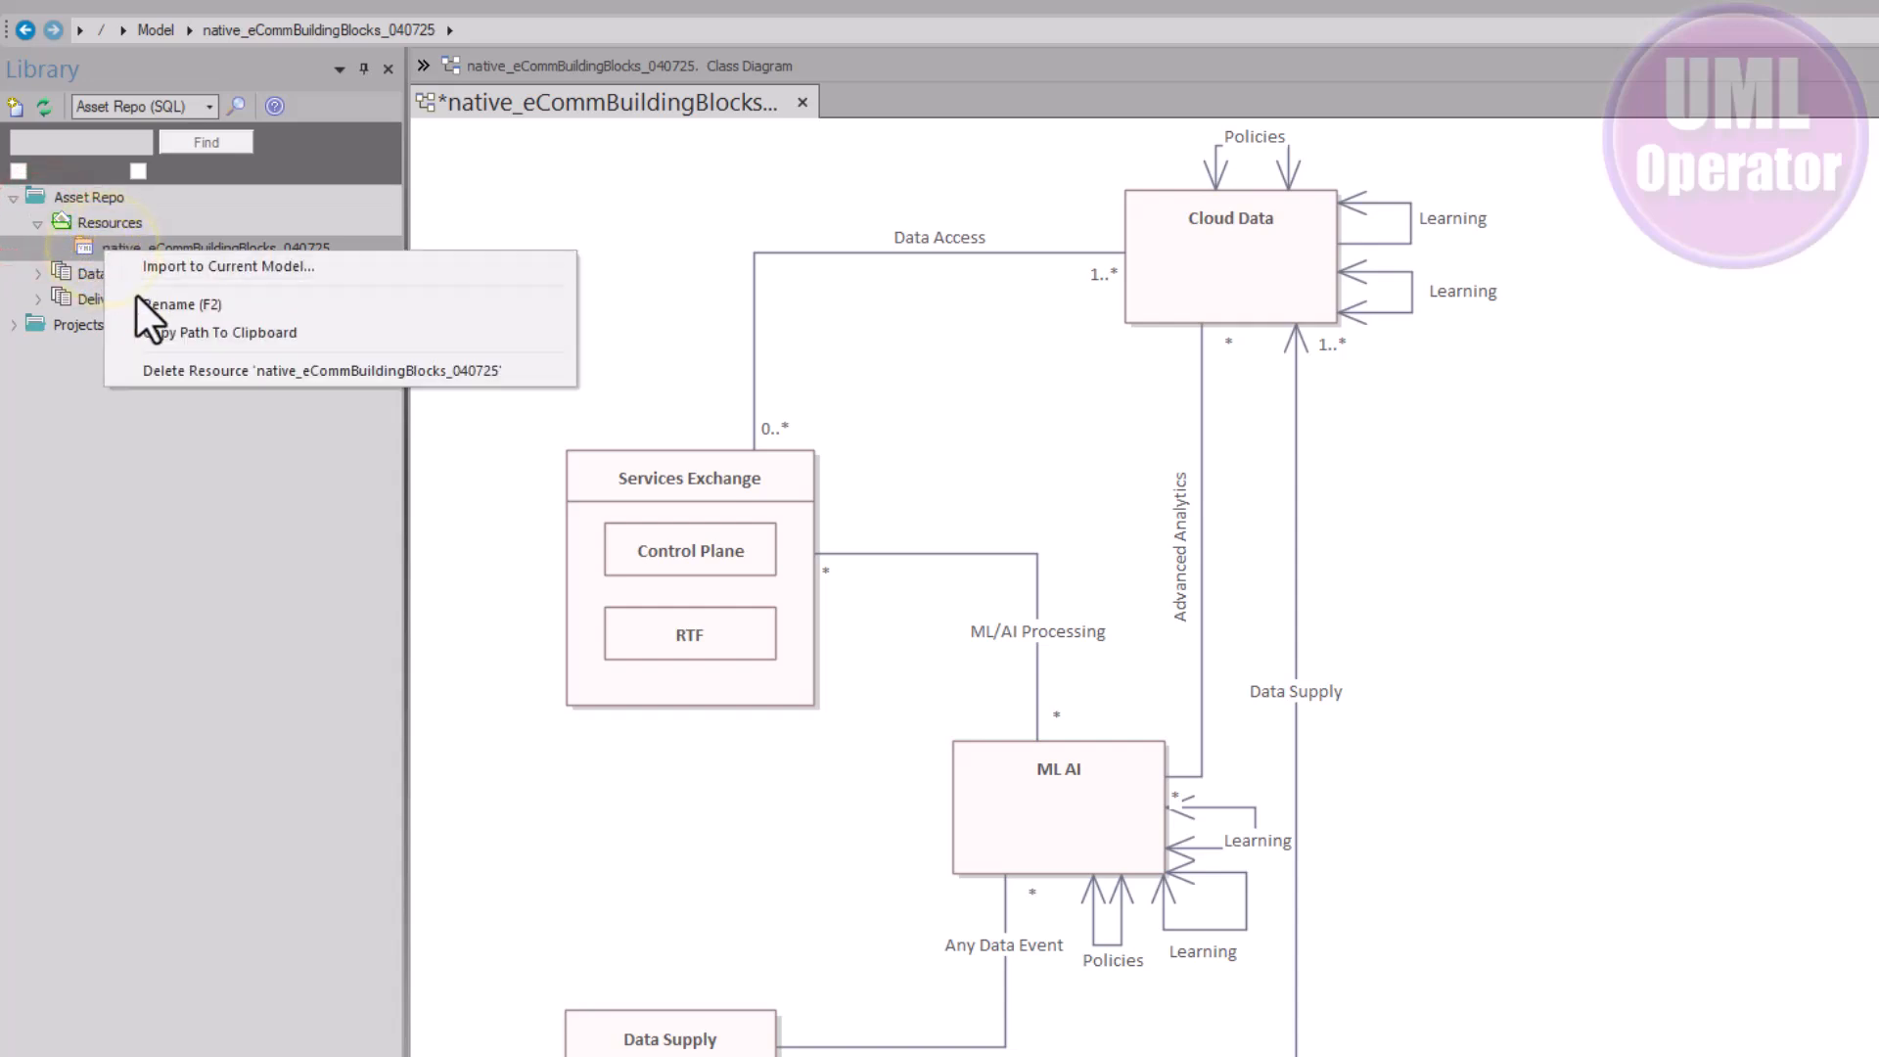
click(267, 337)
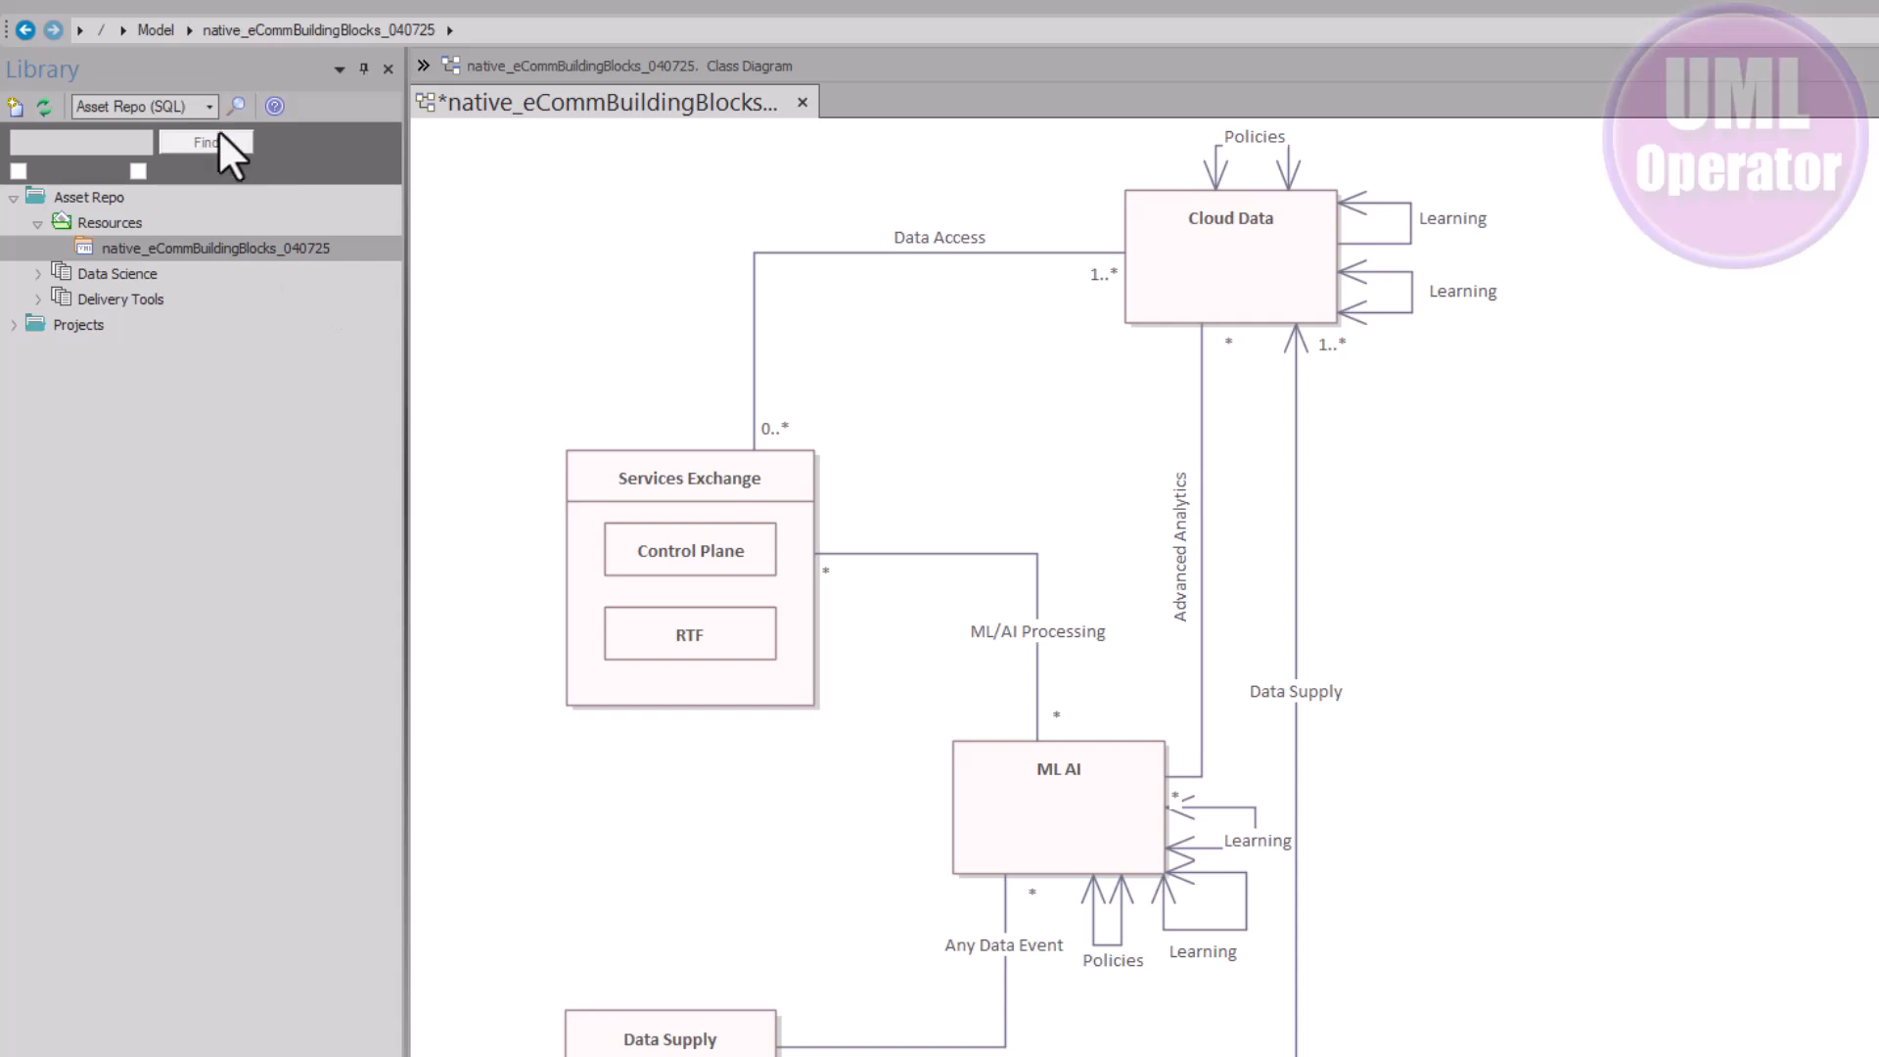
Switch the Library back to <Current Model> and open the Hardware Decisions topic under Solution Approach
click(207, 107)
click(161, 125)
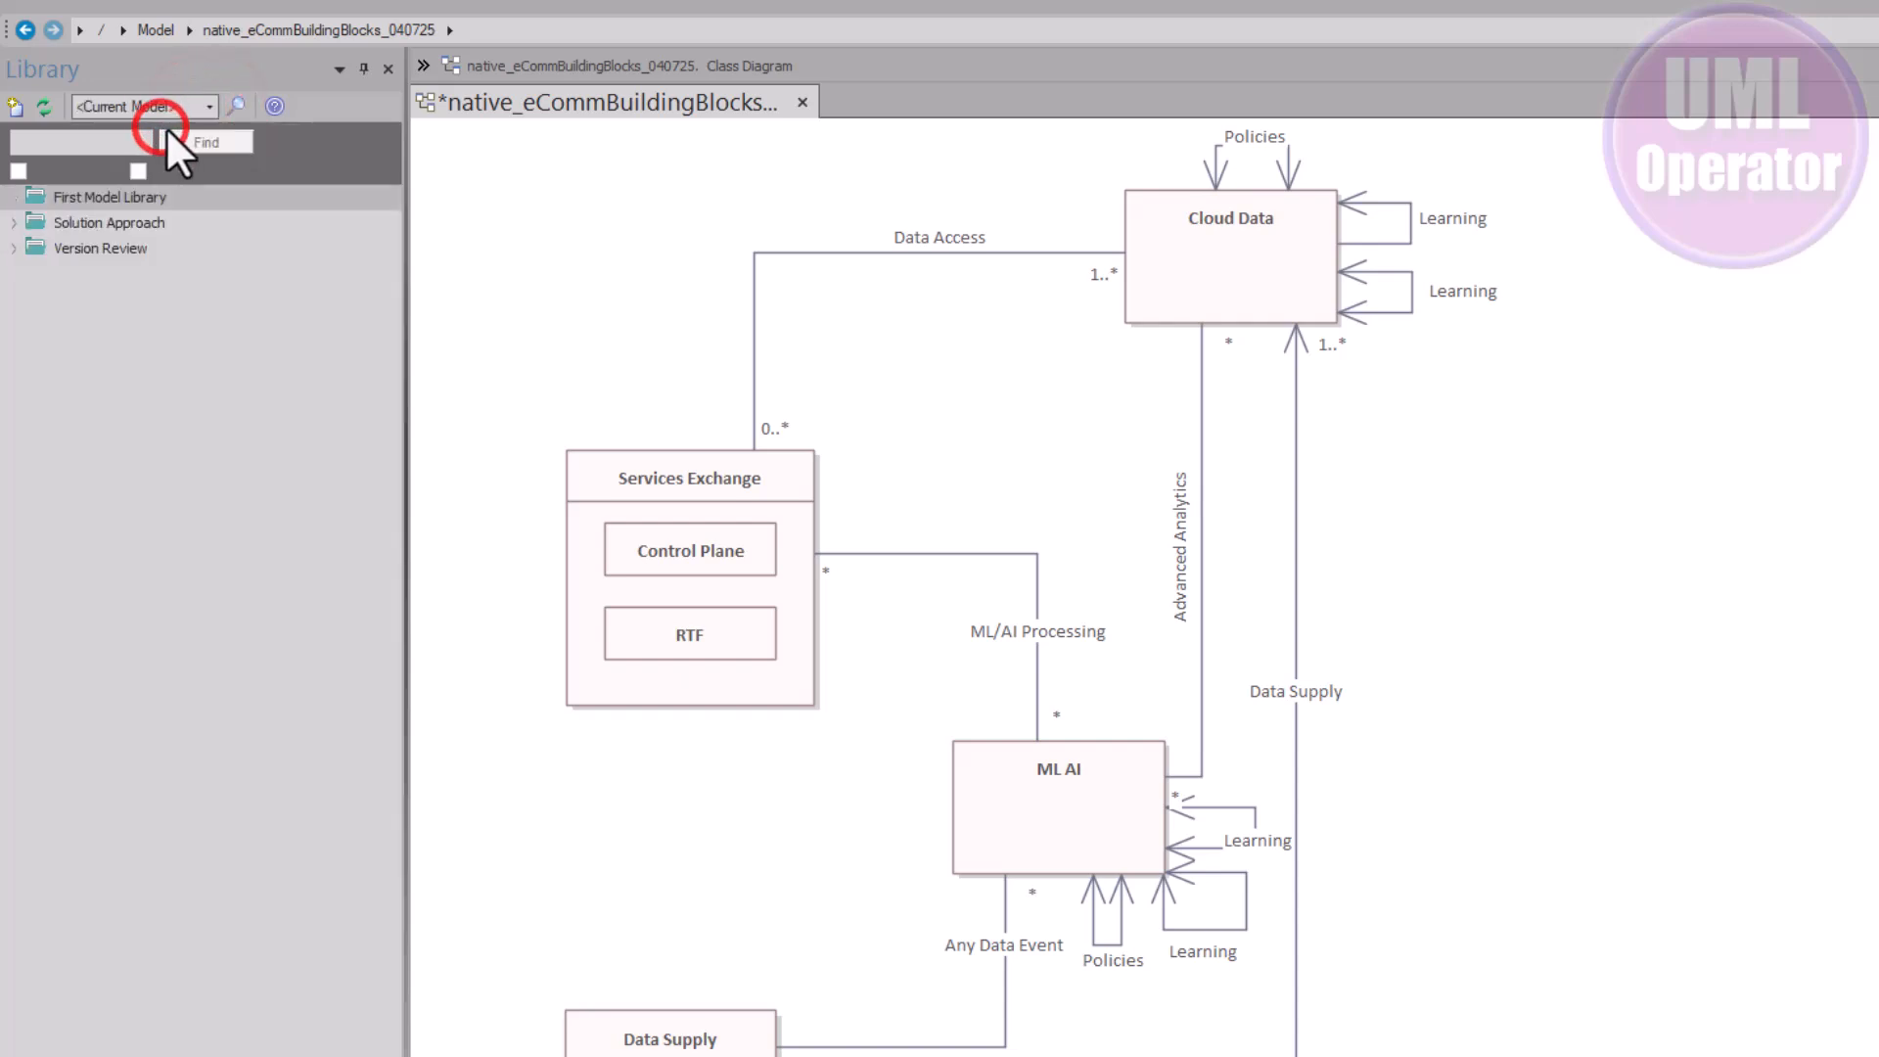
click(16, 223)
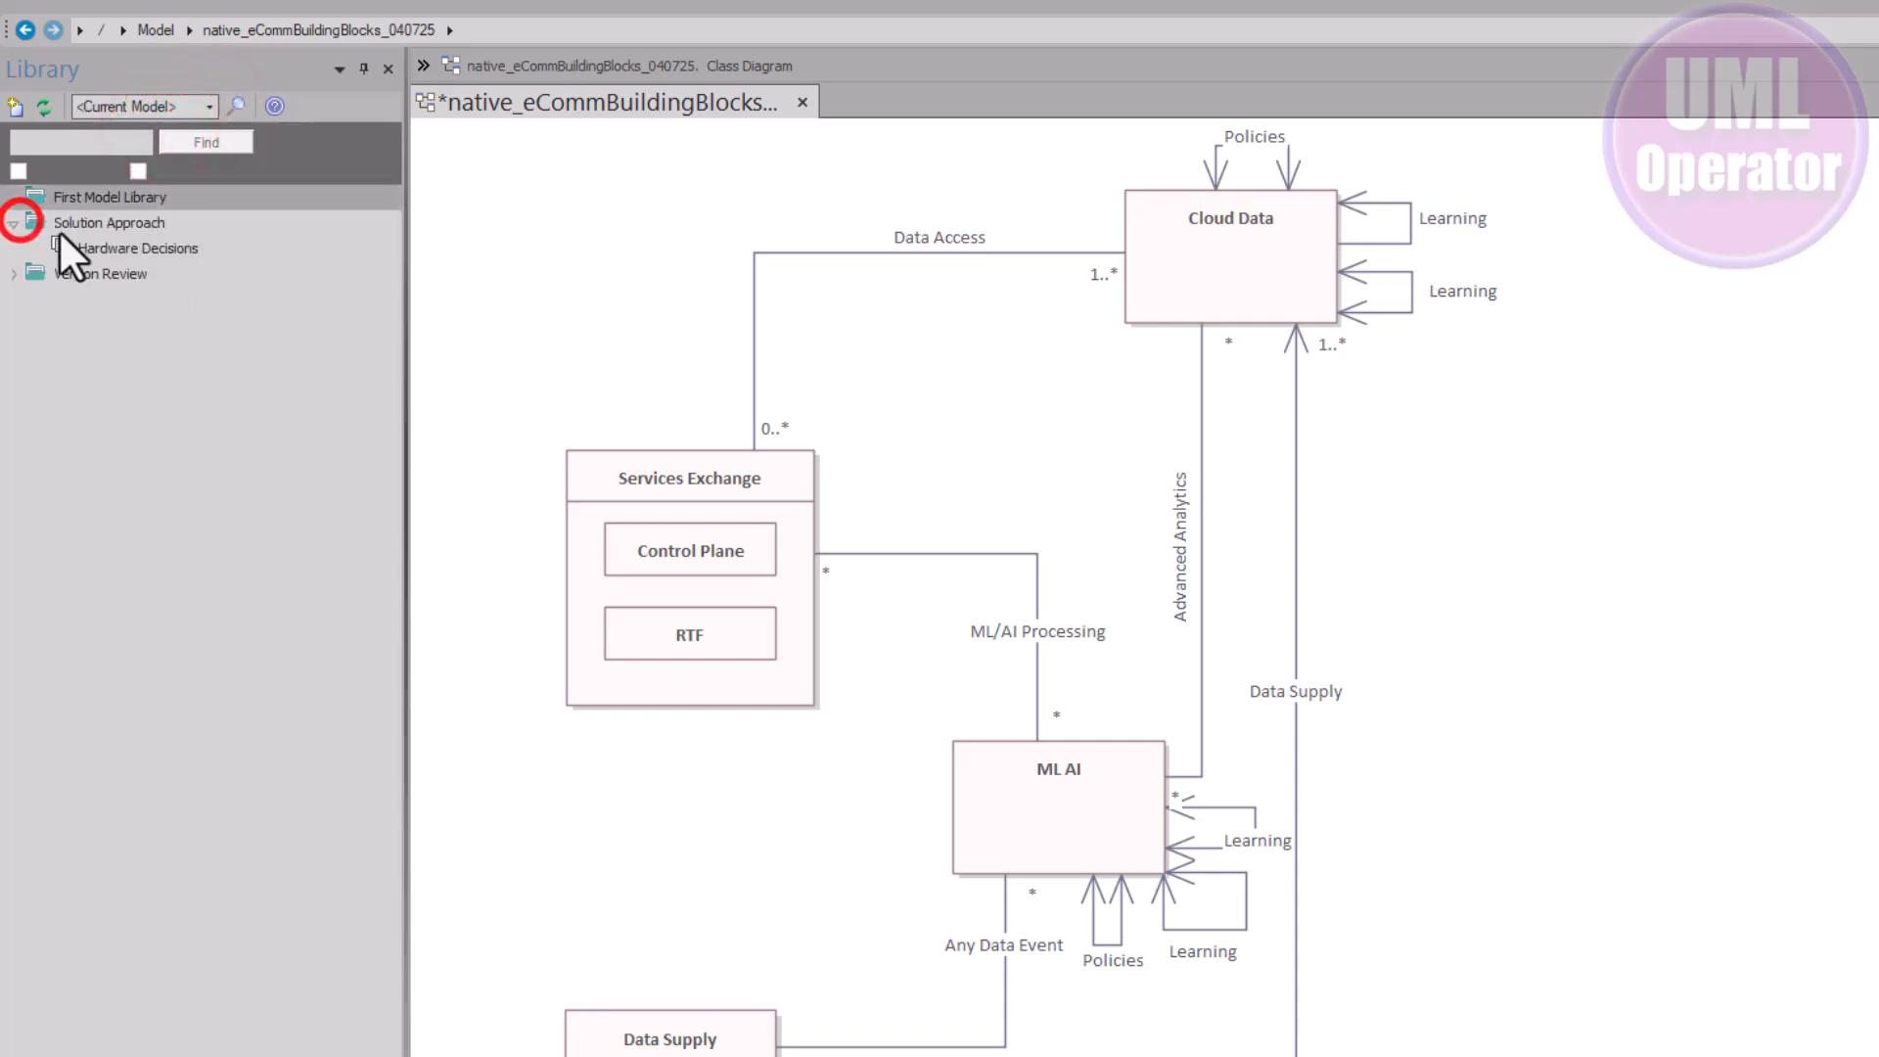
double_click(80, 245)
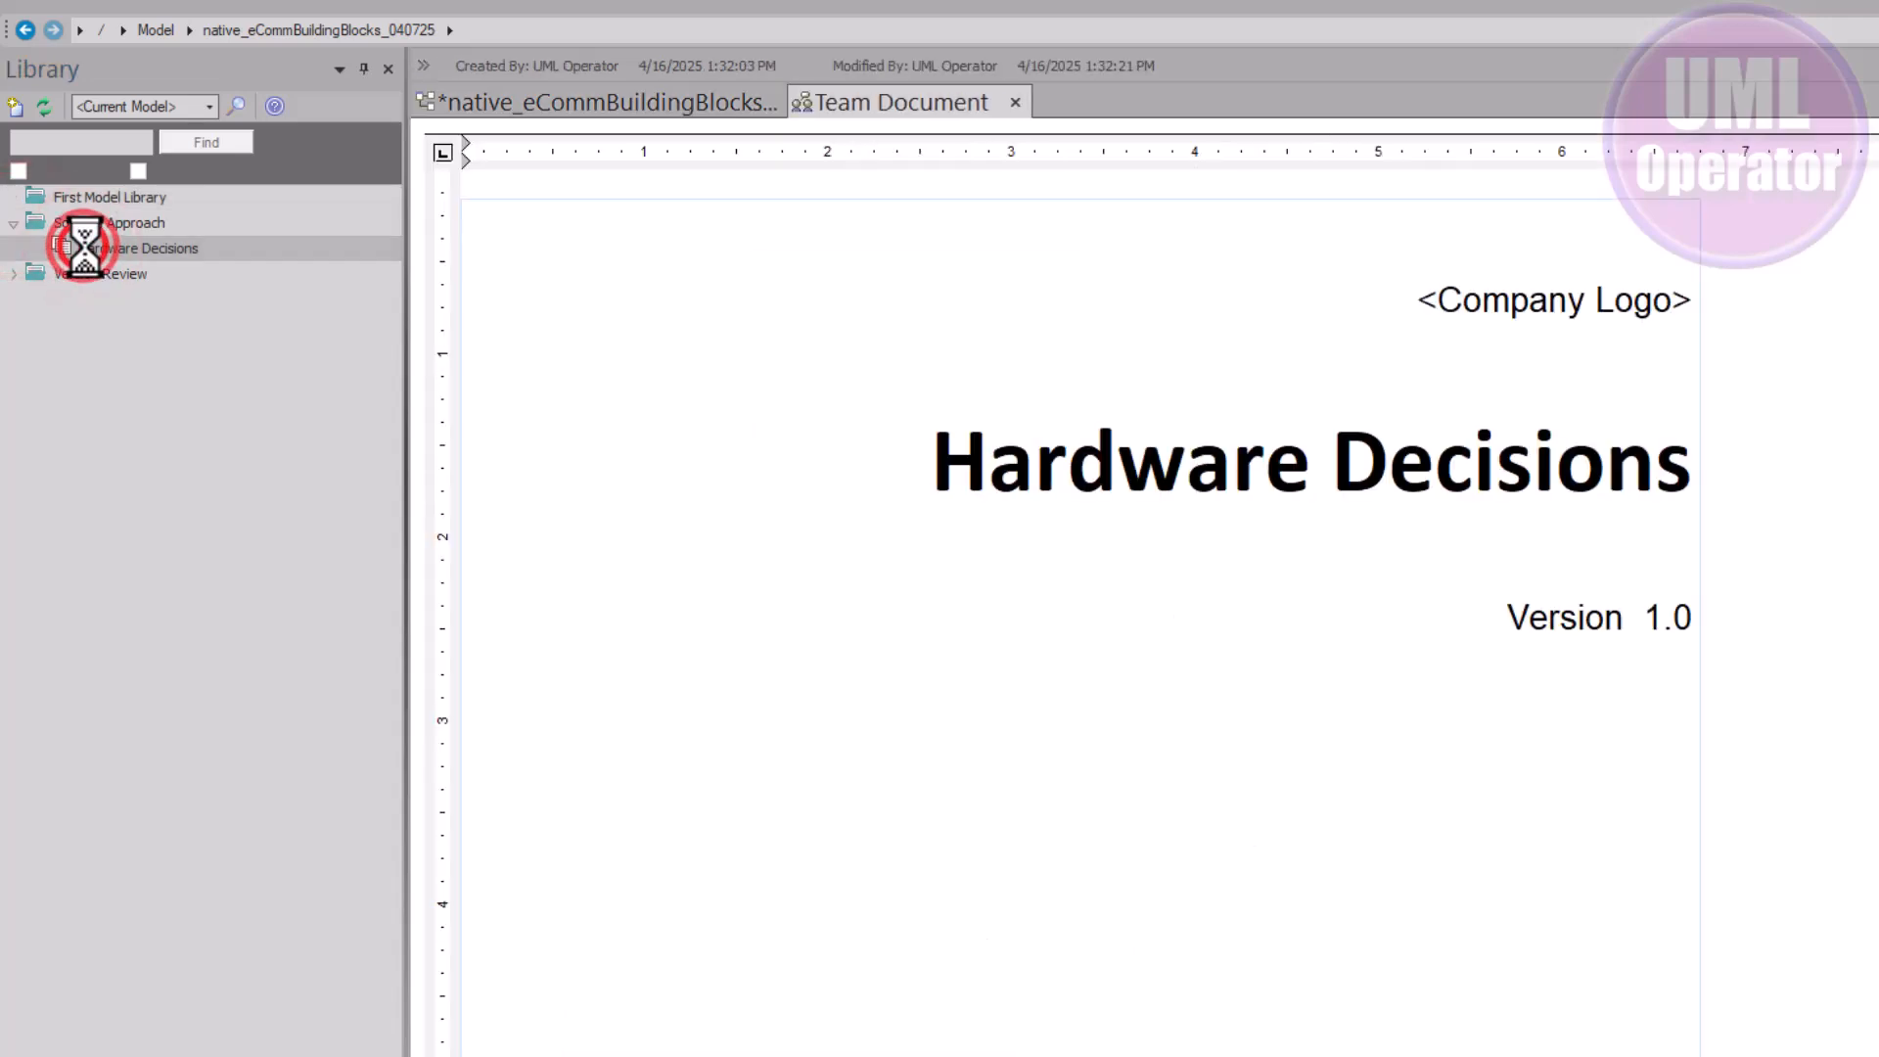
Paste the Asset Repo::native_eCommBuildingBlocks_040725 path under the title and save with Ctrl+S
click(1539, 532)
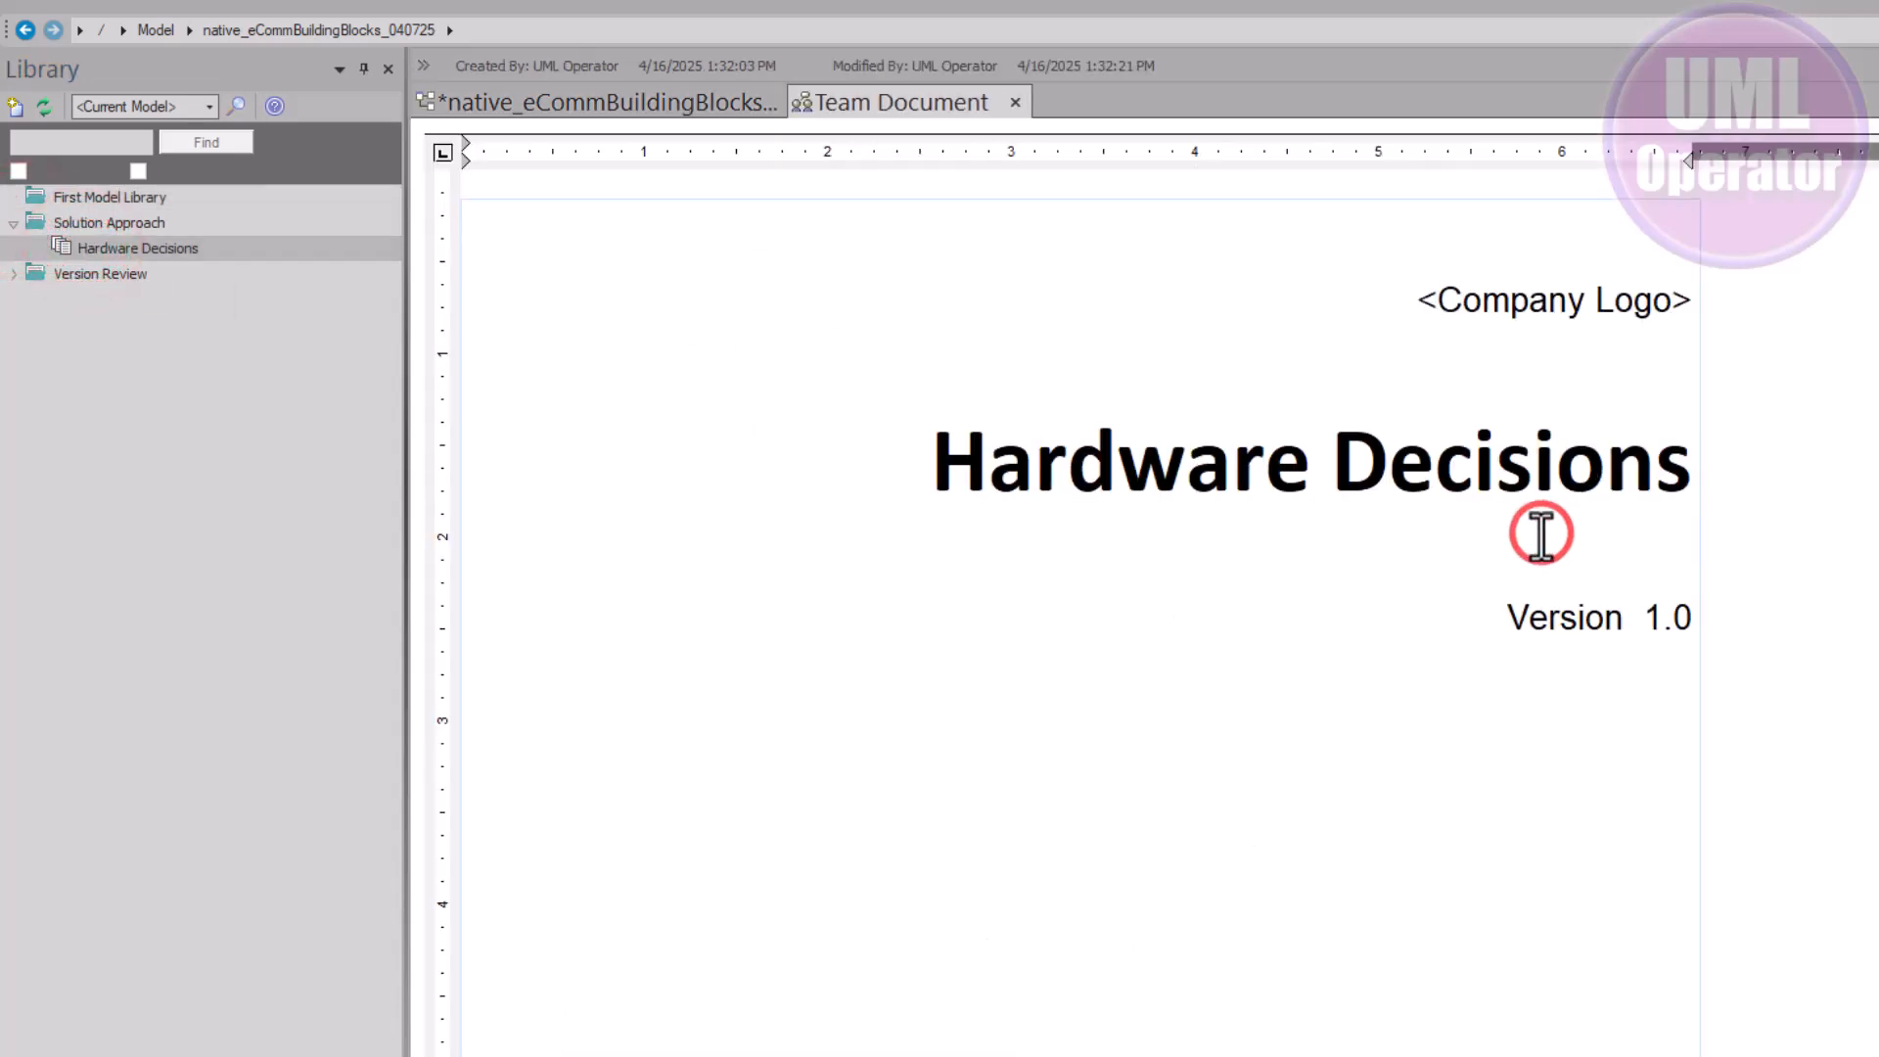
right_click(1640, 534)
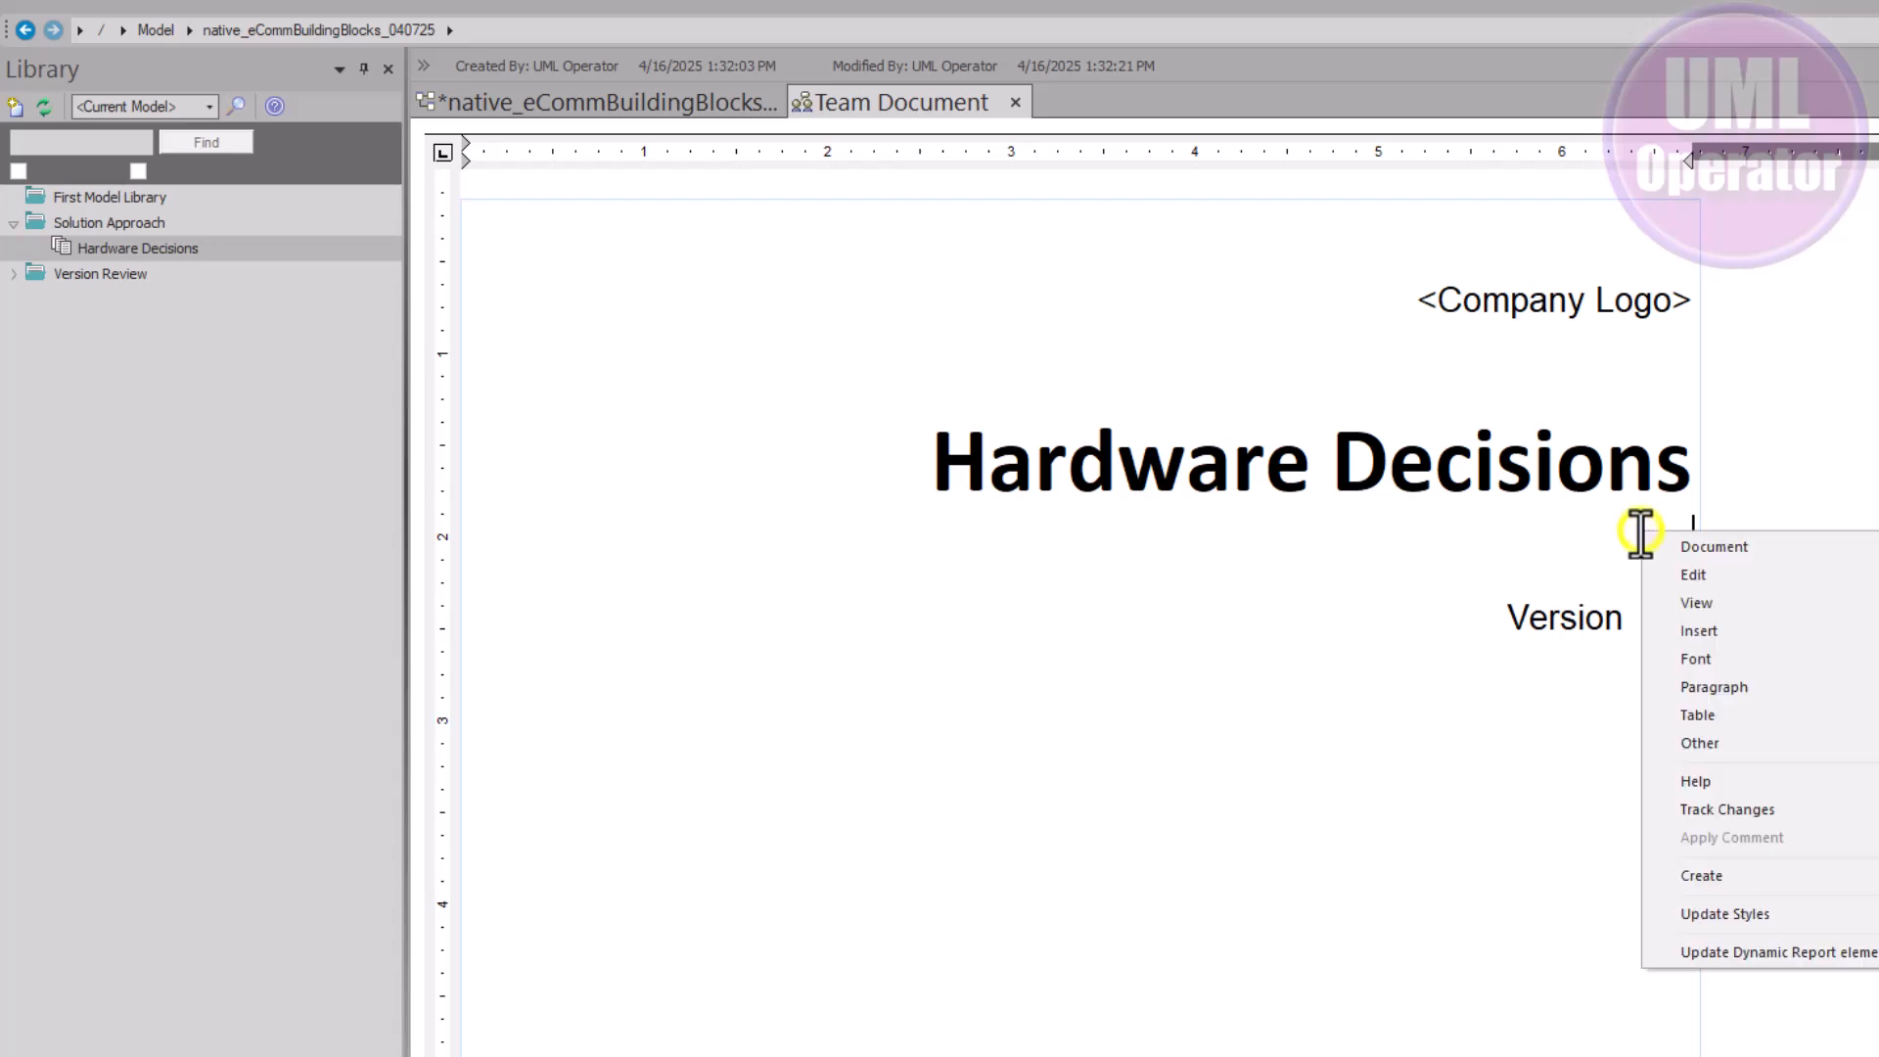
click(1634, 532)
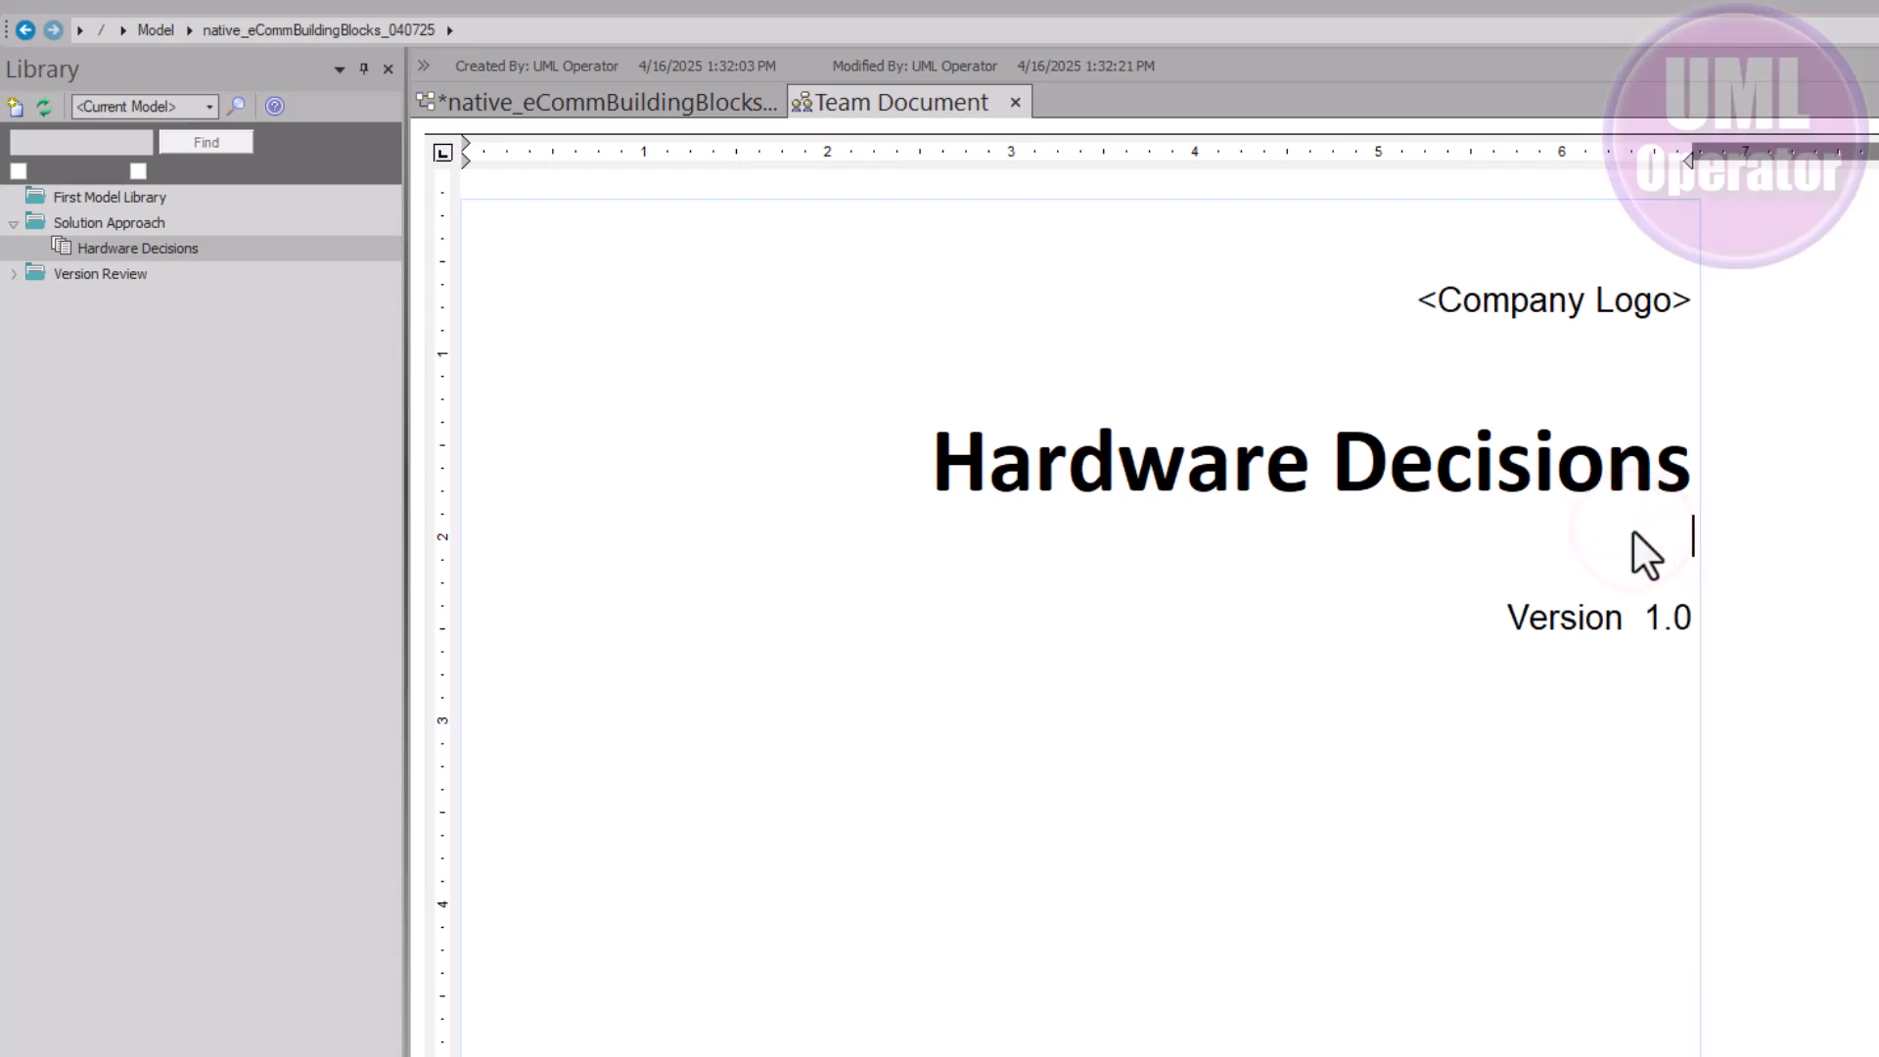
key(ctrl+v)
click(1055, 536)
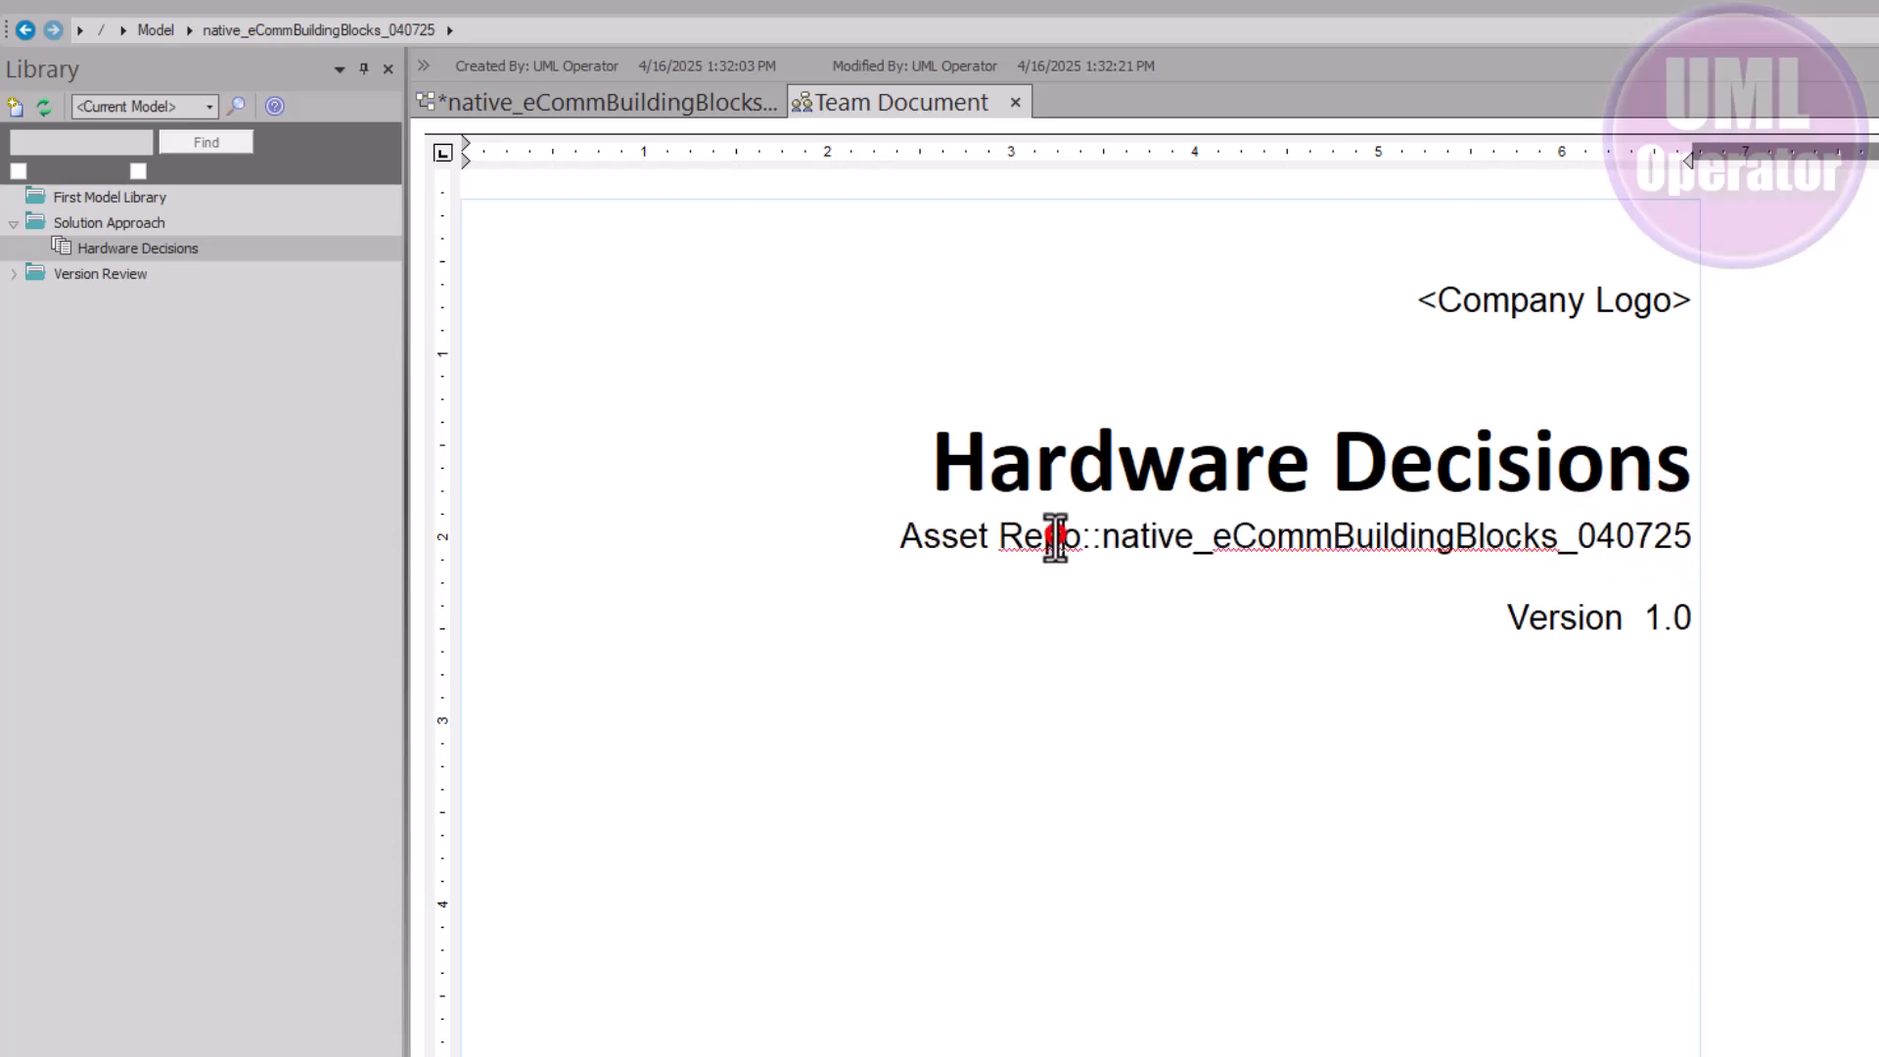
drag(904, 536, 1666, 541)
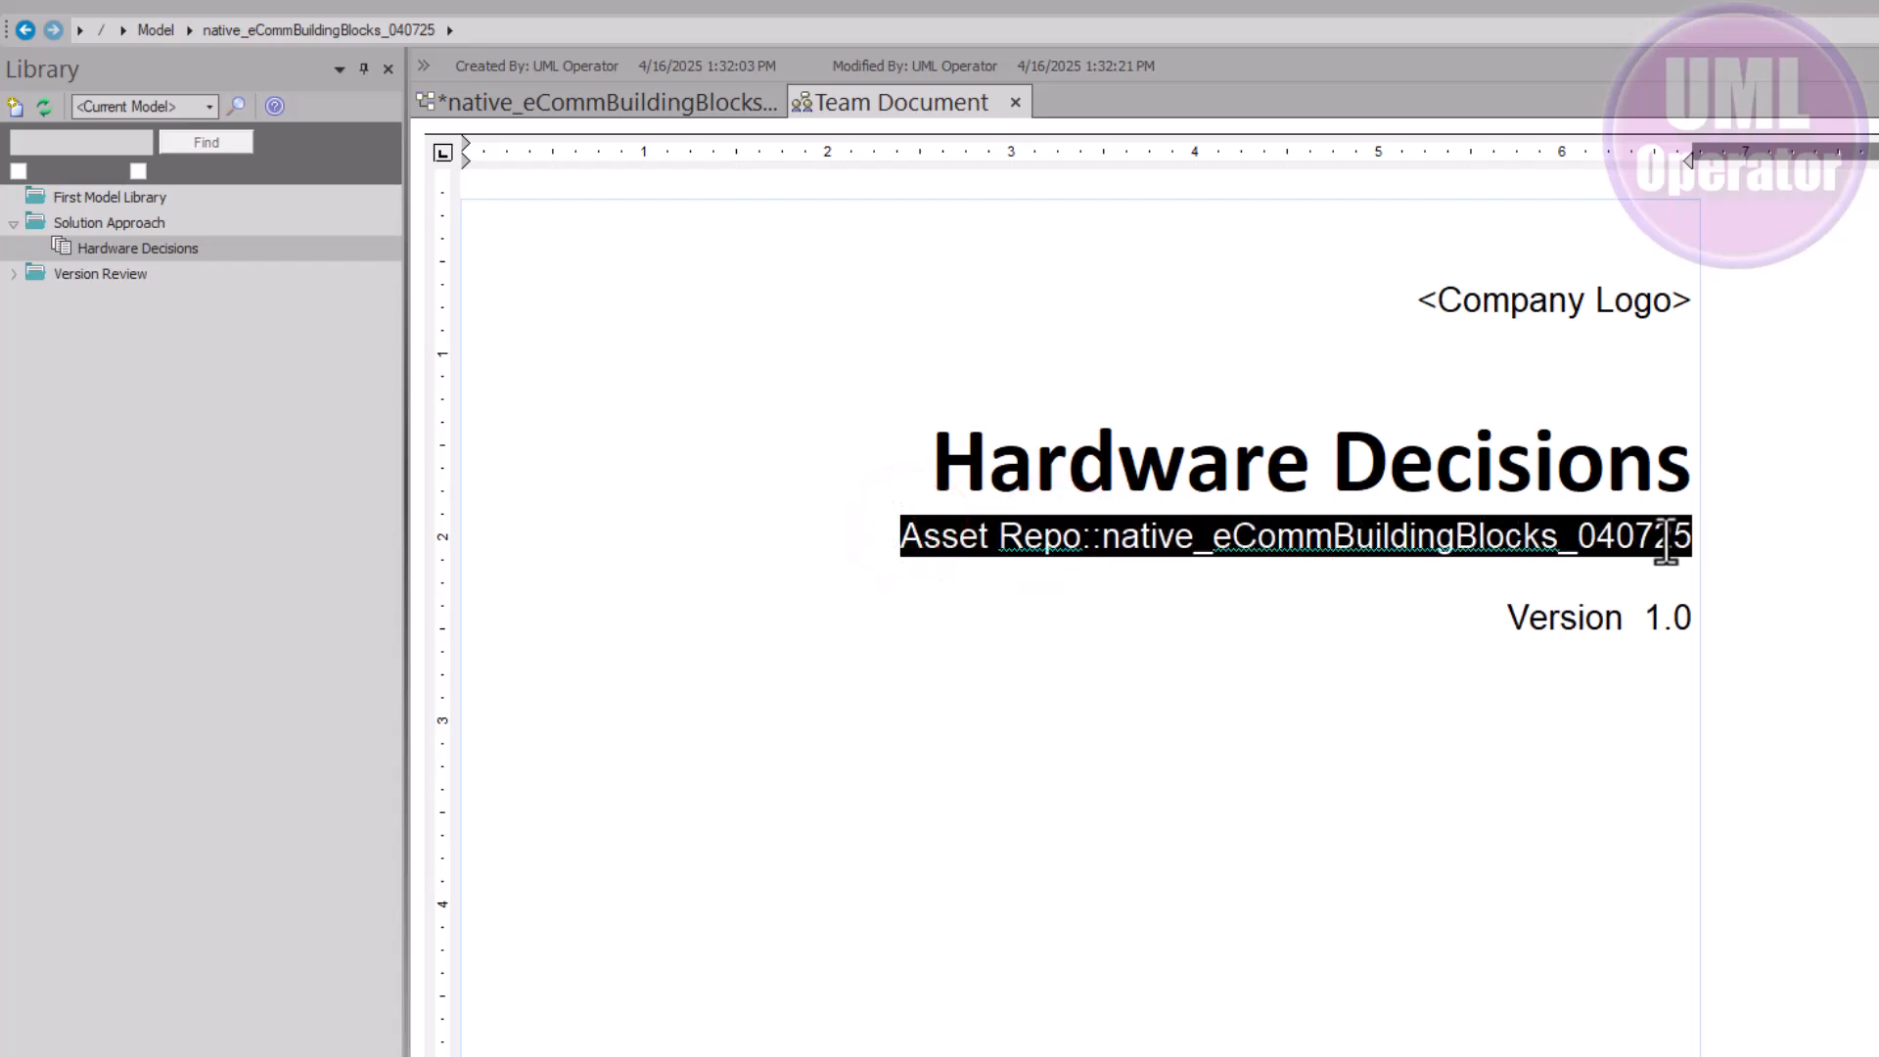
click(1069, 536)
drag(1098, 537, 915, 543)
click(1098, 536)
drag(1098, 536, 1665, 548)
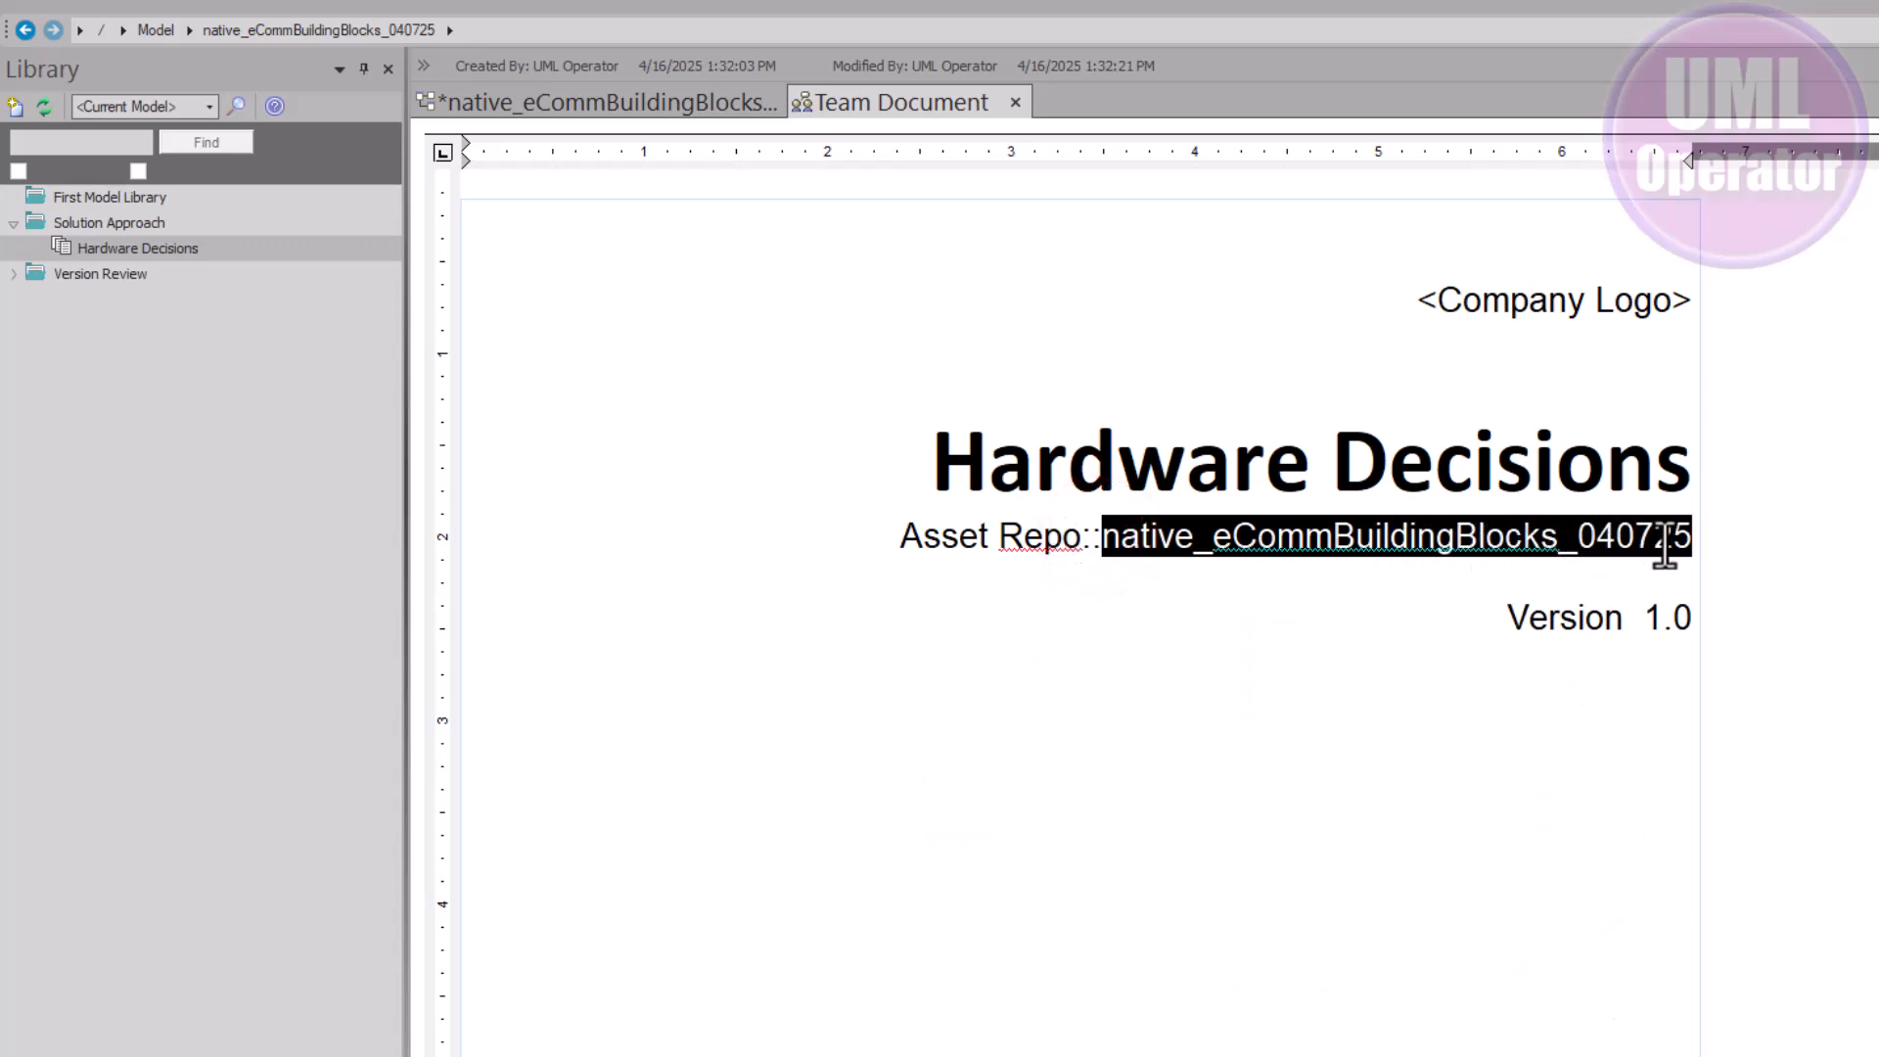
click(1237, 650)
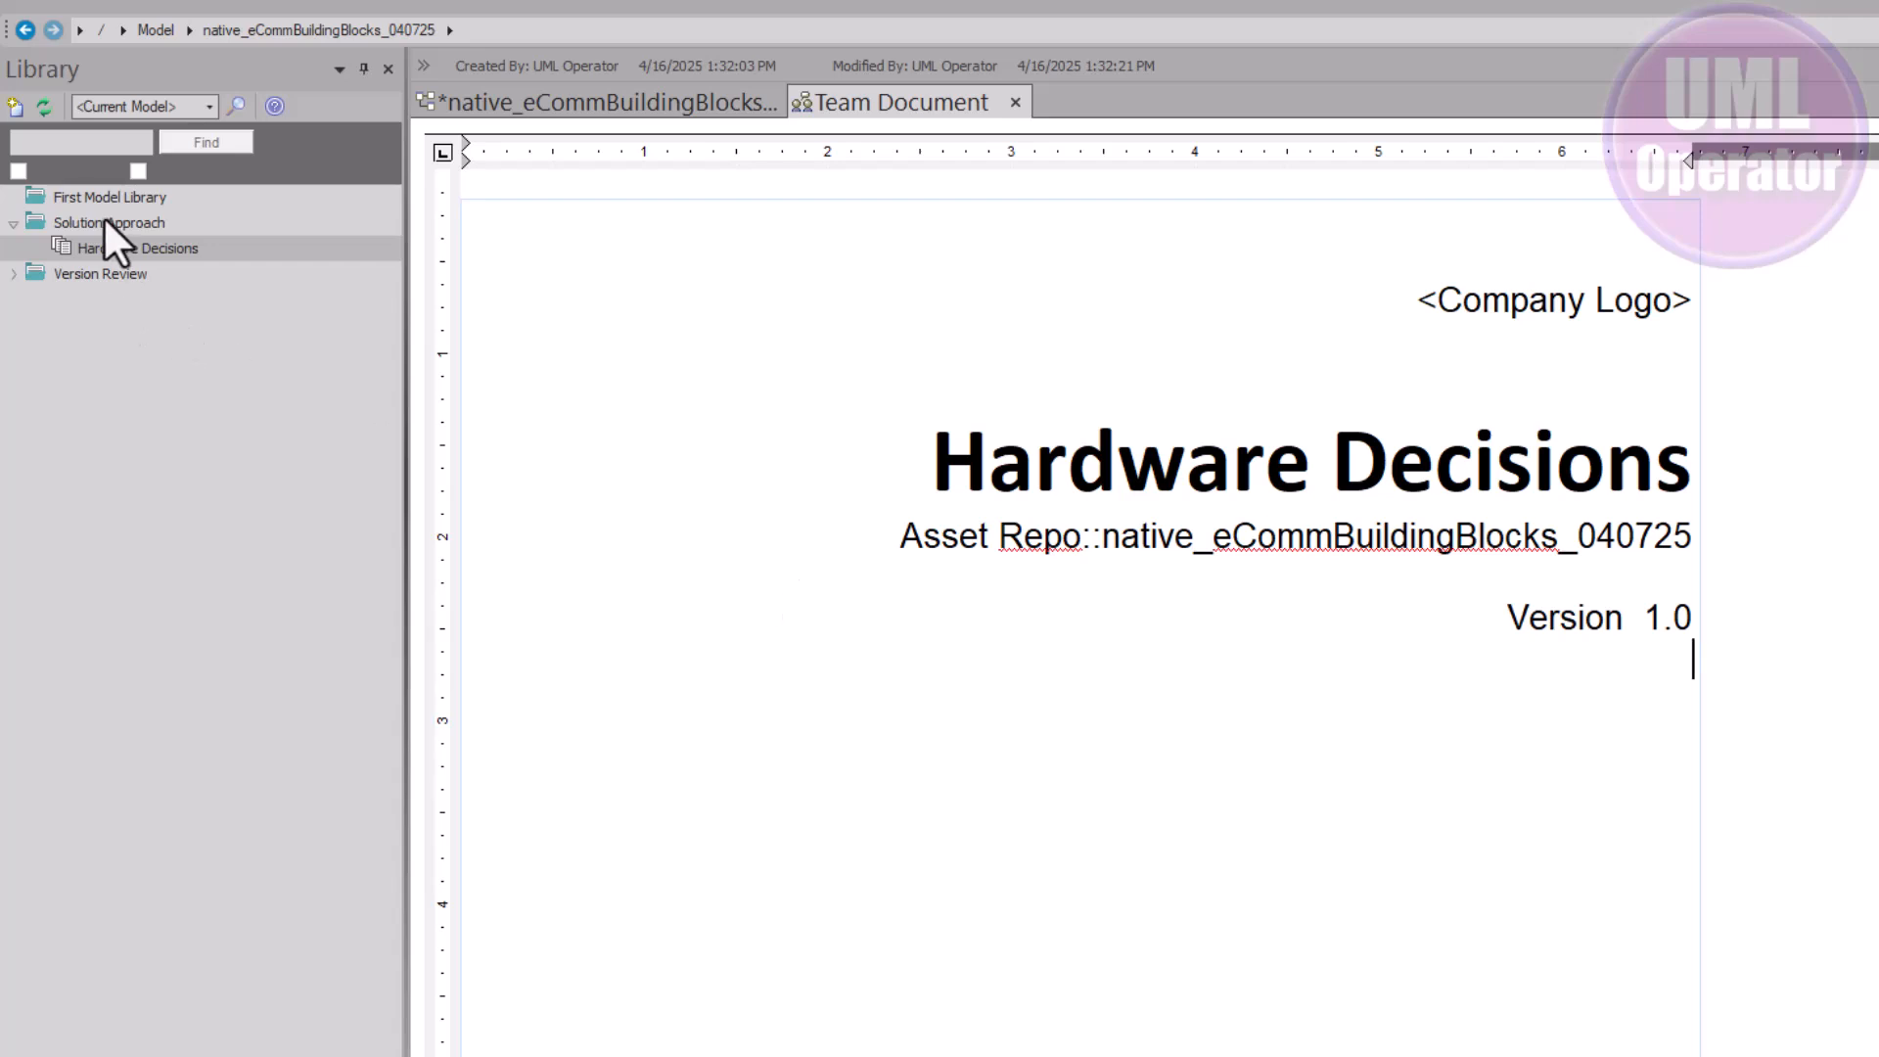
key(ctrl+s)
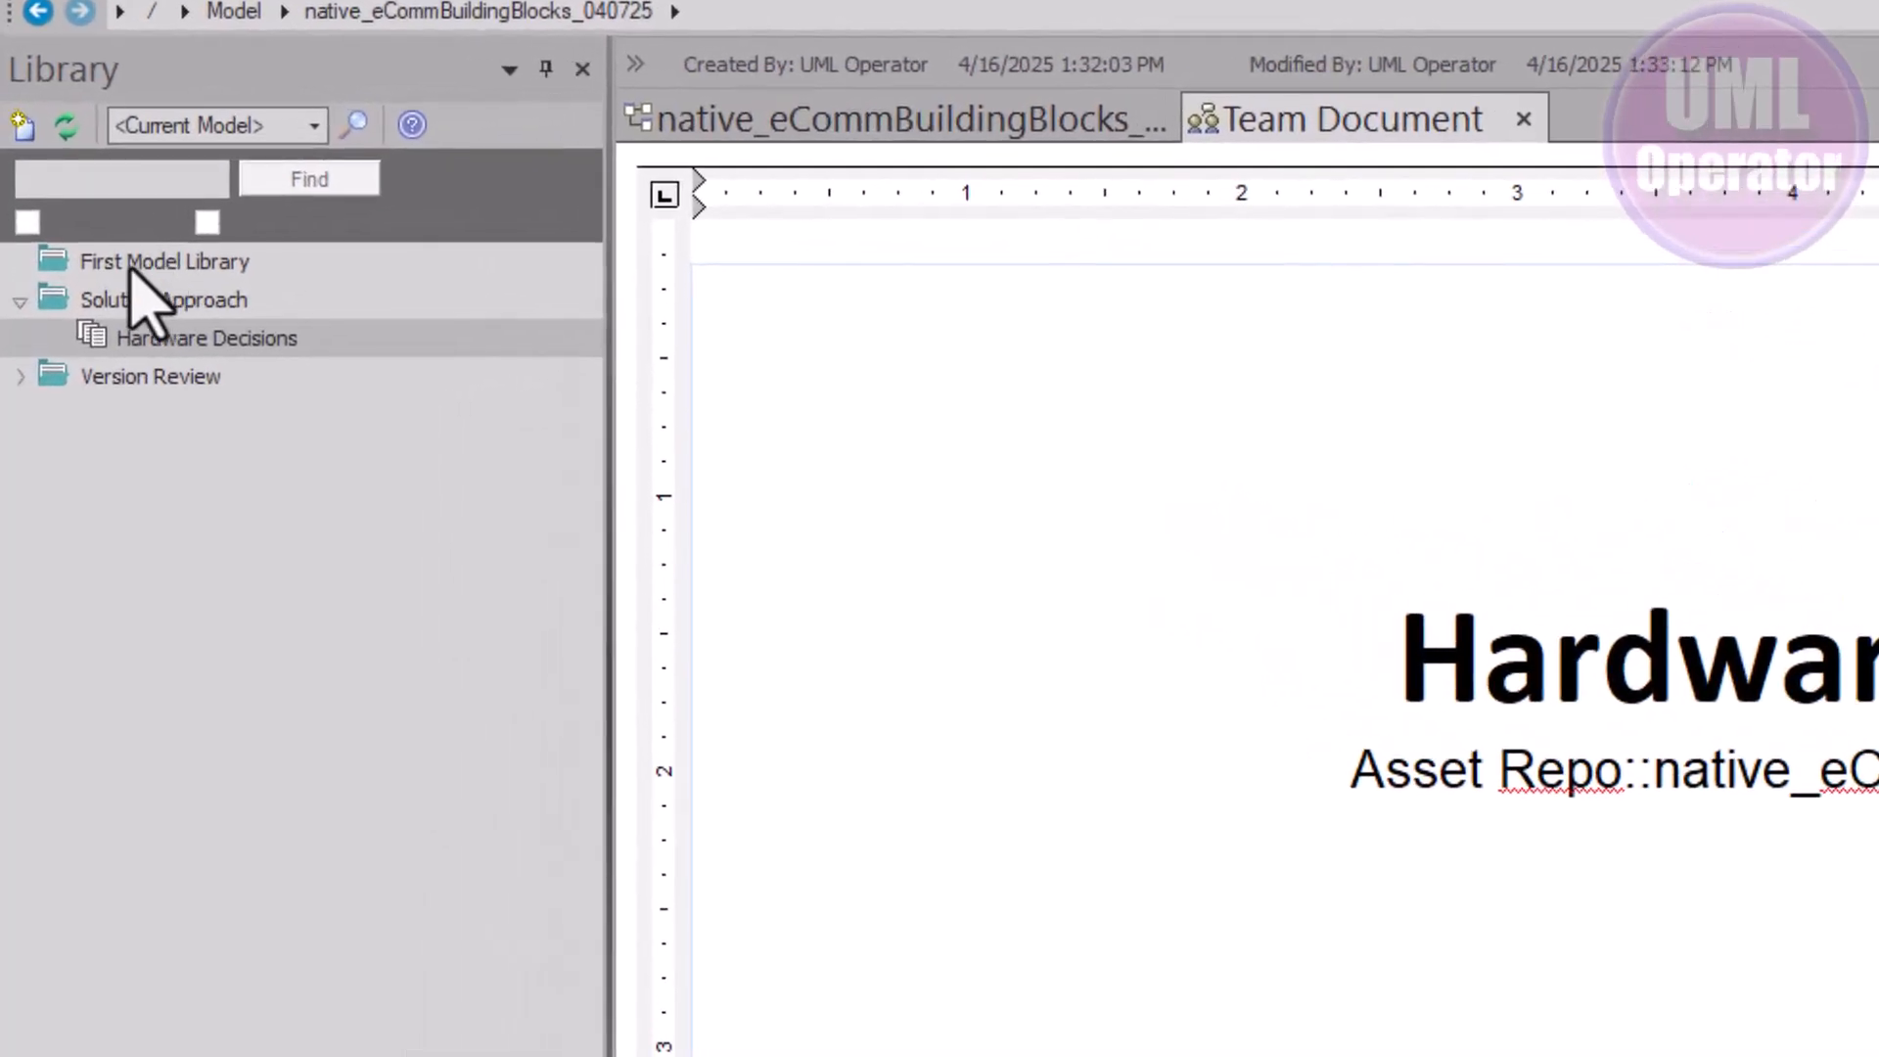
Add The Value of UML and CASE.docx as a file system document under First Model Library's Resources
click(130, 266)
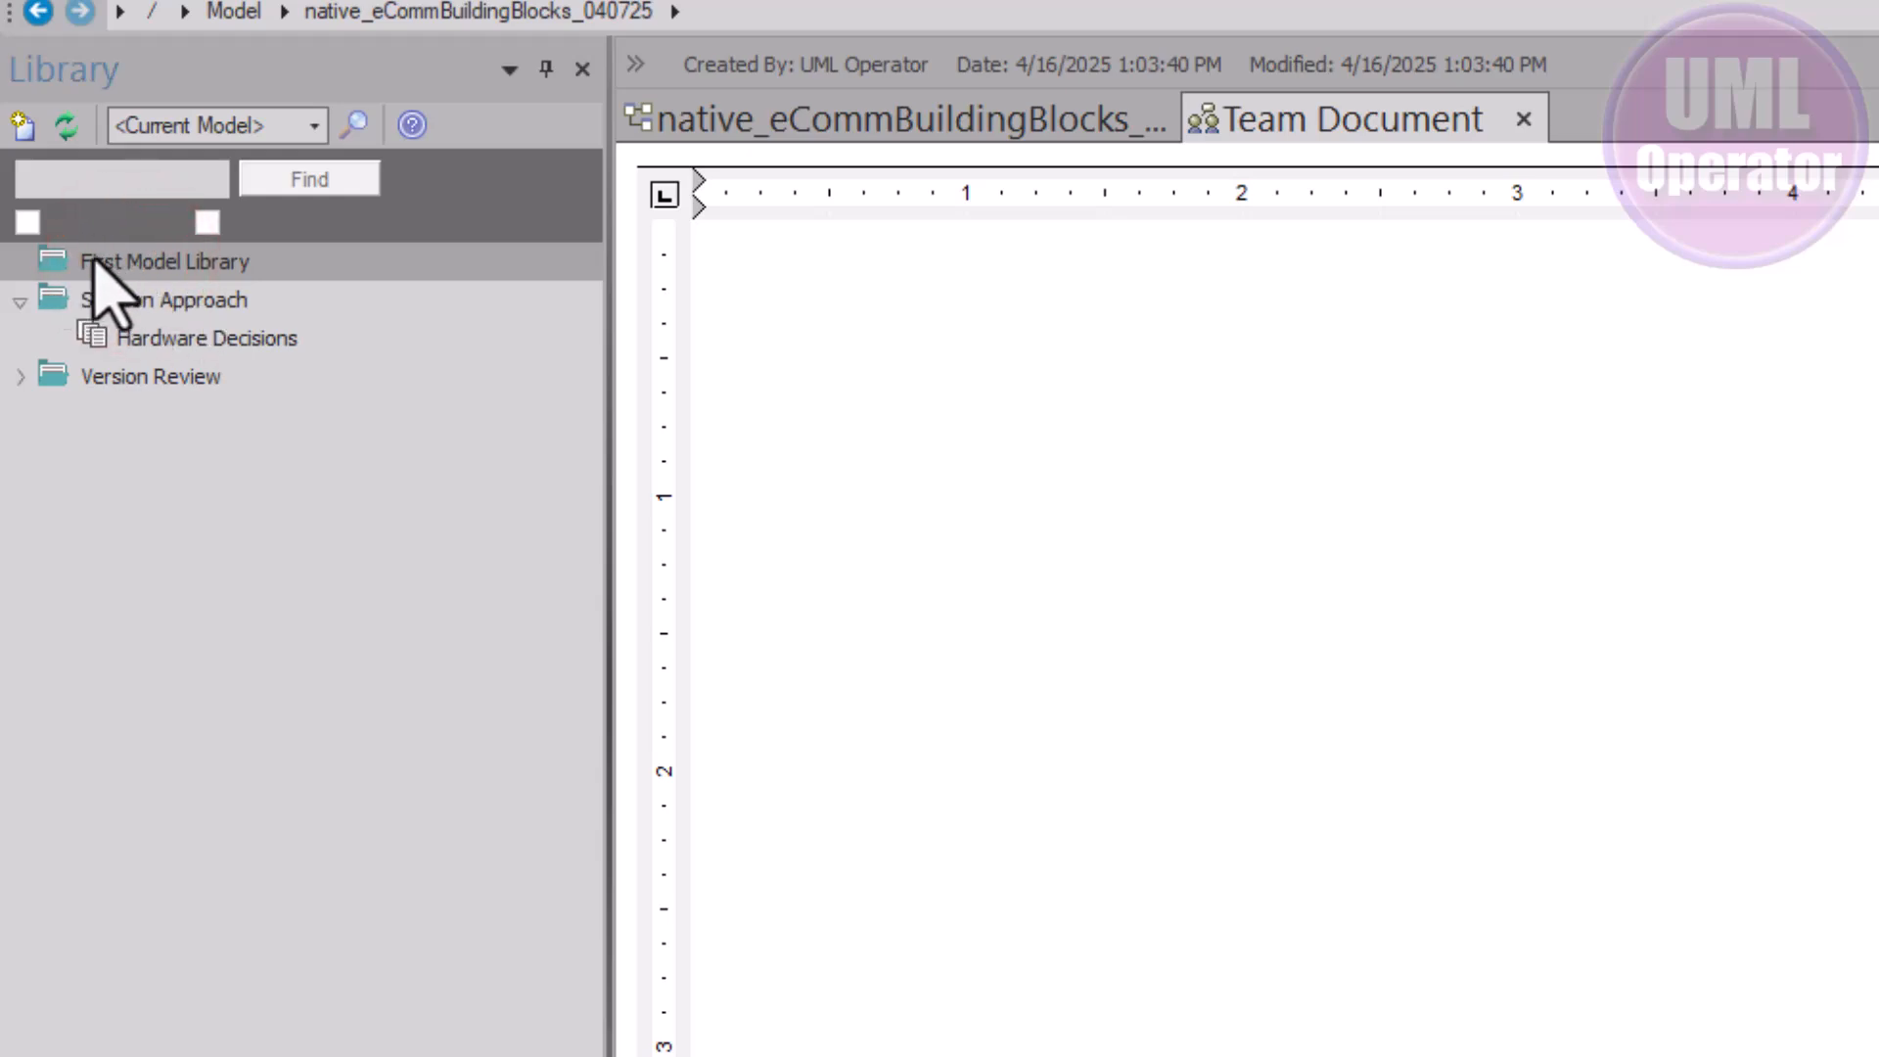
right_click(93, 266)
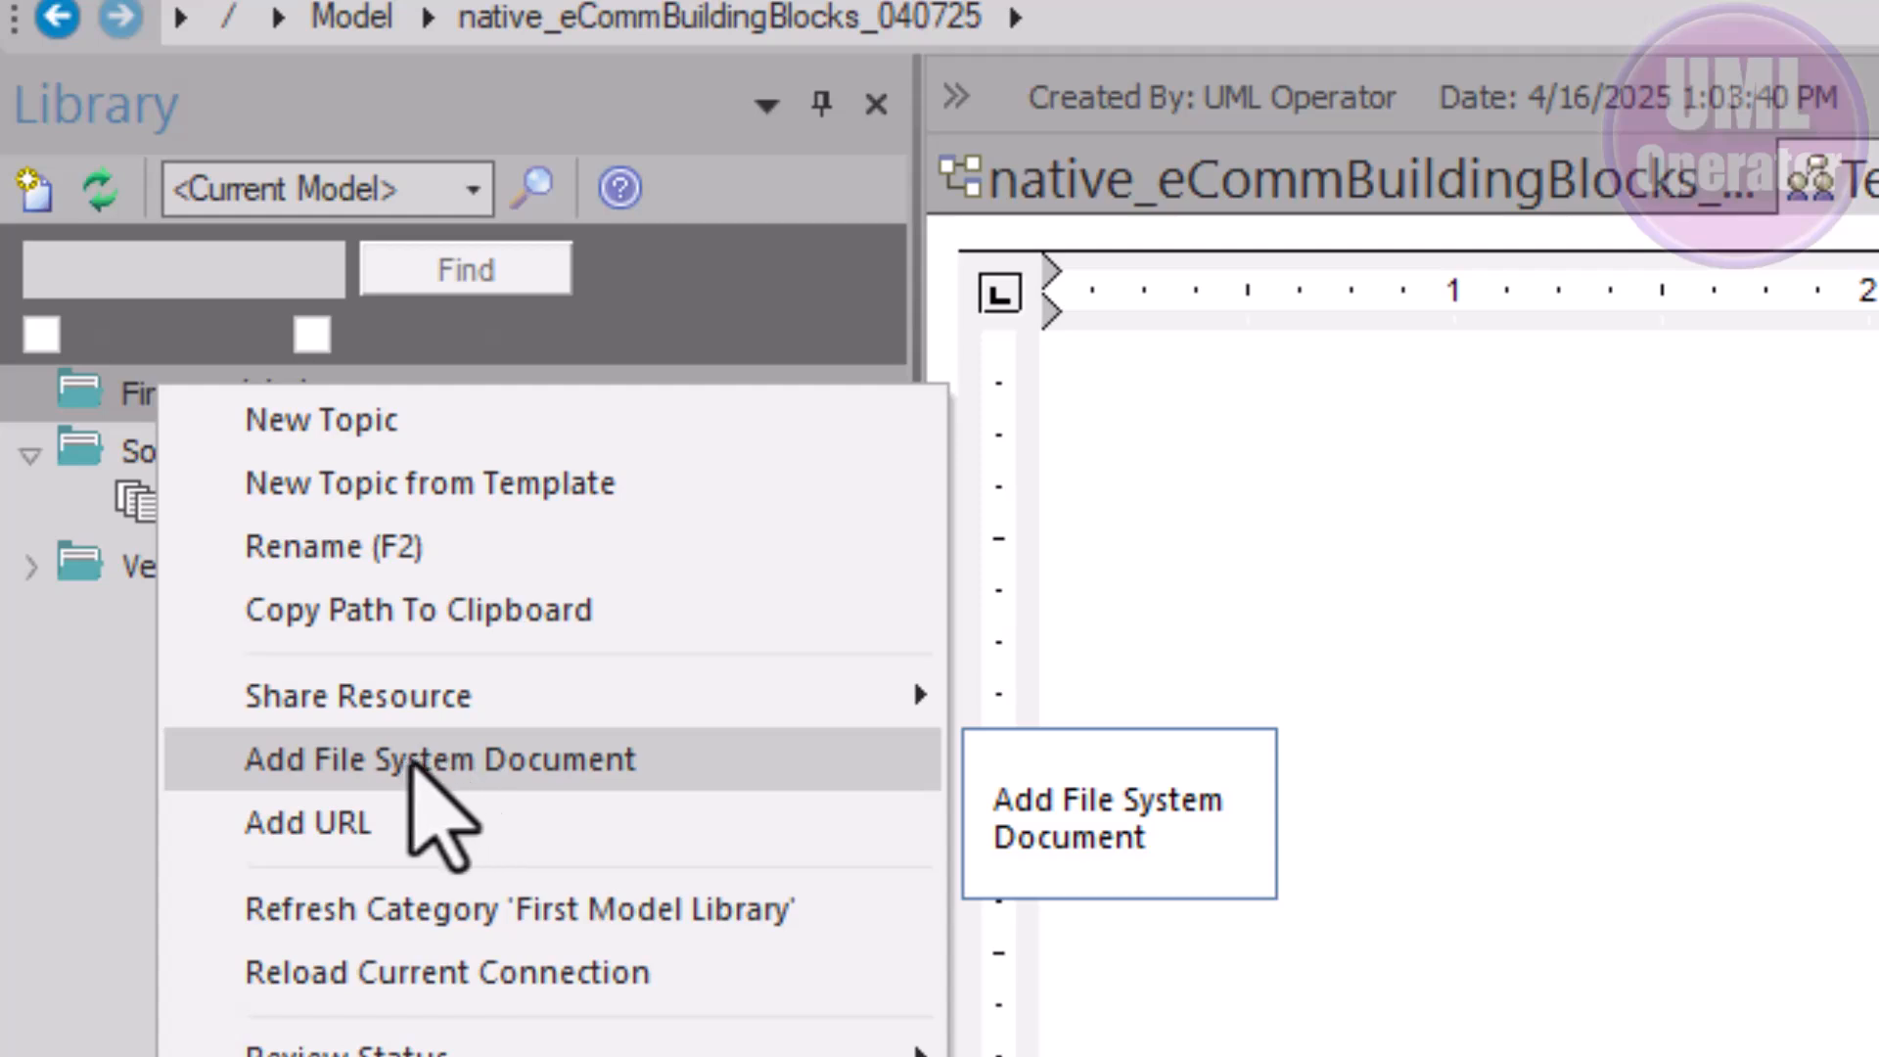
click(416, 761)
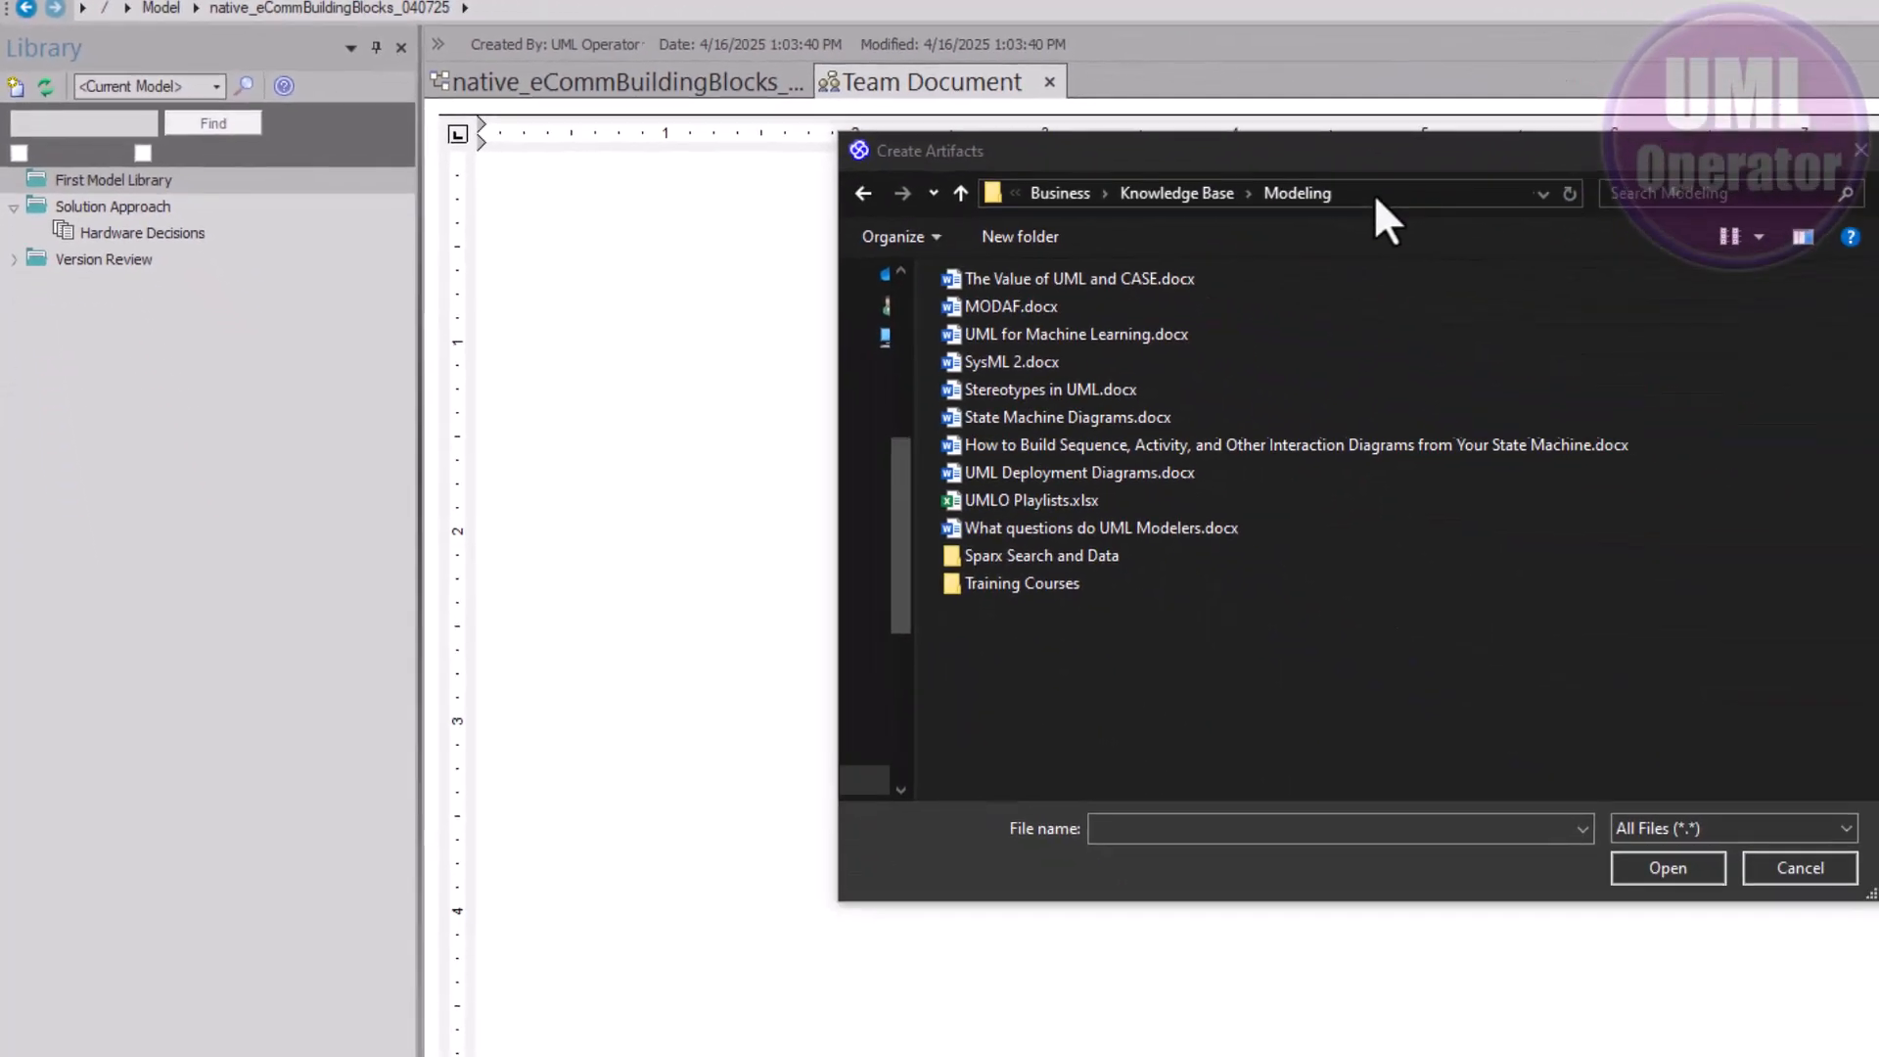
click(1370, 192)
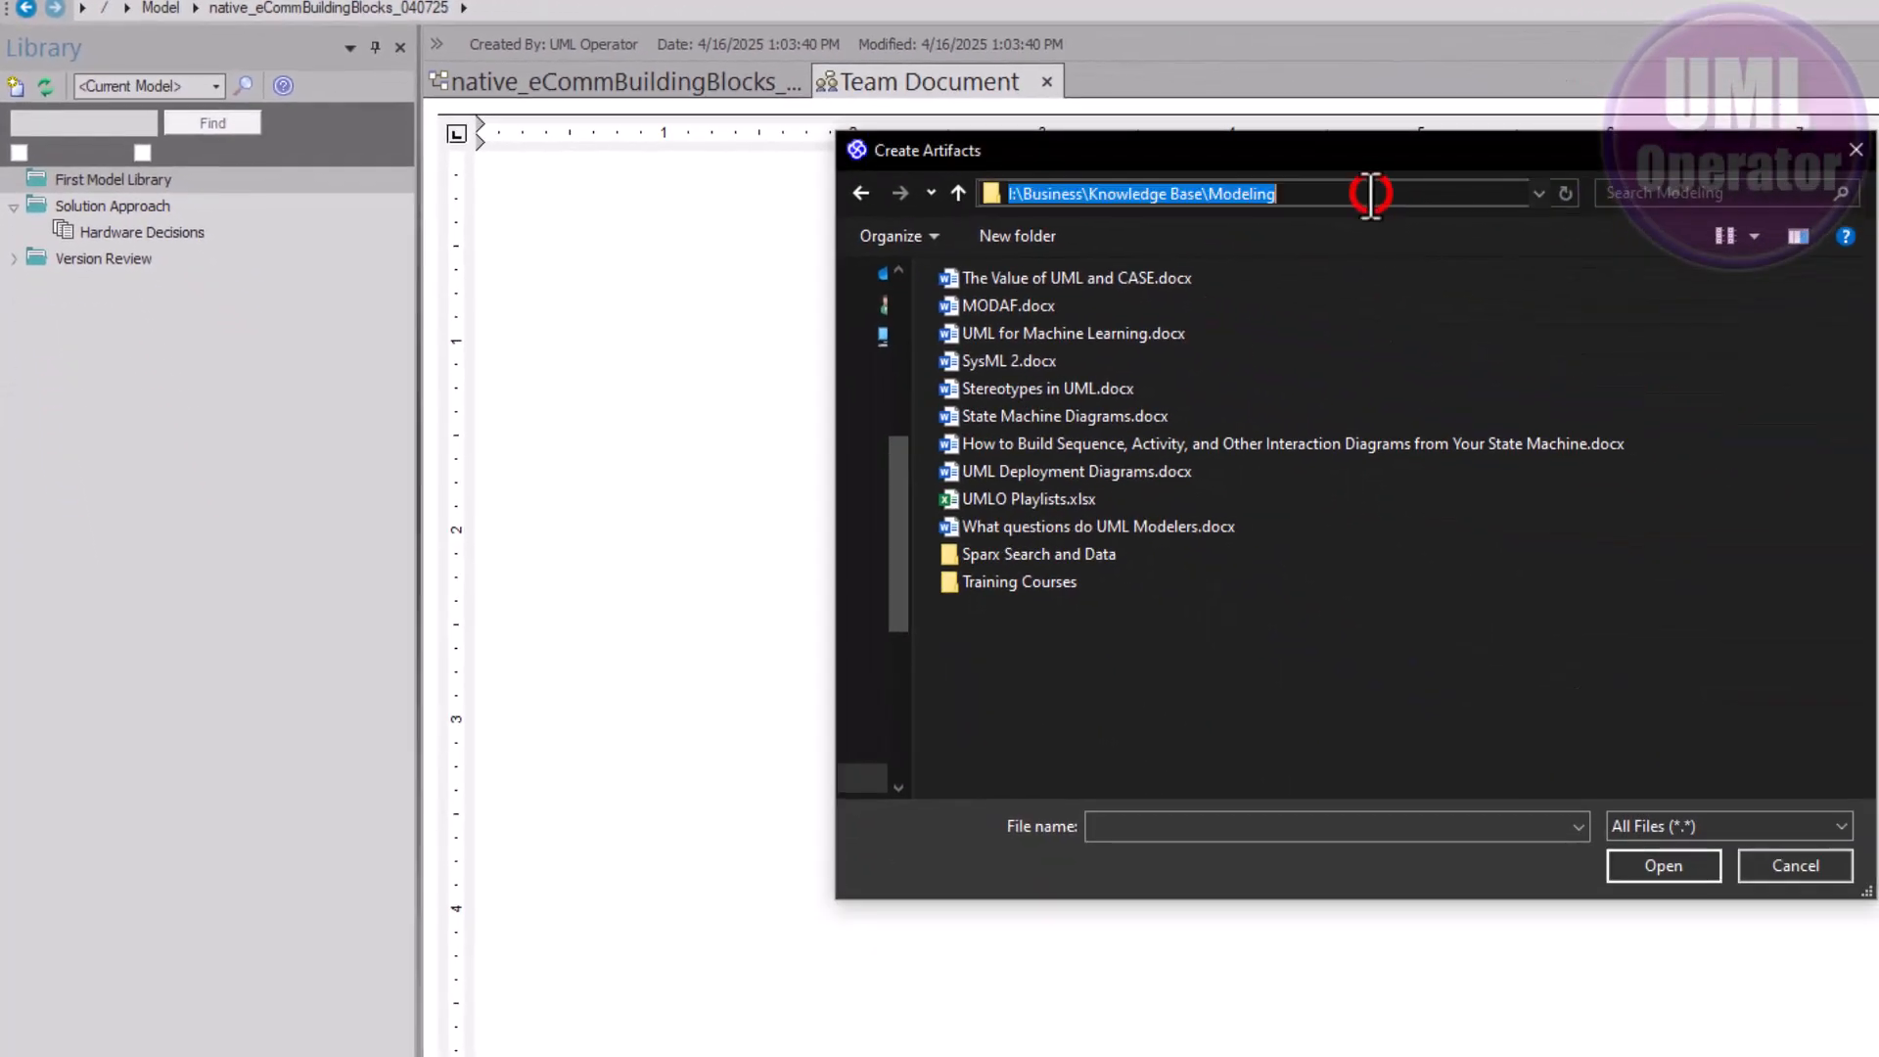
click(1245, 281)
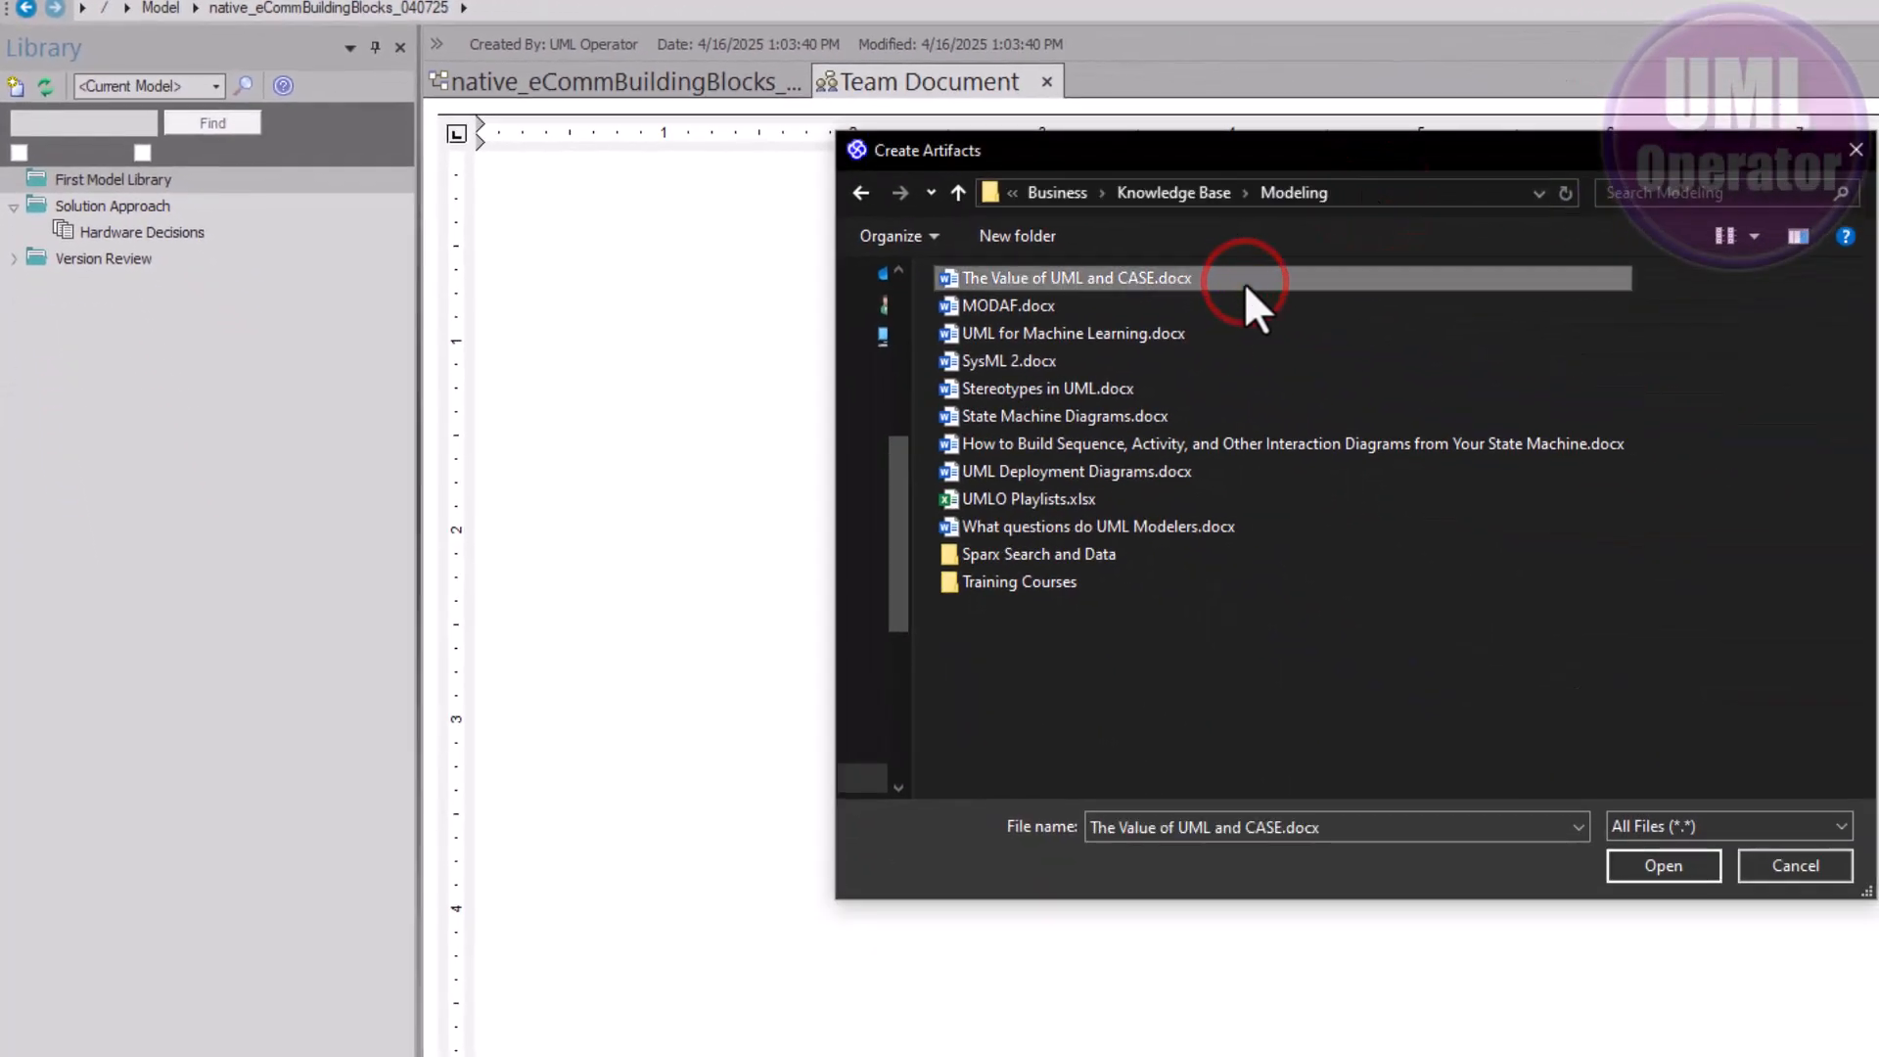
click(1131, 276)
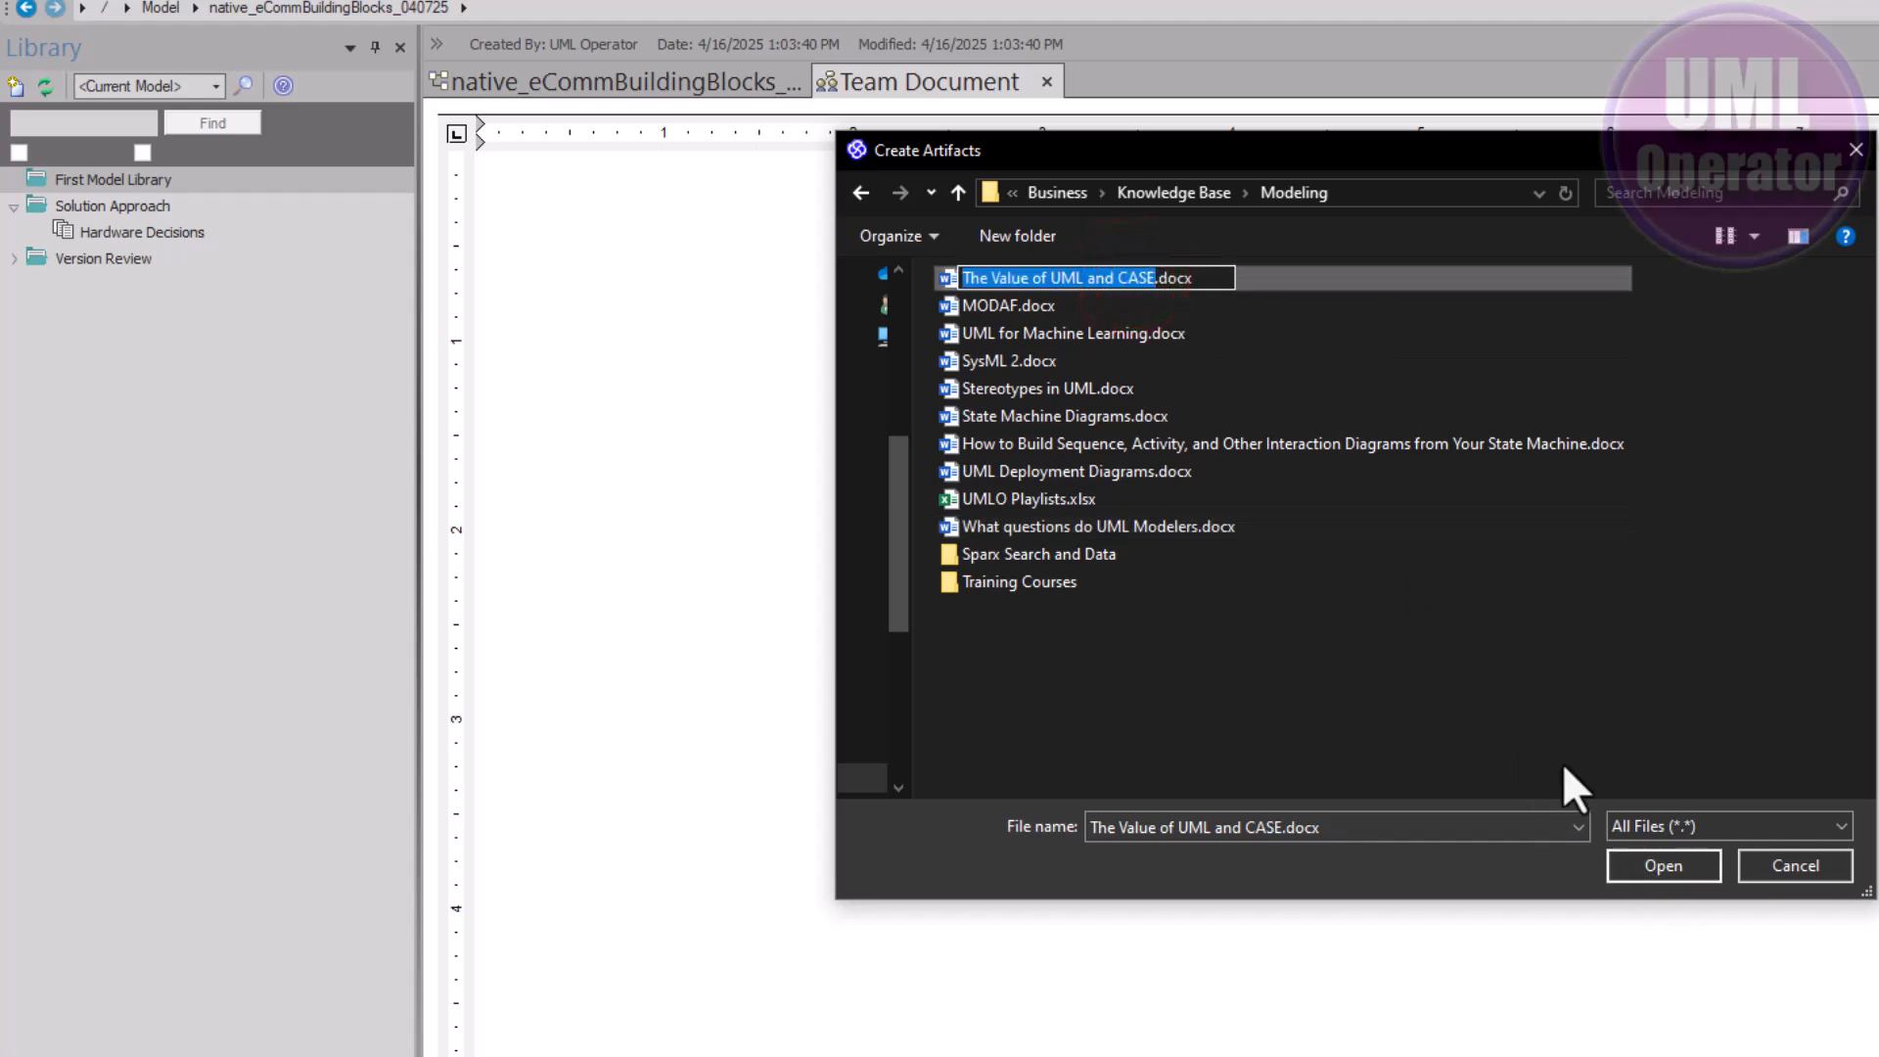
click(1617, 647)
click(1060, 283)
click(1640, 862)
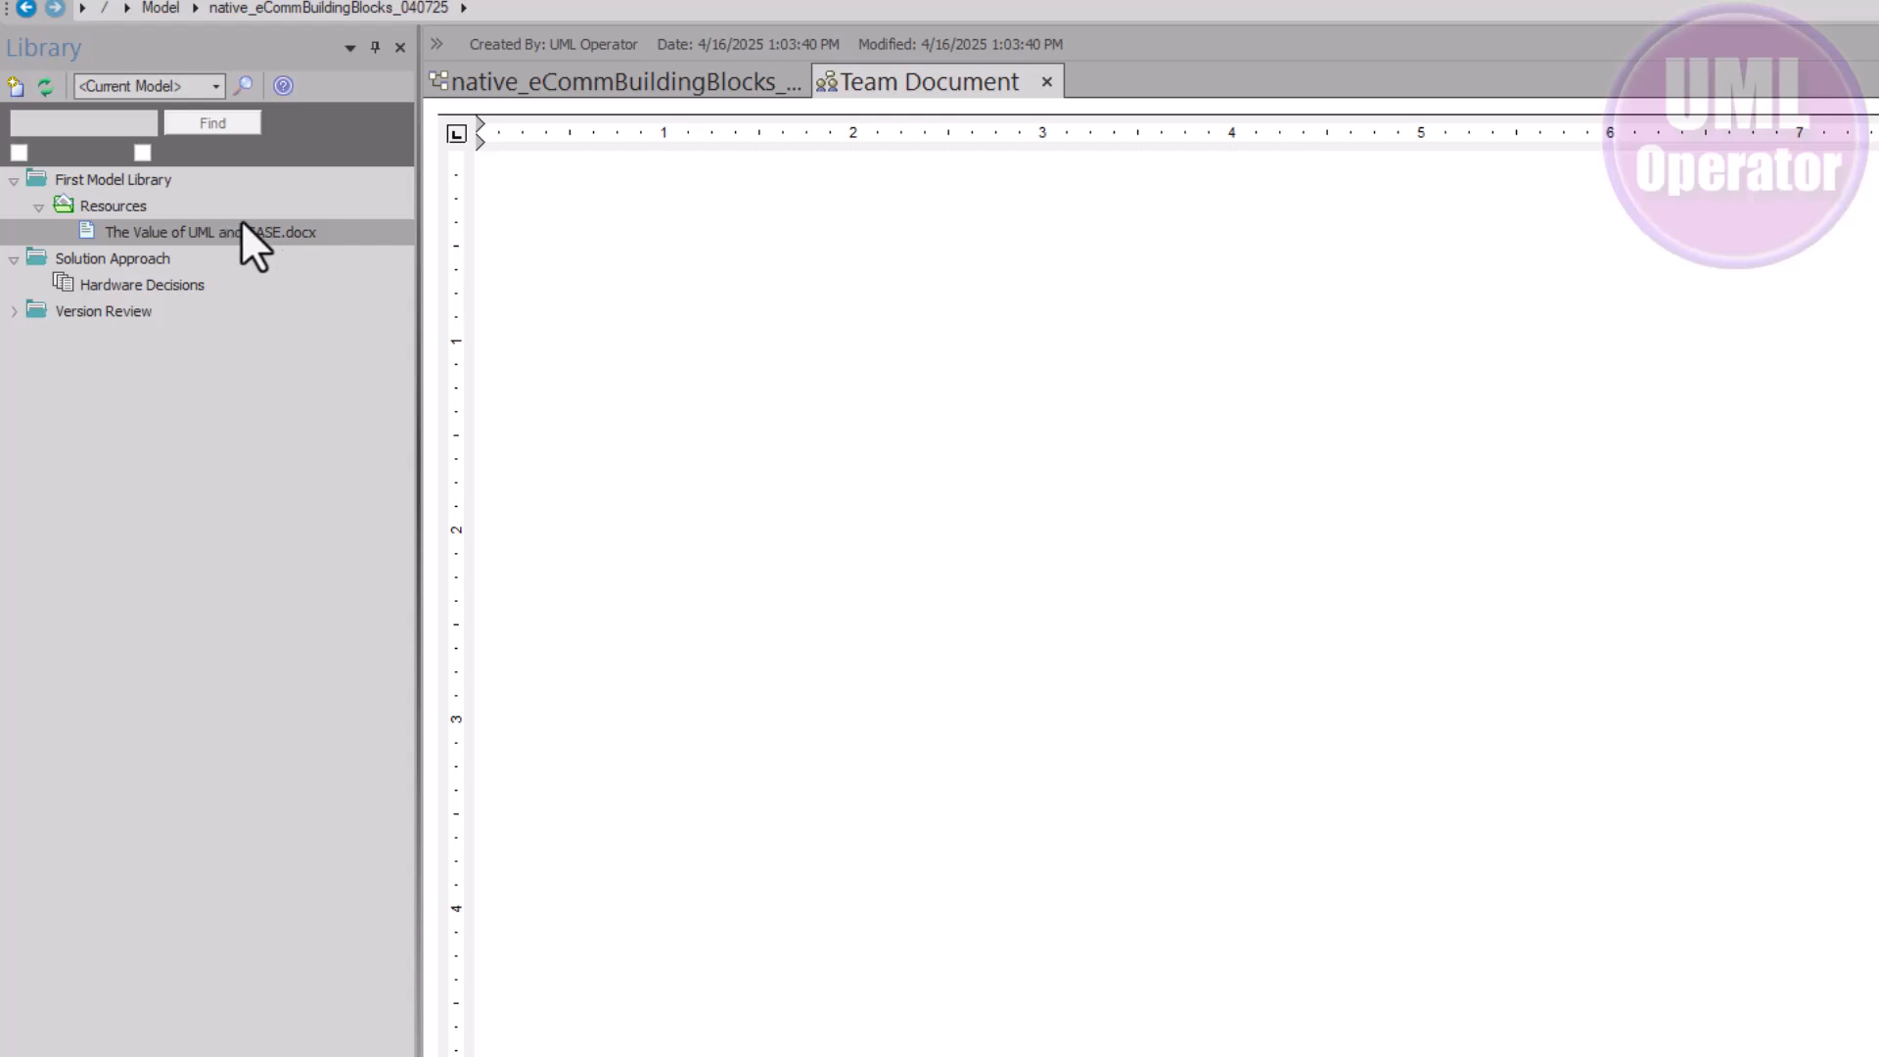
click(114, 206)
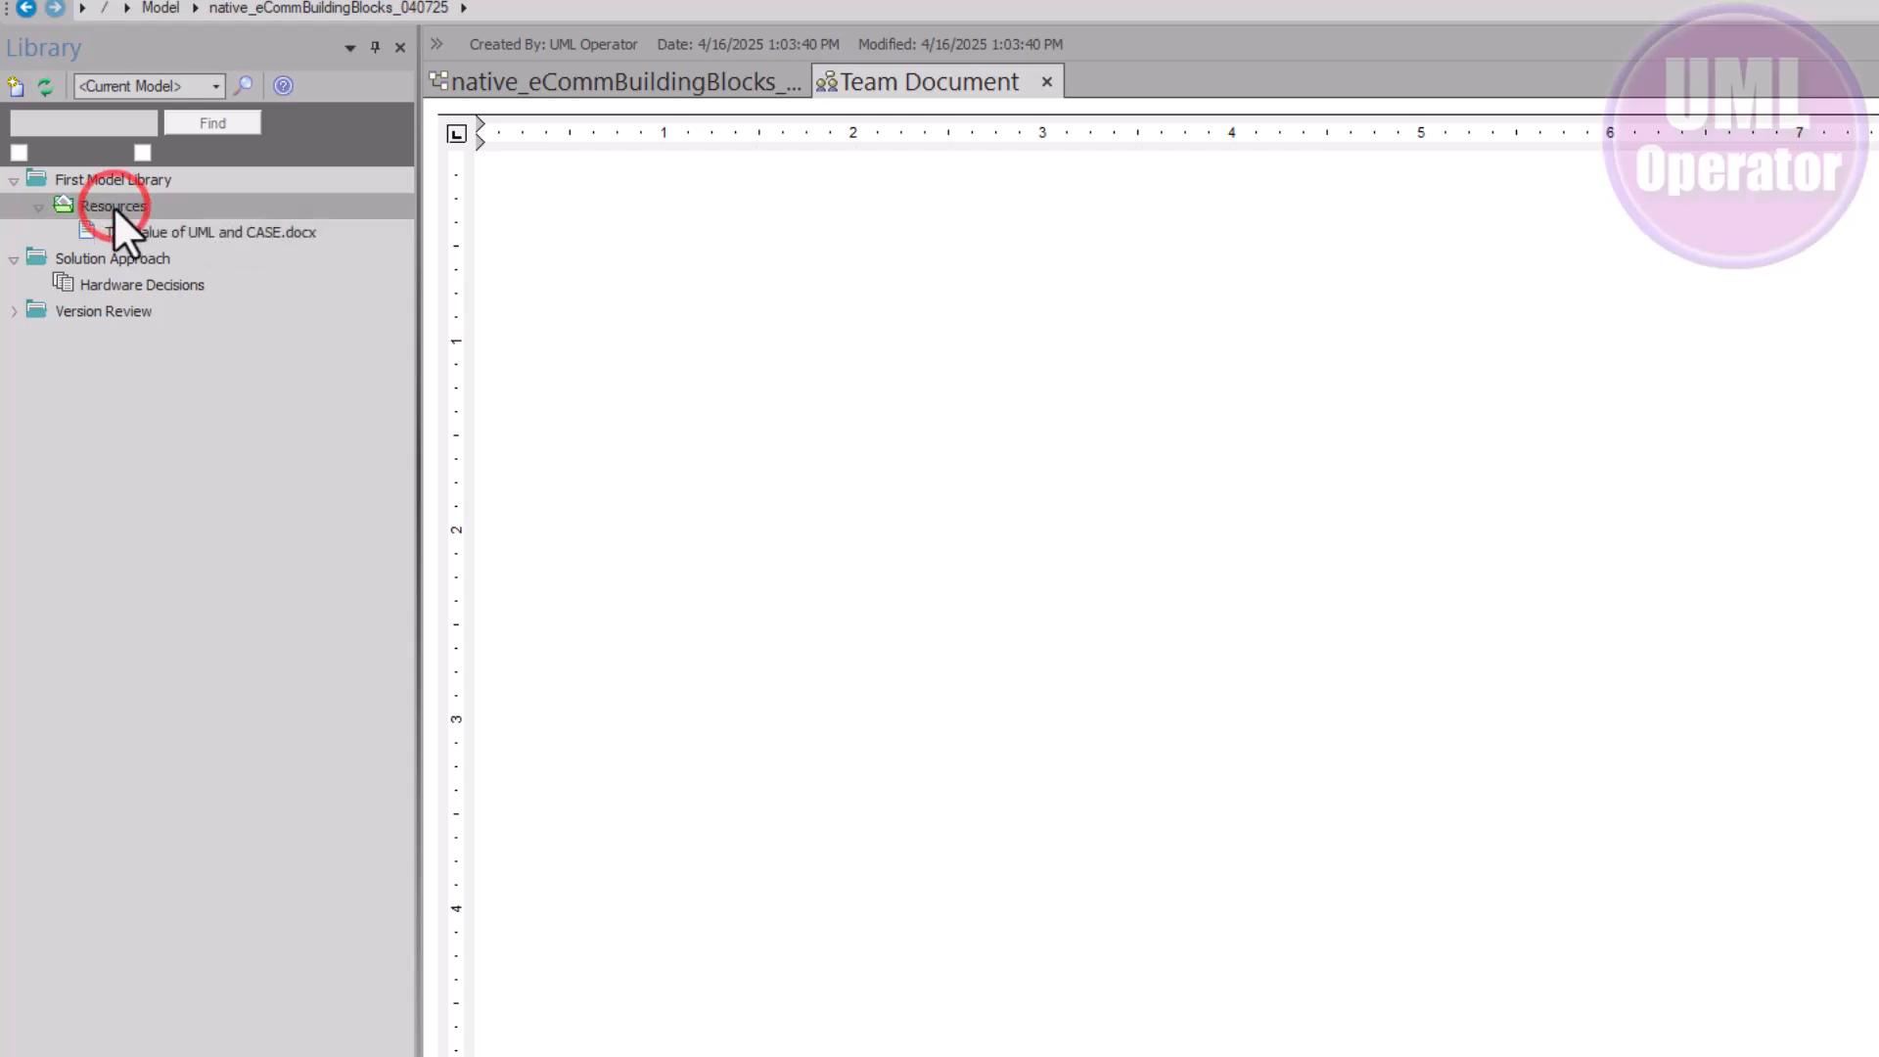
click(121, 178)
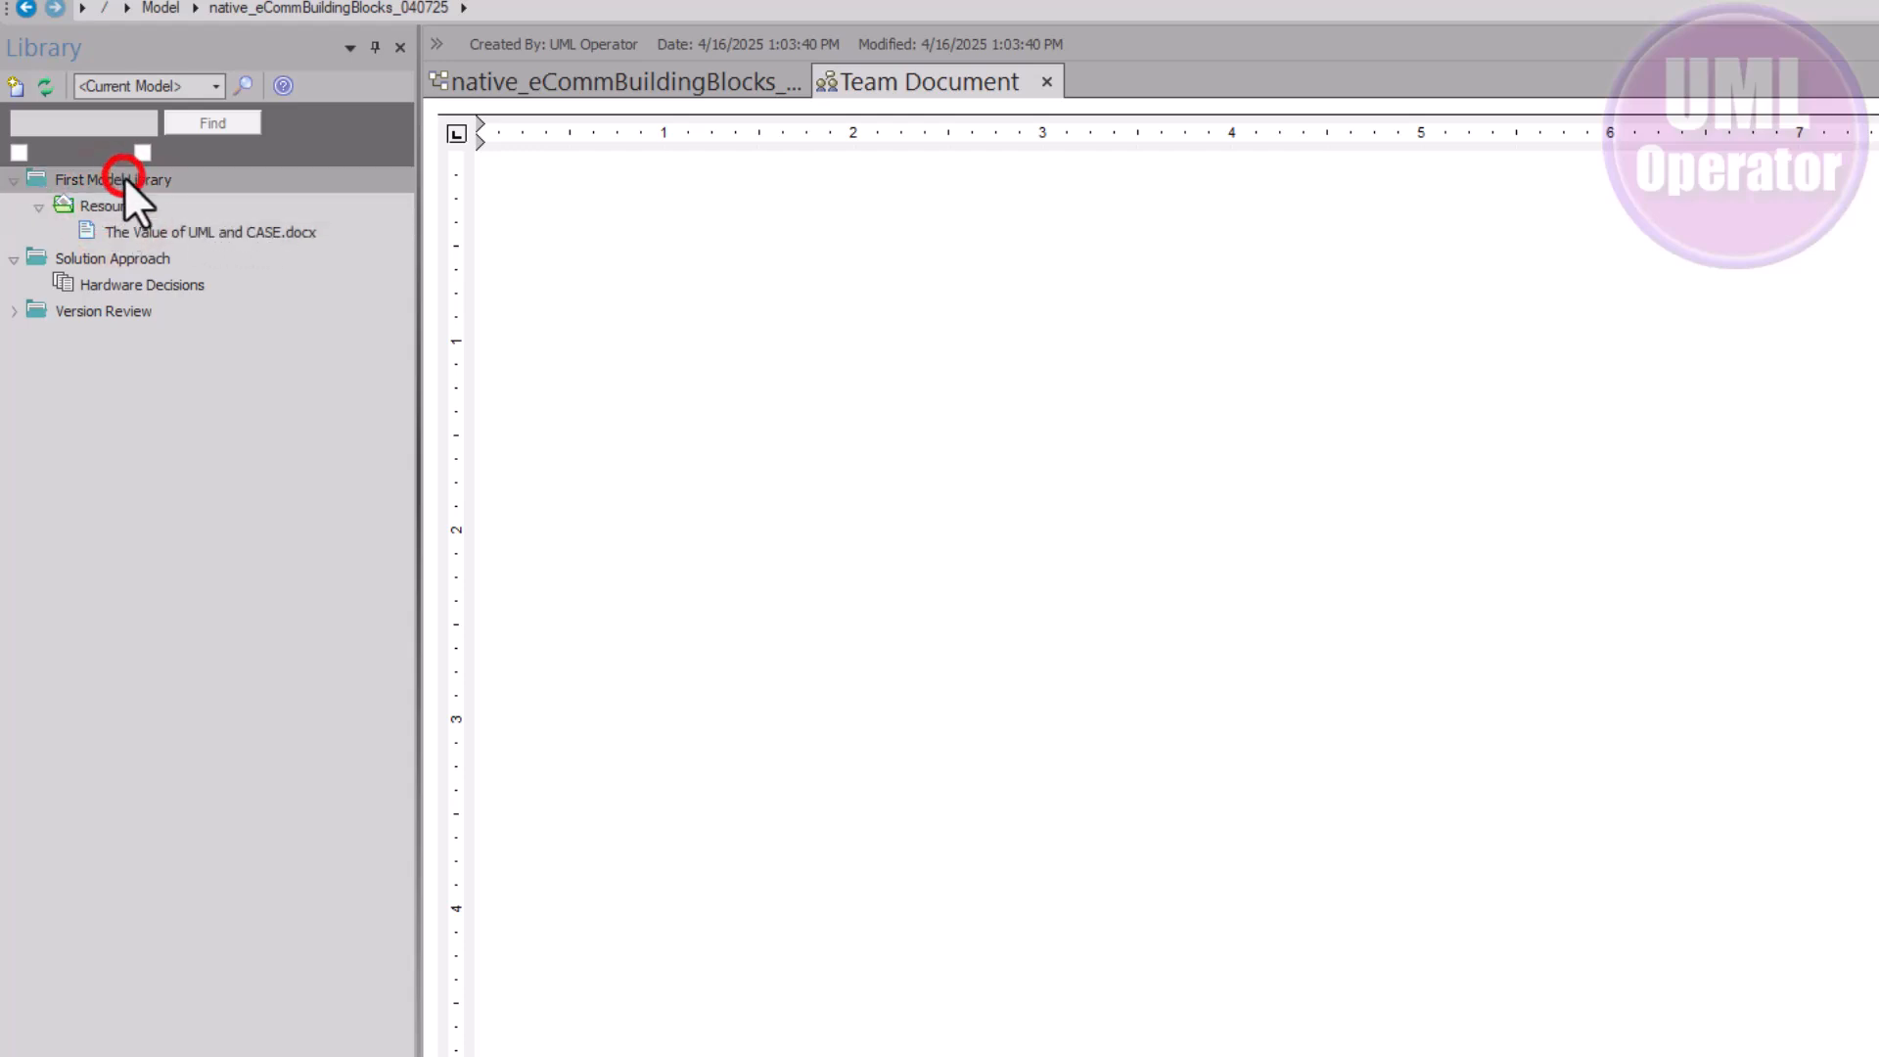
double_click(177, 236)
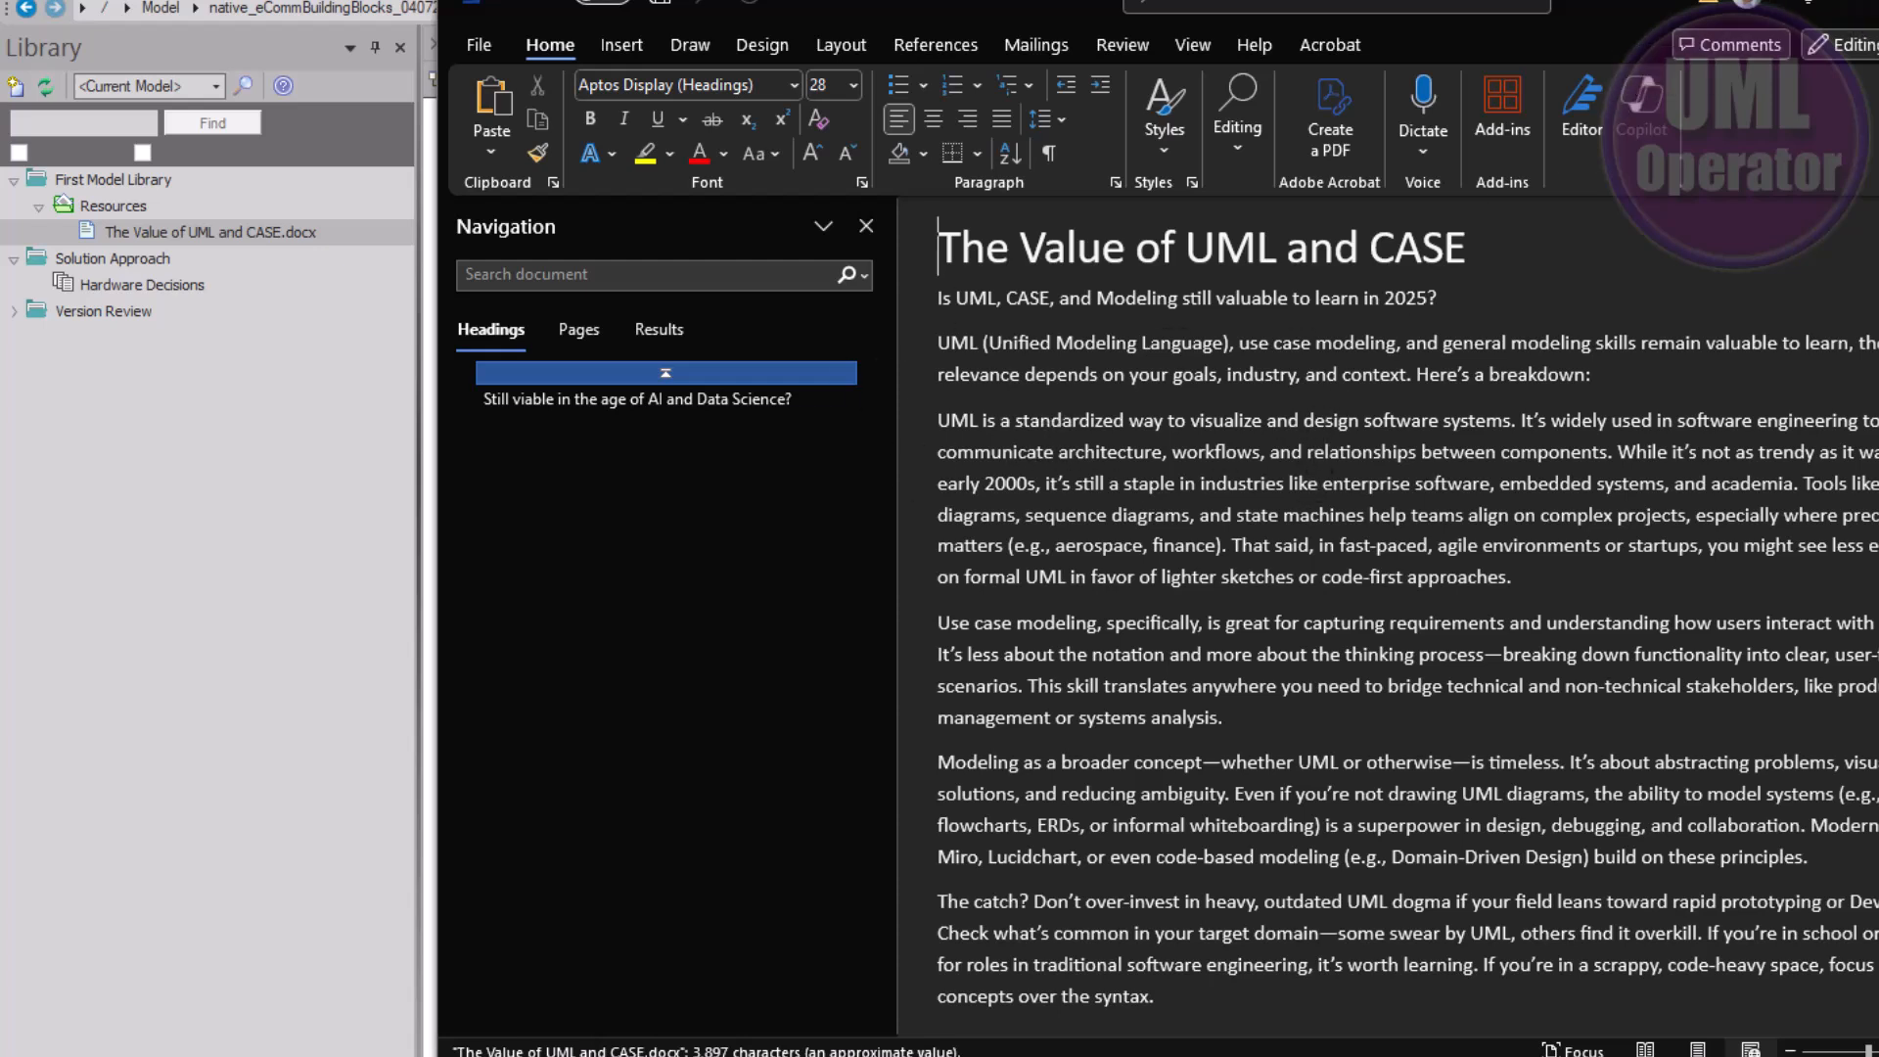
key(alt+F4)
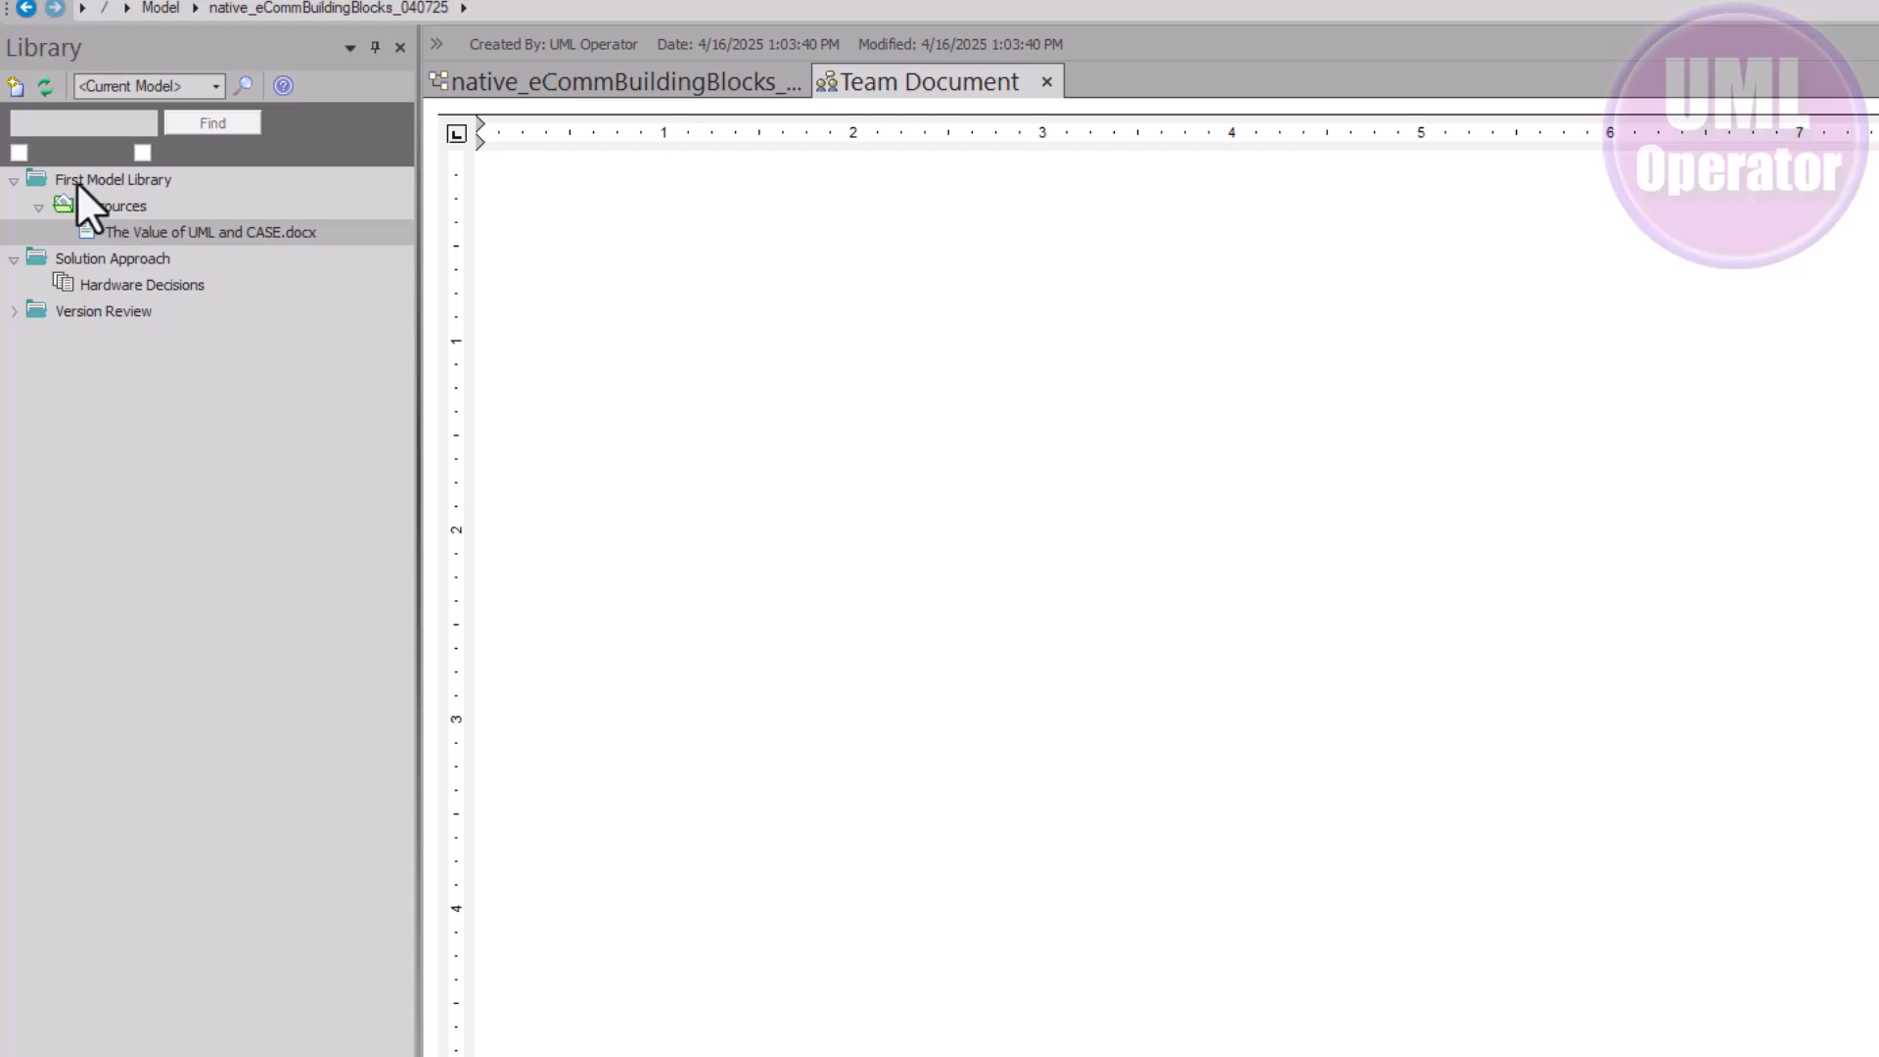
Add a URL bookmark to First Model Library with the pasted Sparx user guide address
right_click(108, 180)
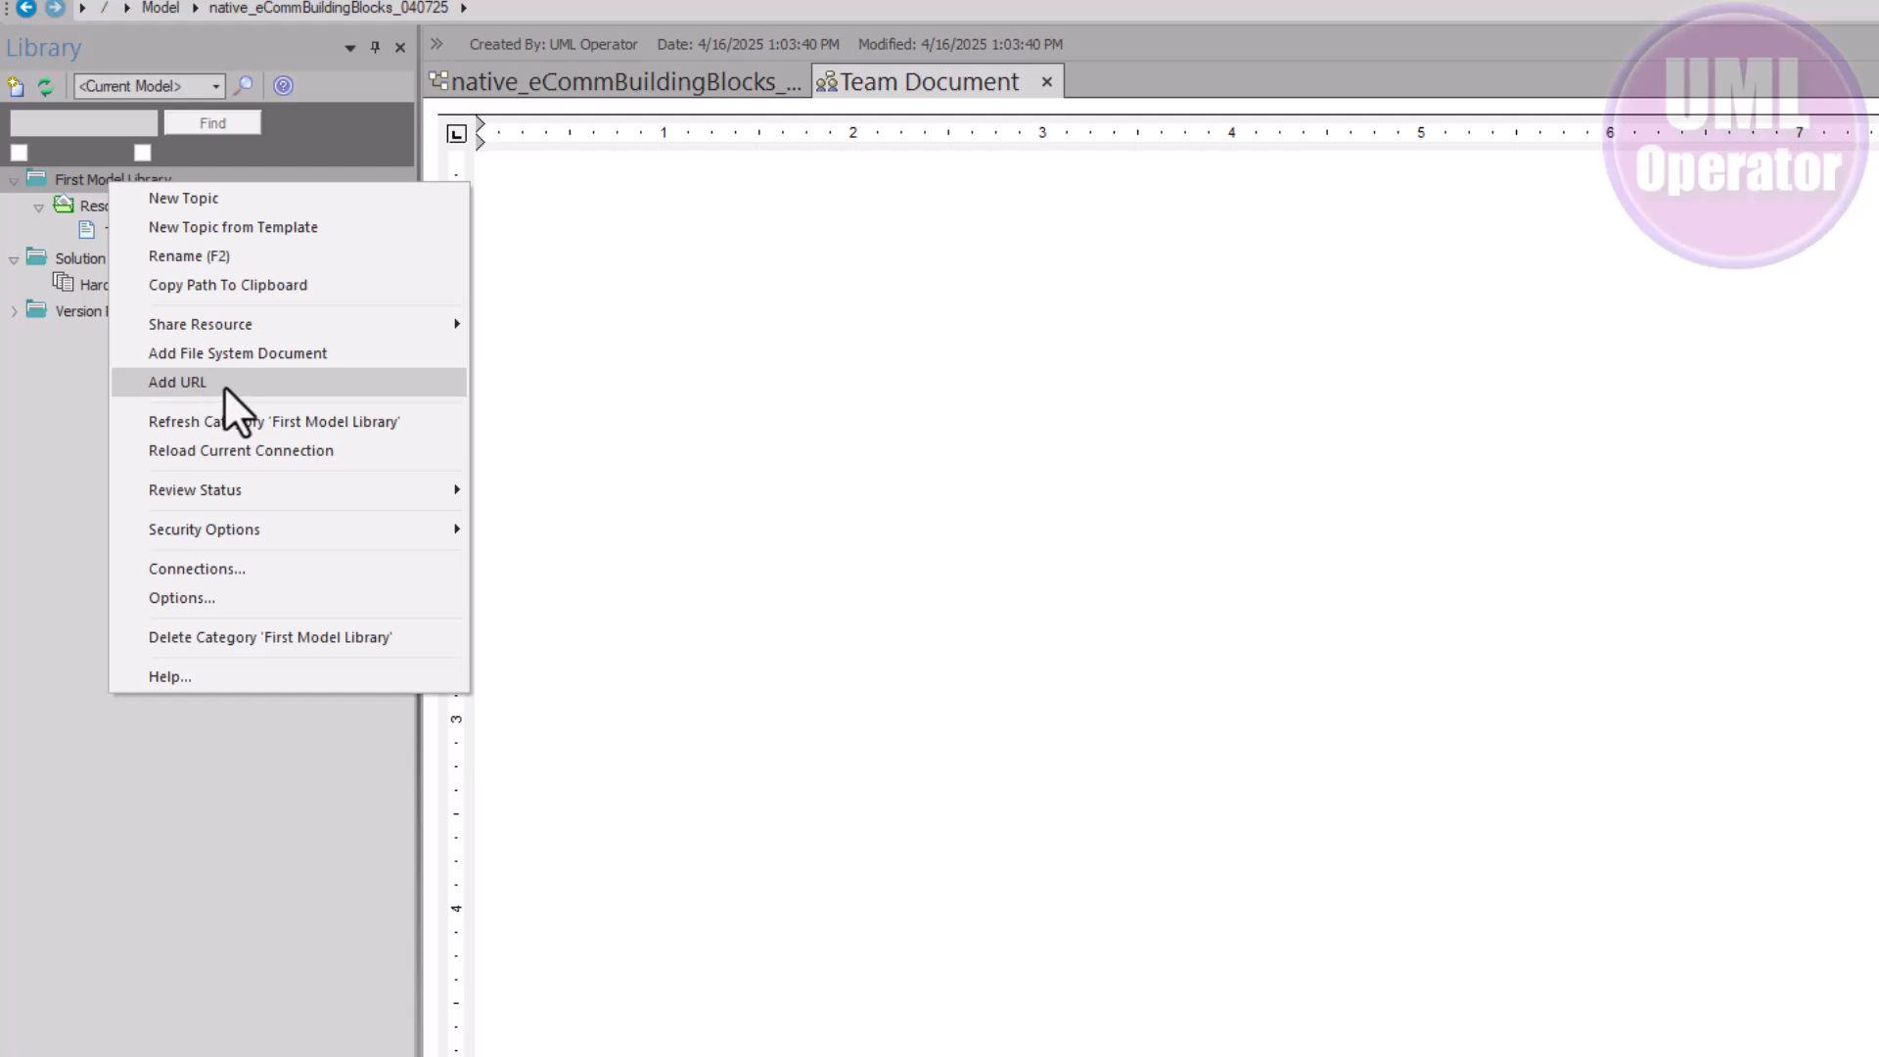
click(249, 382)
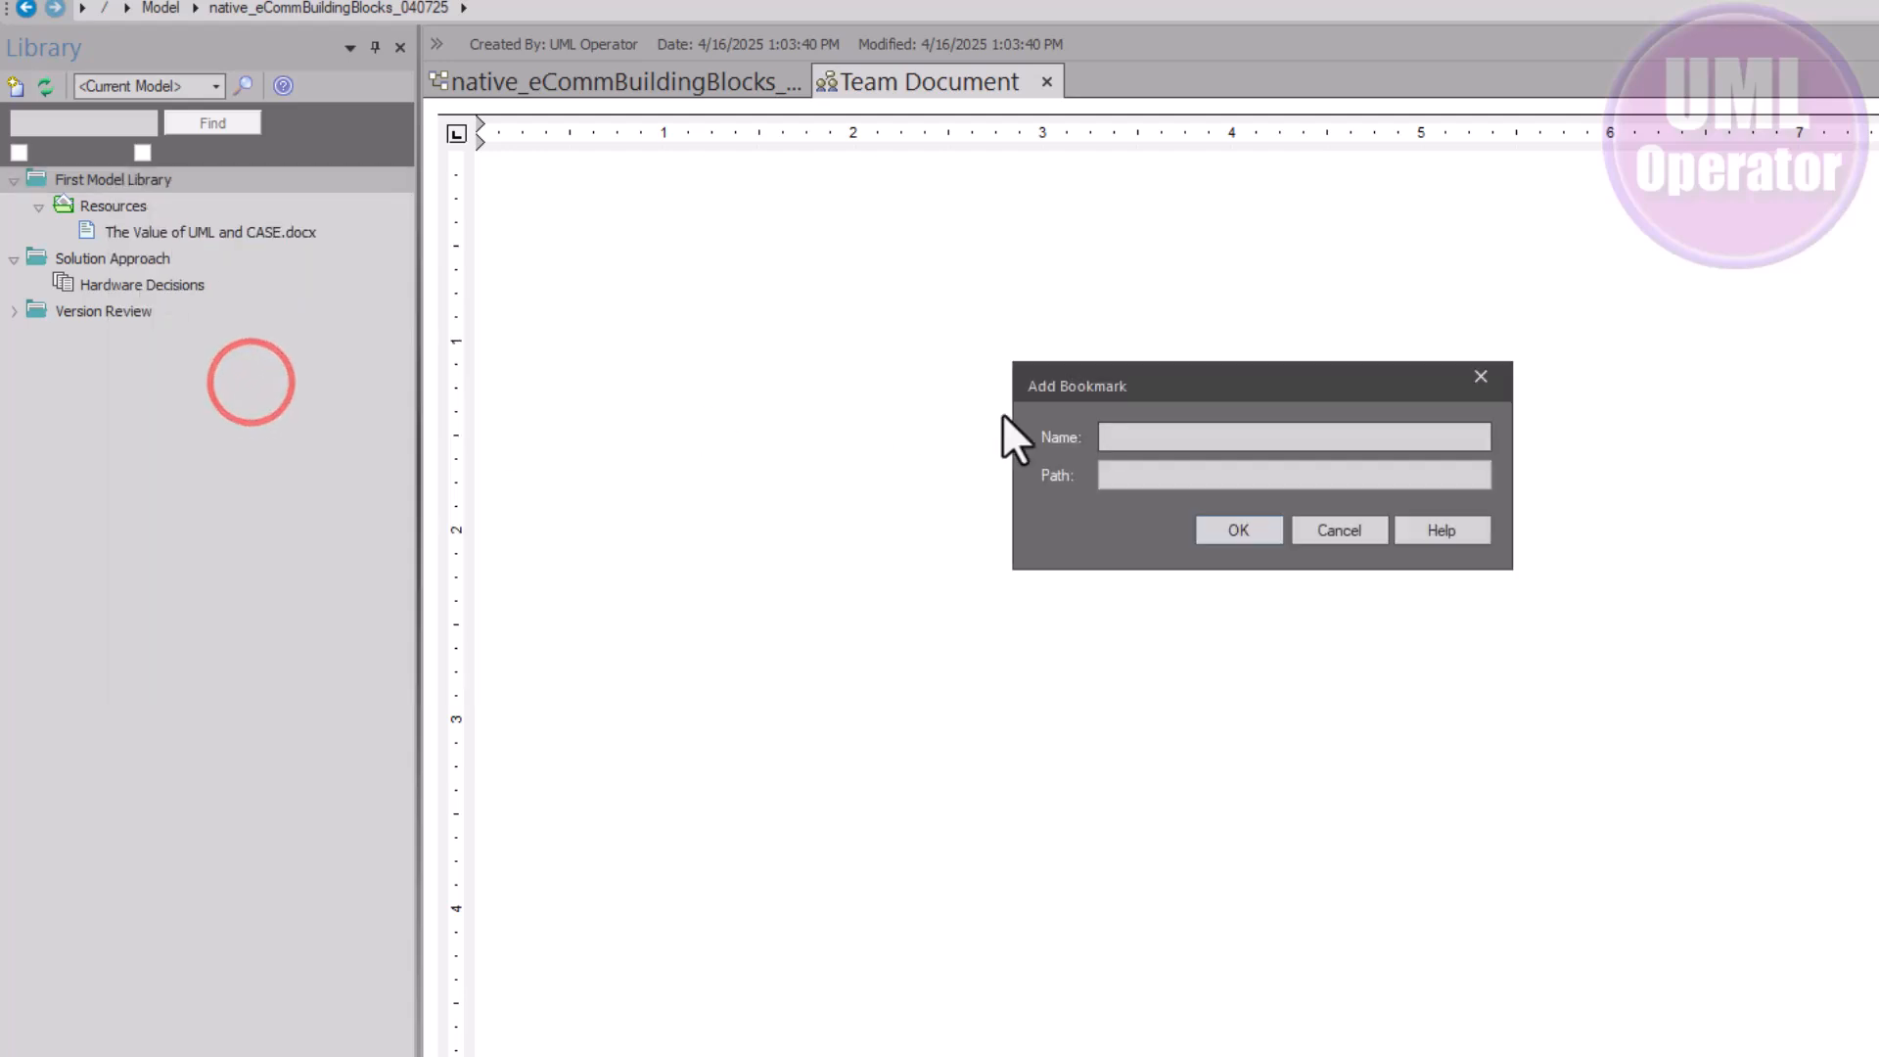
click(1127, 475)
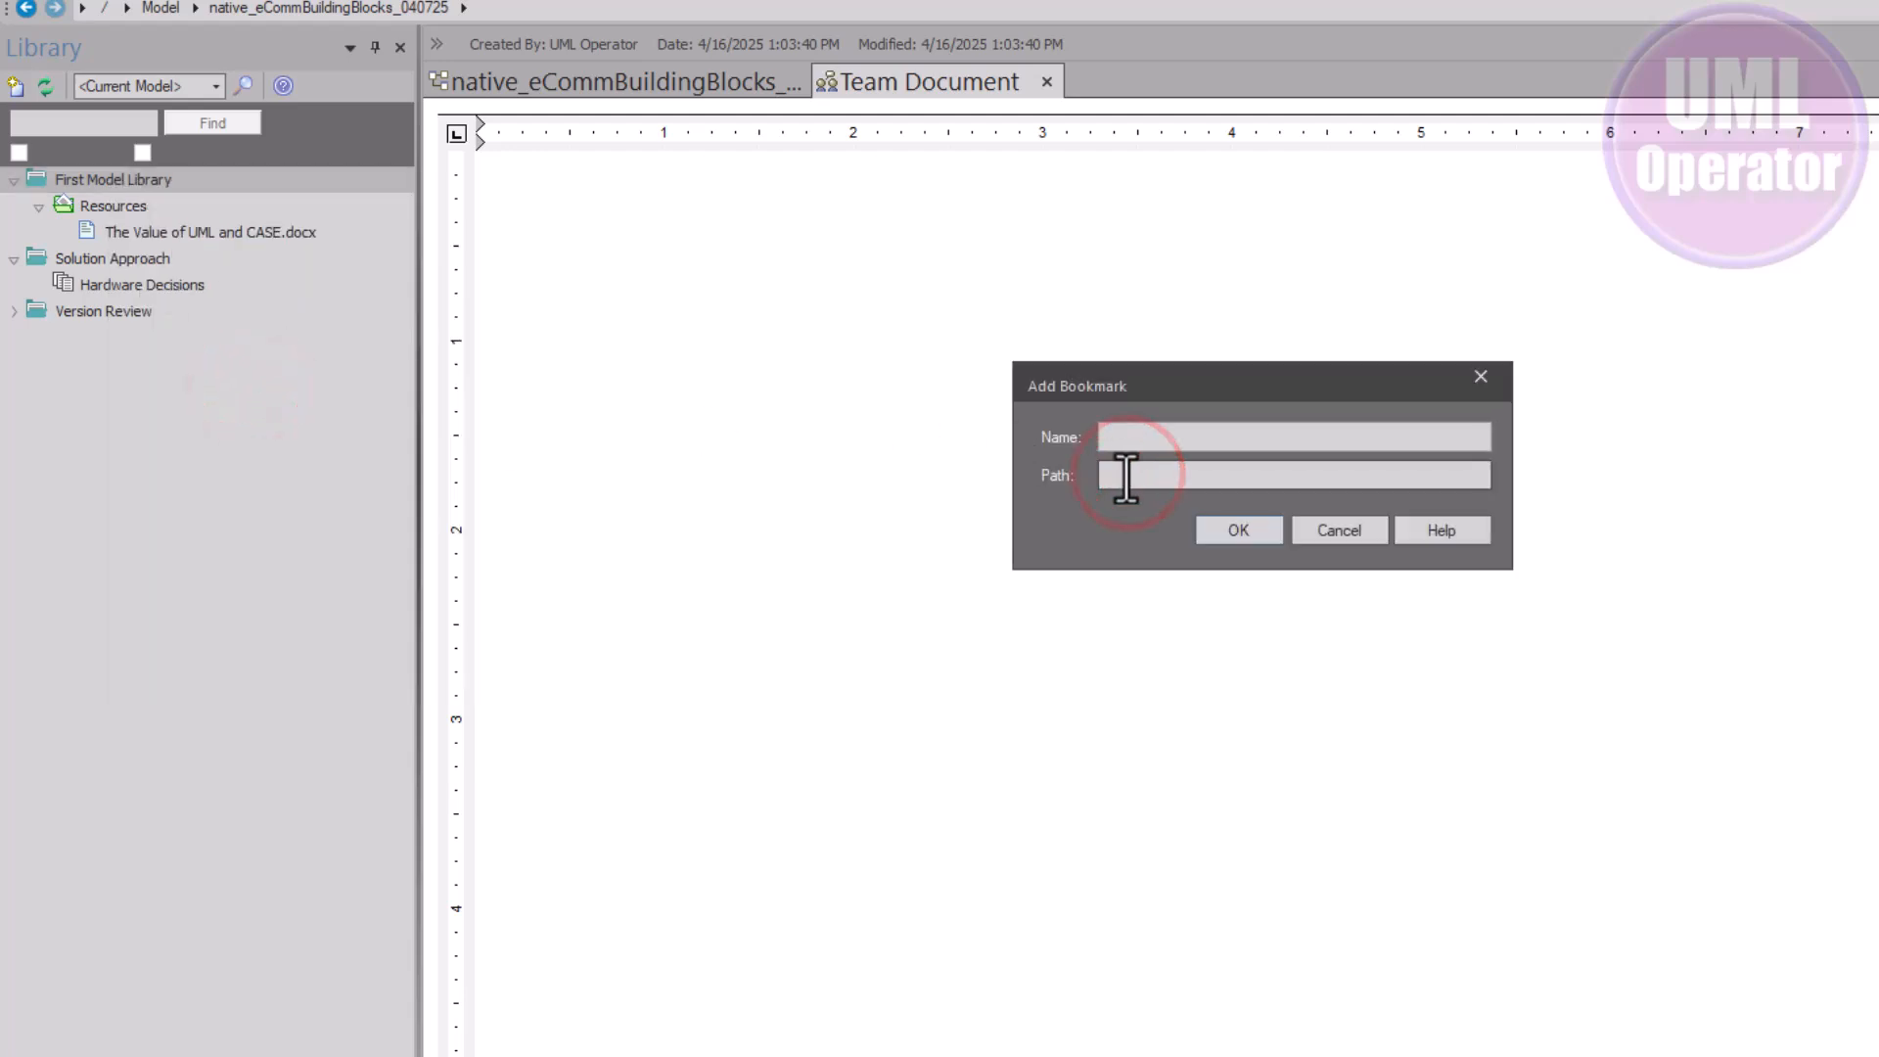
key(ctrl+v)
click(1184, 437)
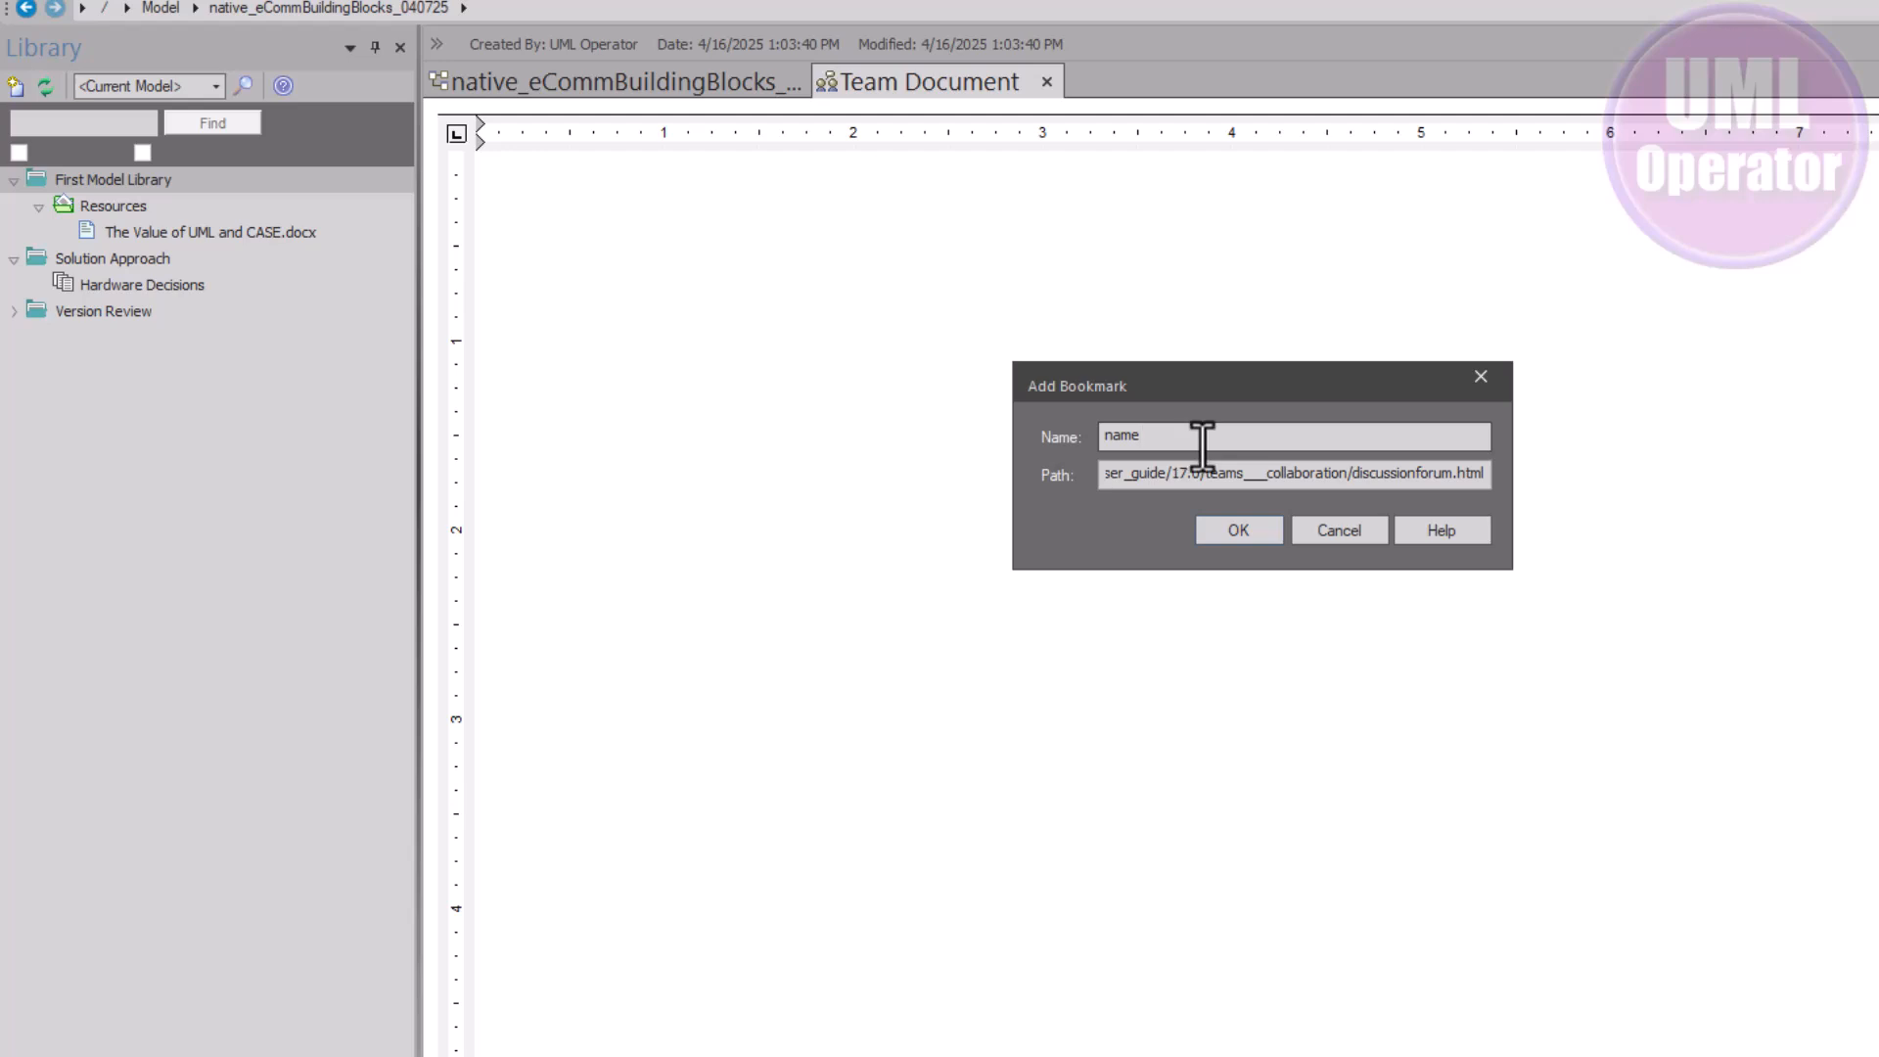
click(1235, 530)
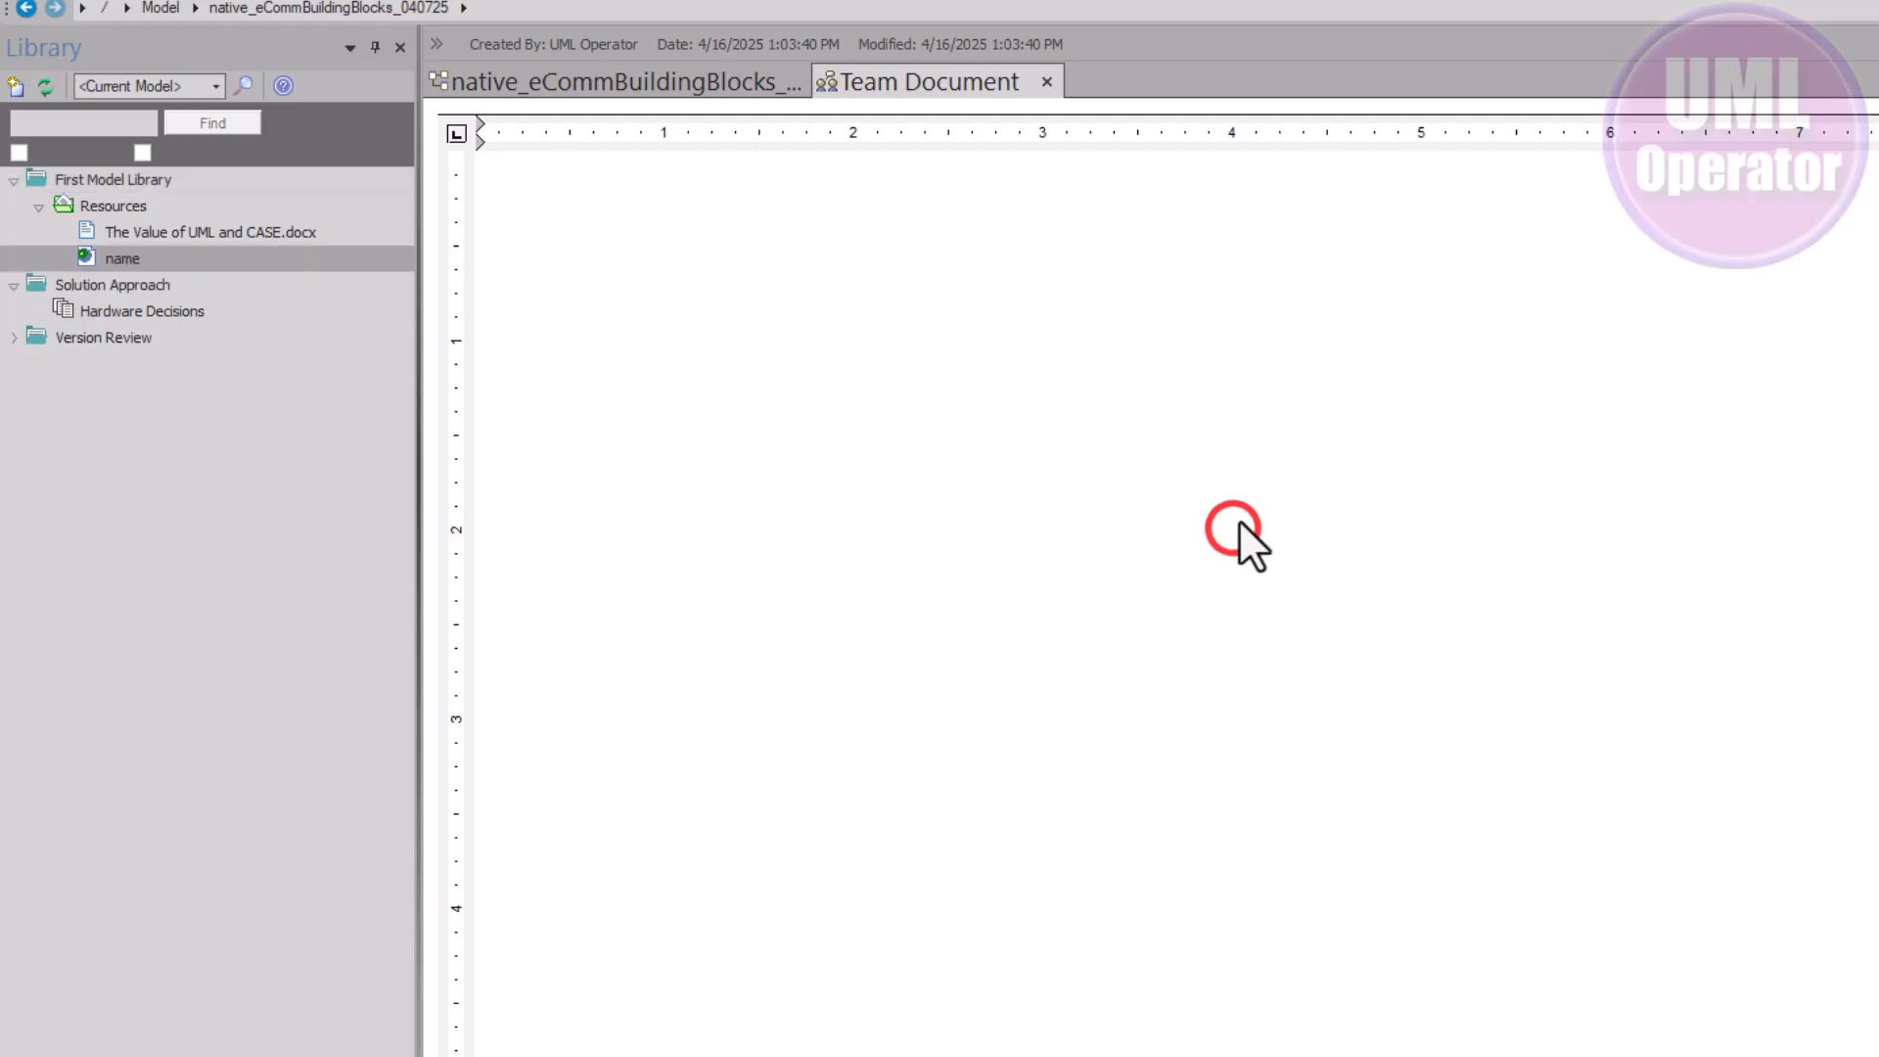
Open the bookmarked page and rename the bookmark to its title, 'The Model Library'
double_click(161, 260)
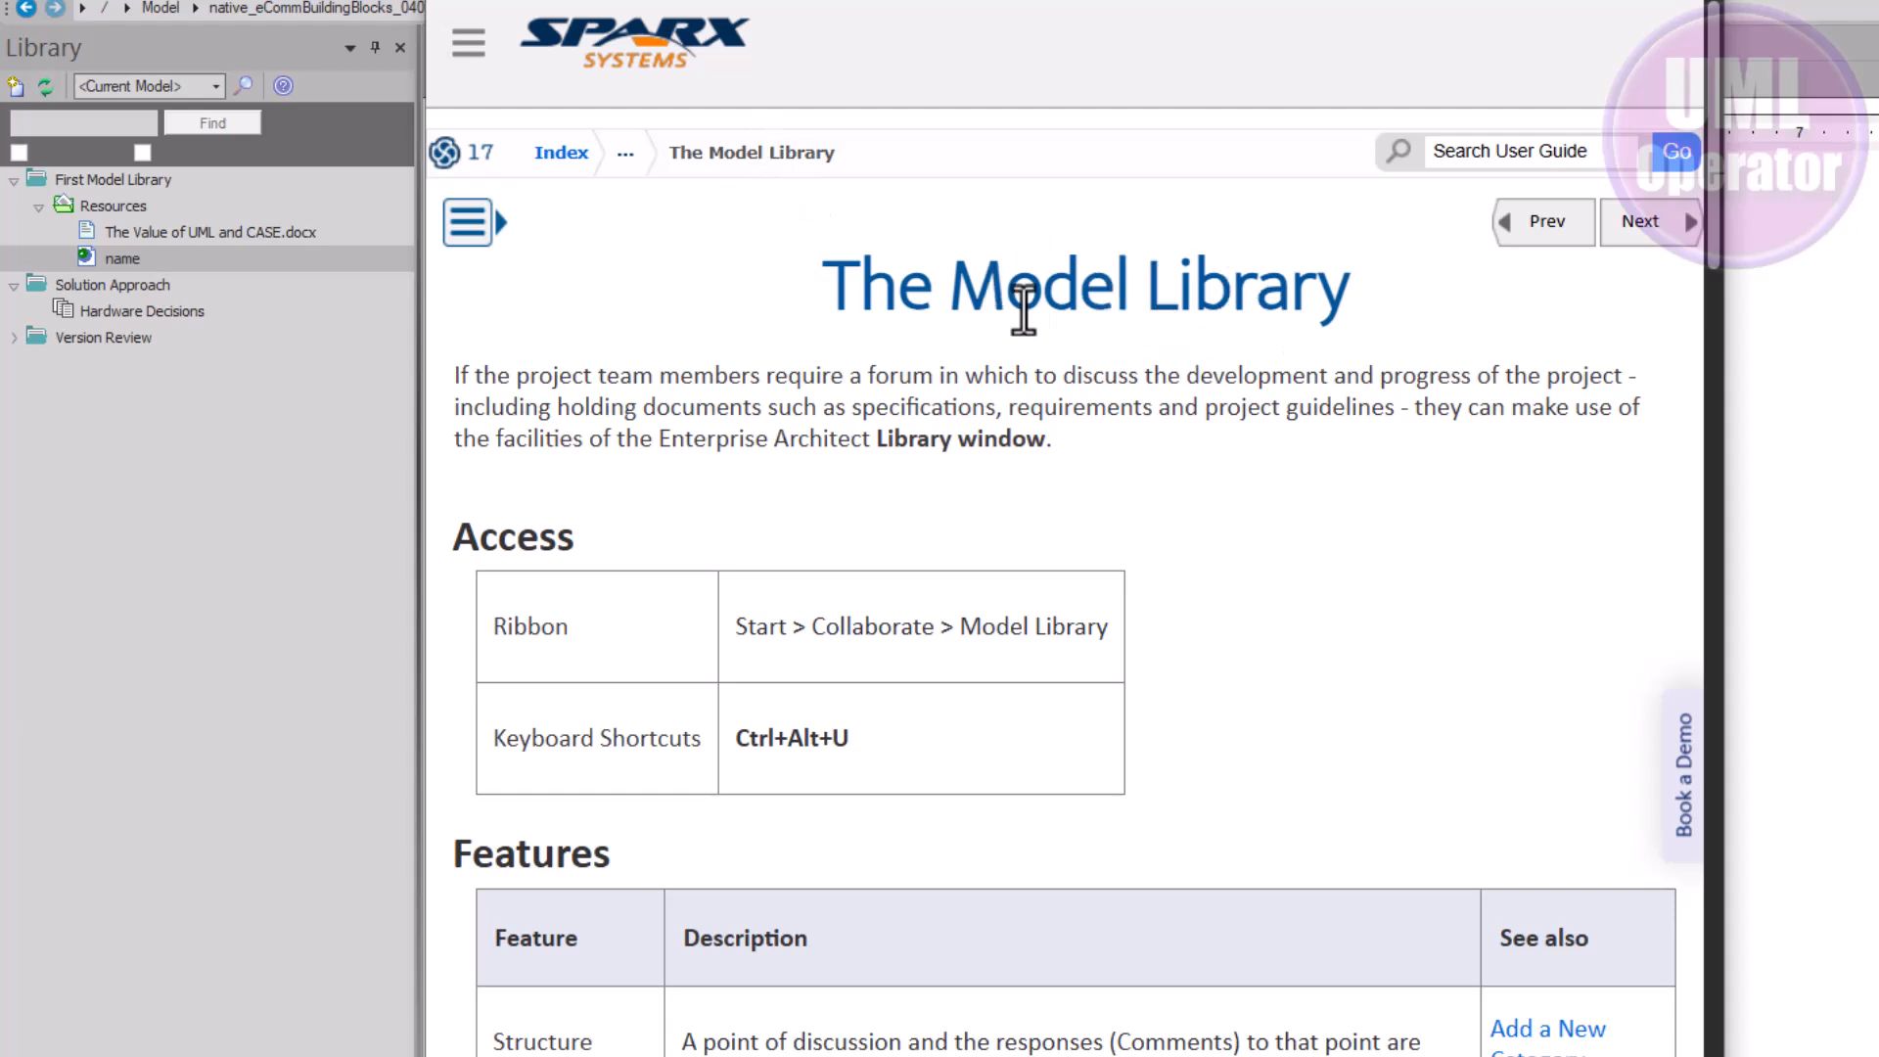
drag(1350, 288, 838, 279)
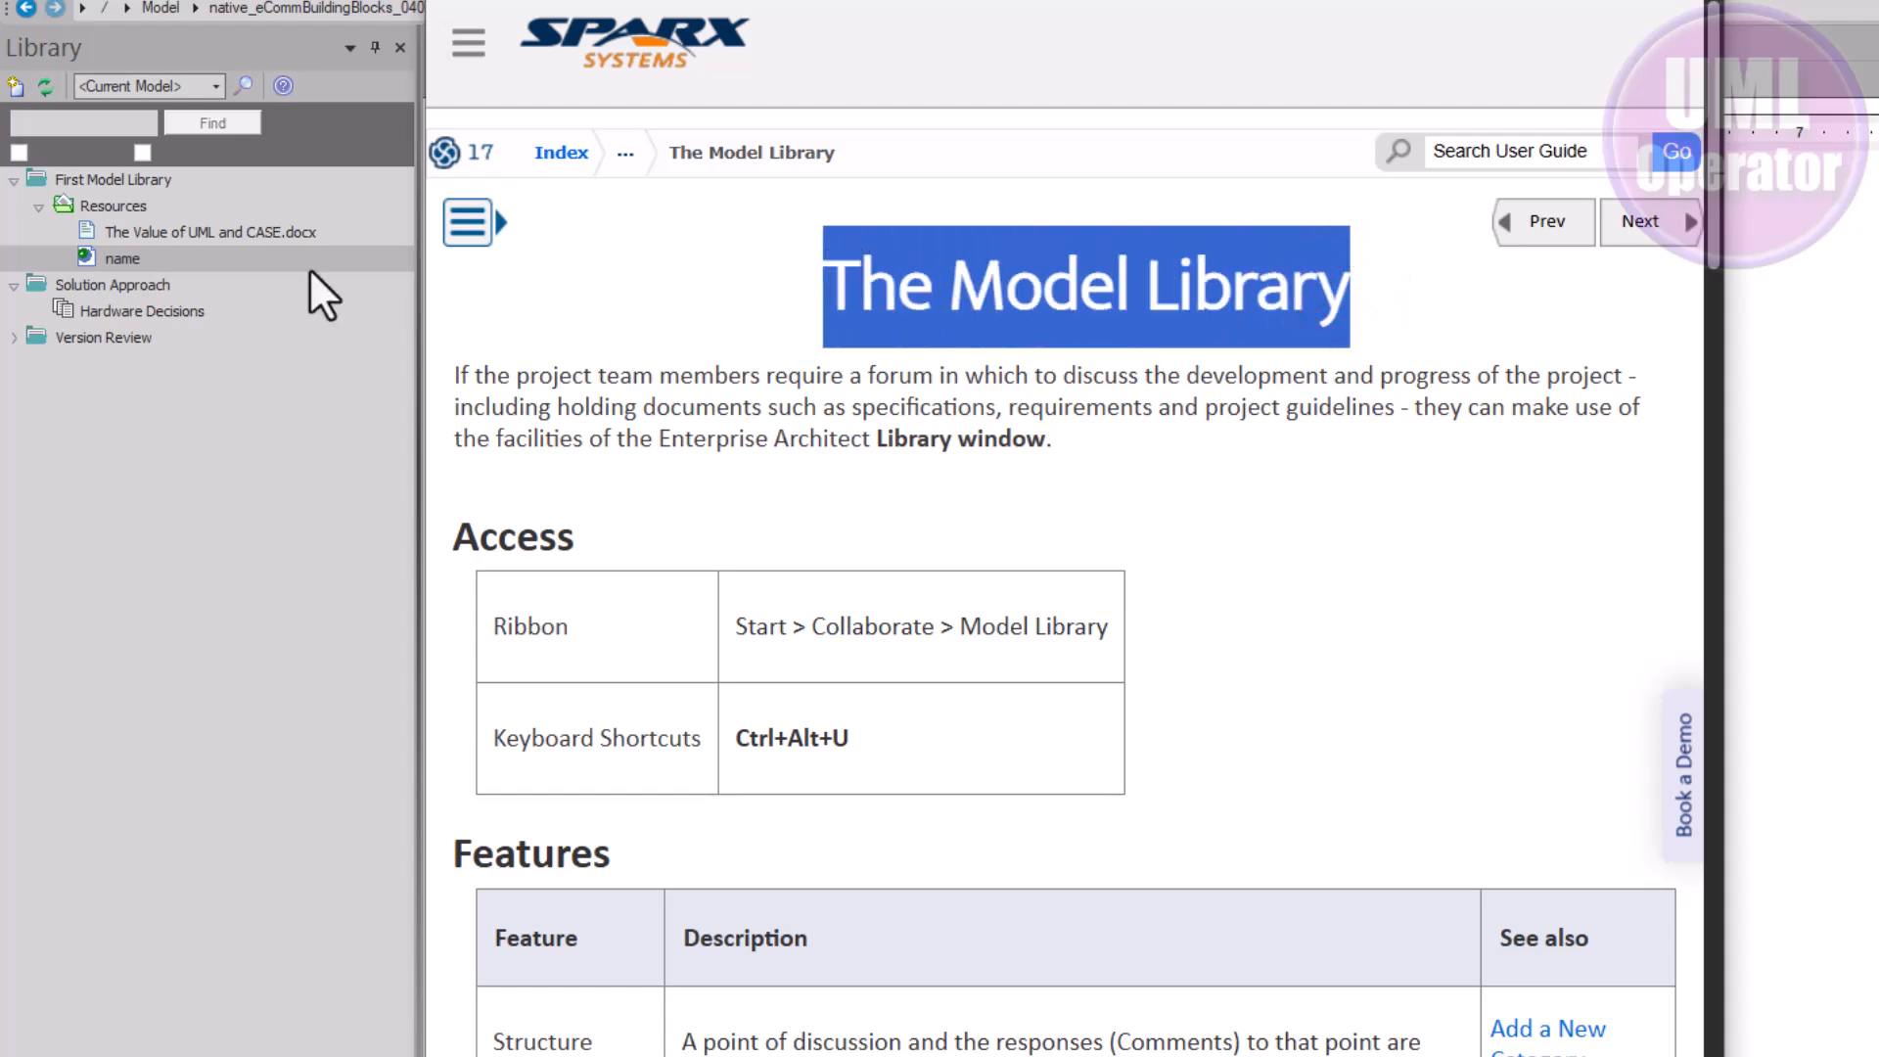
click(156, 254)
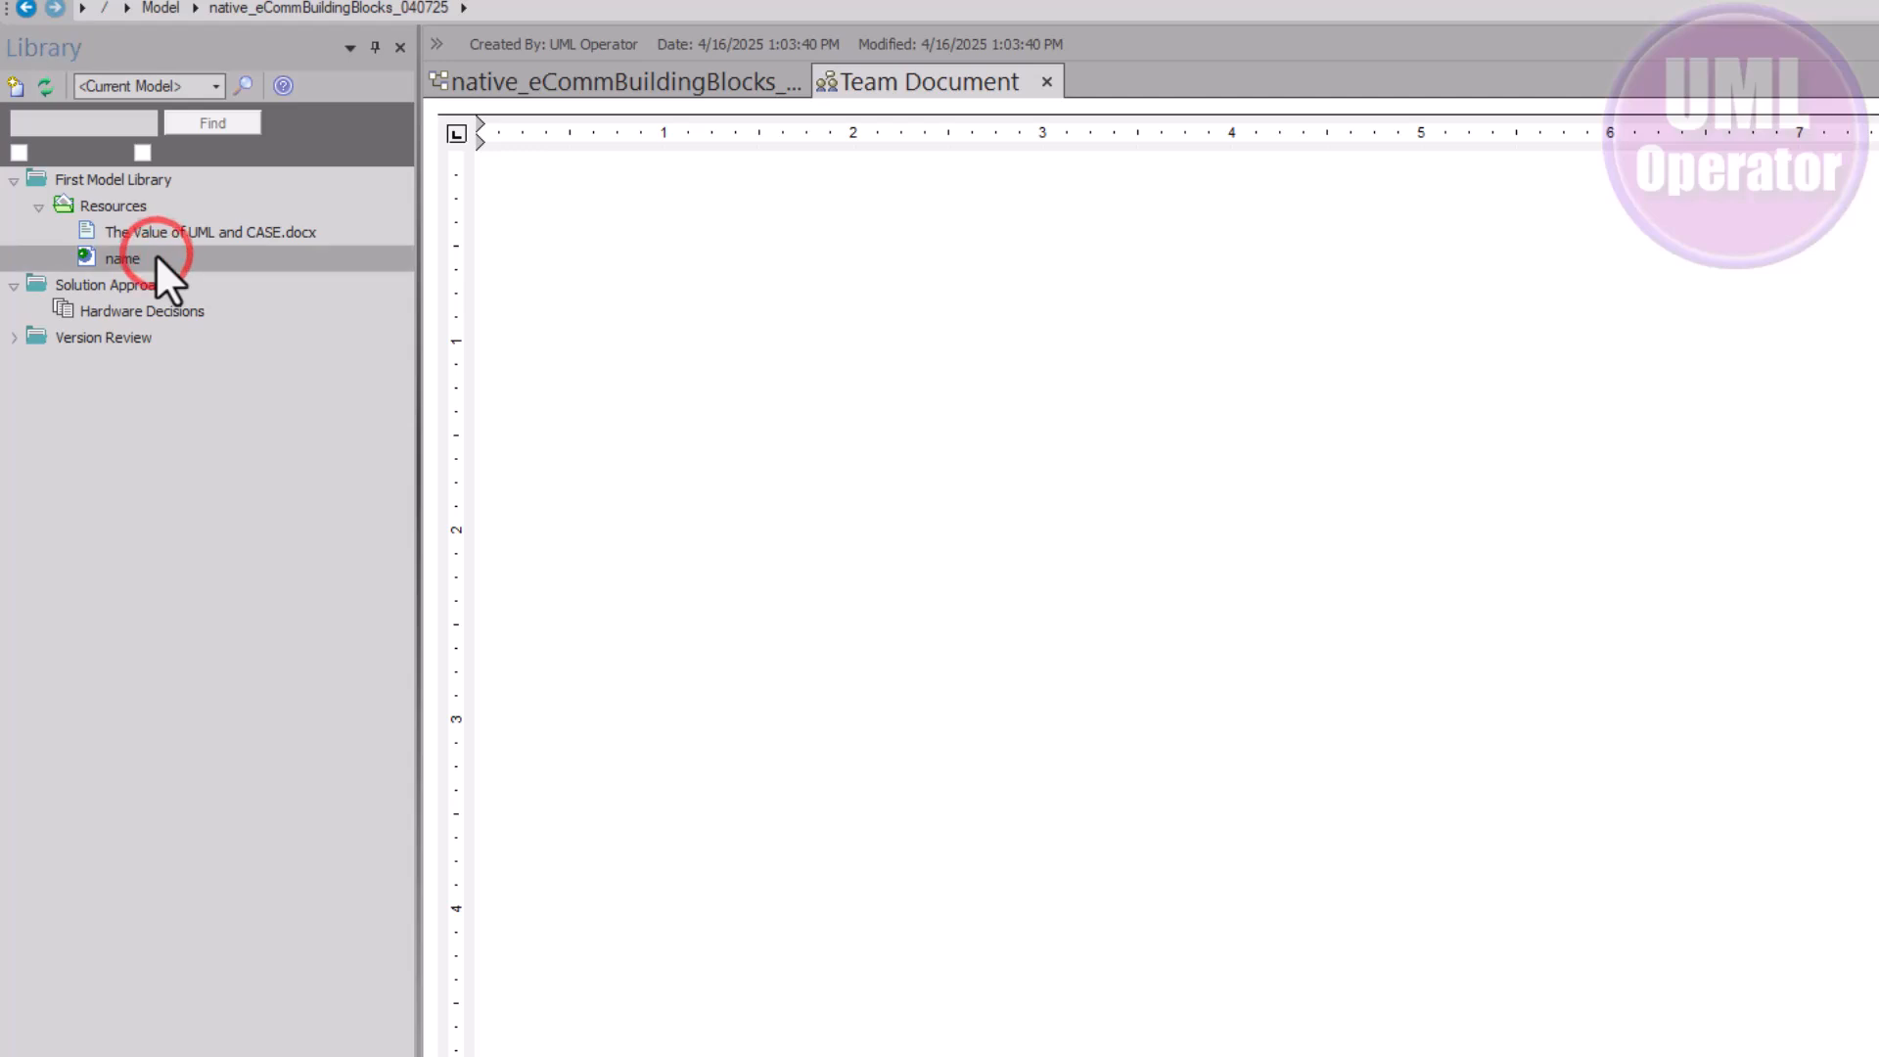
right_click(154, 252)
click(231, 337)
text(The Model Library)
click(202, 437)
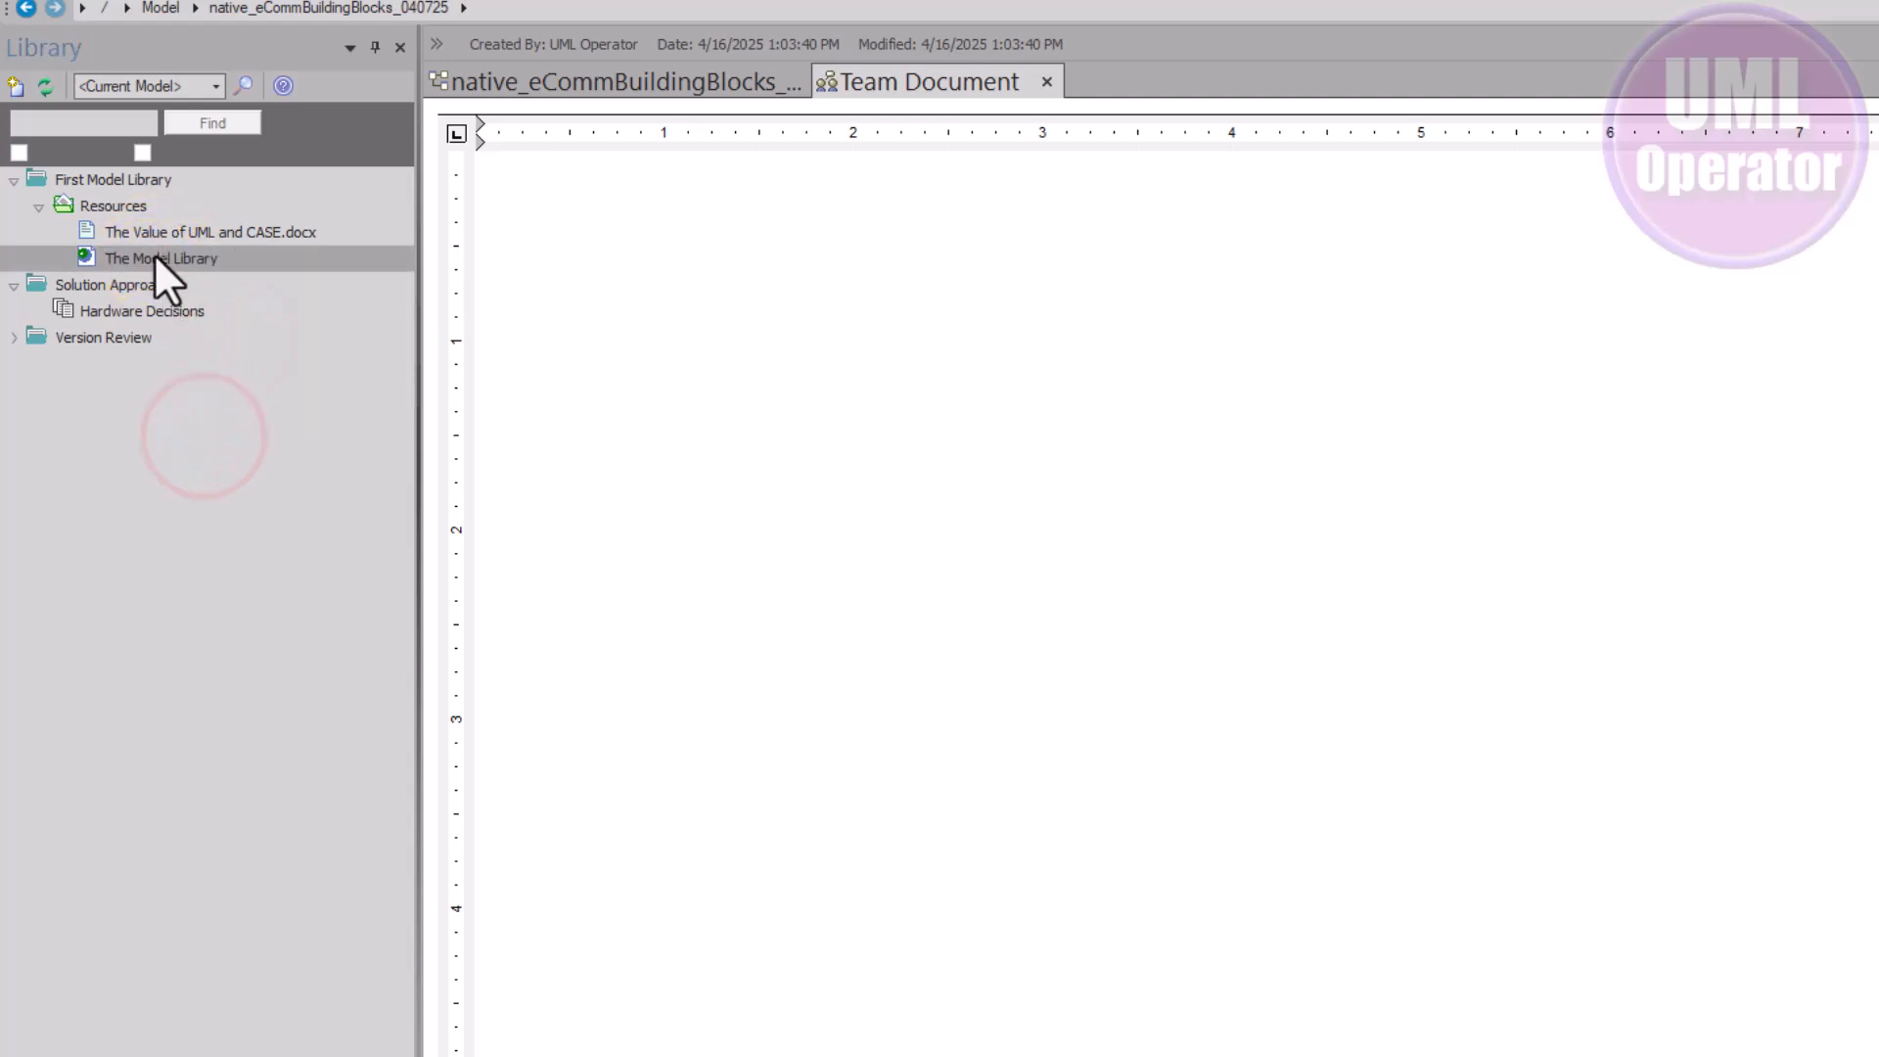
click(155, 255)
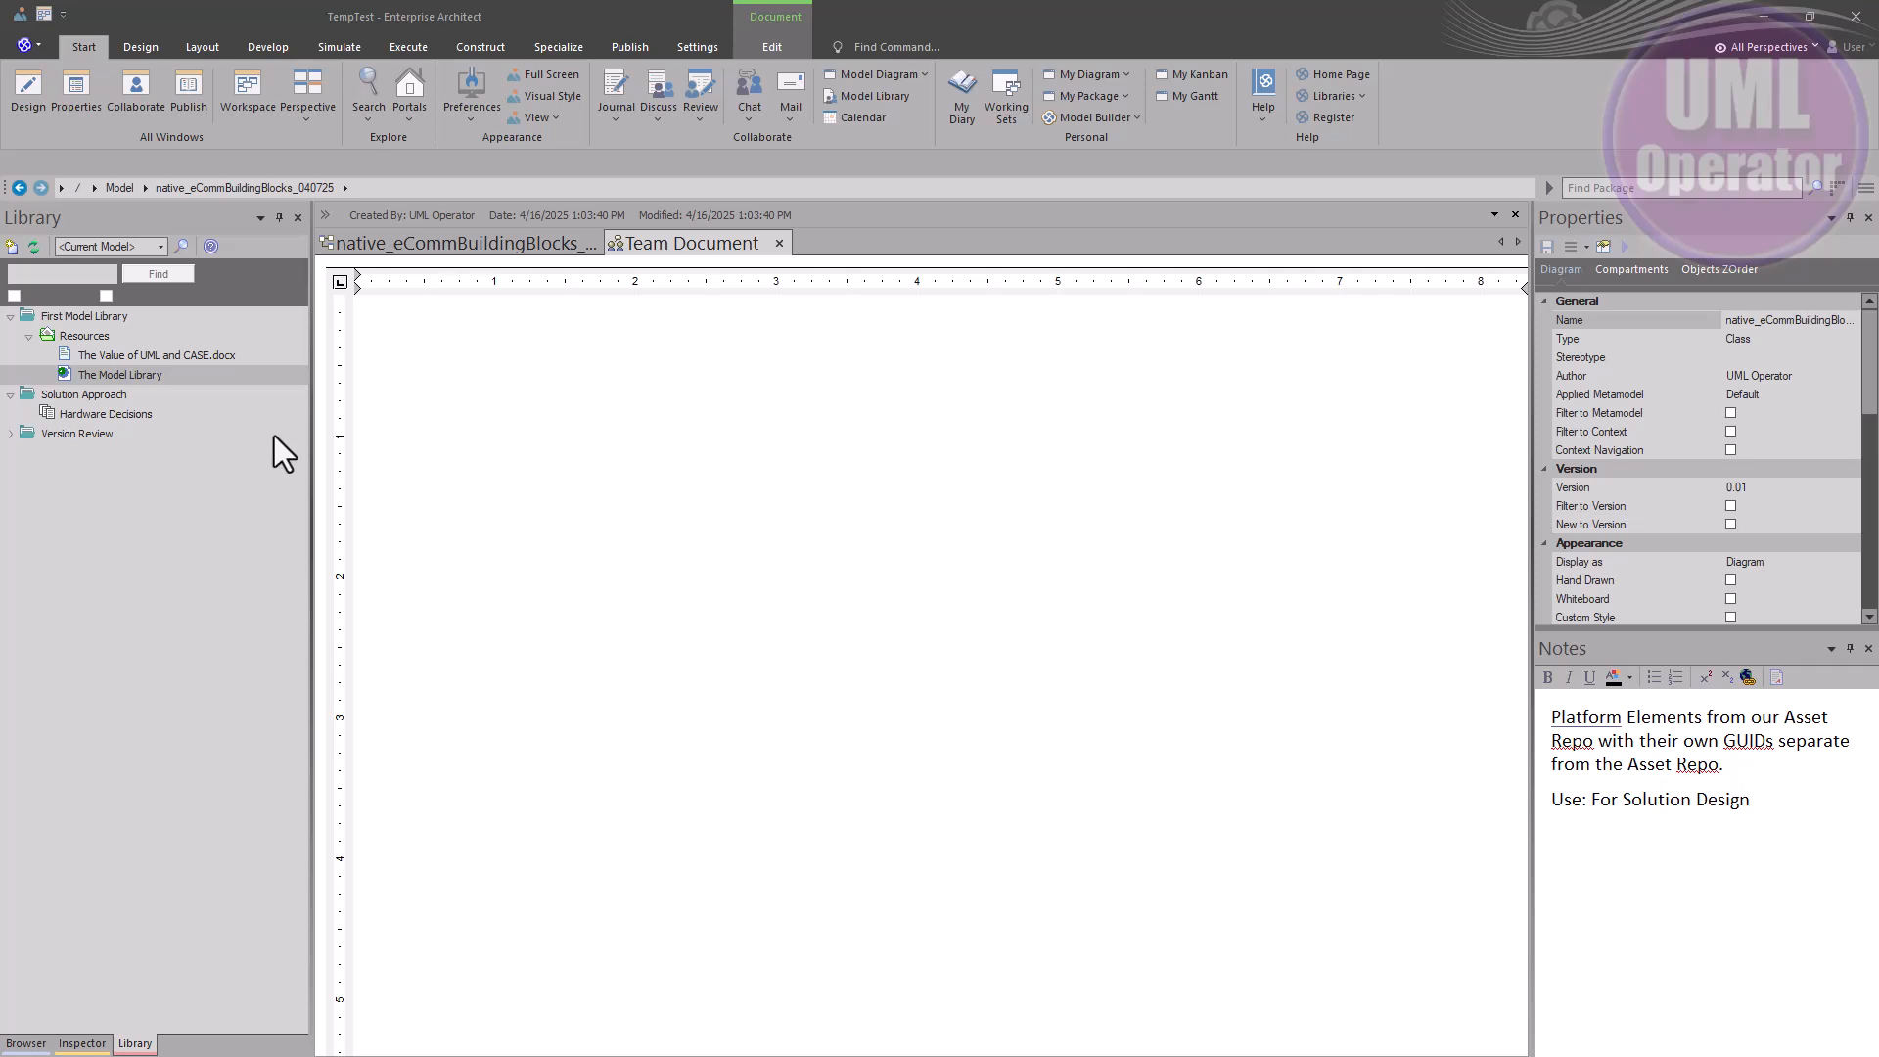
Add a bookmark named 'name' with the pasted blog URL to Hardware Decisions, then open it
click(103, 396)
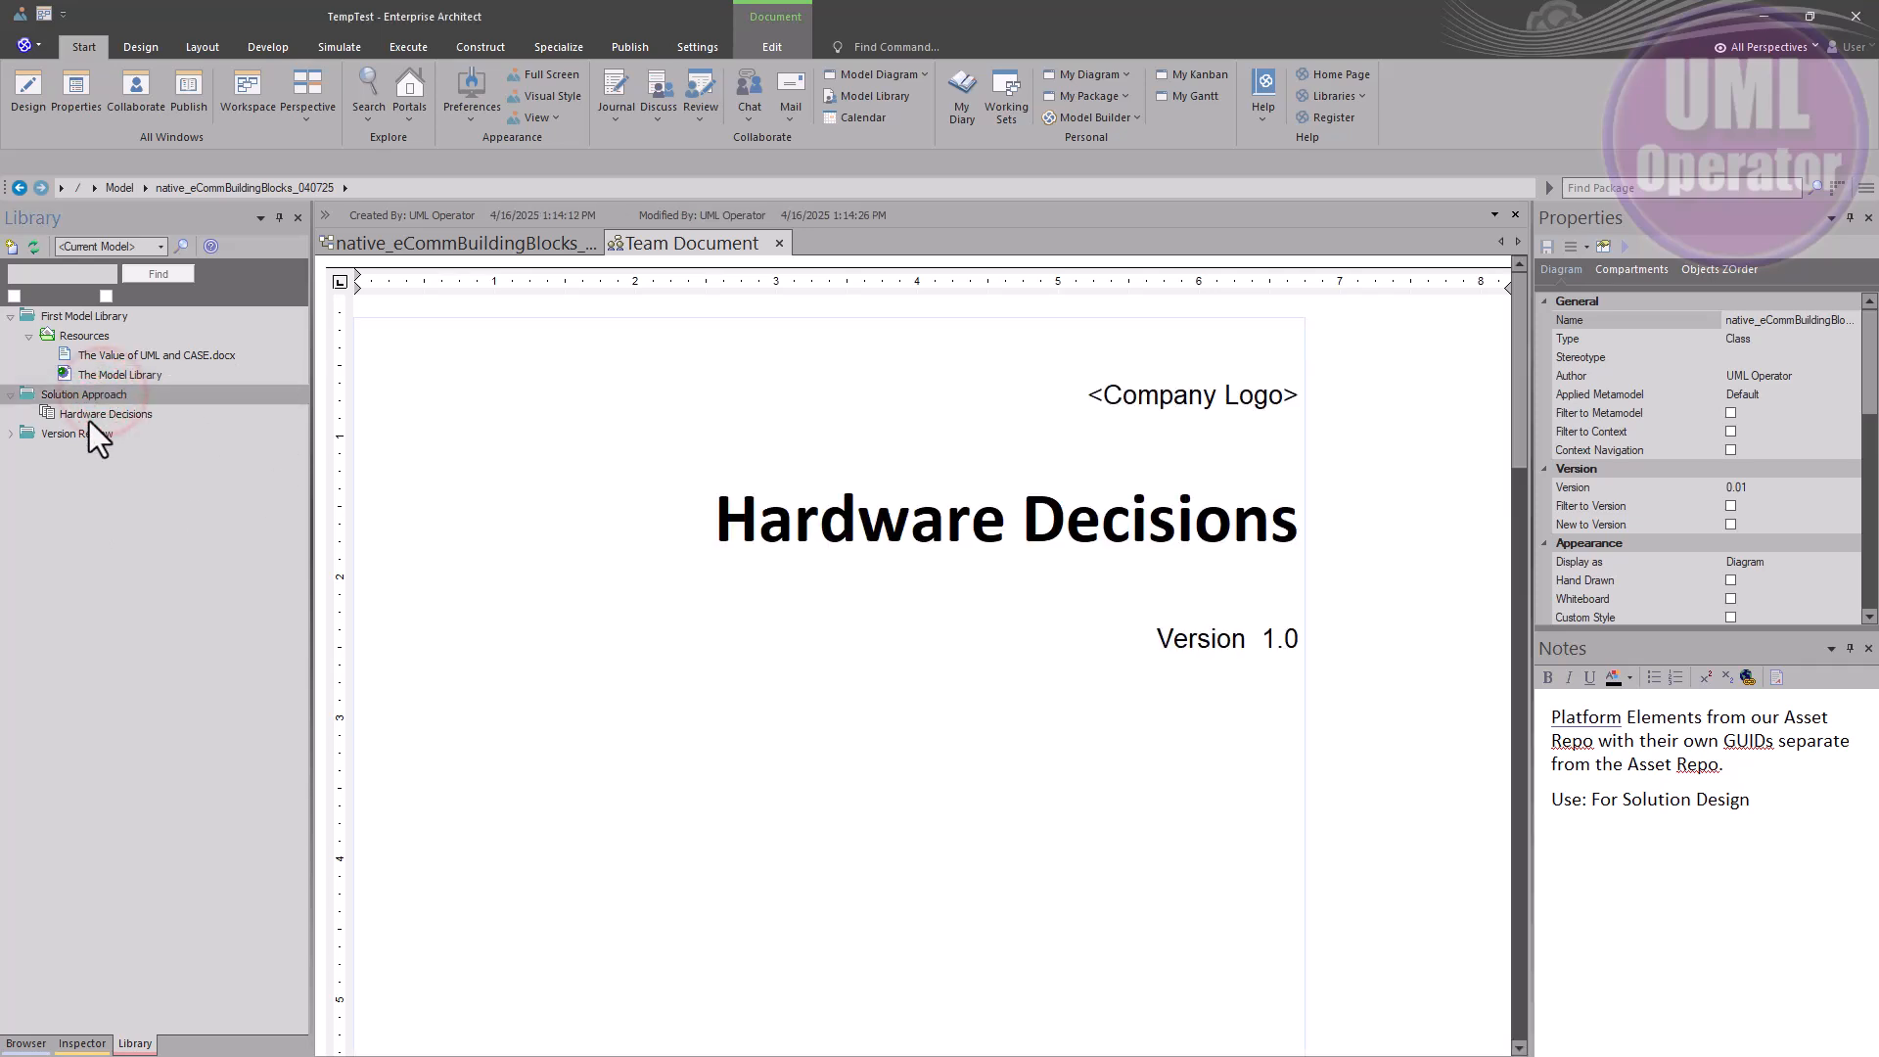
click(98, 414)
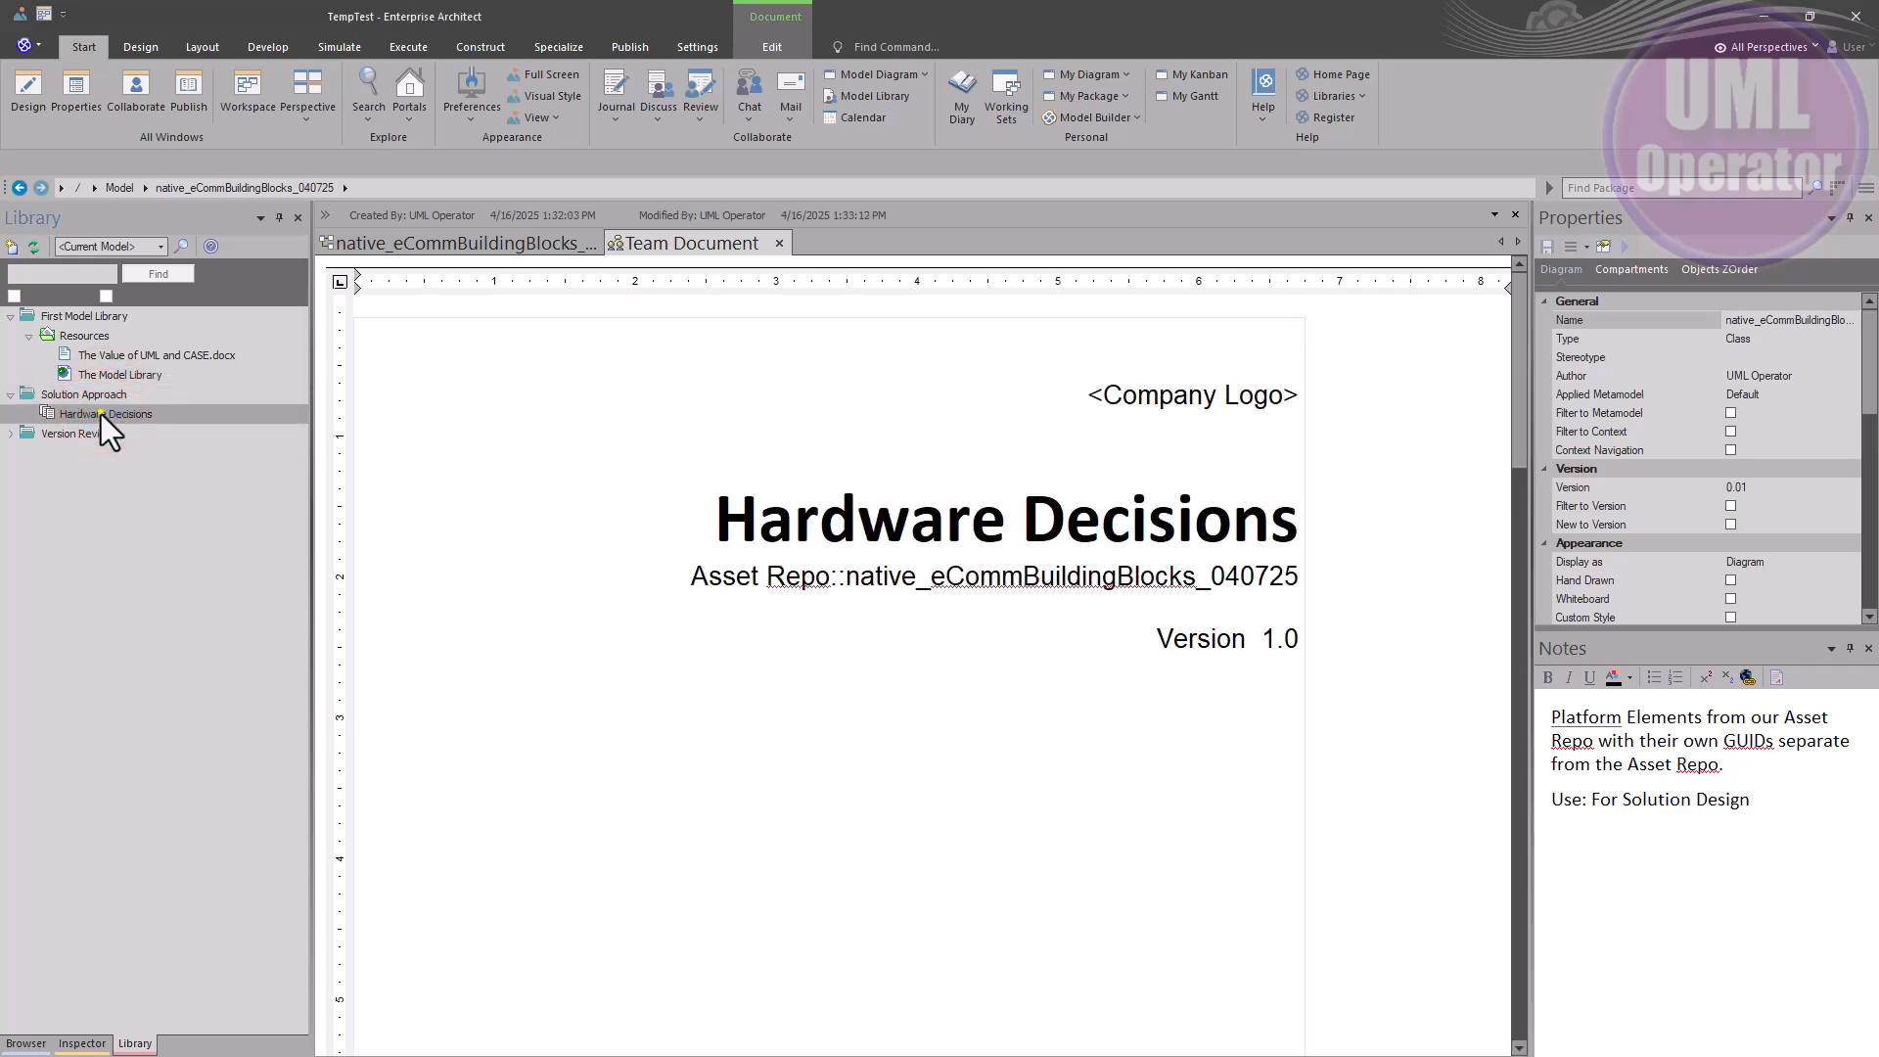
right_click(102, 414)
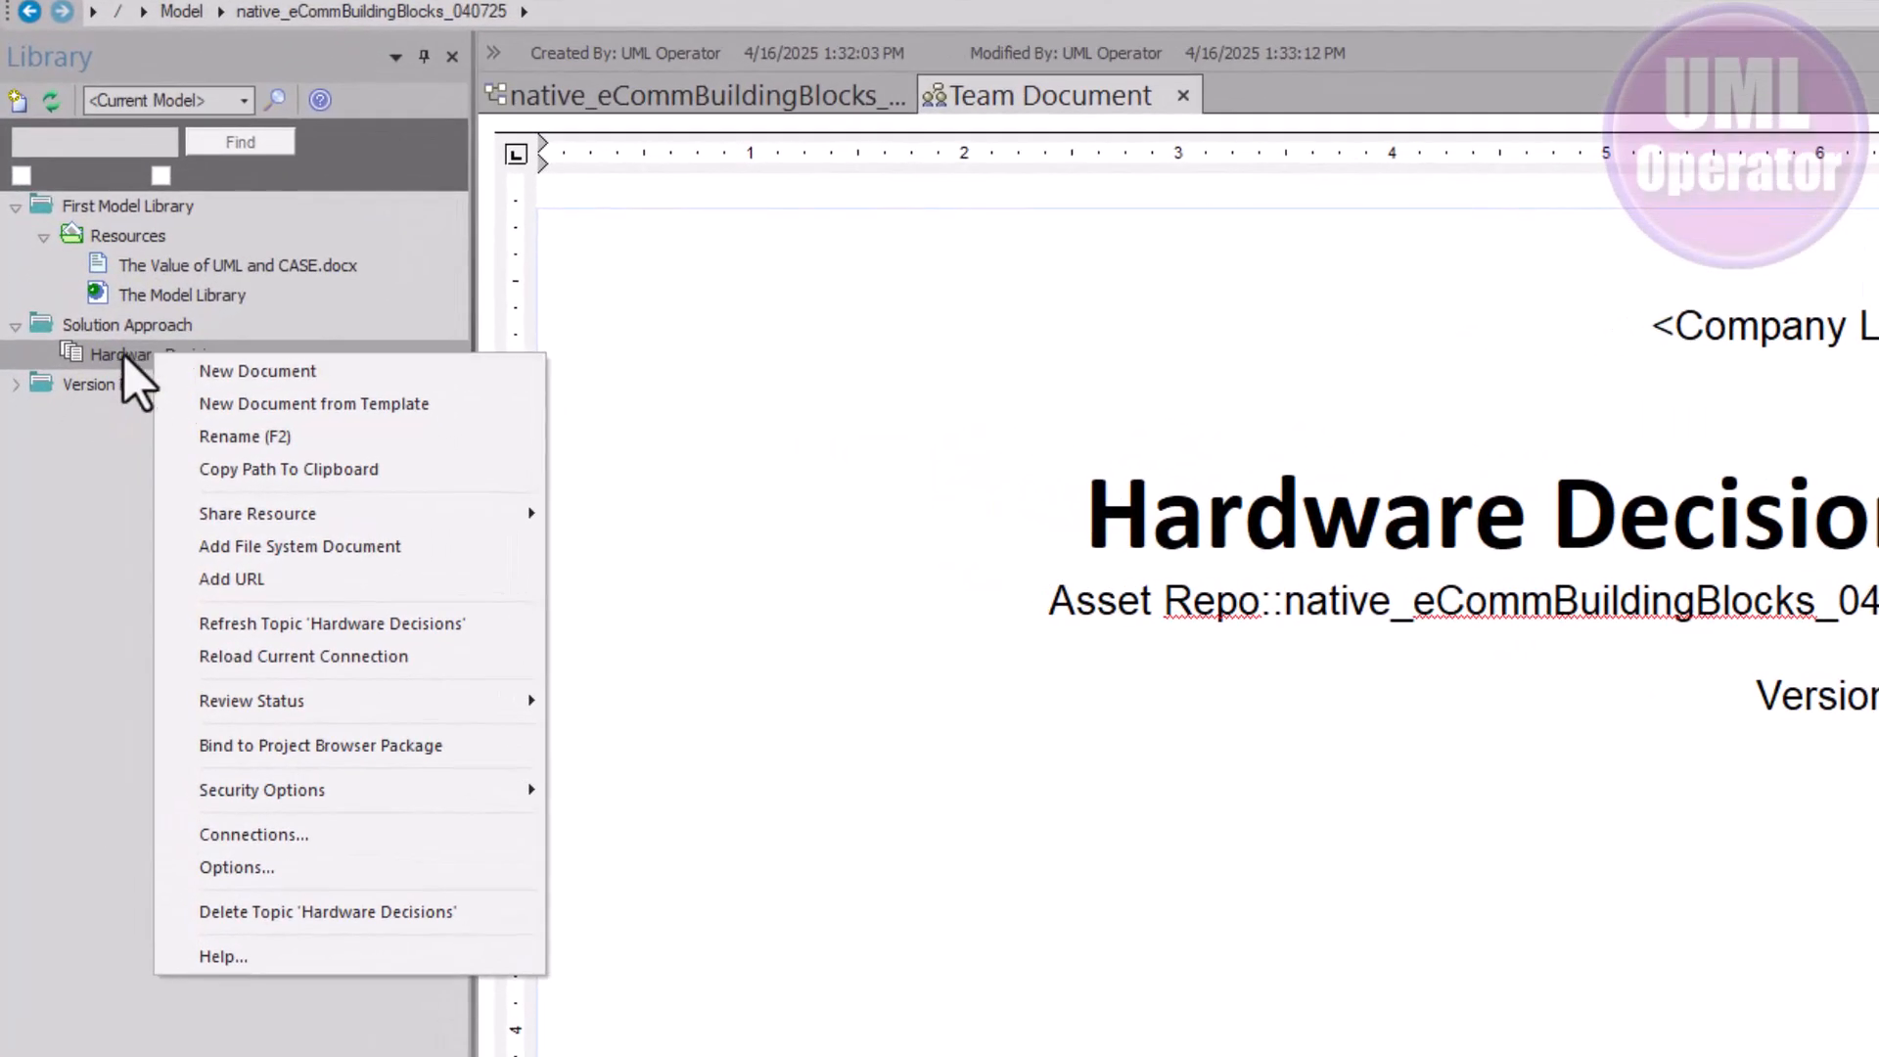
click(226, 578)
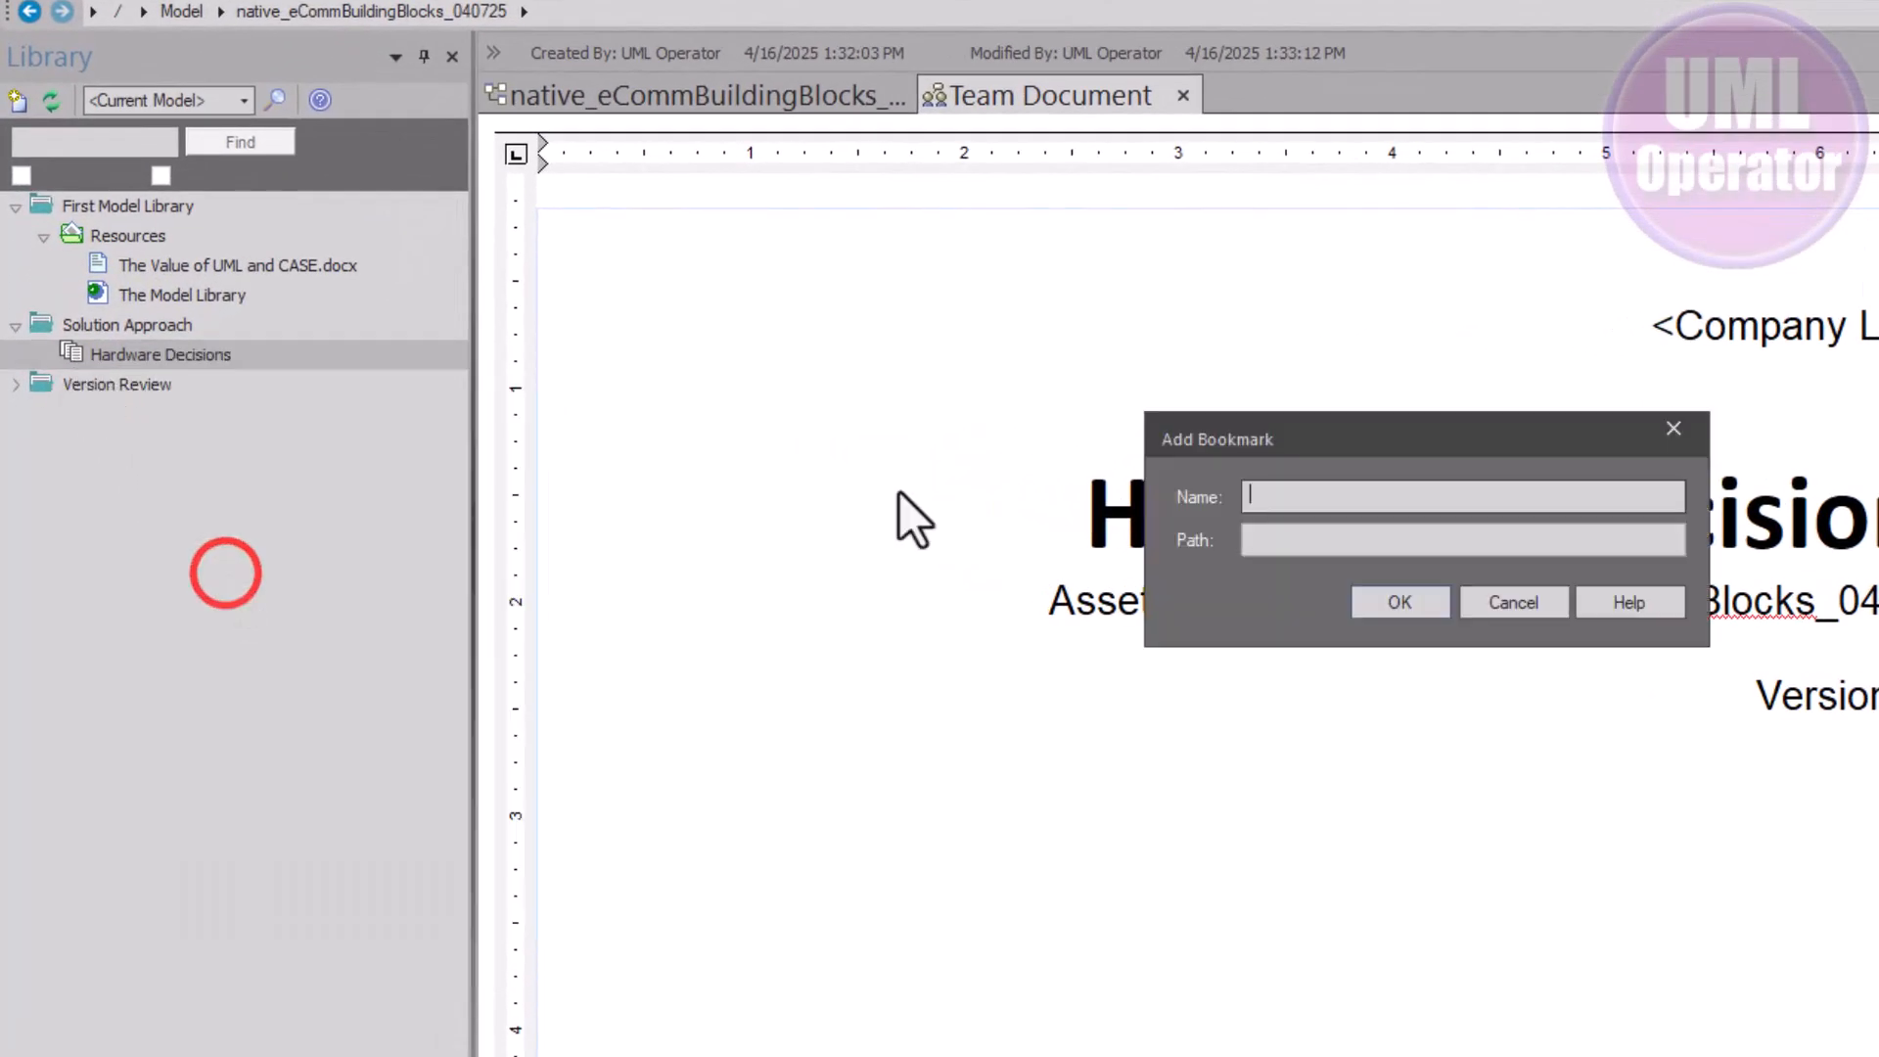
click(1283, 540)
key(ctrl+v)
click(1361, 498)
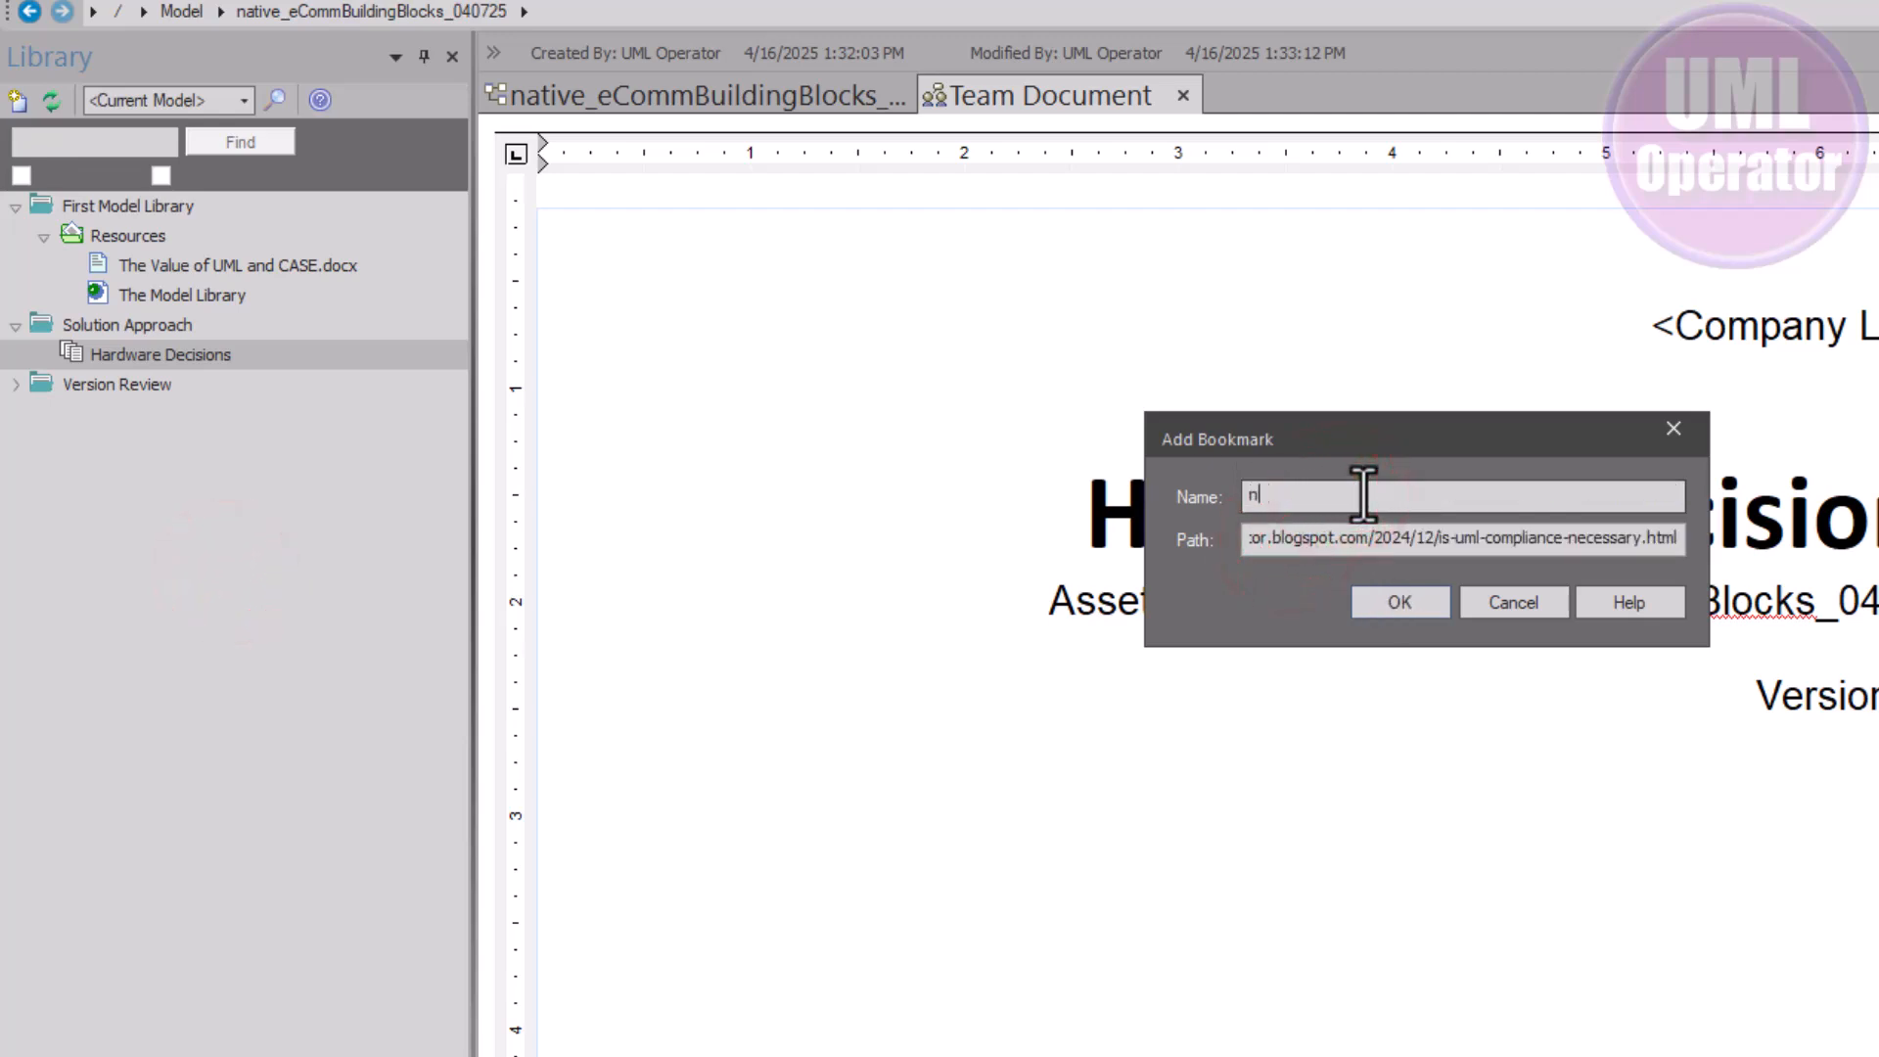
text(name)
click(1400, 599)
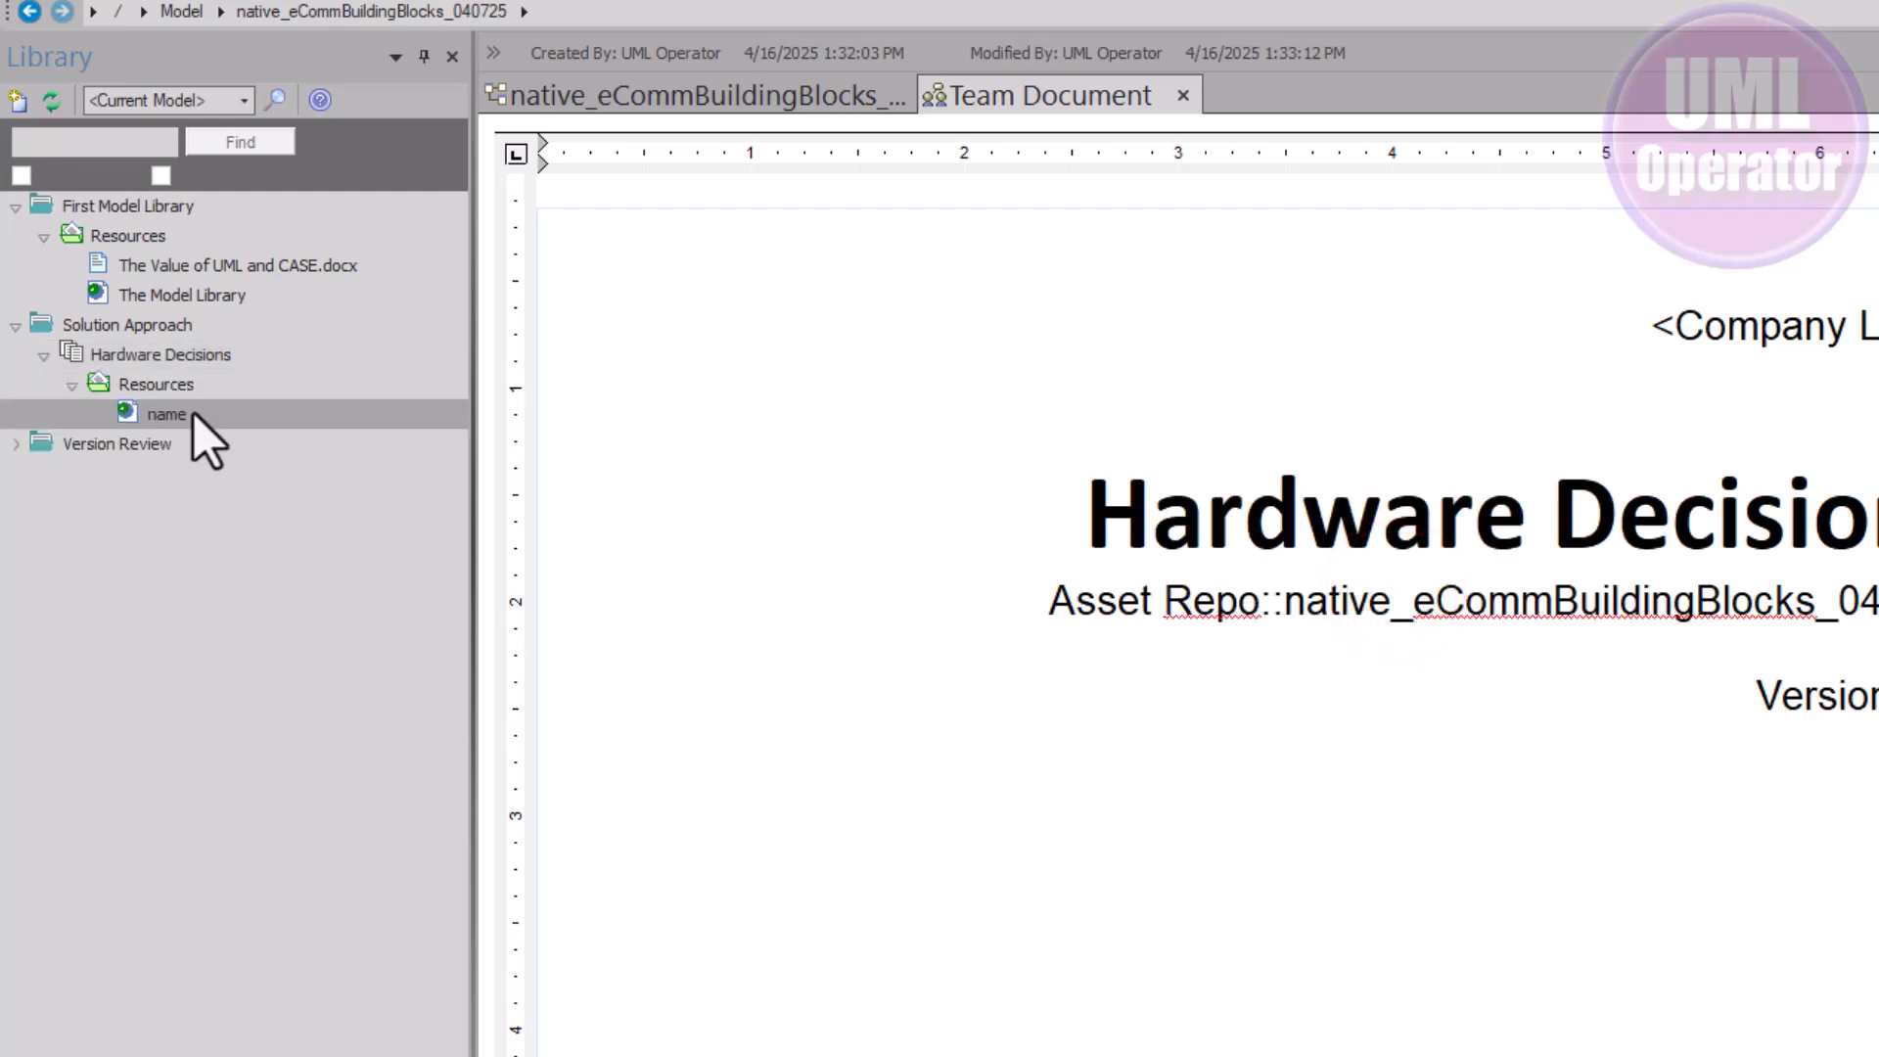
double_click(196, 411)
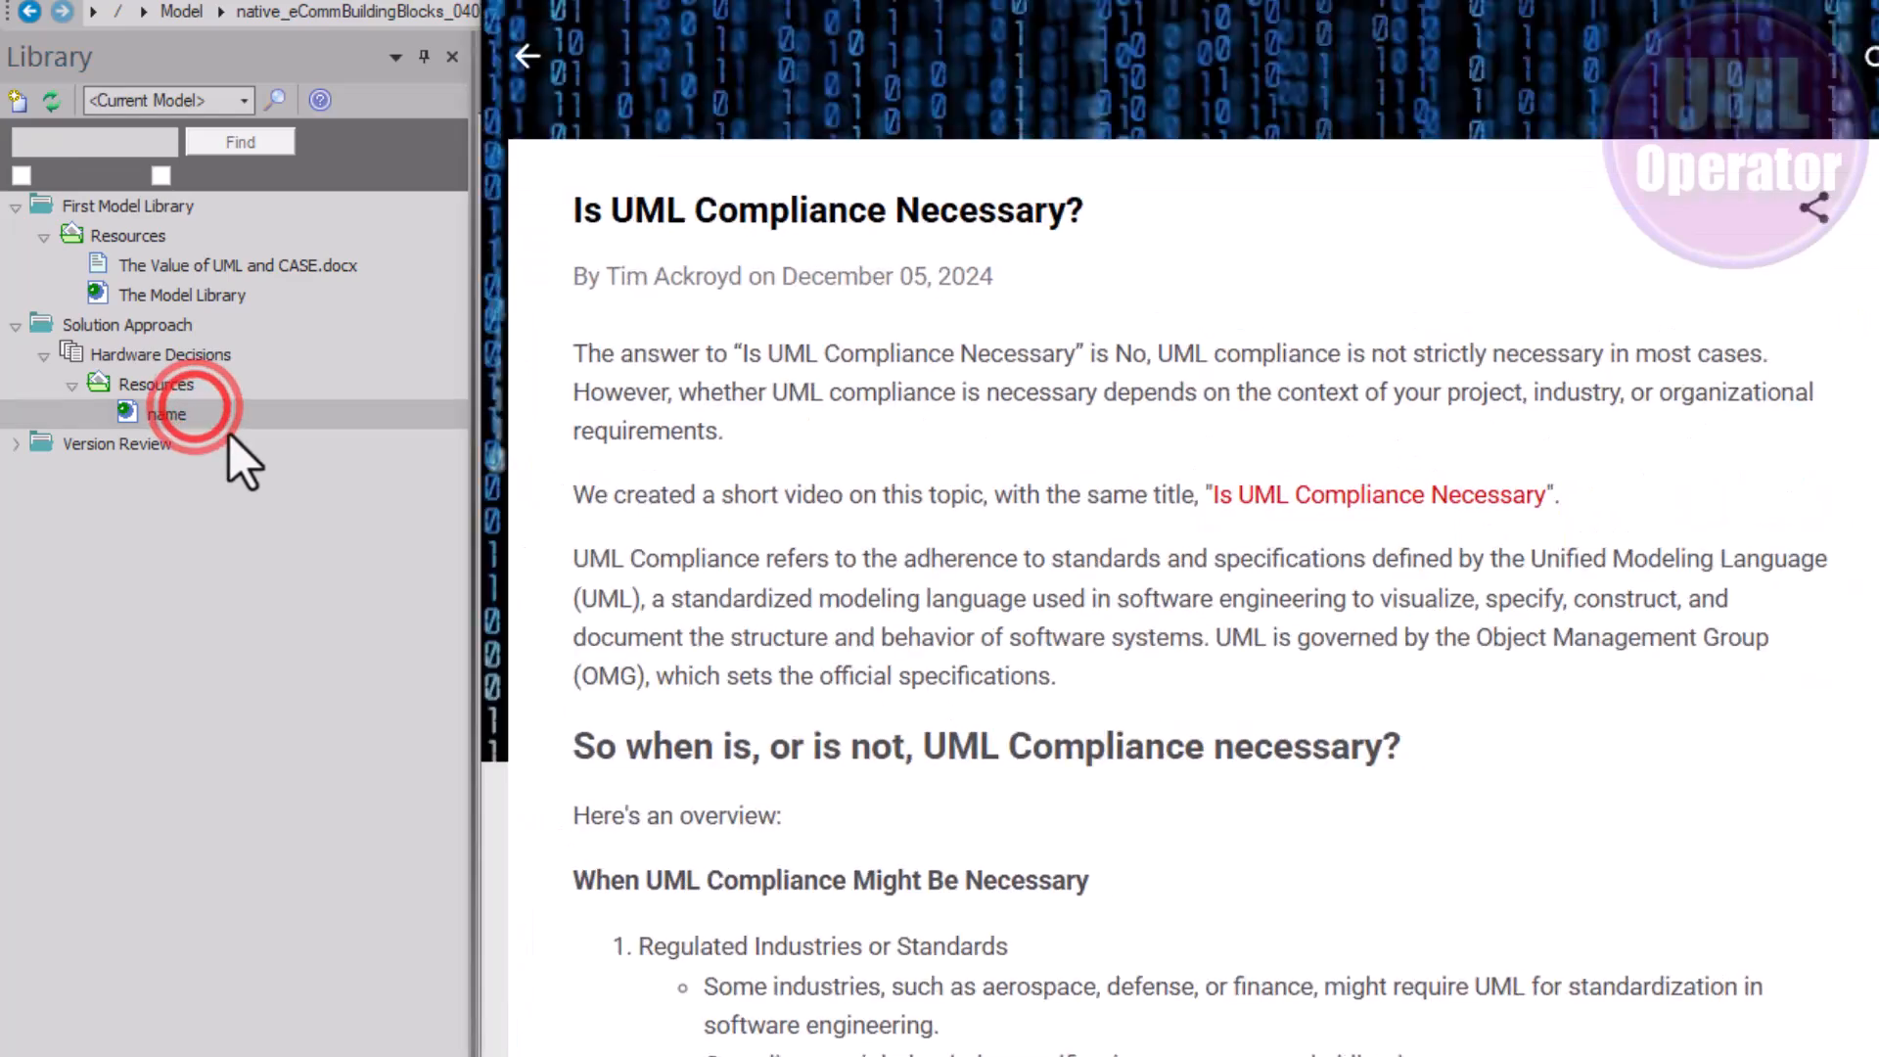
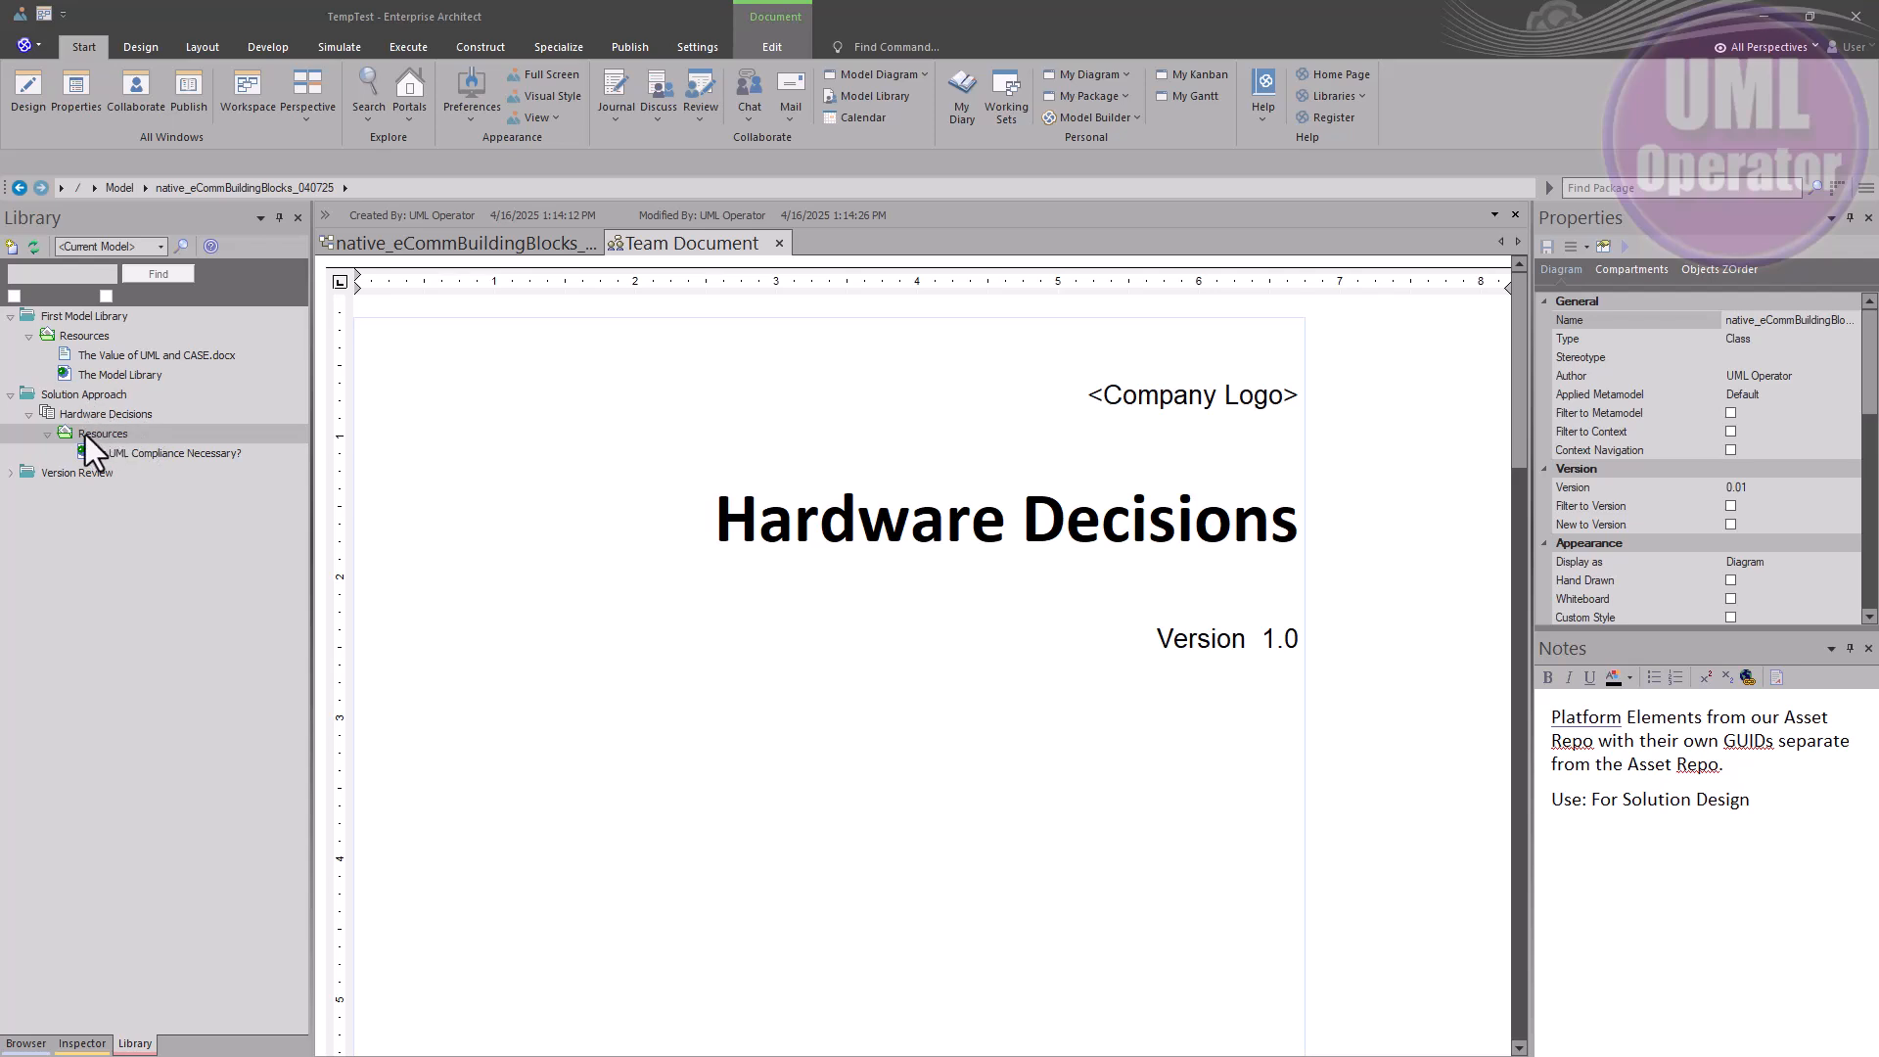
Check the Resources add options, then bring the native_eCommBuildingBlocks_040725 class diagram to the front
right_click(85, 434)
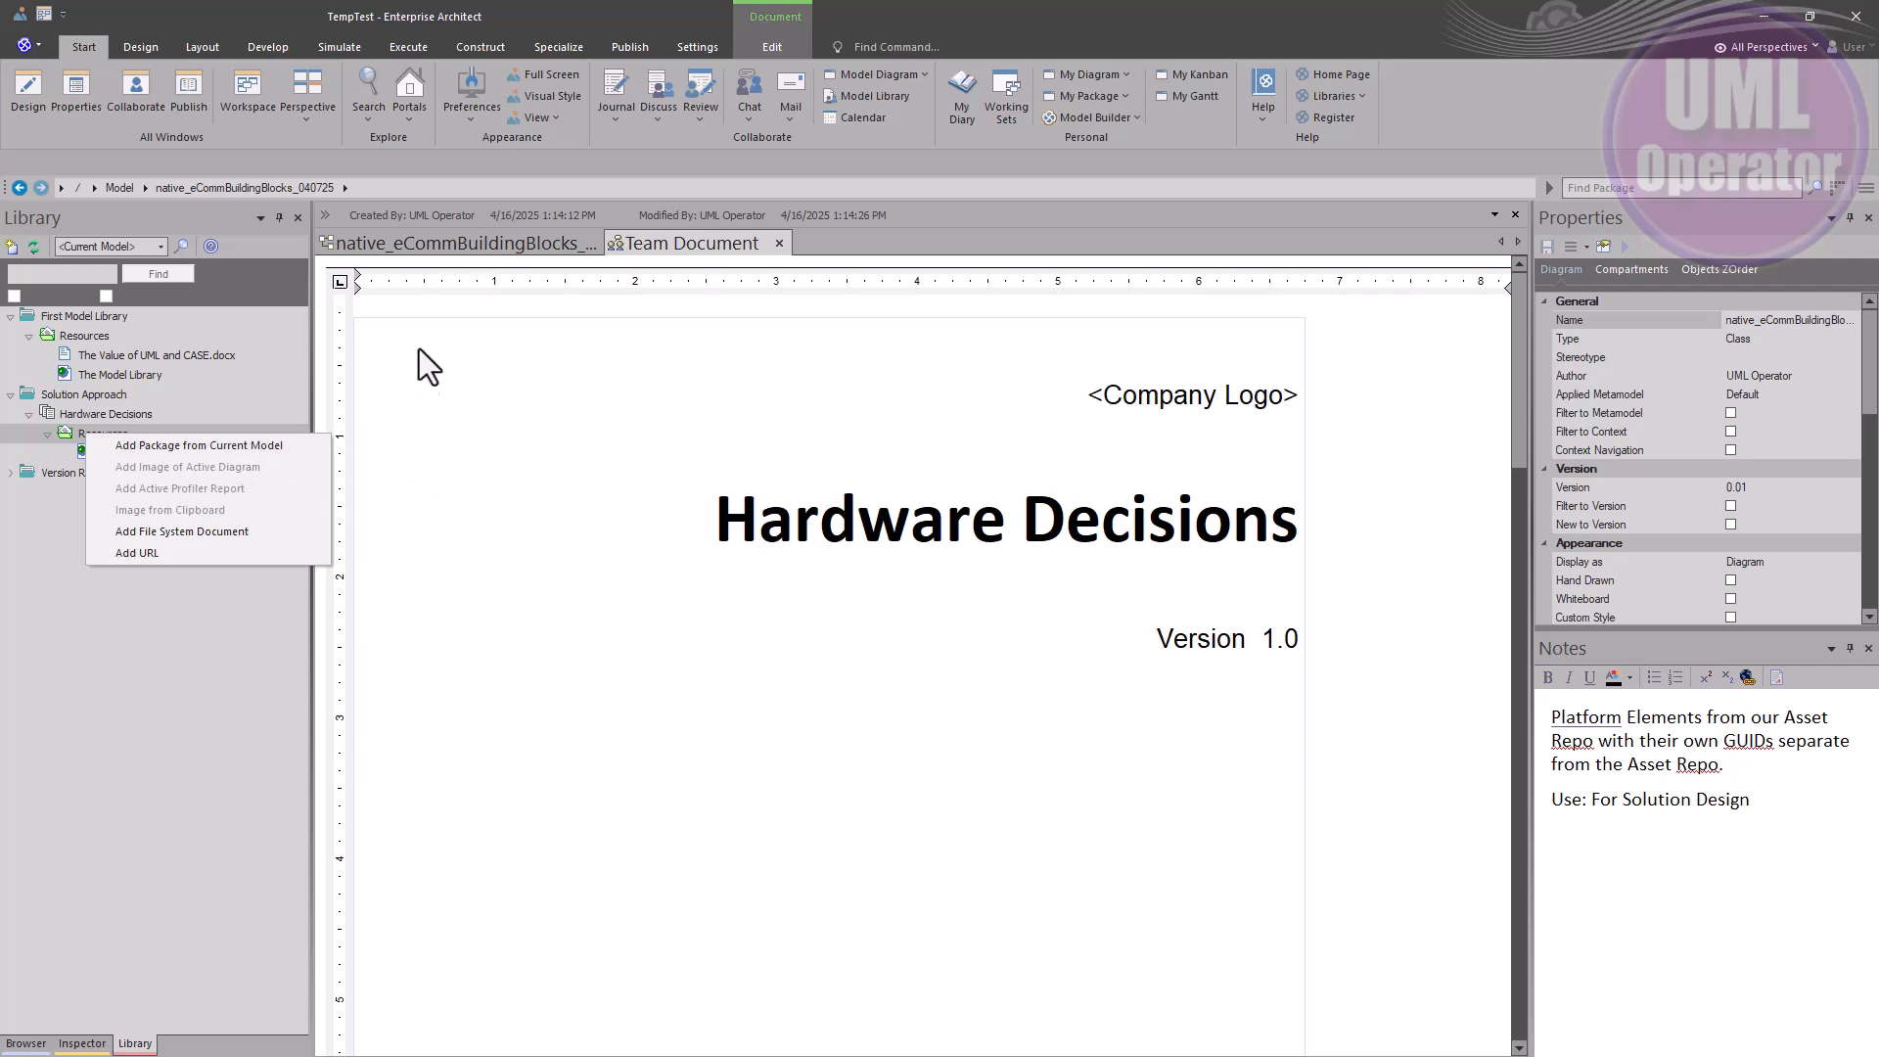
click(428, 248)
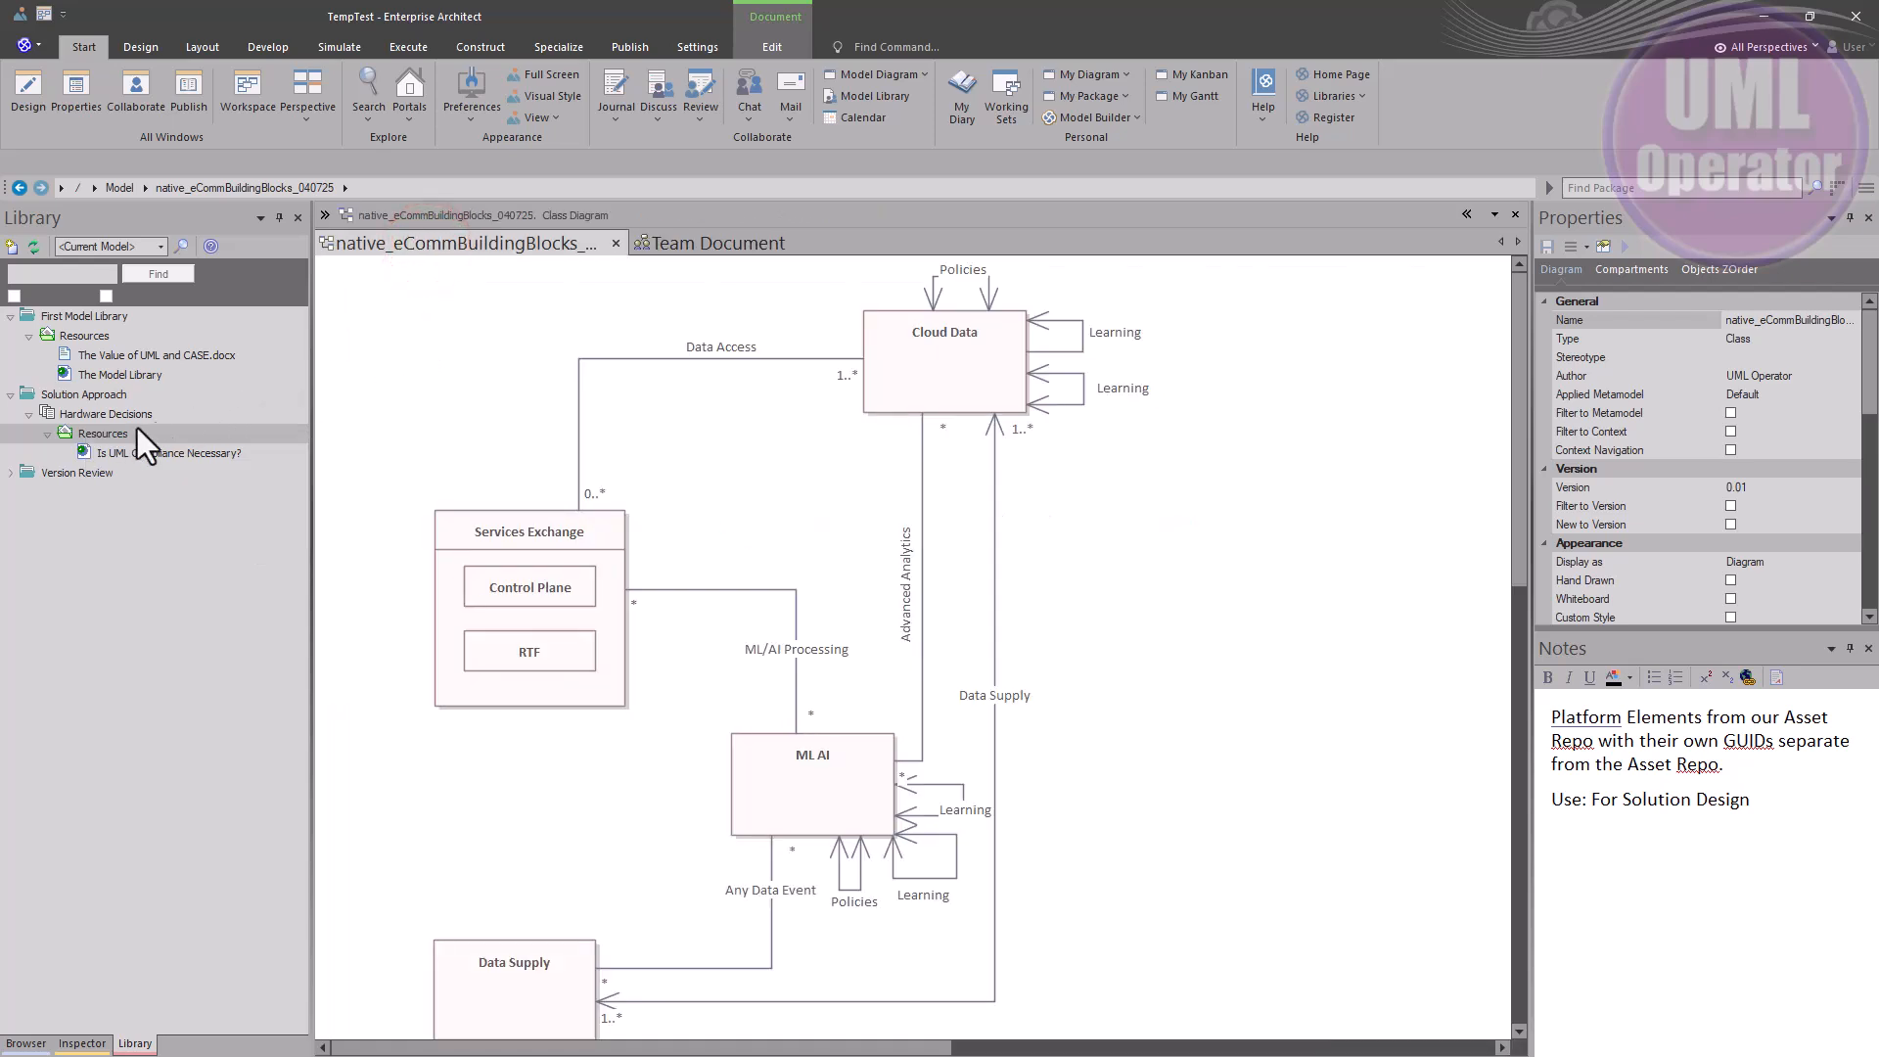
Add the active diagram's image as native_eCommBuildingBlocks_040725 to Hardware Decisions Resources and preview it
right_click(98, 438)
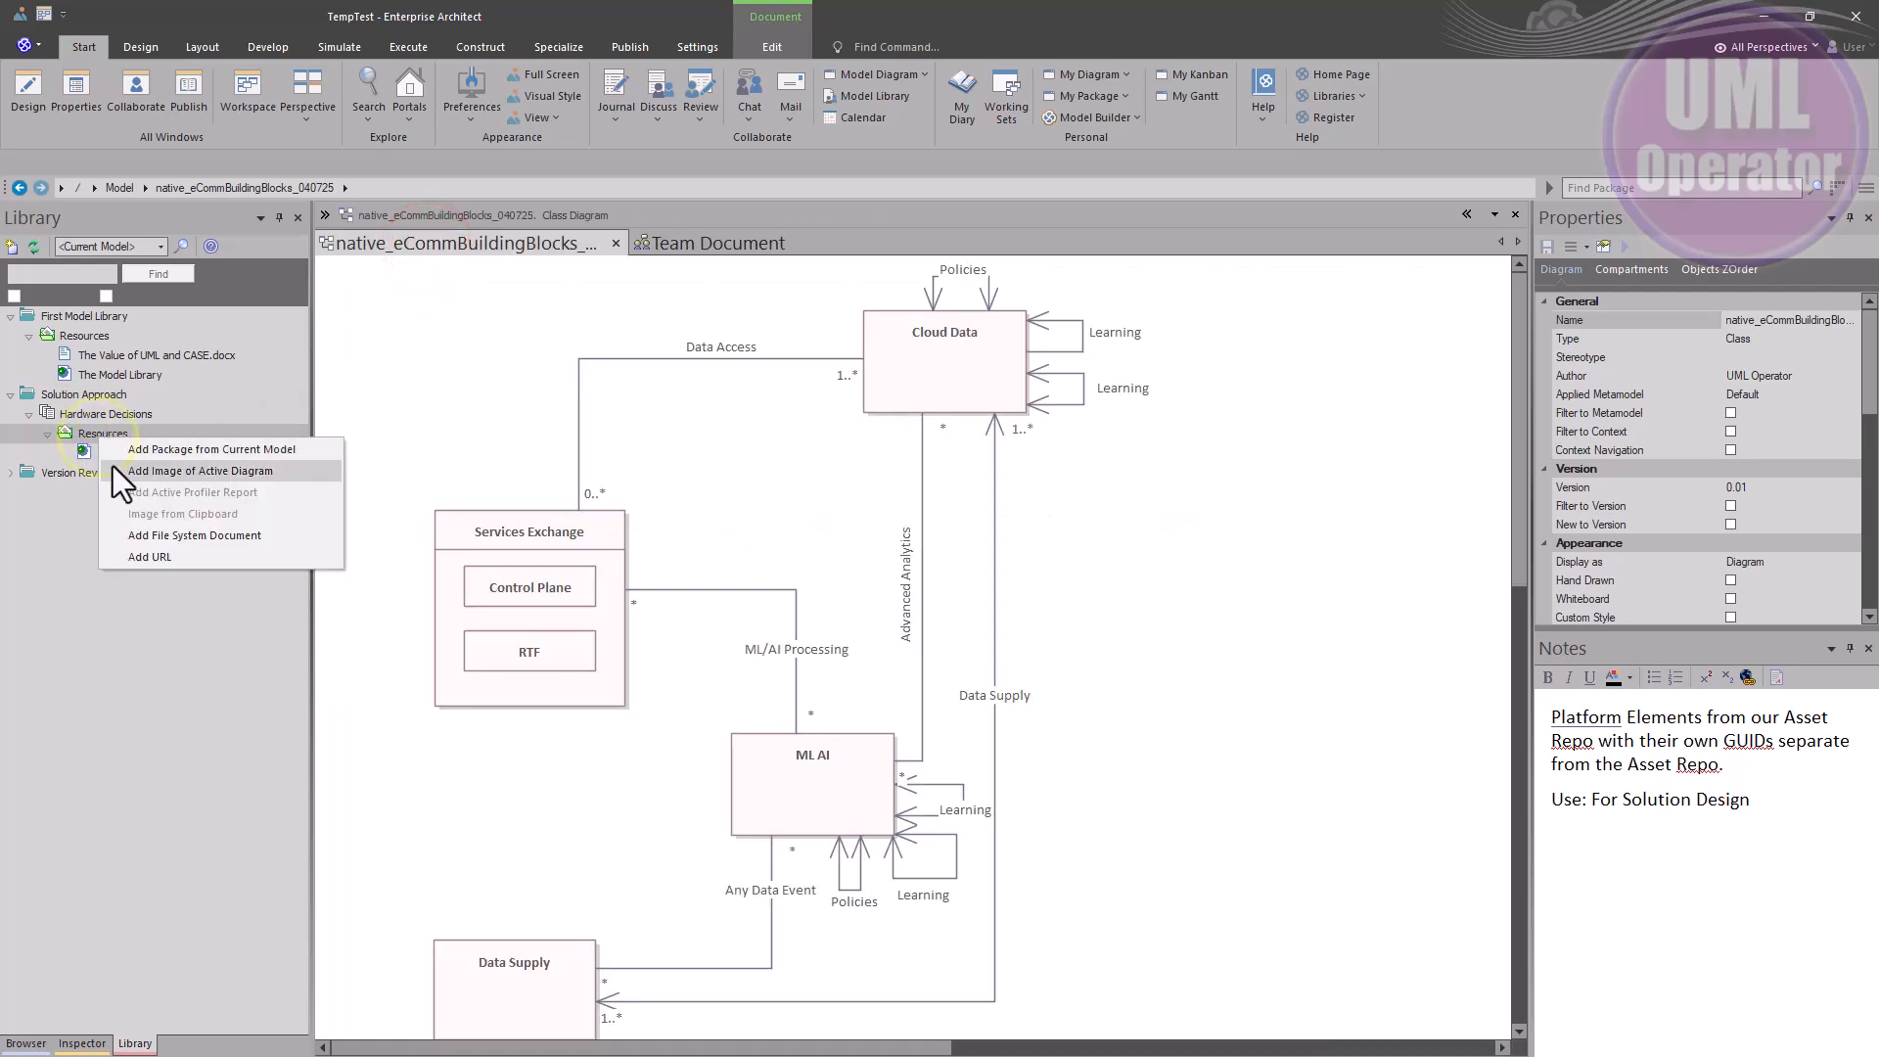
click(202, 472)
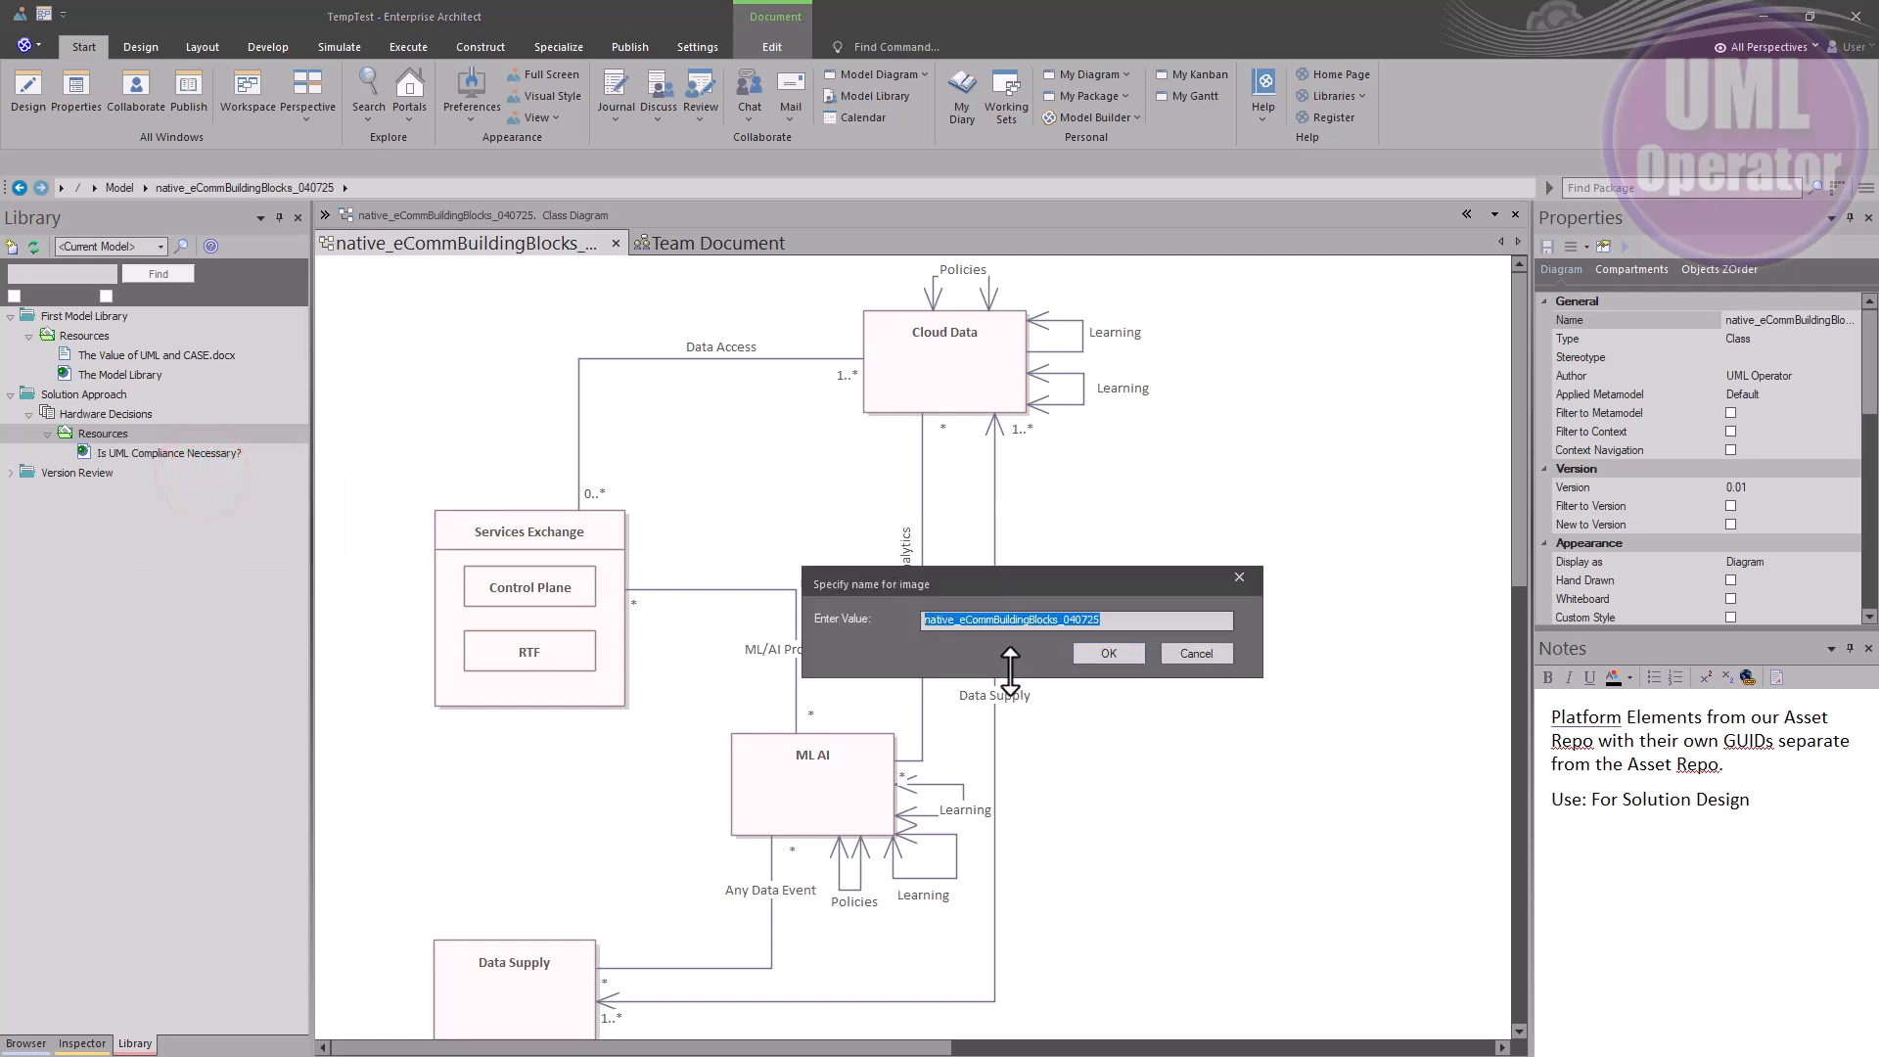
click(1117, 659)
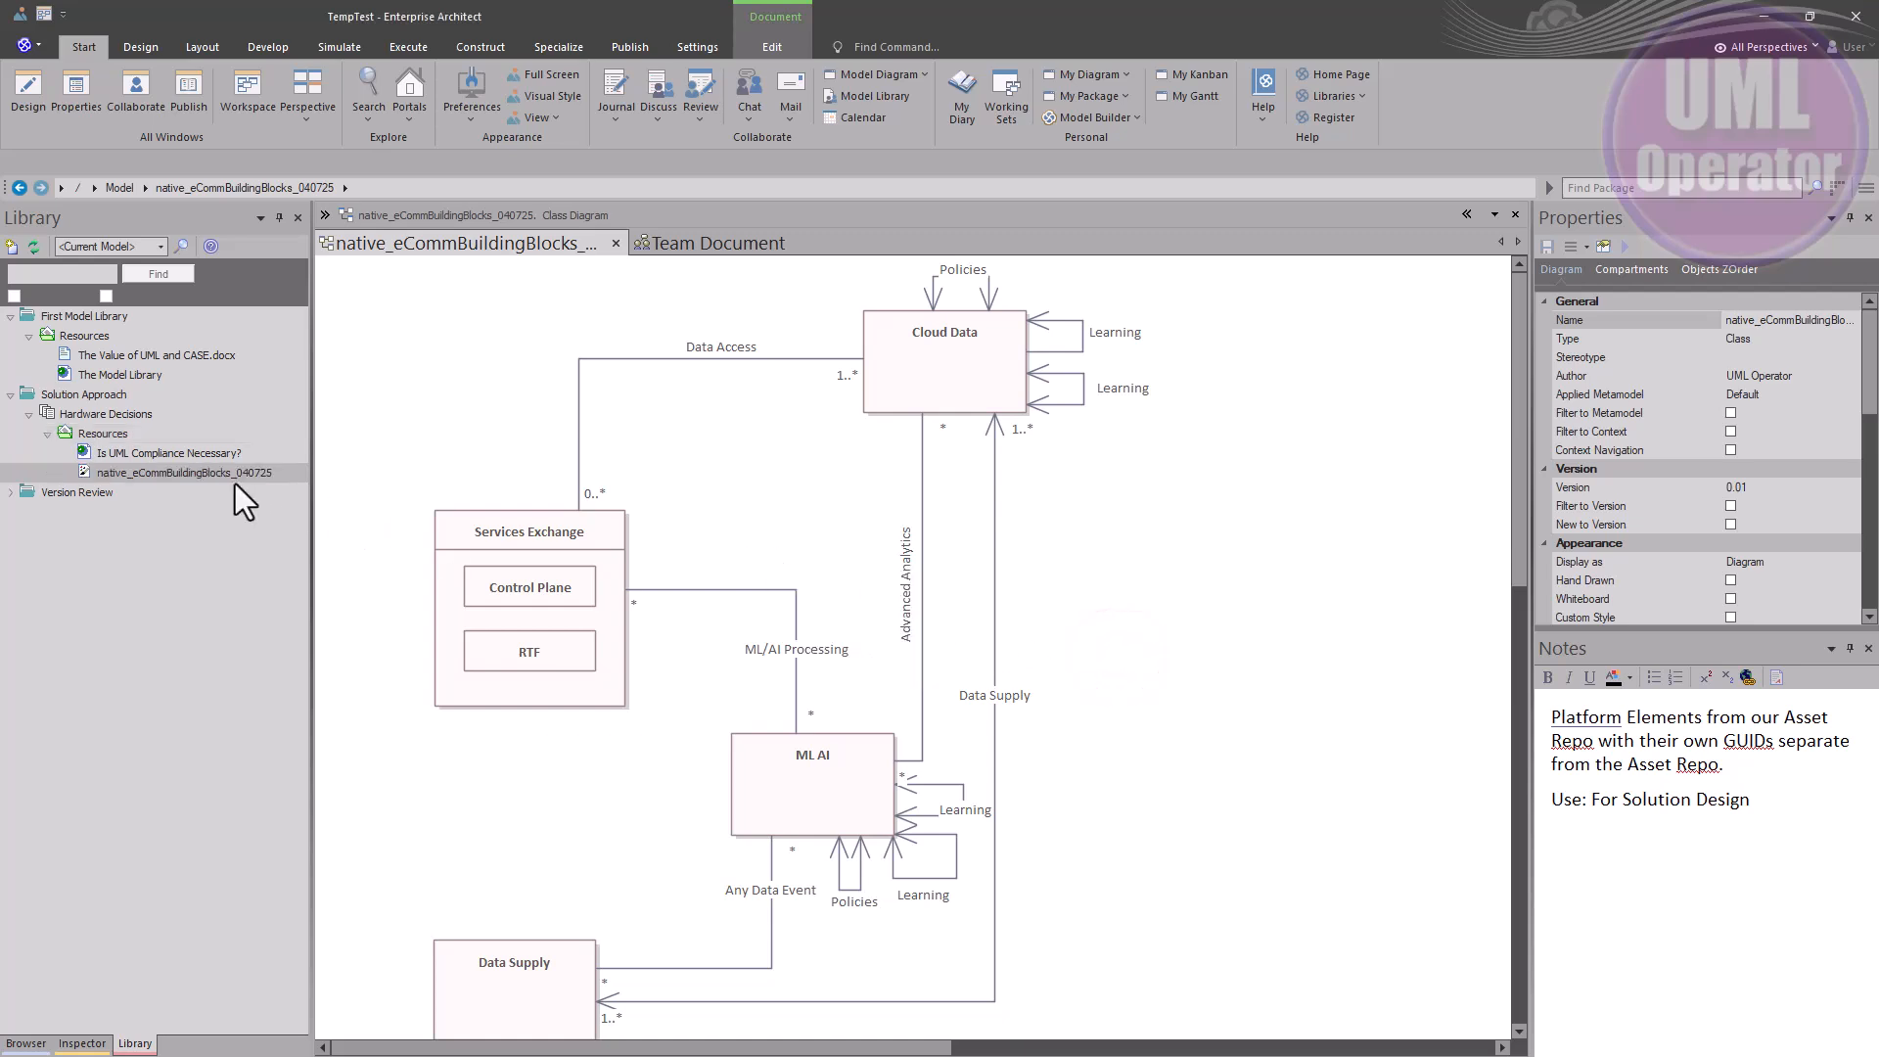
double_click(168, 477)
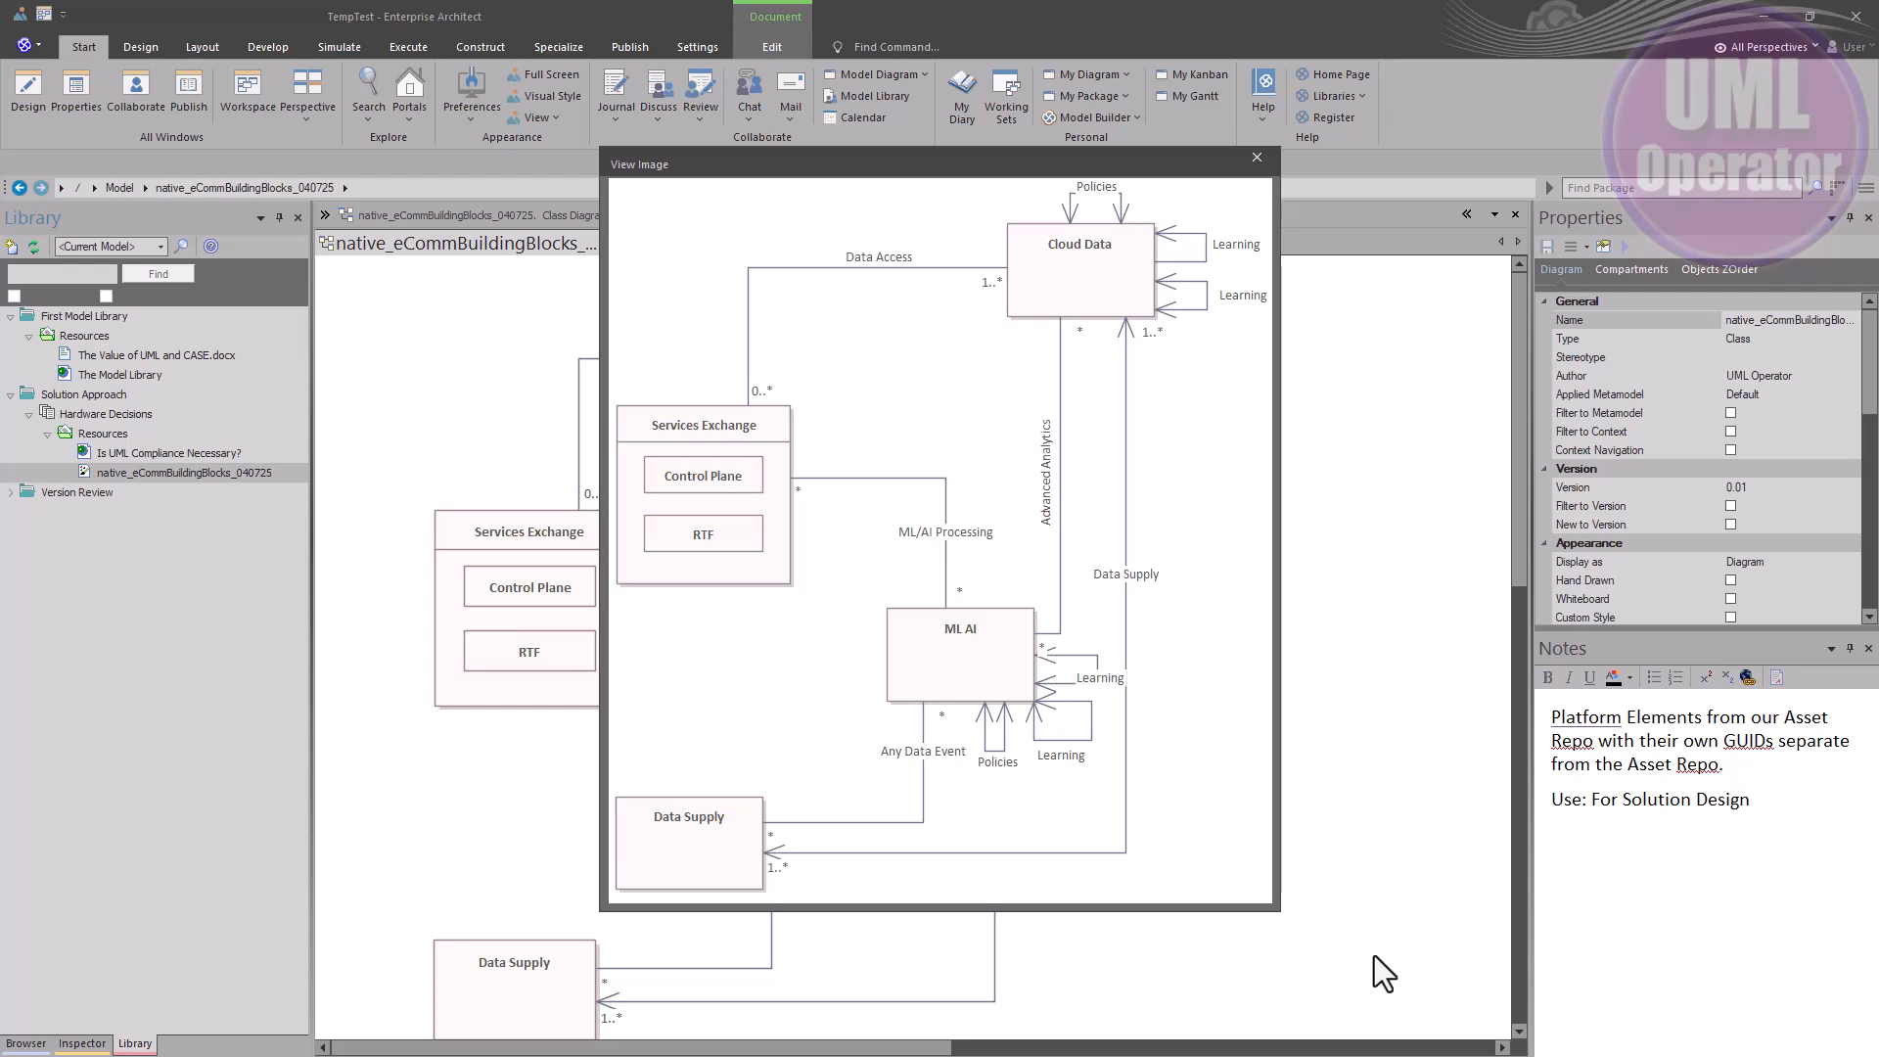
click(1257, 156)
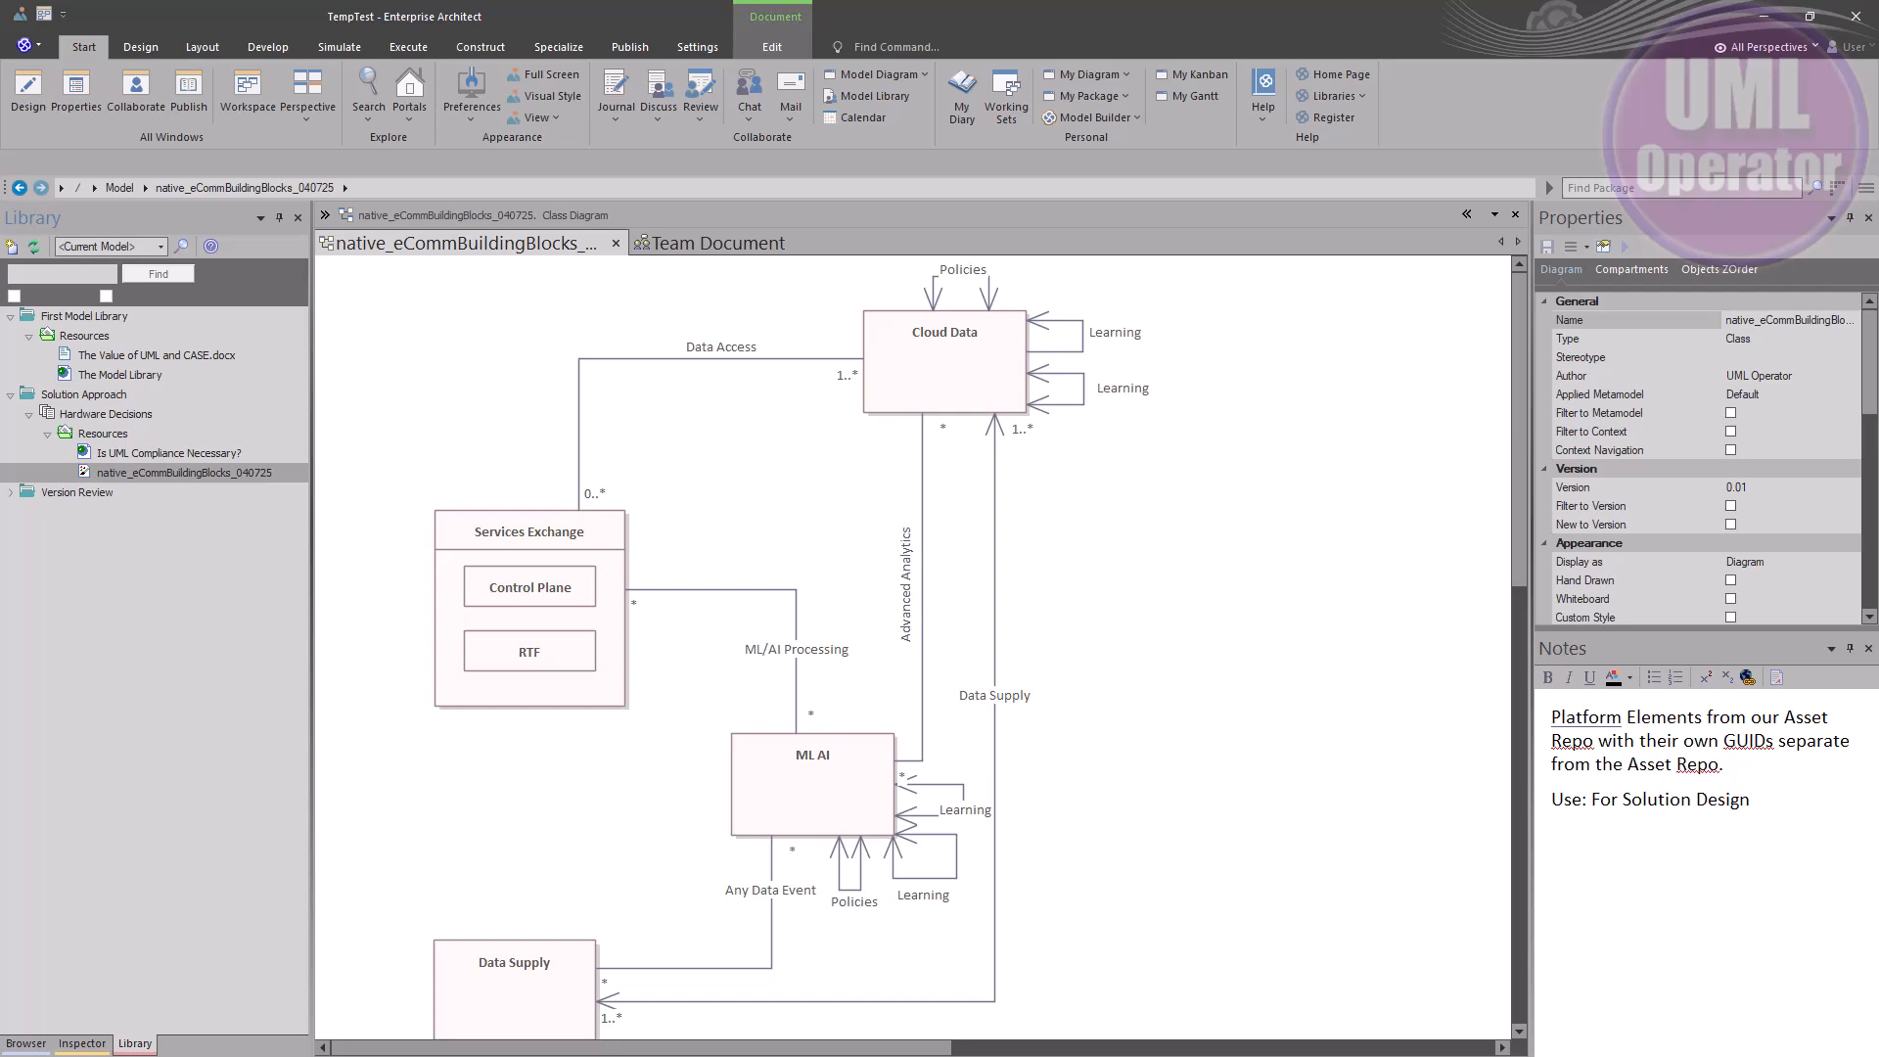
right_click(152, 472)
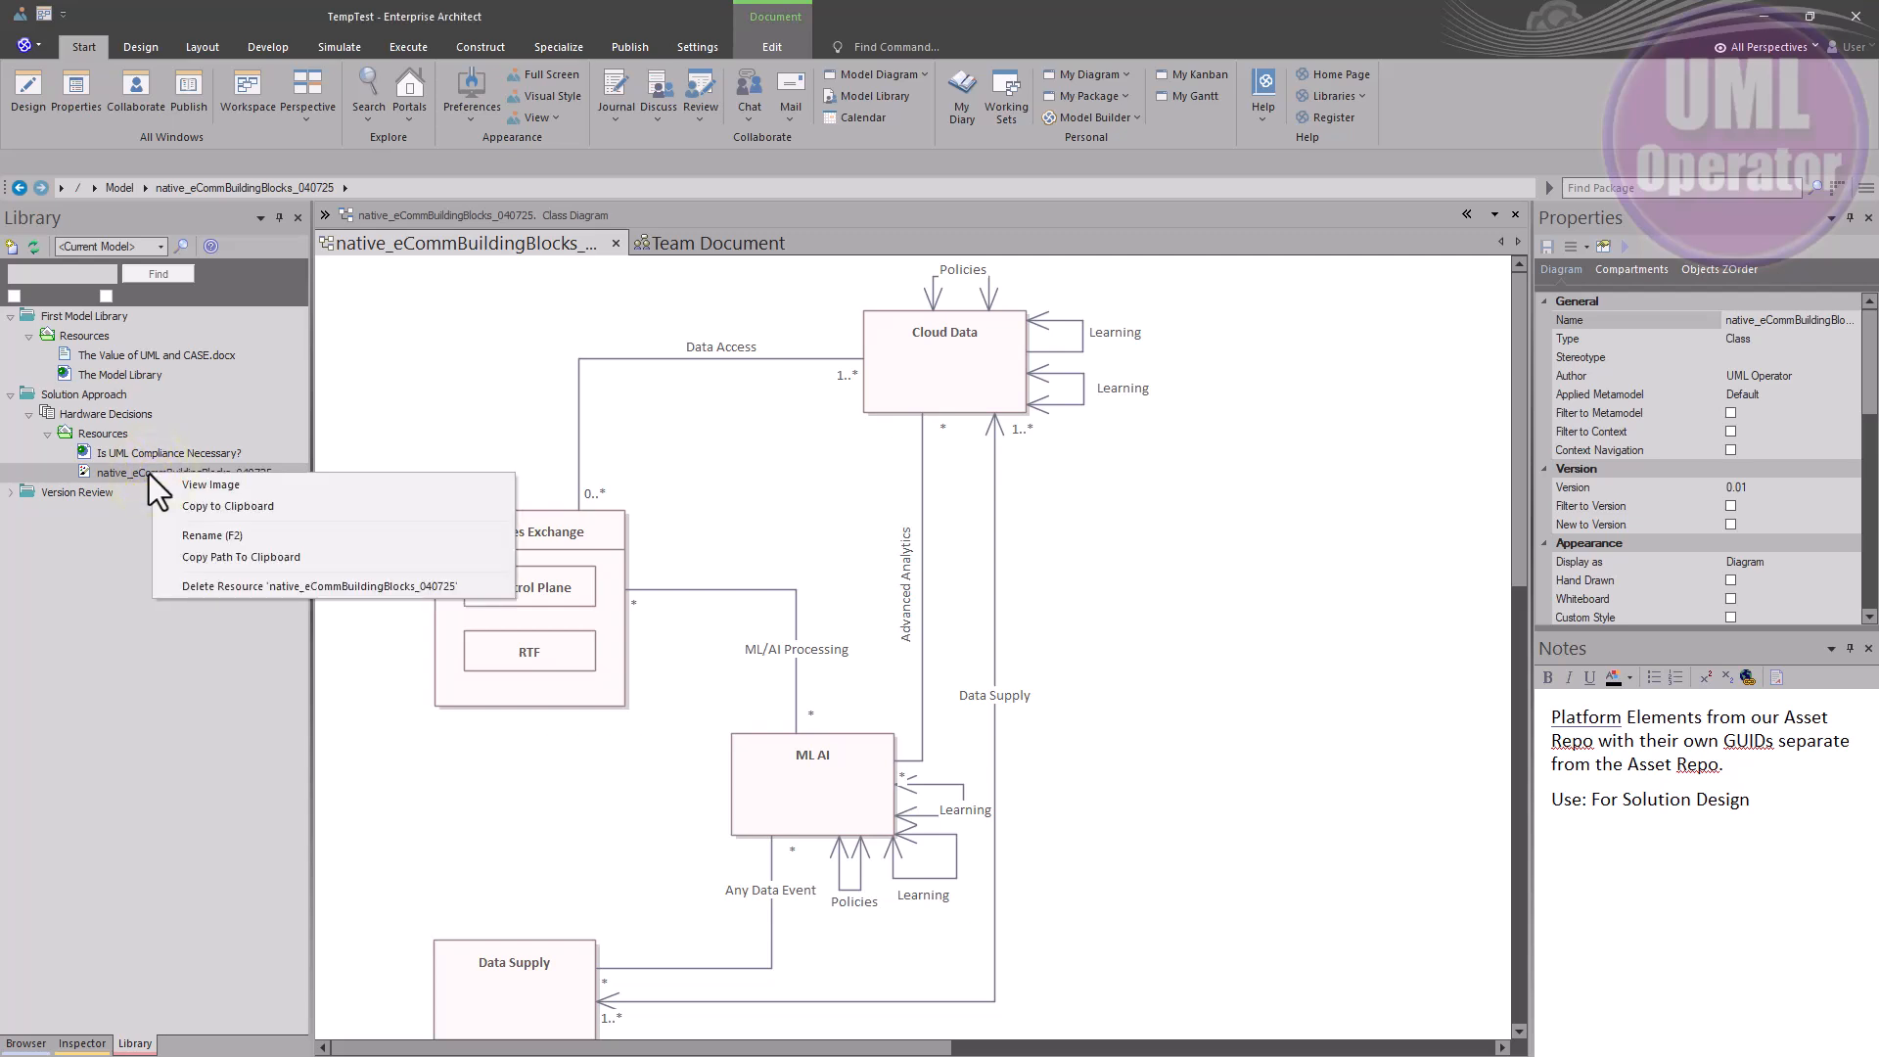
right_click(137, 450)
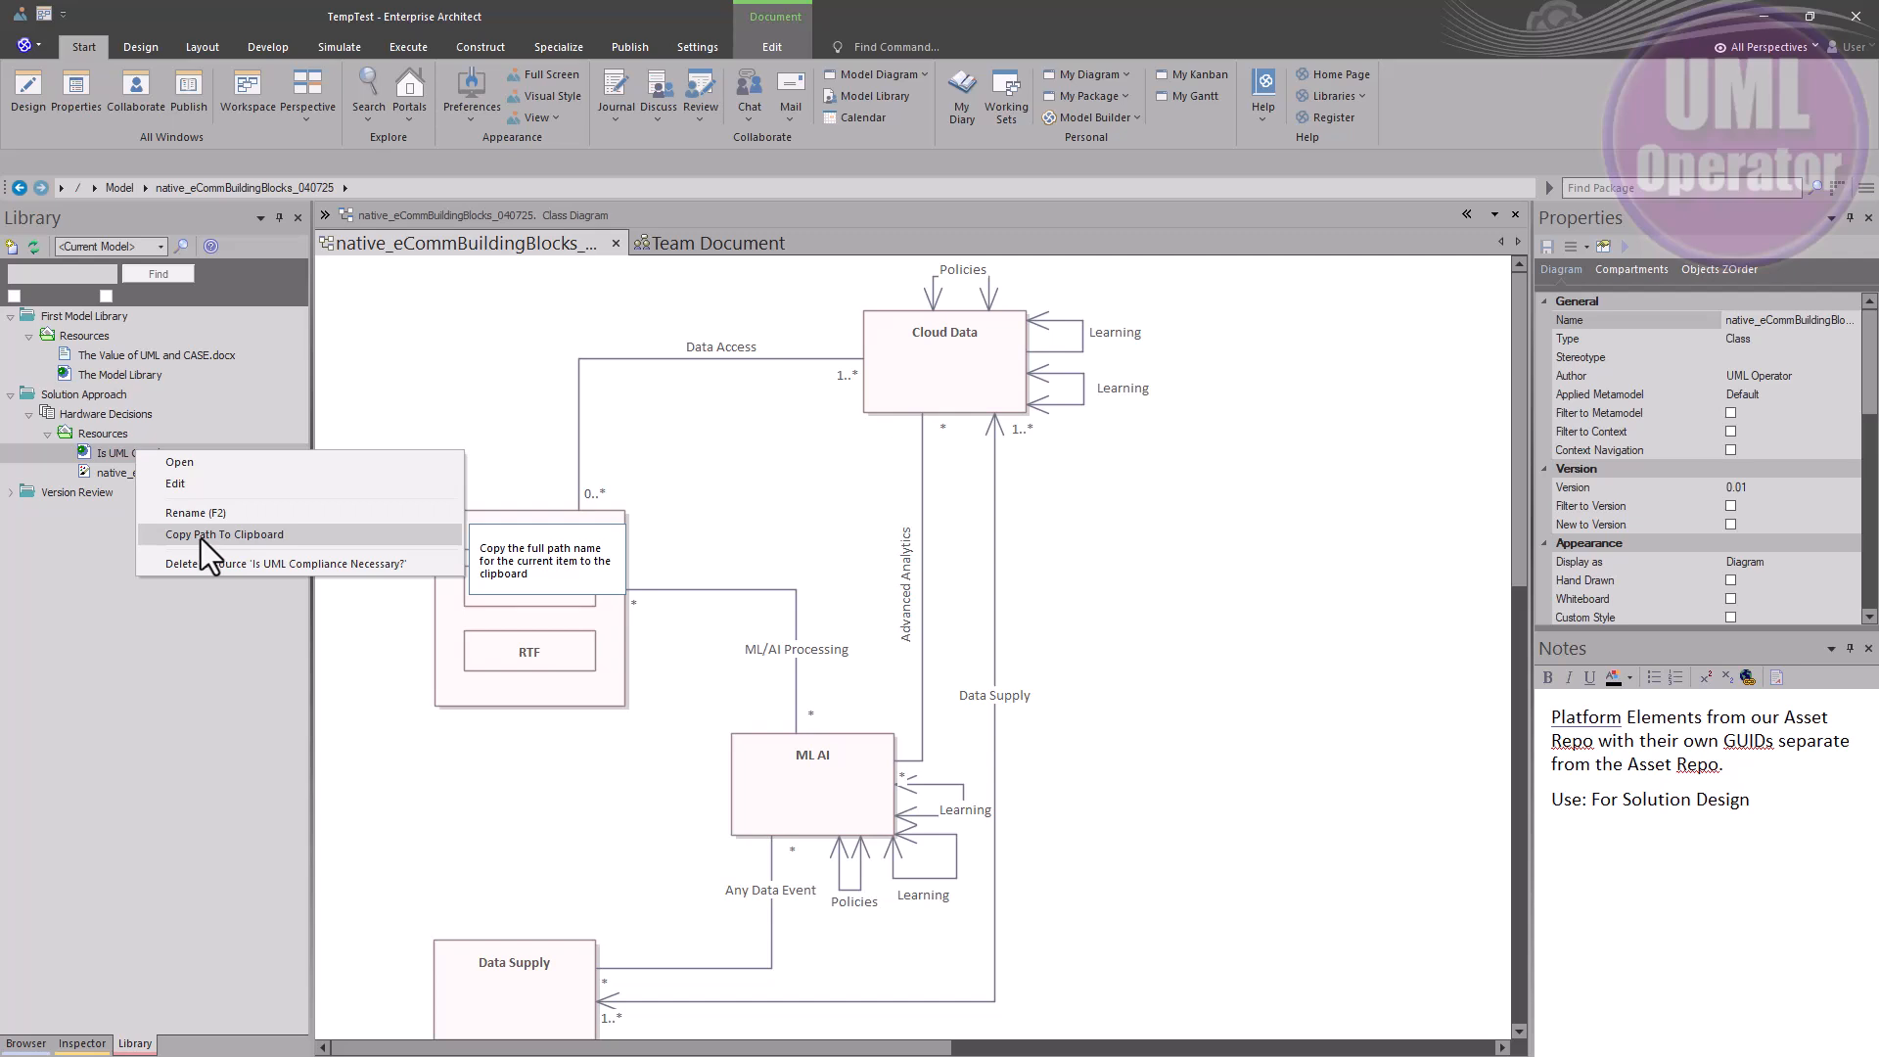
right_click(108, 433)
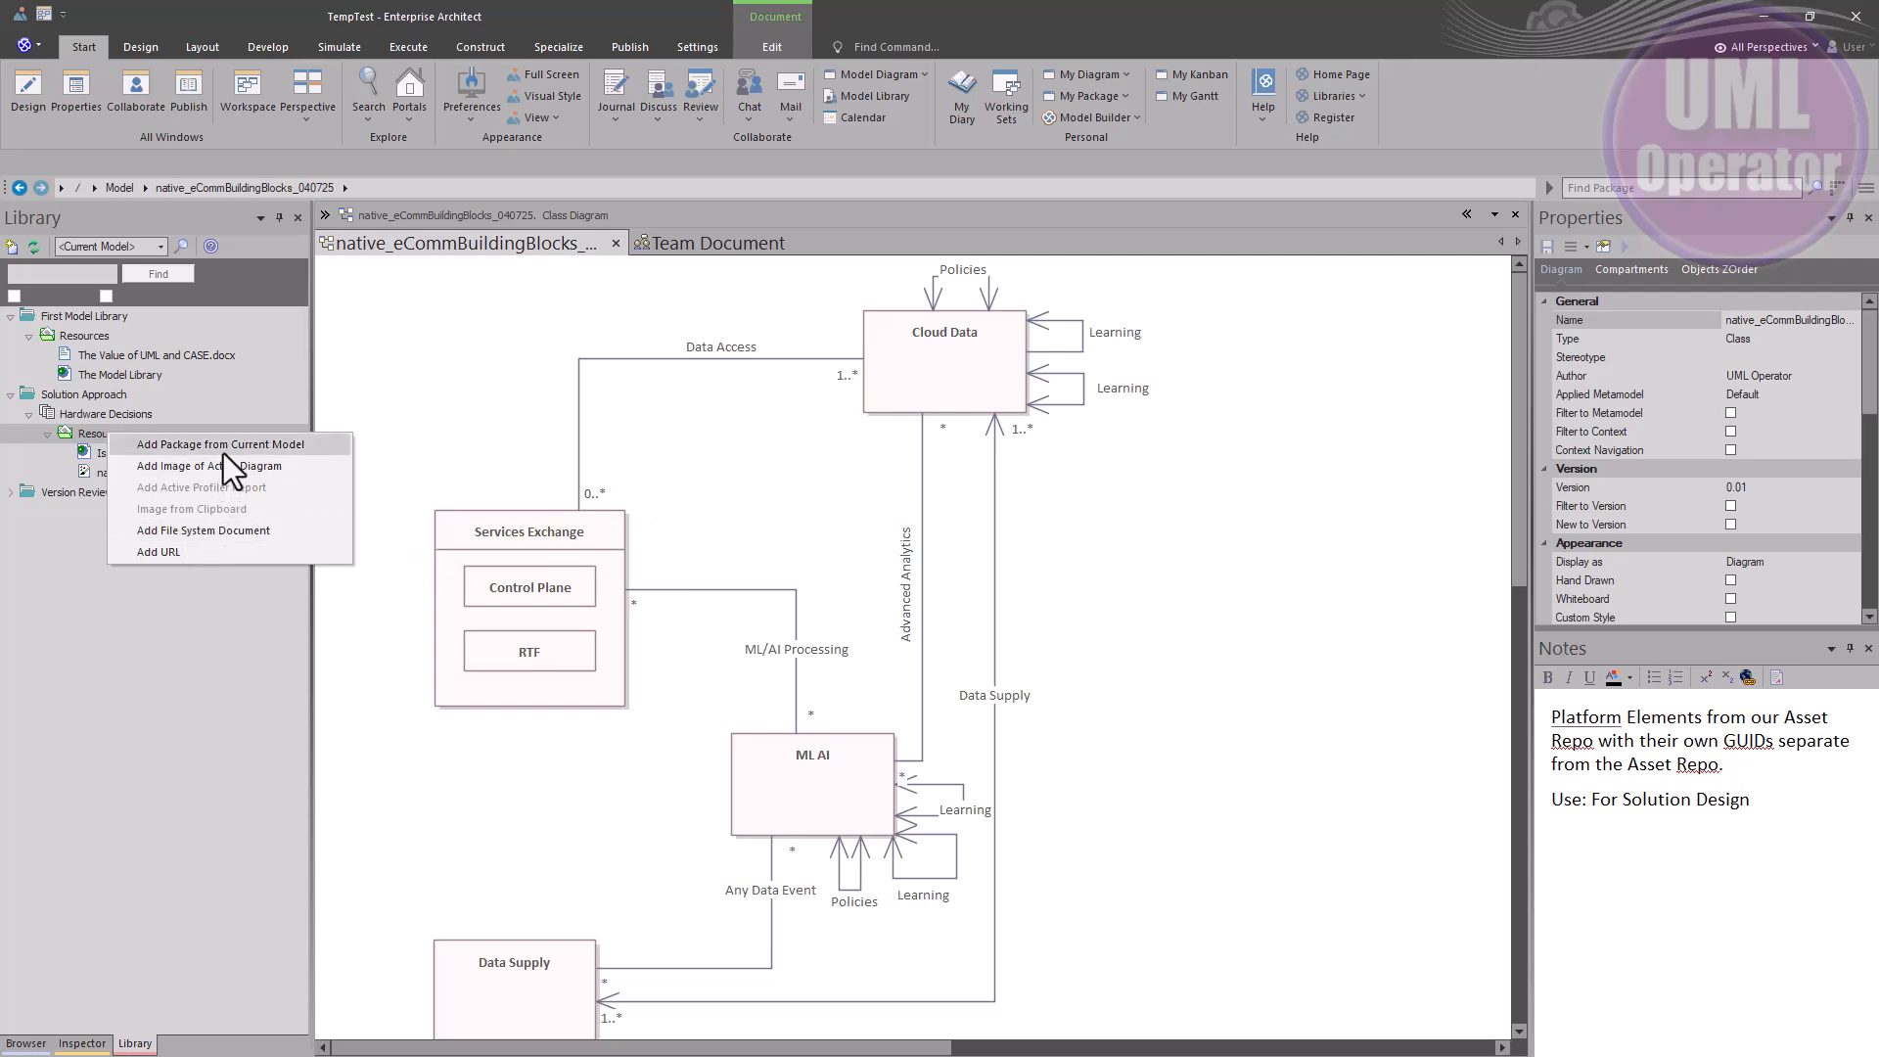
right_click(84, 413)
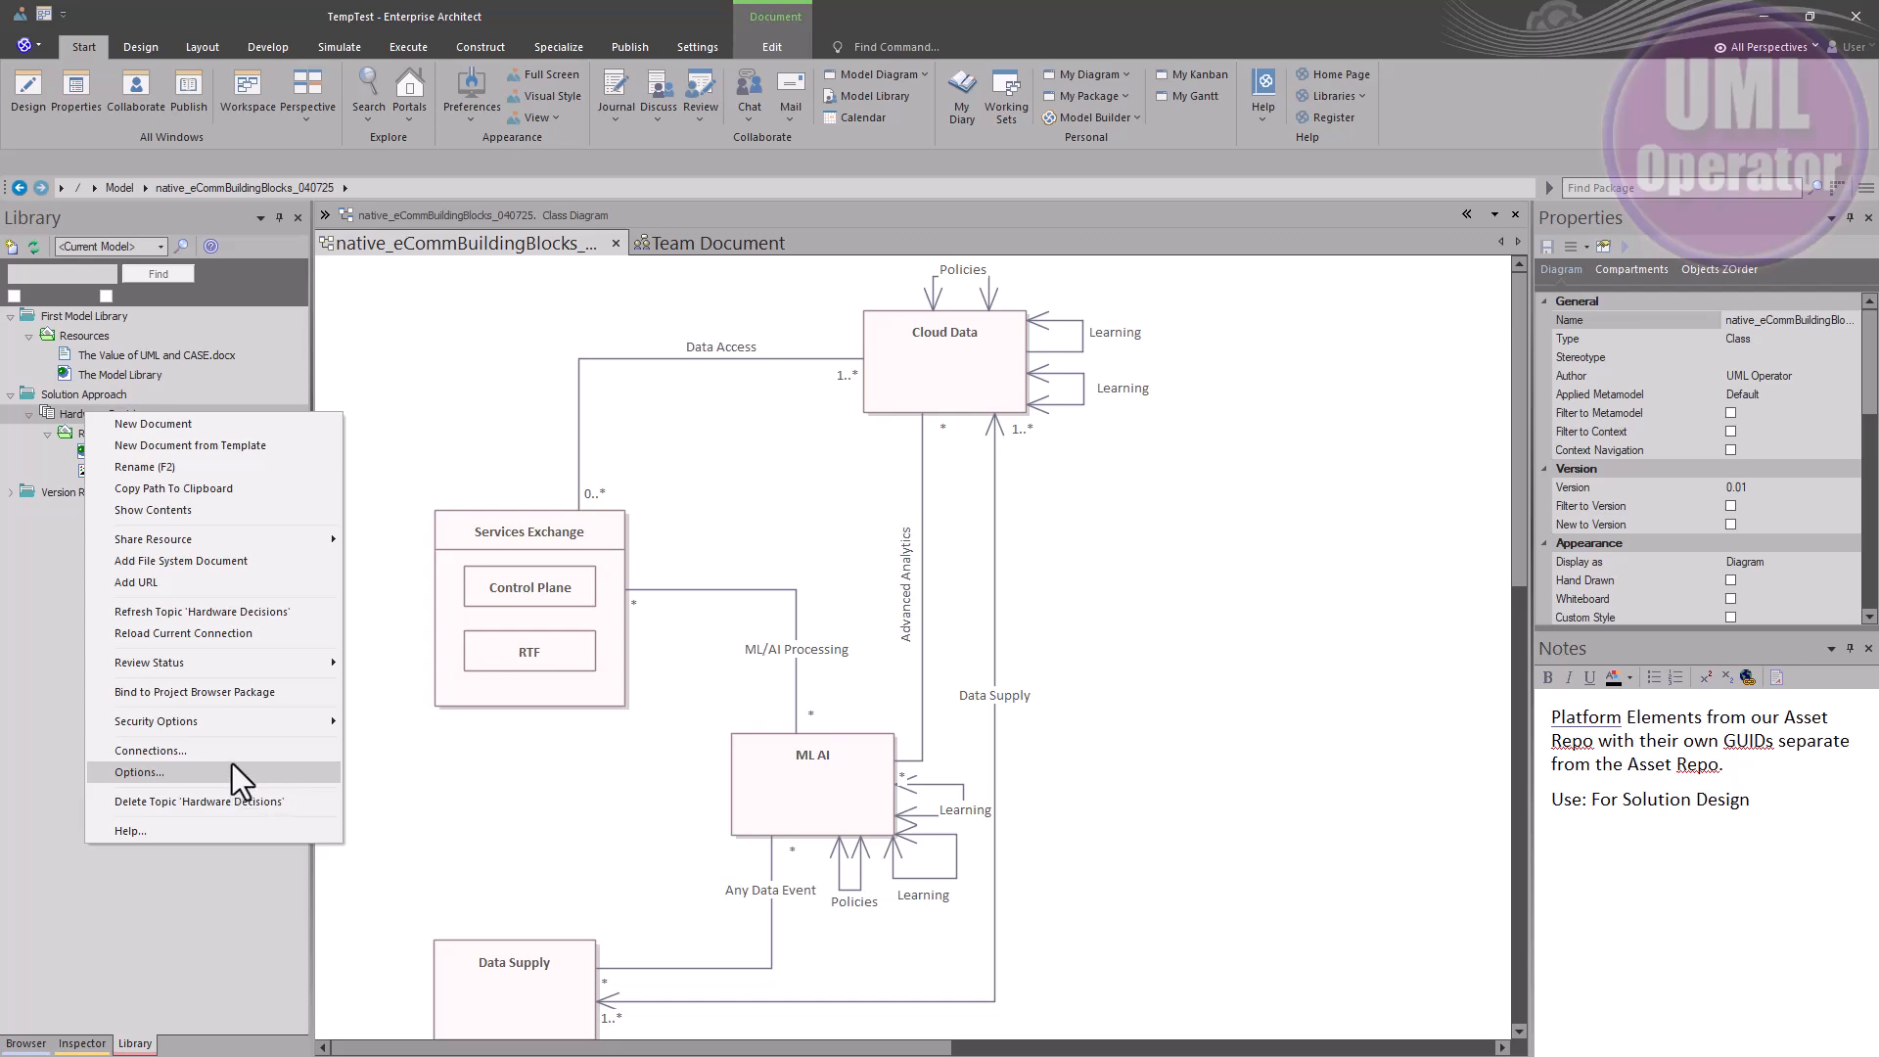
mouse_move(251, 725)
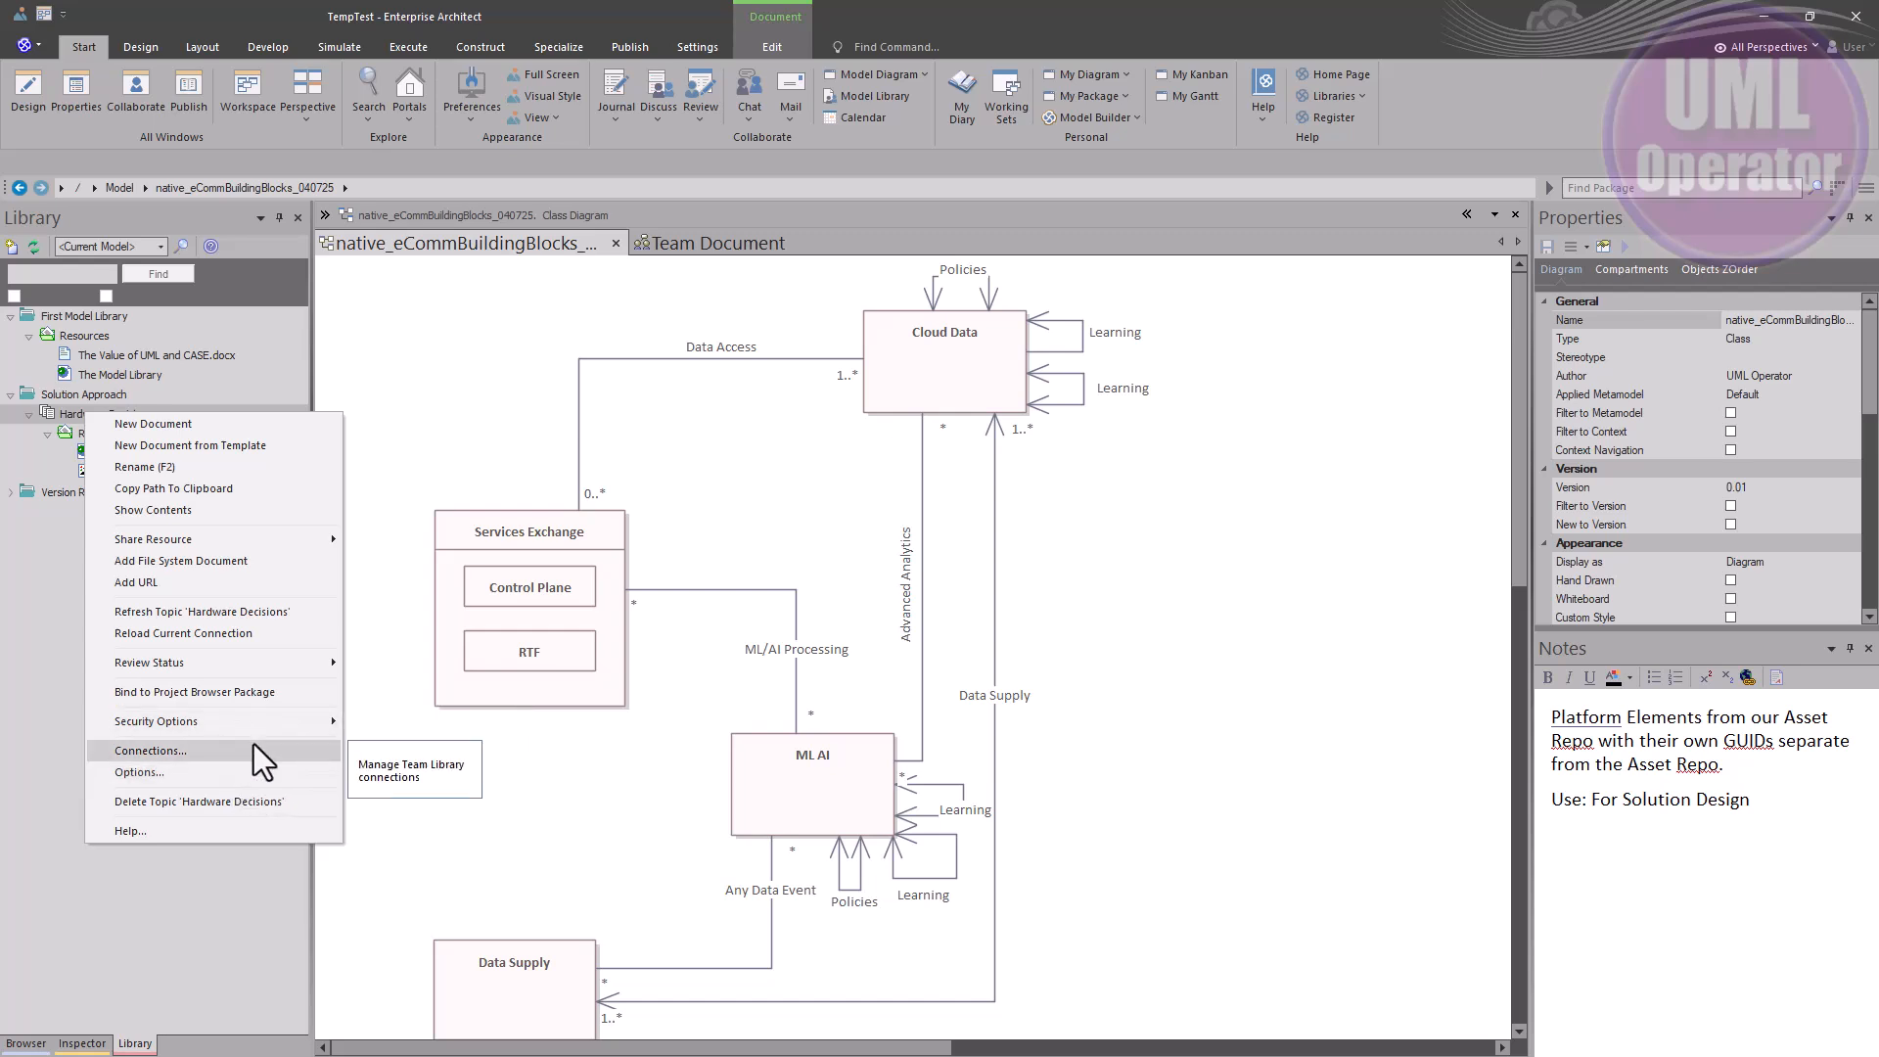
click(195, 775)
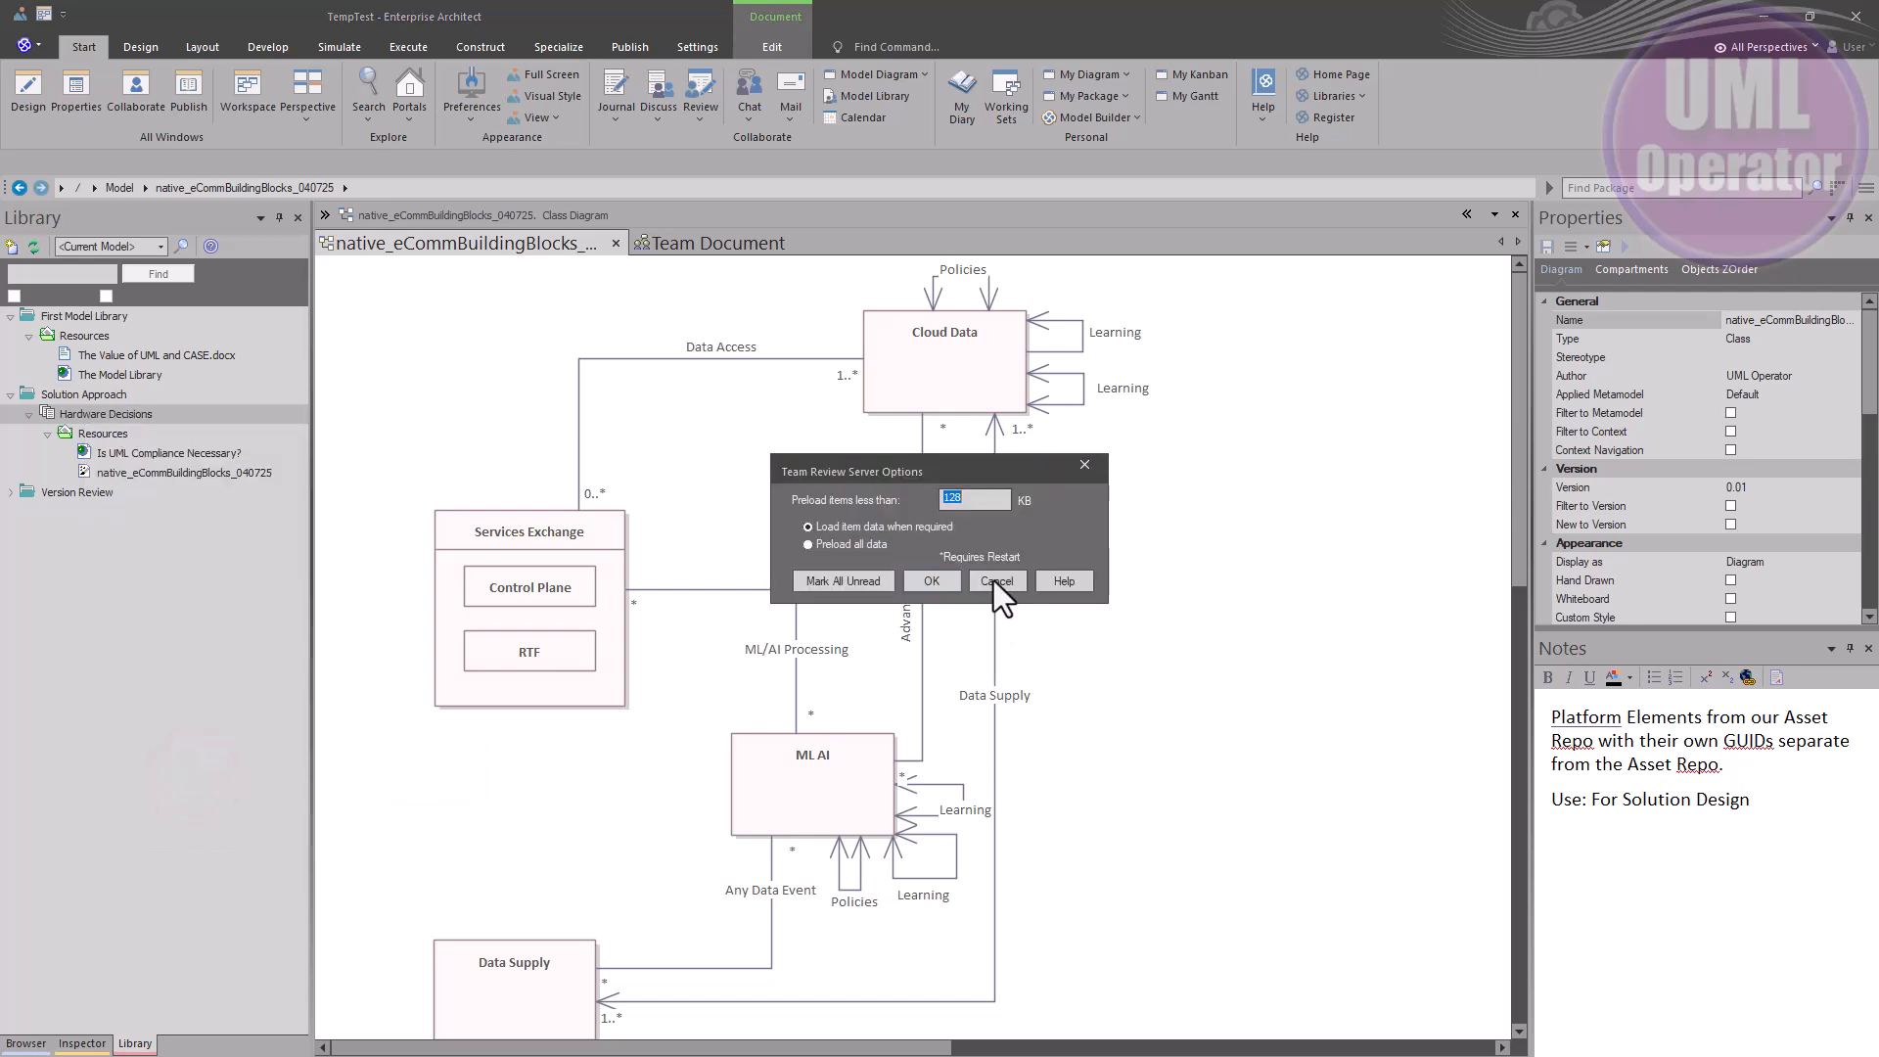
click(995, 580)
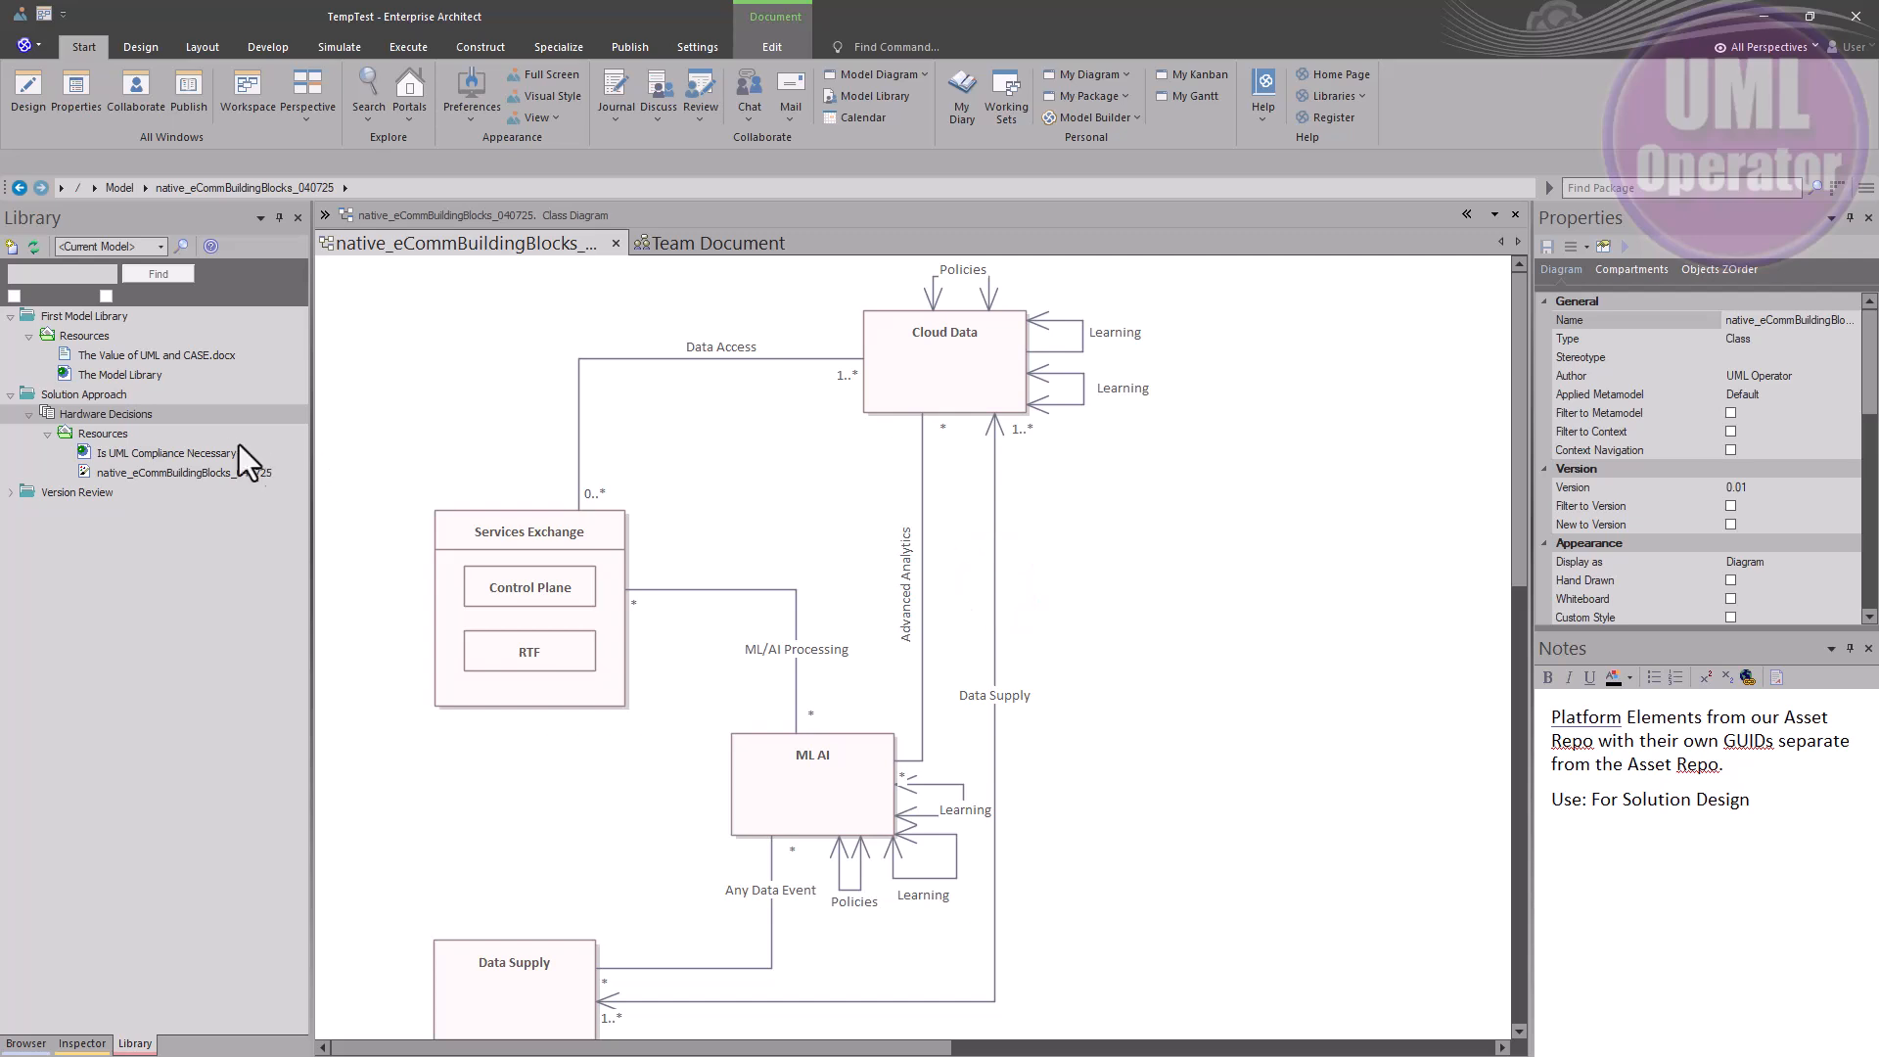
right_click(62, 391)
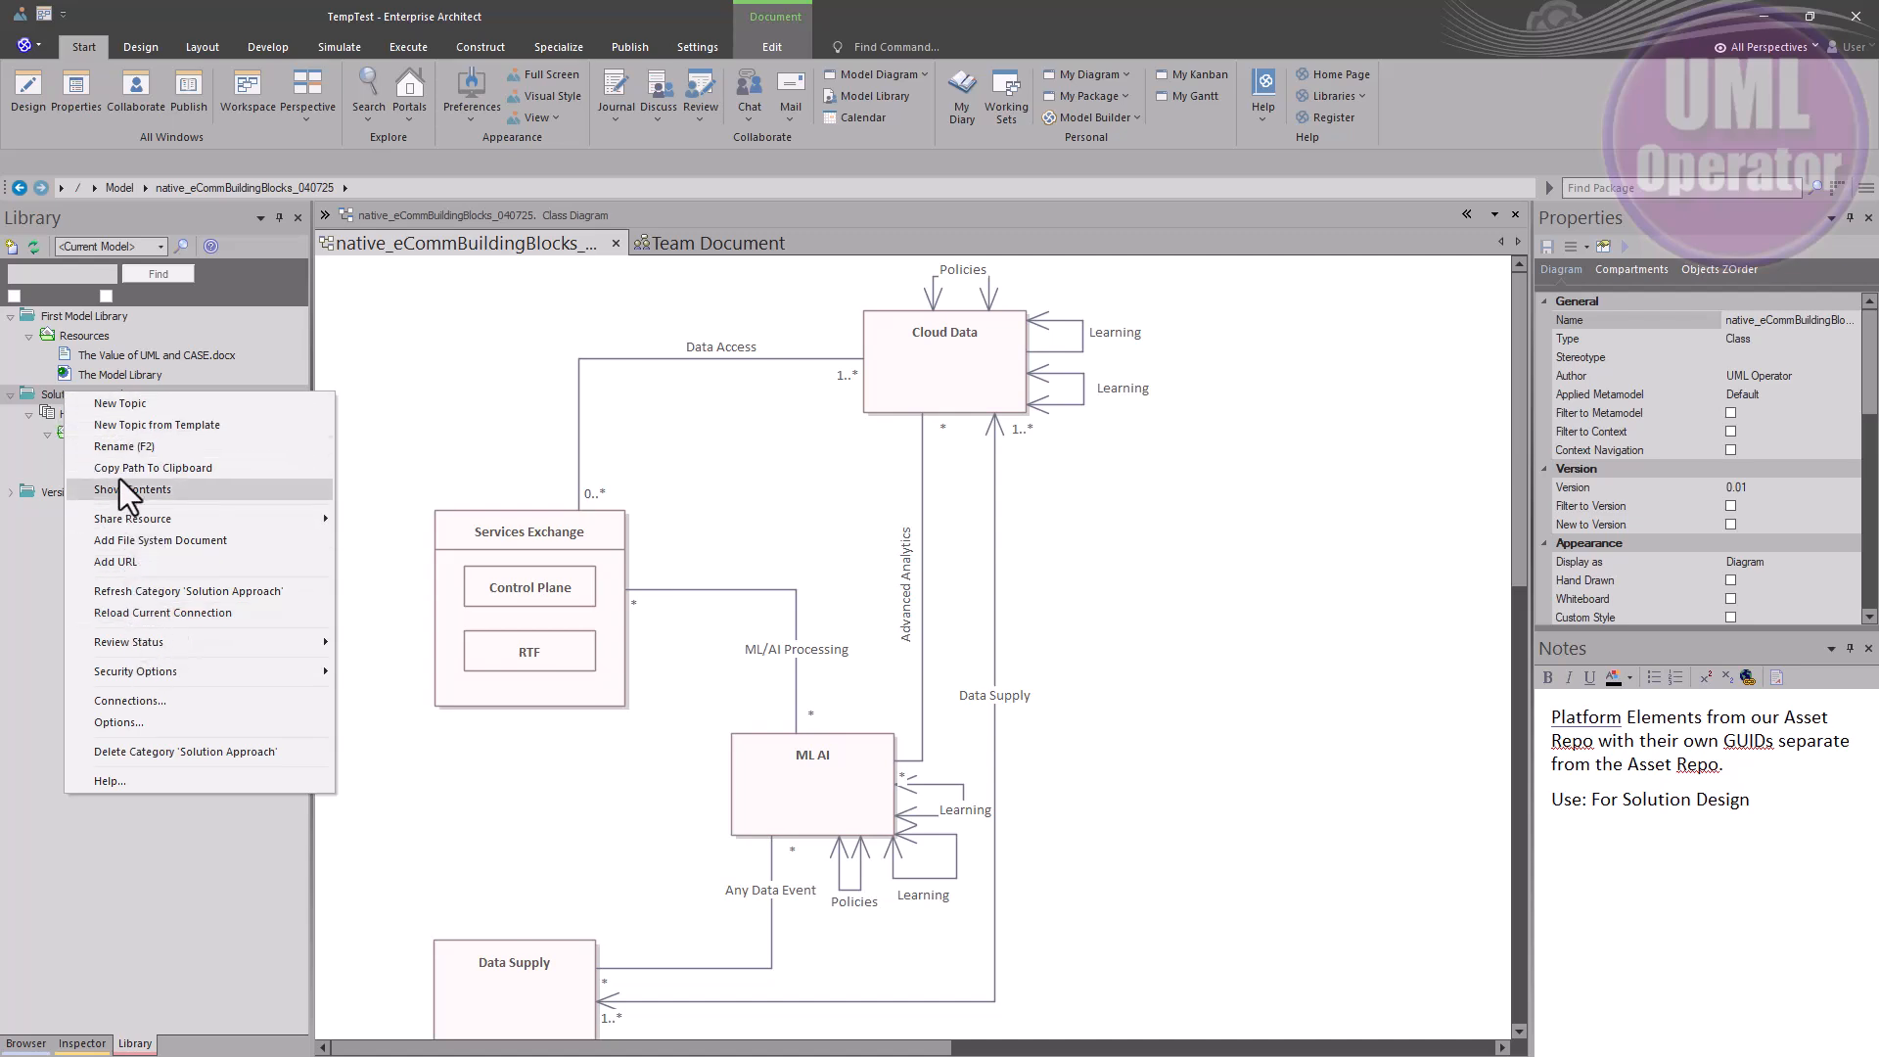
right_click(51, 413)
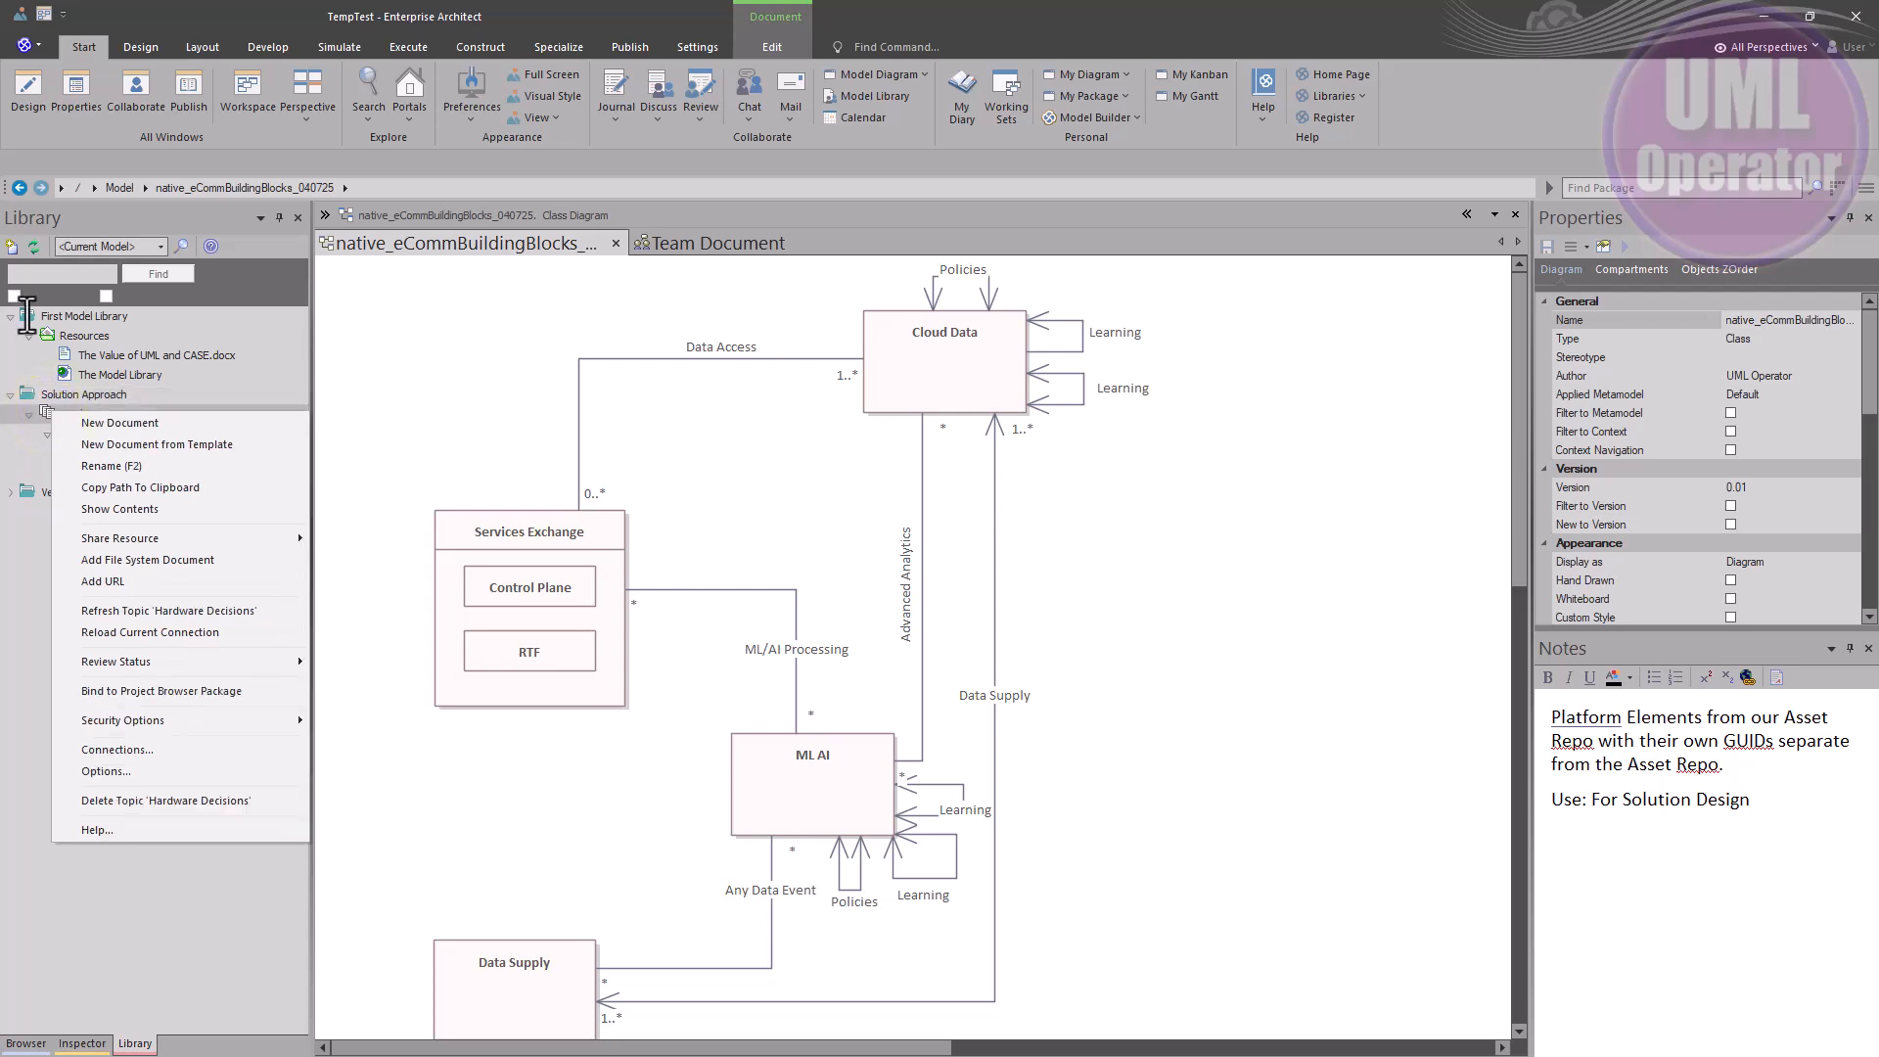
click(14, 380)
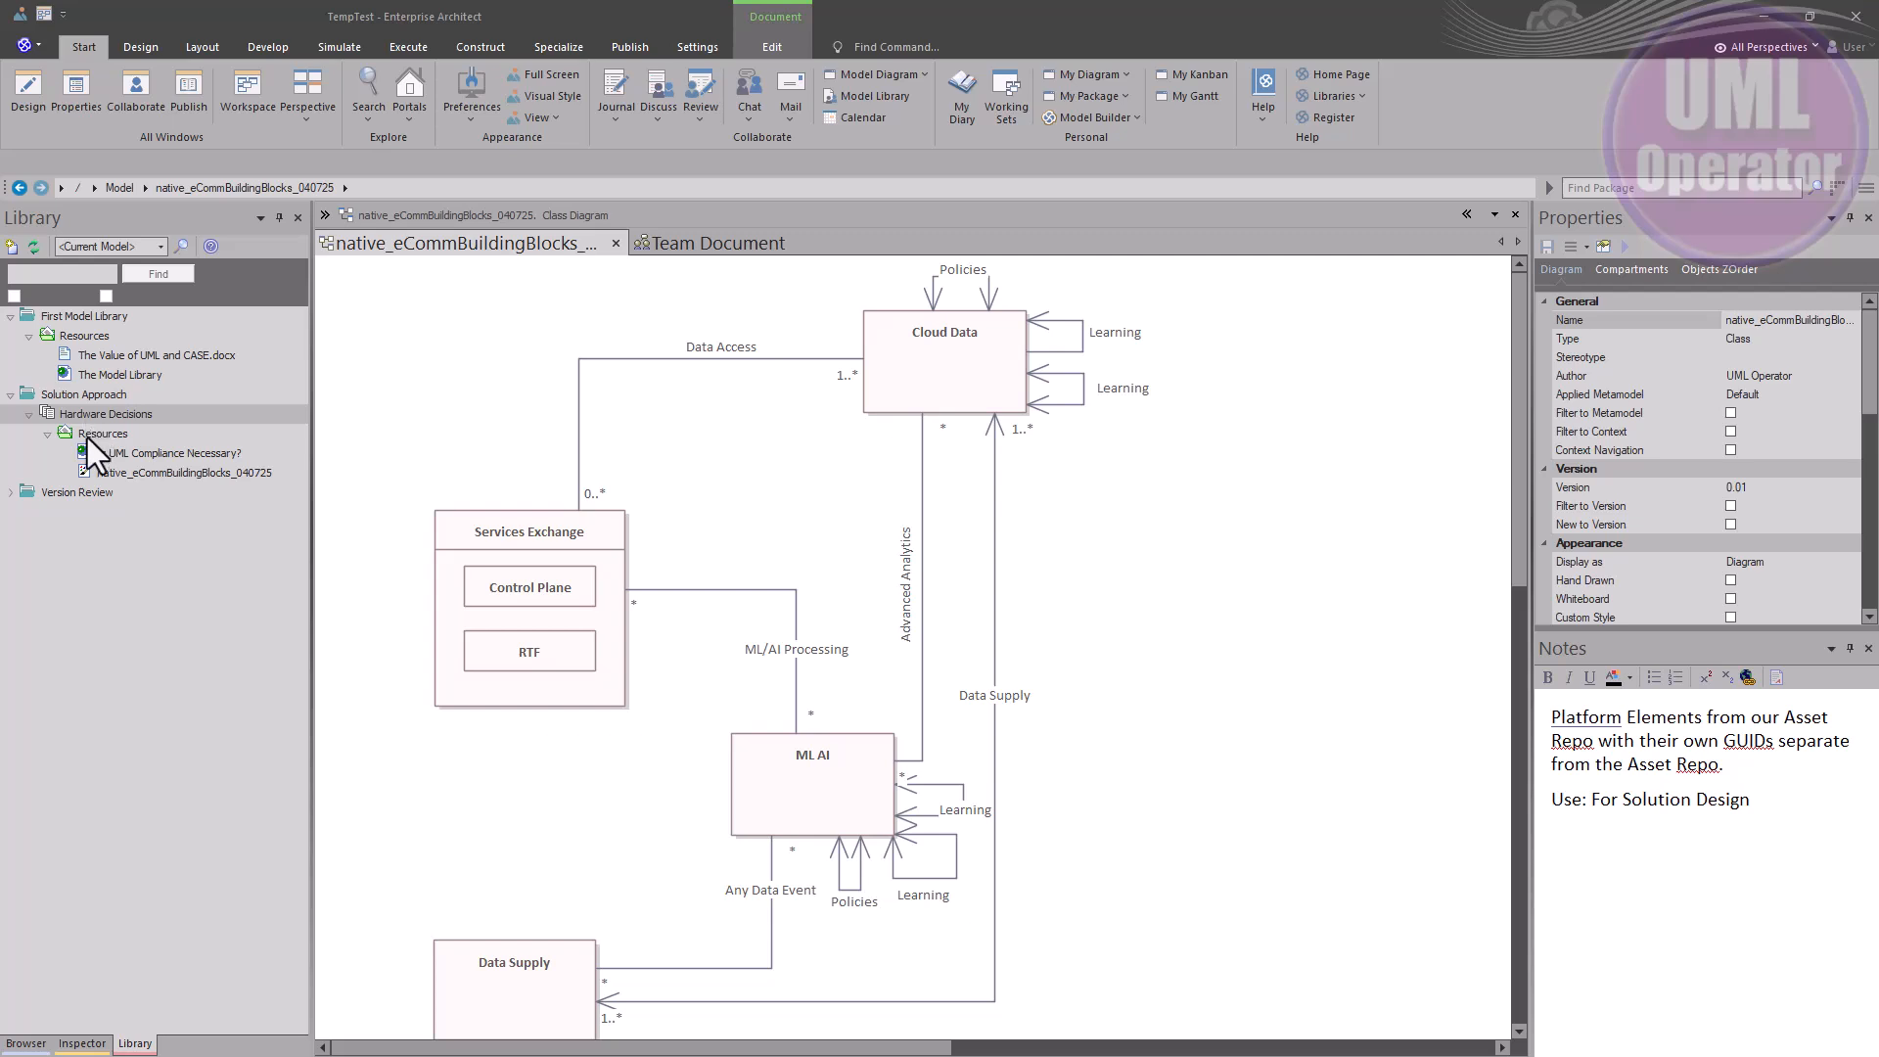
right_click(91, 418)
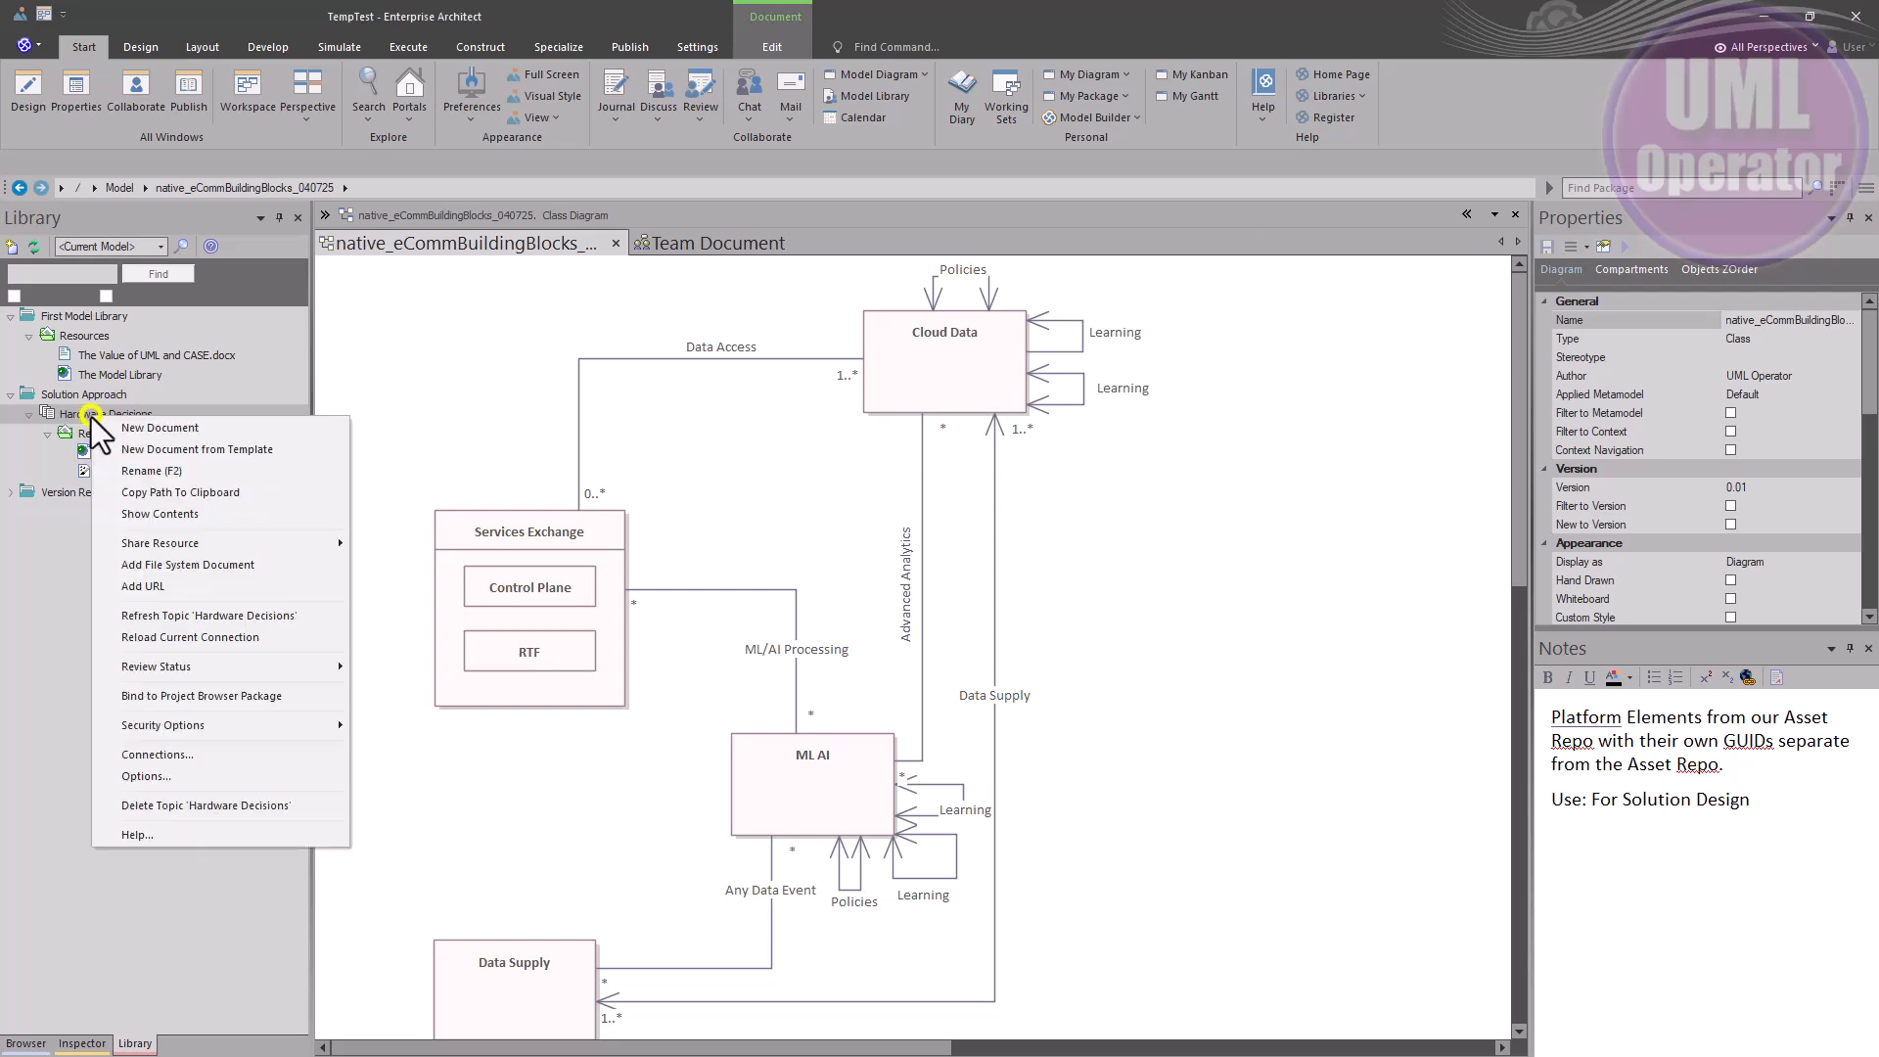
click(244, 726)
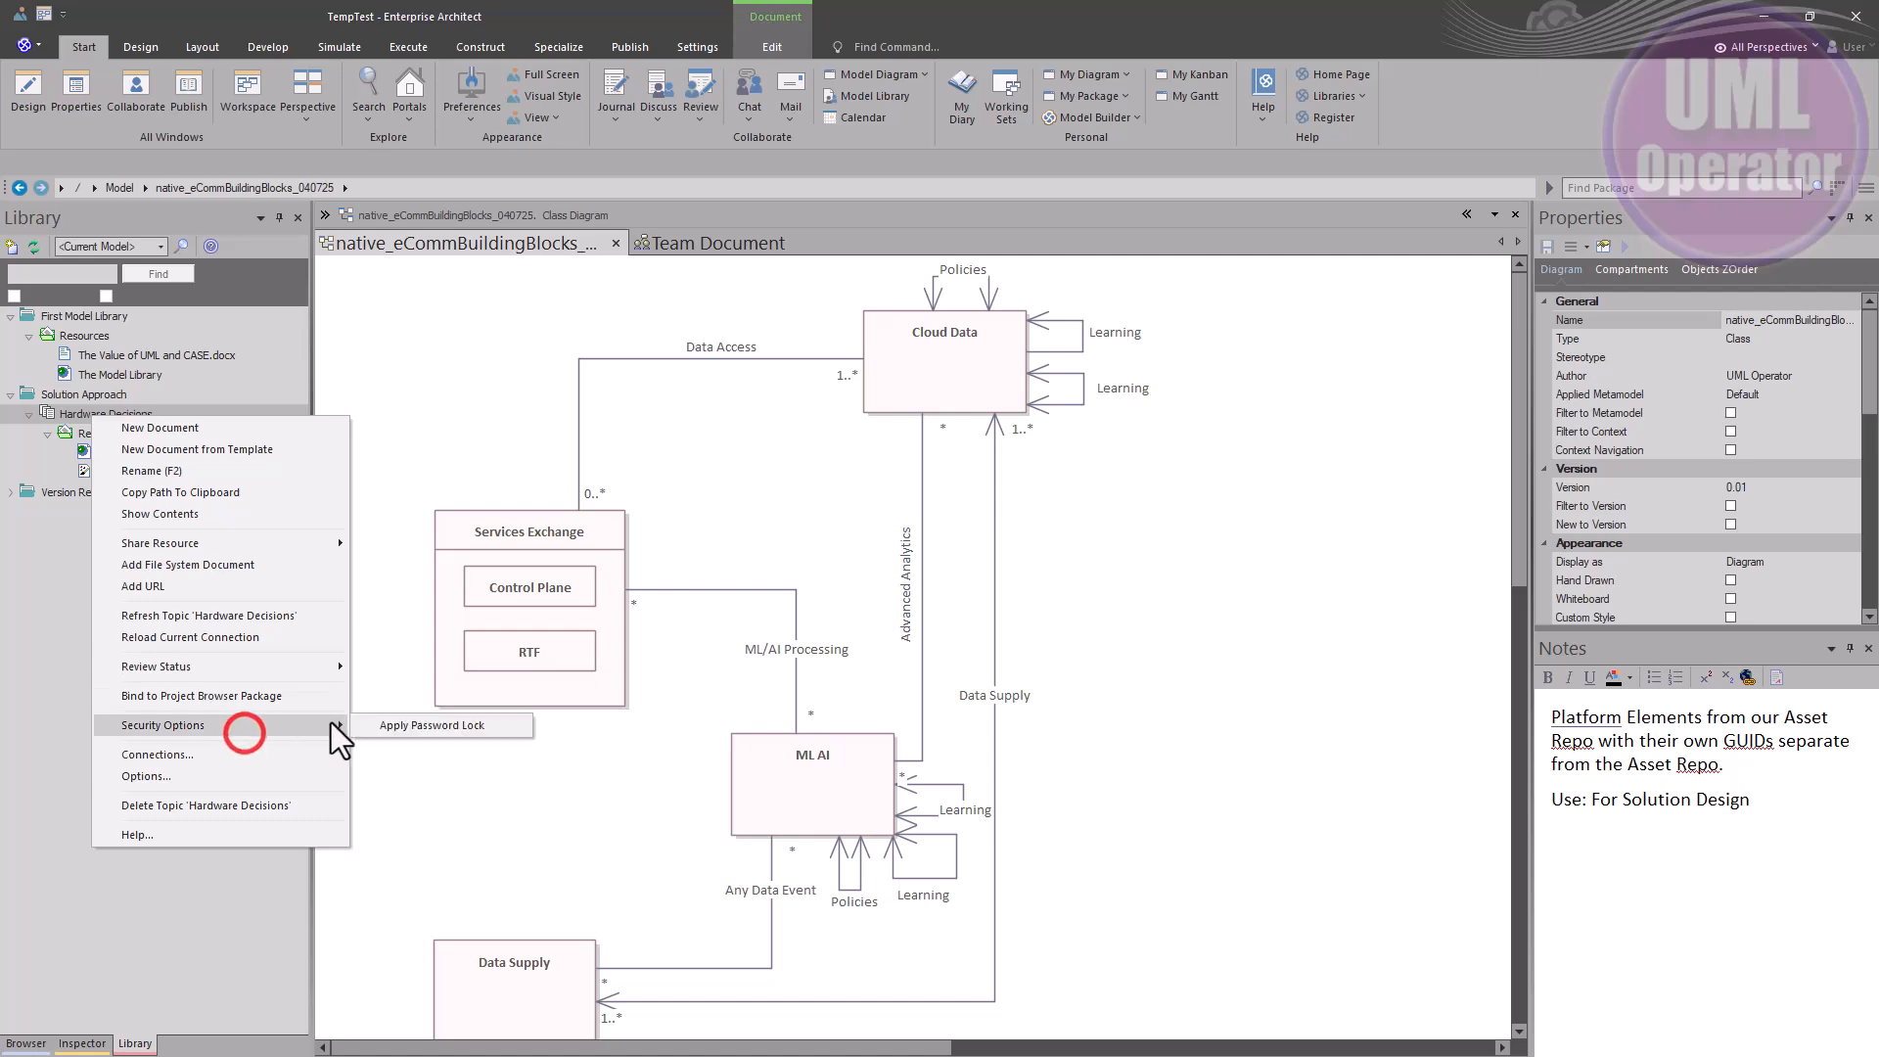
click(432, 725)
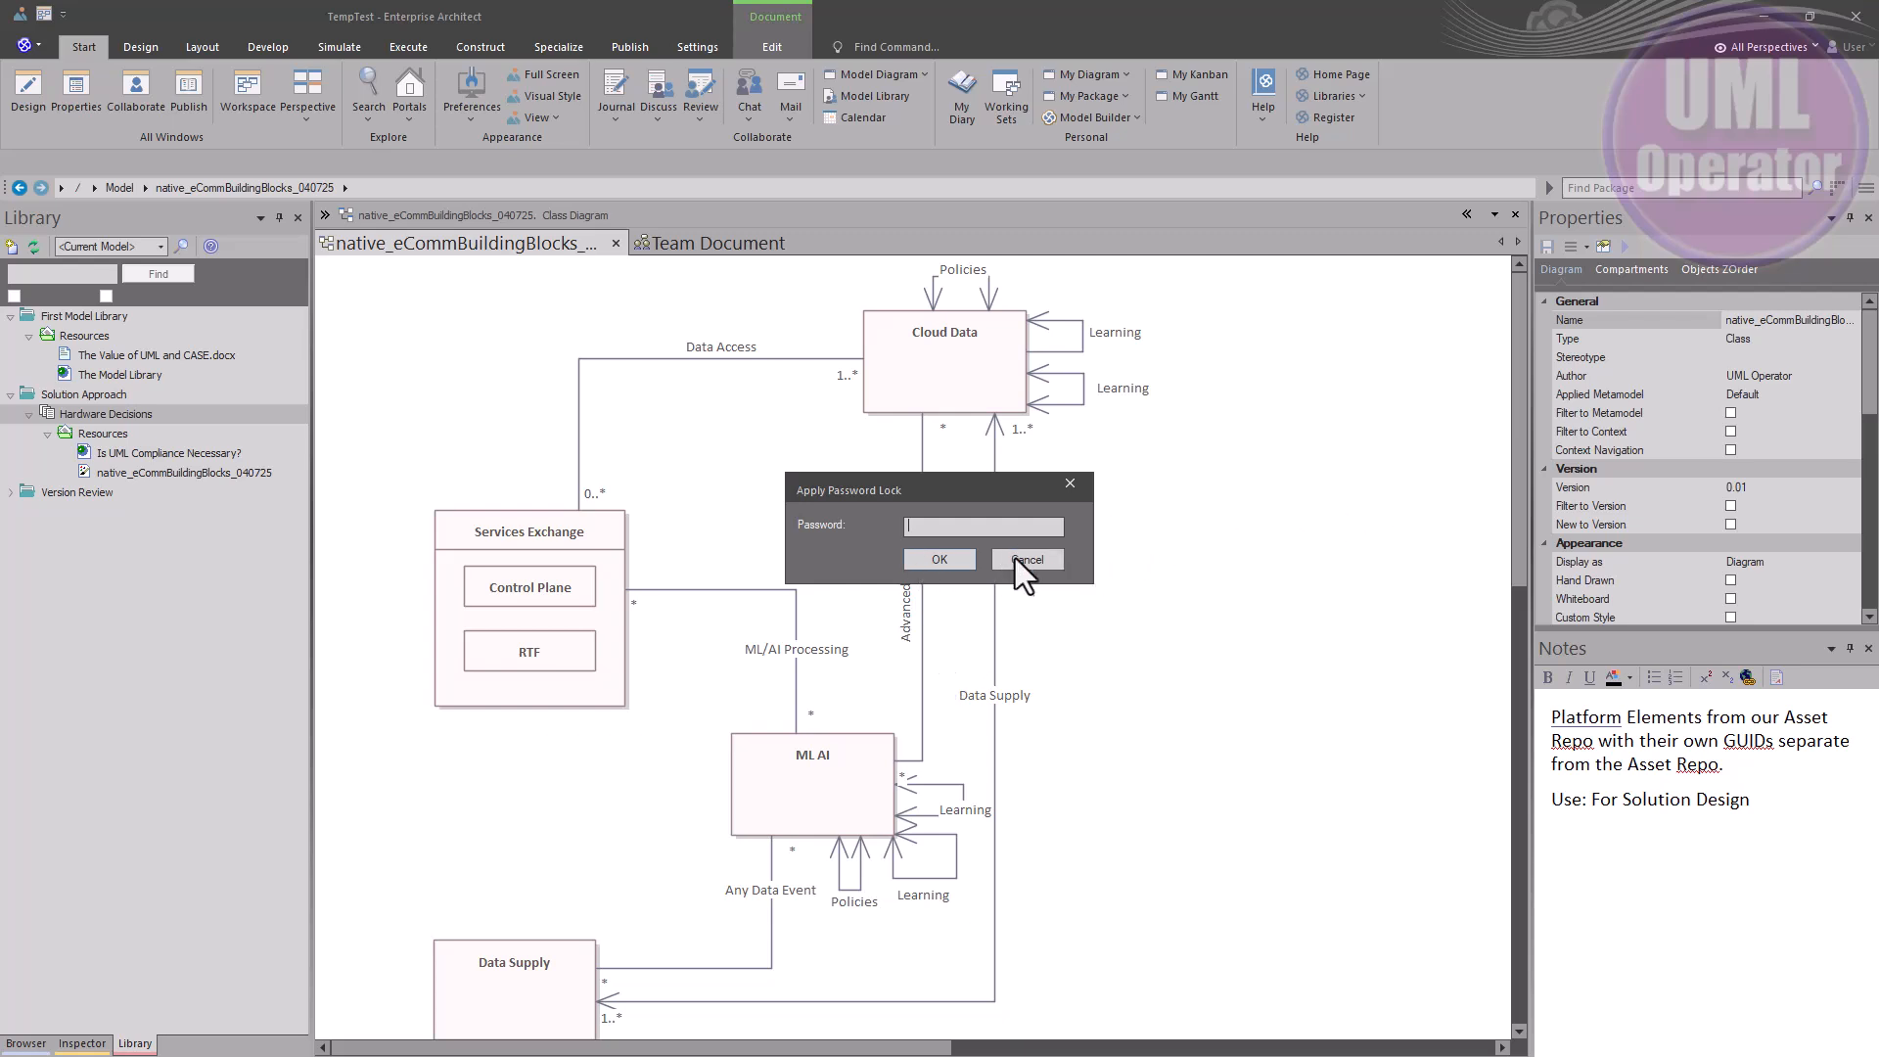
click(1014, 558)
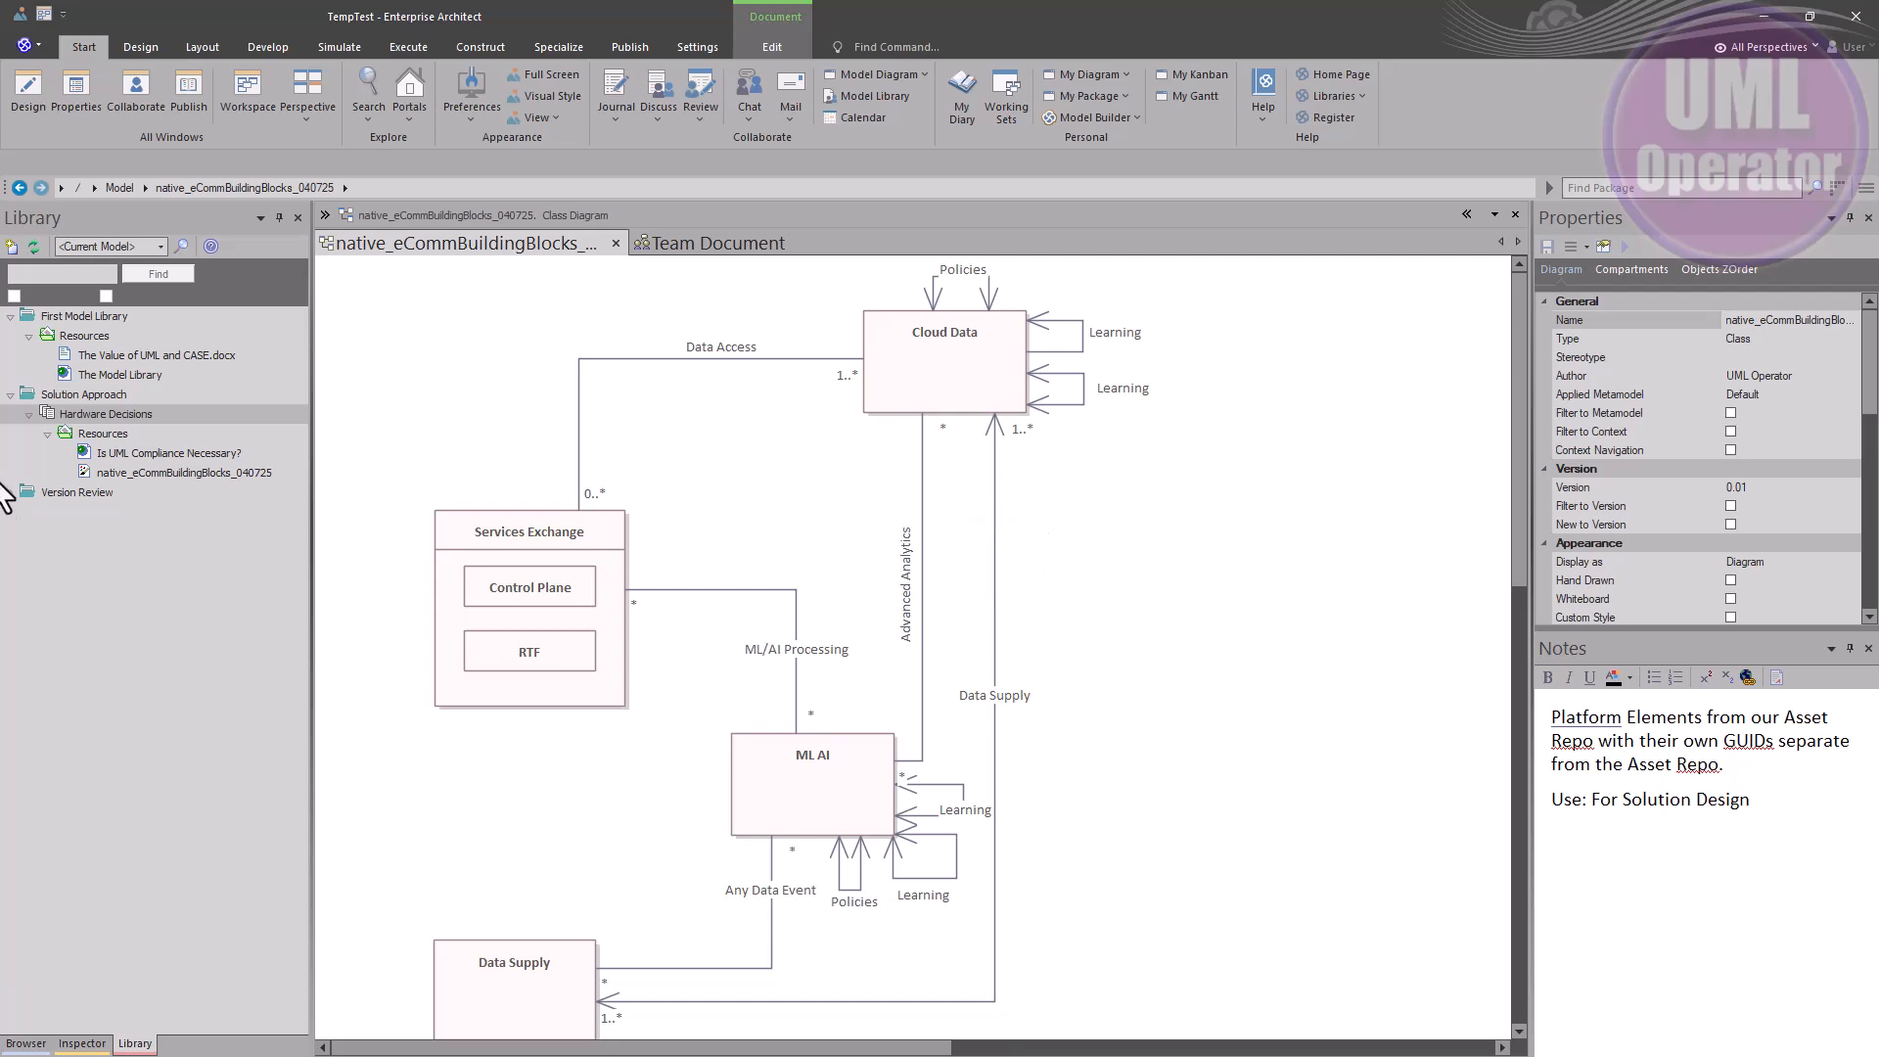
Open the Team Review Server Options dialog from the Library's Hardware Decisions context menu
right_click(107, 415)
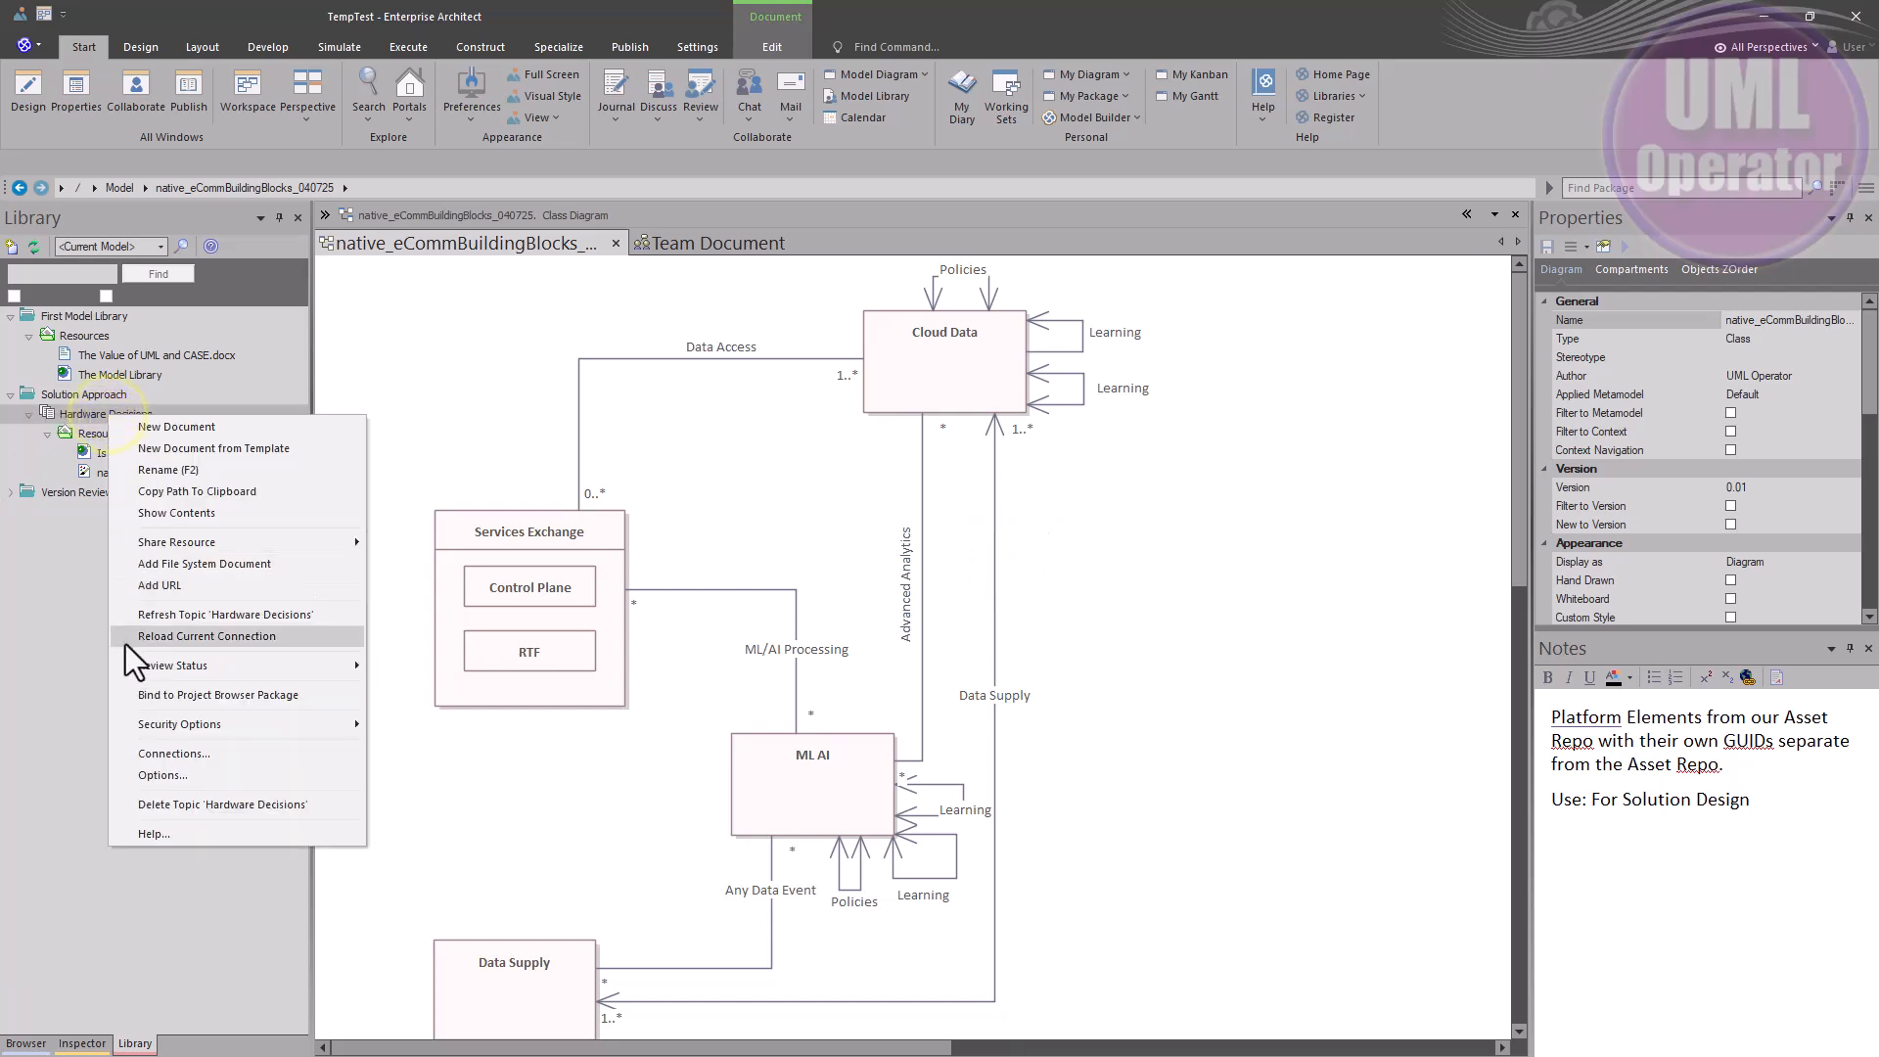
click(184, 772)
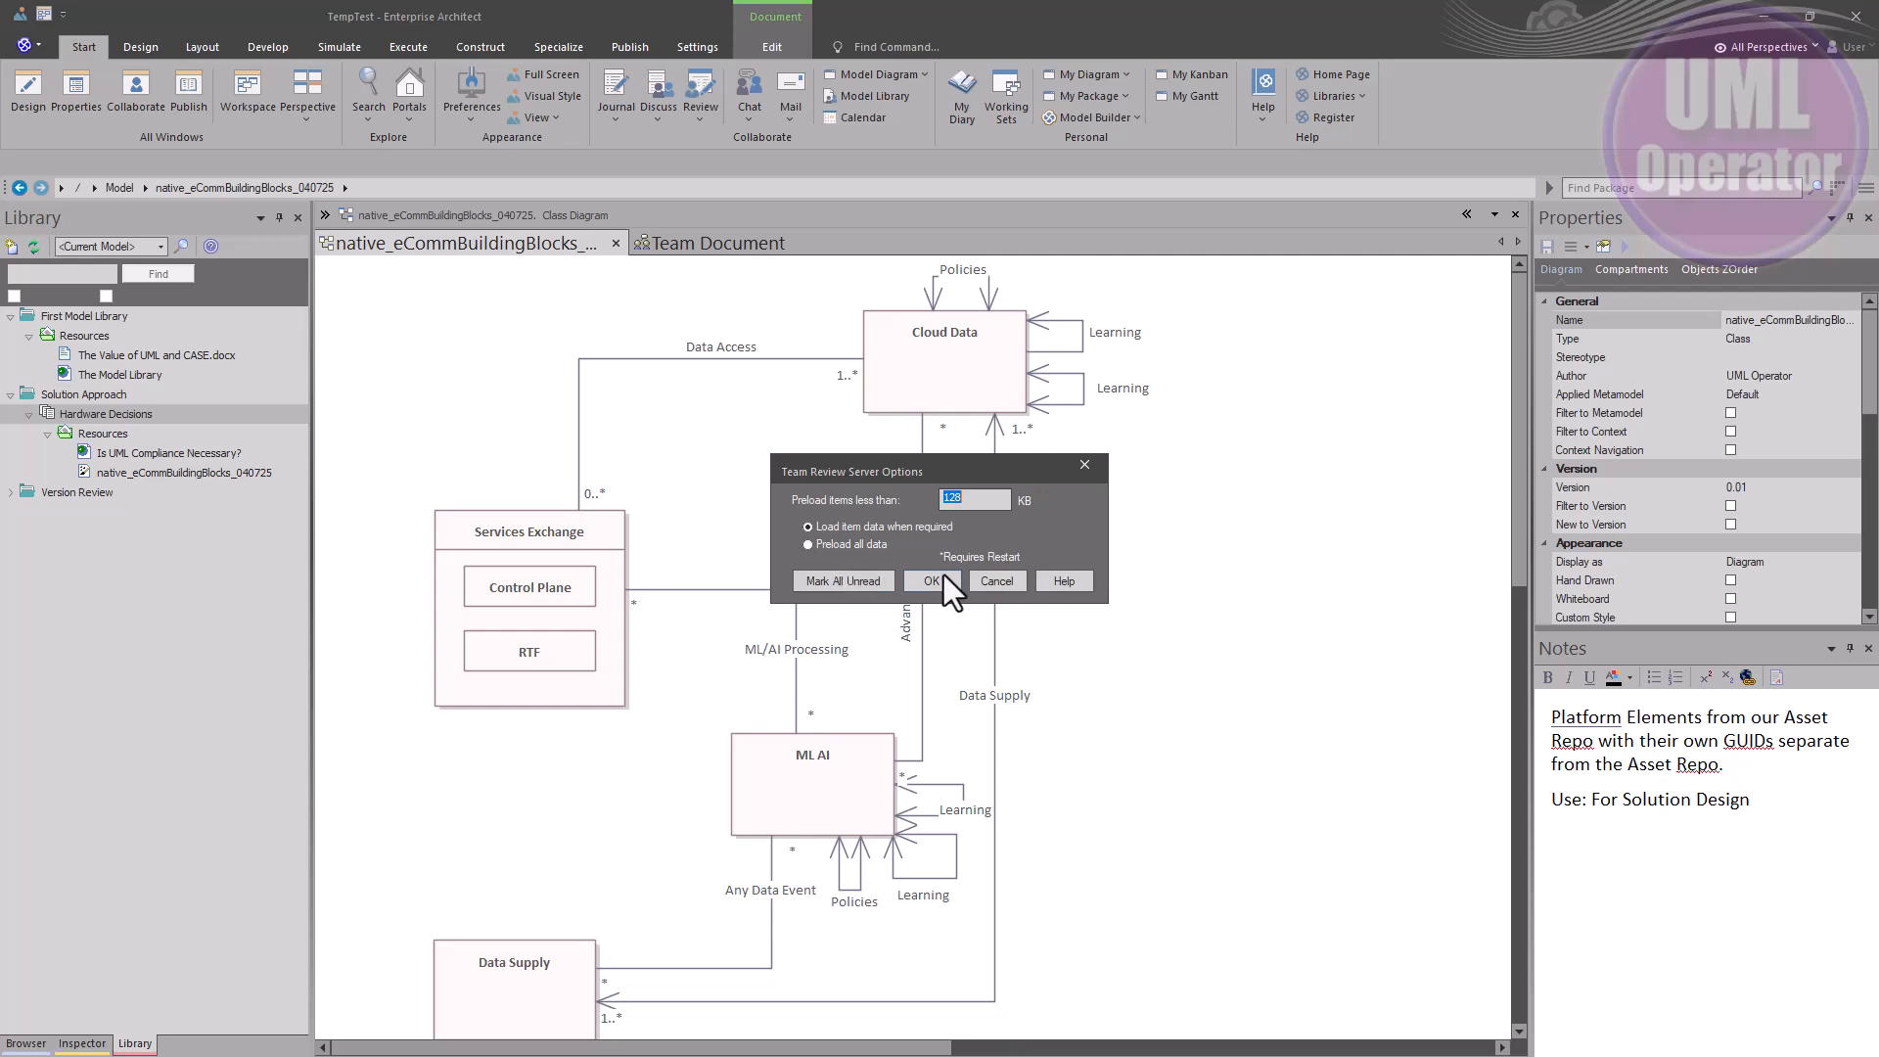
Read the Library Options help page covering preload and item-loading choices
click(1054, 584)
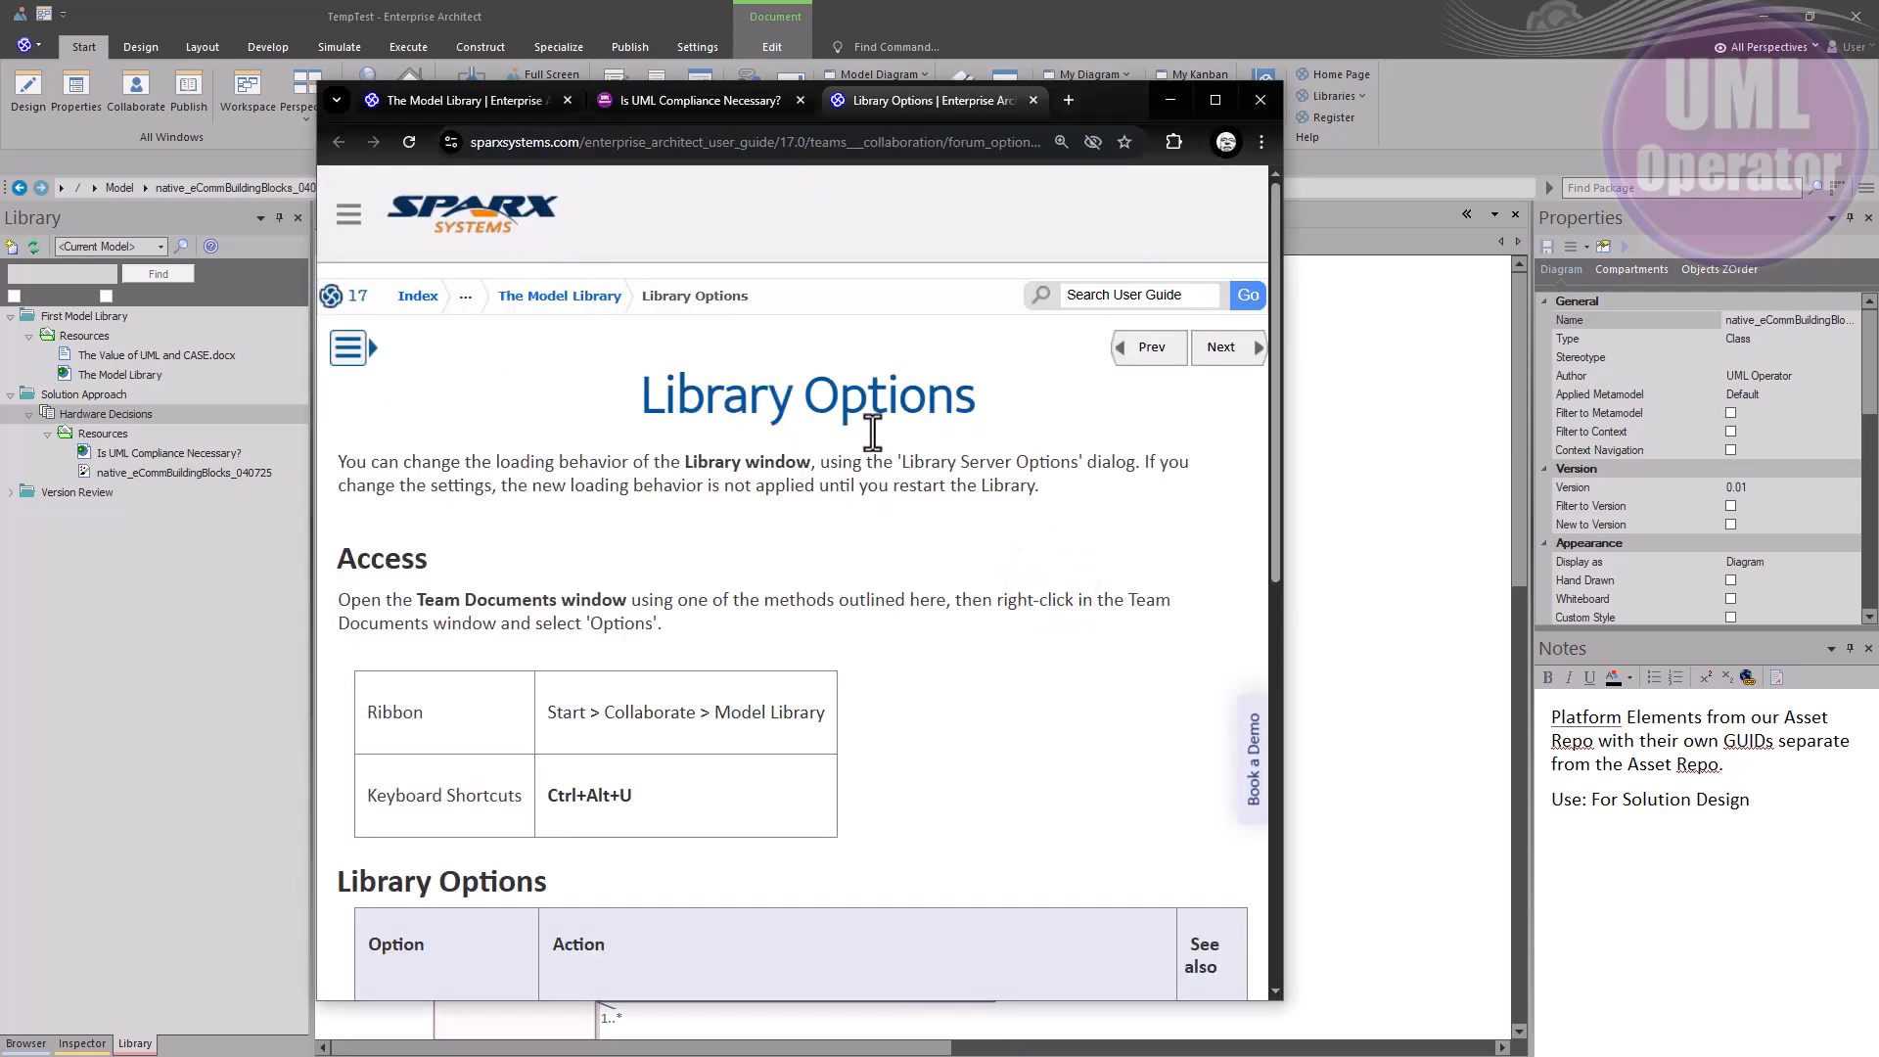
scroll(859, 525, down, 7)
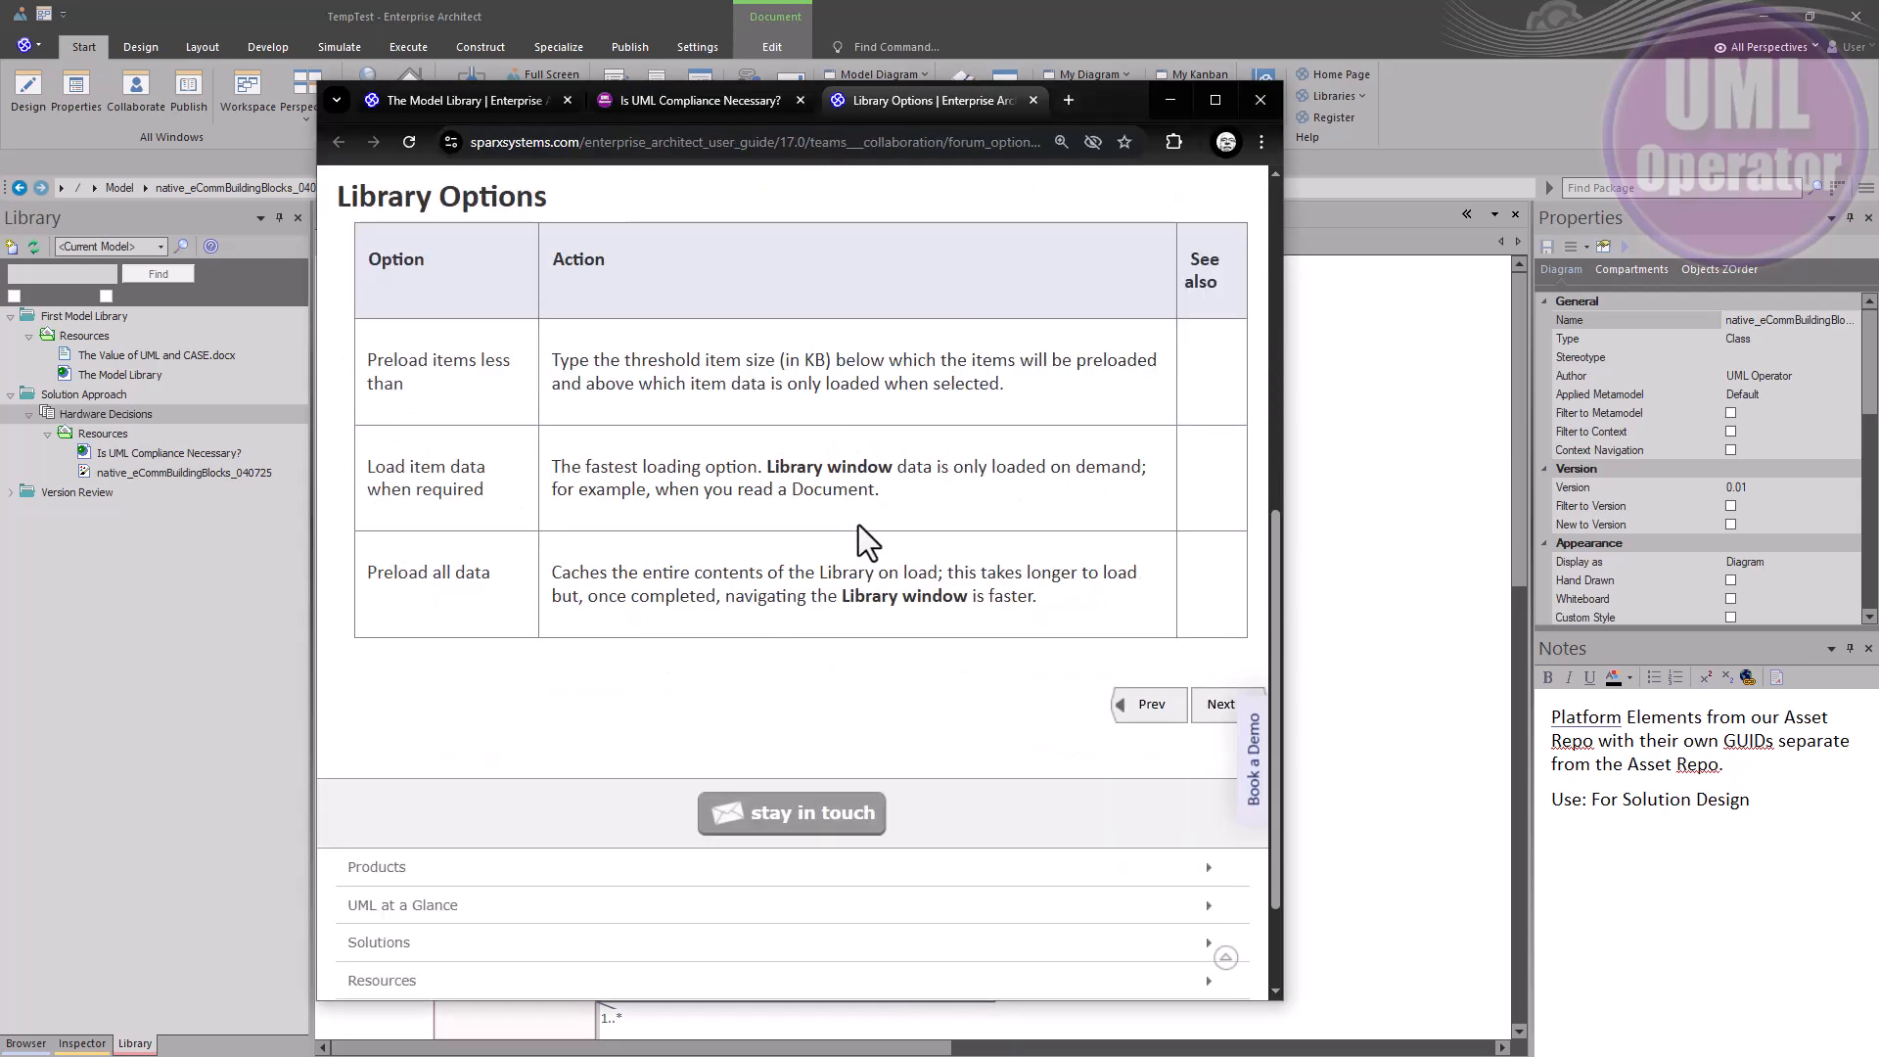
scroll(859, 524, up, 4)
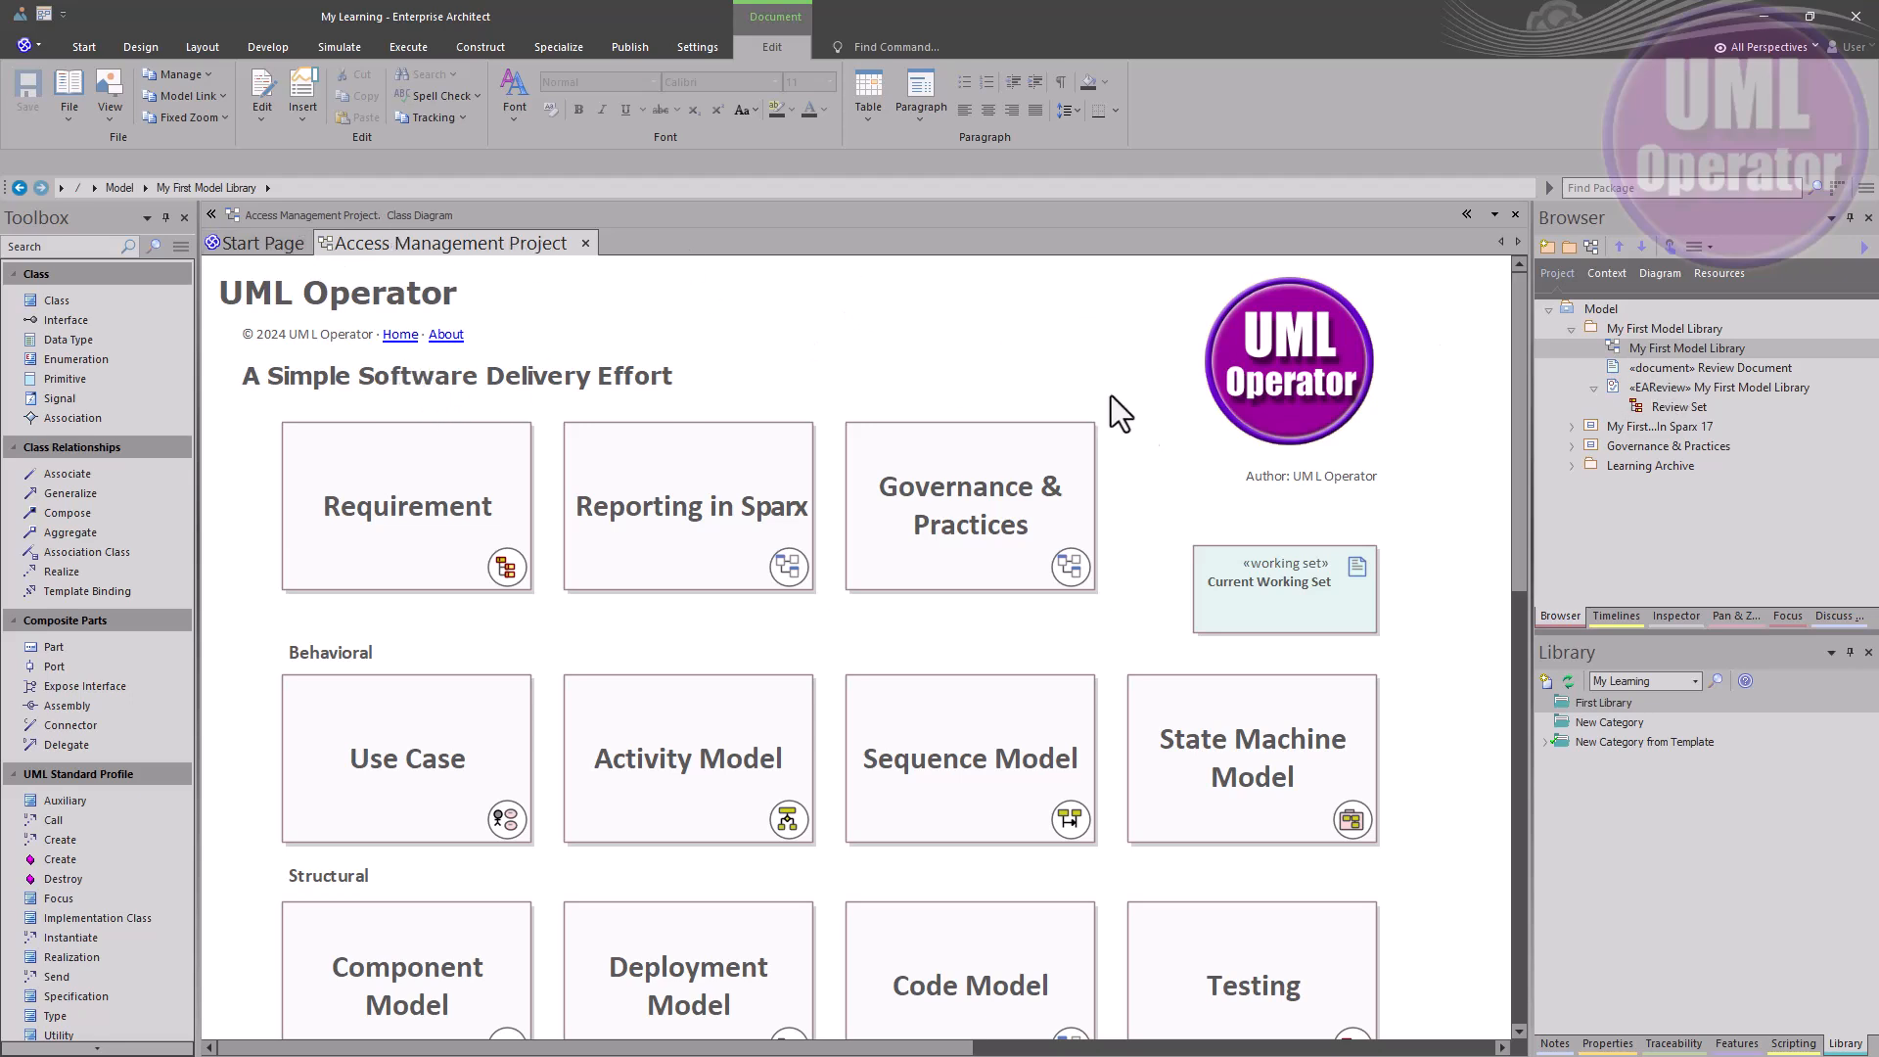
click(1645, 797)
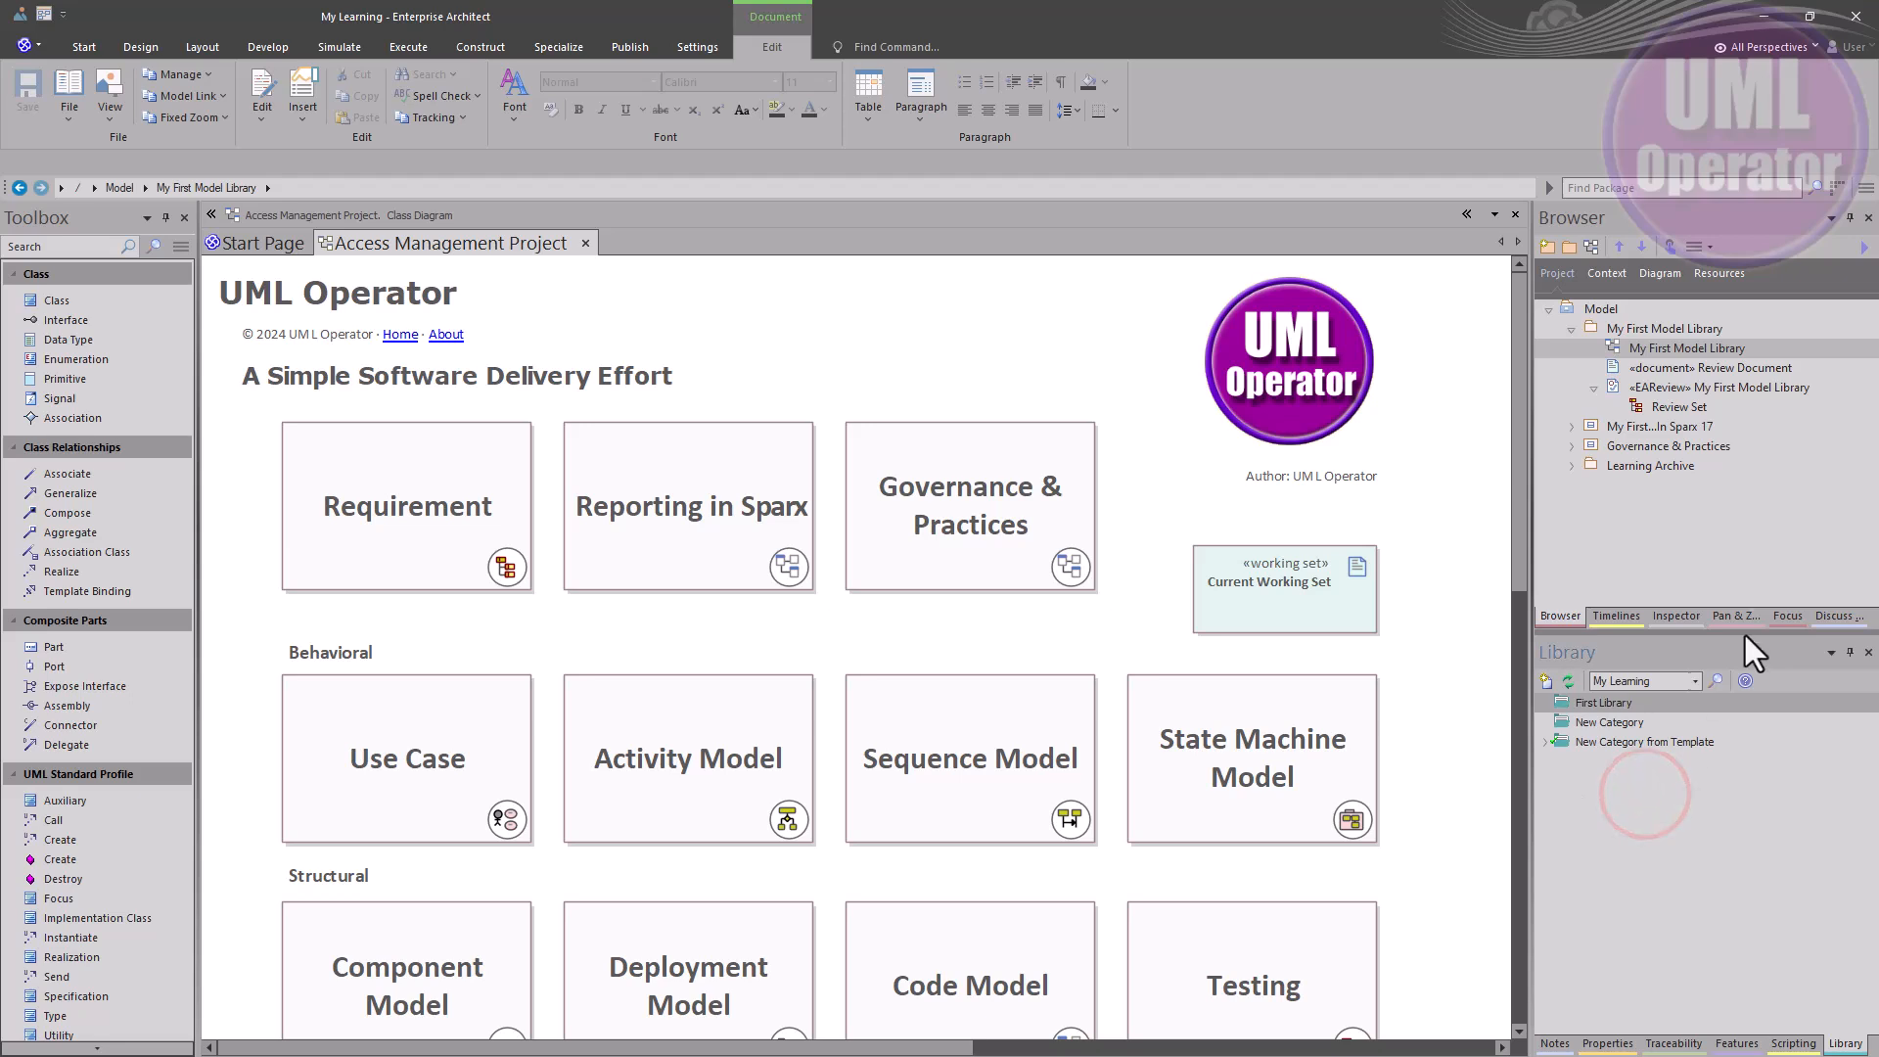
drag(1749, 648, 848, 263)
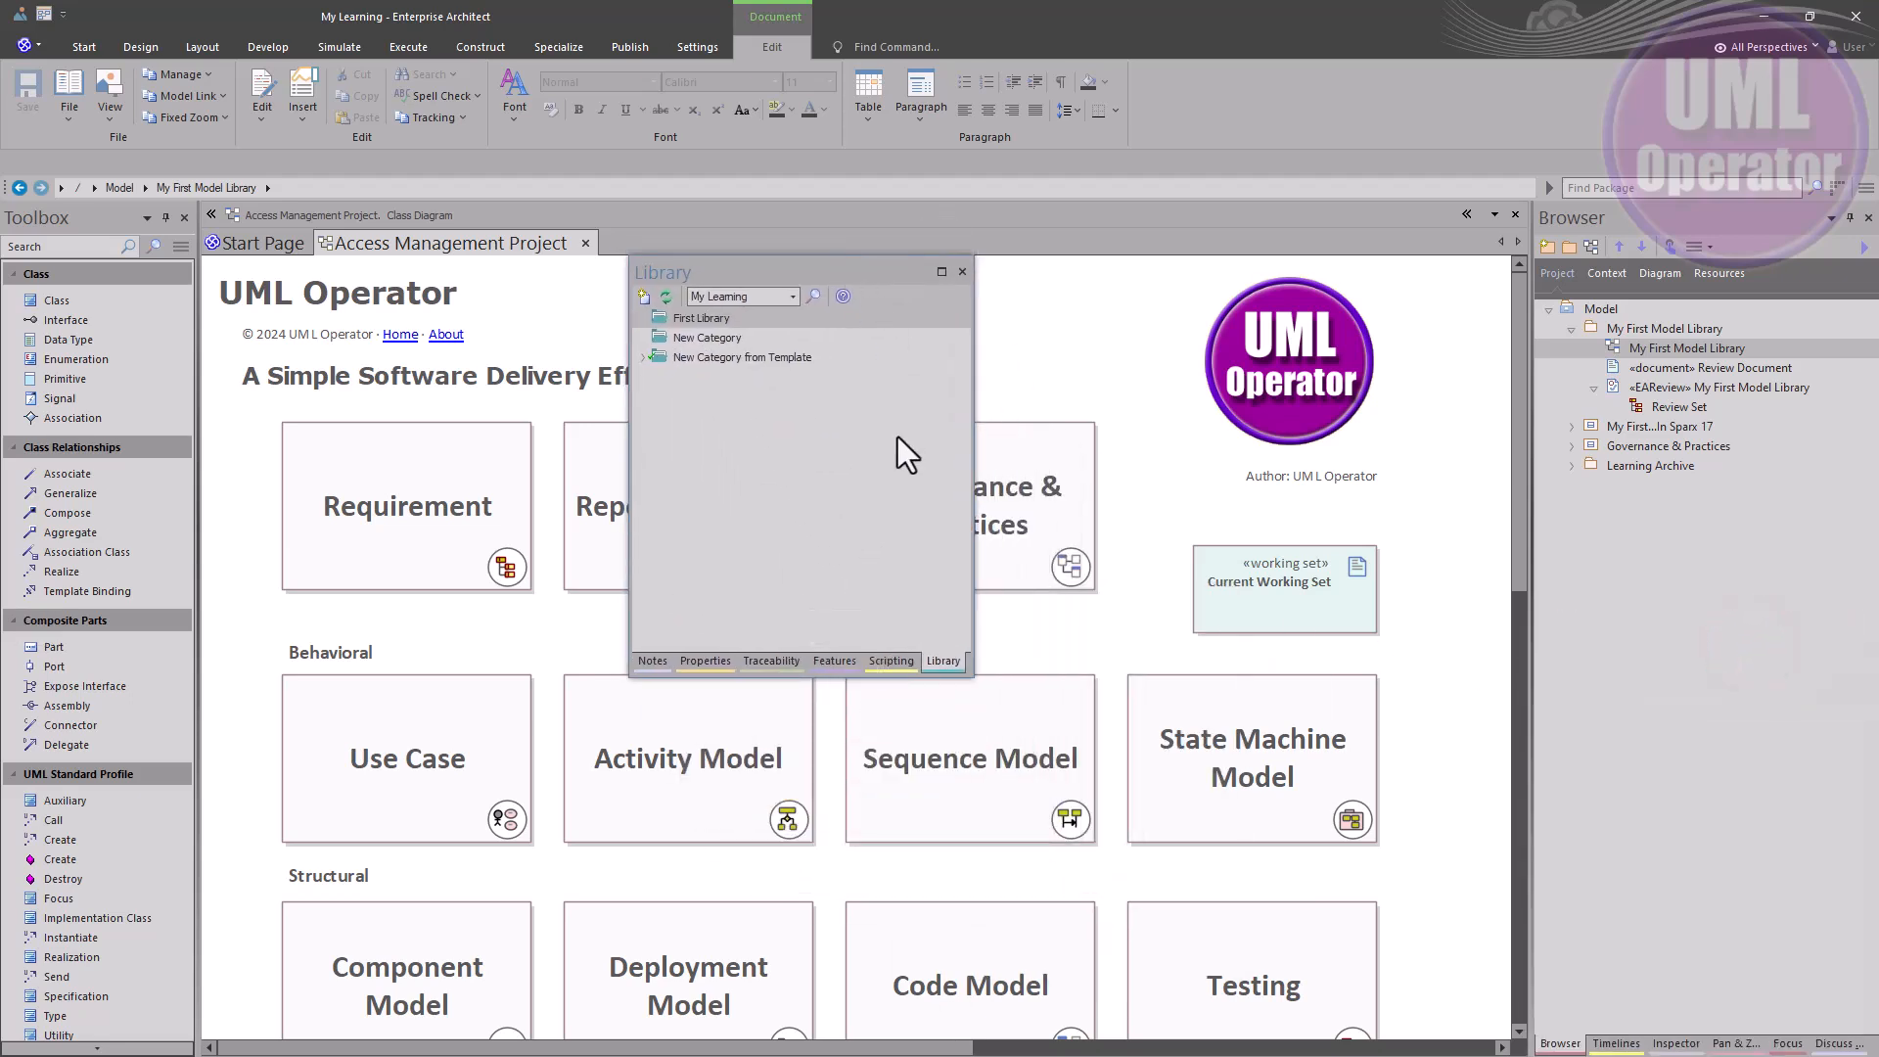
right_click(722, 436)
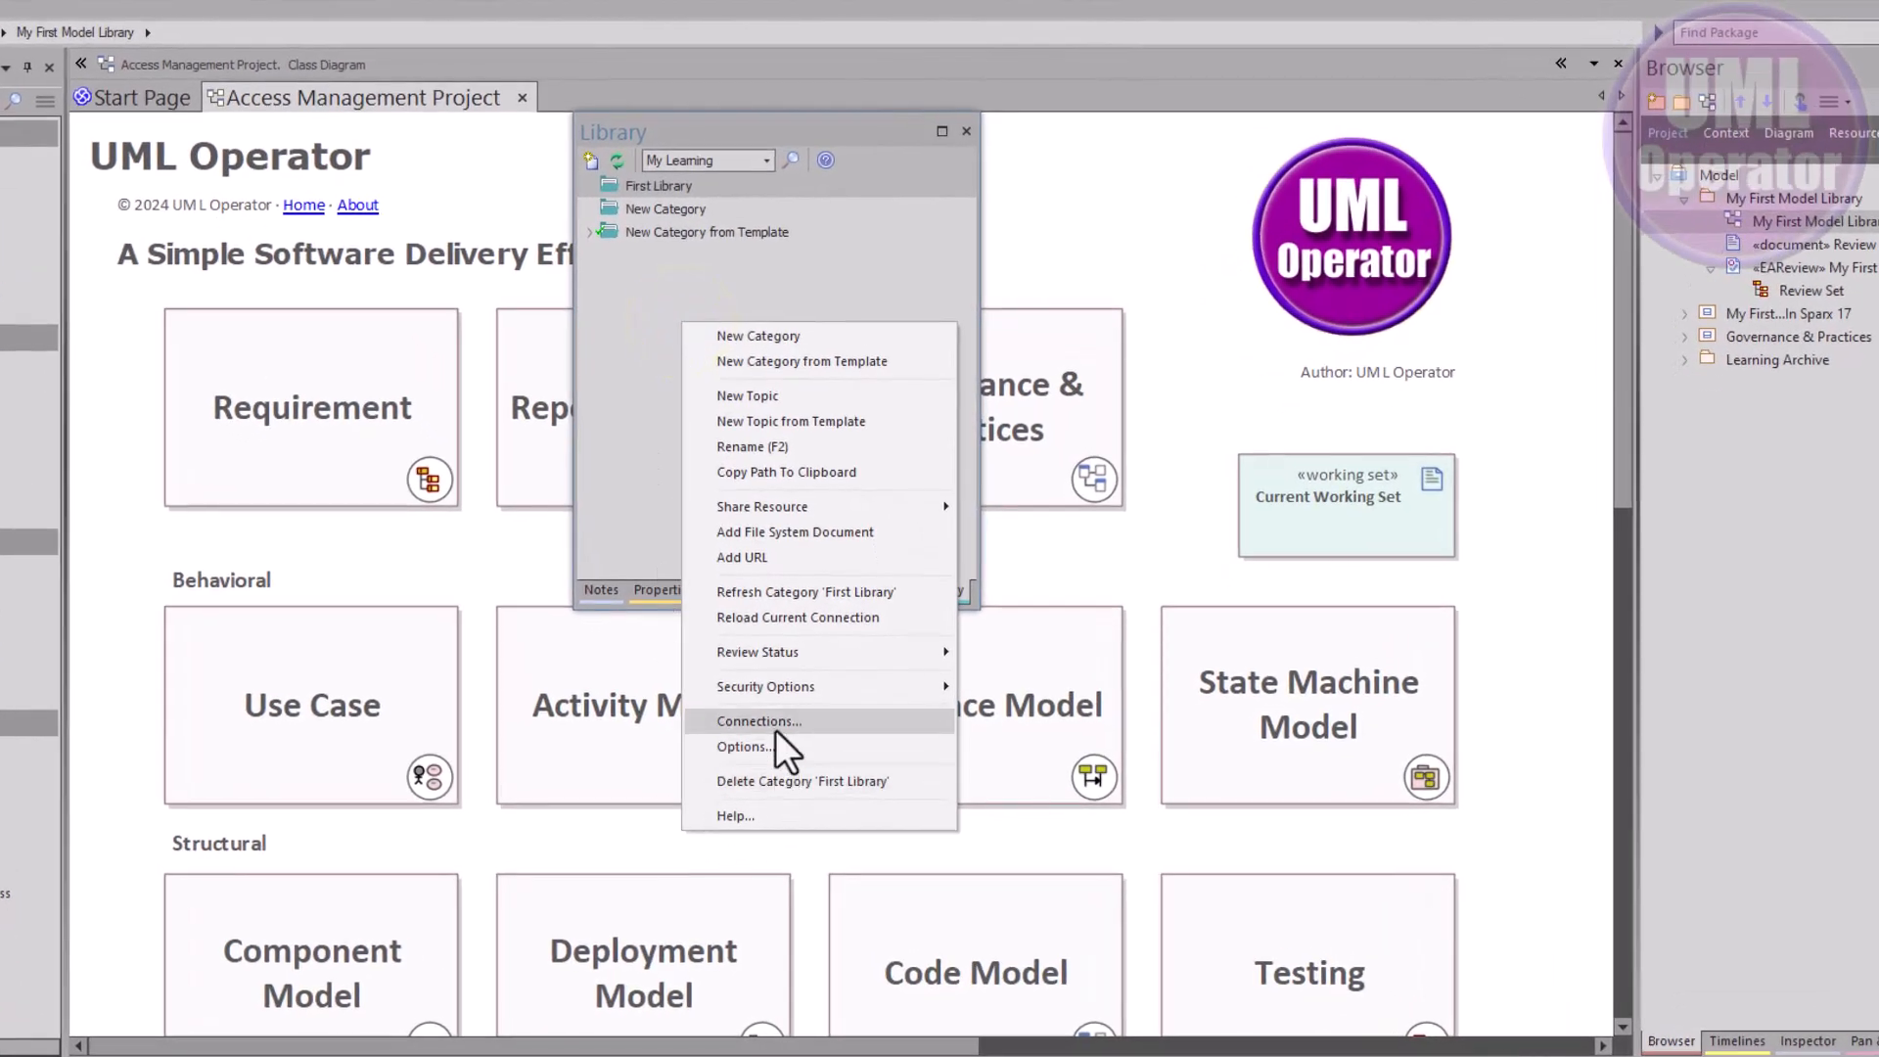
click(775, 730)
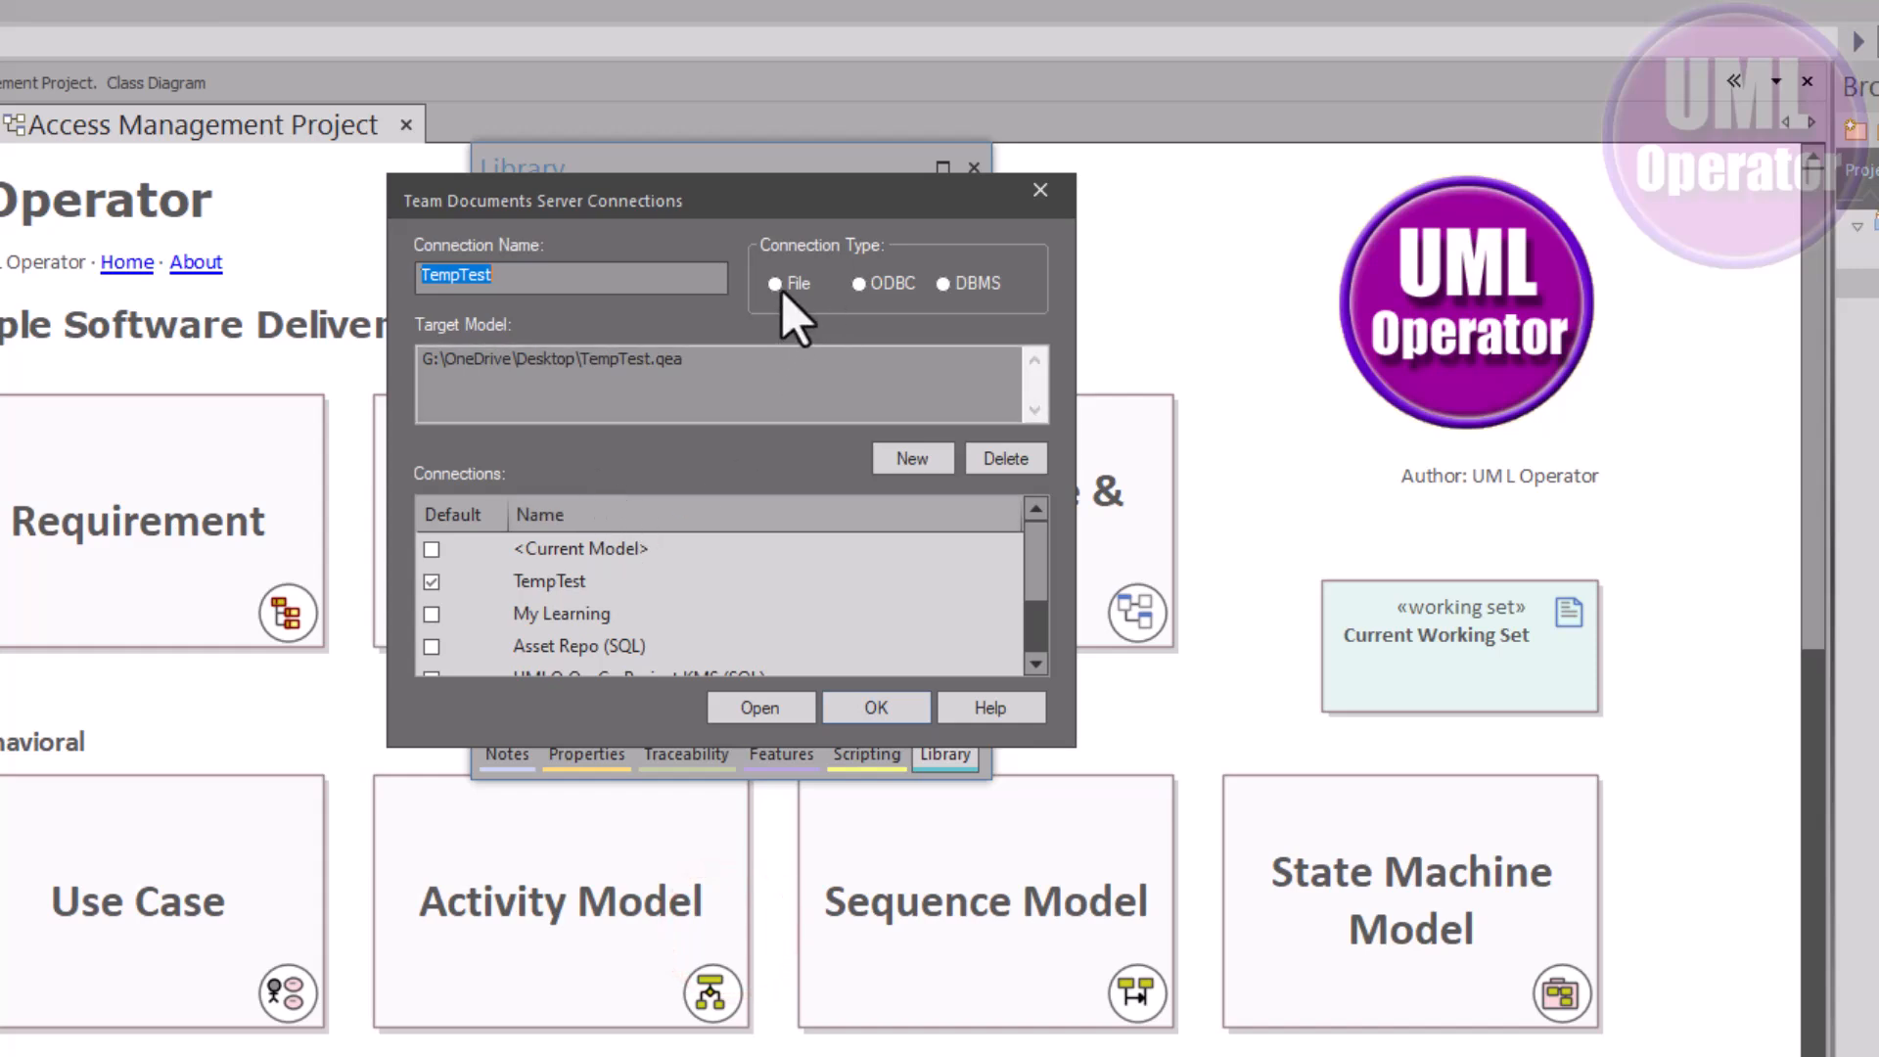
Start a new Local File connection, then cancel the project file choice
click(908, 460)
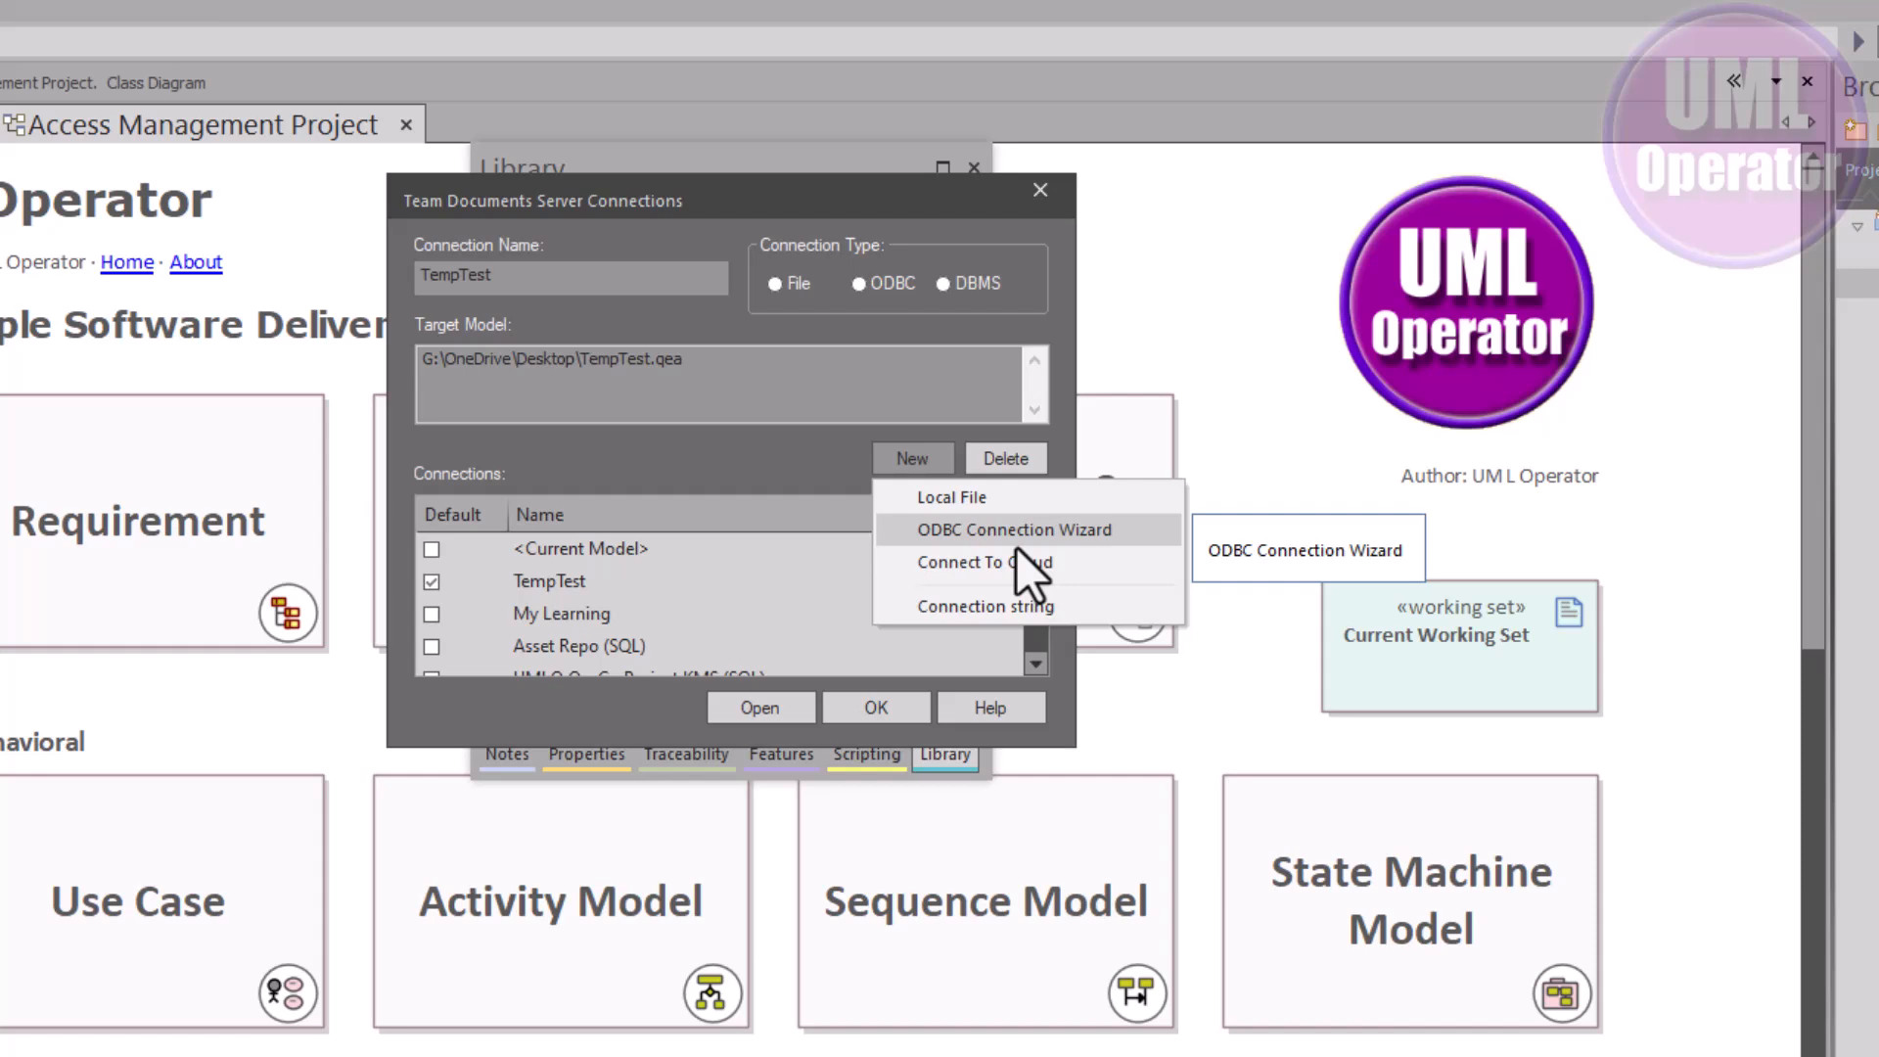
click(978, 496)
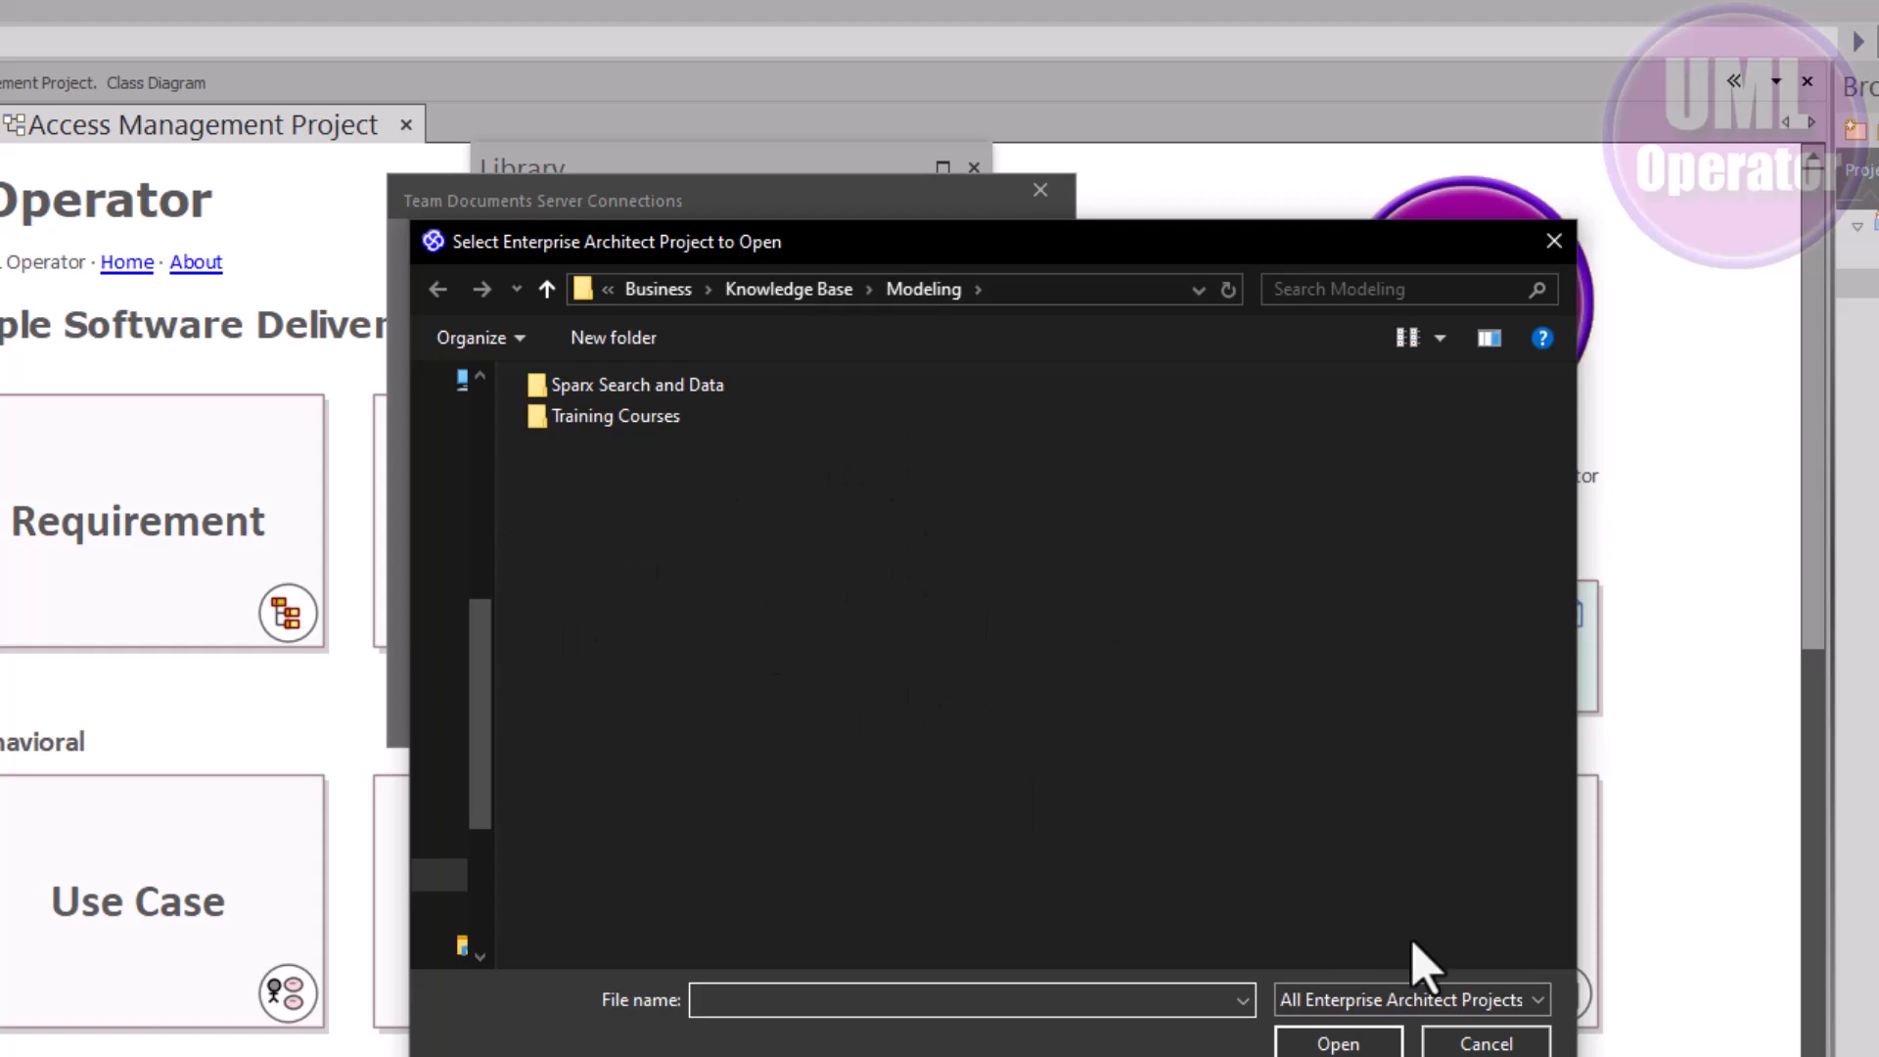
click(1479, 1041)
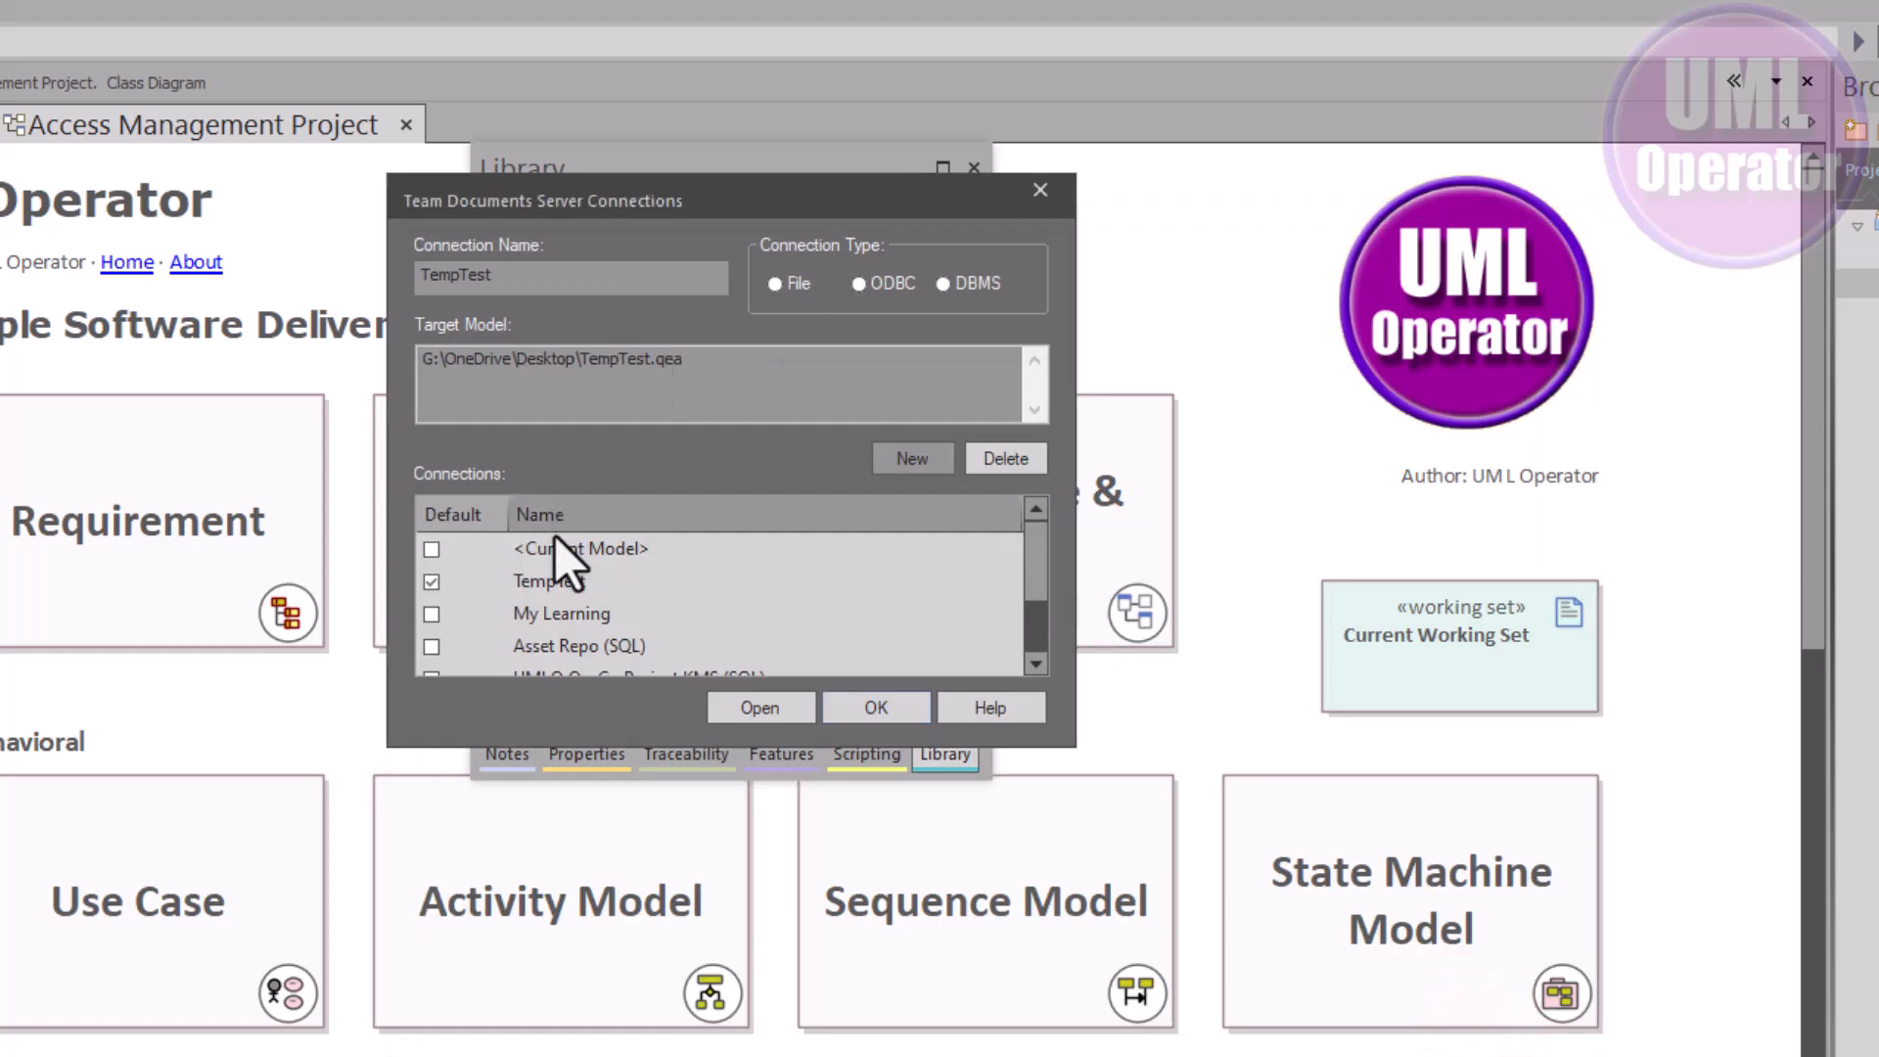
Select the TempTest connection and highlight its TempTest.qea target model path
scroll(578, 543, down, 1)
scroll(570, 544, up, 1)
click(559, 577)
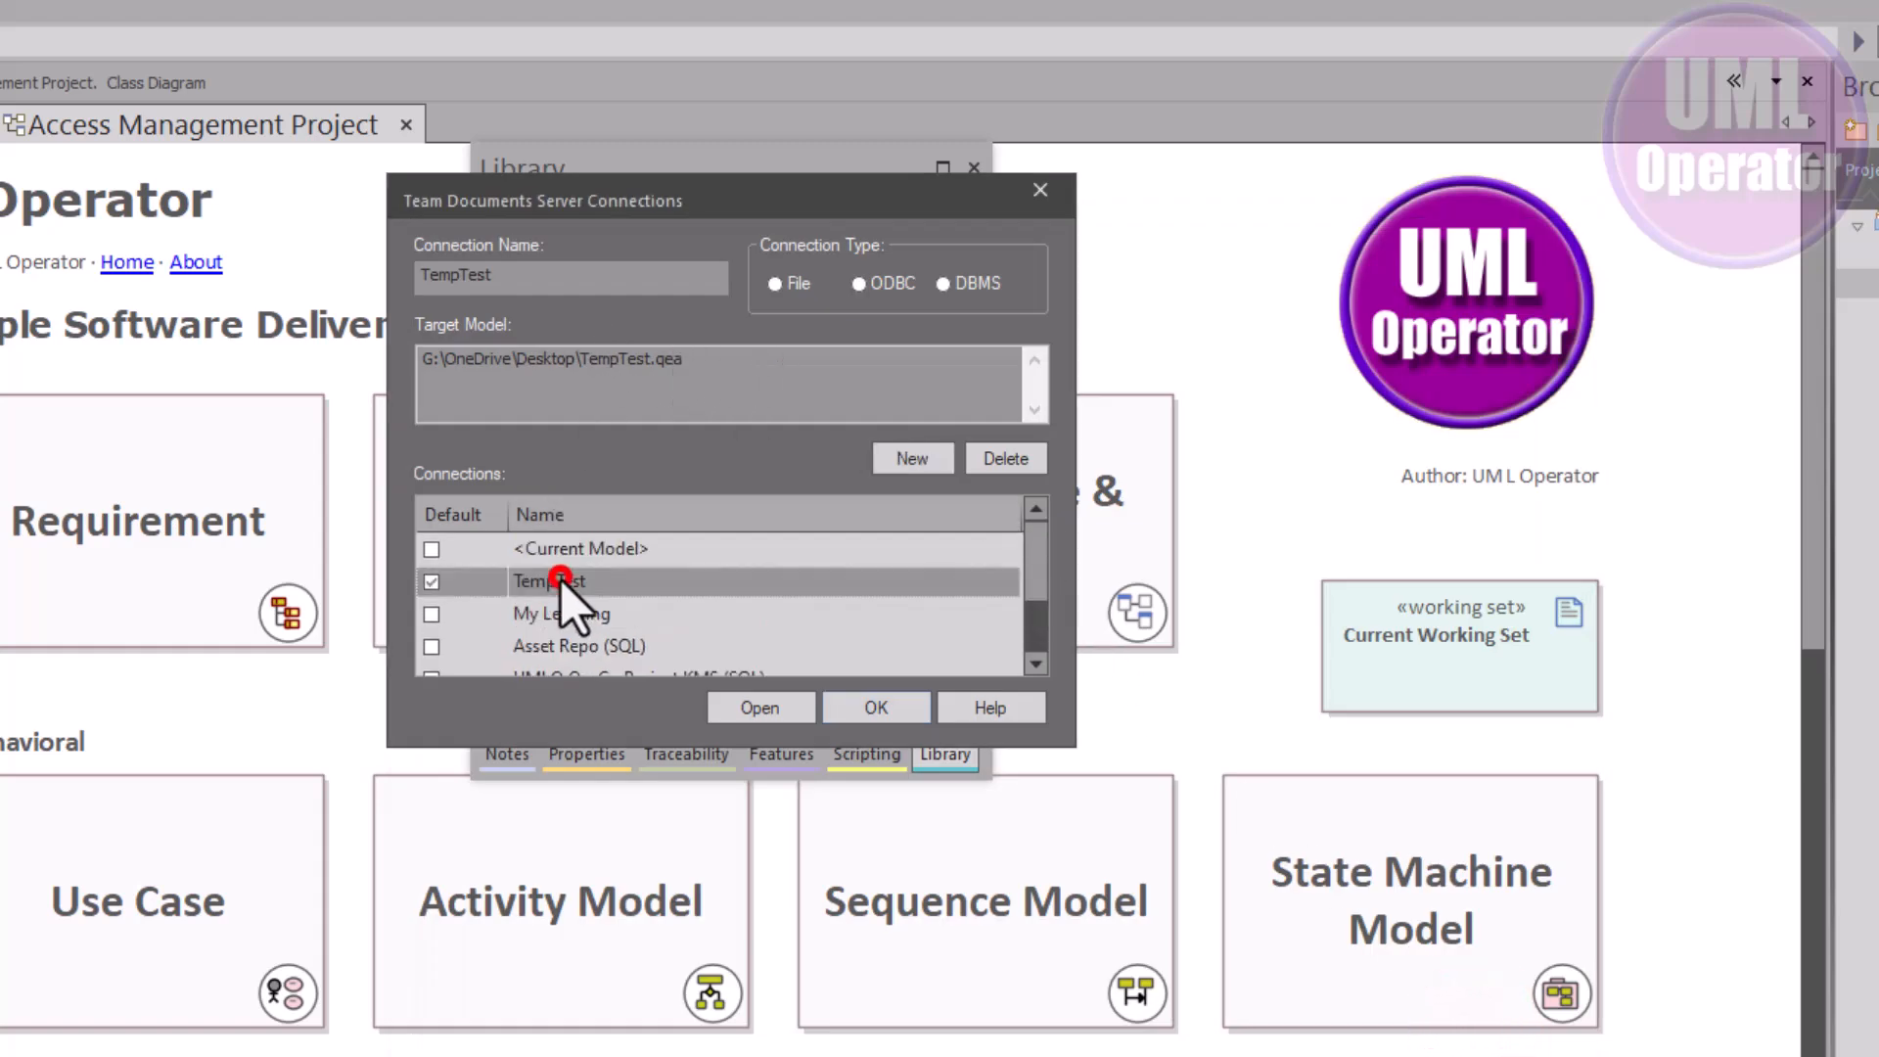
click(532, 386)
click(701, 358)
drag(702, 357, 413, 356)
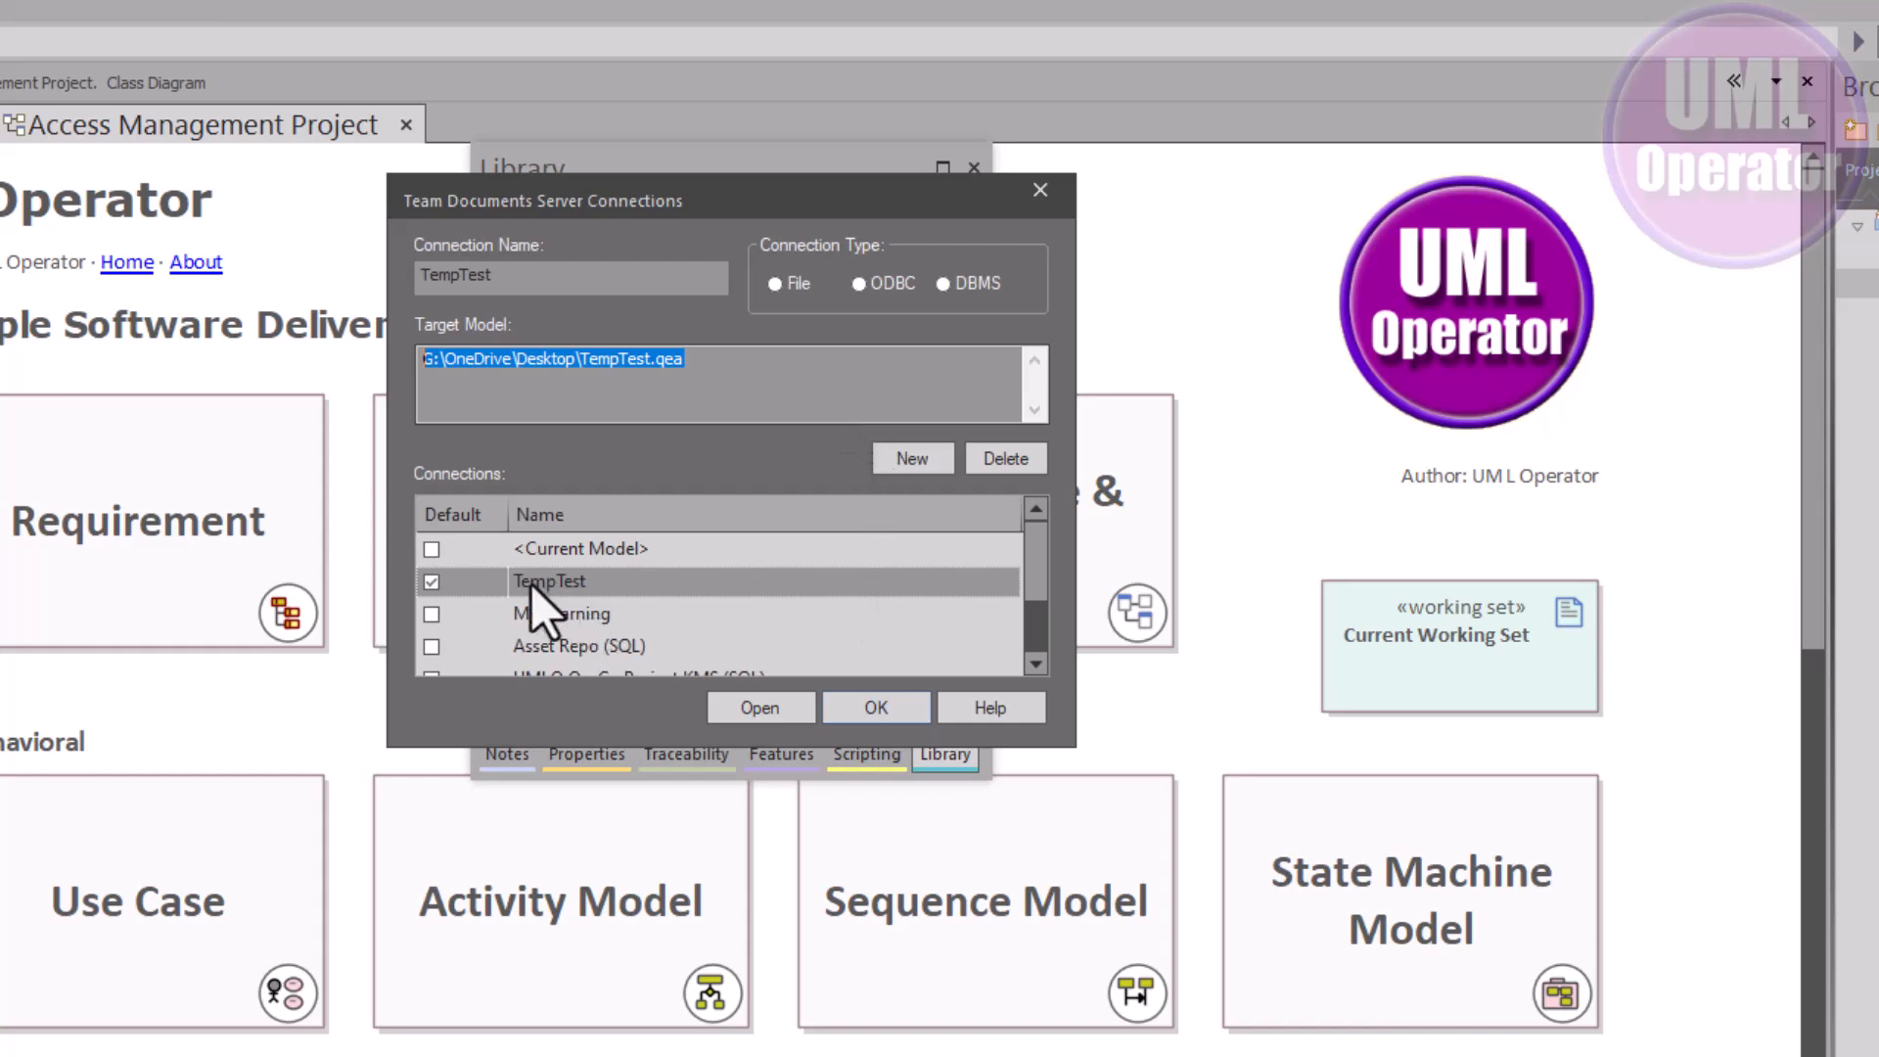
Open the TempTest connection and refresh the library contents
click(766, 705)
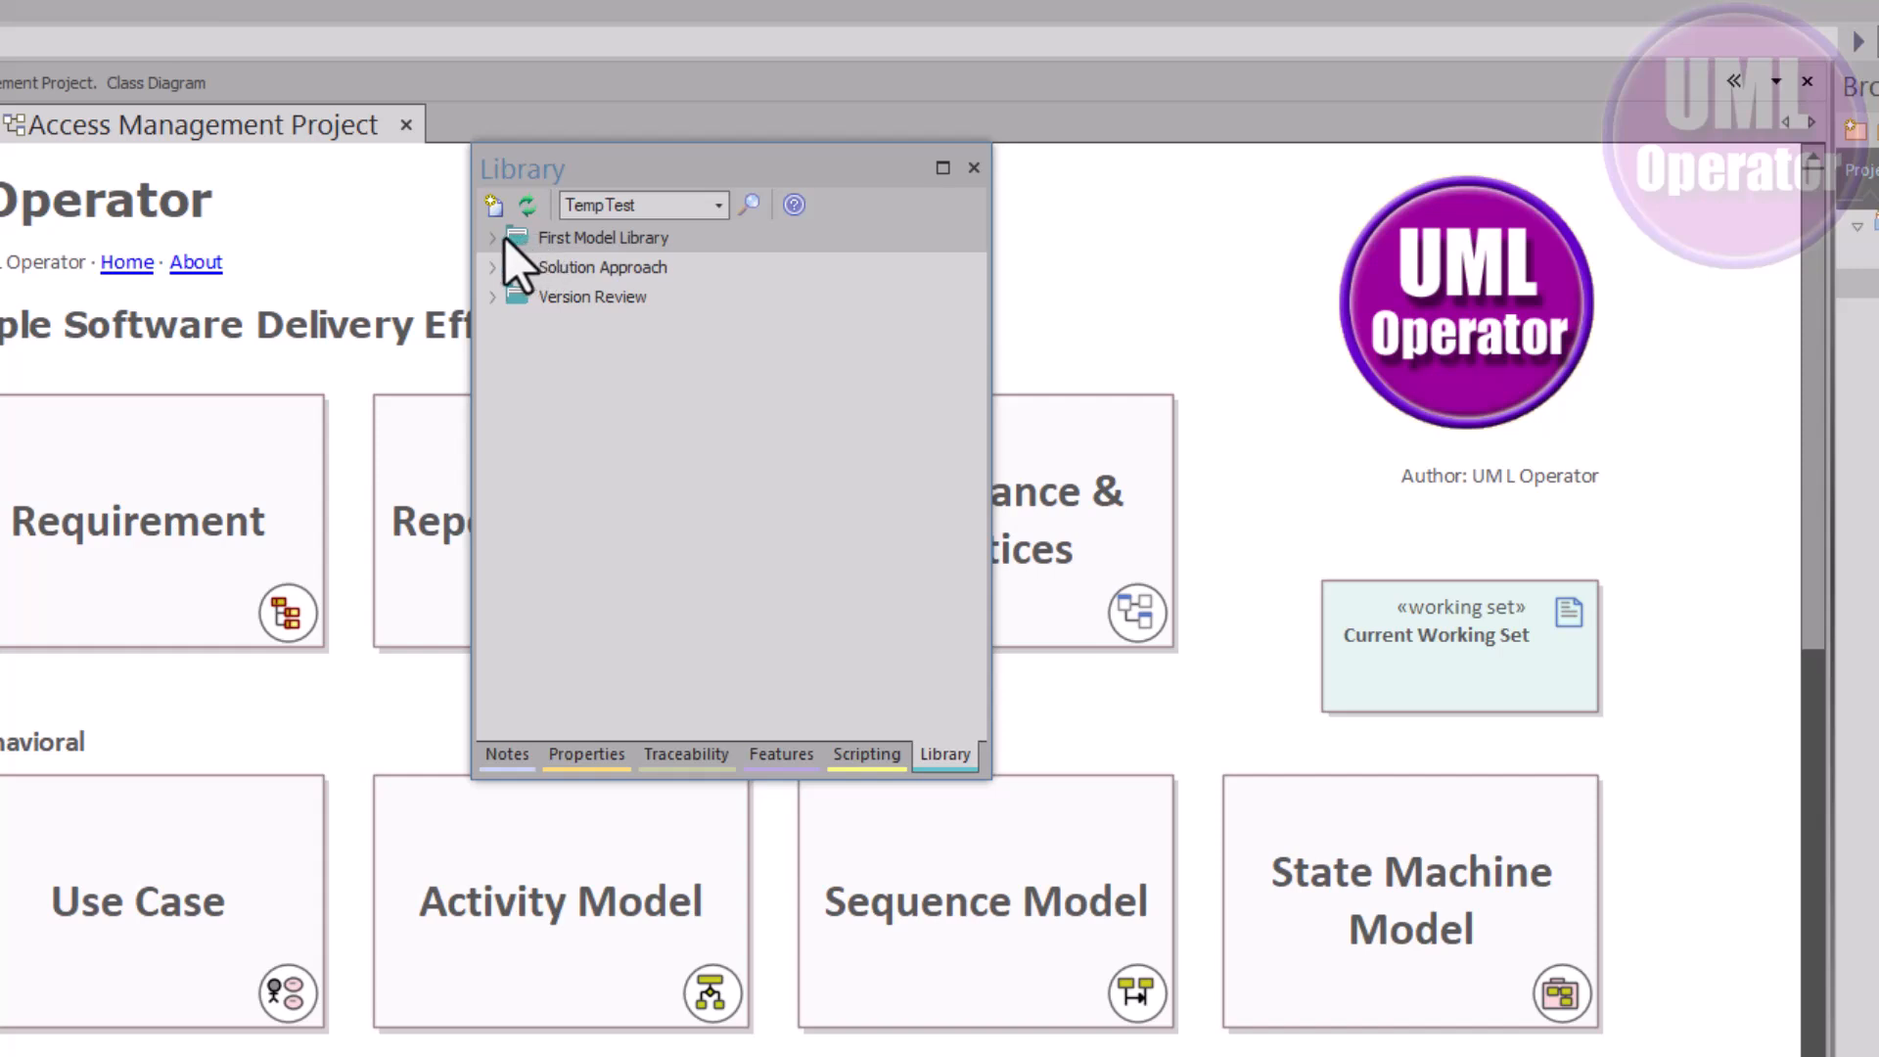
click(531, 206)
click(714, 207)
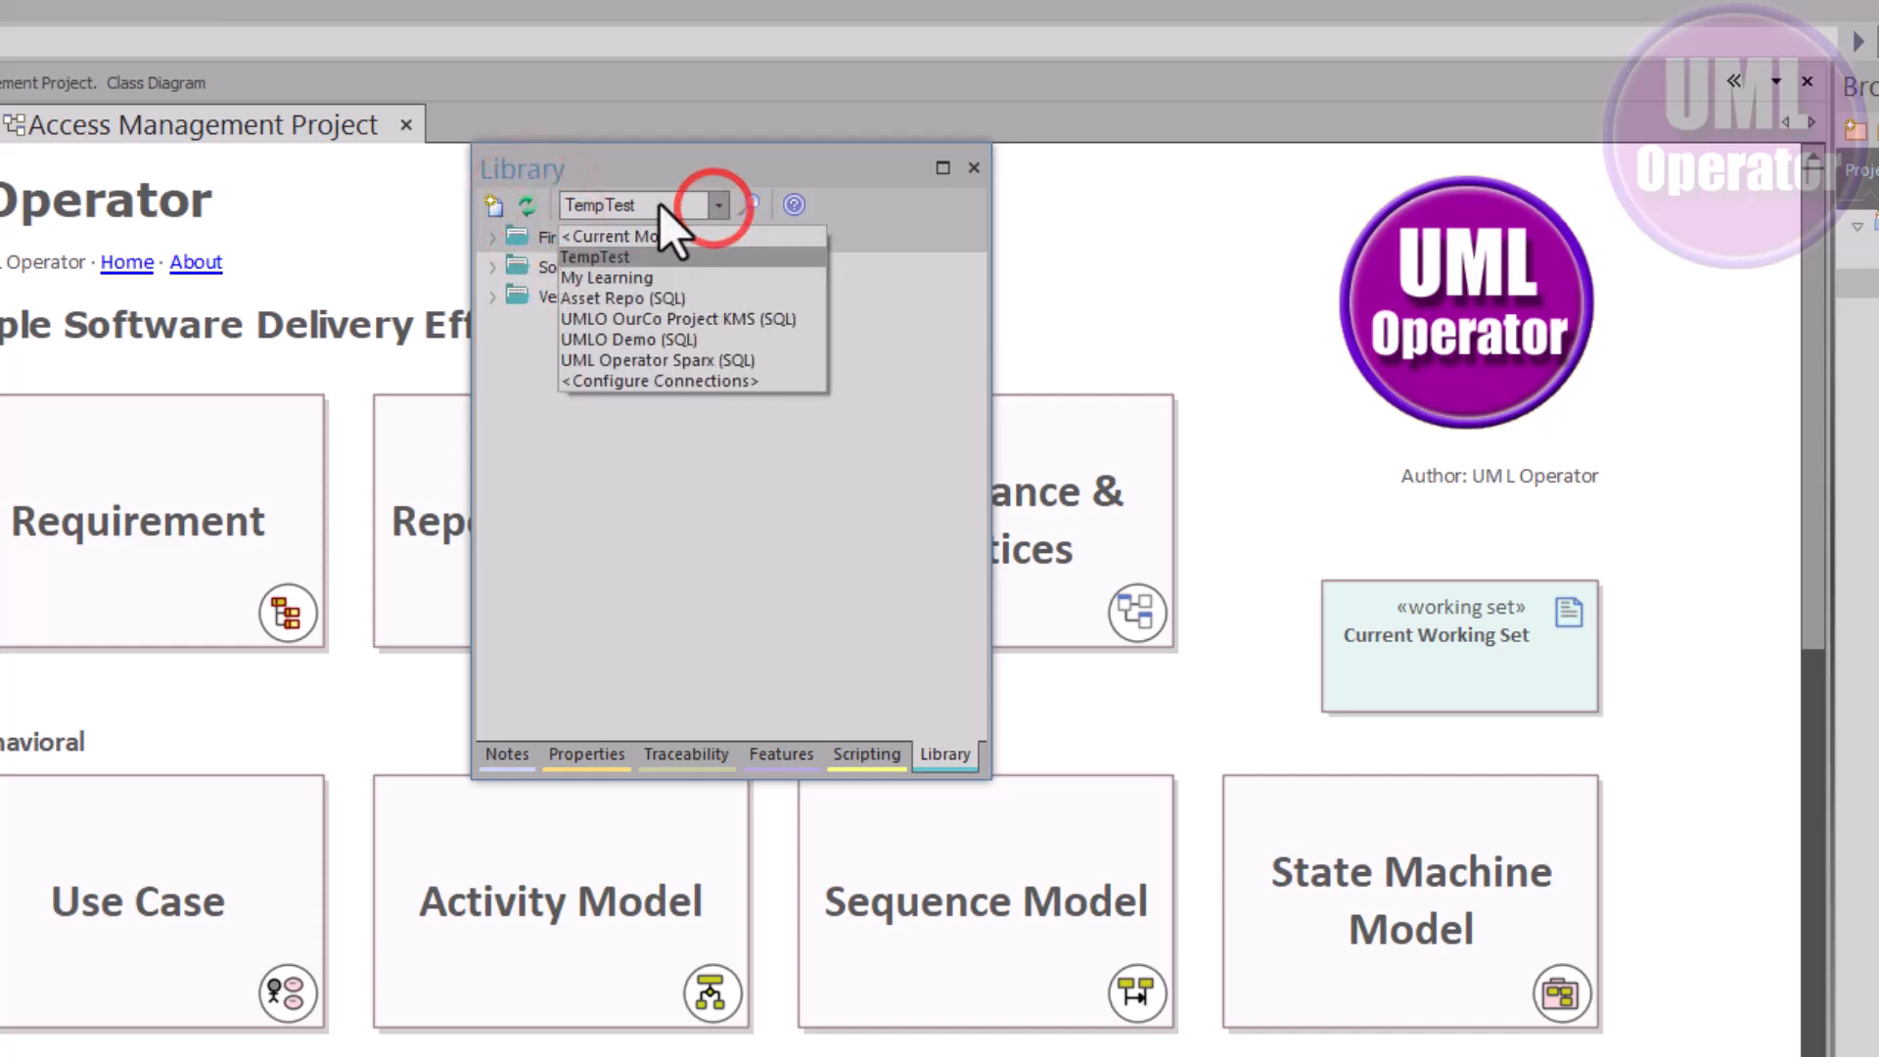
click(535, 484)
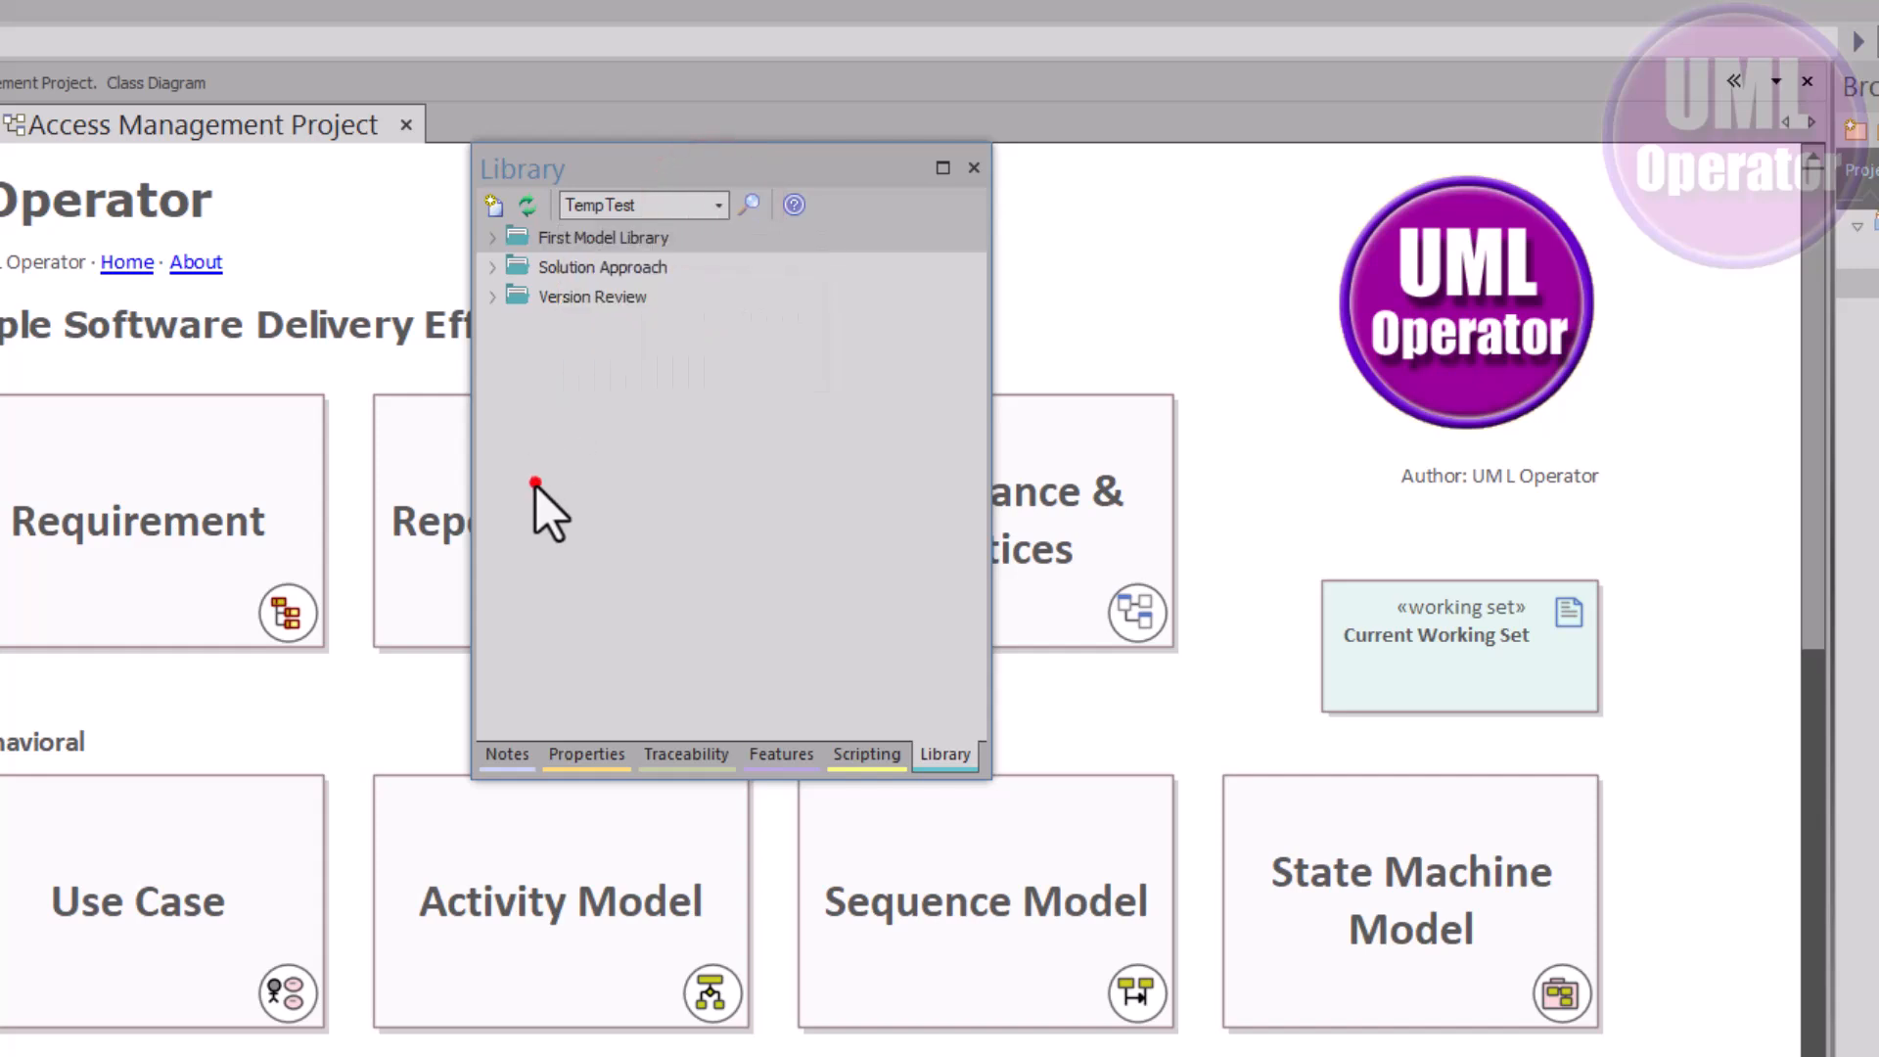
Expand Solution Approach > Hardware Decisions > Resources to show both resources
click(495, 298)
click(495, 269)
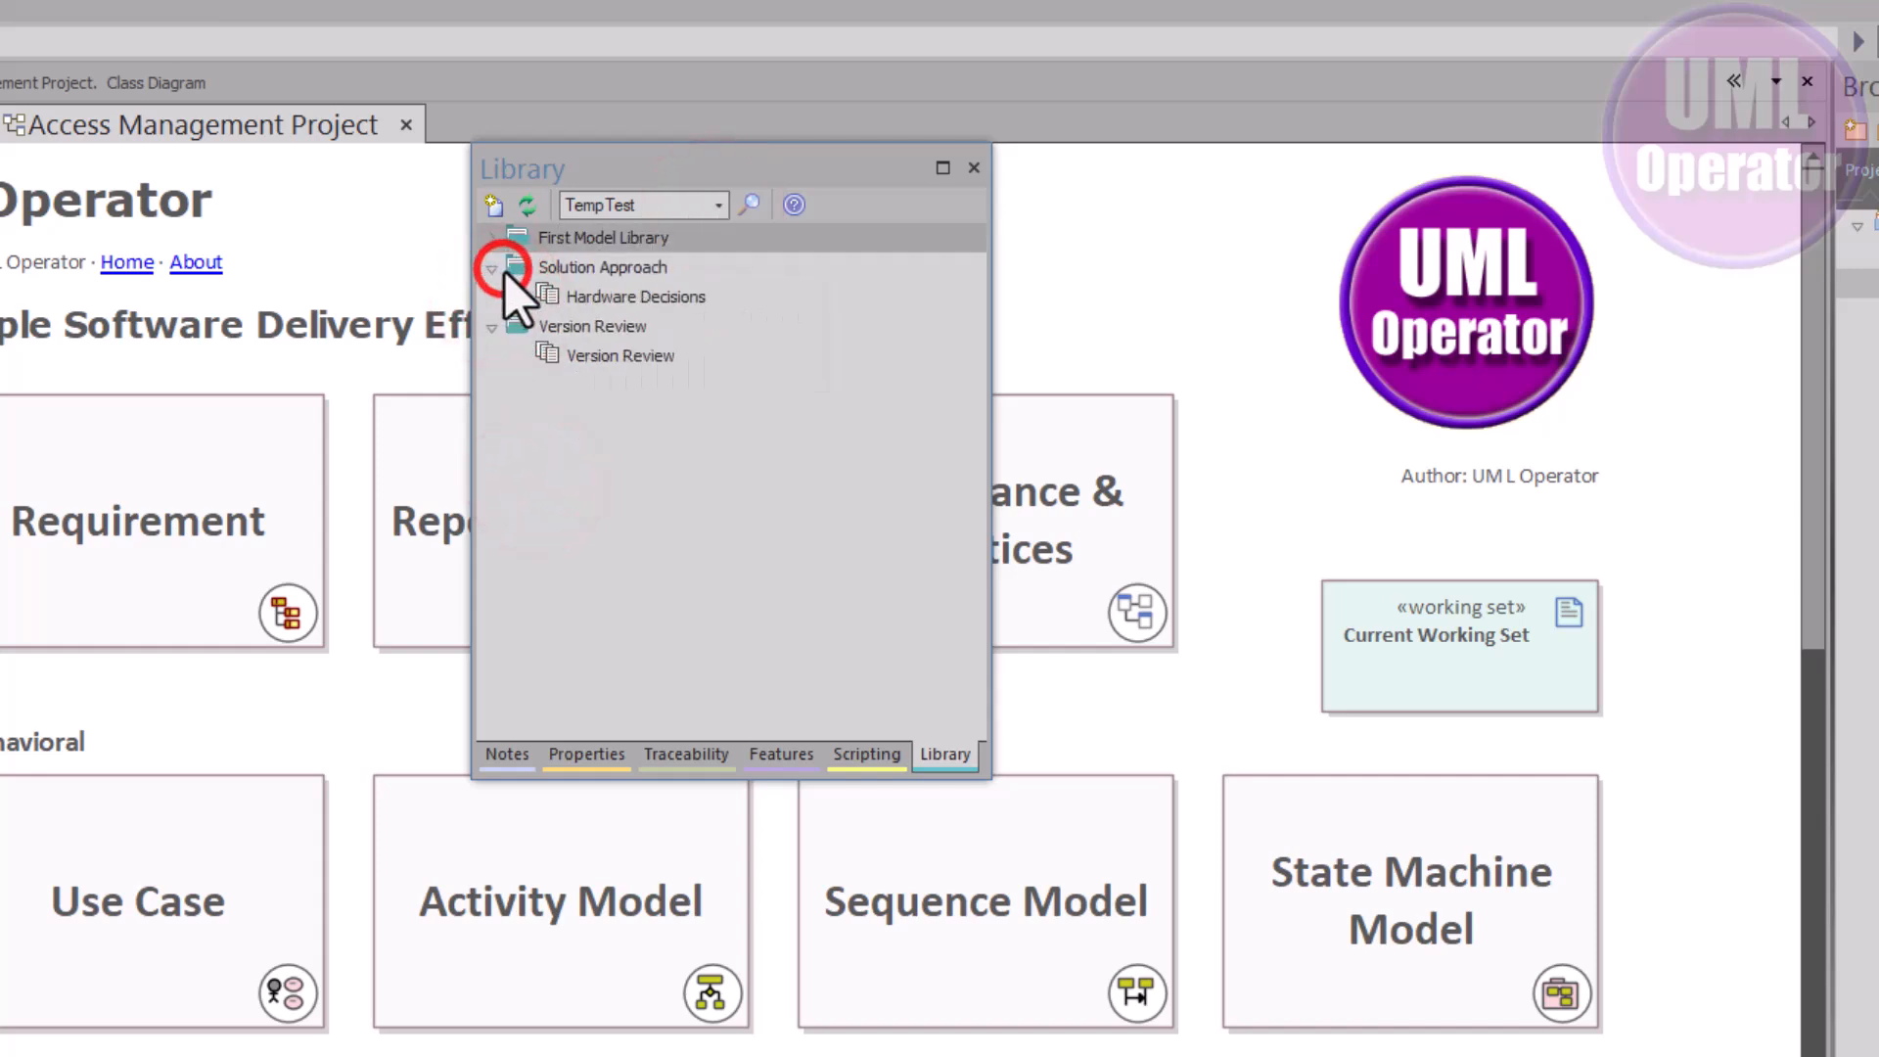
click(521, 298)
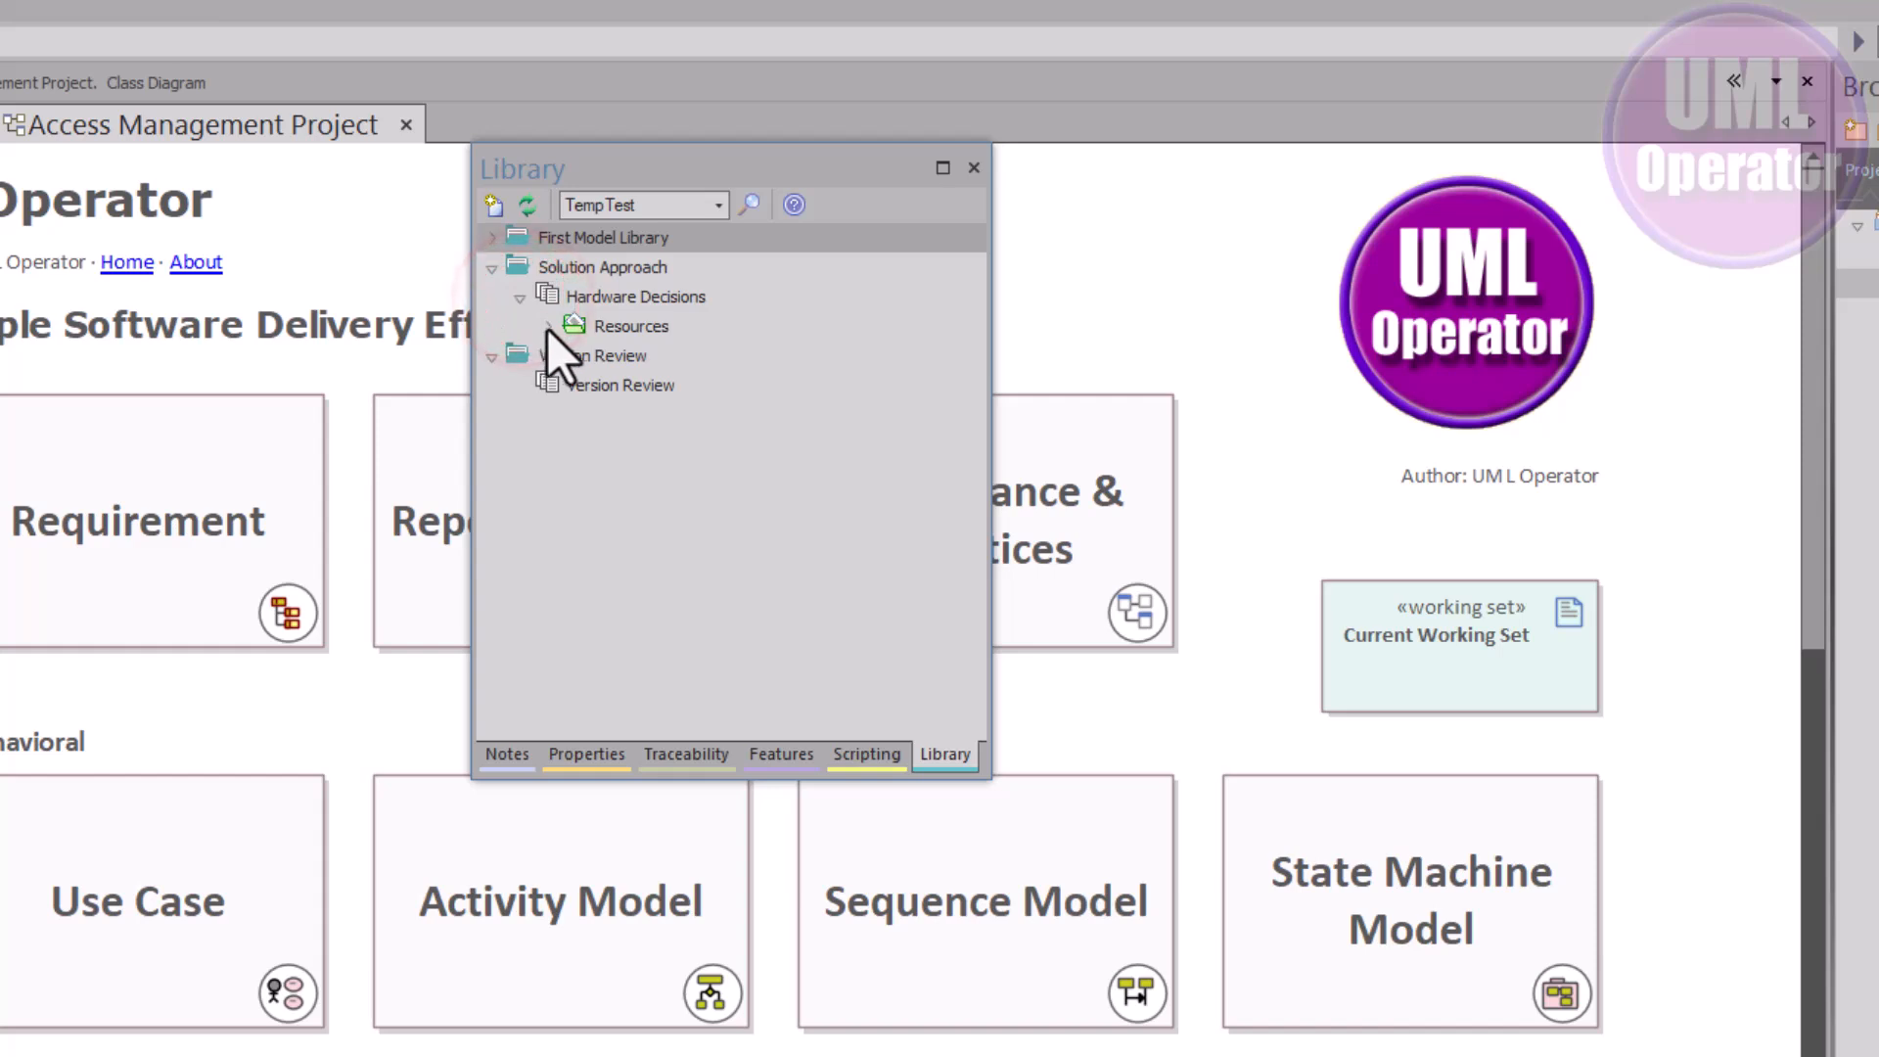
click(548, 327)
click(641, 358)
click(650, 383)
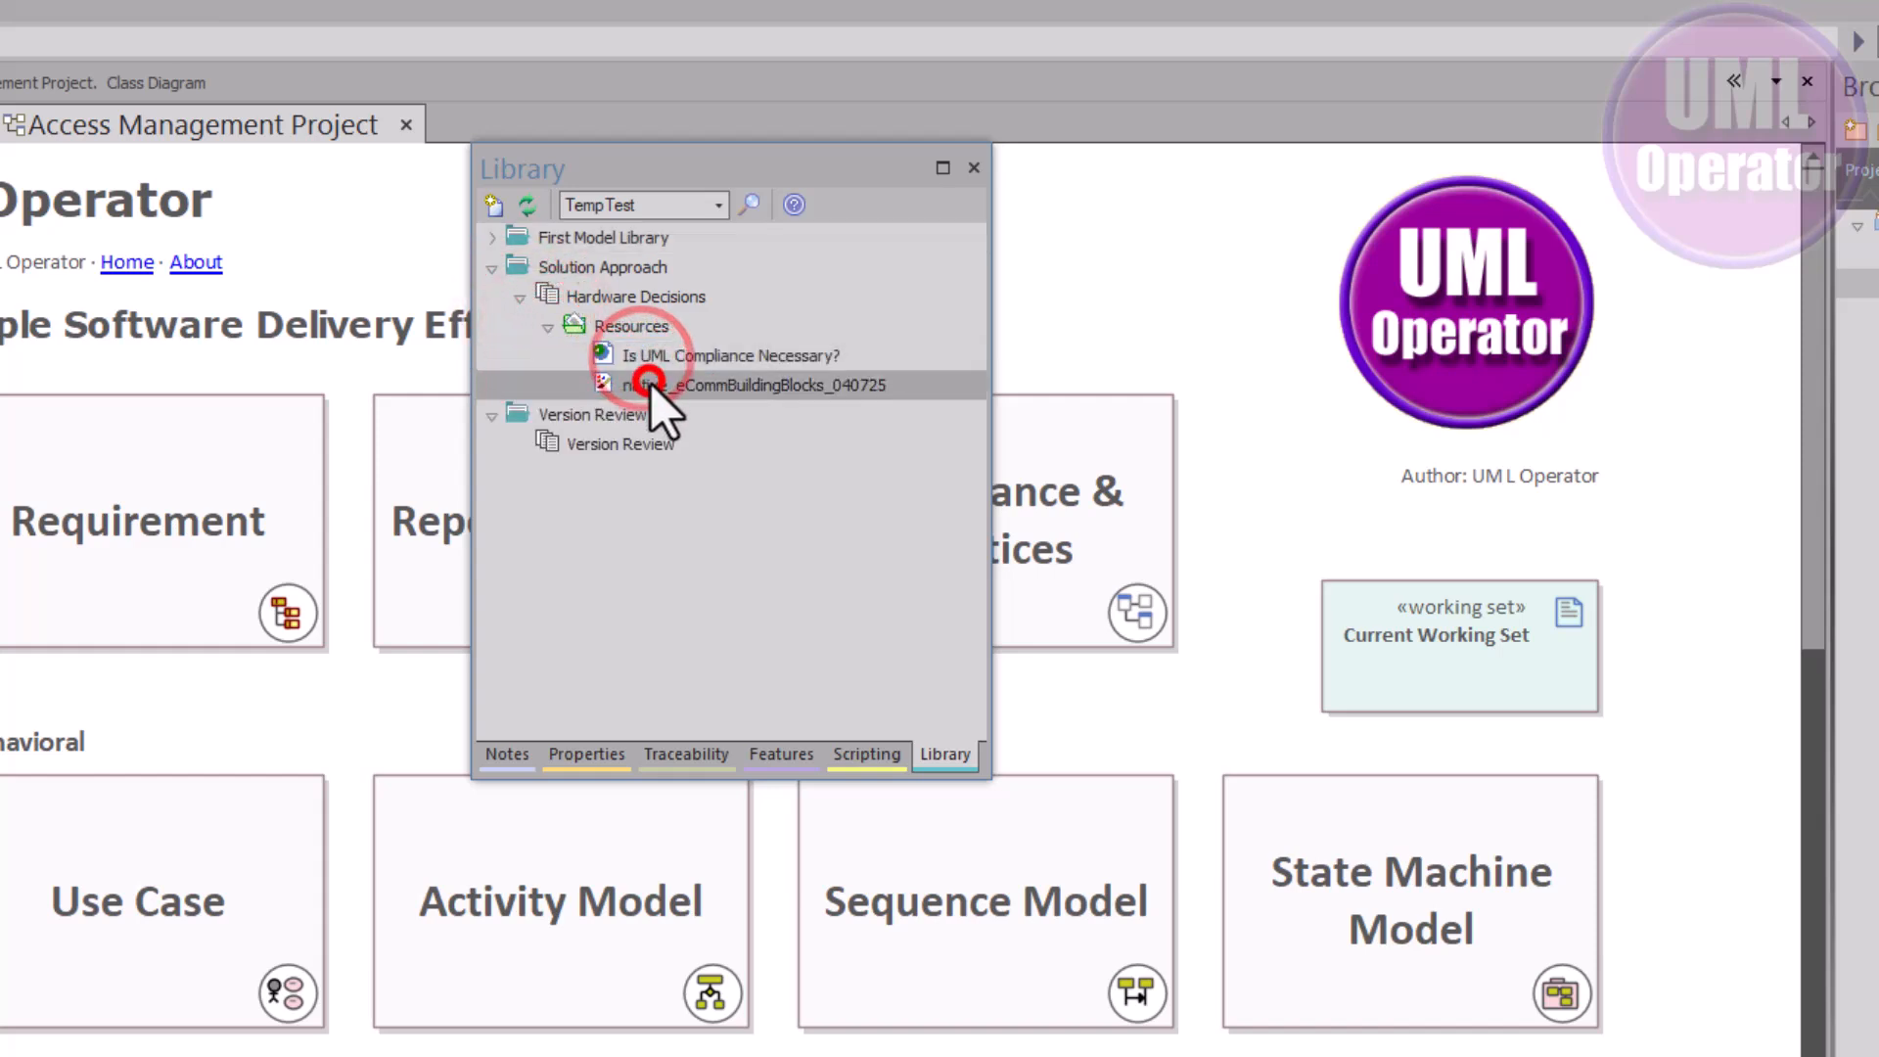
click(493, 237)
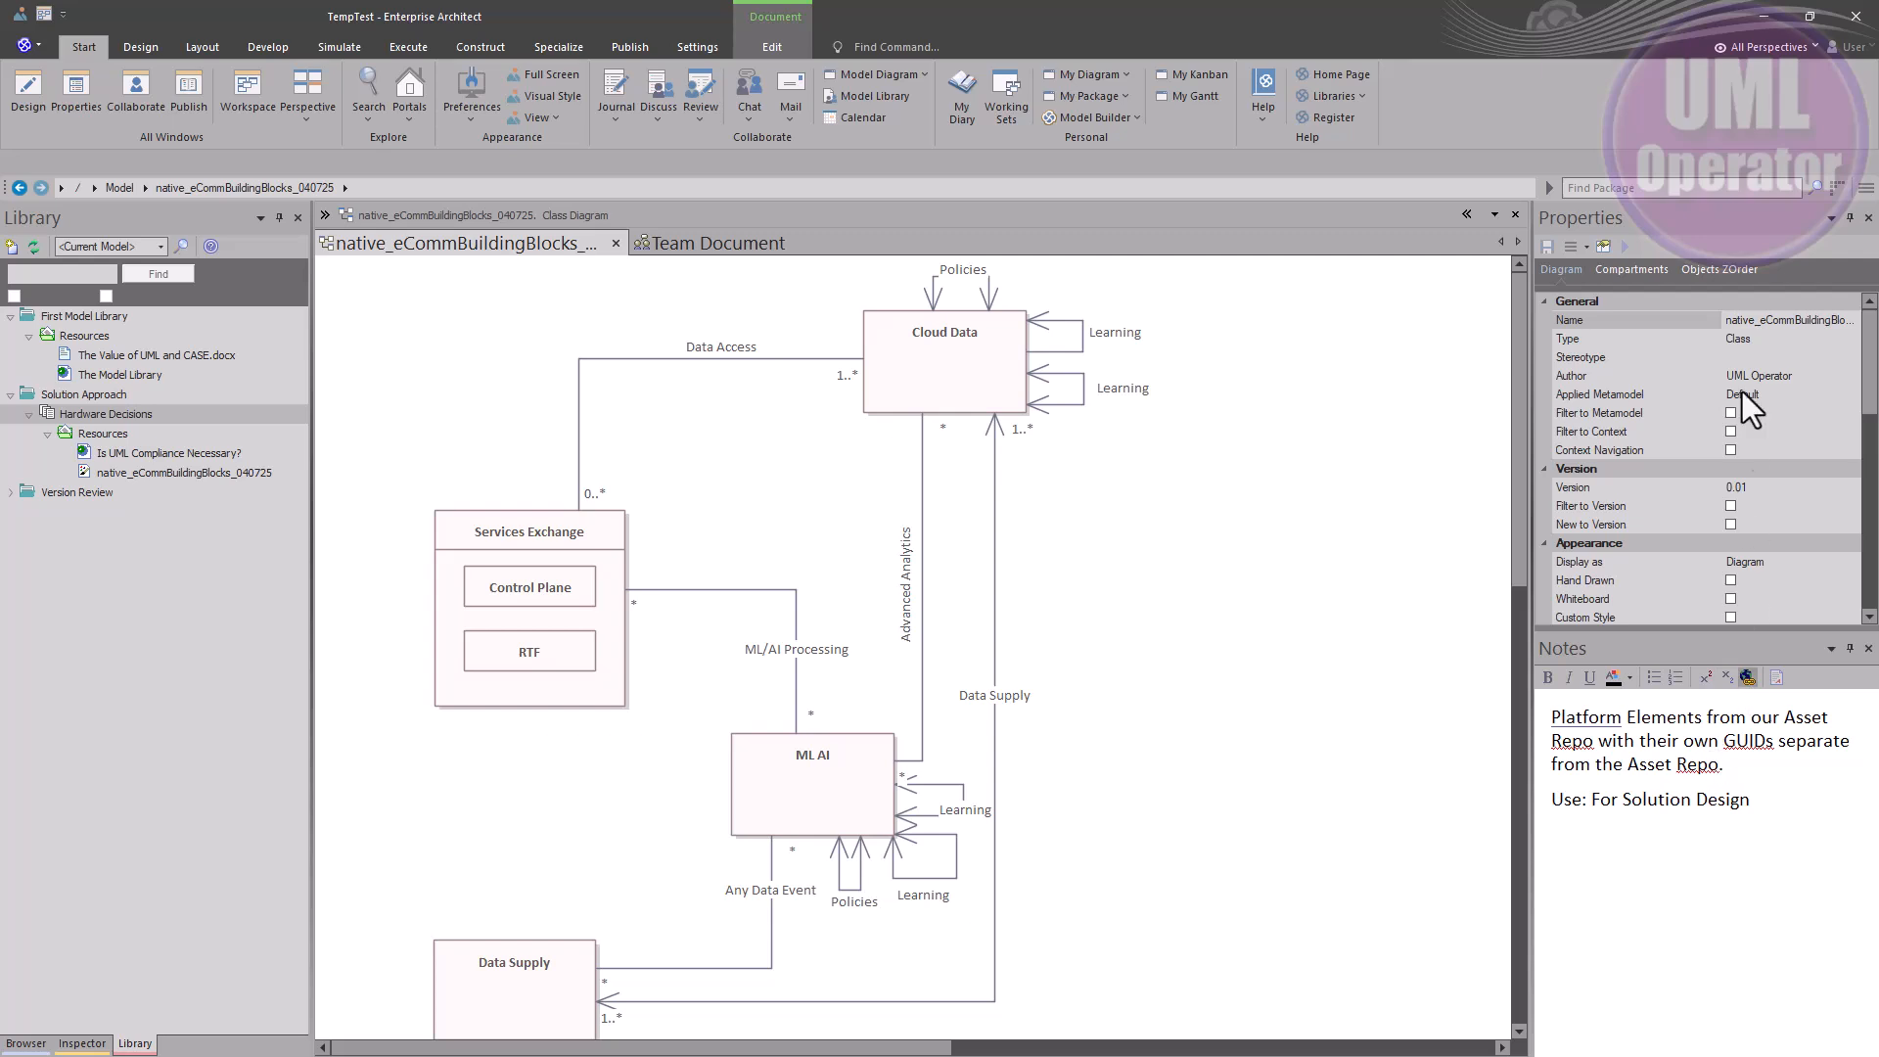
Float the Library window and place it over the diagram
click(151, 1041)
drag(157, 1045, 609, 97)
mouse_move(730, 72)
mouse_down()
mouse_move(752, 413)
mouse_move(1261, 304)
mouse_up()
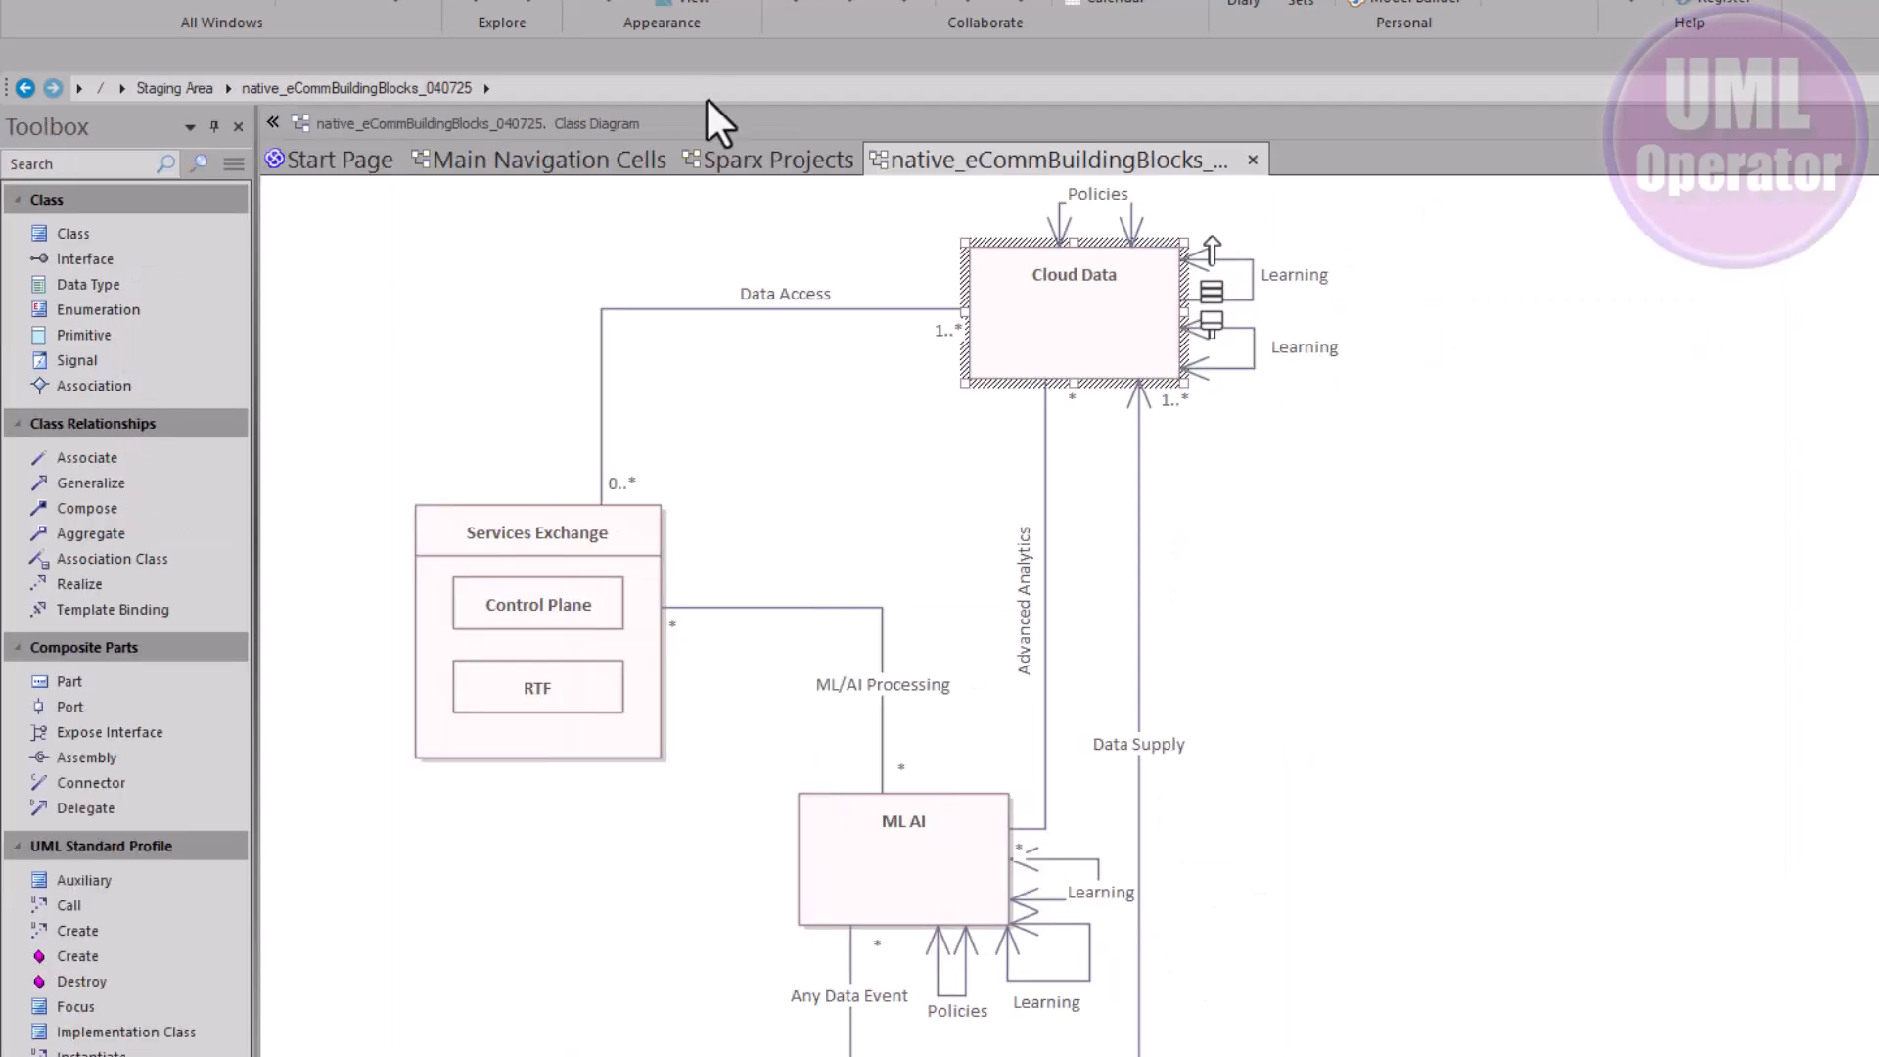
Switch to the Sparx Projects page and scroll through its listed .qea models
click(722, 158)
scroll(1771, 620, down, 10)
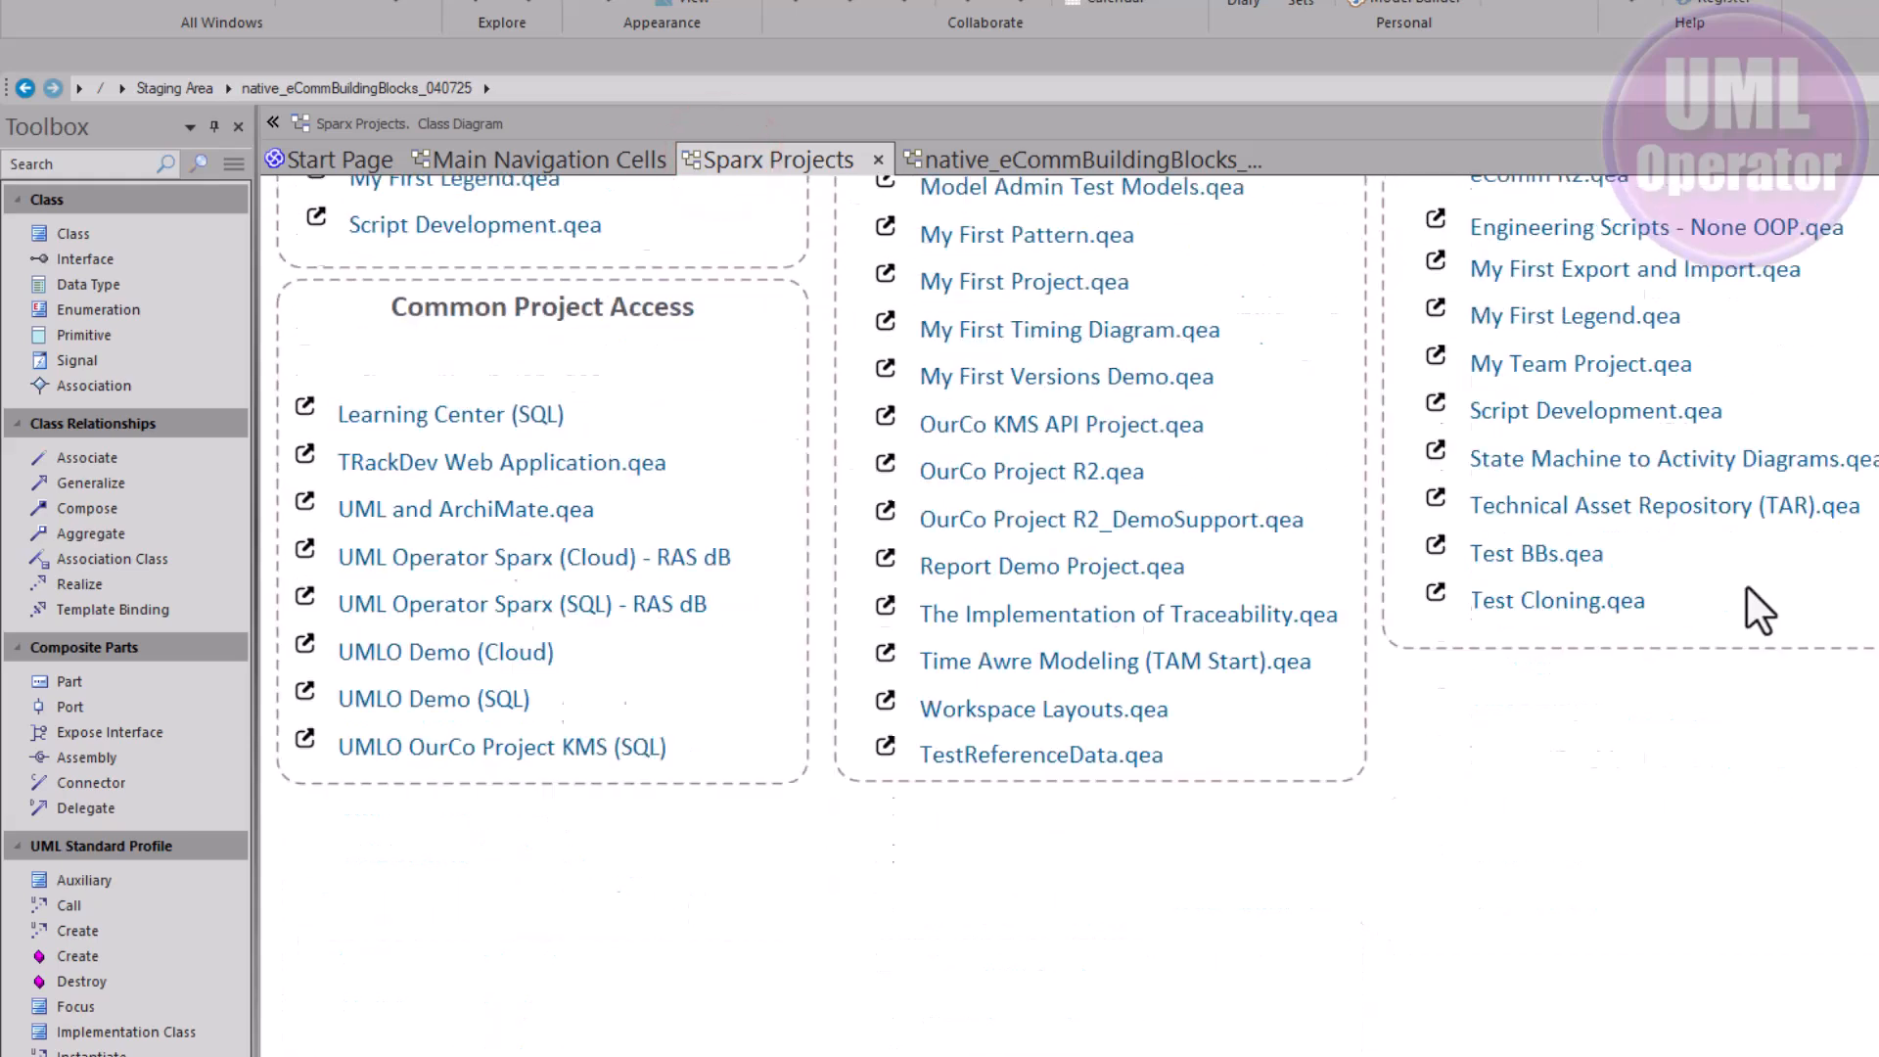
scroll(1752, 592, up, 5)
scroll(1747, 585, up, 5)
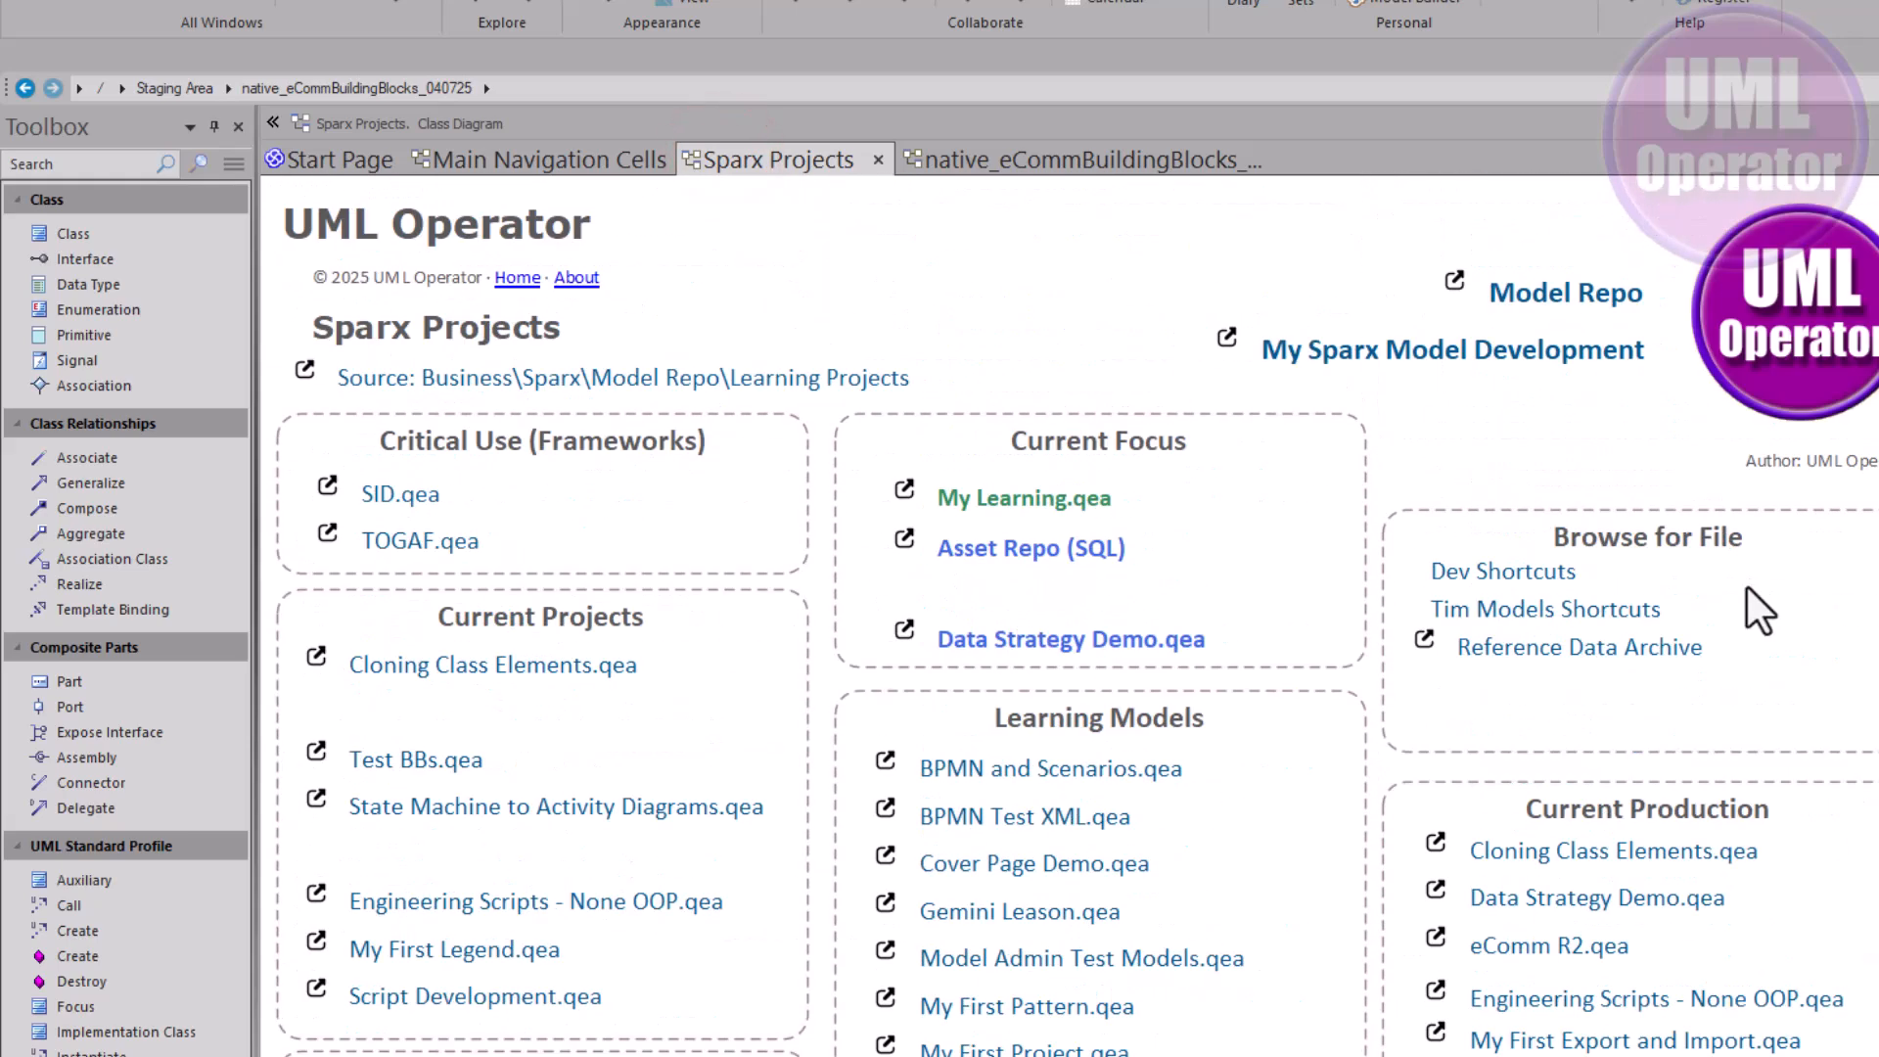